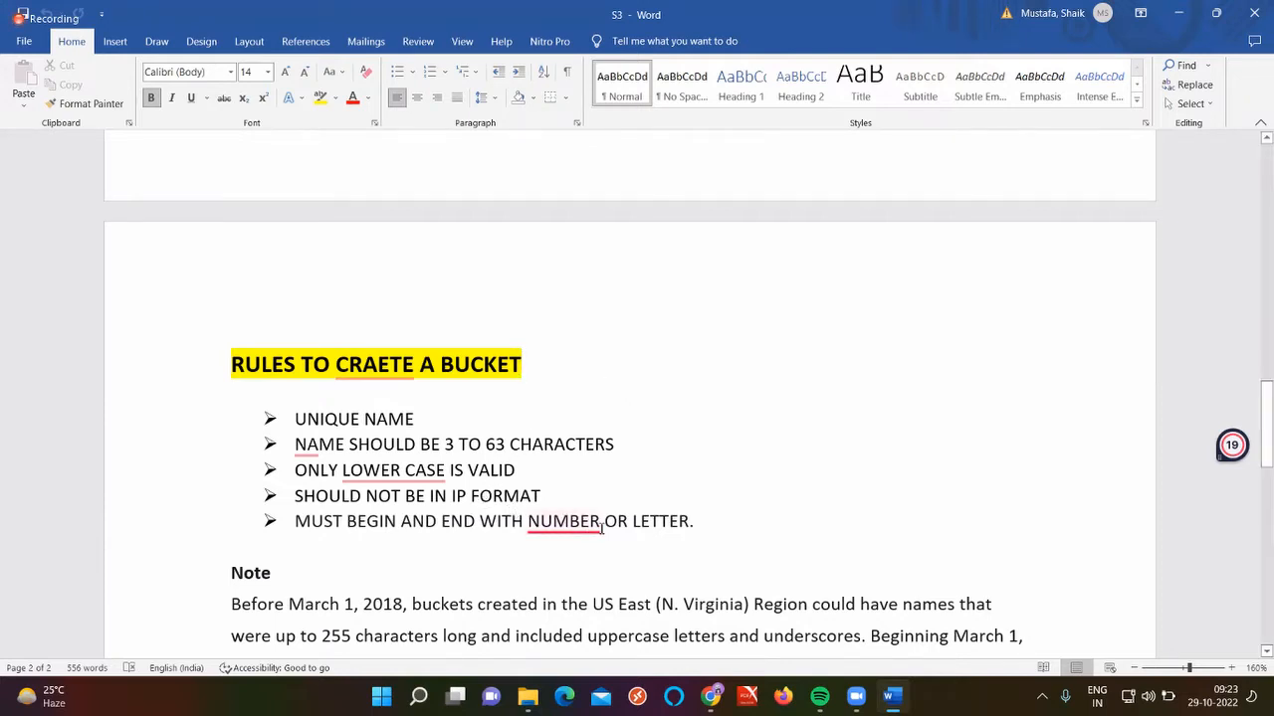
Review the bucket rule notes in Word, highlighting the year 2018 and the number 255
left_click(649, 527)
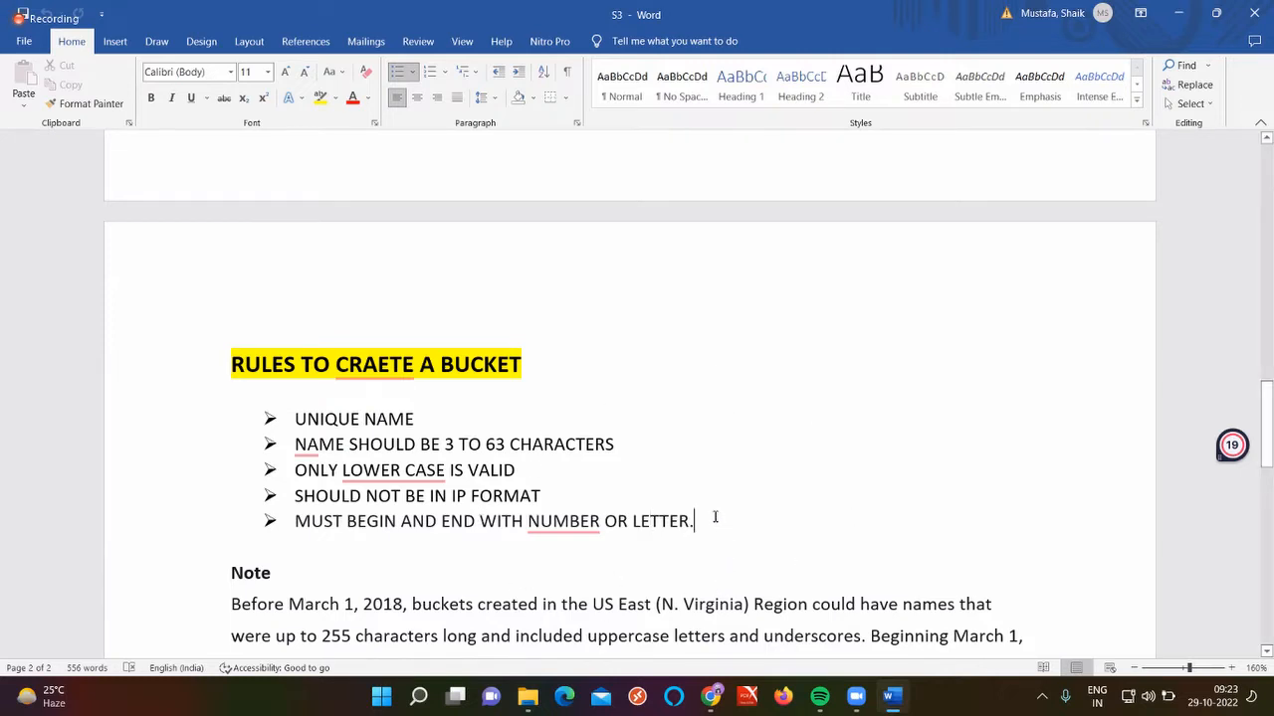
scroll(715, 517, "down", 3)
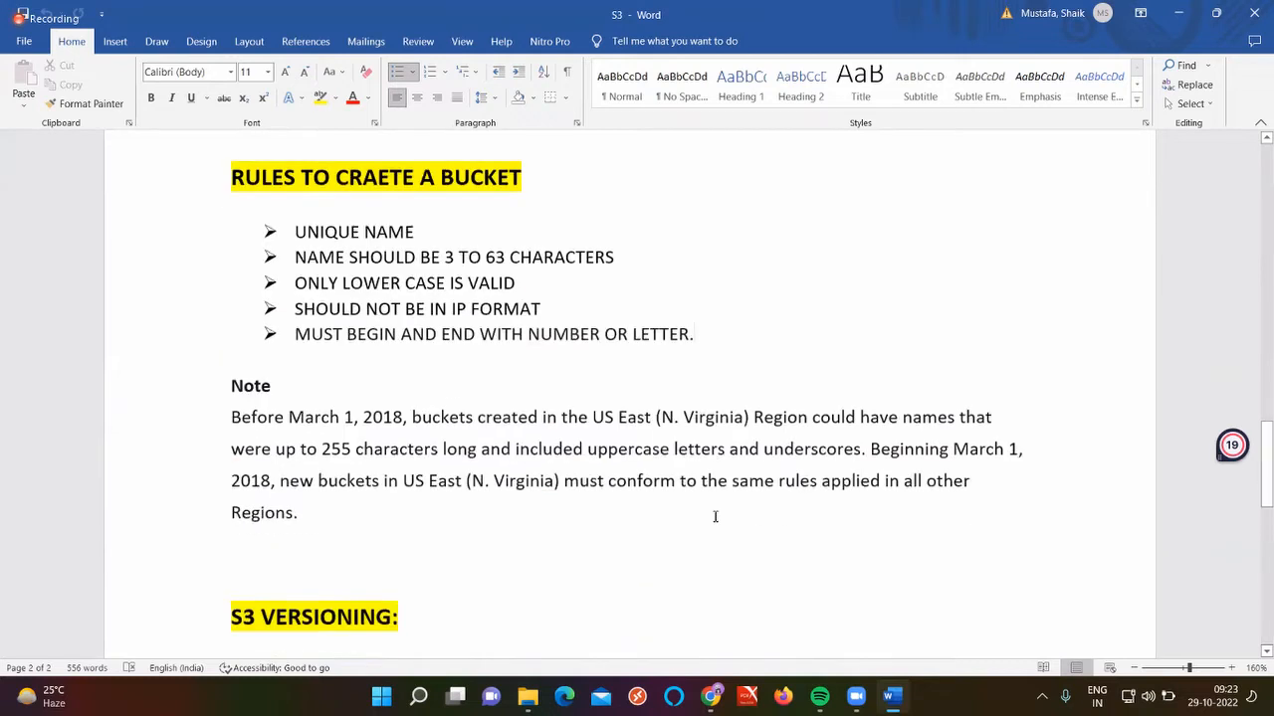
scroll(597, 478, "up", 1)
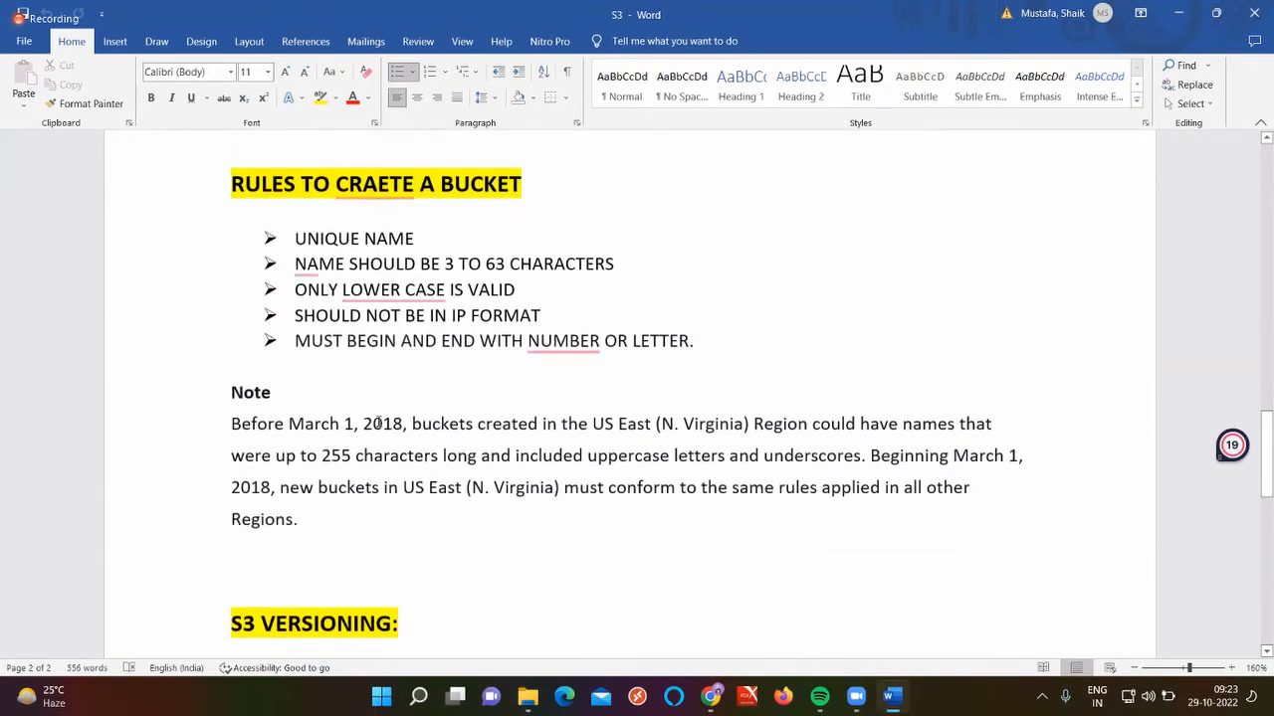
double_click(378, 423)
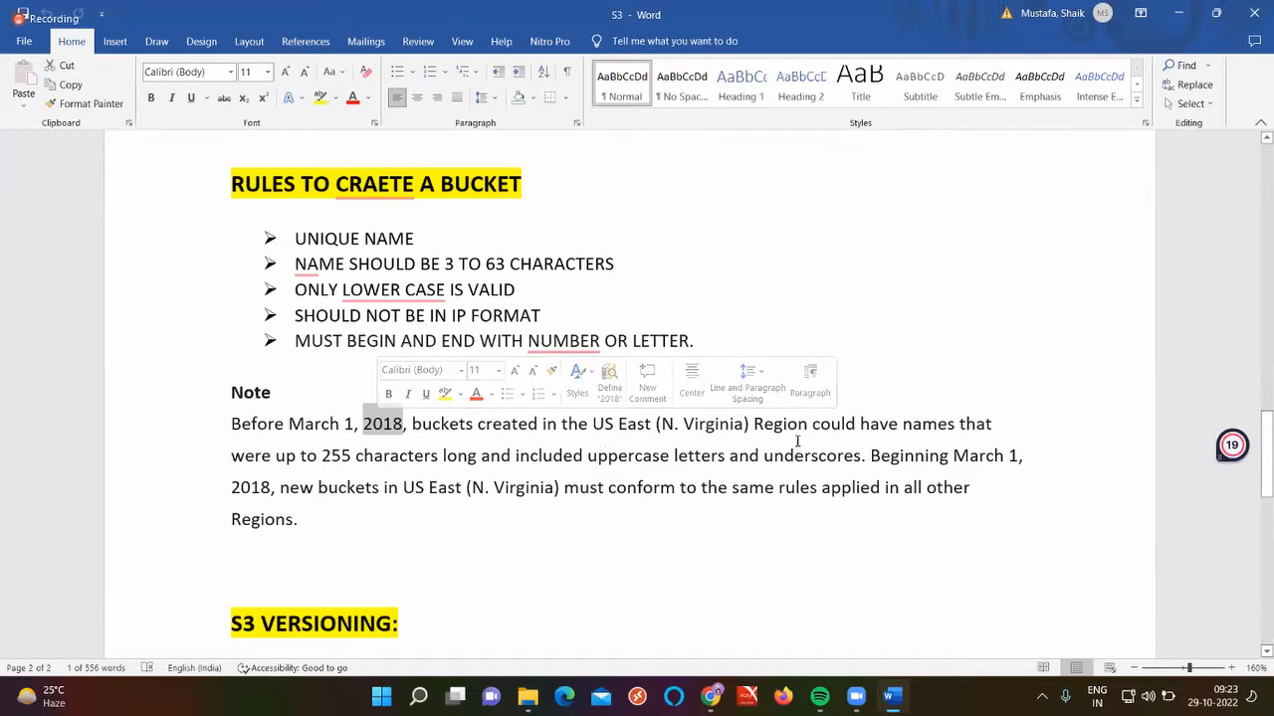
double_click(336, 460)
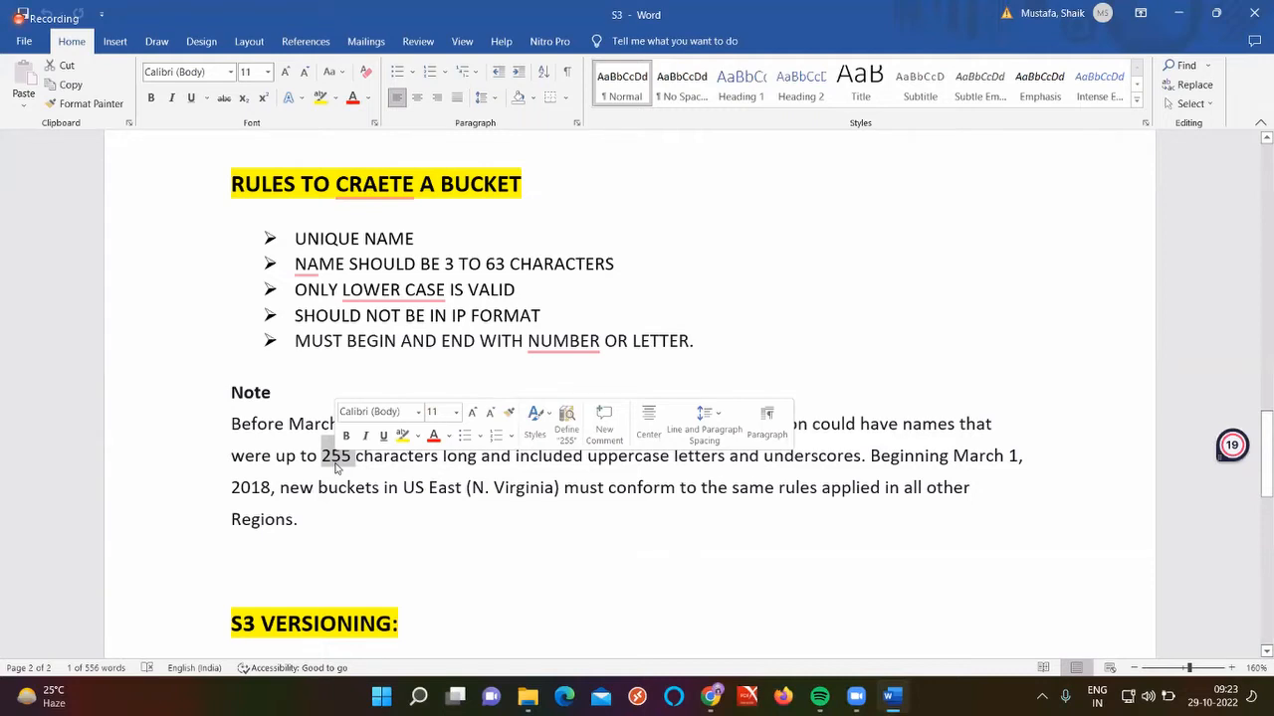
left_click(483, 529)
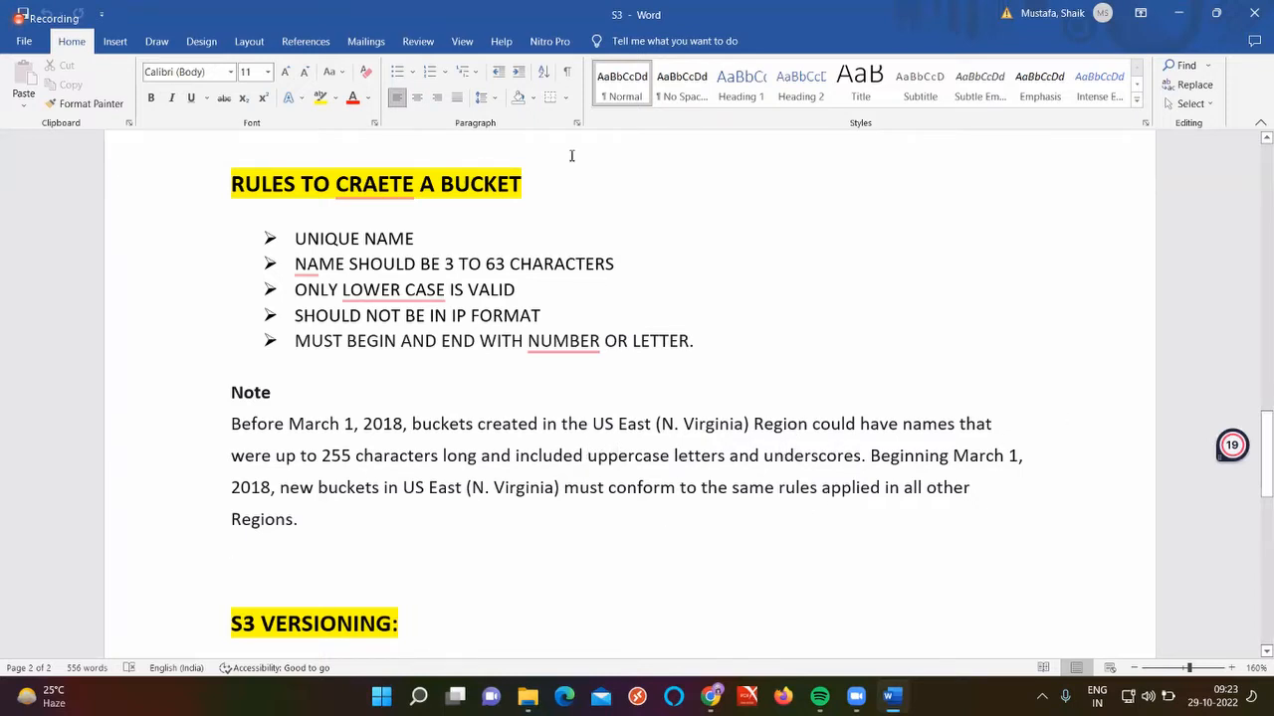
left_click(618, 456)
scroll(552, 271, "down", 5)
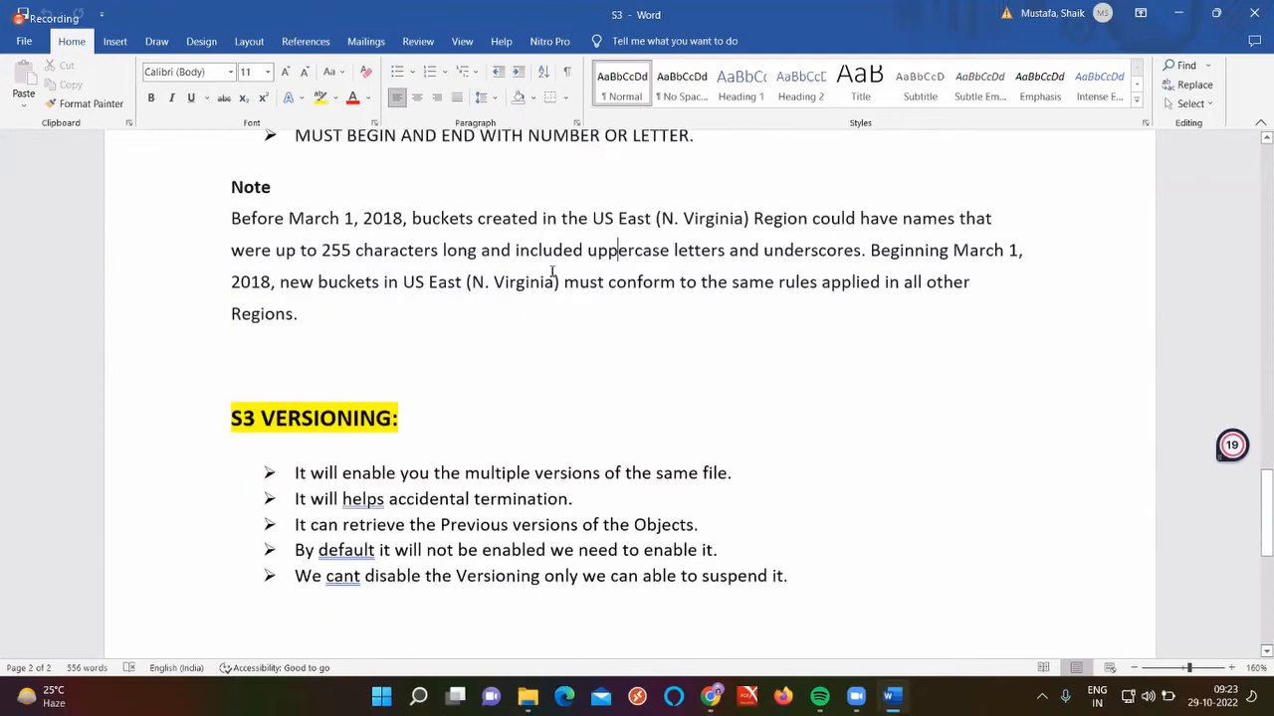
scroll(552, 271, "up", 1)
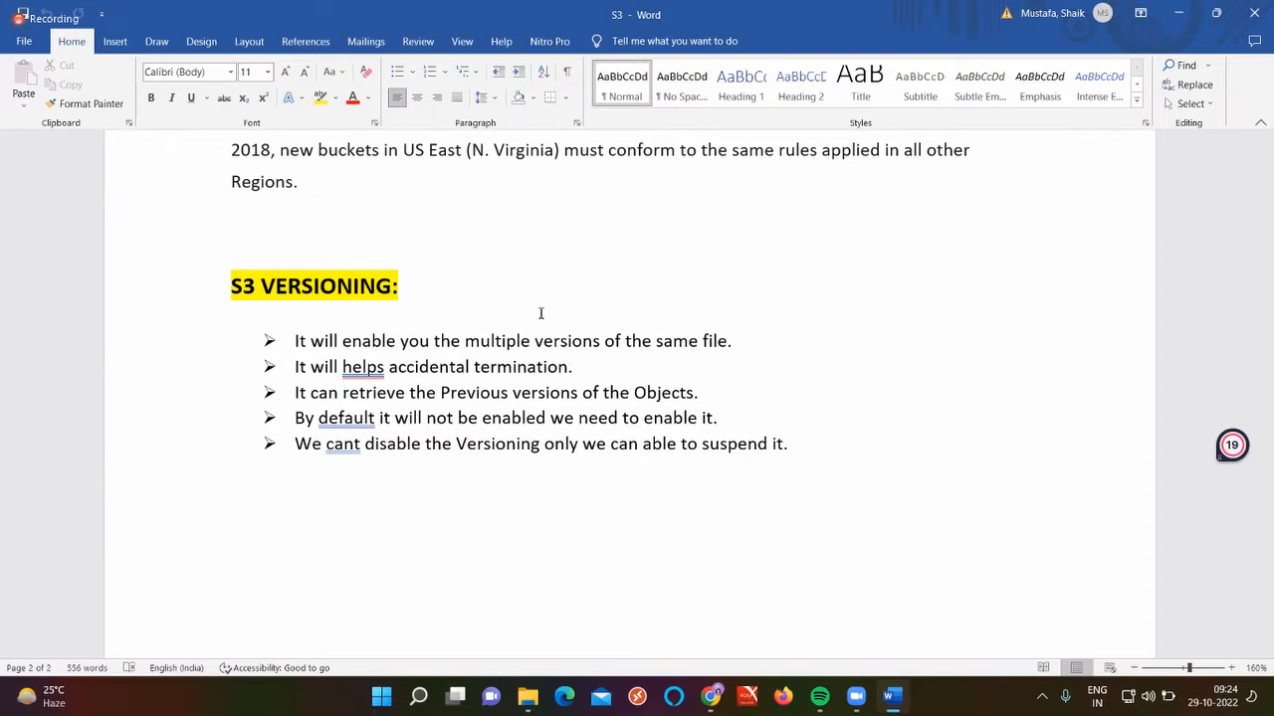
Highlight the versioning bullets on previous versions and default versioning, then minimize Word
triple_click(535, 394)
double_click(535, 394)
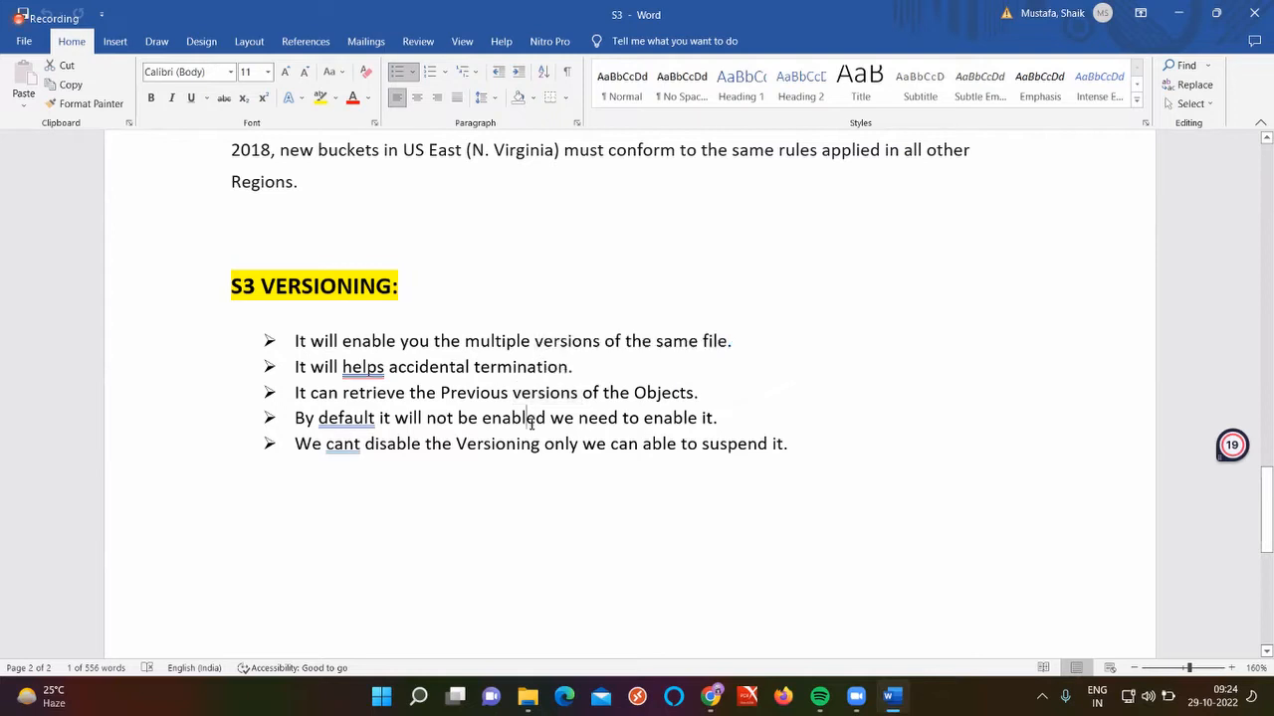
double_click(530, 418)
triple_click(531, 422)
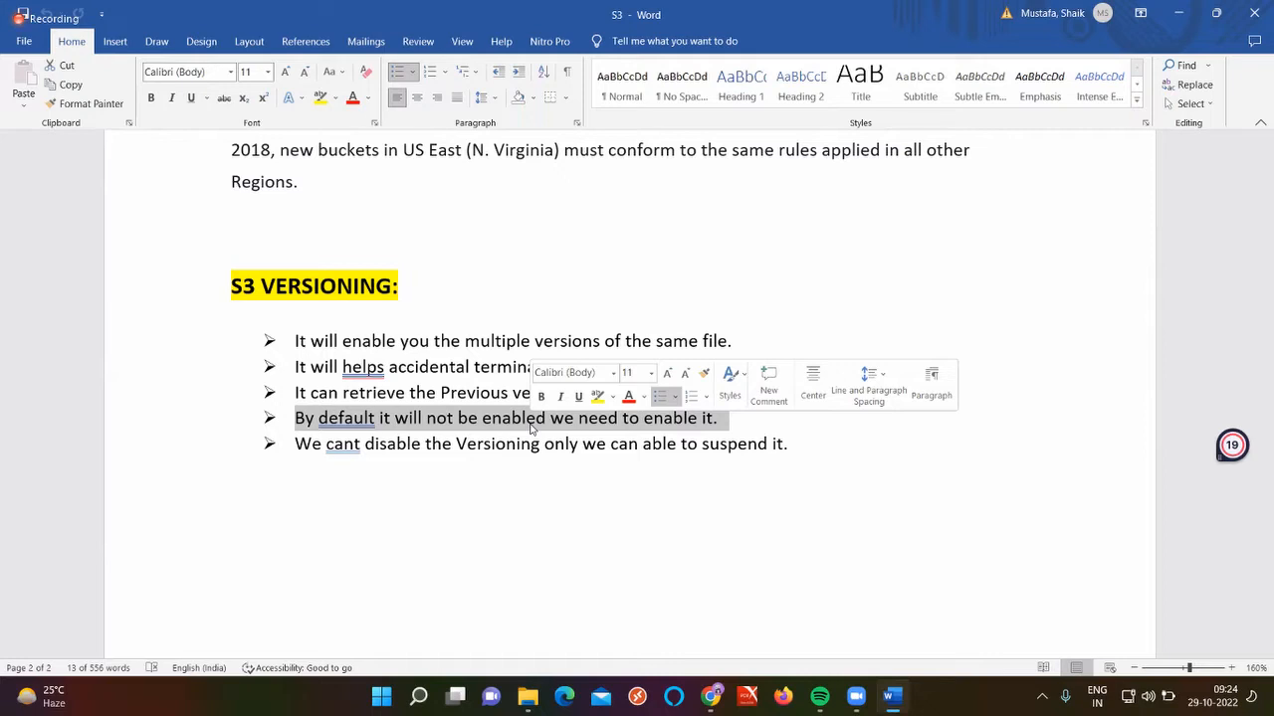
left_click(542, 496)
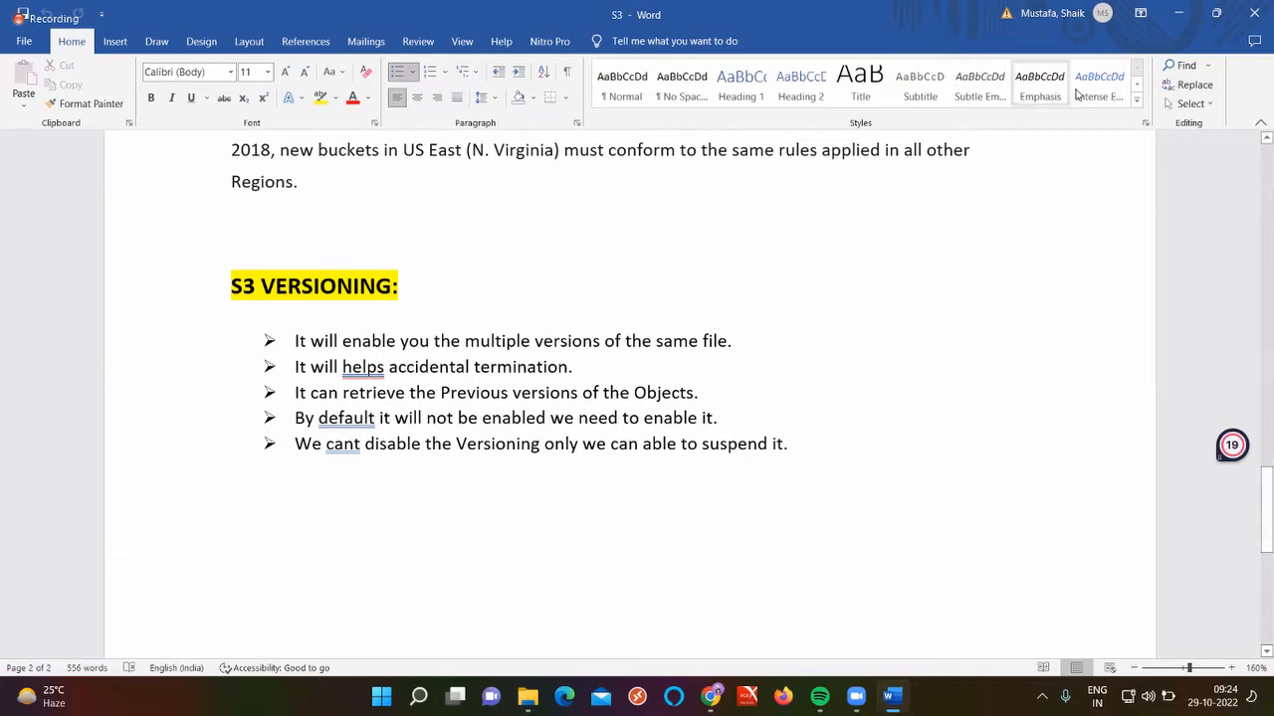
left_click(1178, 12)
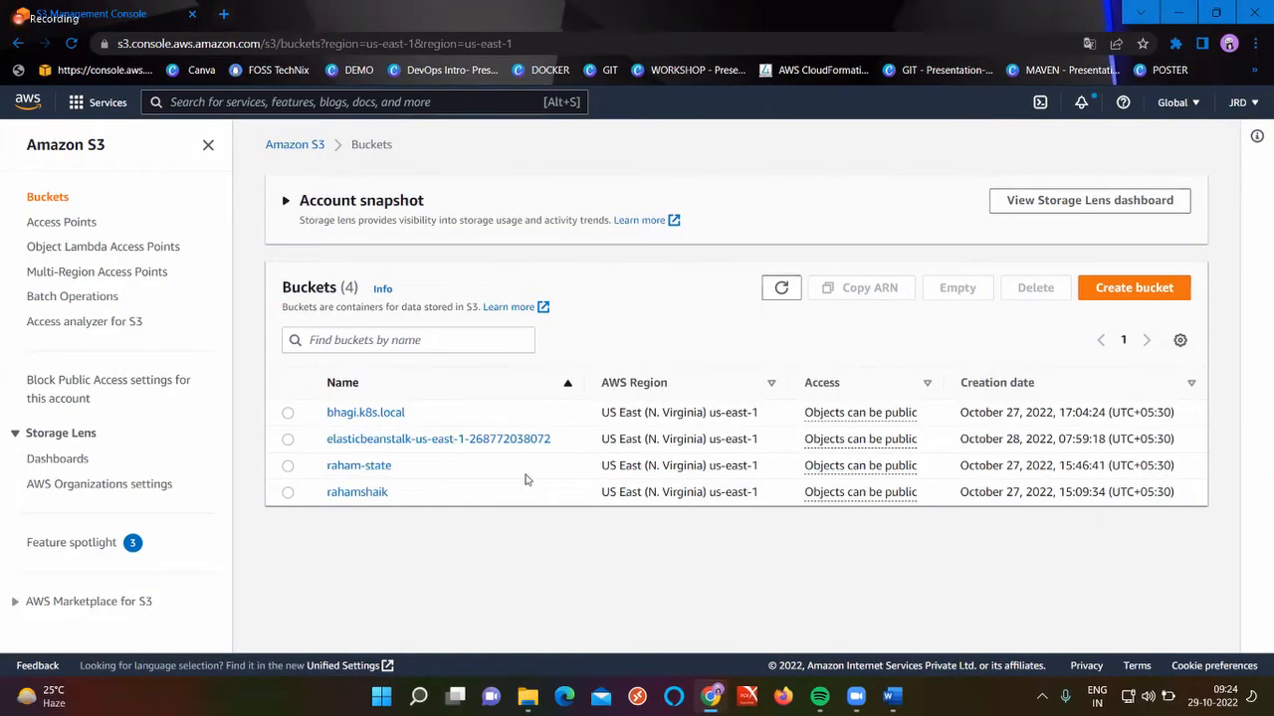
Select bhagi.k8s.local and open its Empty bucket page after backing out of Delete
left_click(288, 413)
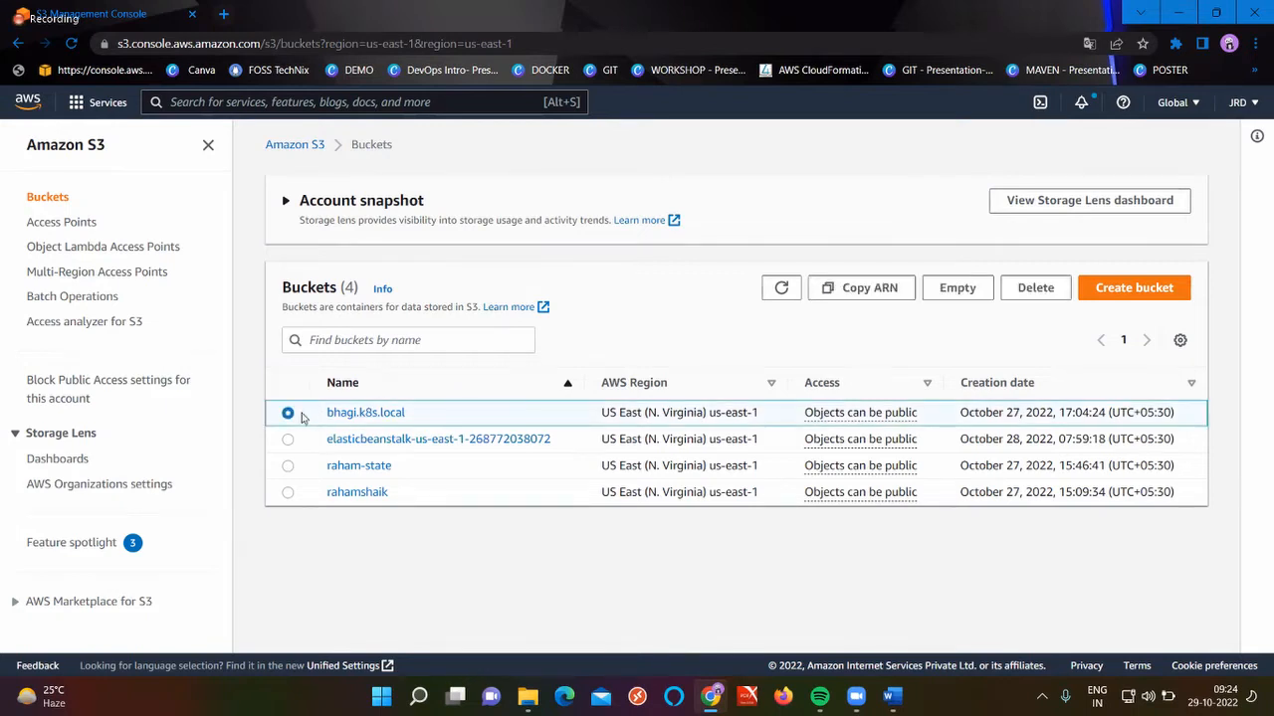
left_click(1034, 288)
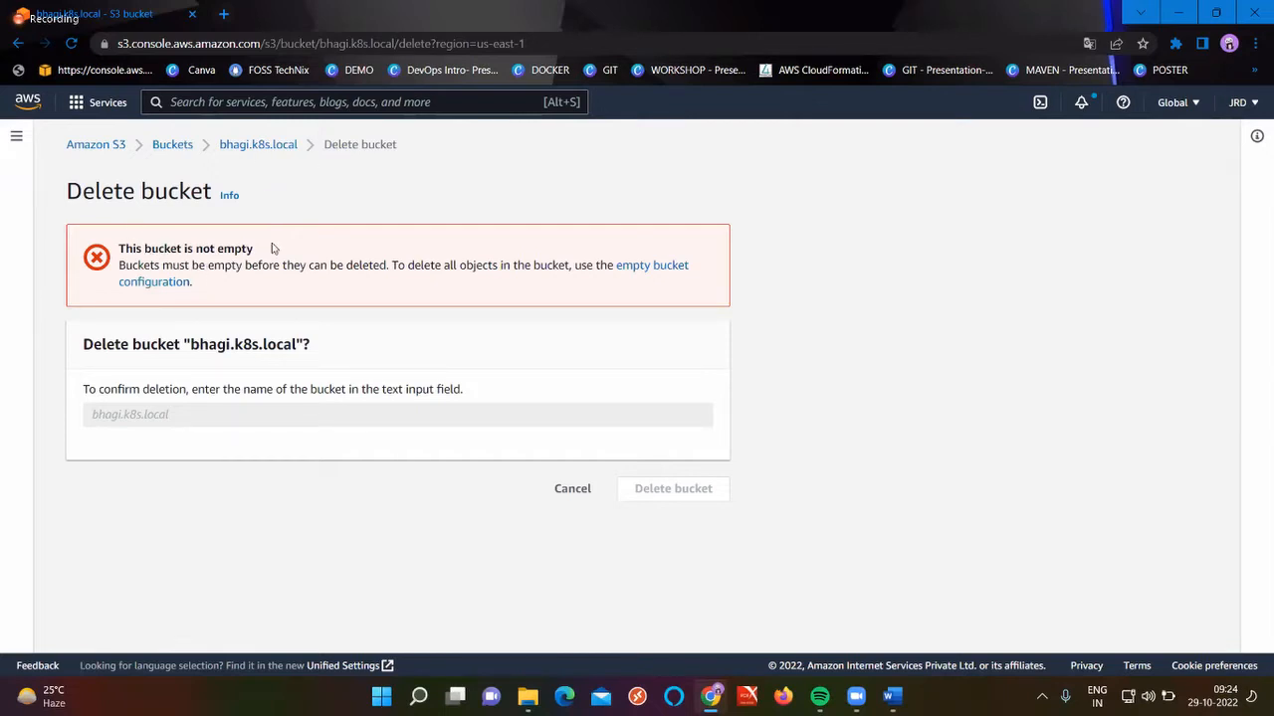
left_click(171, 149)
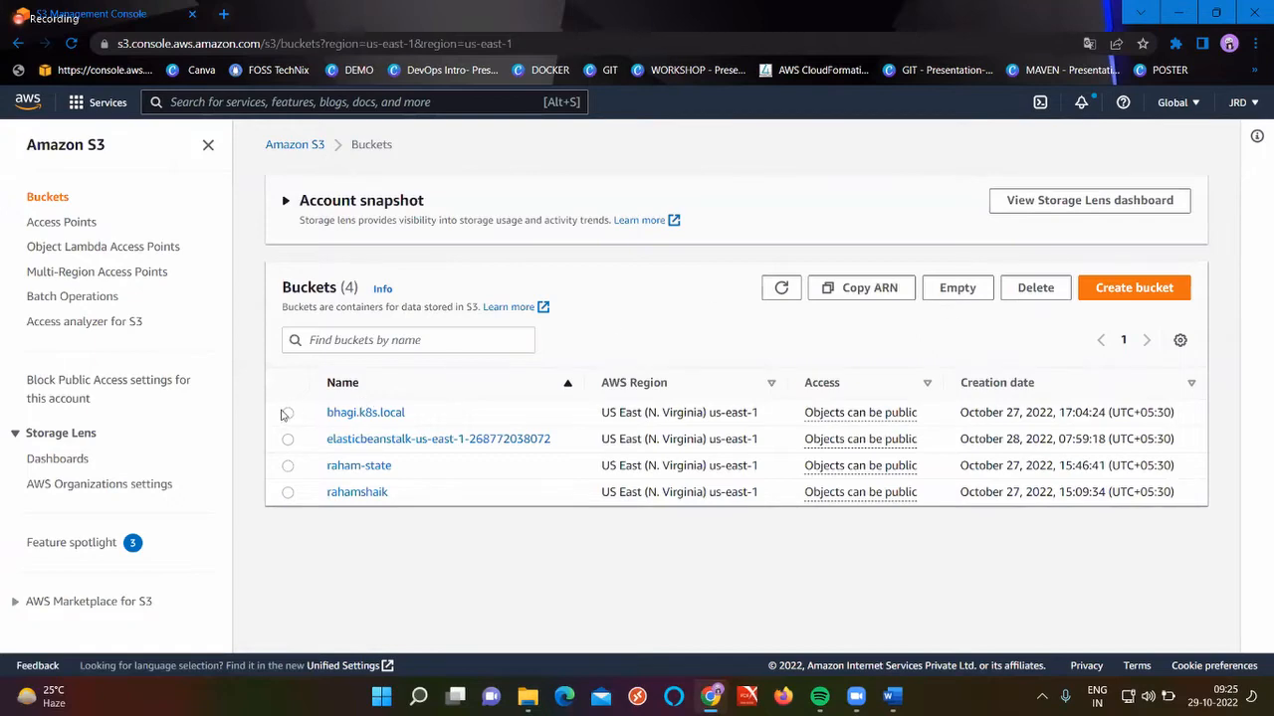
left_click(286, 412)
left_click(957, 287)
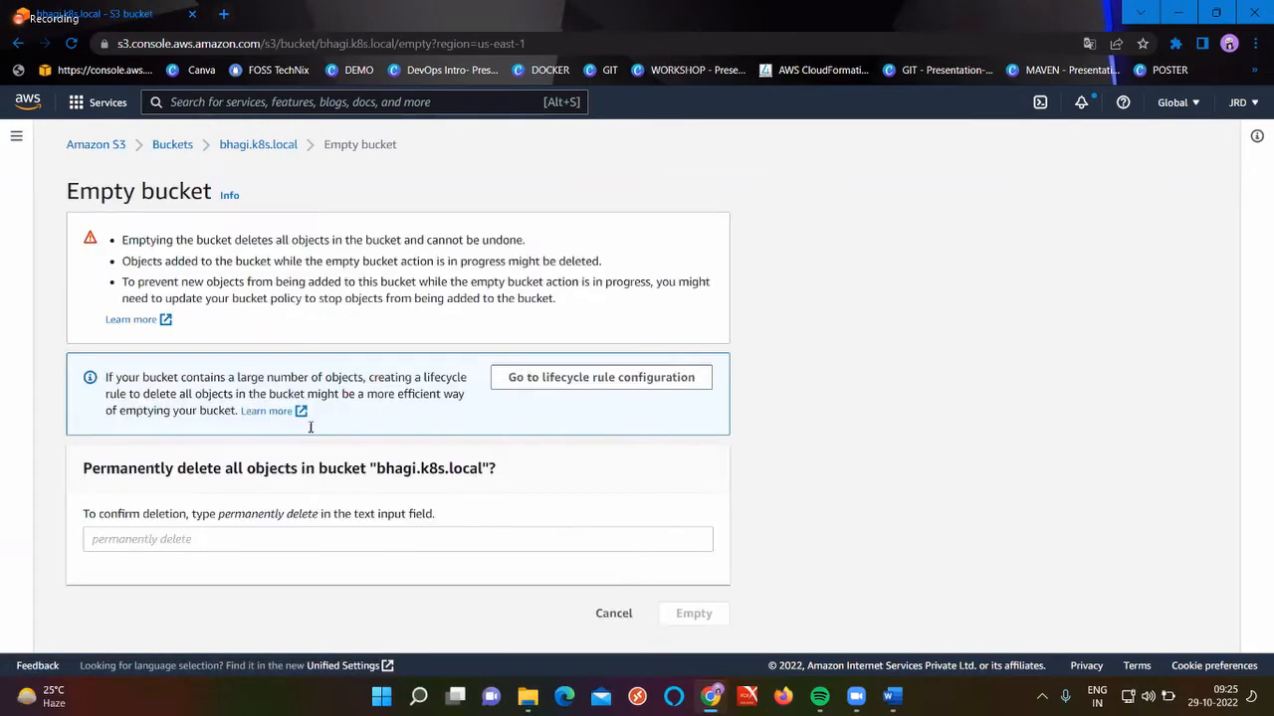
Confirm with 'permanently delete' to empty all 97 objects from bhagi.k8s.local
left_click_drag(319, 515, 212, 518)
key("ctrl+c")
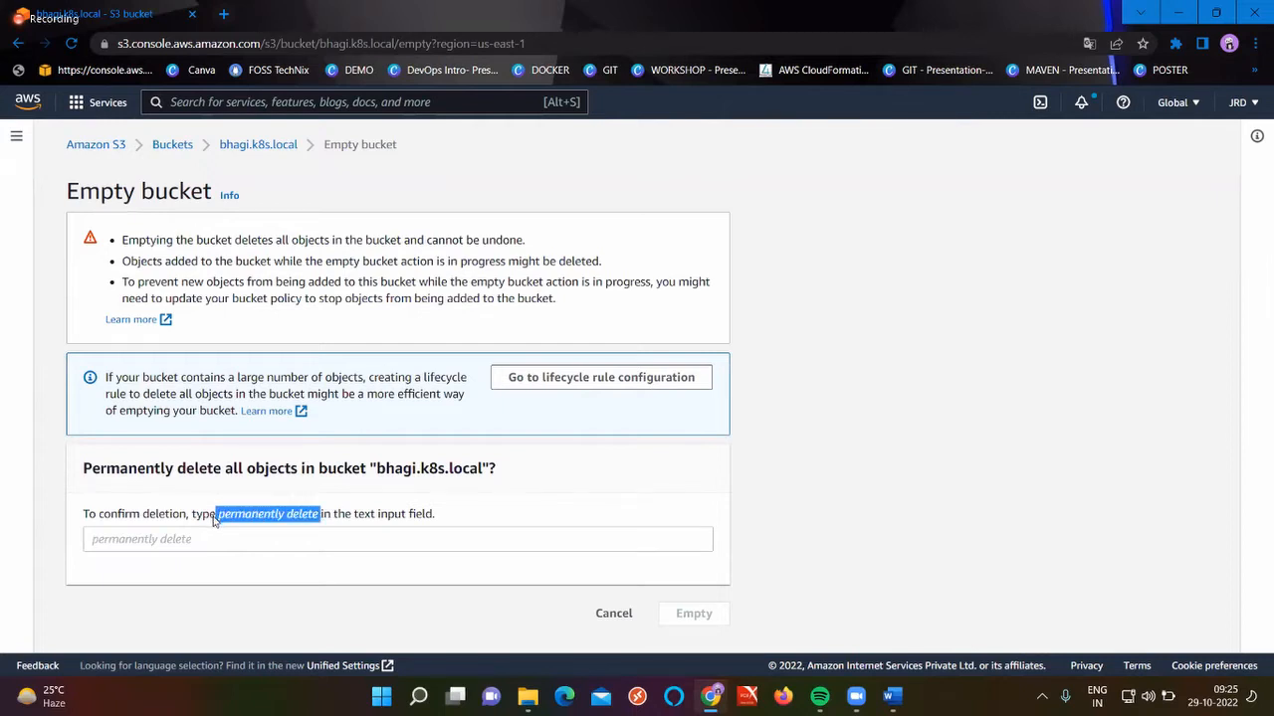
left_click(208, 539)
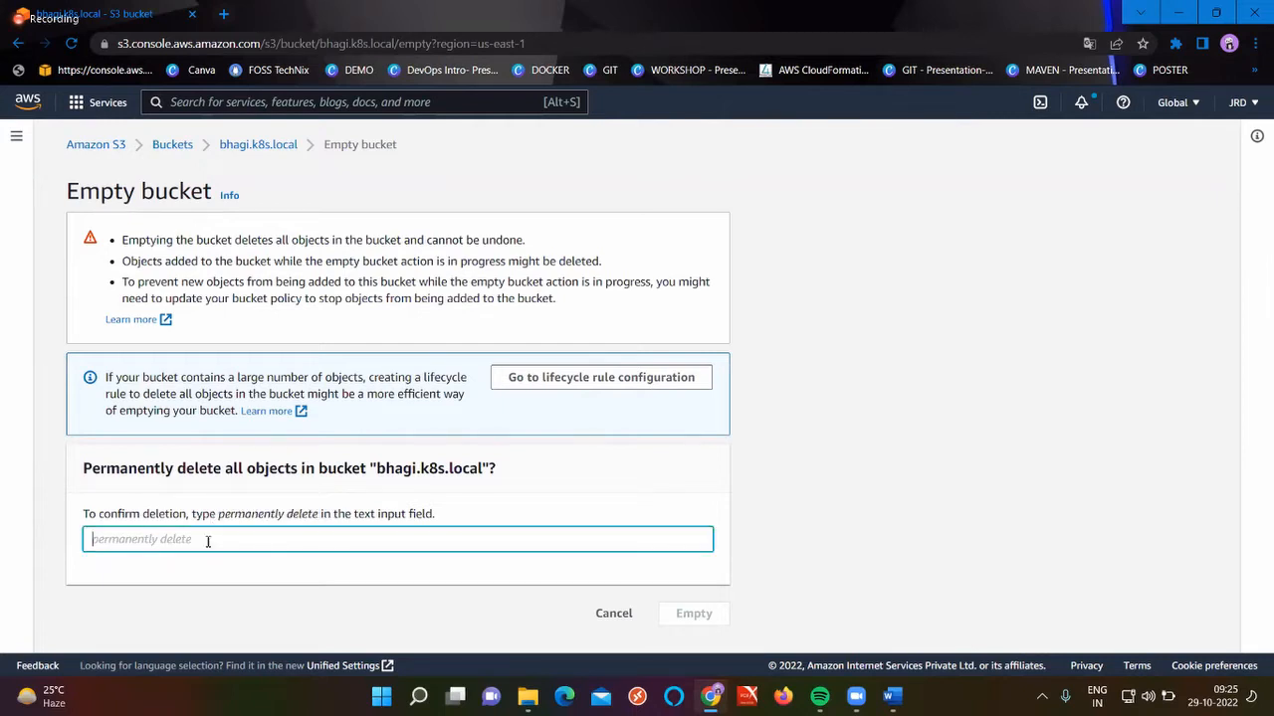
key("ctrl+v")
left_click(93, 539)
key("Delete")
key("BackSpace")
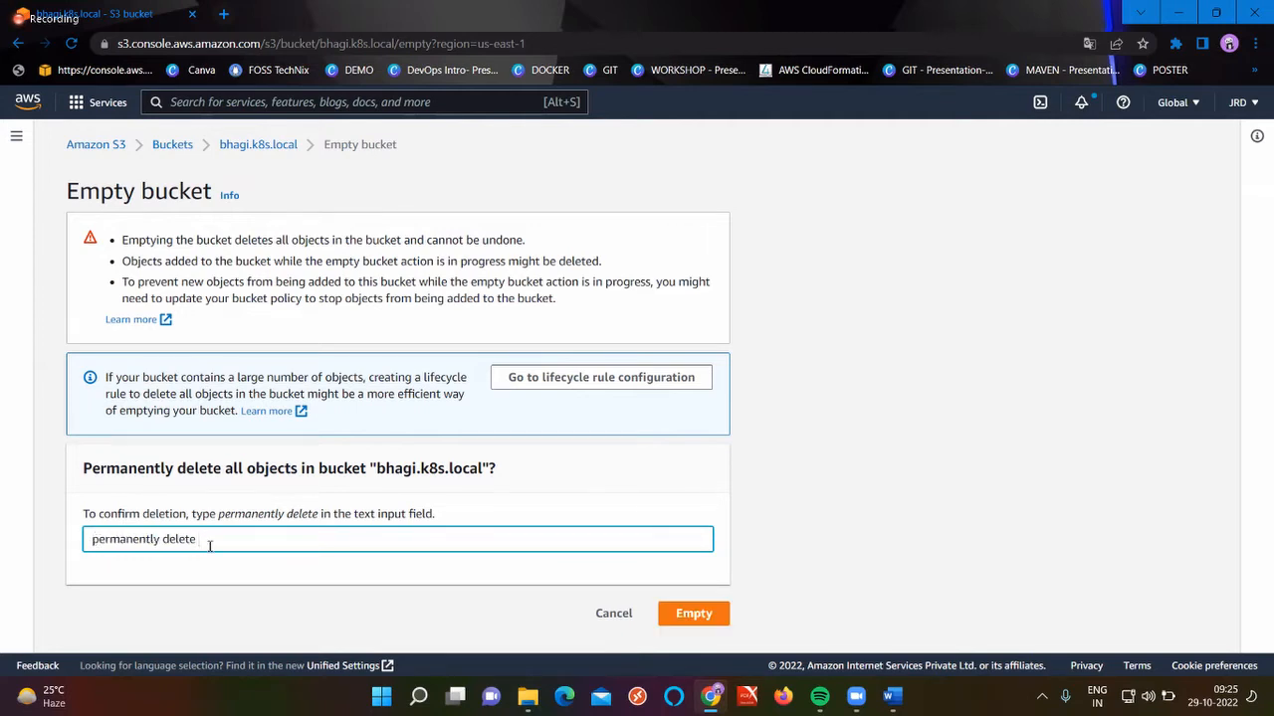
triple_click(210, 546)
key("ctrl+c")
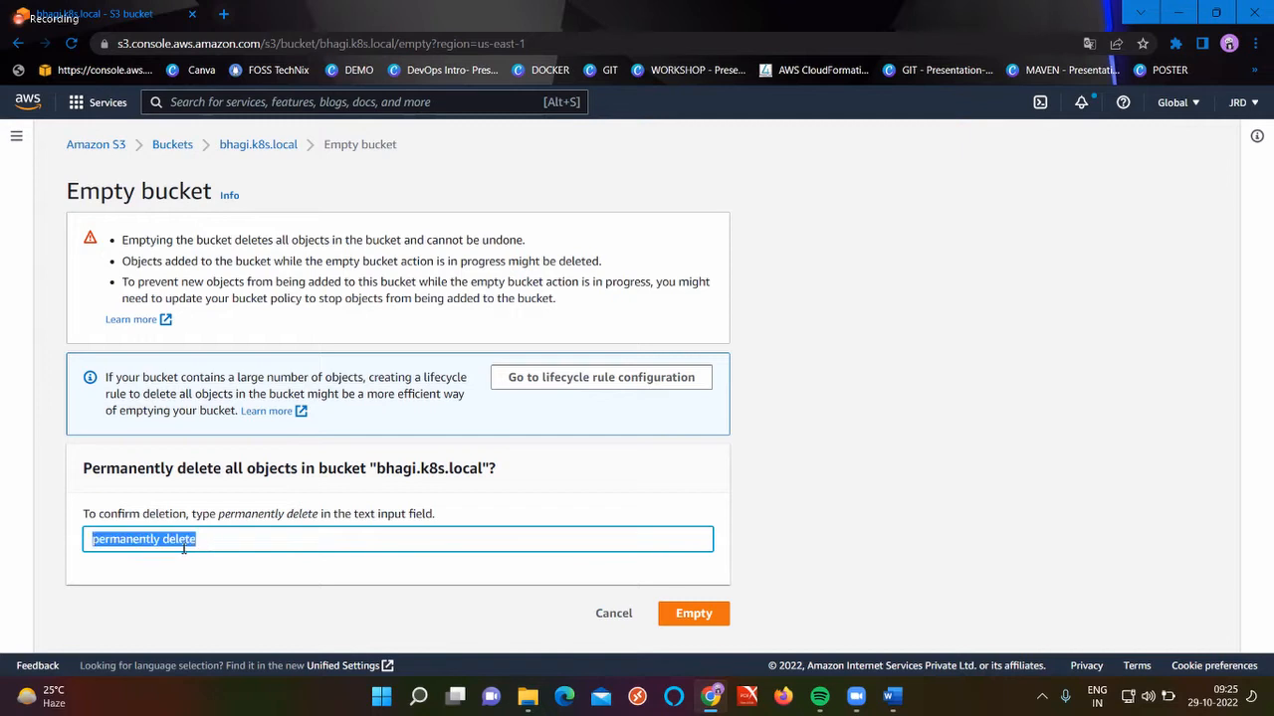
left_click(694, 613)
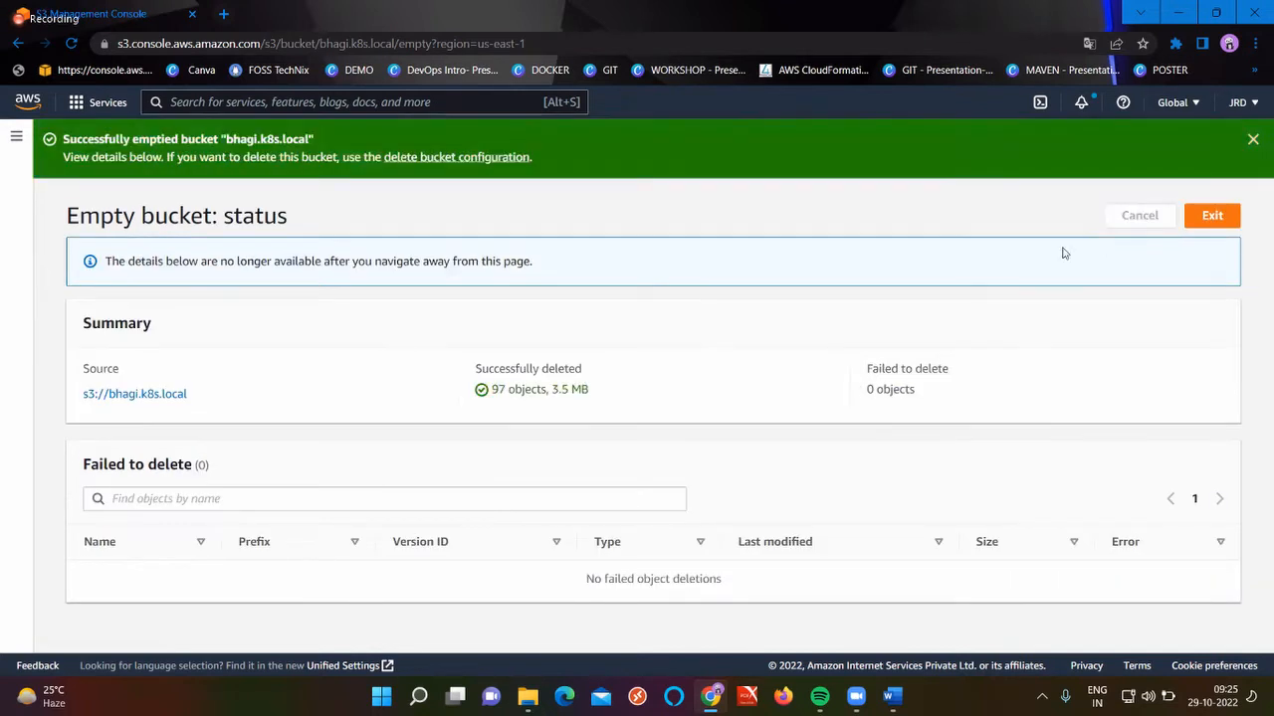
left_click(1212, 217)
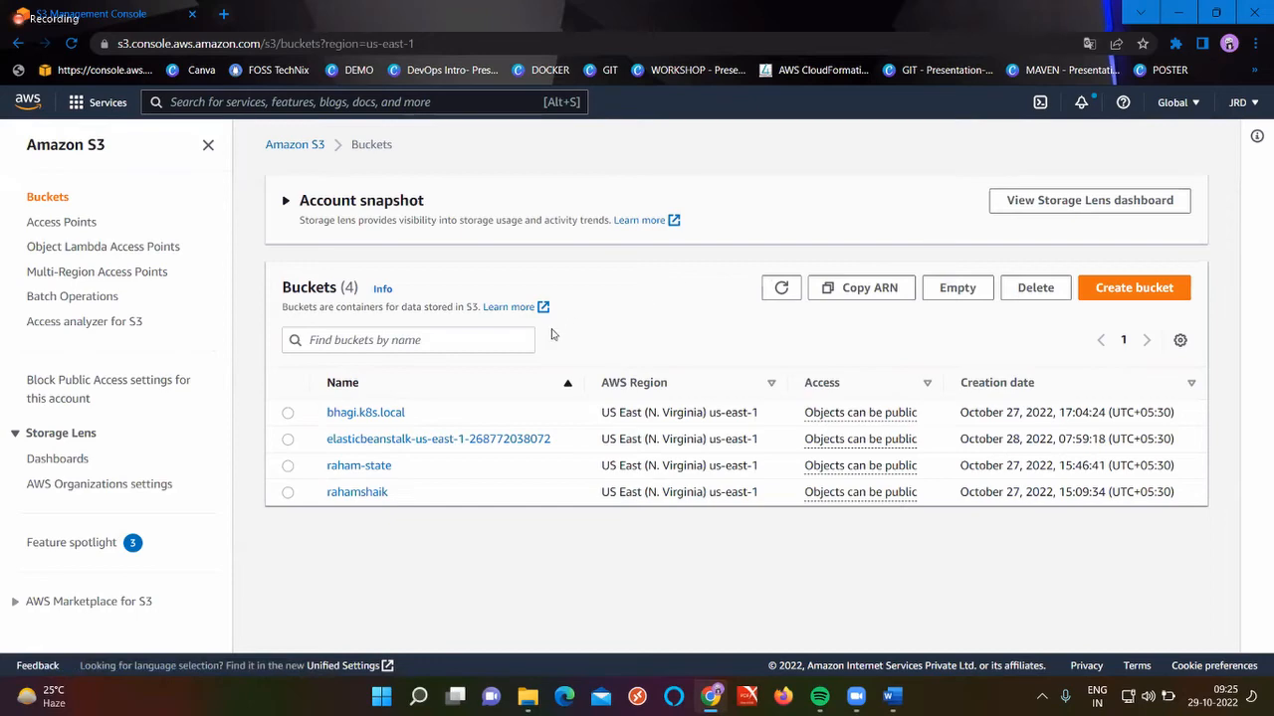
Empty the Elastic Beanstalk bucket by pasting 'permanently delete' and confirming
left_click(287, 439)
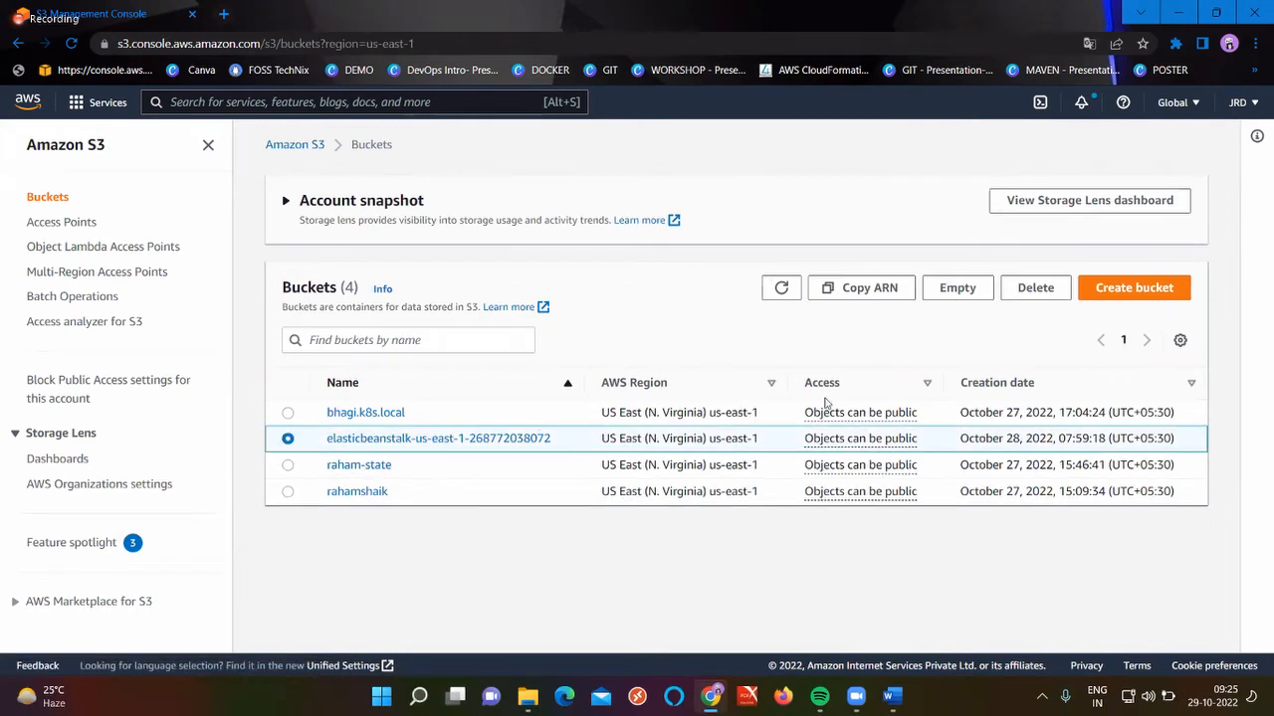
left_click(957, 295)
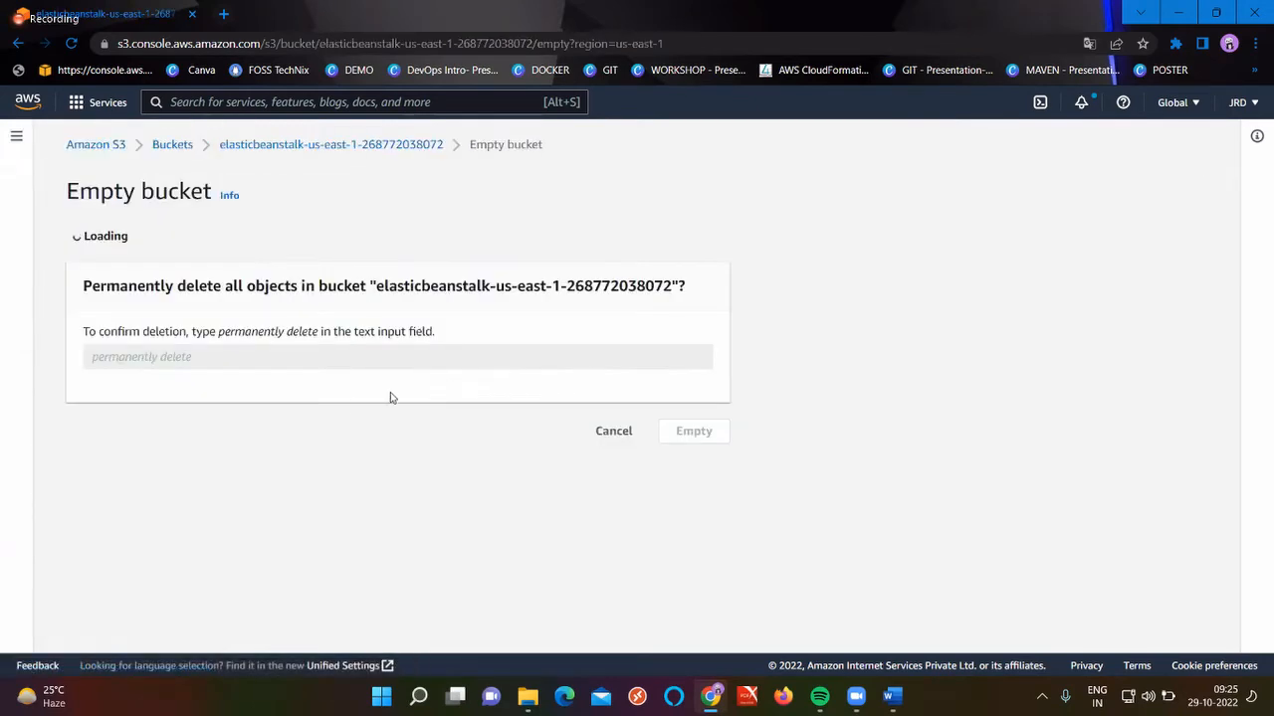
left_click(199, 538)
key("ctrl+v")
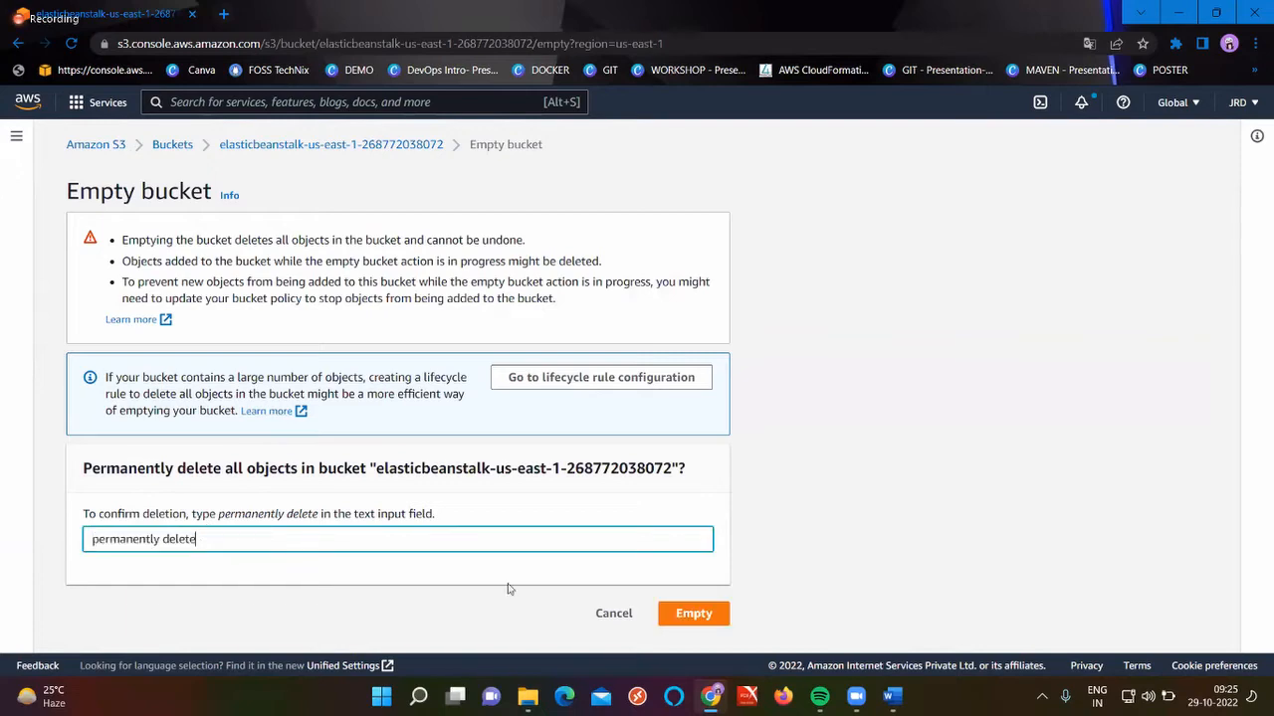
left_click(694, 613)
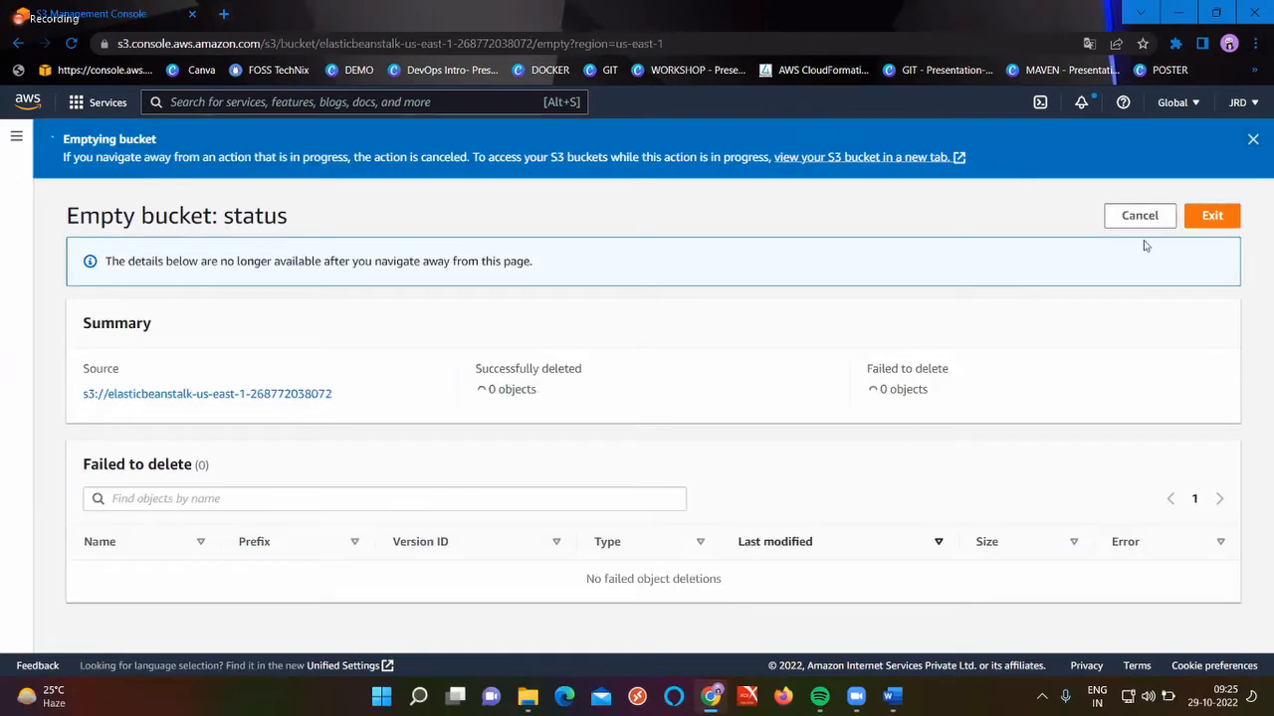
left_click(1216, 223)
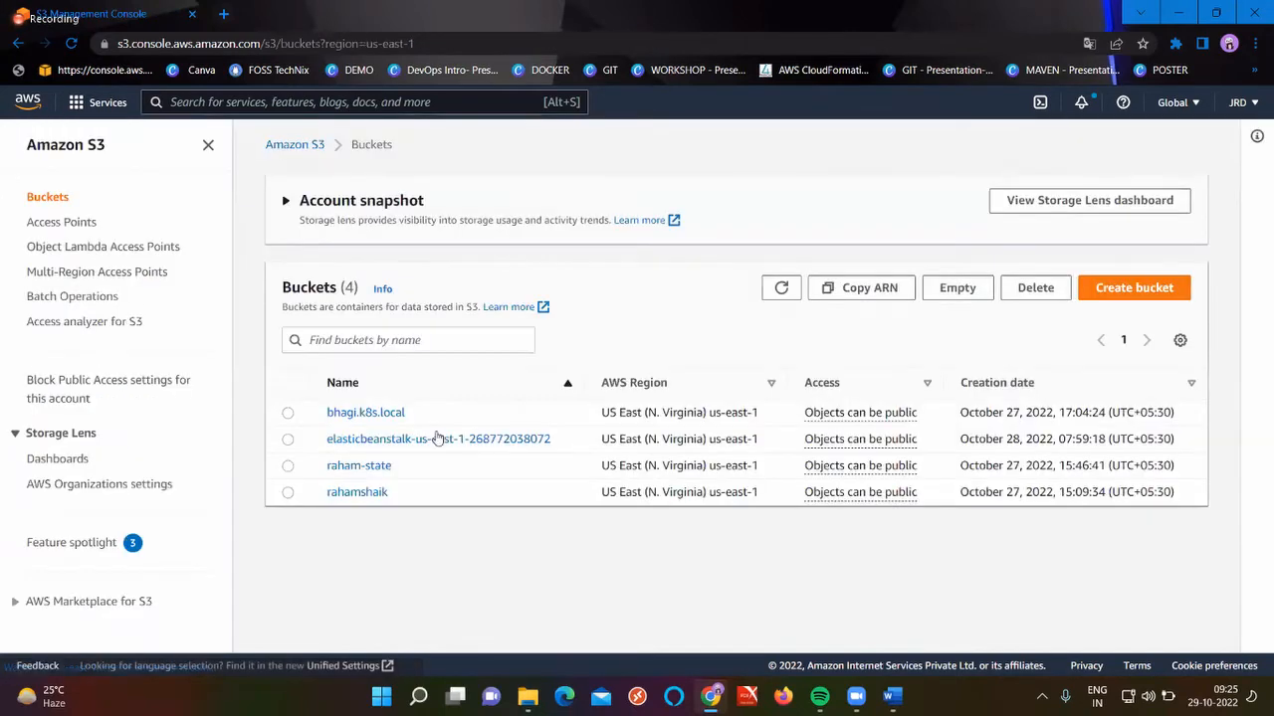
left_click(288, 465)
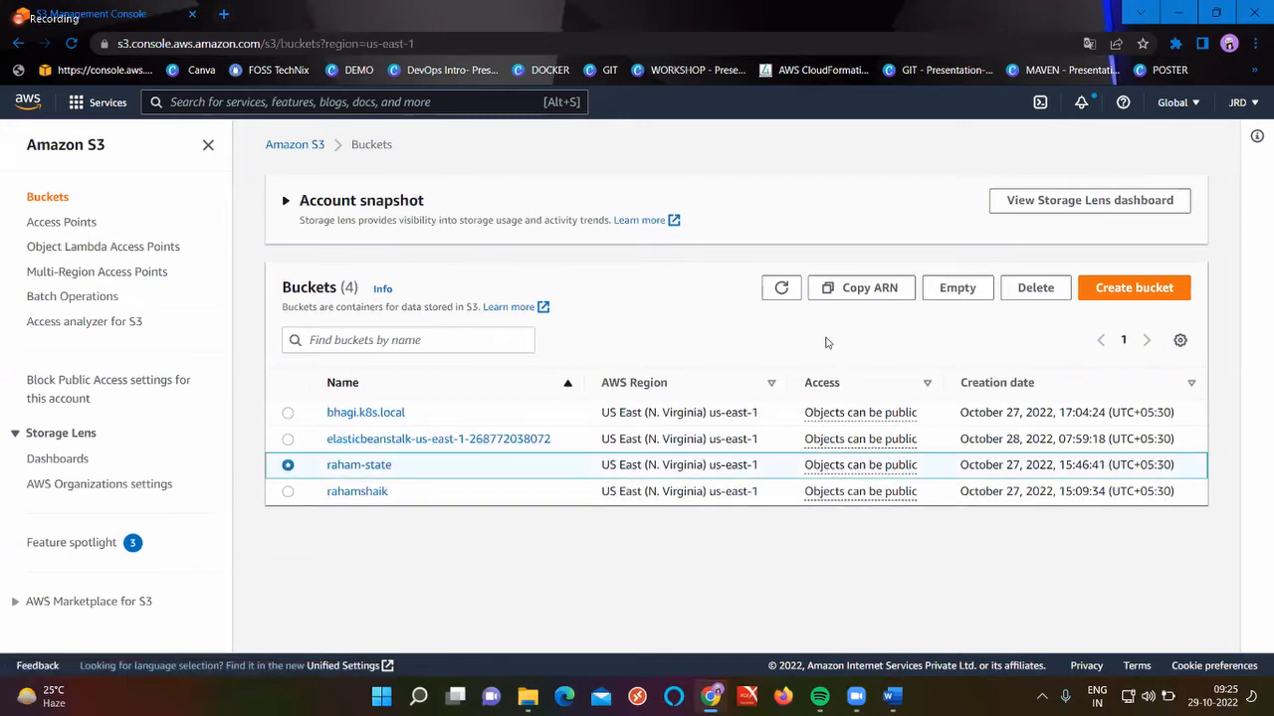
left_click(961, 291)
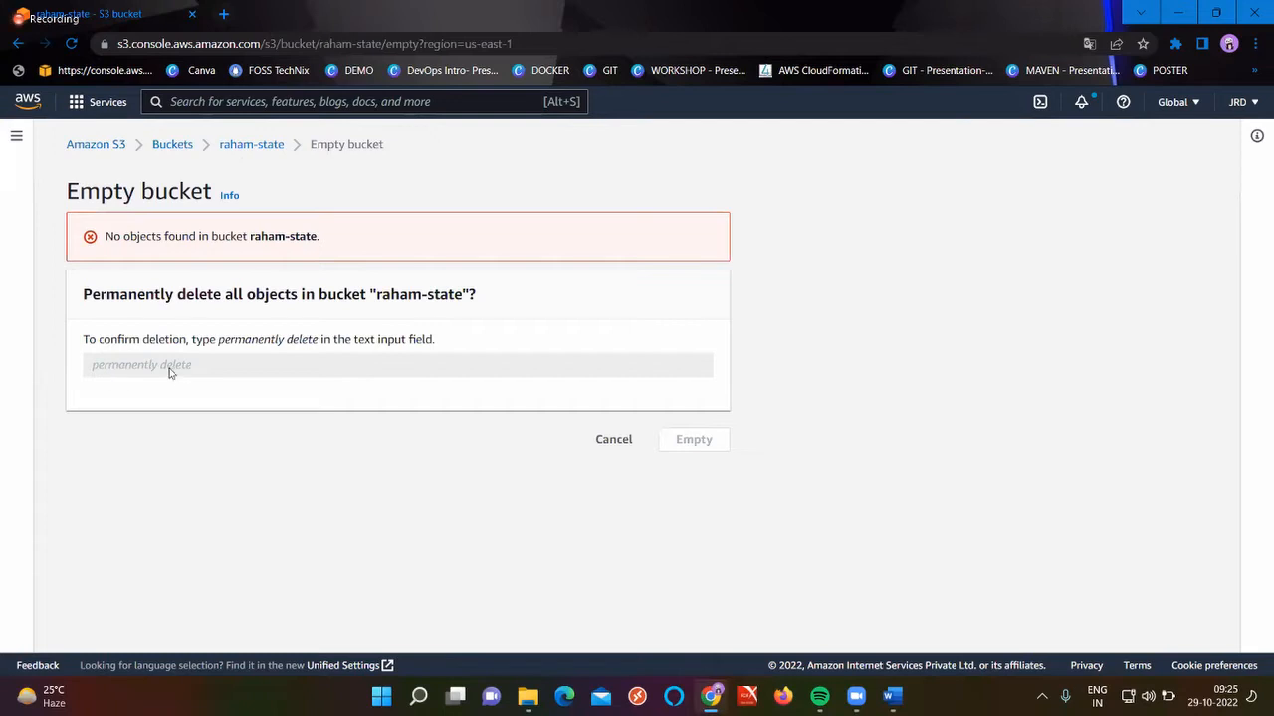
left_click(182, 149)
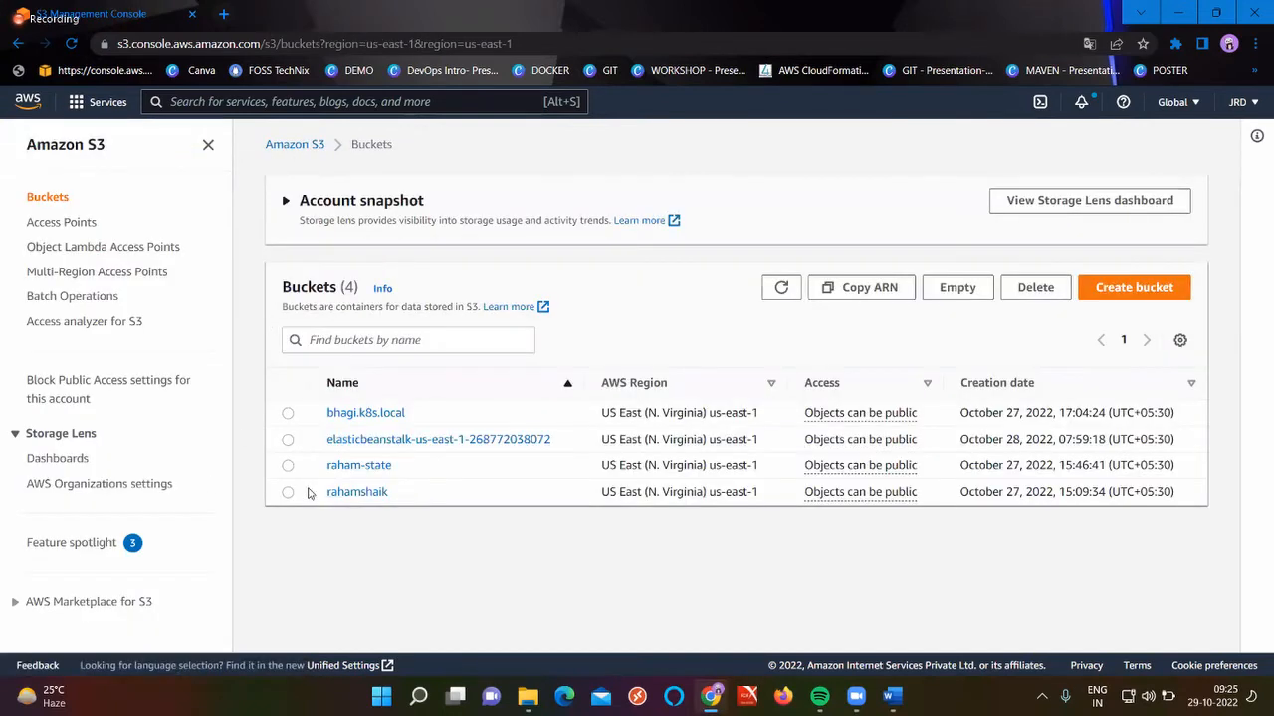
left_click(287, 491)
left_click(953, 295)
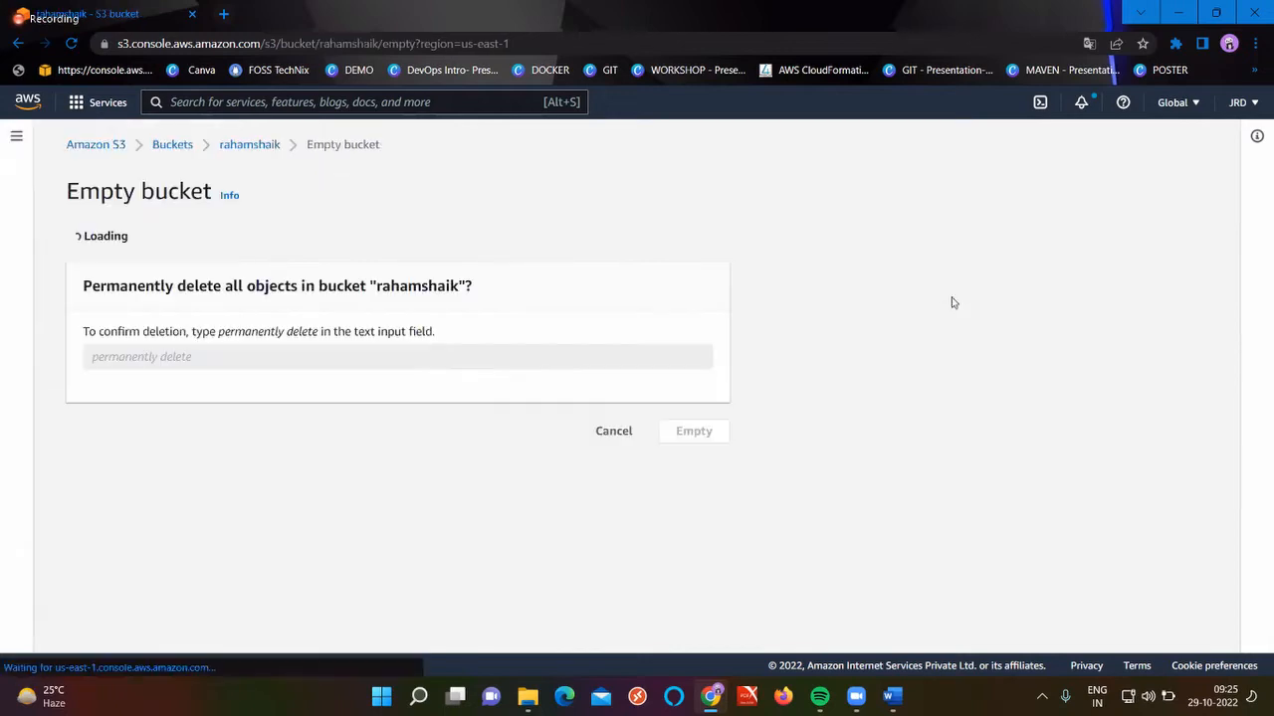
left_click(175, 547)
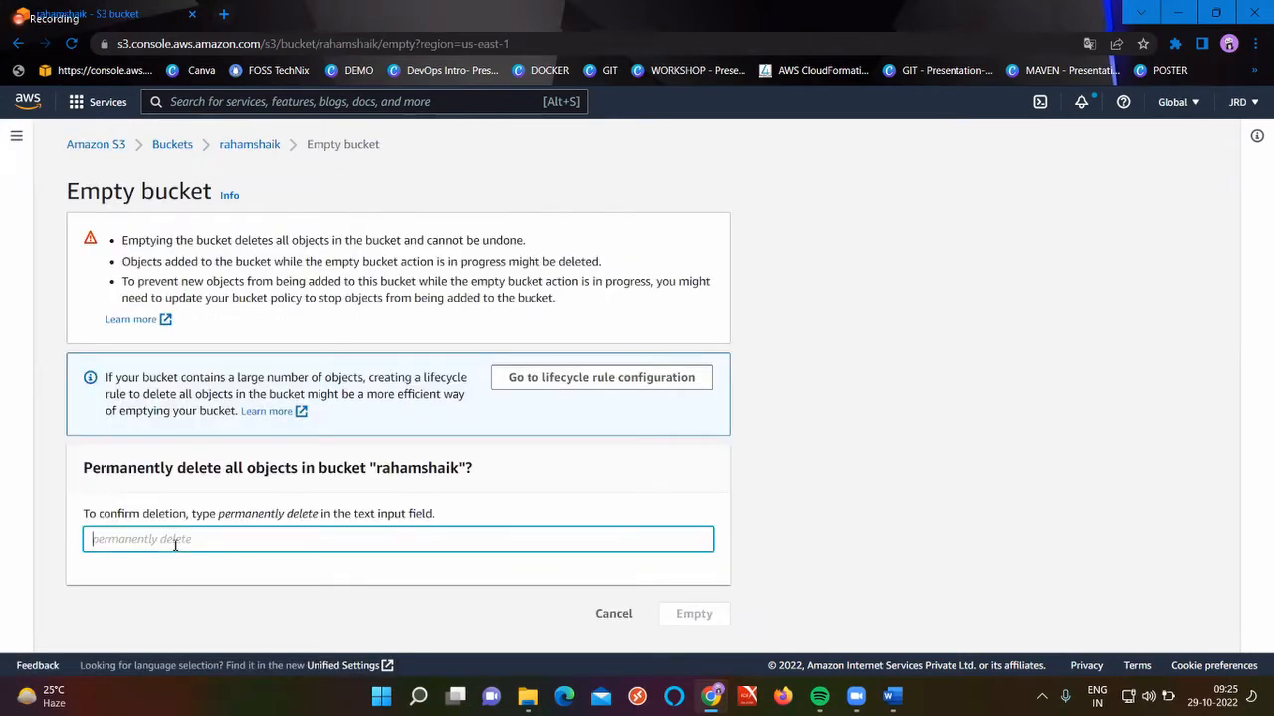
key("ctrl+v")
left_click(694, 615)
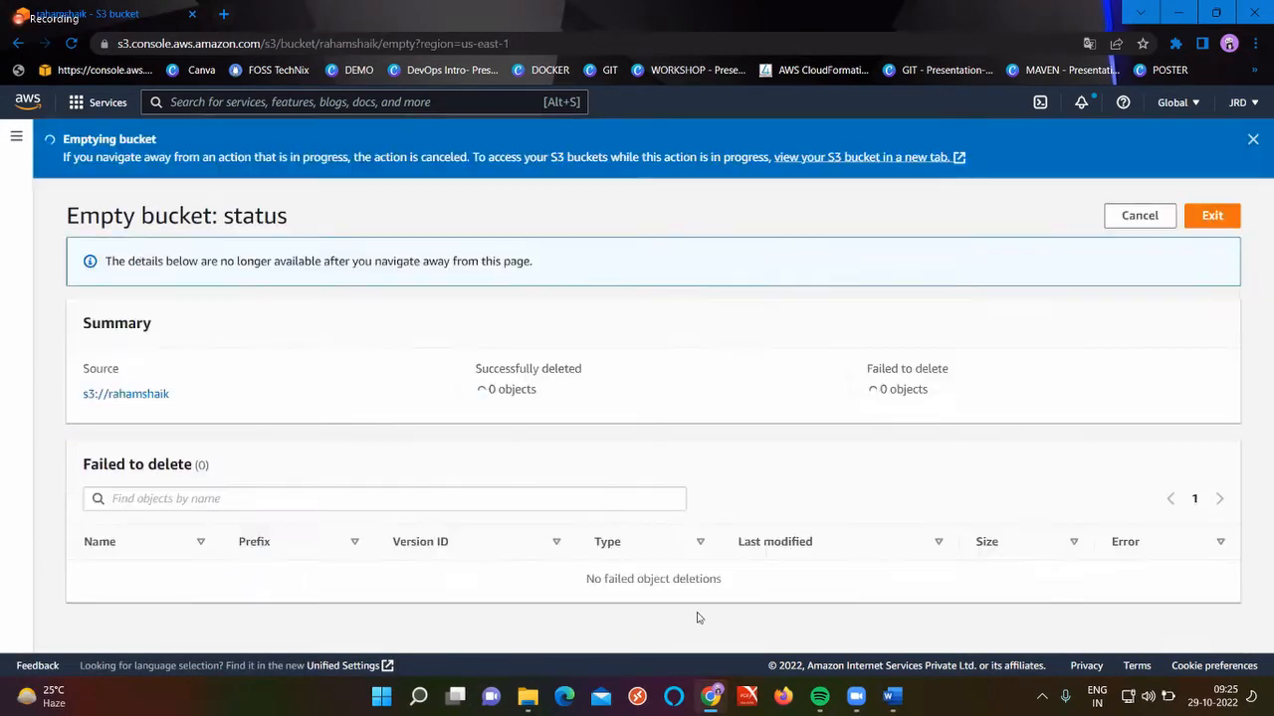
left_click(1215, 215)
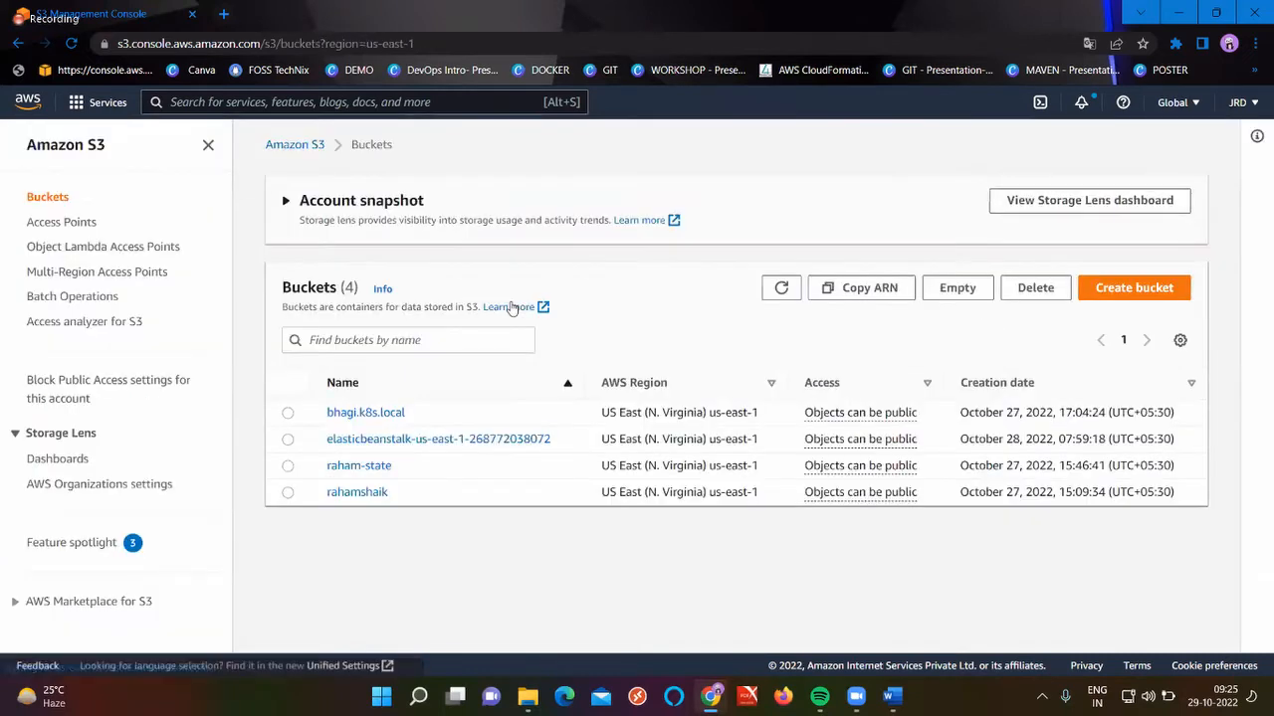
left_click(287, 413)
left_click_drag(461, 418, 308, 420)
key("ctrl+c")
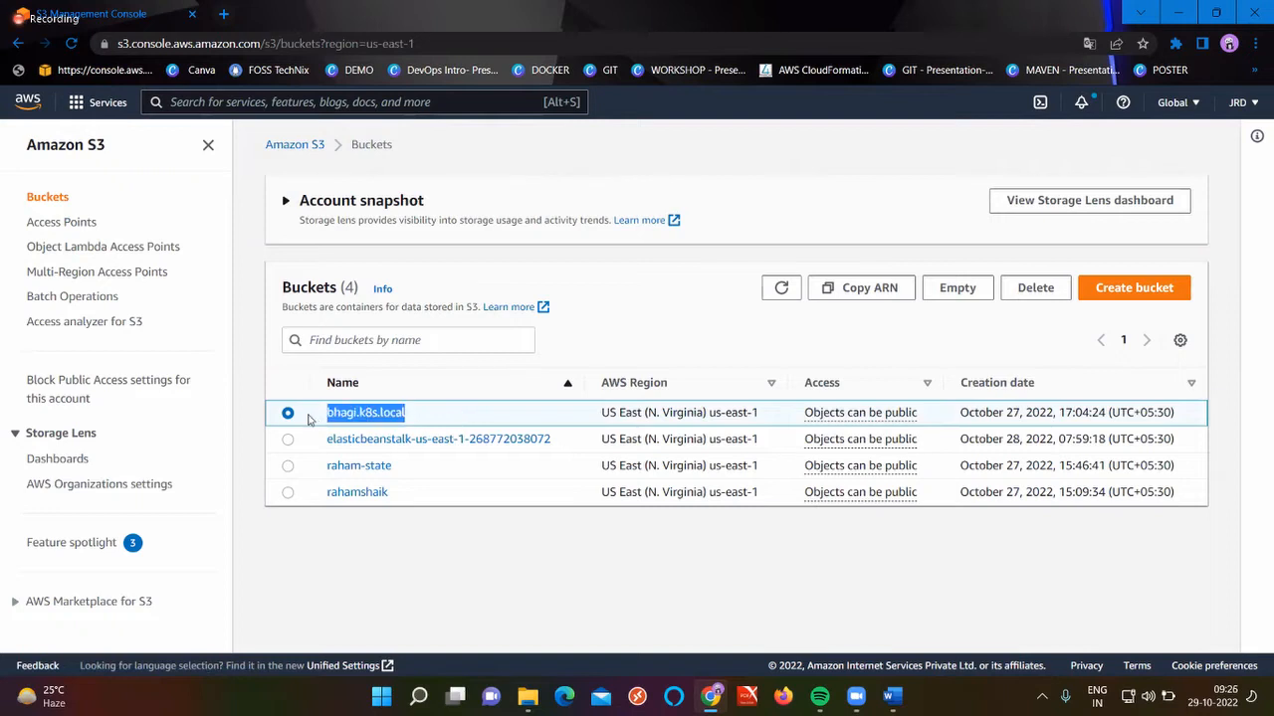
Delete the bhagi.k8s.local bucket by pasting its name as confirmation
left_click(1040, 288)
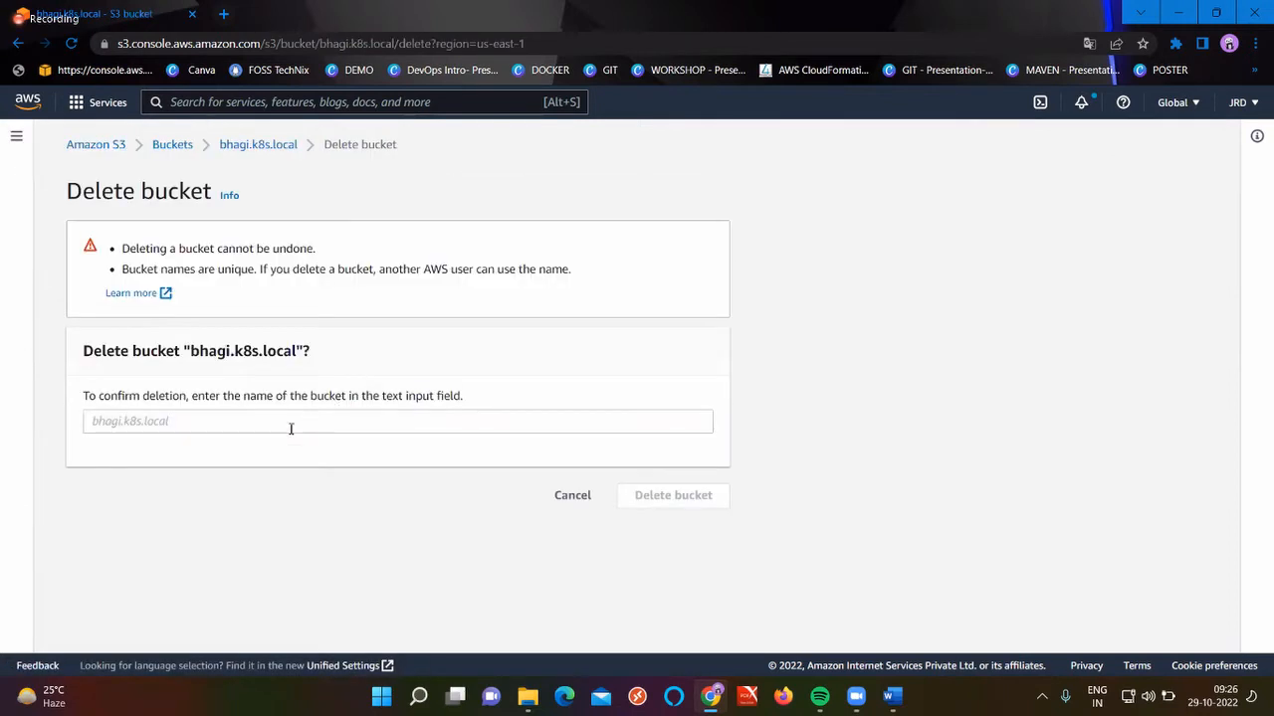
left_click(263, 434)
key("ctrl+v")
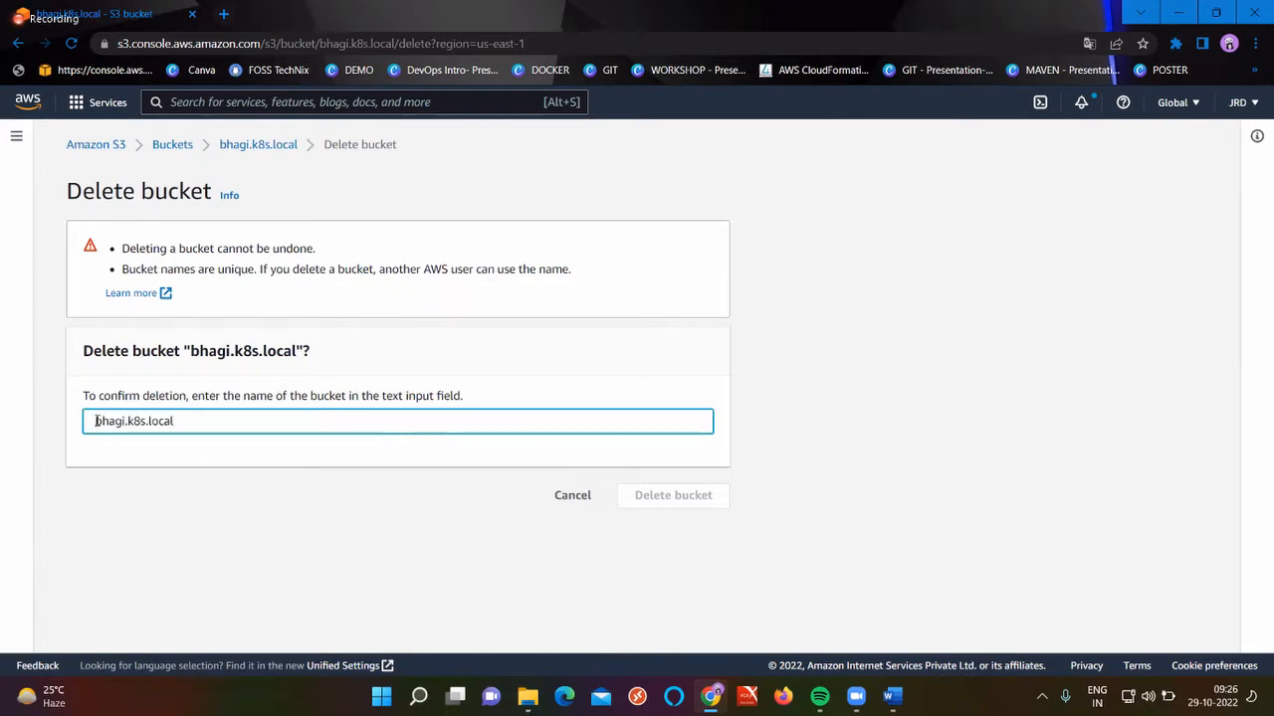
left_click(697, 507)
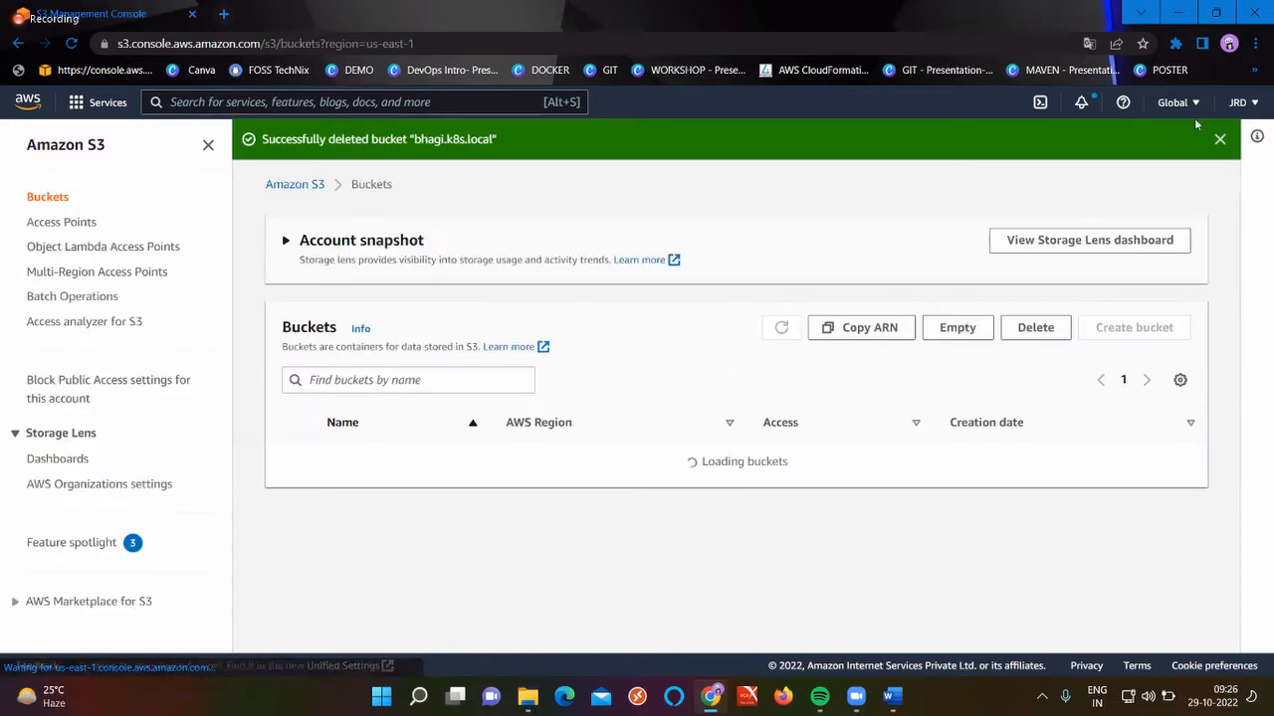
left_click(1219, 138)
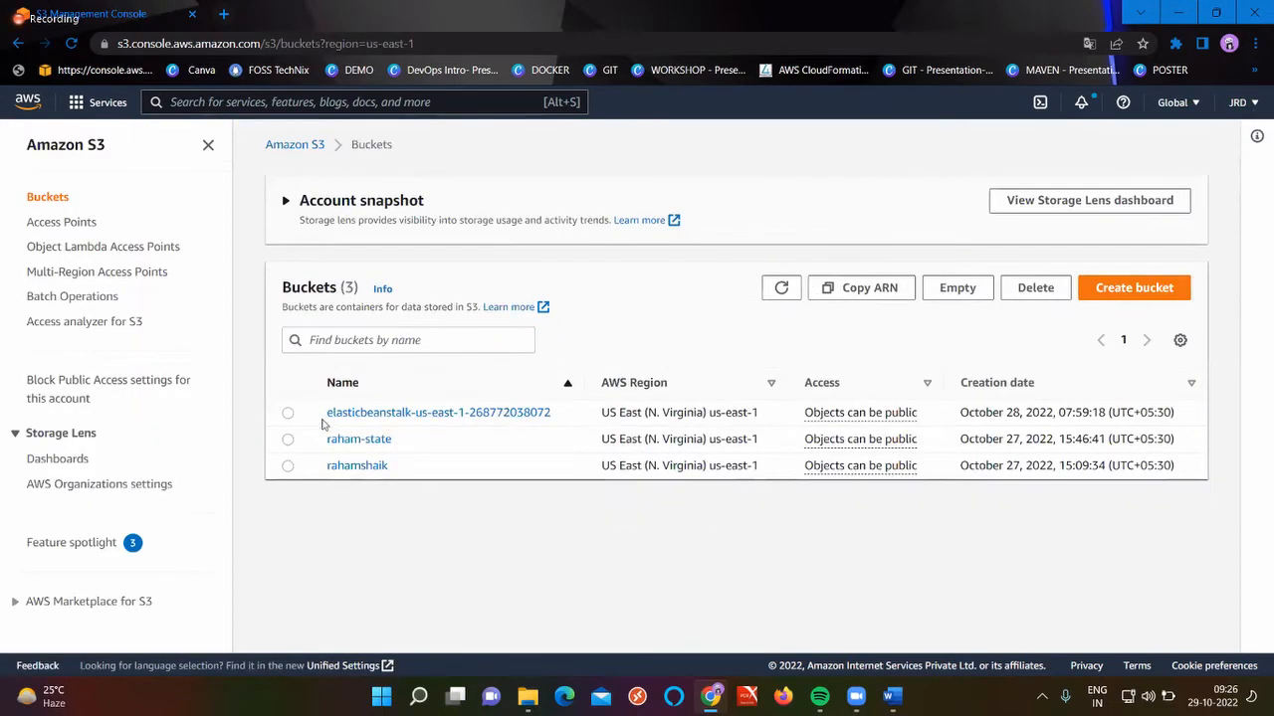
Attempt to delete the elasticbeanstalk bucket by pasting its full name as confirmation
left_click(287, 413)
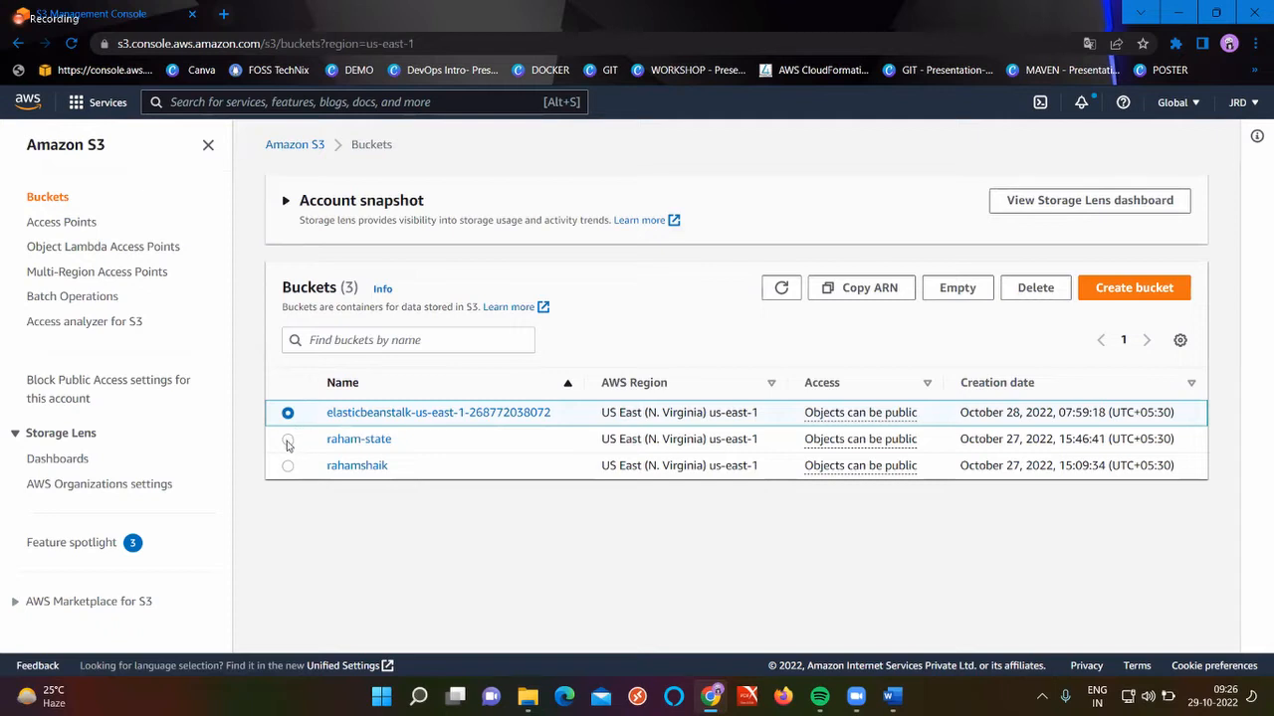
left_click(288, 440)
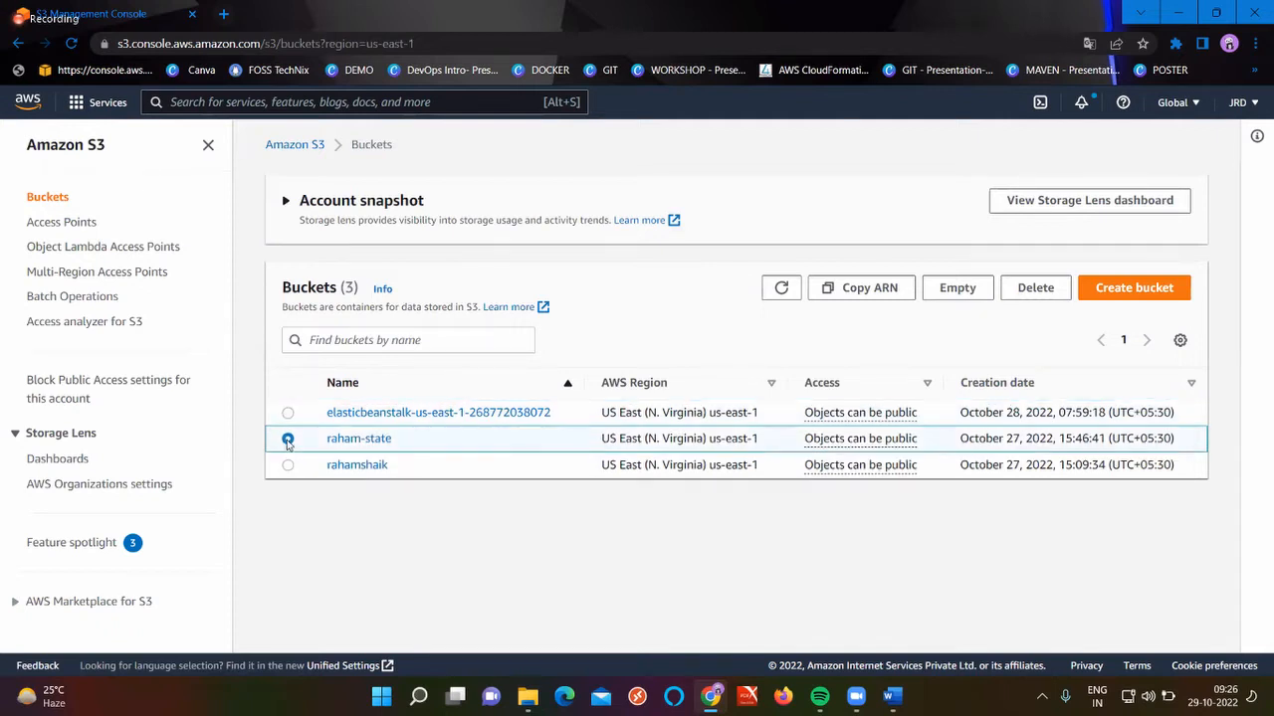
left_click(288, 413)
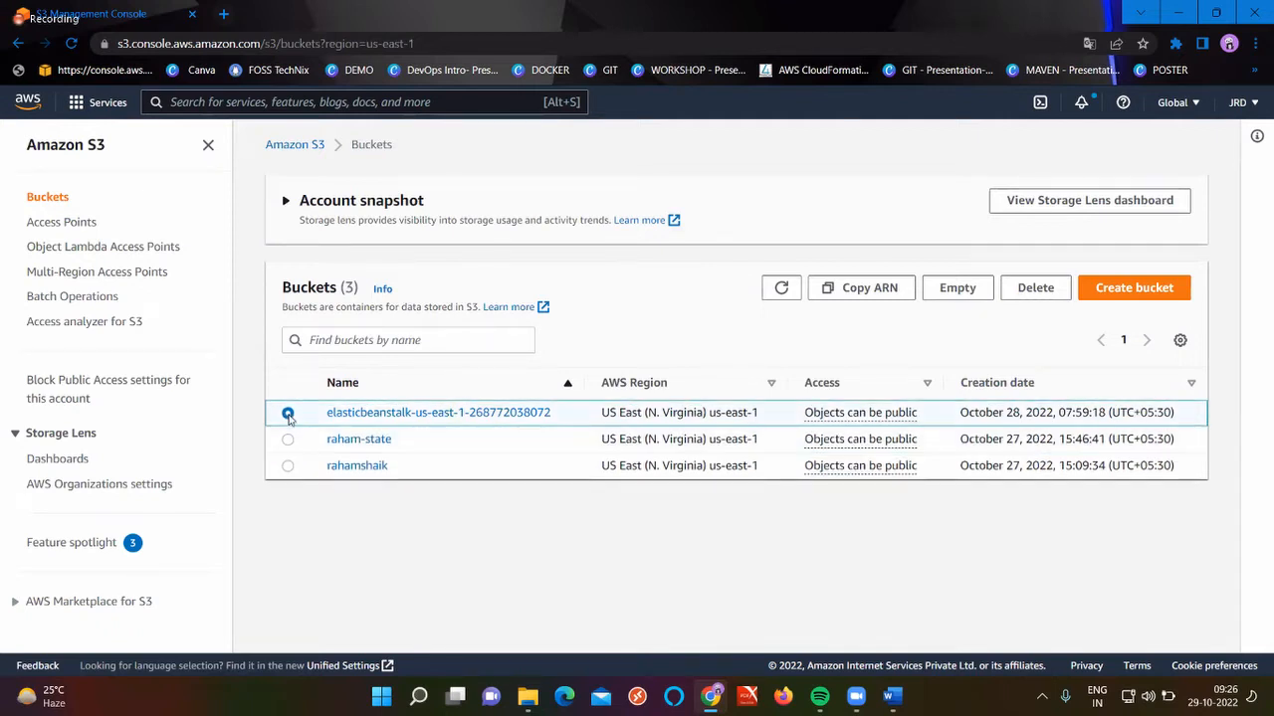
left_click(1025, 293)
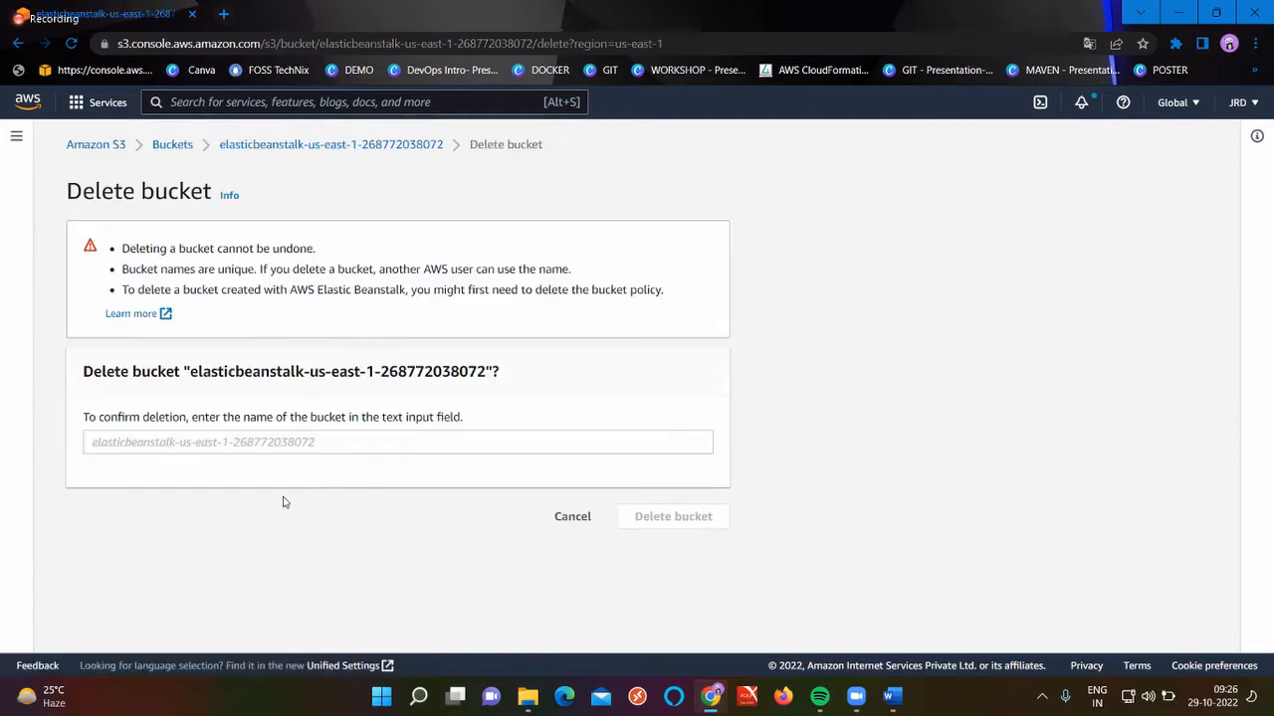
triple_click(349, 148)
key("ctrl+c")
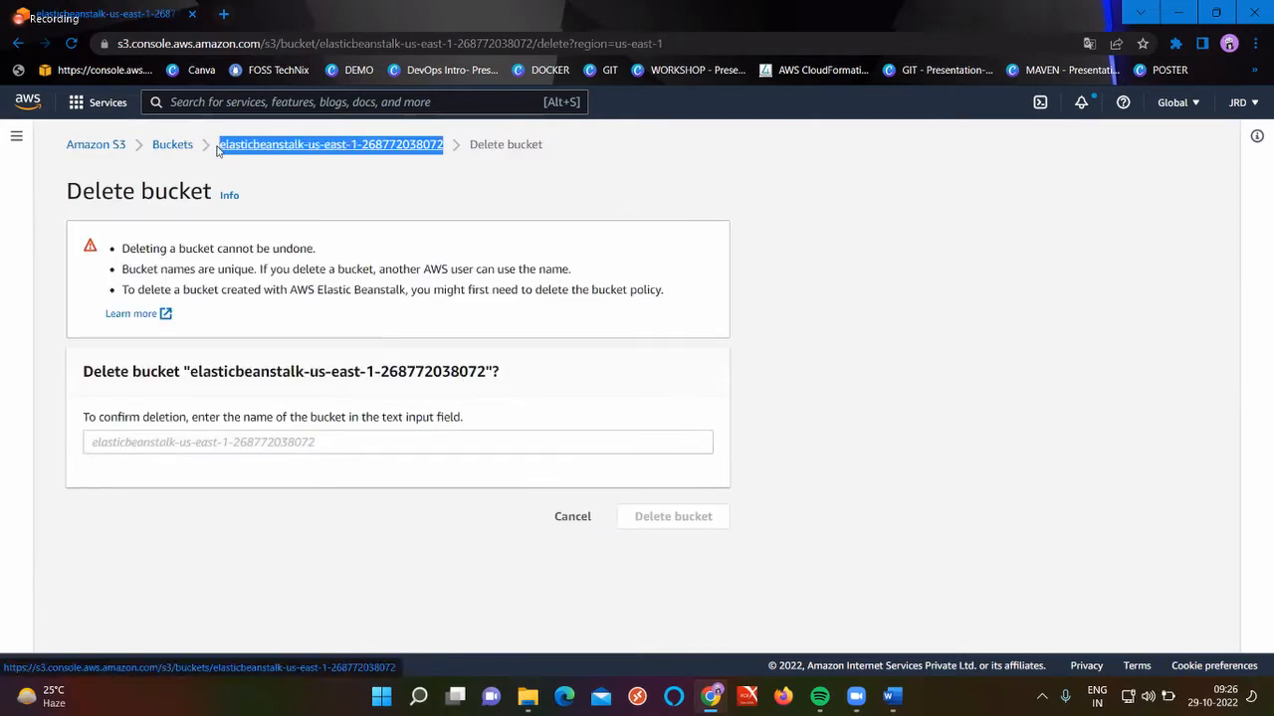
left_click(160, 439)
key("ctrl+v")
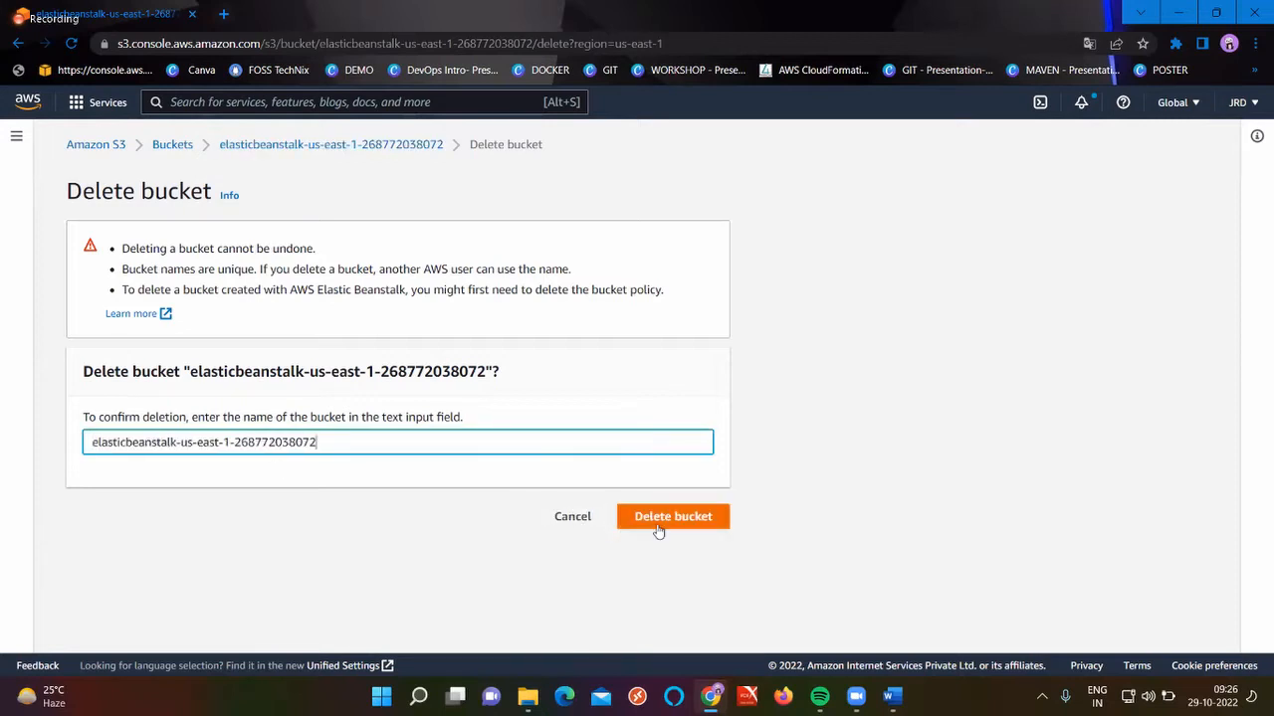
left_click(657, 524)
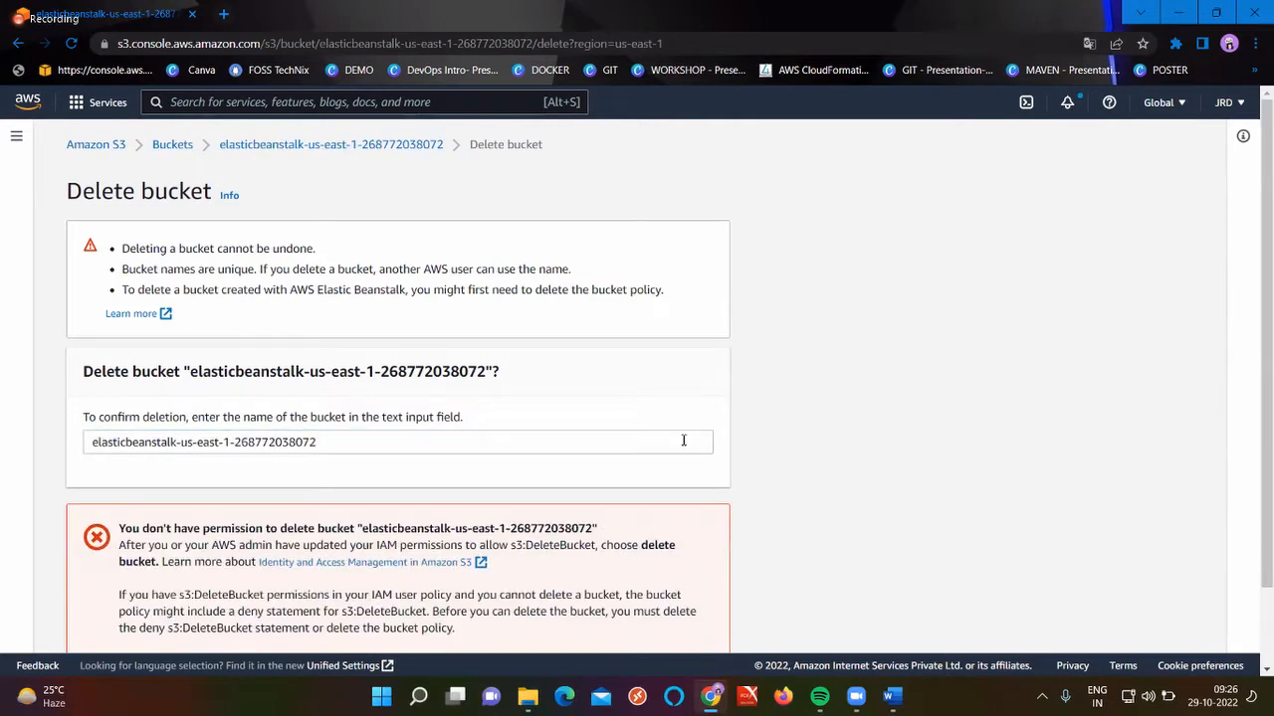
scroll(504, 506, "down", 1)
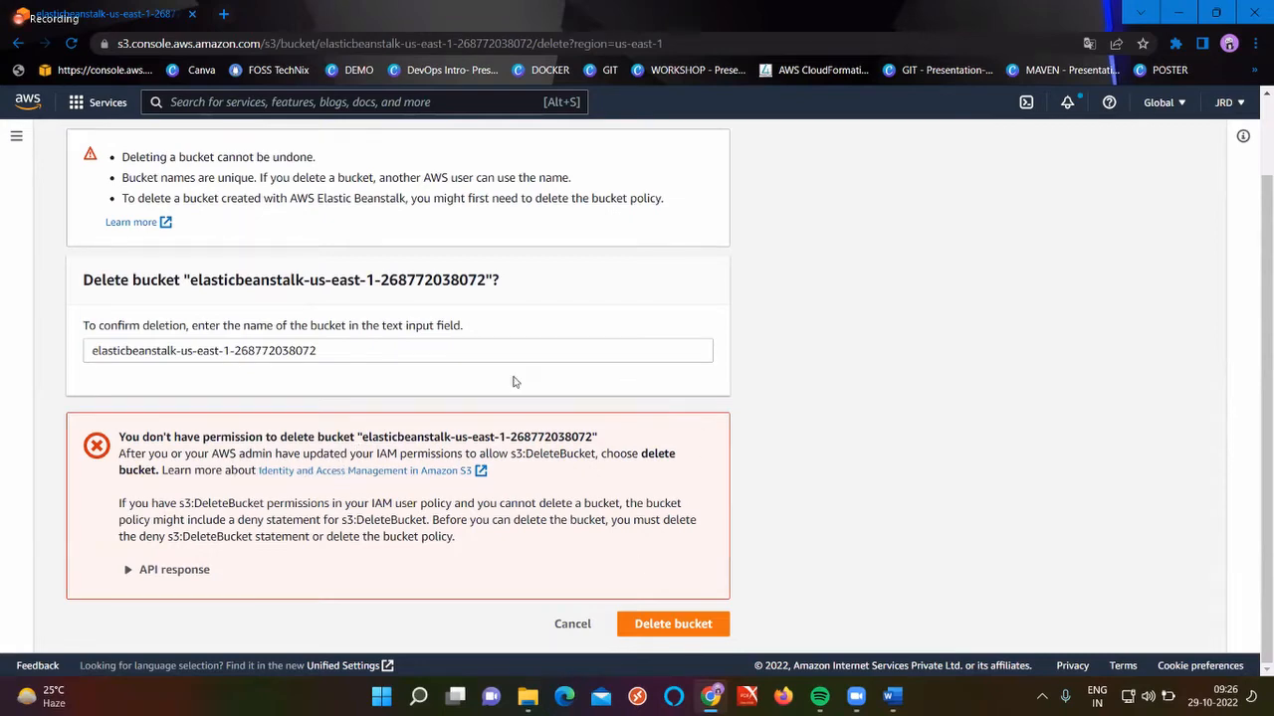
scroll(515, 383, "up", 1)
left_click(182, 151)
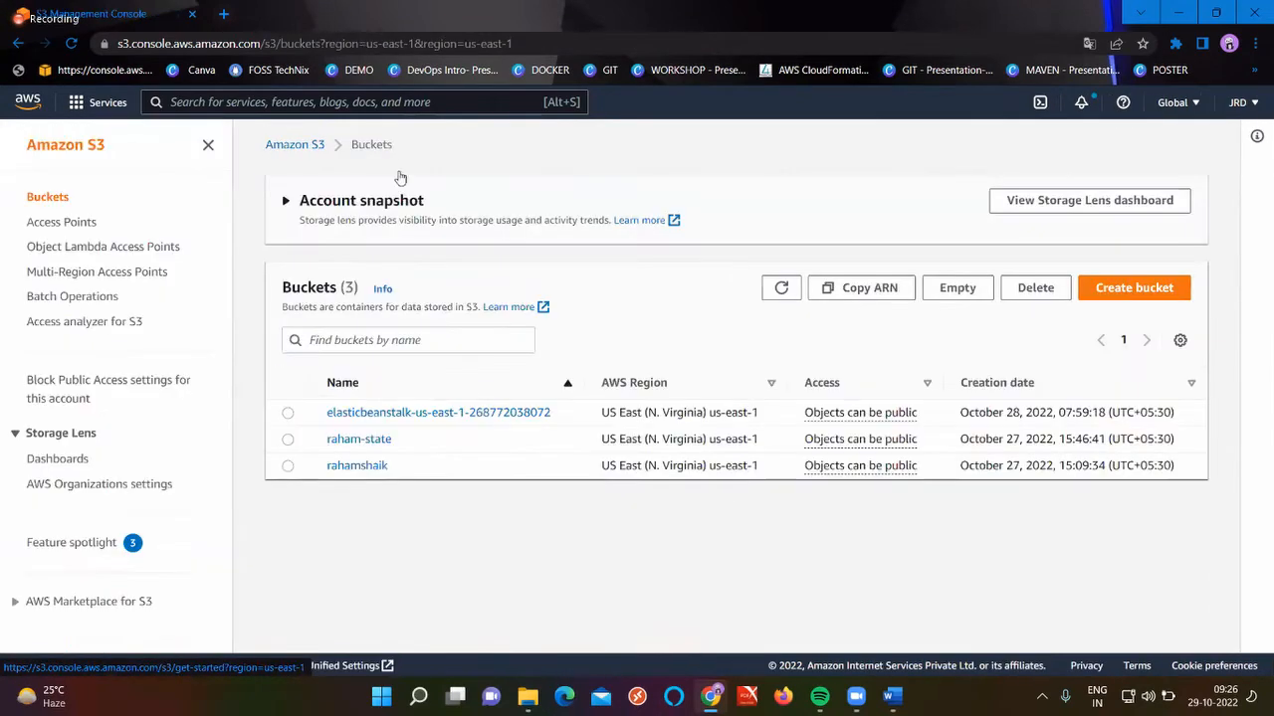
Delete the raham-state bucket, confirming with its copied name
left_click(298, 444)
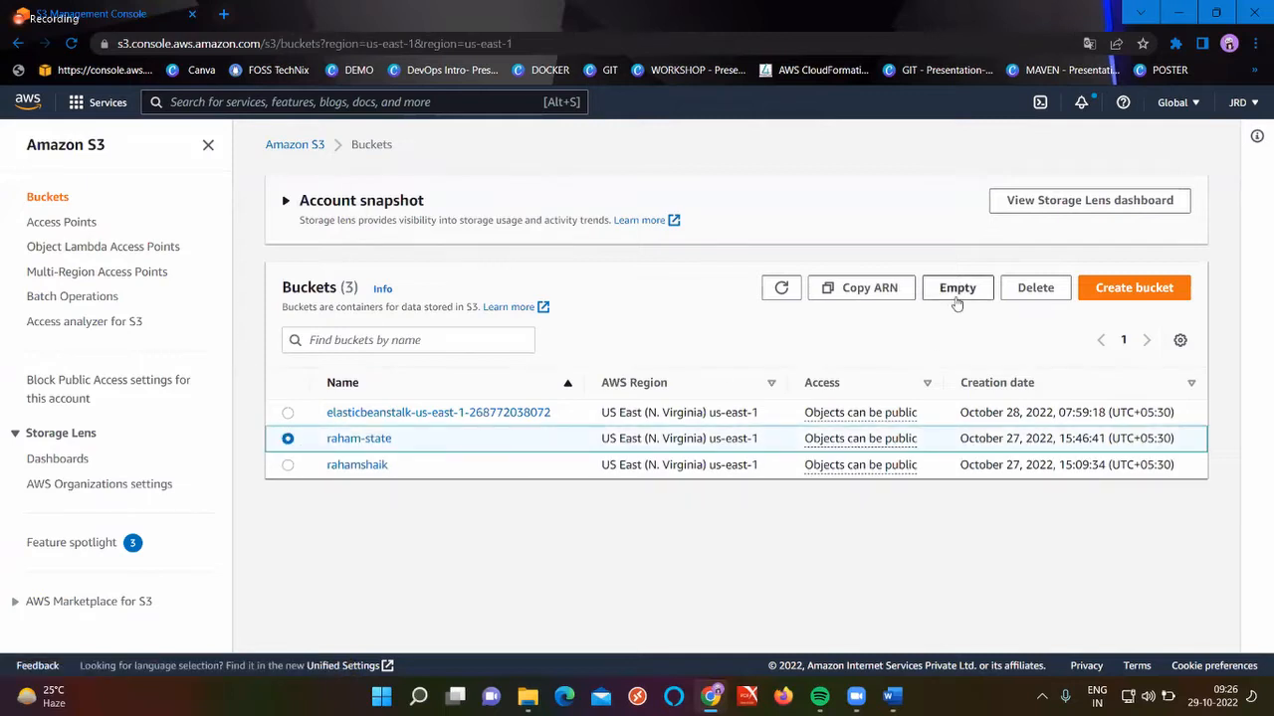
left_click(1035, 288)
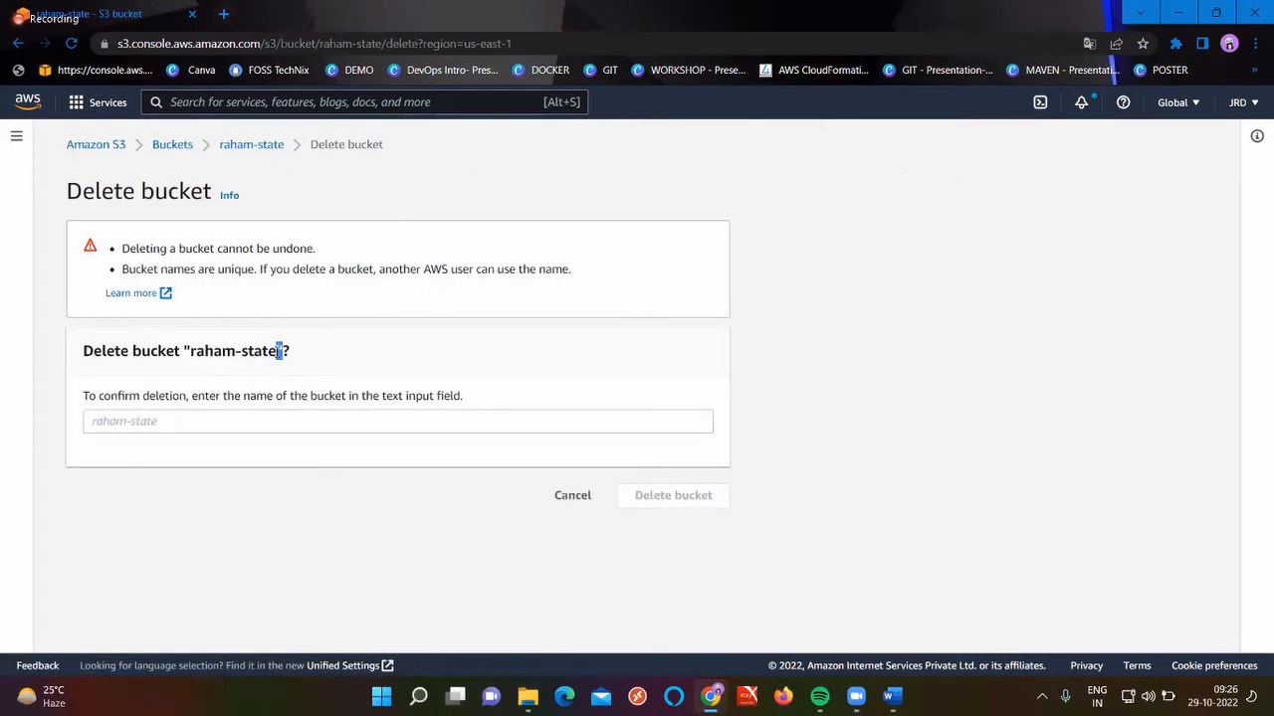
left_click_drag(284, 351, 192, 351)
key("ctrl+c")
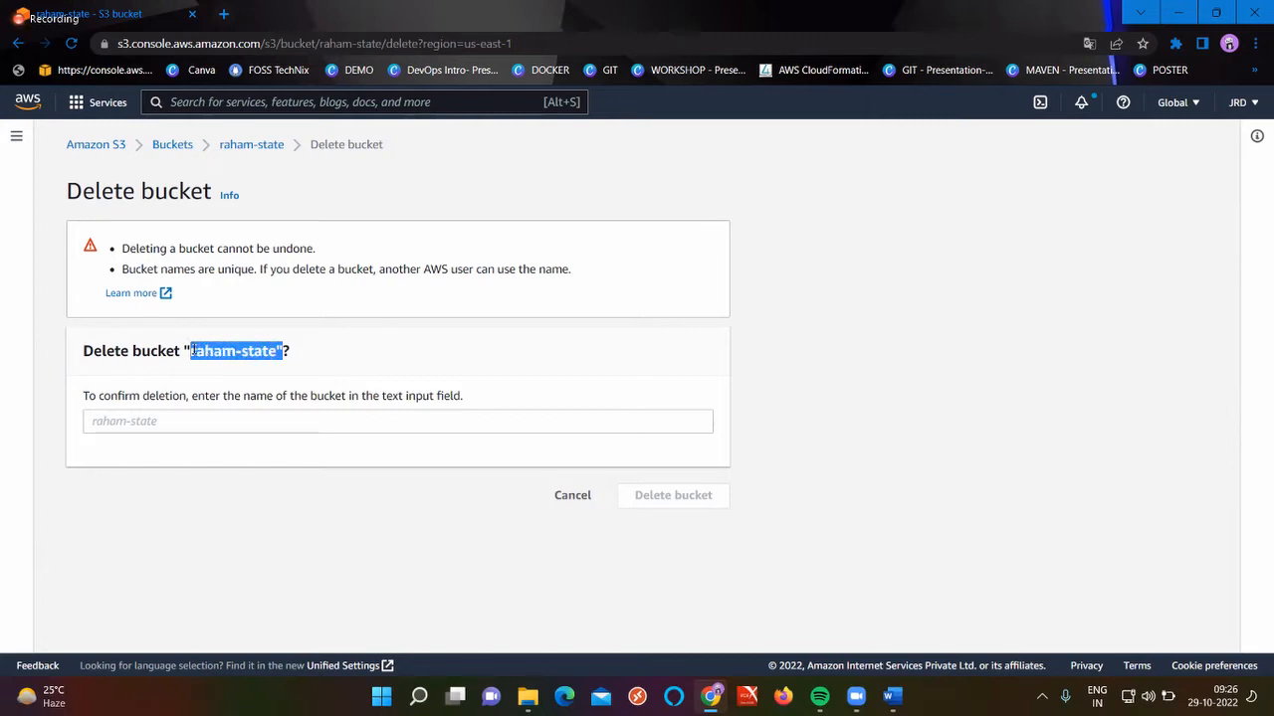
left_click(158, 412)
key("ctrl+v")
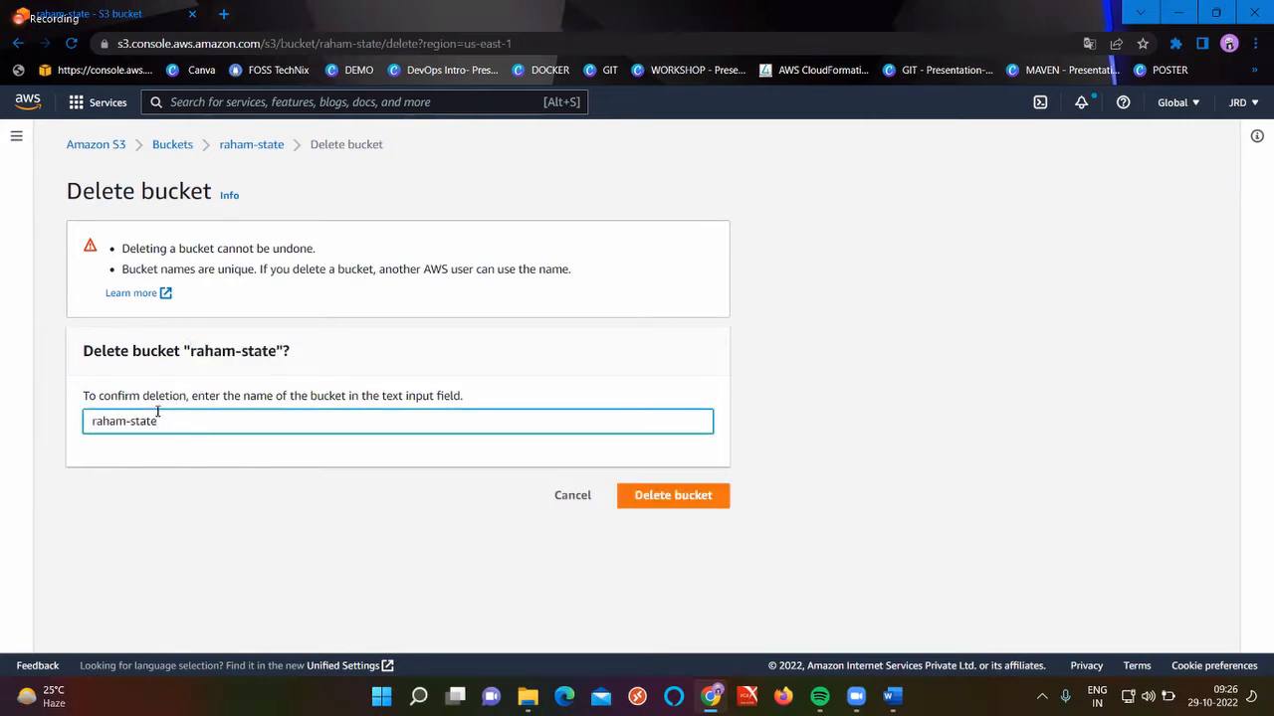
left_click(704, 495)
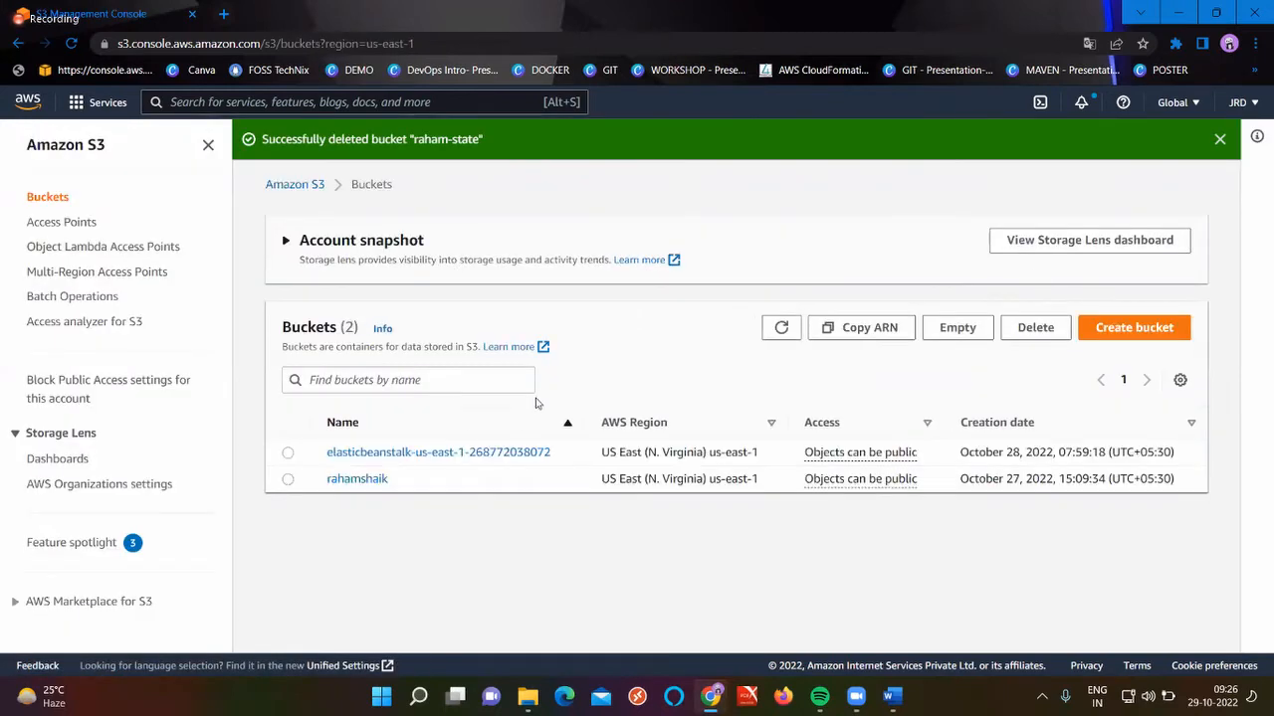
Delete the rahamshaik bucket, refresh the Buckets list, and start creating a new bucket
left_click(288, 478)
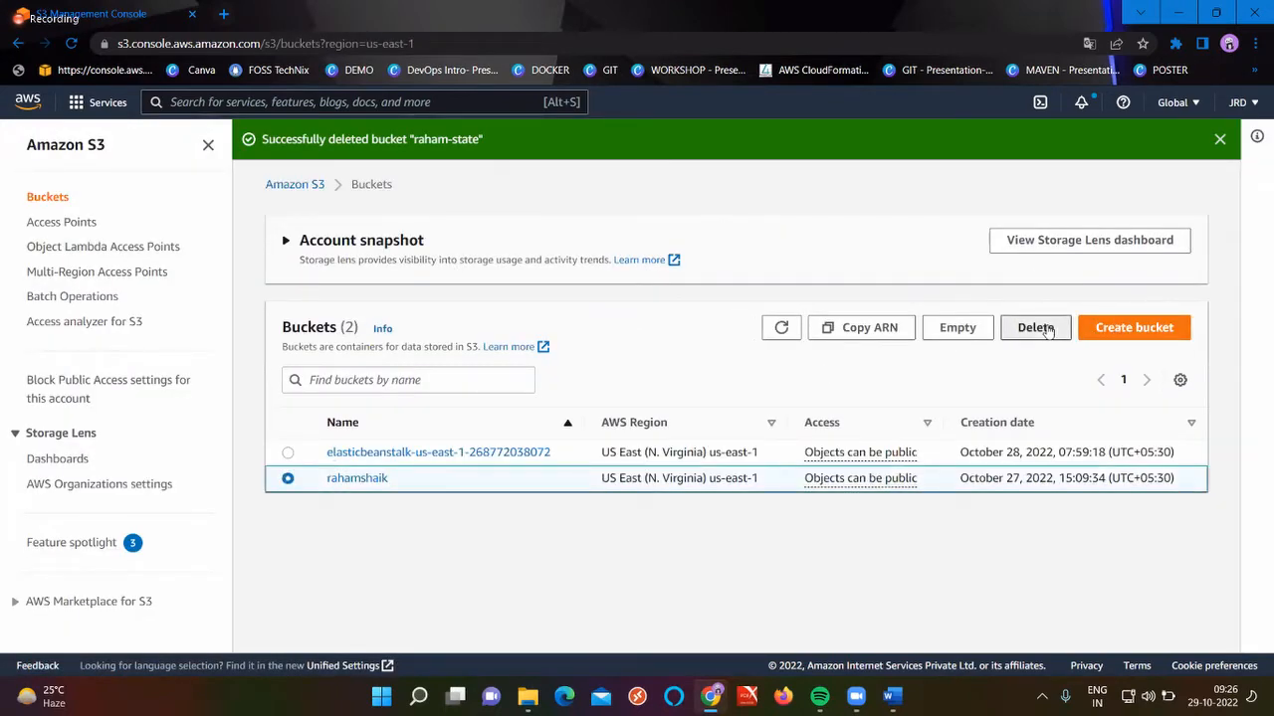
left_click(1034, 328)
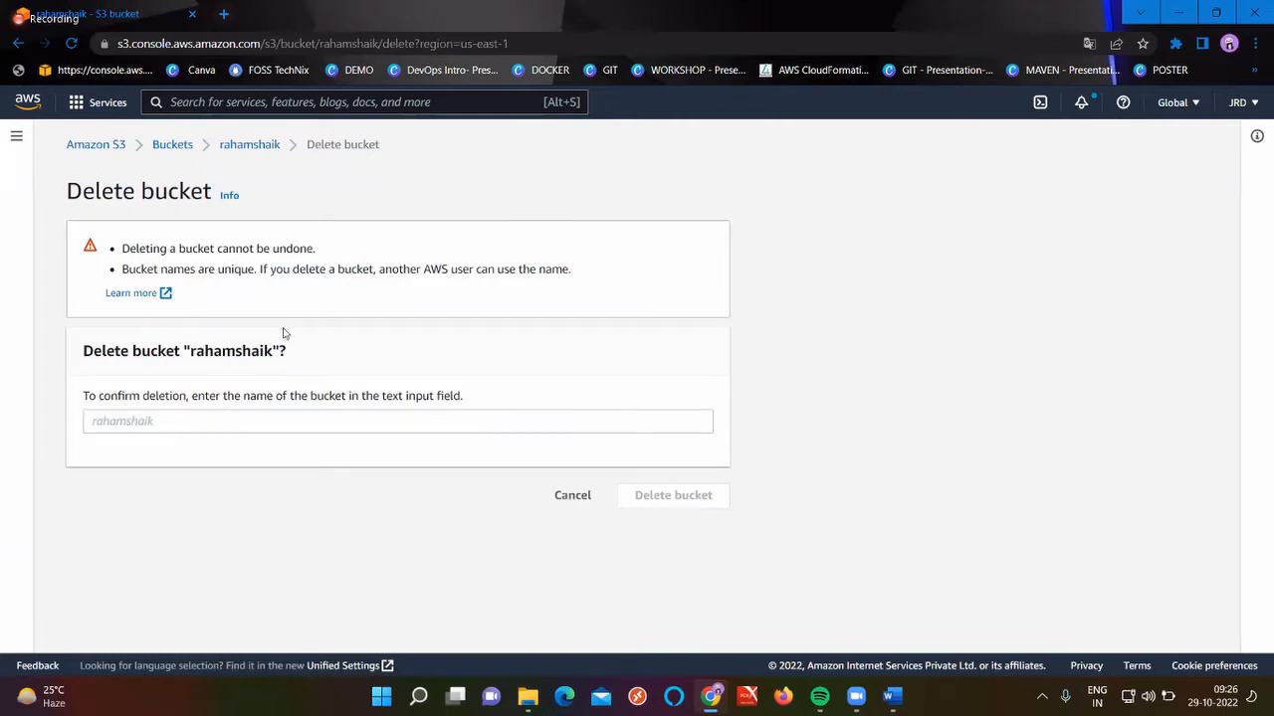
left_click_drag(271, 352, 192, 354)
key("ctrl+c")
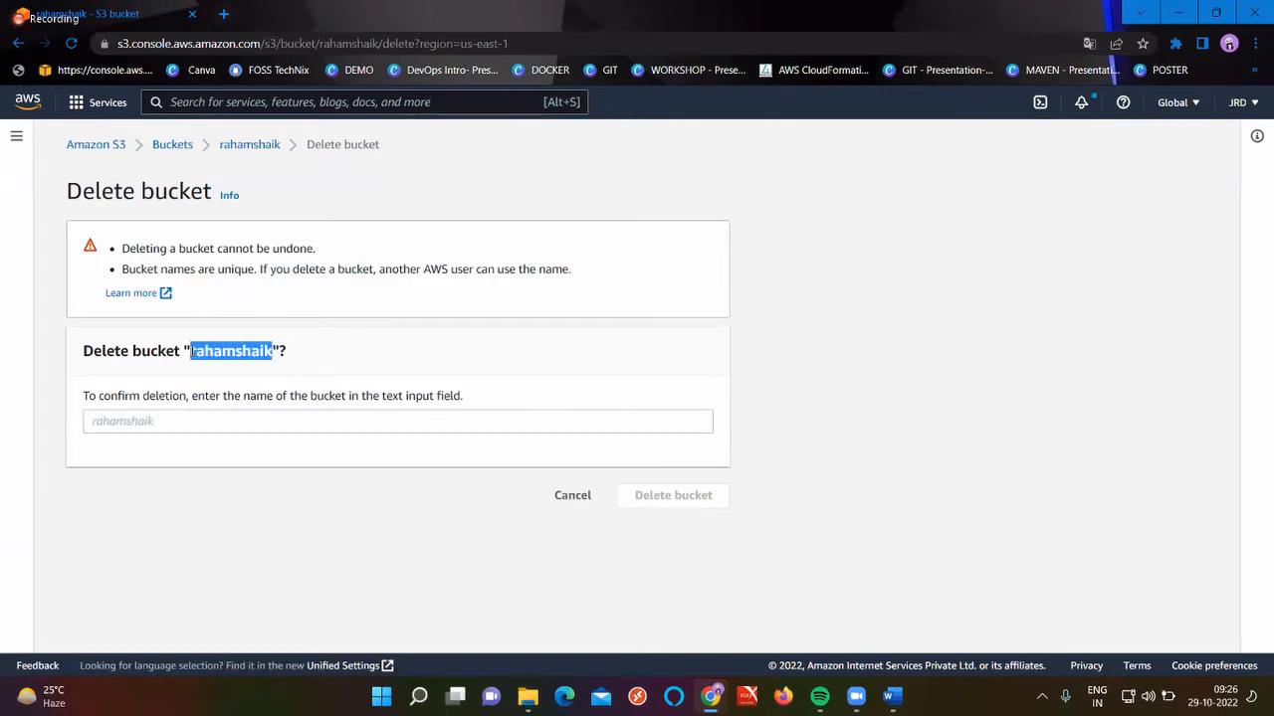
left_click(138, 428)
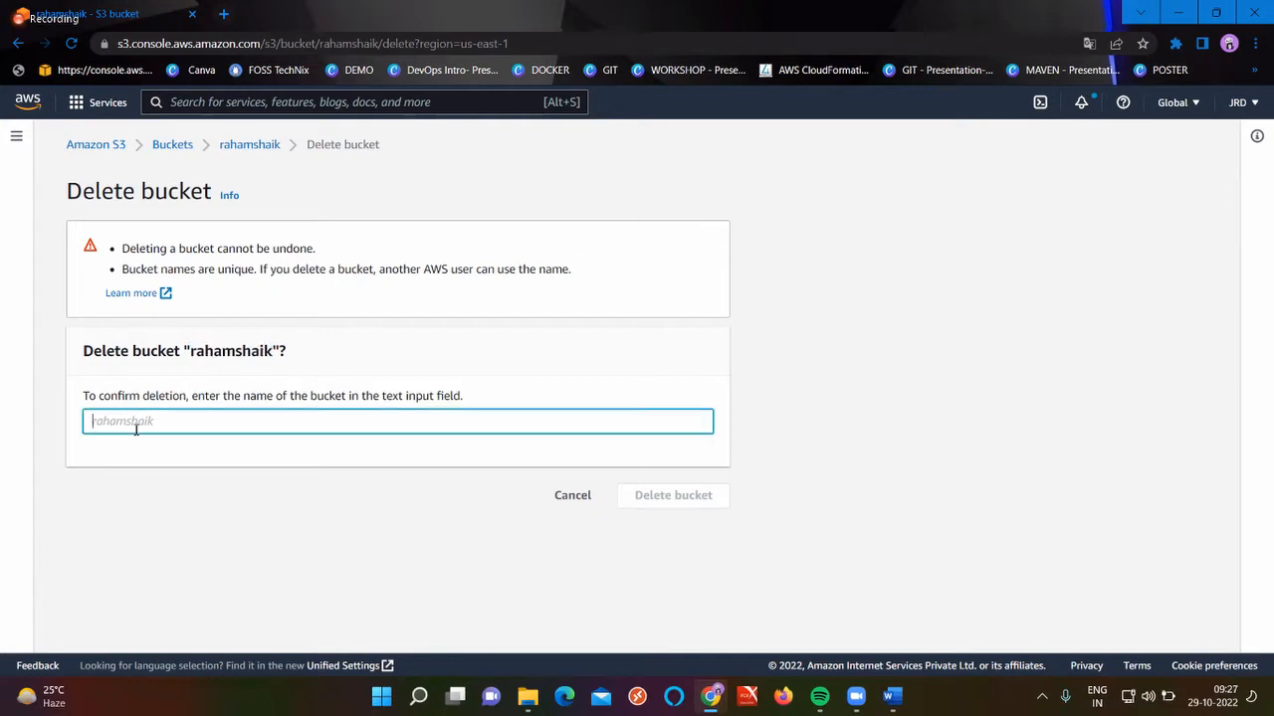
key("ctrl+v")
left_click(647, 492)
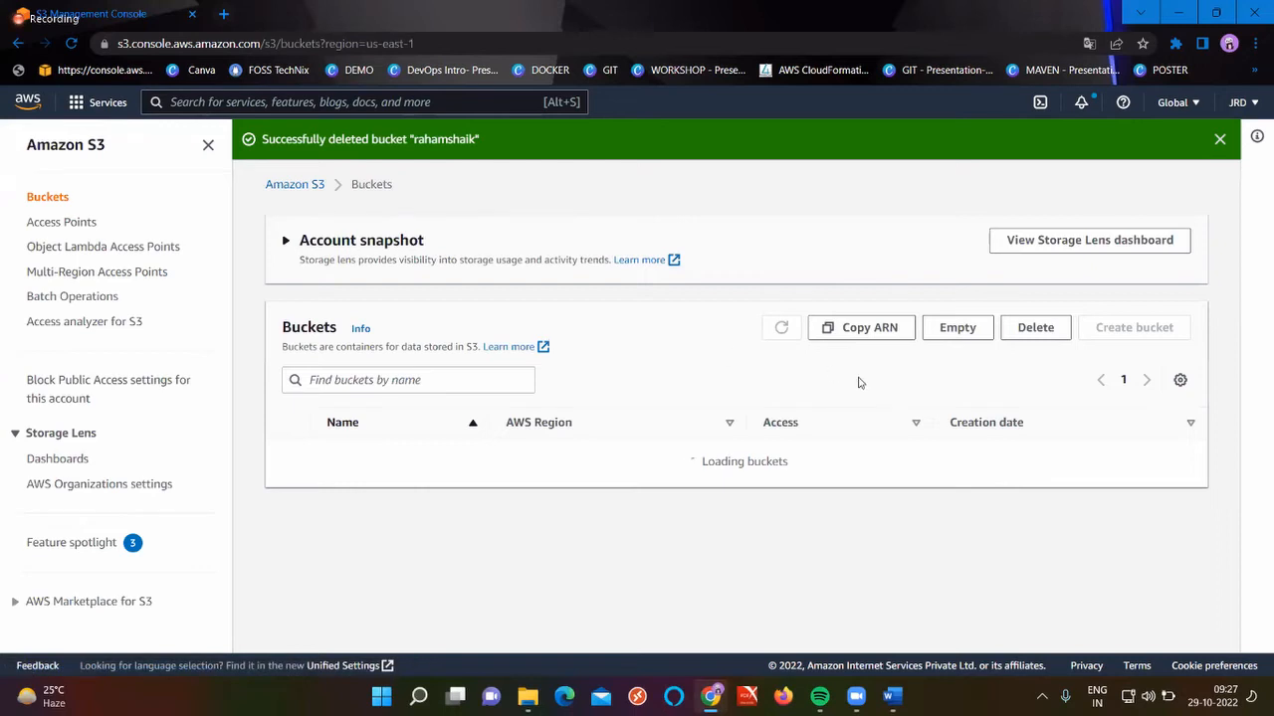
left_click(781, 328)
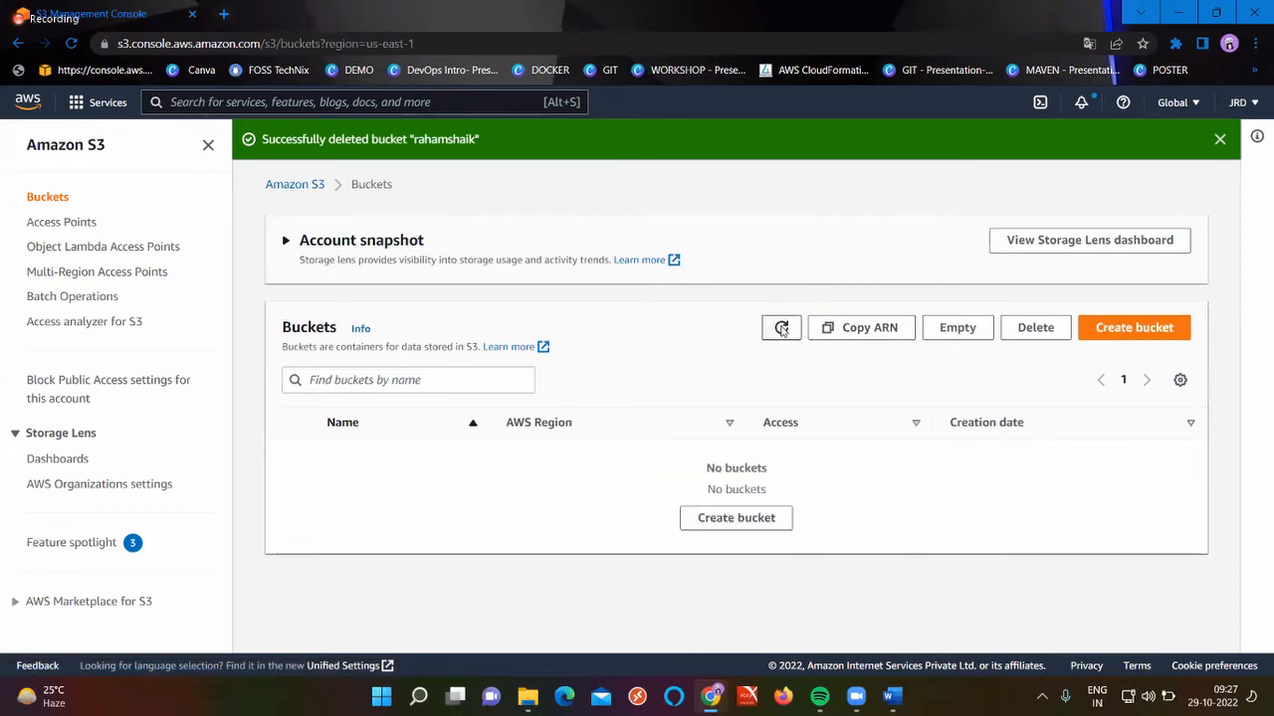
left_click(782, 331)
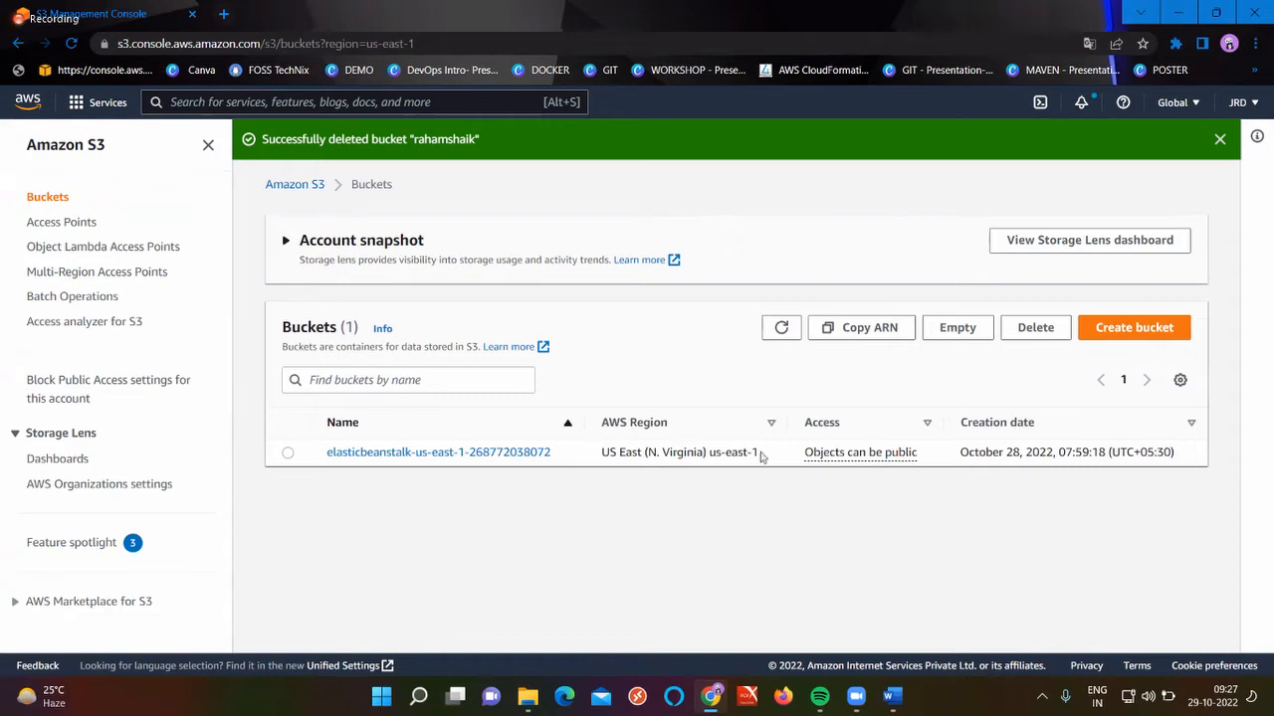
left_click(1159, 338)
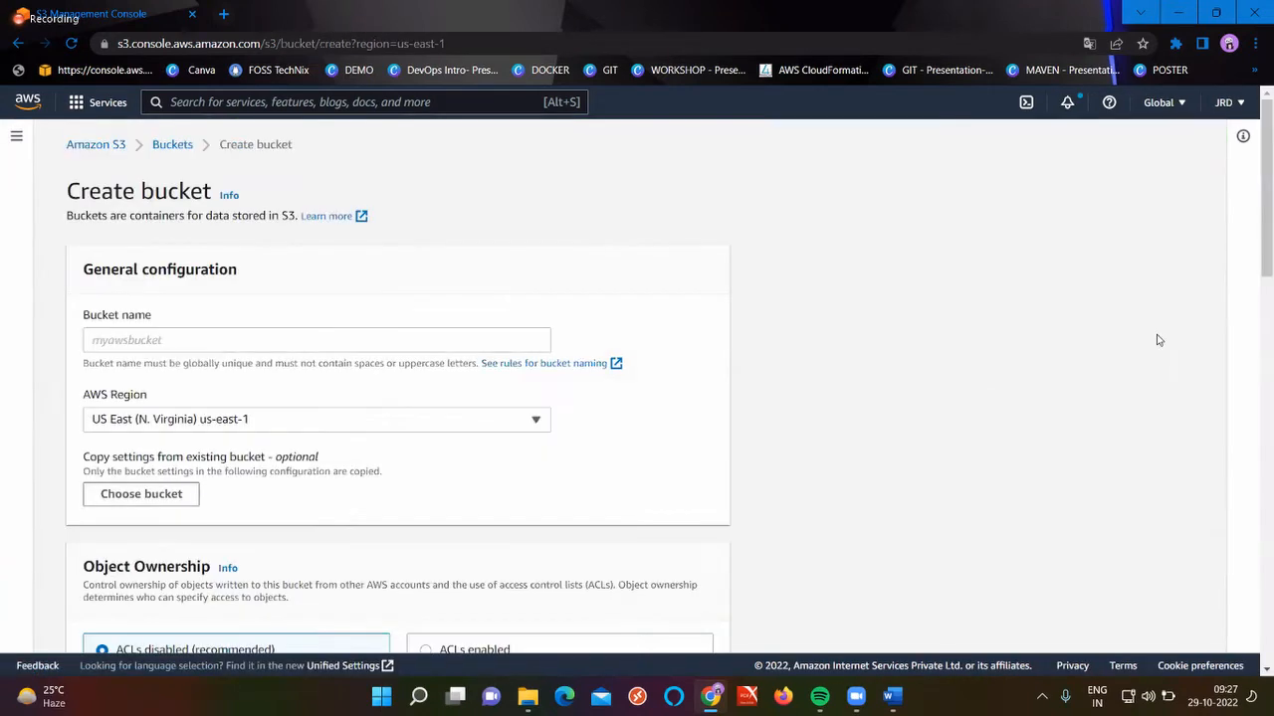
Enter raham01 as the new bucket name in region us-east-1
left_click(391, 343)
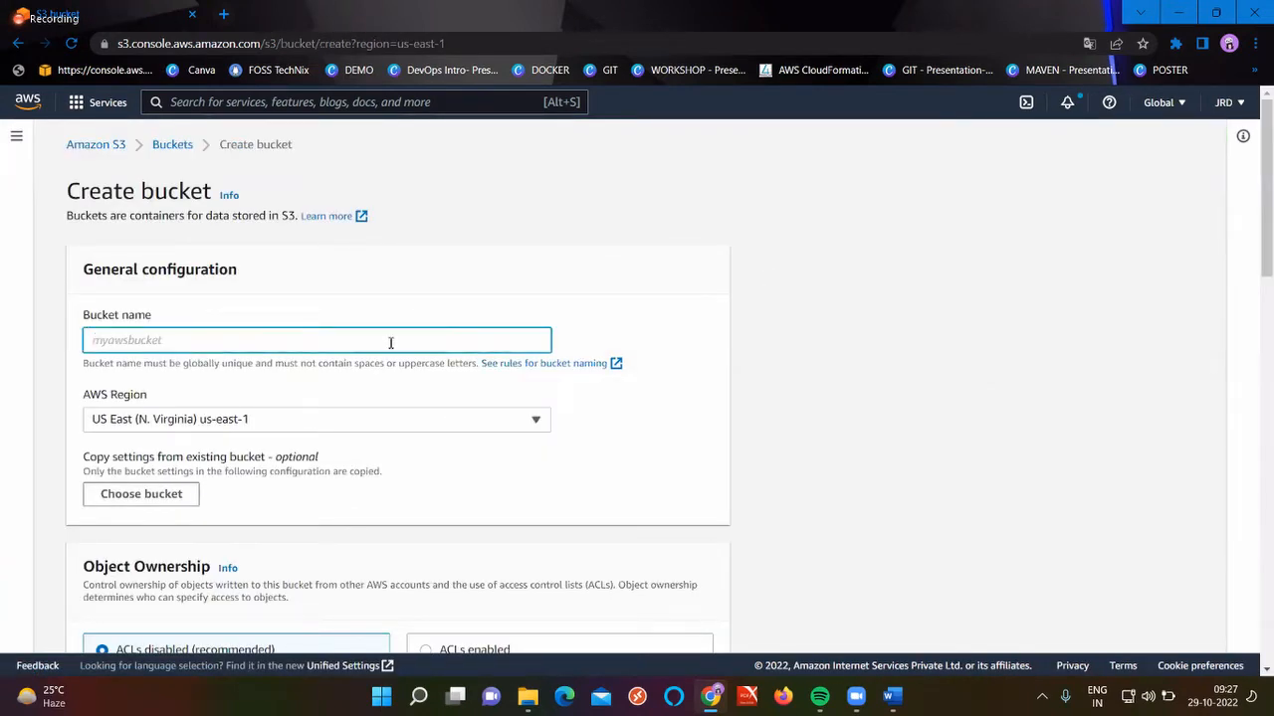
type("raham01")
scroll(391, 343, "up", 3)
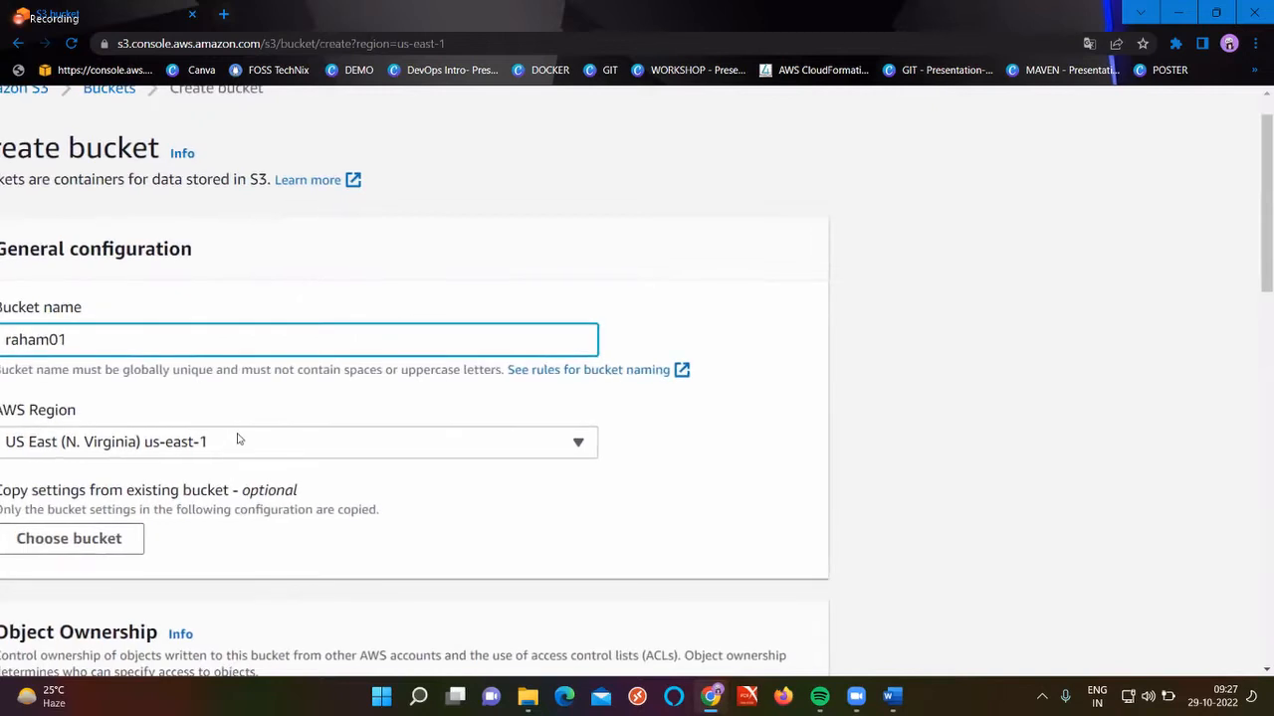
scroll(231, 399, "left", 2)
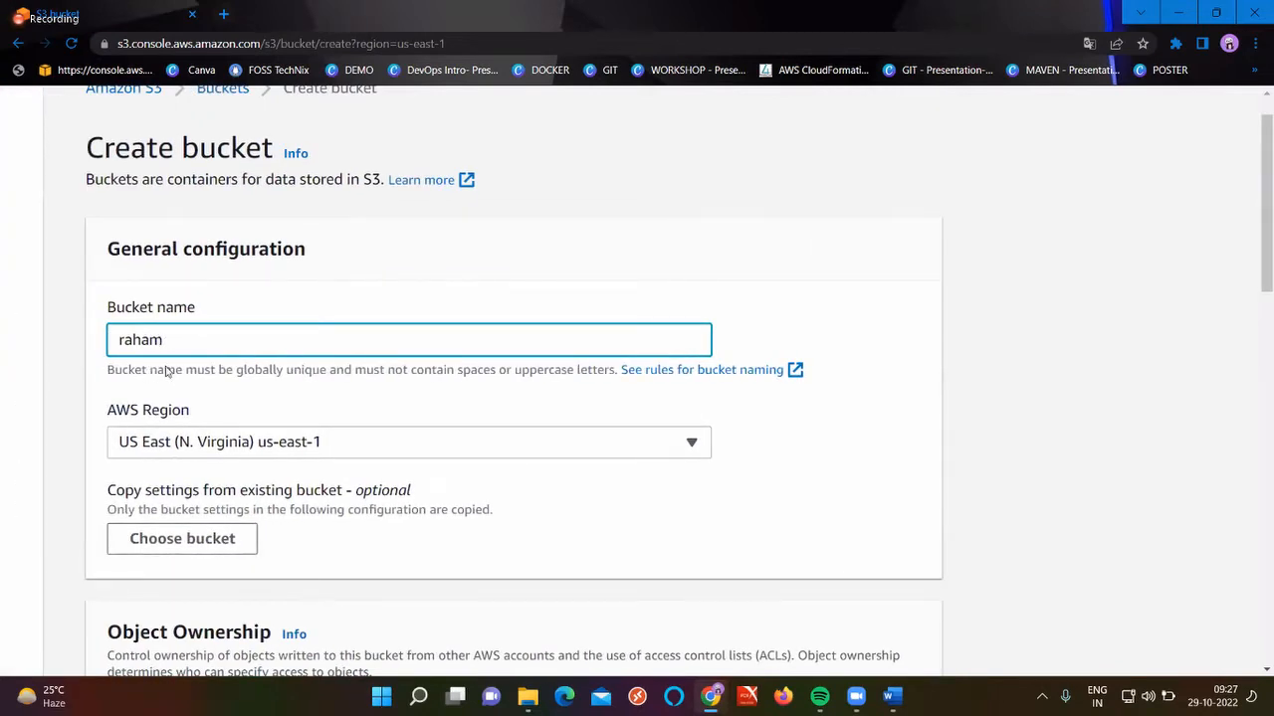
scroll(853, 575, "down", 15)
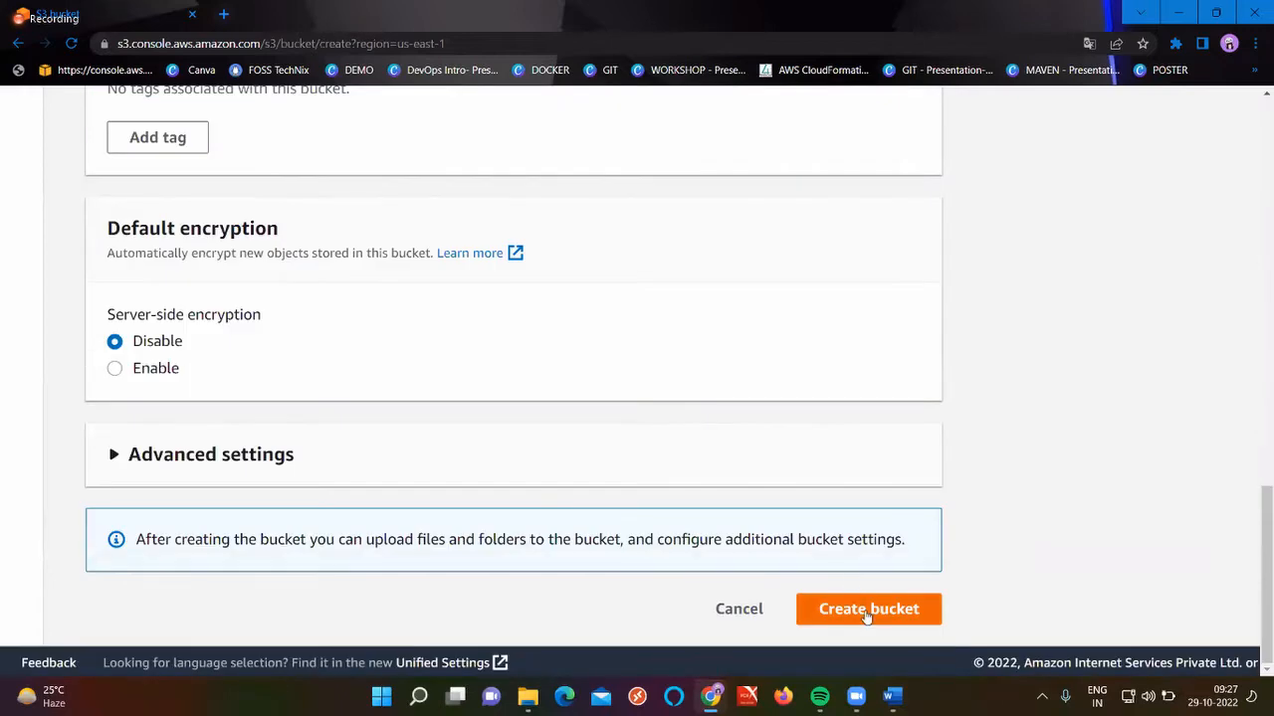
scroll(865, 614, "down", 3)
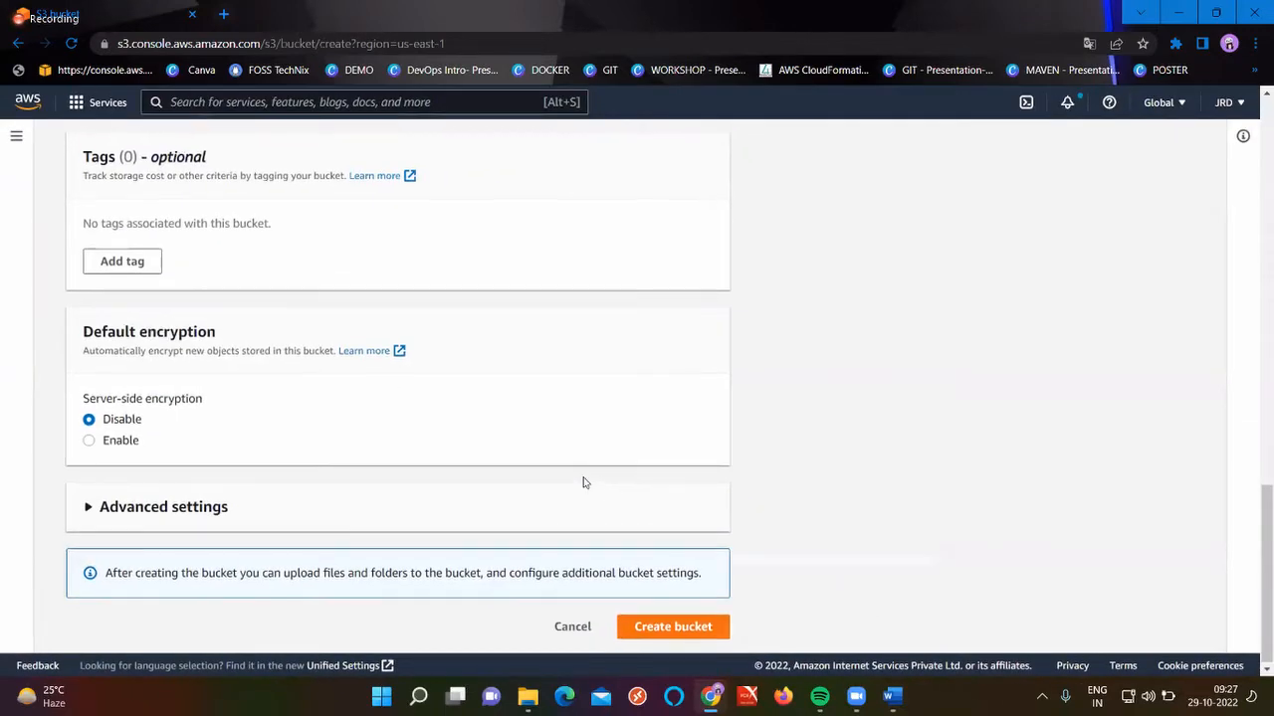
scroll(308, 396, "up", 10)
scroll(309, 396, "up", 3)
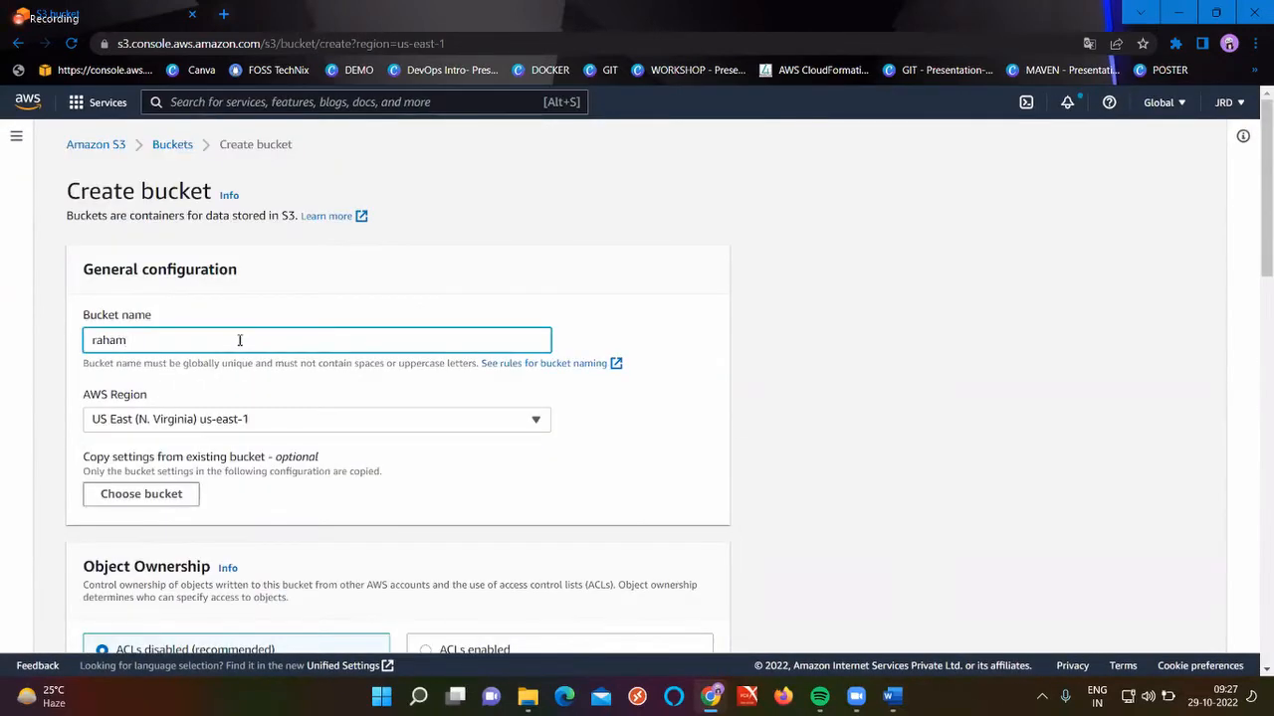
scroll(240, 340, "up", 3)
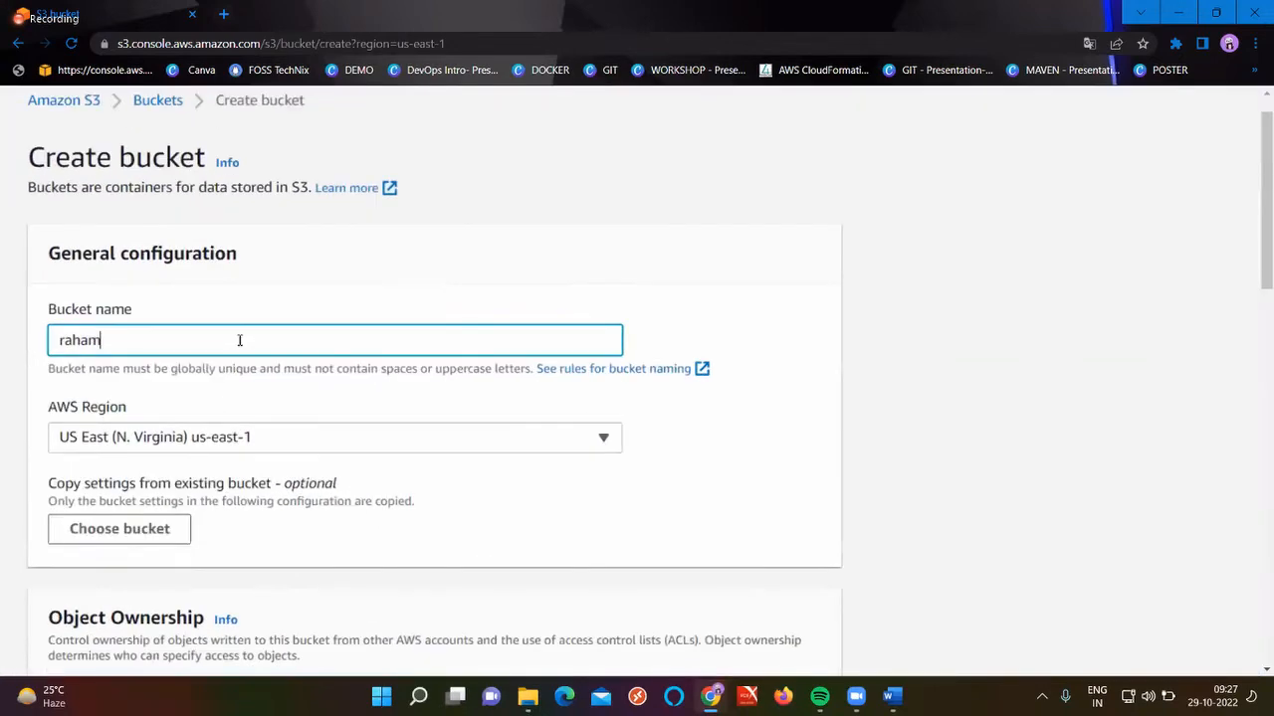
scroll(240, 341, "left", 1)
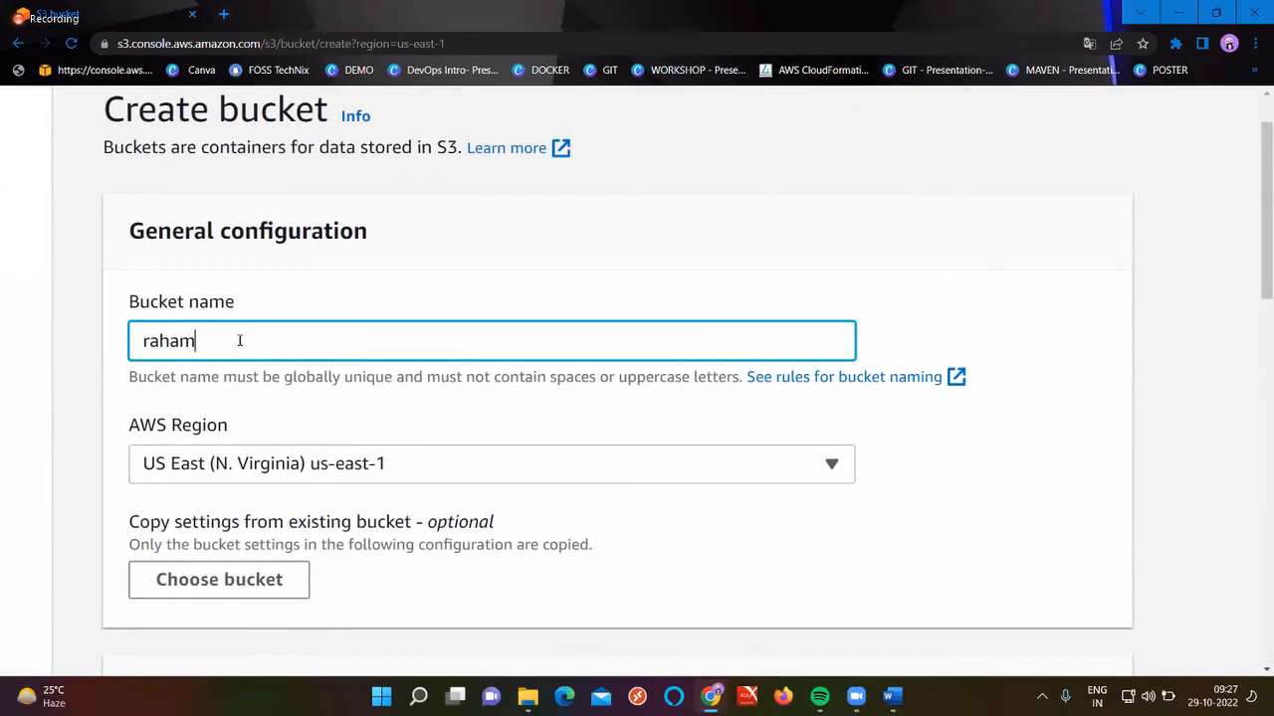
type("01")
Review the global bucket naming rule and the copy-settings hint at normal zoom
scroll(238, 346, "down", 1)
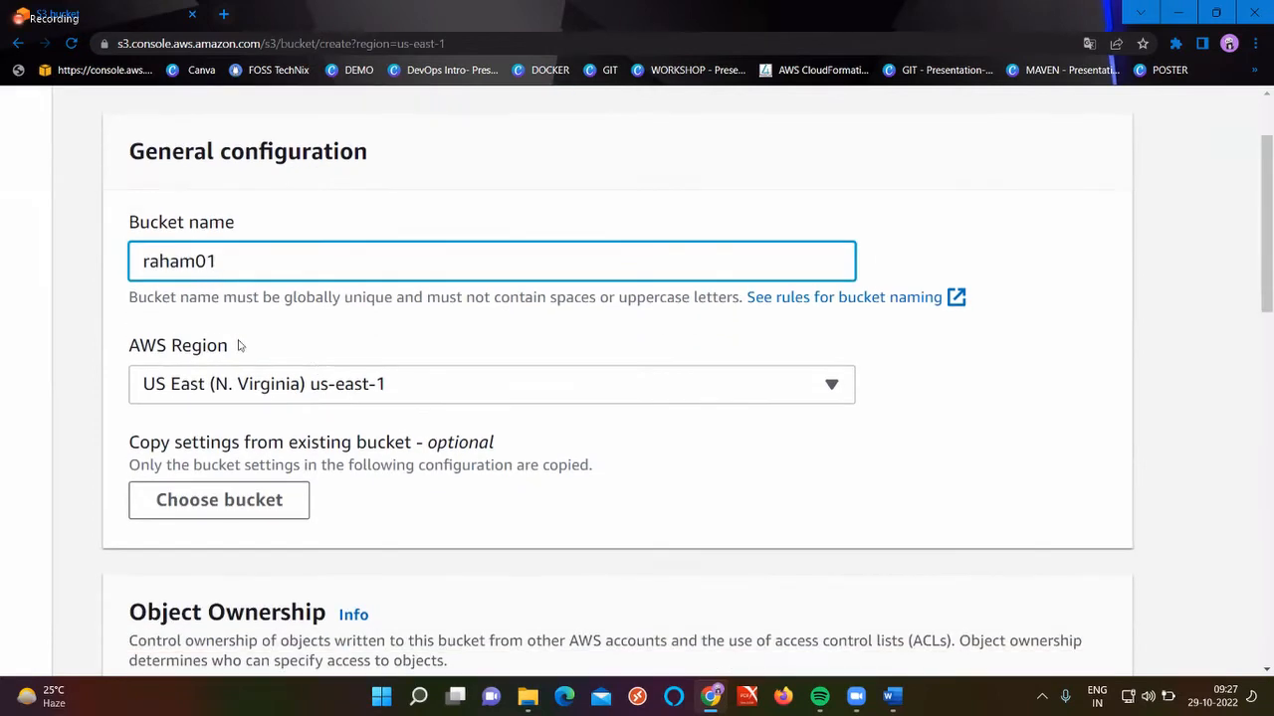
double_click(314, 296)
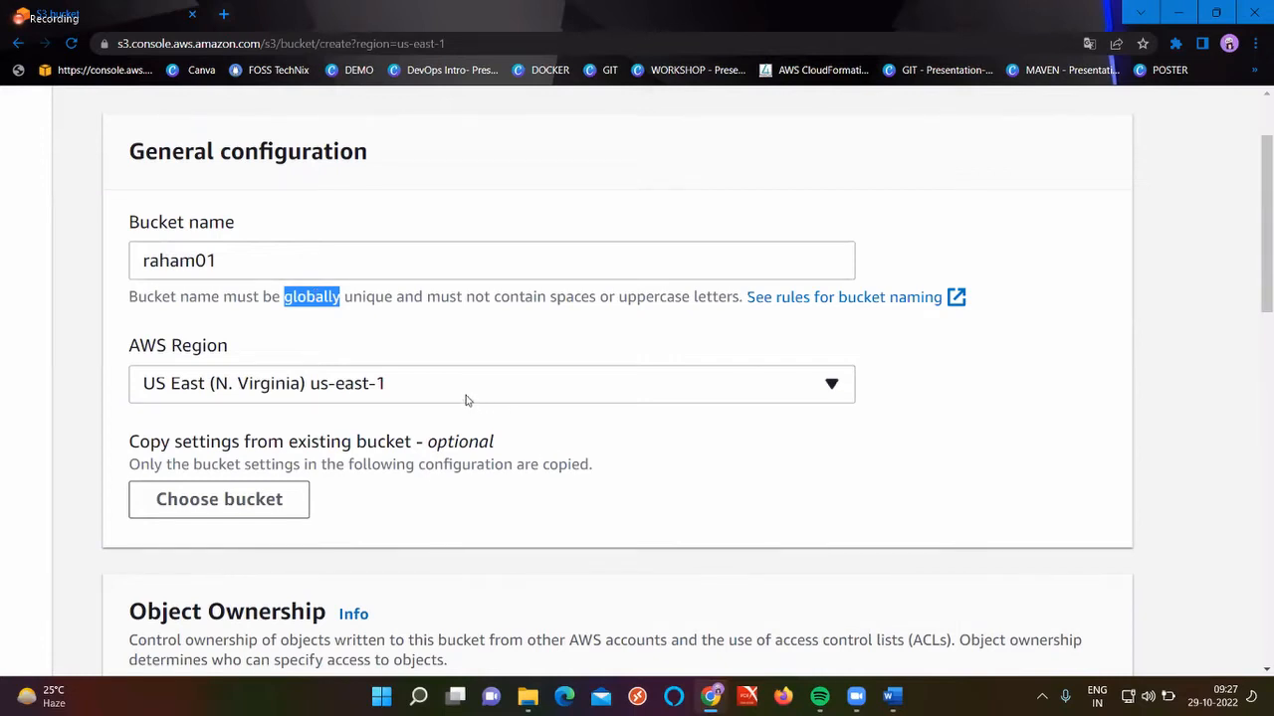
scroll(754, 355, "down", 1)
scroll(755, 355, "down", 1)
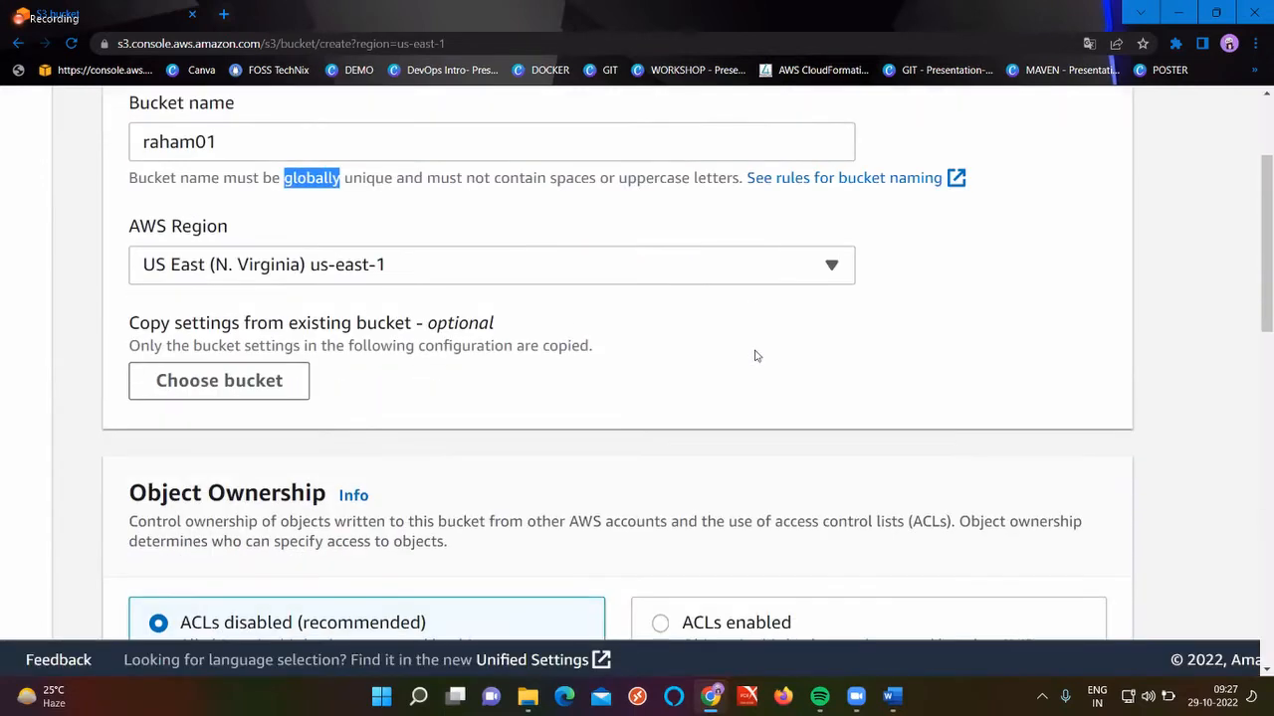
key("ctrl+minus")
key("ctrl+minus")
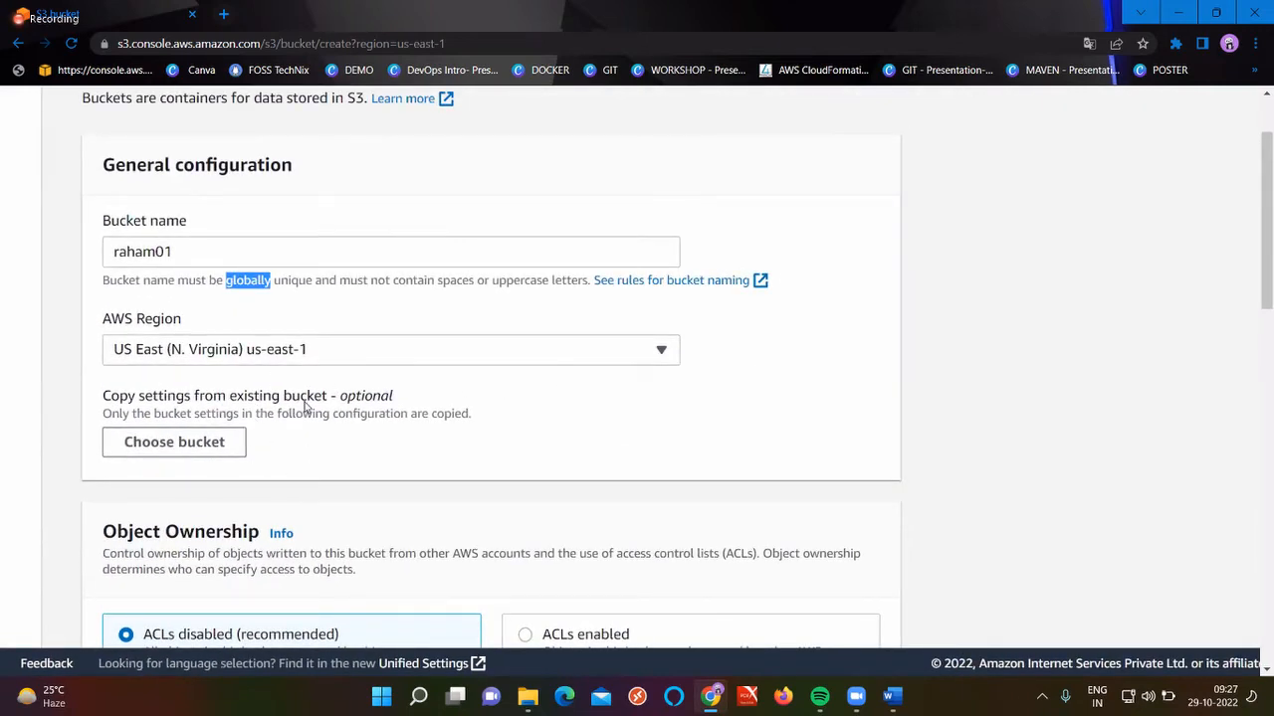
double_click(196, 397)
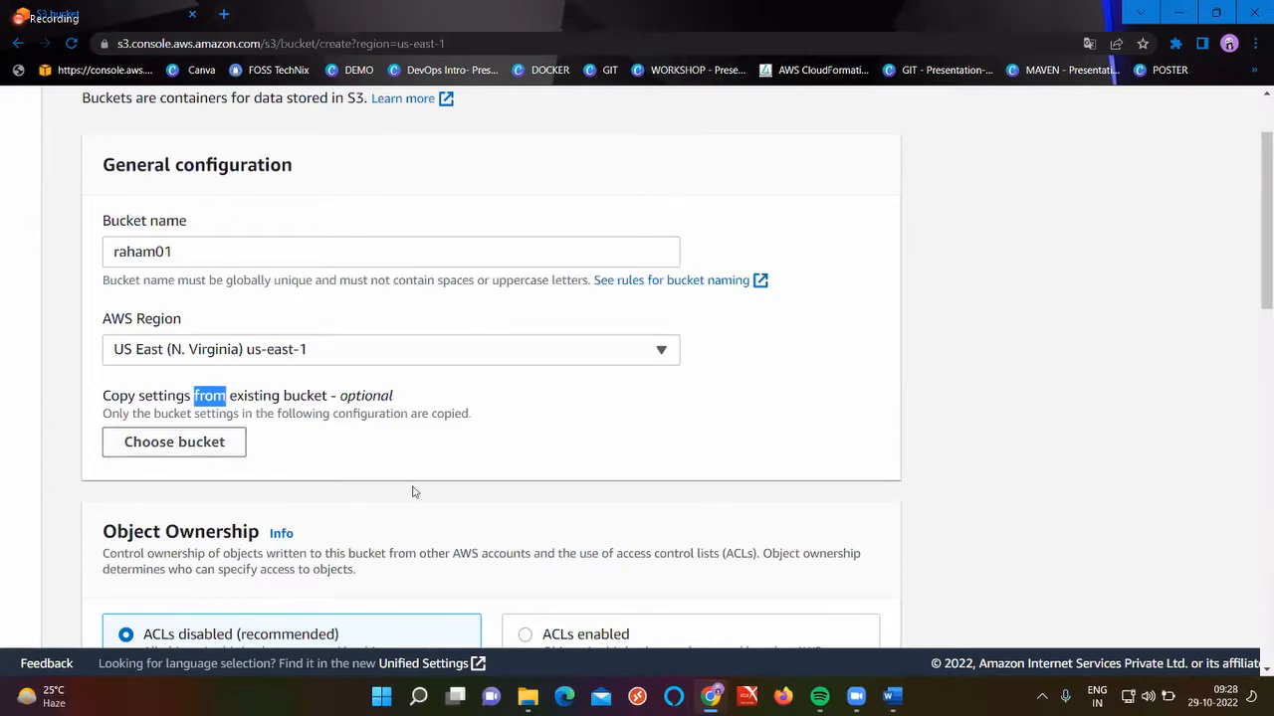
scroll(415, 492, "down", 3)
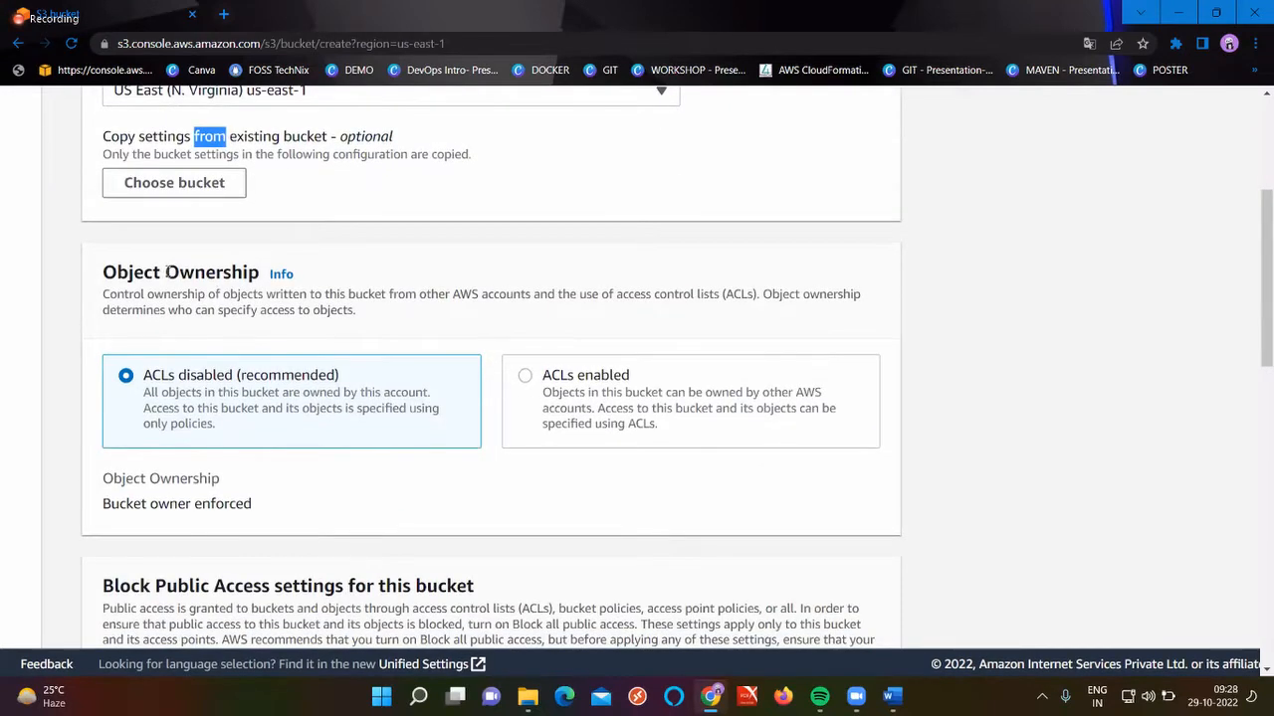
triple_click(167, 271)
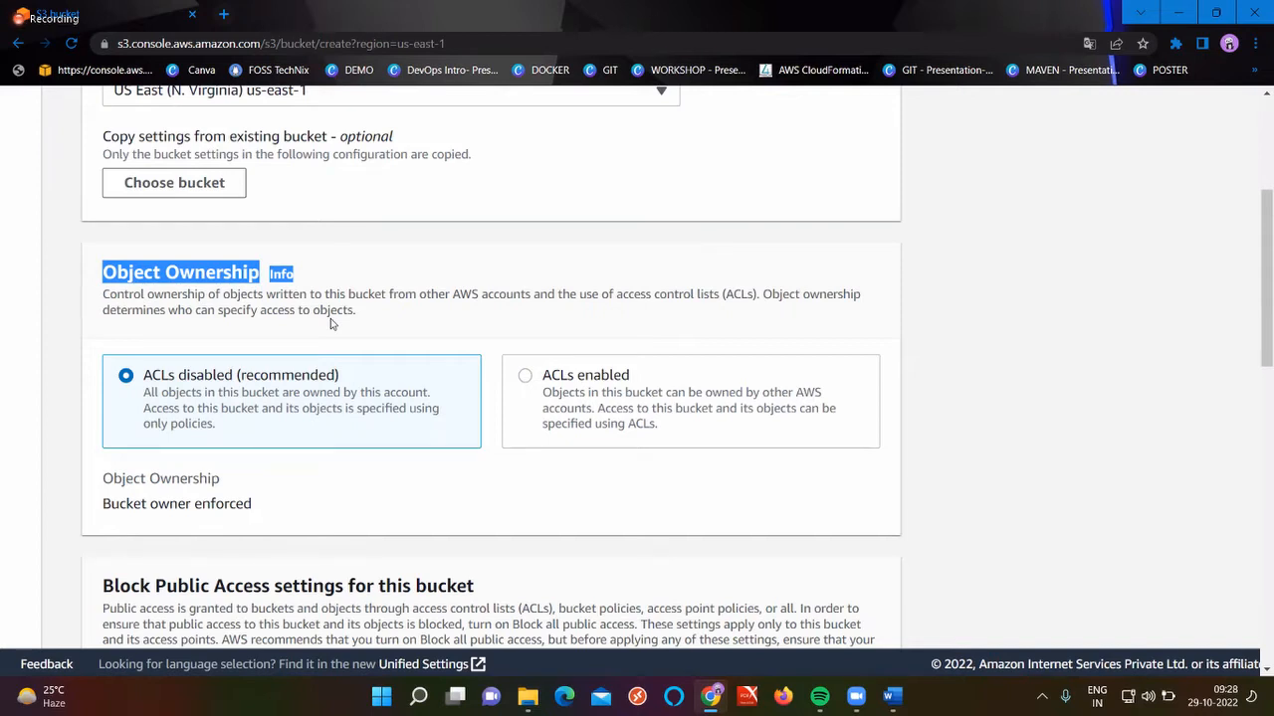
scroll(330, 318, "down", 1)
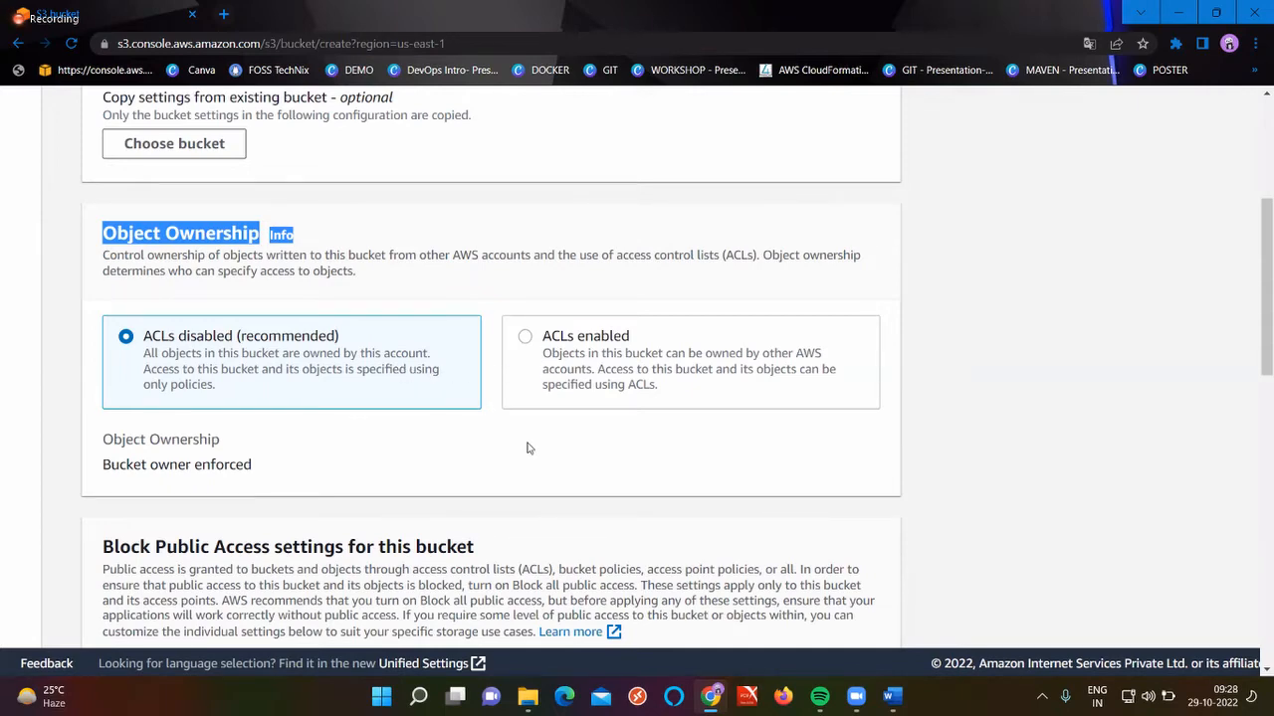
scroll(526, 447, "down", 3)
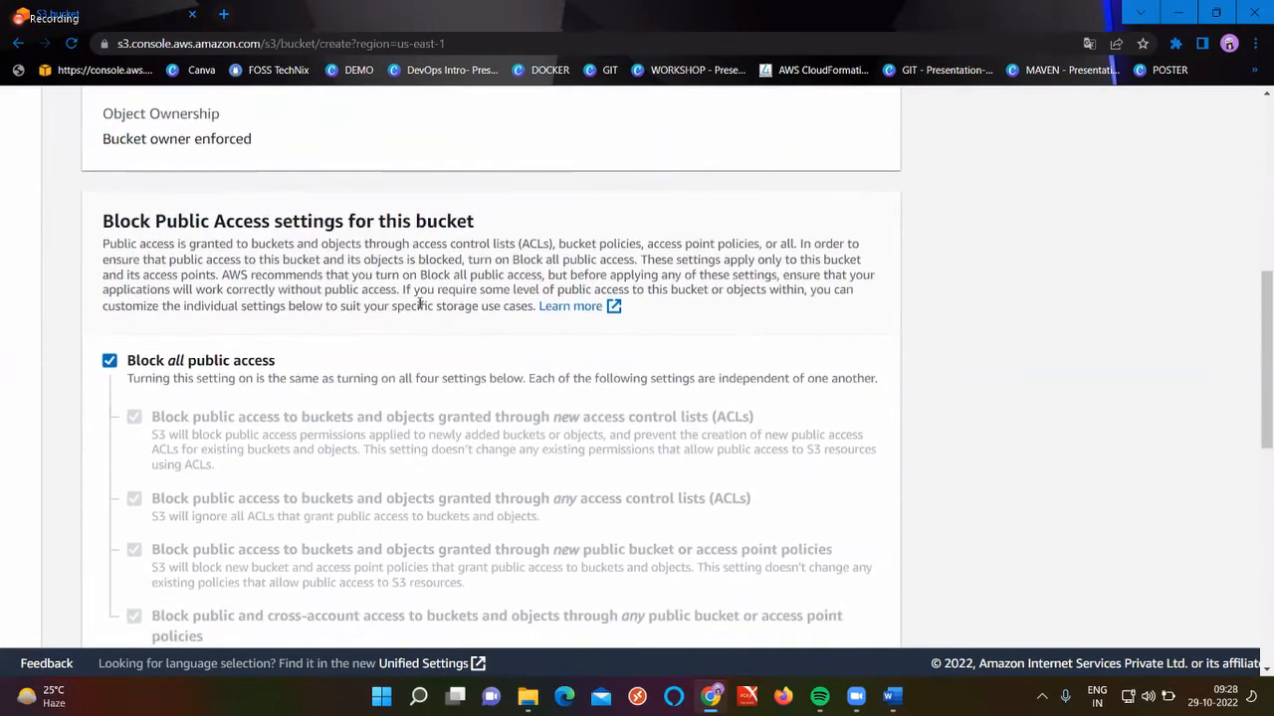
Uncheck Block all public access and go over the four sub-options' wording
left_click_drag(104, 219, 497, 199)
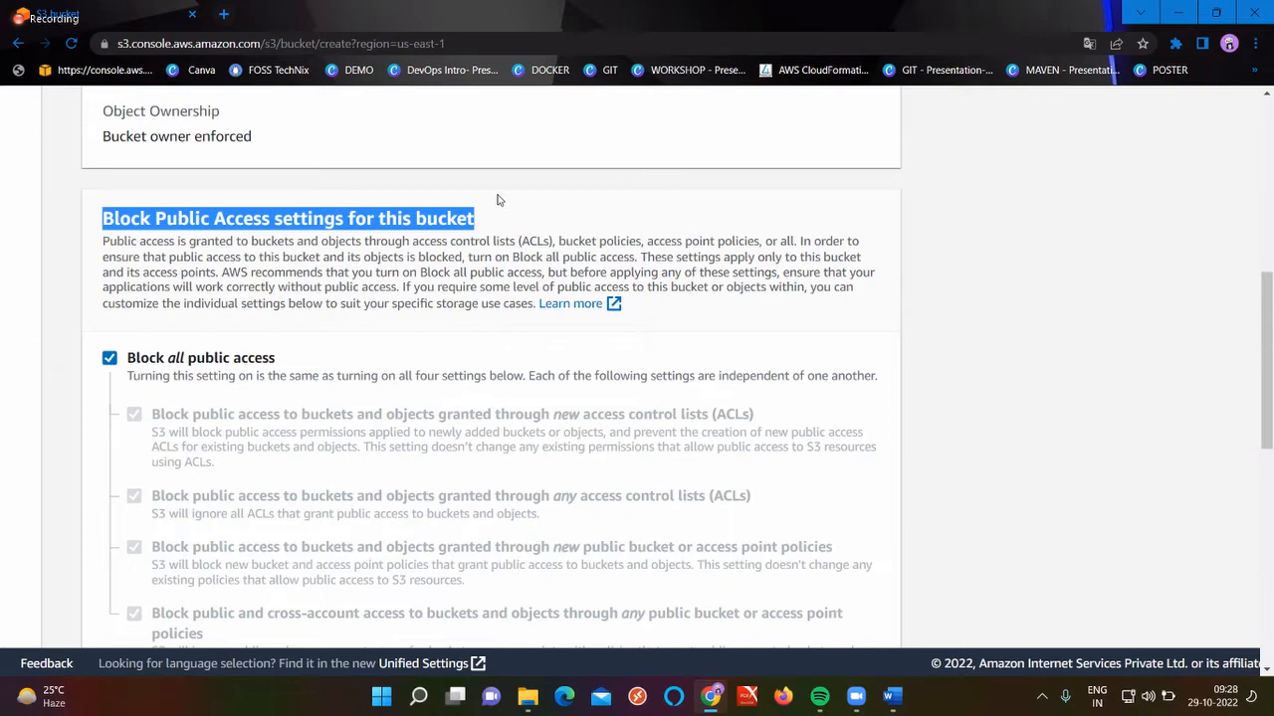
left_click(181, 360)
scroll(169, 339, "down", 1)
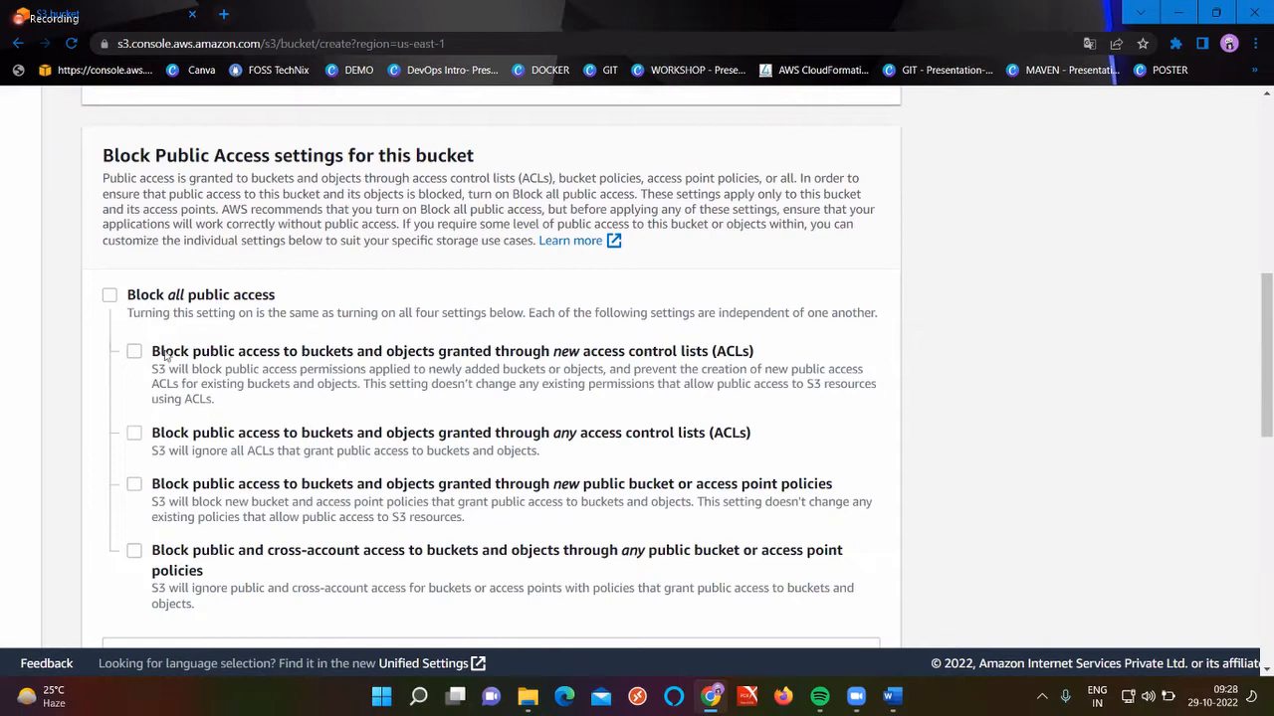
left_click_drag(152, 354, 758, 354)
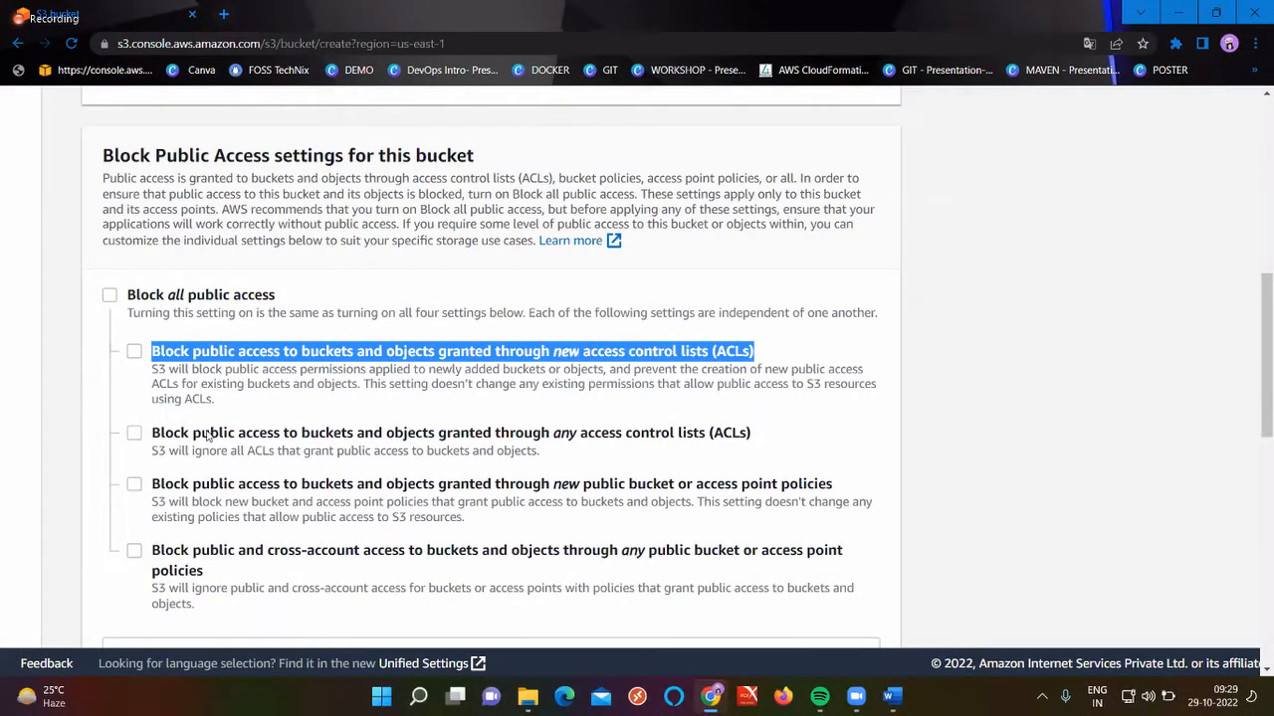
left_click_drag(153, 435, 631, 444)
left_click_drag(677, 443, 687, 445)
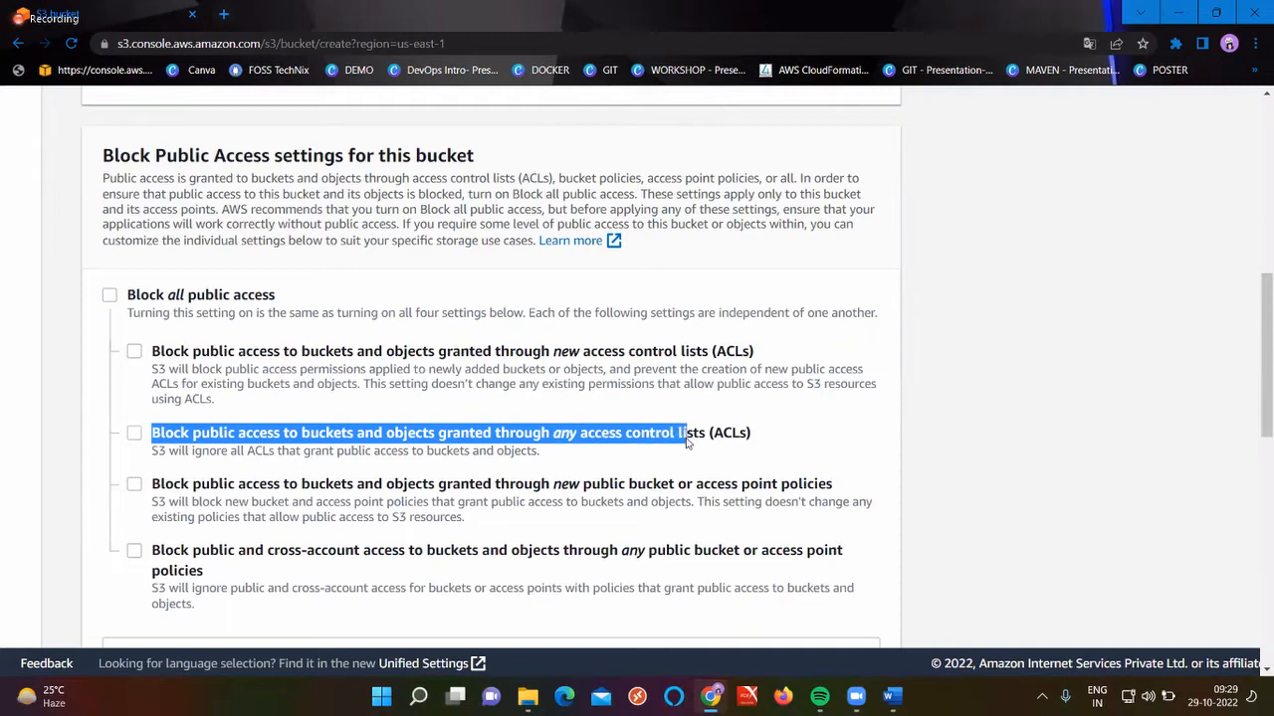
left_click(582, 430)
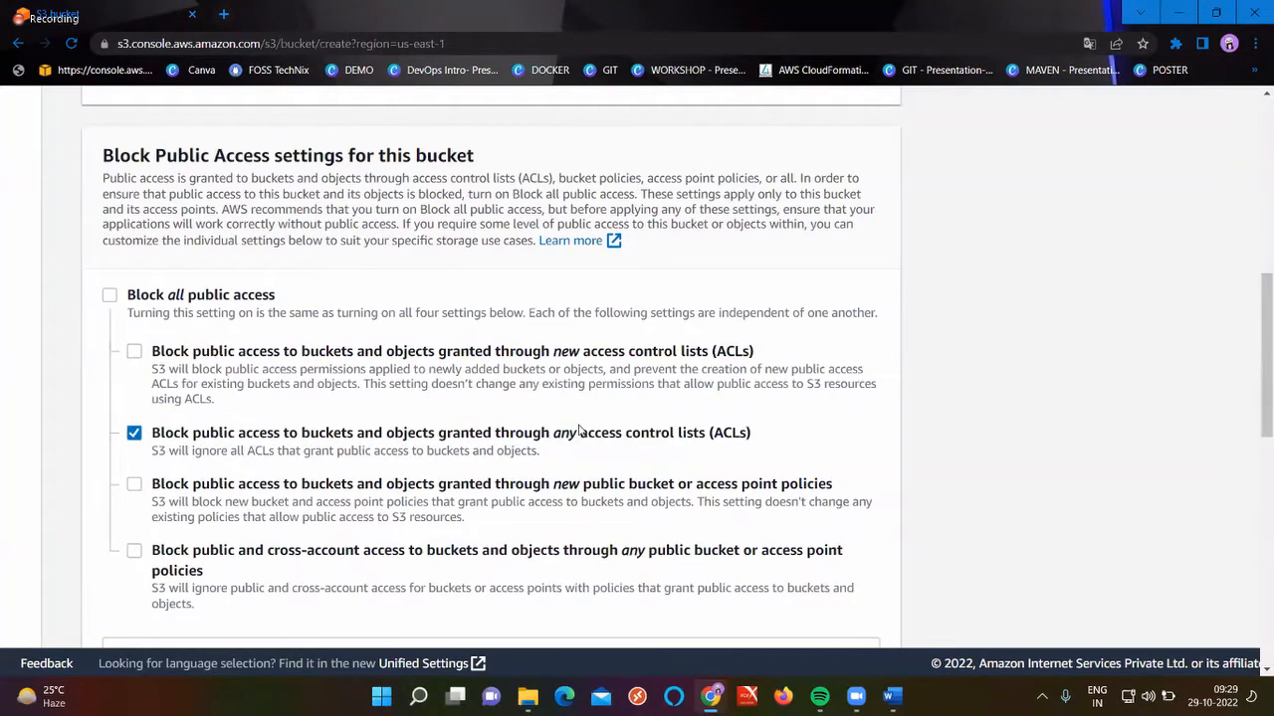
double_click(567, 354)
double_click(575, 432)
scroll(575, 447, "down", 1)
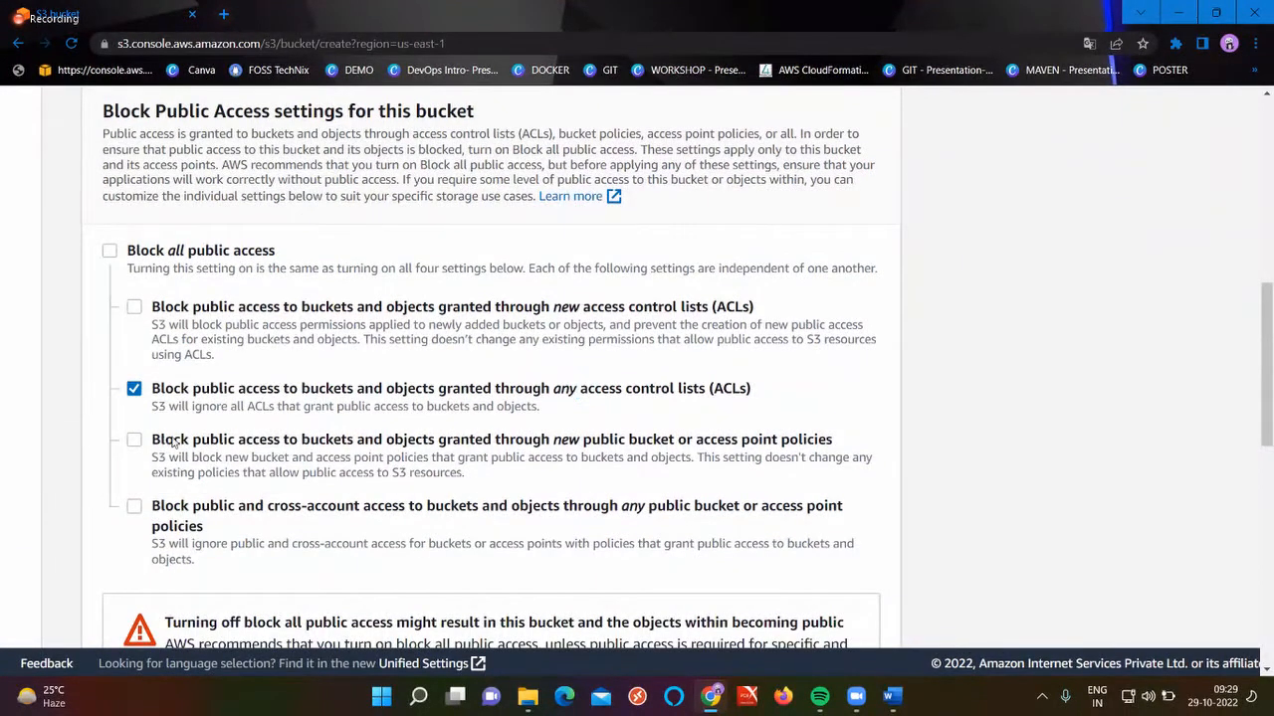
left_click_drag(160, 441, 835, 445)
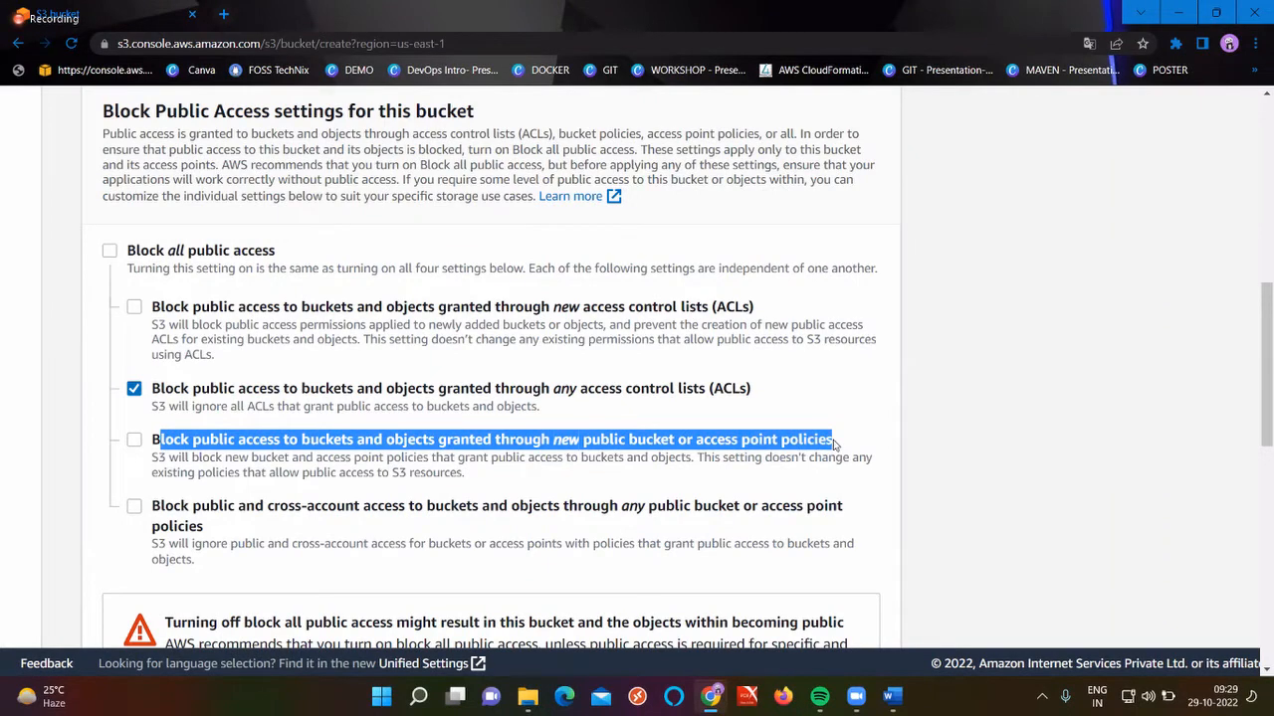
Tick the public-access acknowledgement and clear the any-ACLs sub-option again
scroll(833, 440, "down", 1)
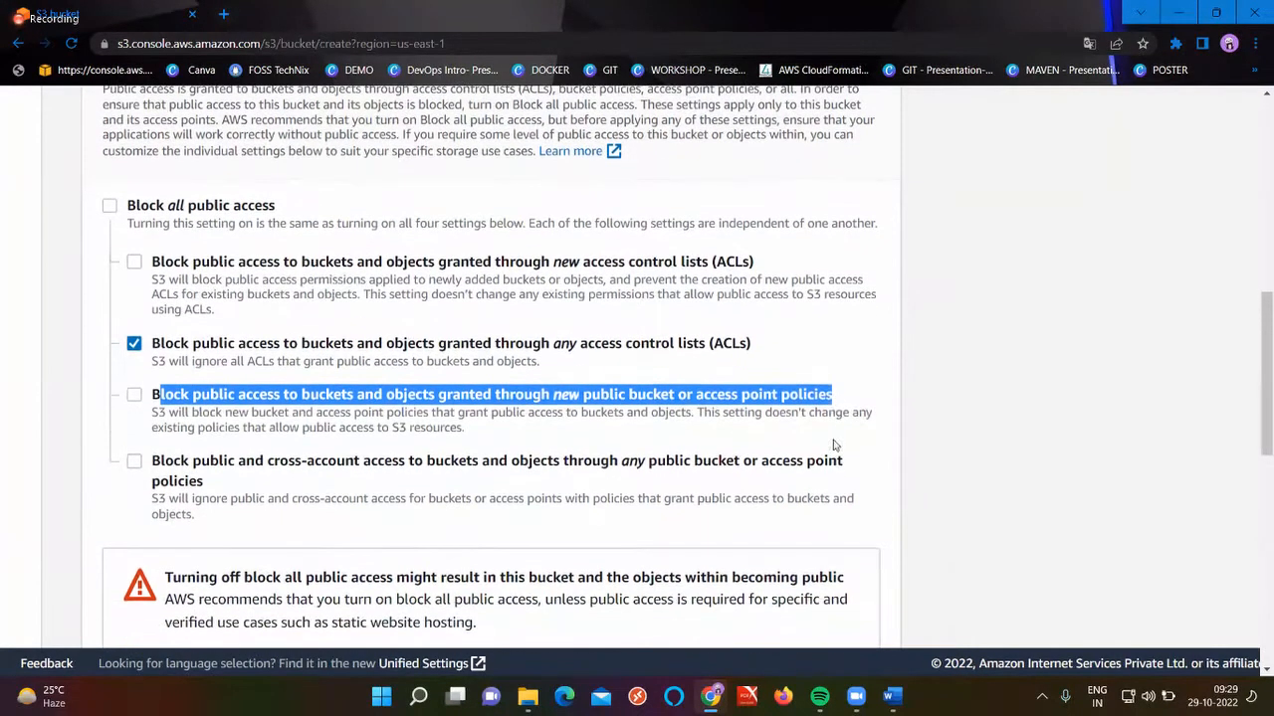
double_click(639, 461)
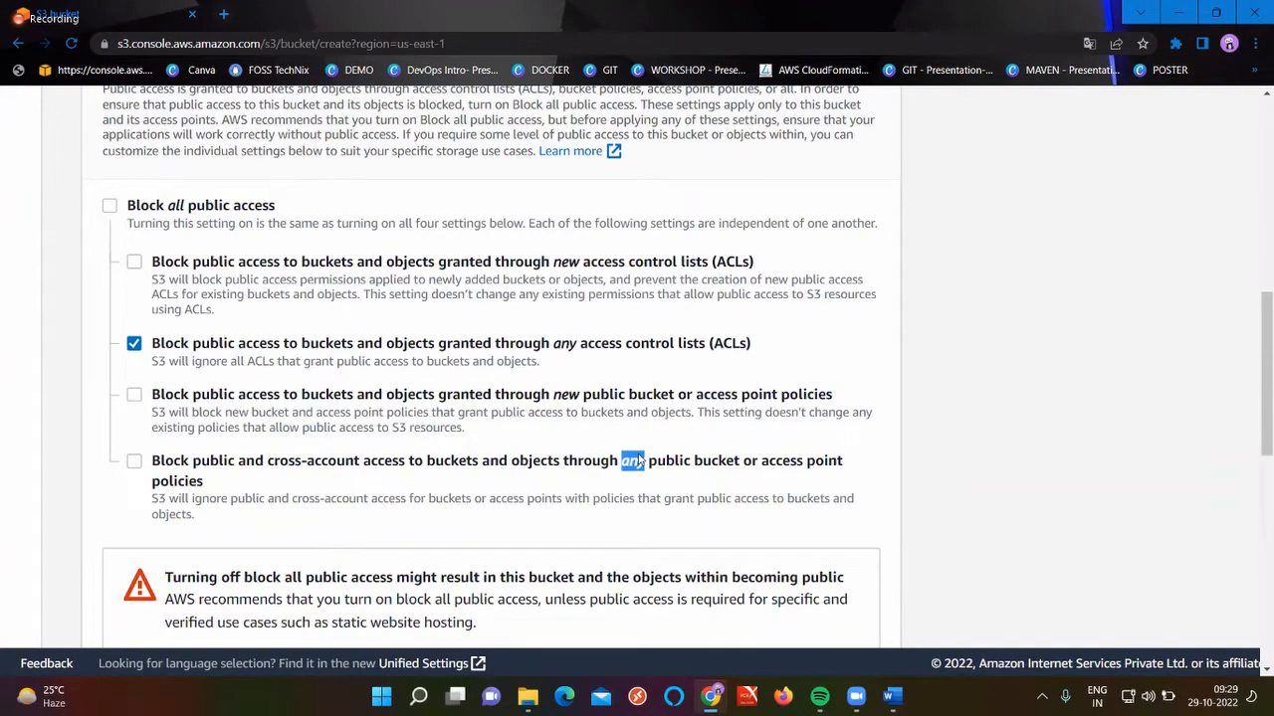
scroll(497, 418, "down", 3)
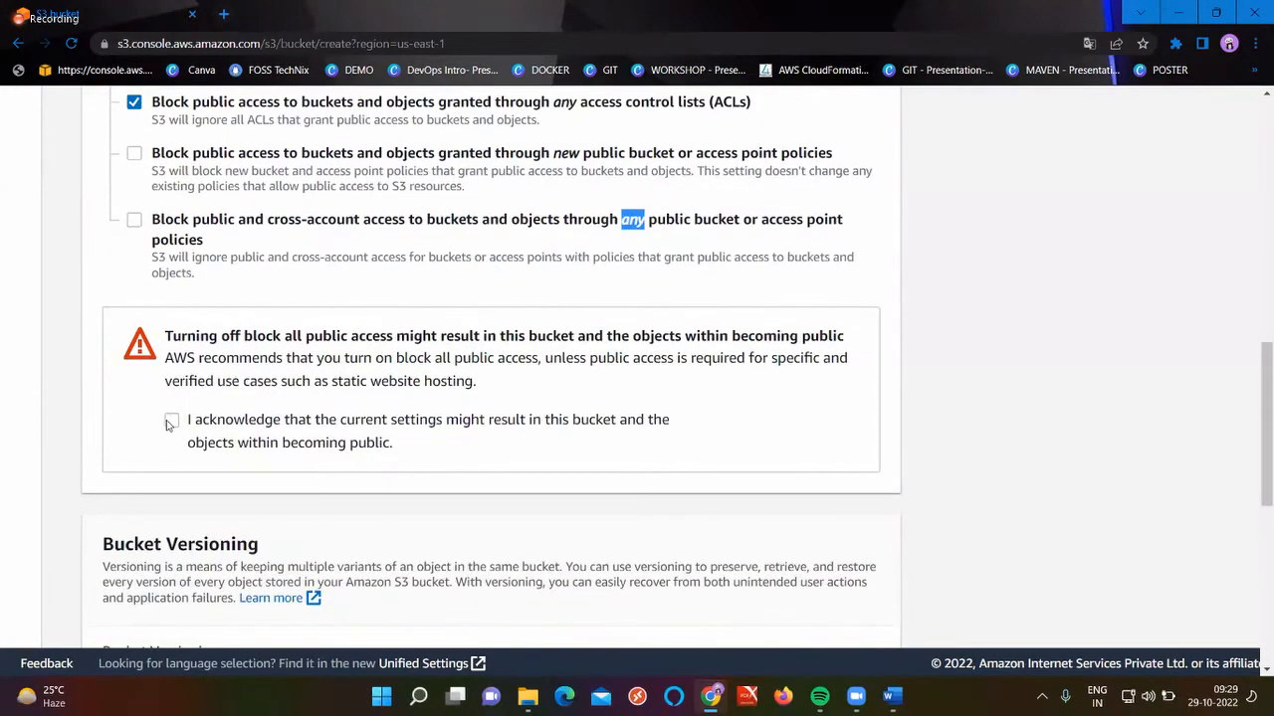
left_click(171, 423)
scroll(171, 423, "up", 3)
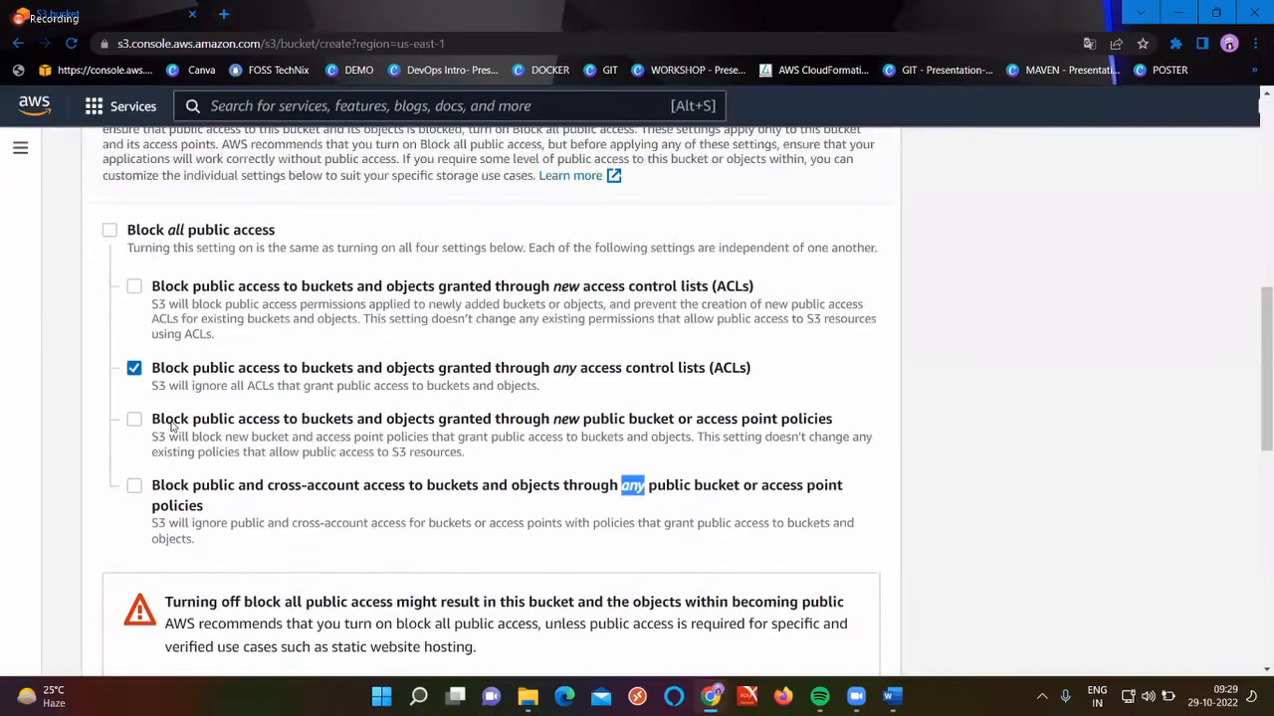
left_click(135, 432)
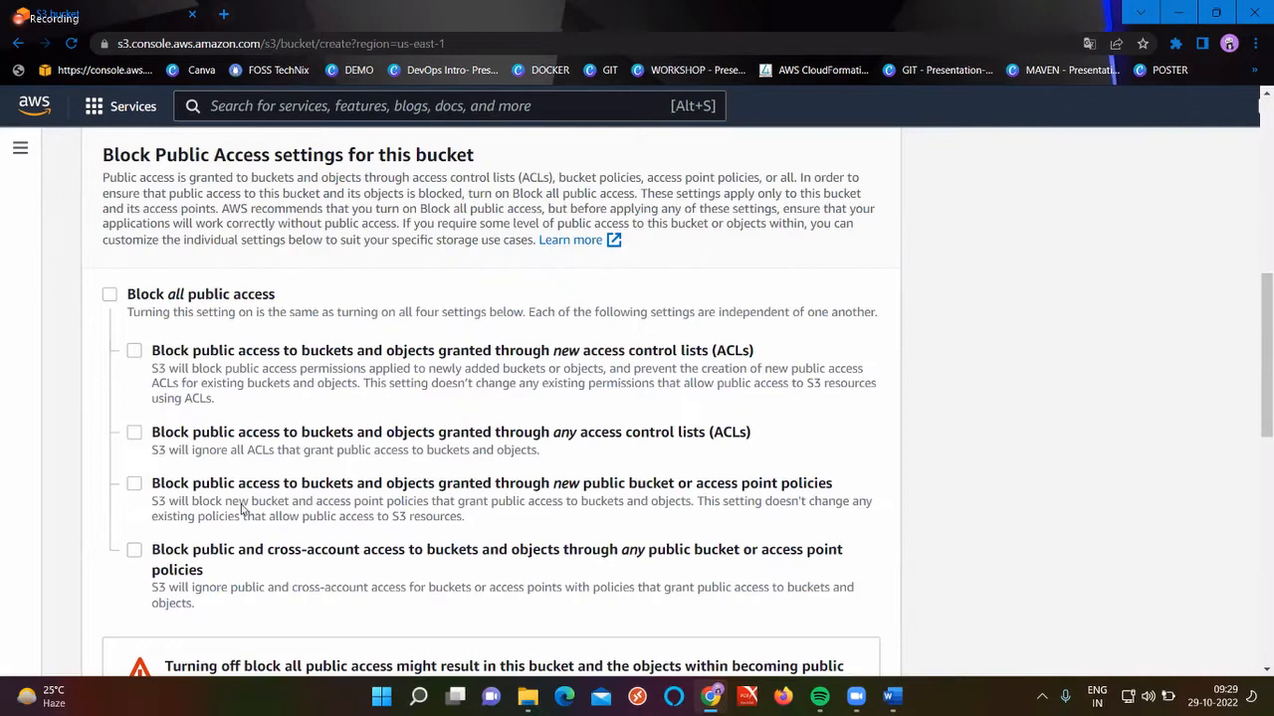
scroll(240, 509, "down", 2)
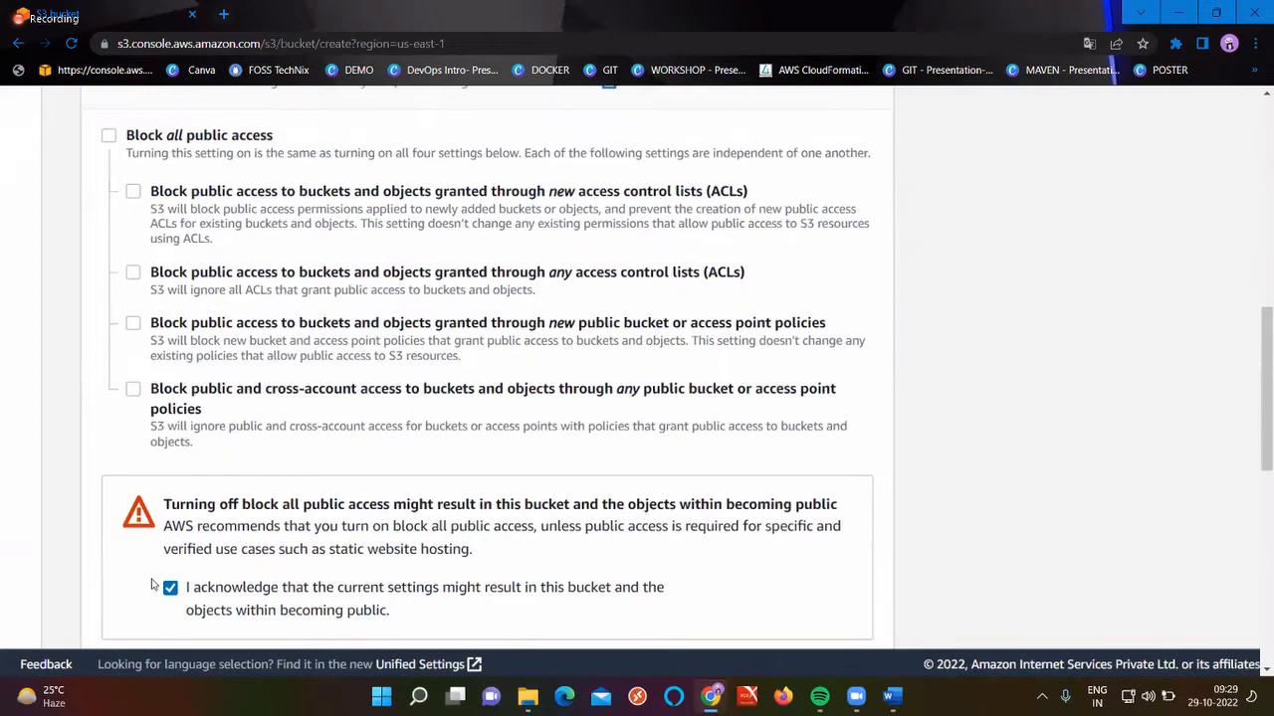
scroll(153, 585, "down", 2)
scroll(197, 606, "down", 2)
scroll(197, 606, "down", 2)
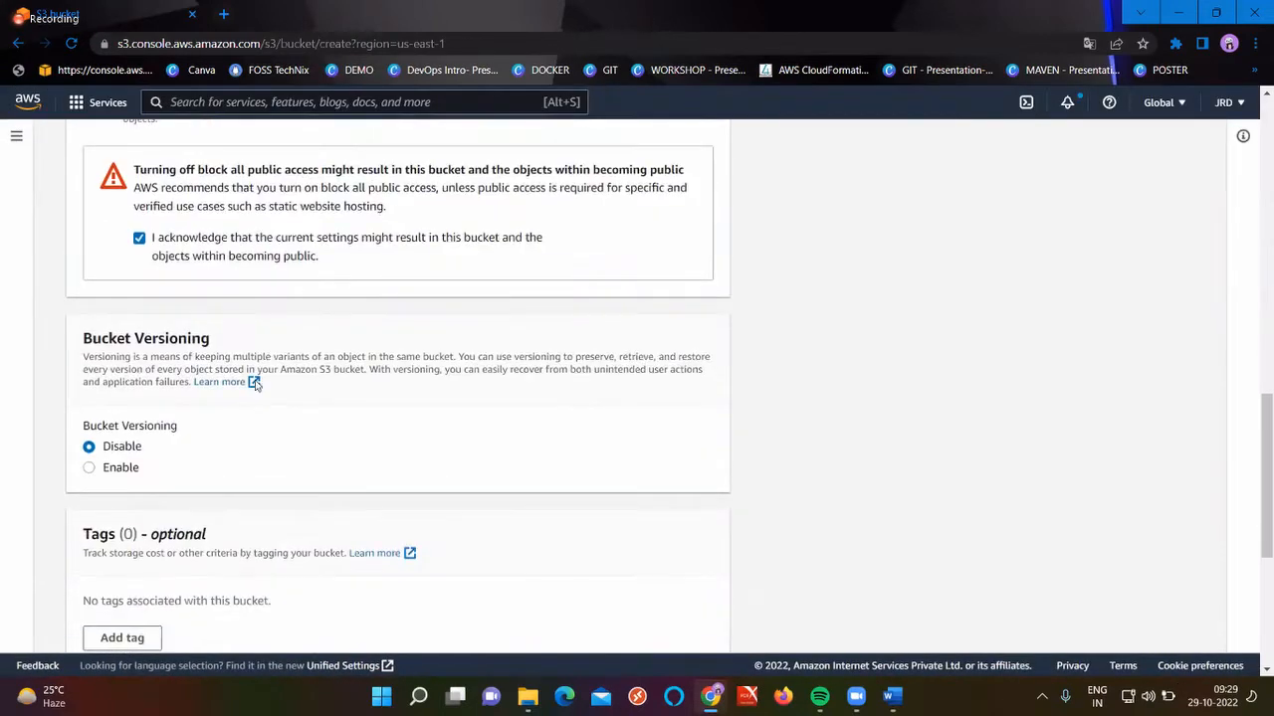
Enable Bucket Versioning and leave Default encryption set to Disable for raham01
left_click(116, 471)
scroll(268, 508, "down", 4)
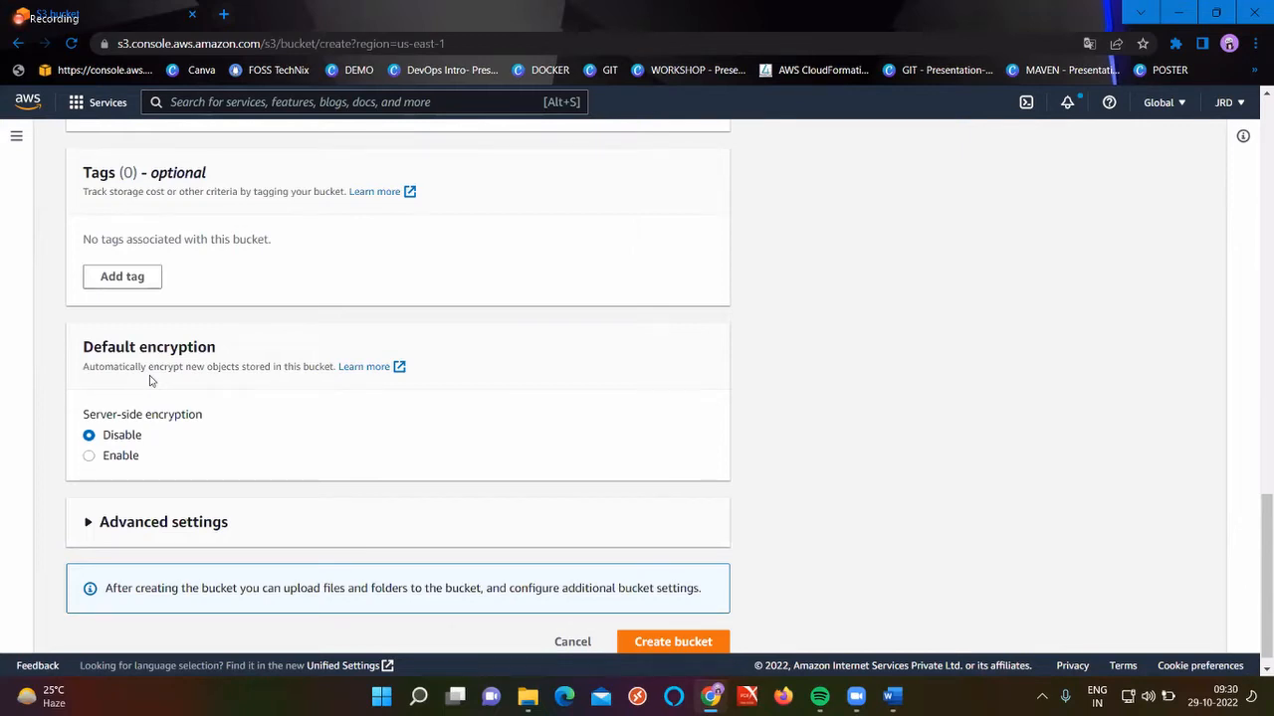
left_click(113, 458)
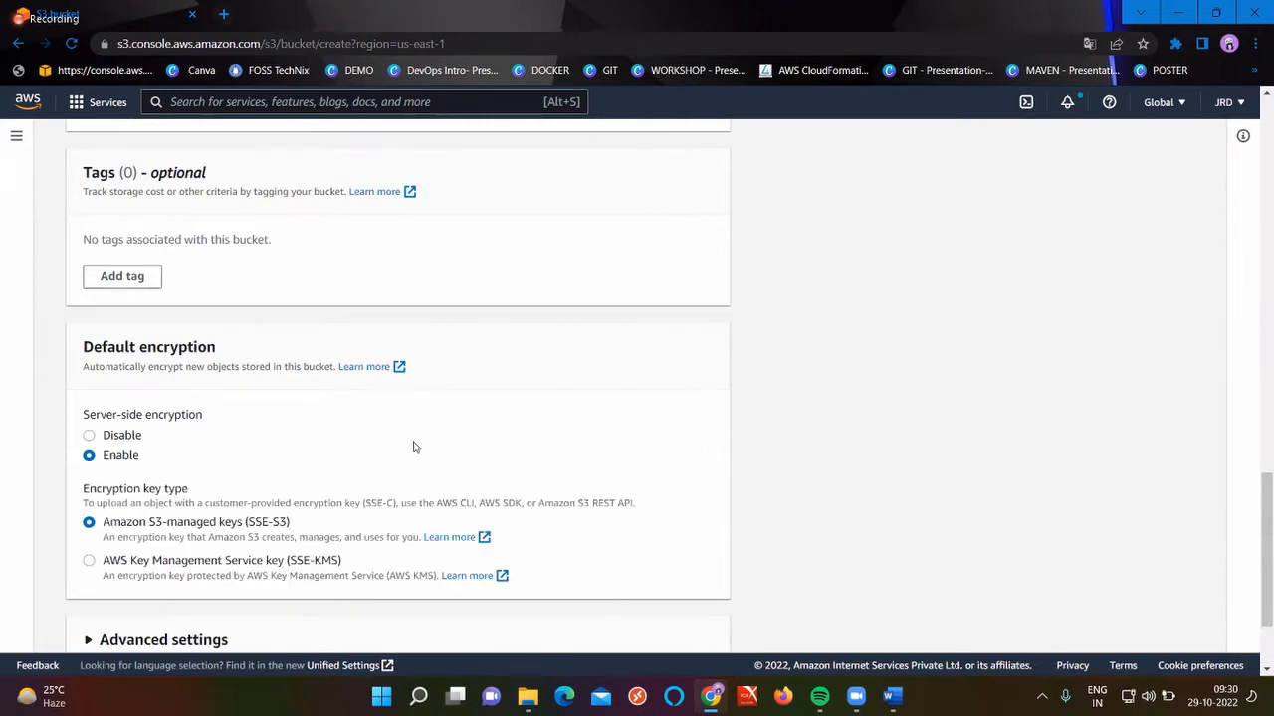
scroll(412, 447, "down", 2)
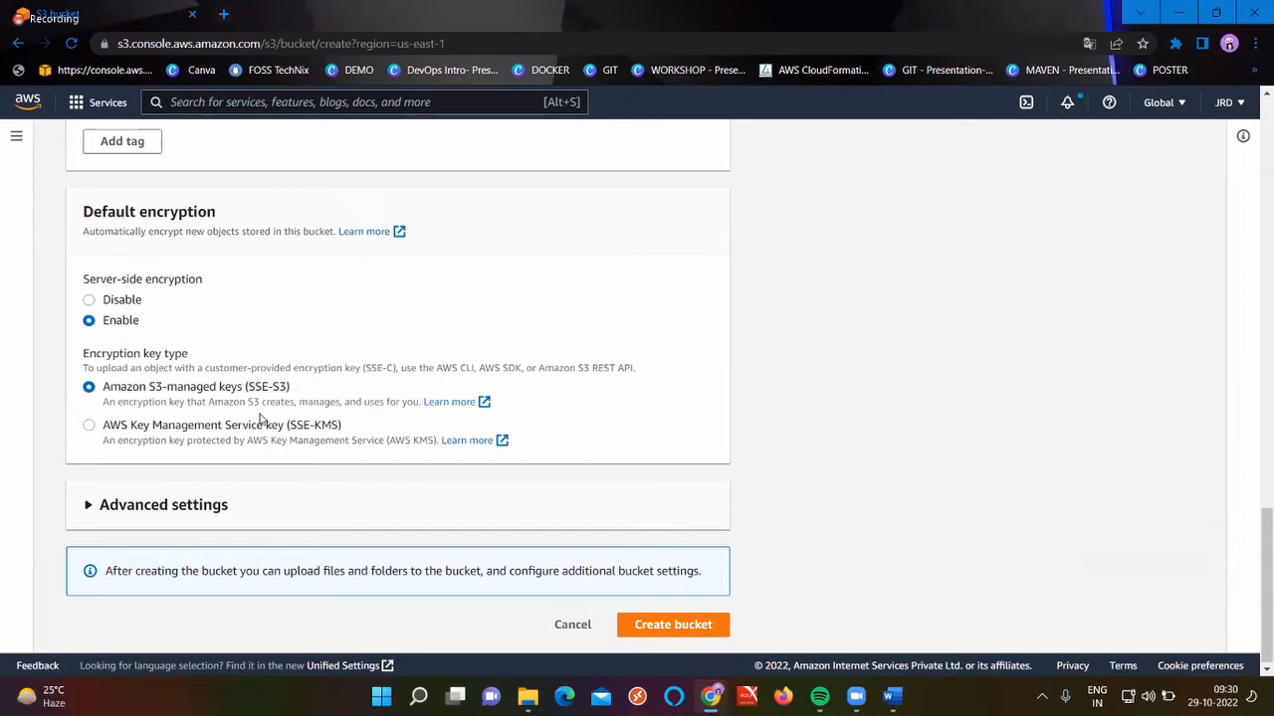
left_click(99, 301)
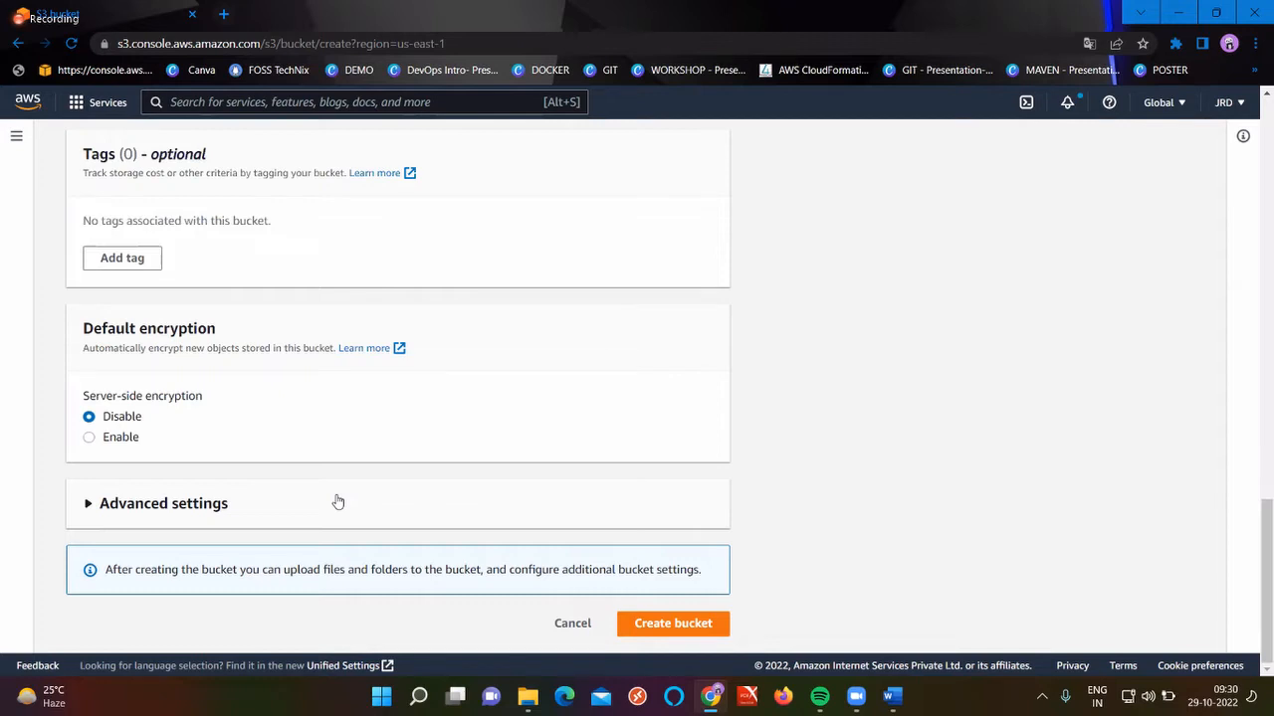
Create the raham01 bucket and open it from the Buckets list
left_click(698, 633)
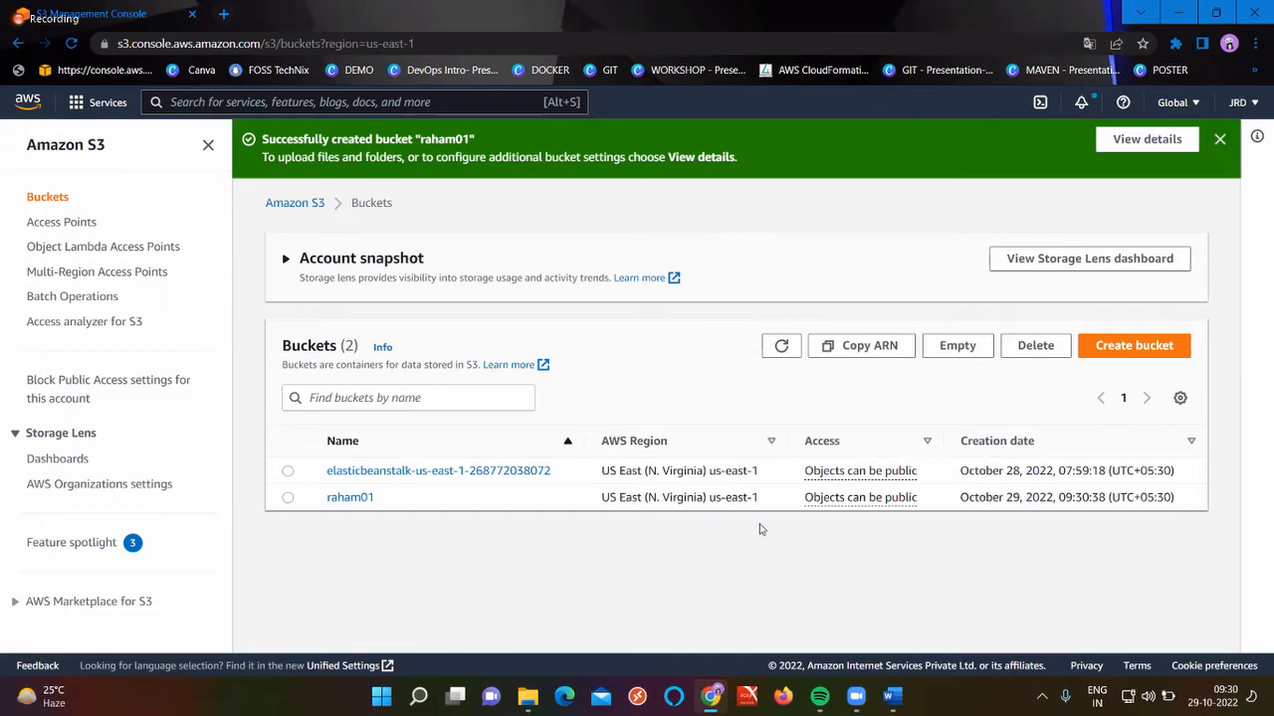
left_click(350, 498)
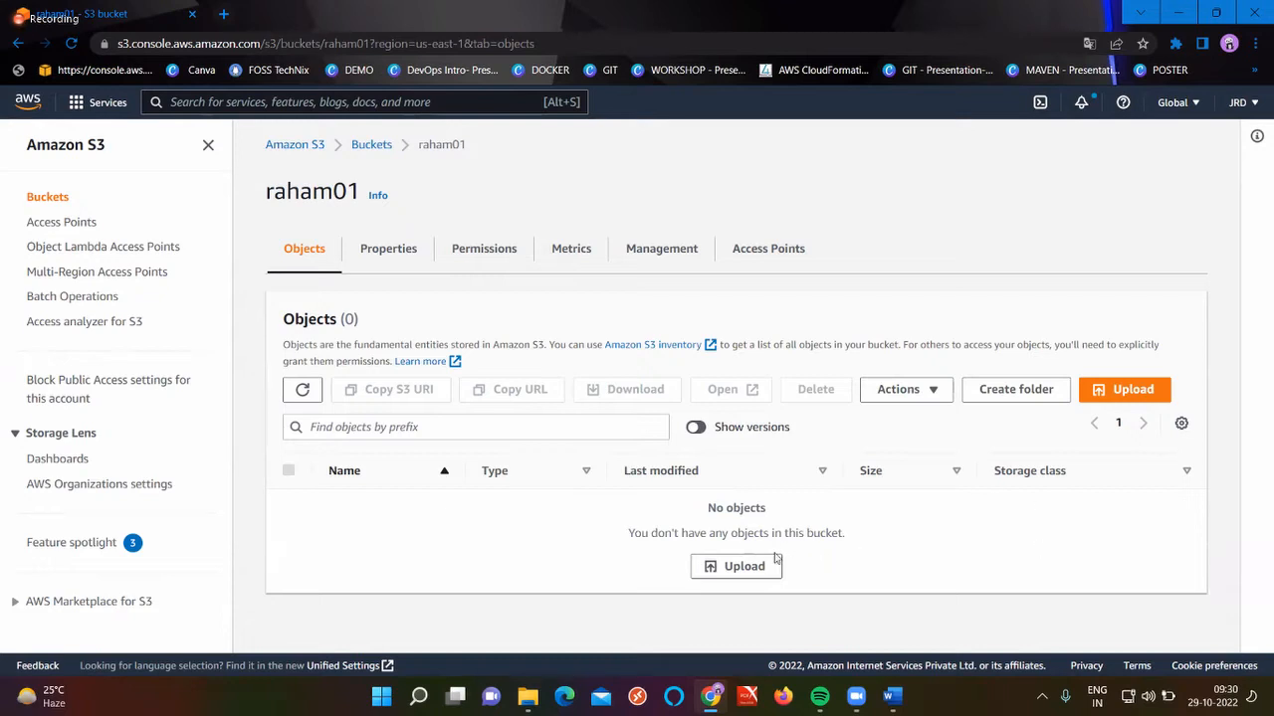
Upload K8S.txt from the Desktop into raham01
left_click(1131, 389)
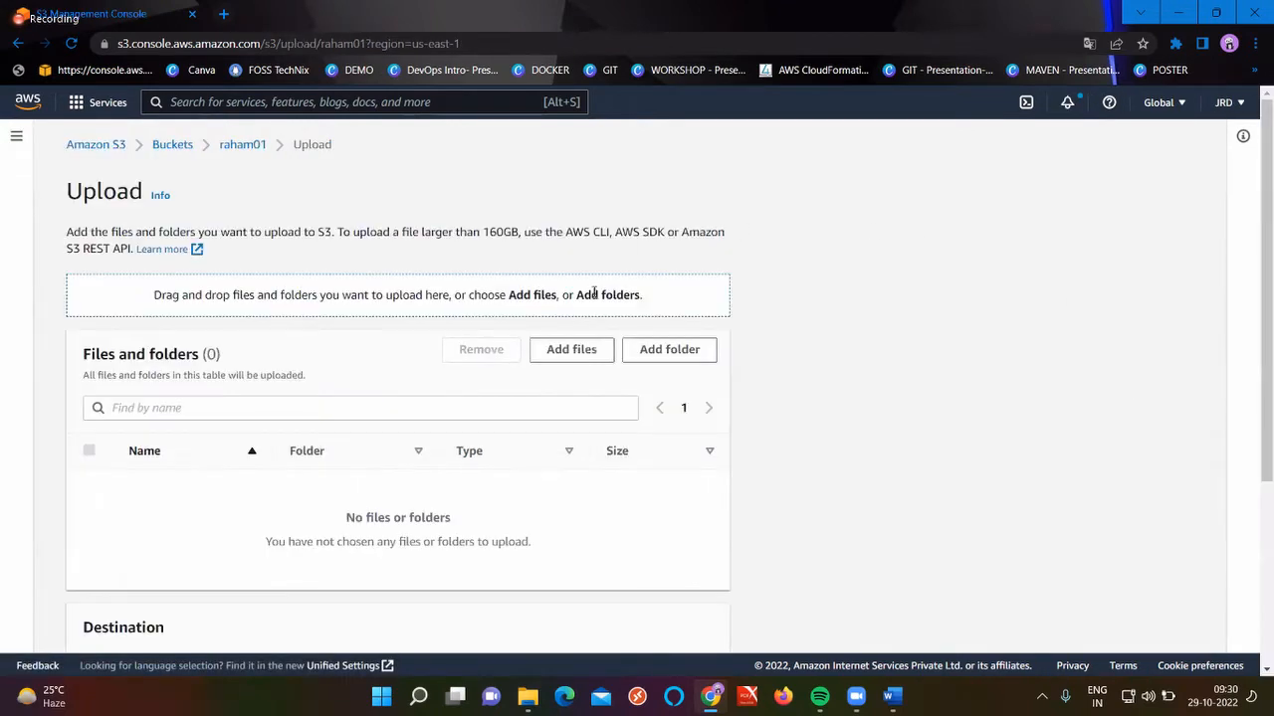
left_click(573, 347)
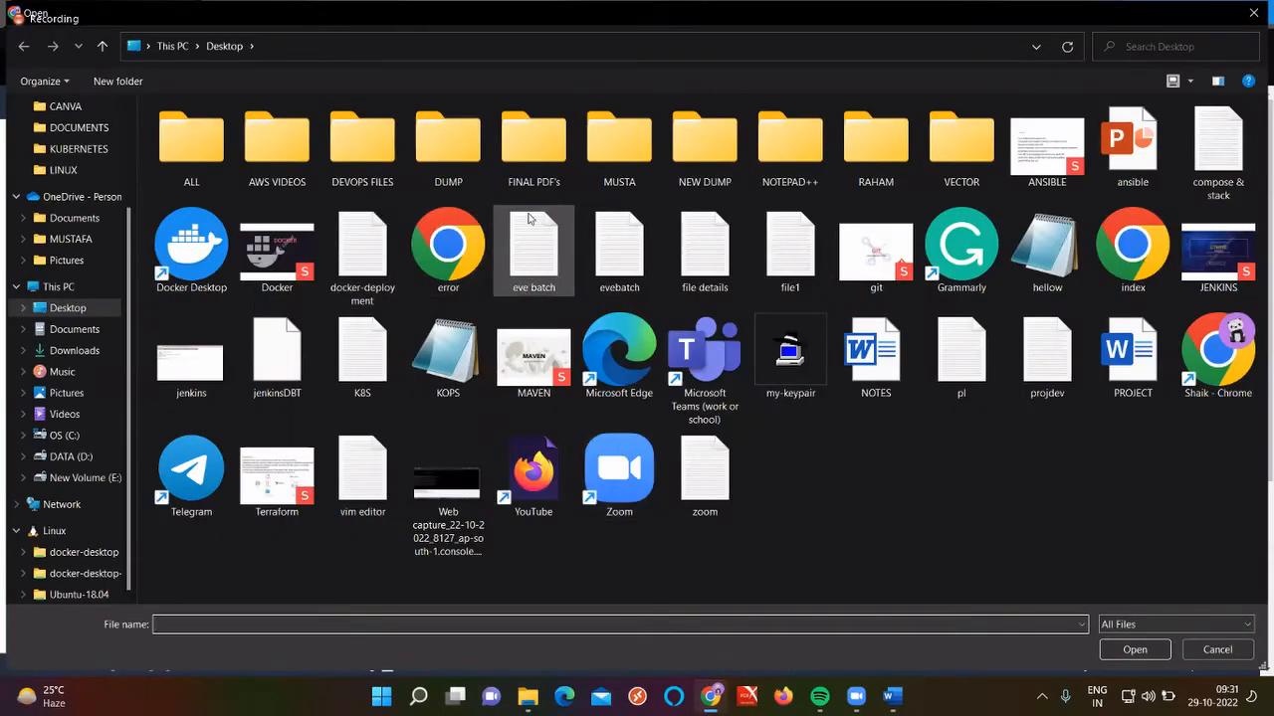
left_click(368, 338)
left_click(1129, 649)
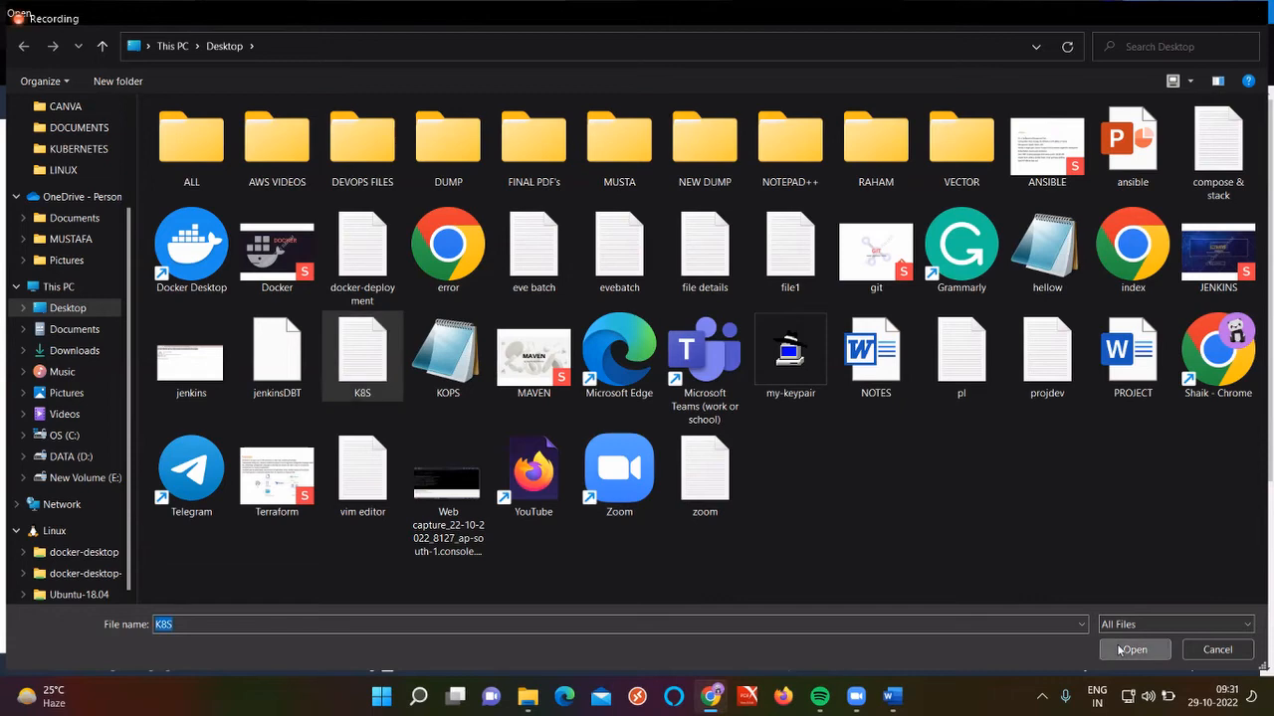
scroll(848, 456, "down", 2)
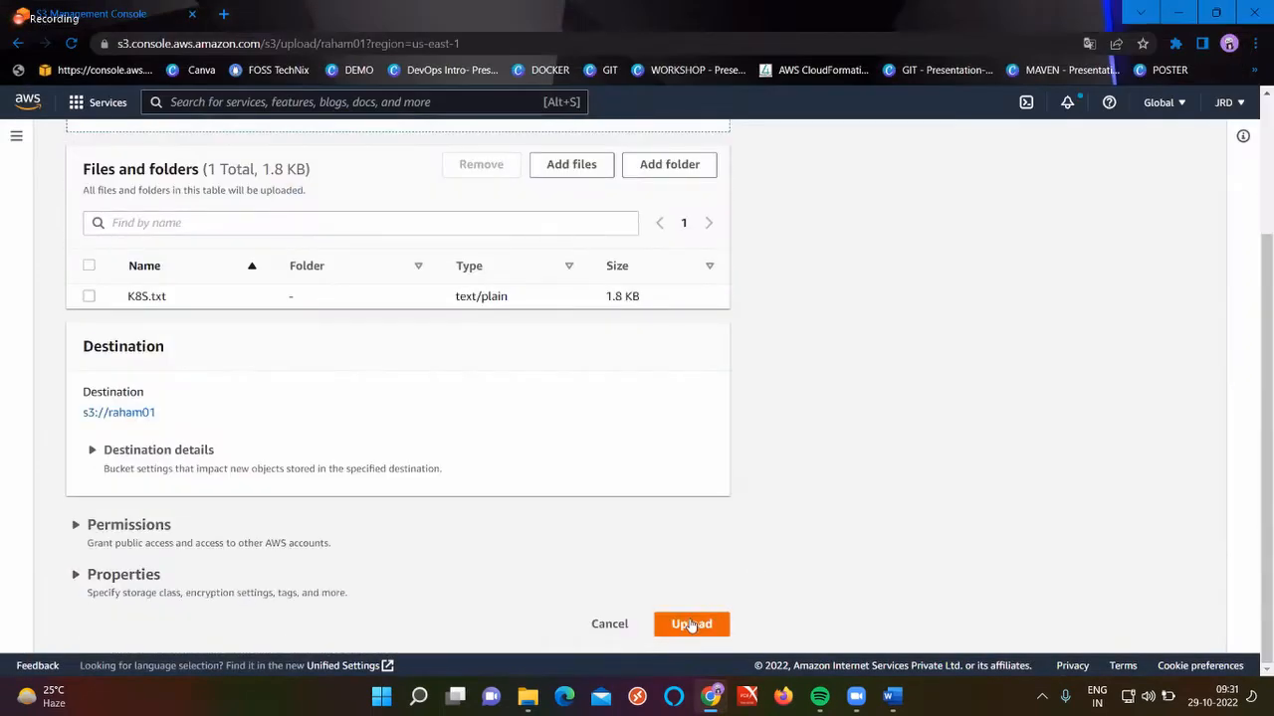
left_click(690, 623)
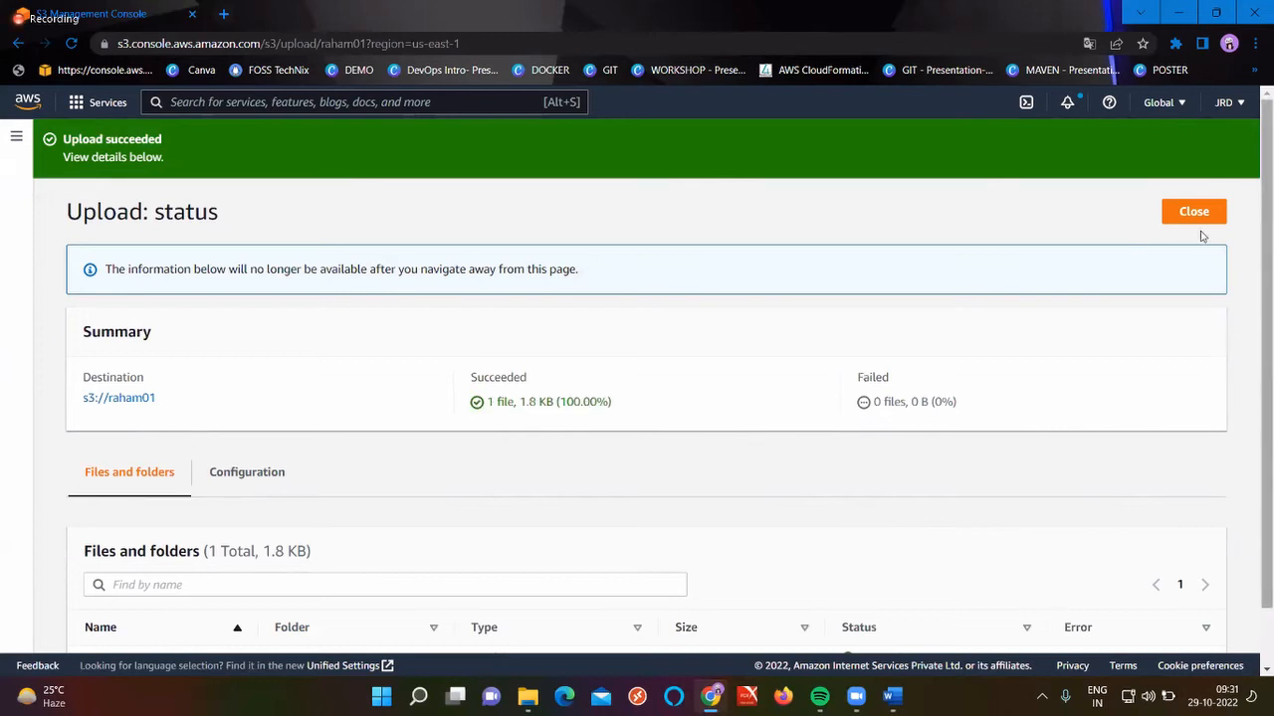
left_click(1190, 217)
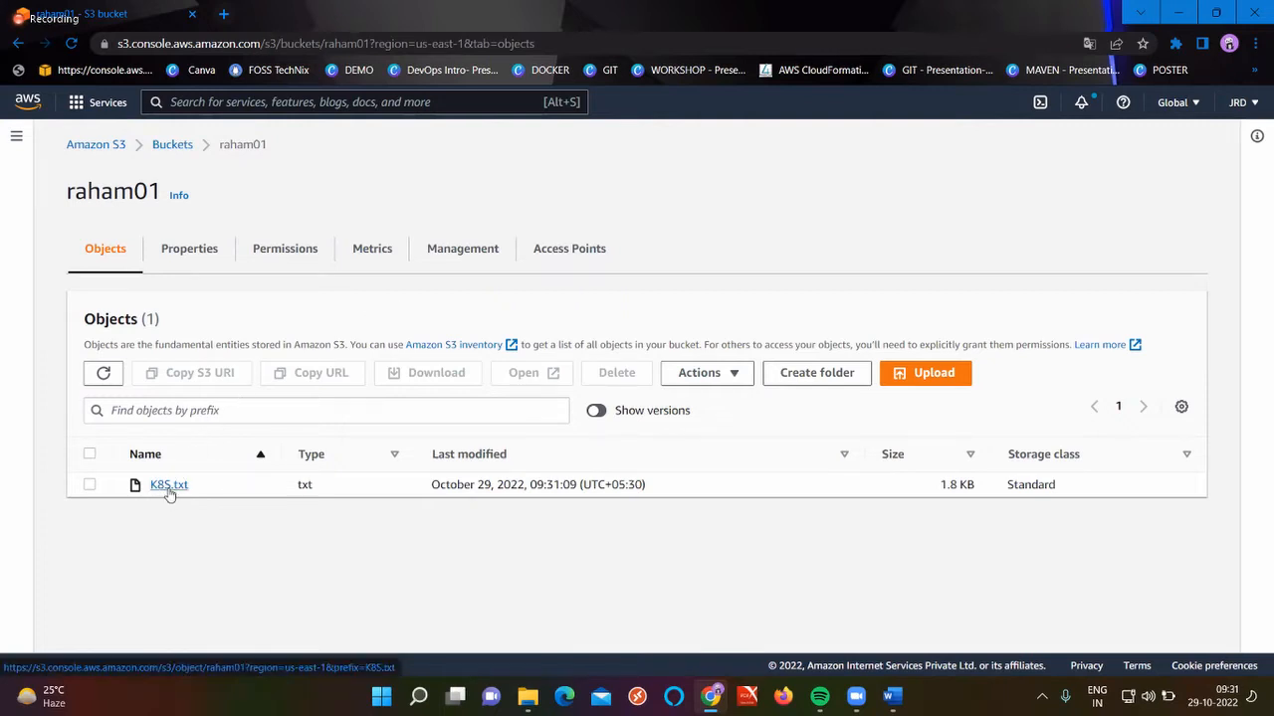
Point out K8S.txt's txt type and last-modified date in the object list
double_click(304, 486)
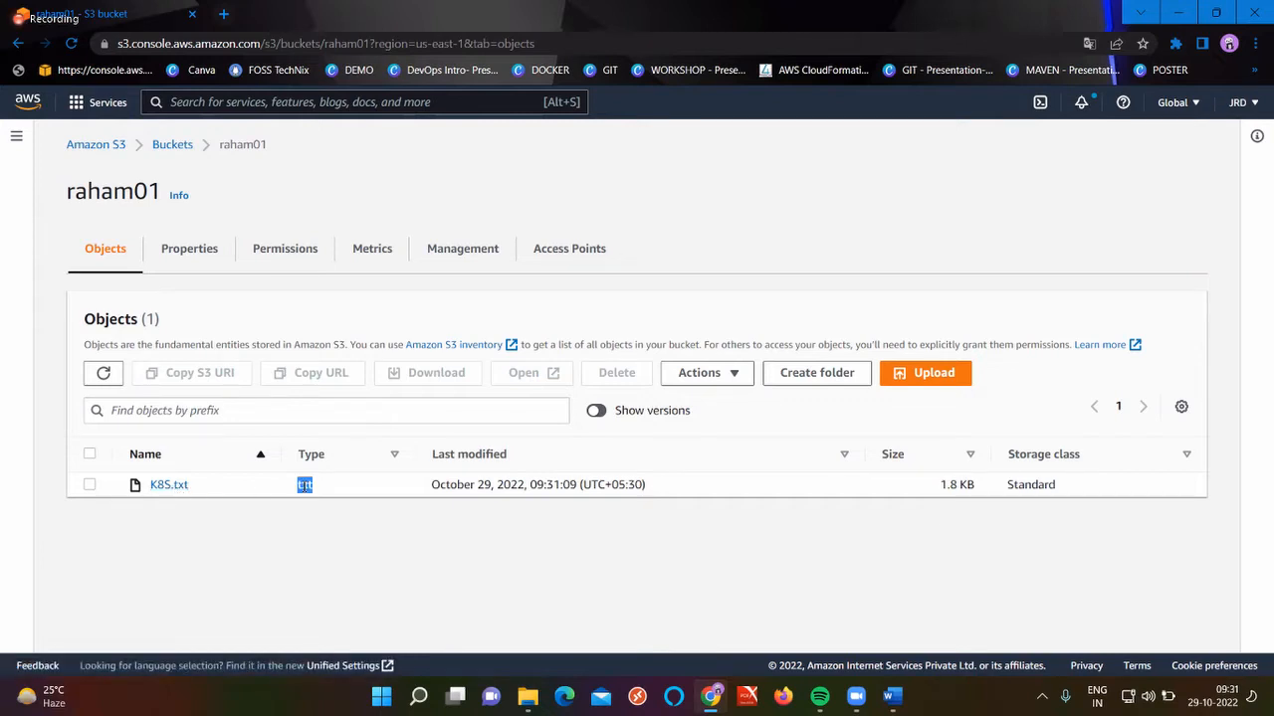
triple_click(477, 485)
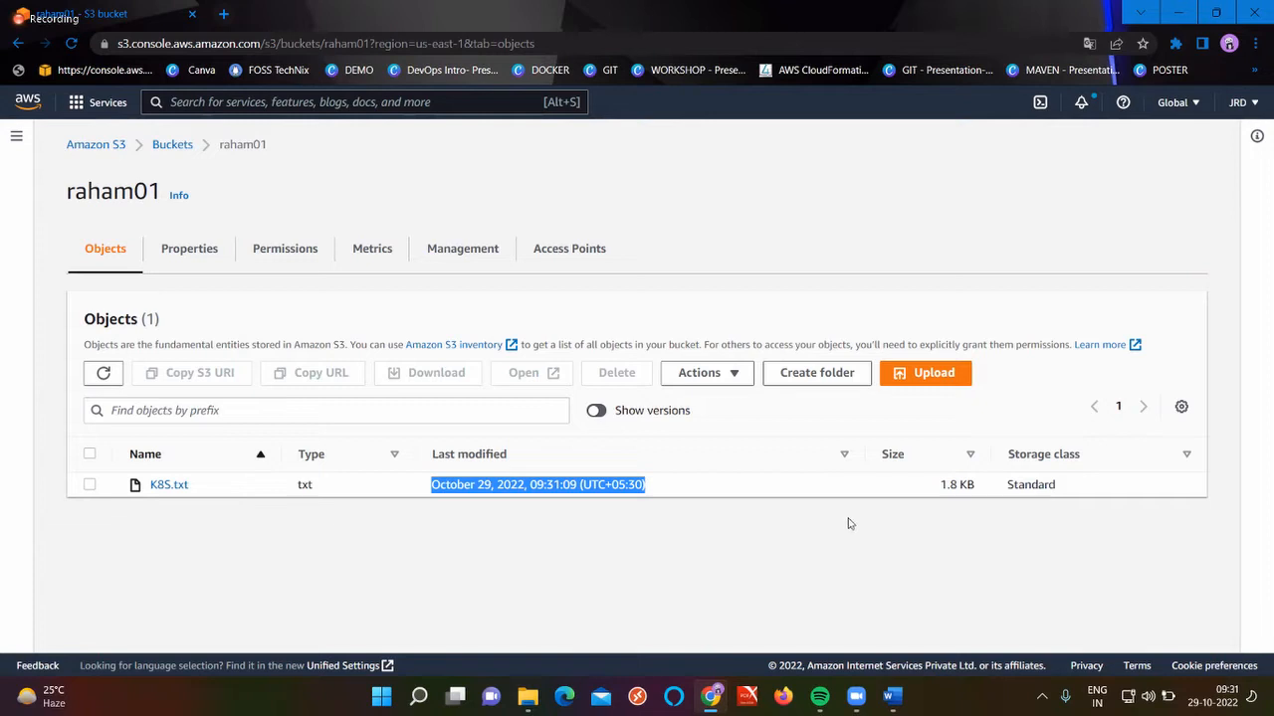
left_click(725, 550)
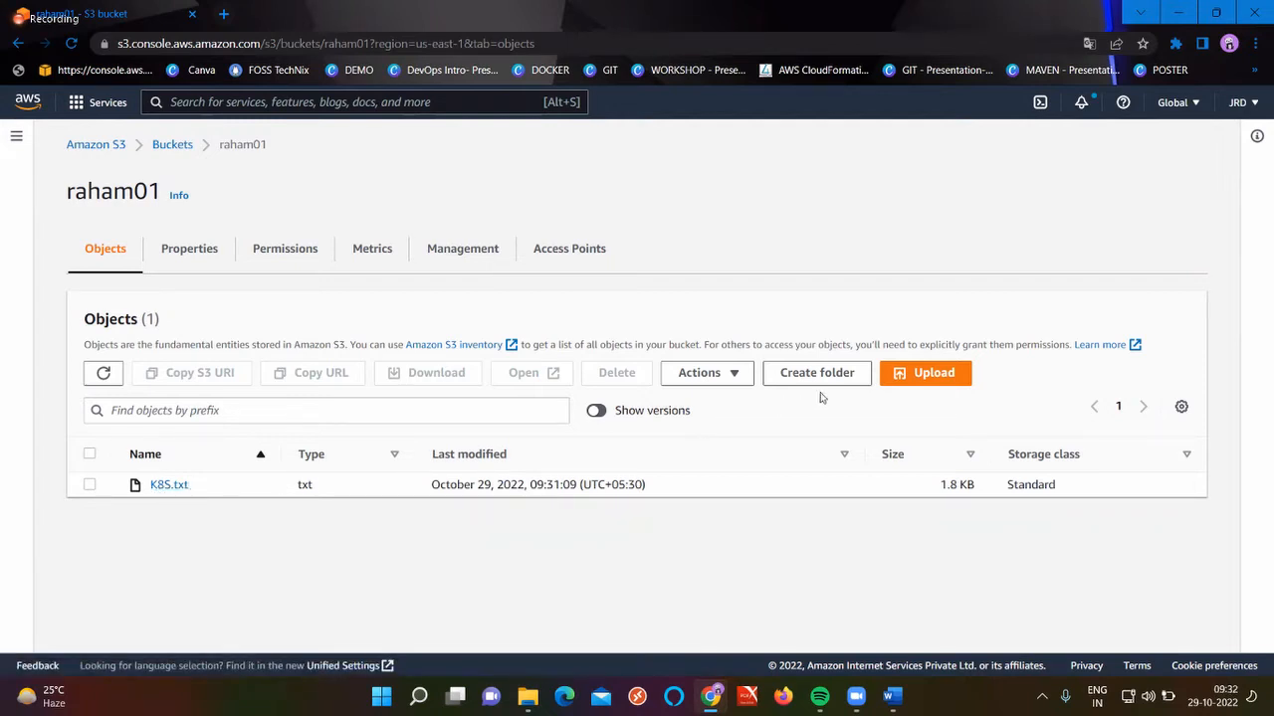
Add the NEW DUMP folder's 61 files (140.4 MB) to a new raham01 upload and start it
left_click(916, 372)
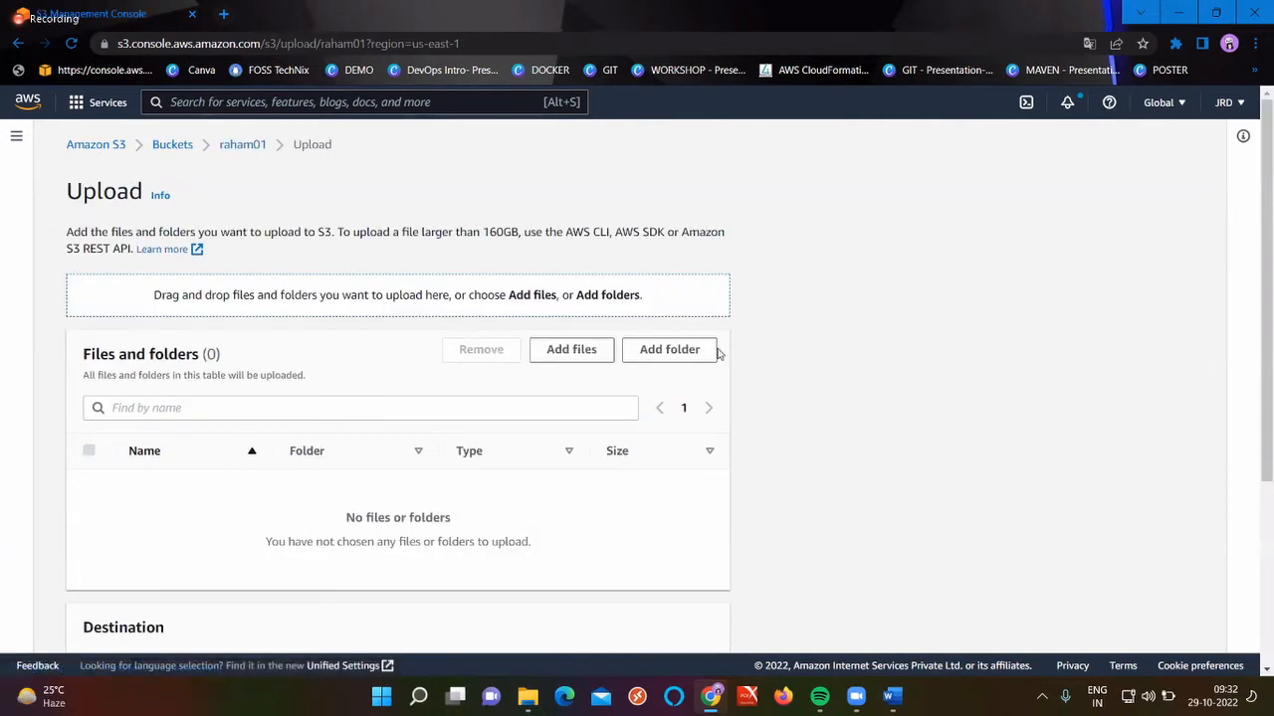
left_click(687, 353)
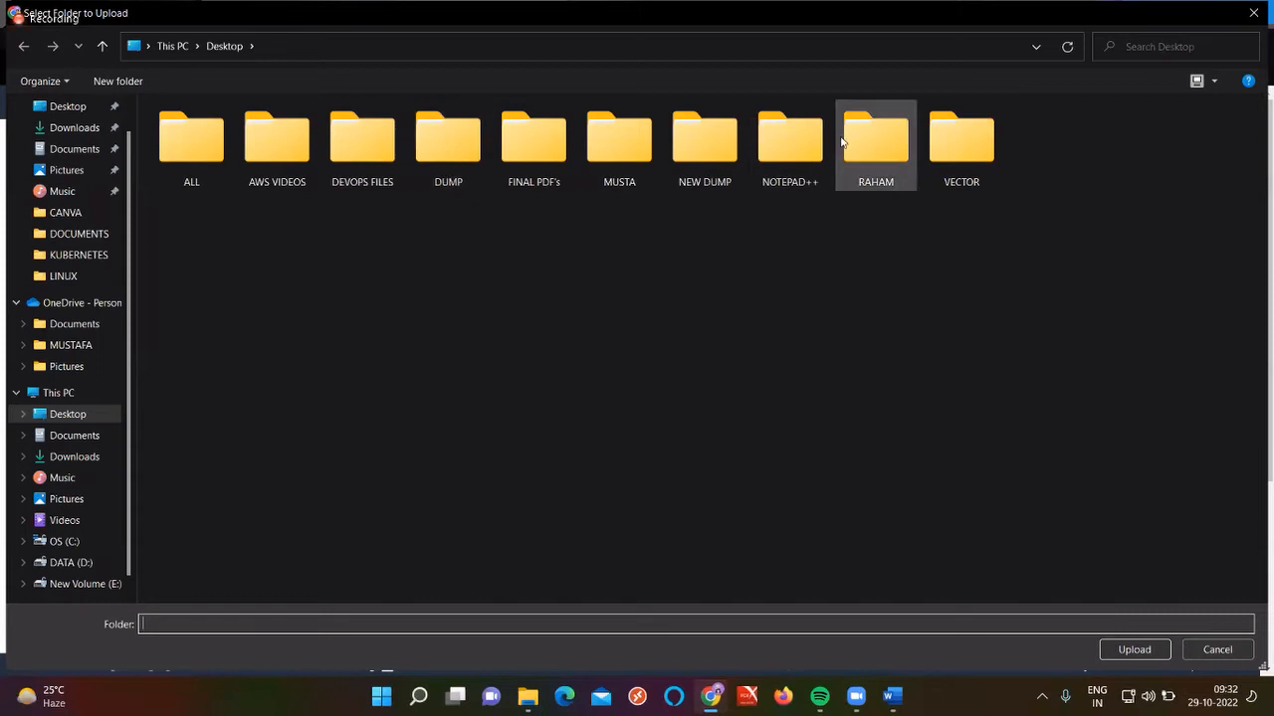
left_click(717, 170)
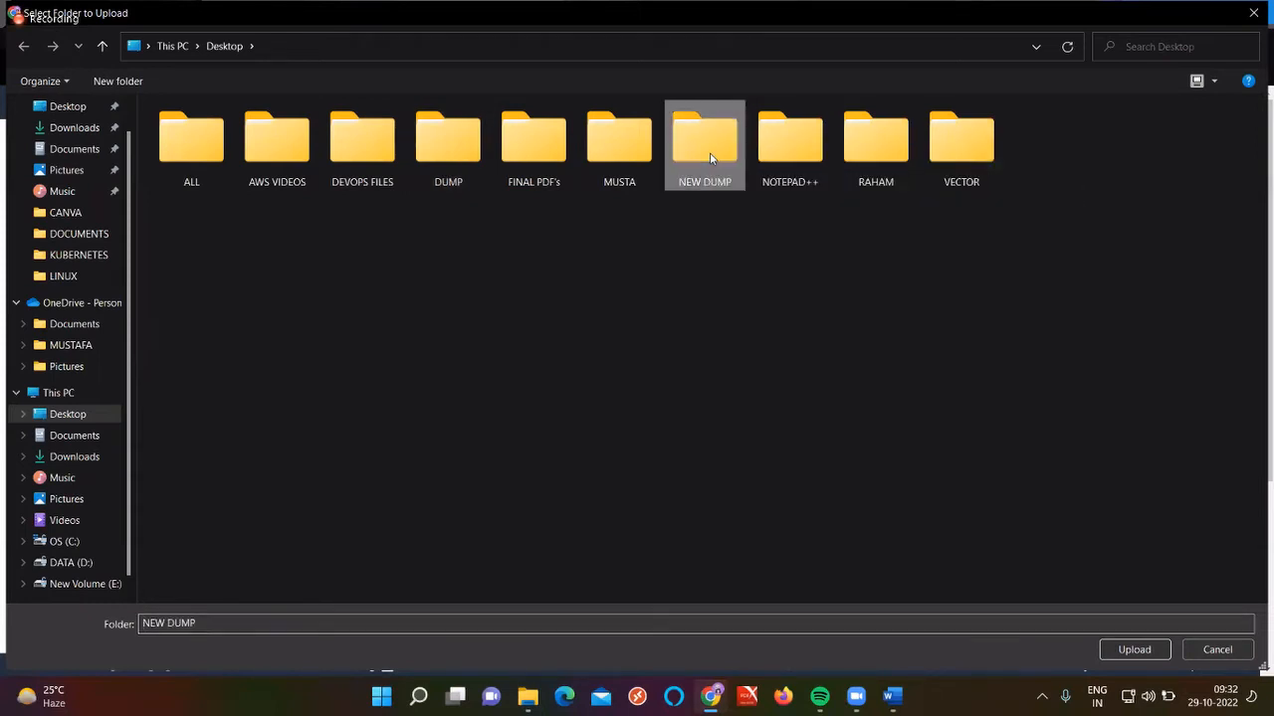
left_click(1134, 649)
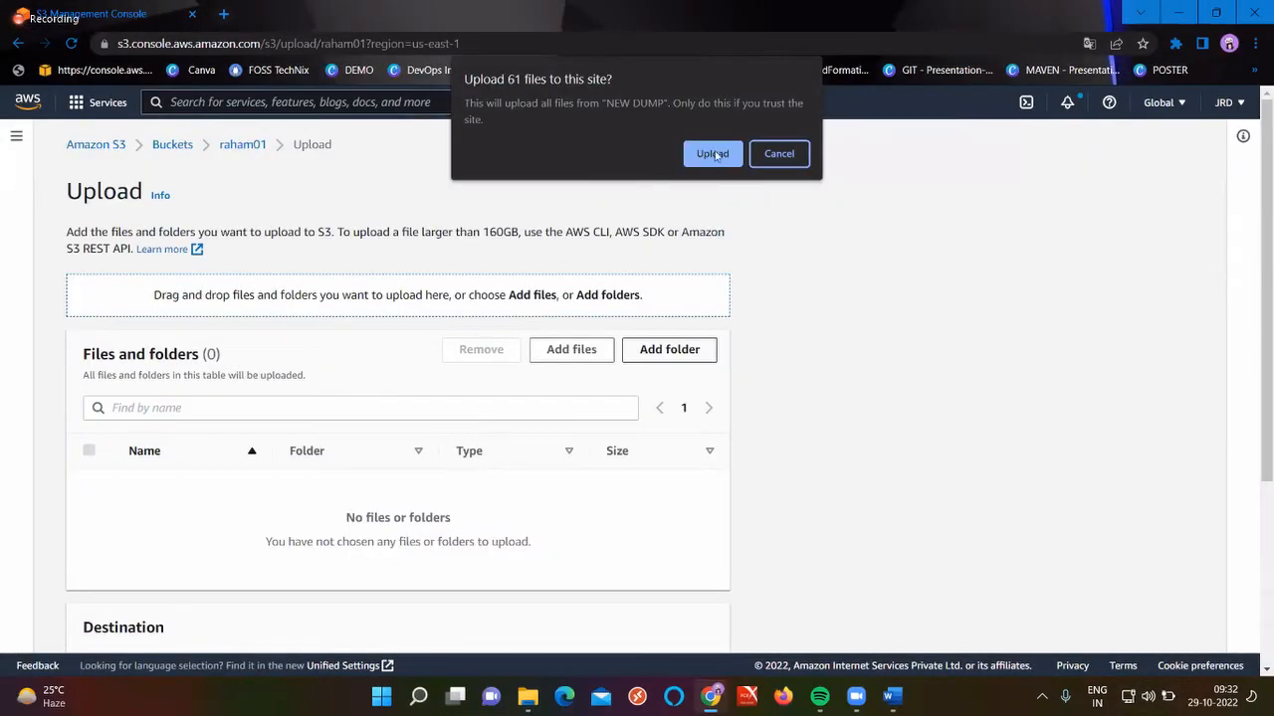
left_click(706, 153)
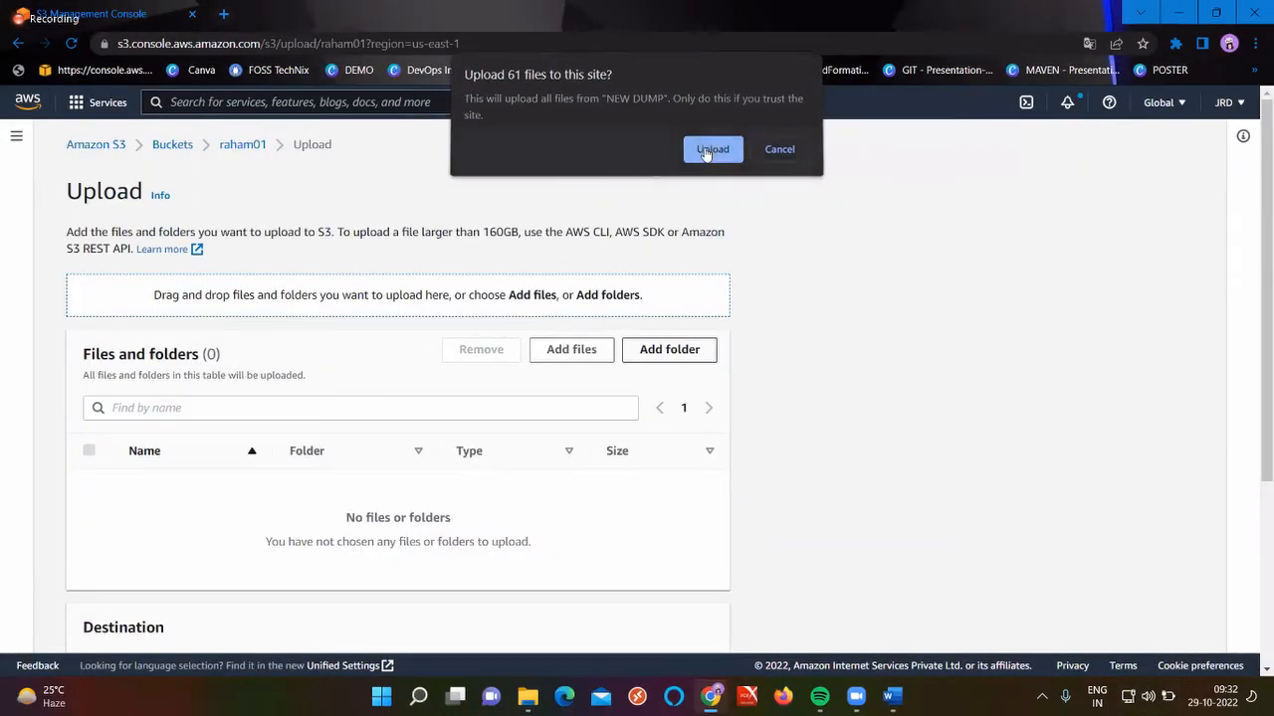
scroll(393, 539, "down", 8)
scroll(393, 539, "up", 4)
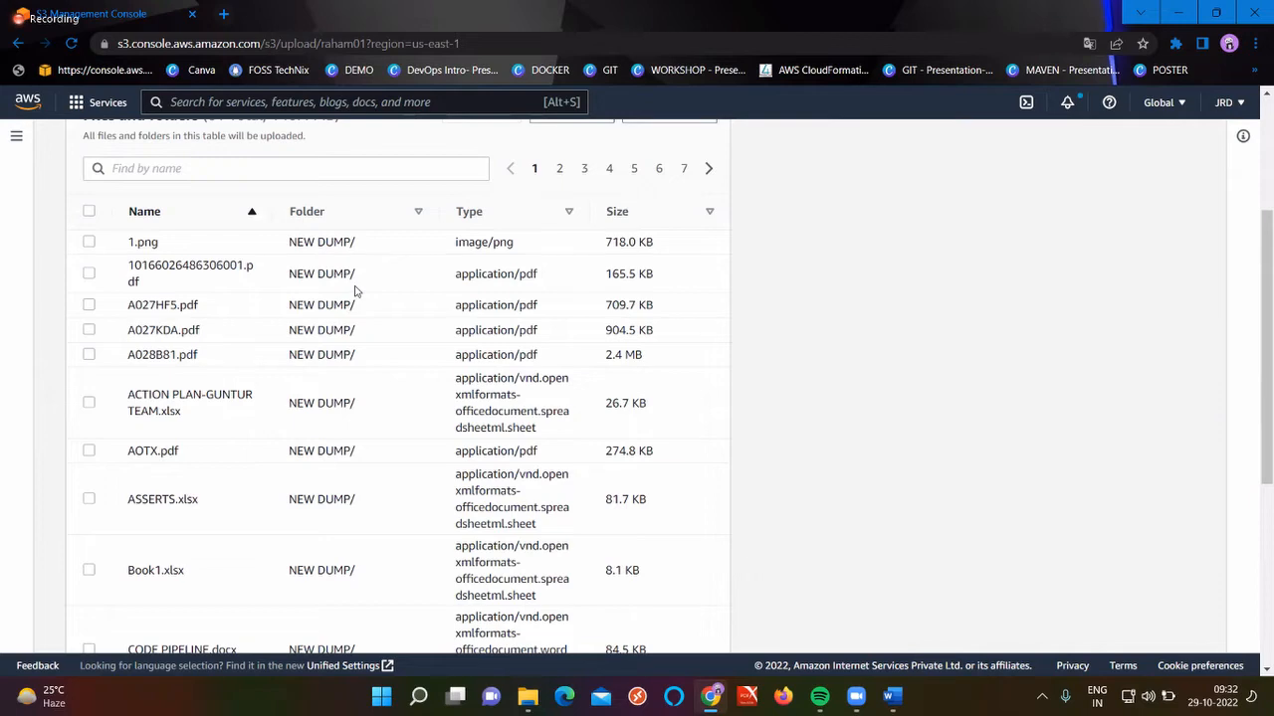
scroll(356, 290, "down", 4)
scroll(356, 291, "up", 4)
scroll(580, 547, "down", 3)
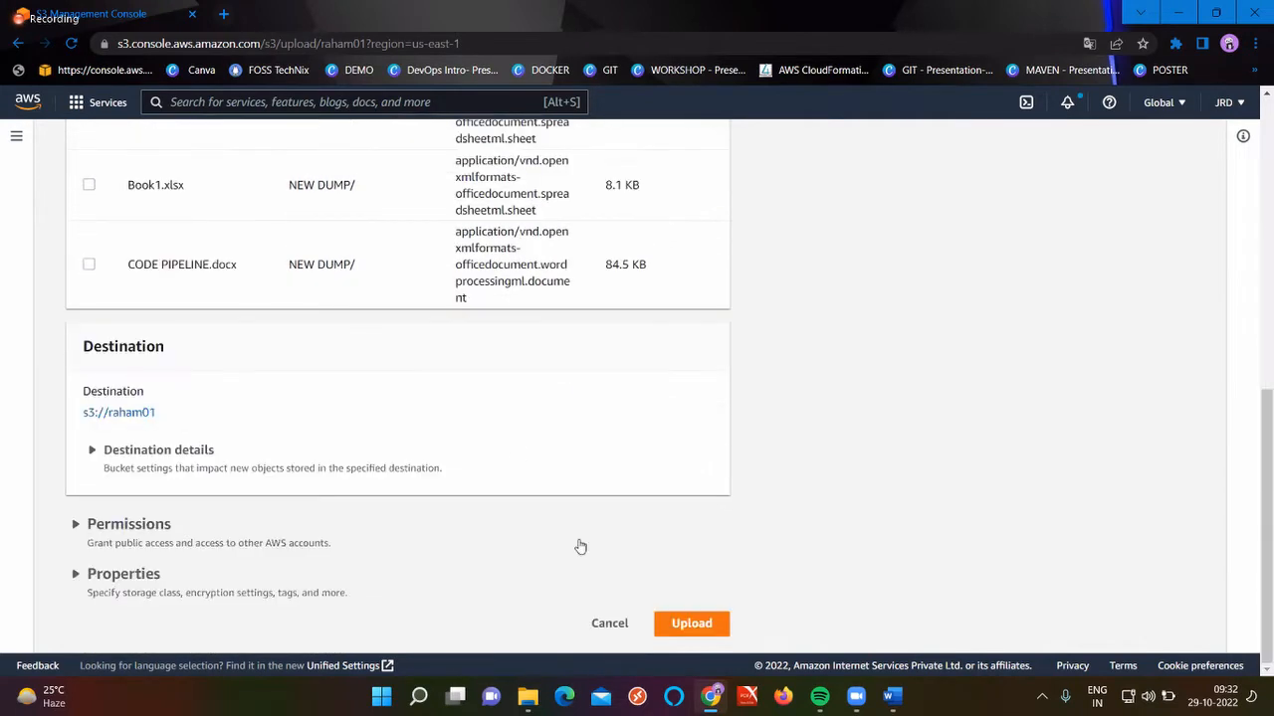
left_click(684, 622)
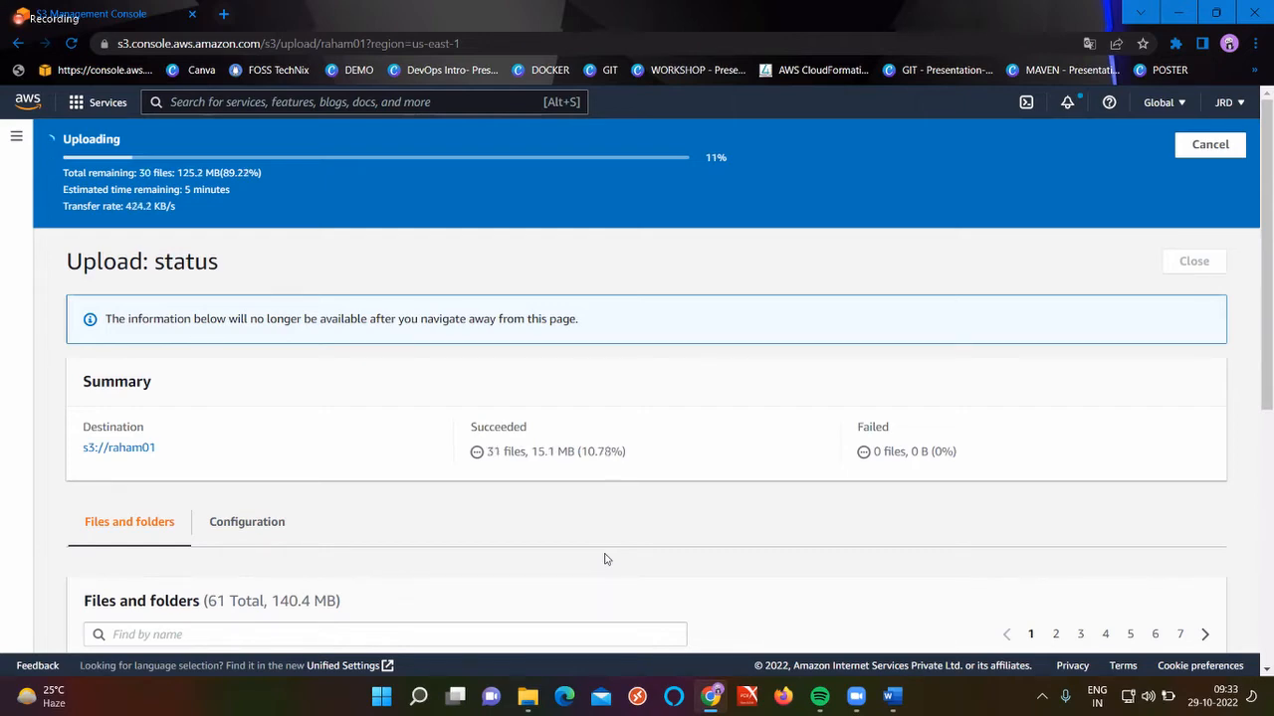
Let the 61-file, 140.4 MB upload reach 100%, then close the status page to return to raham01
scroll(604, 559, "down", 3)
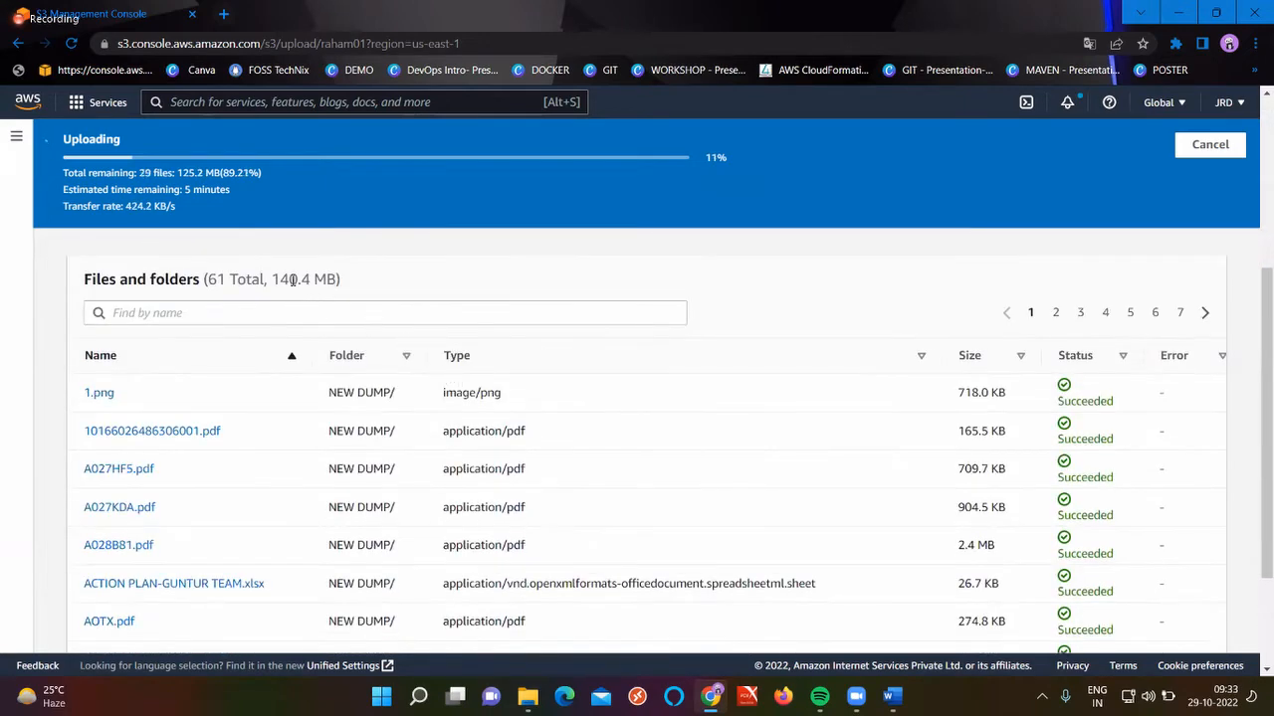
triple_click(294, 278)
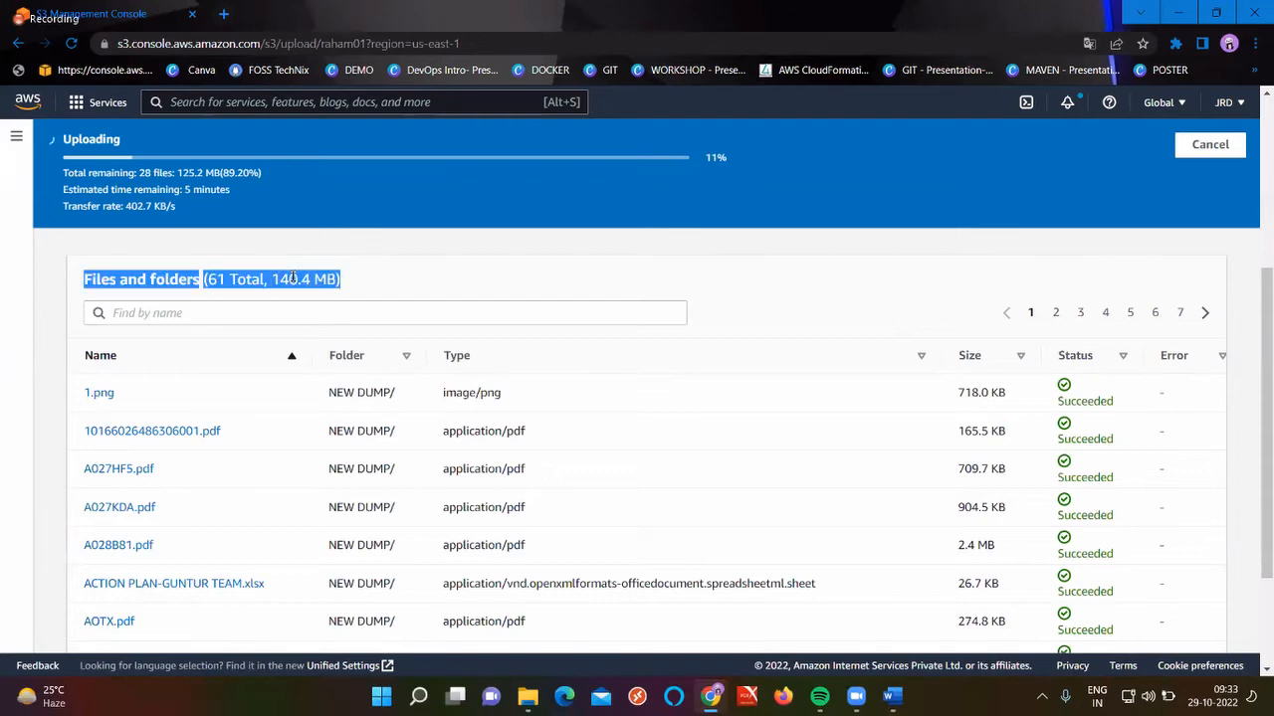
left_click(214, 280)
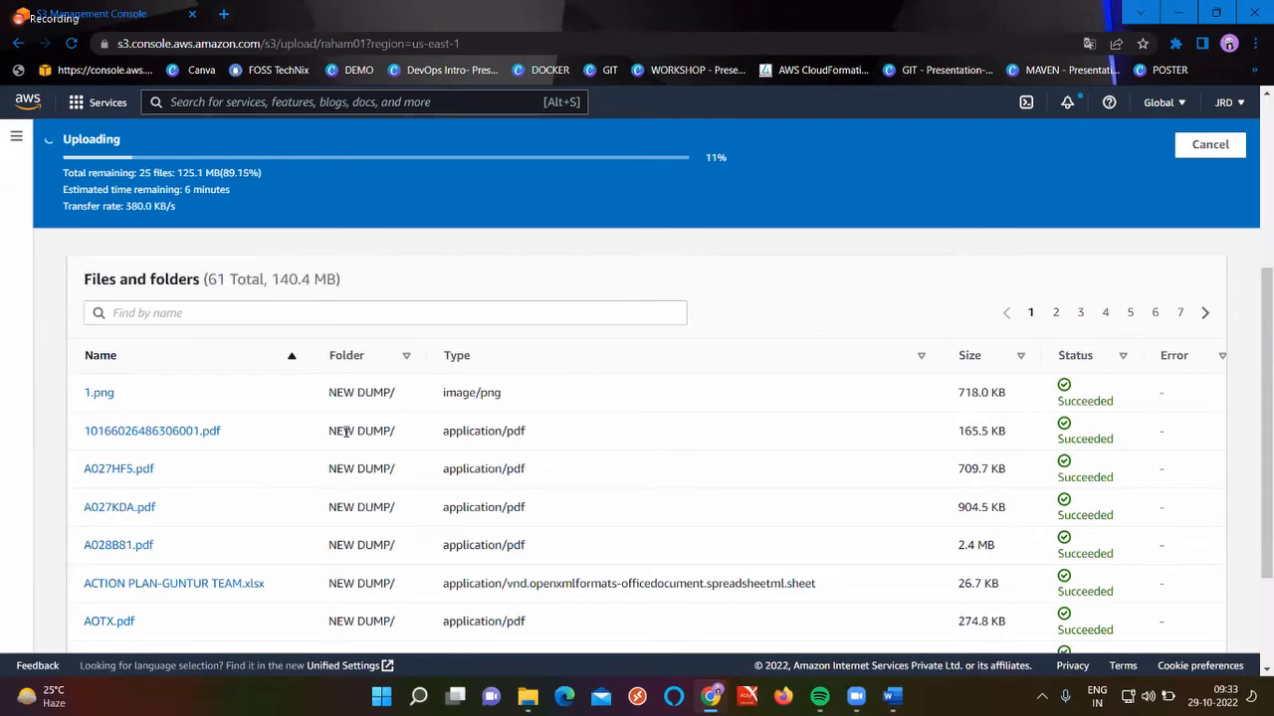
scroll(345, 436, "down", 2)
scroll(346, 435, "up", 5)
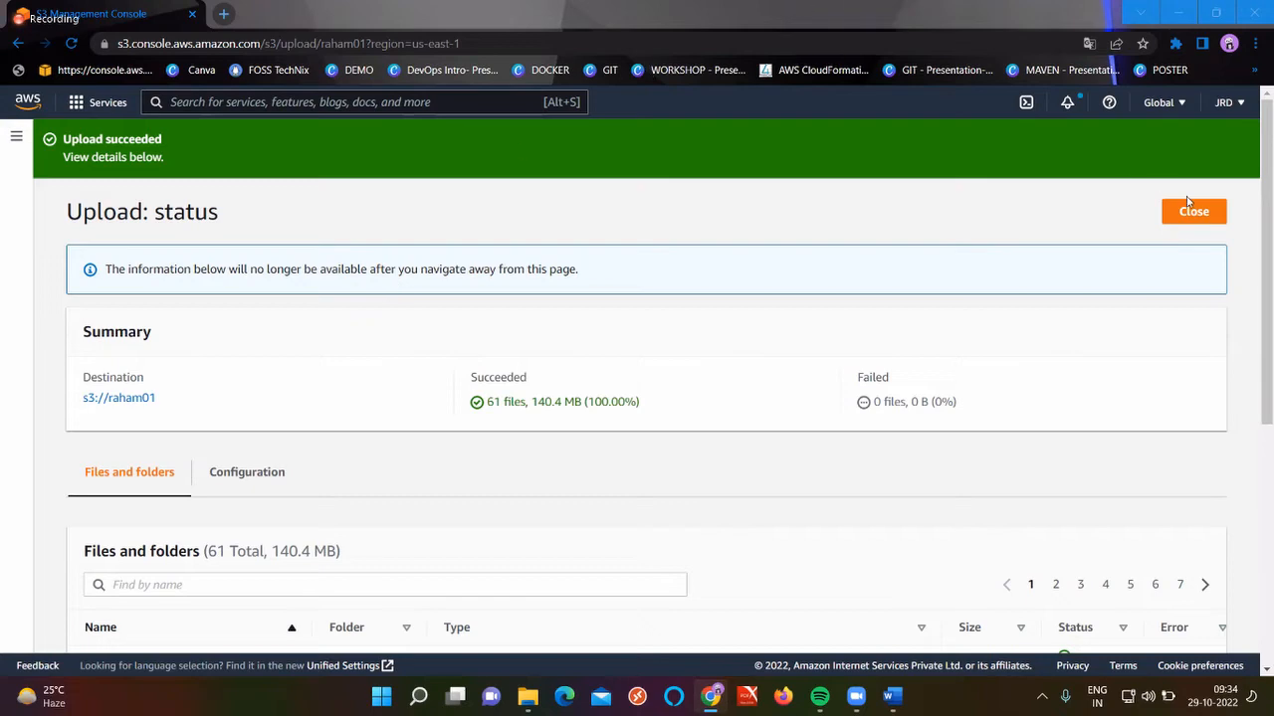
left_click(1208, 226)
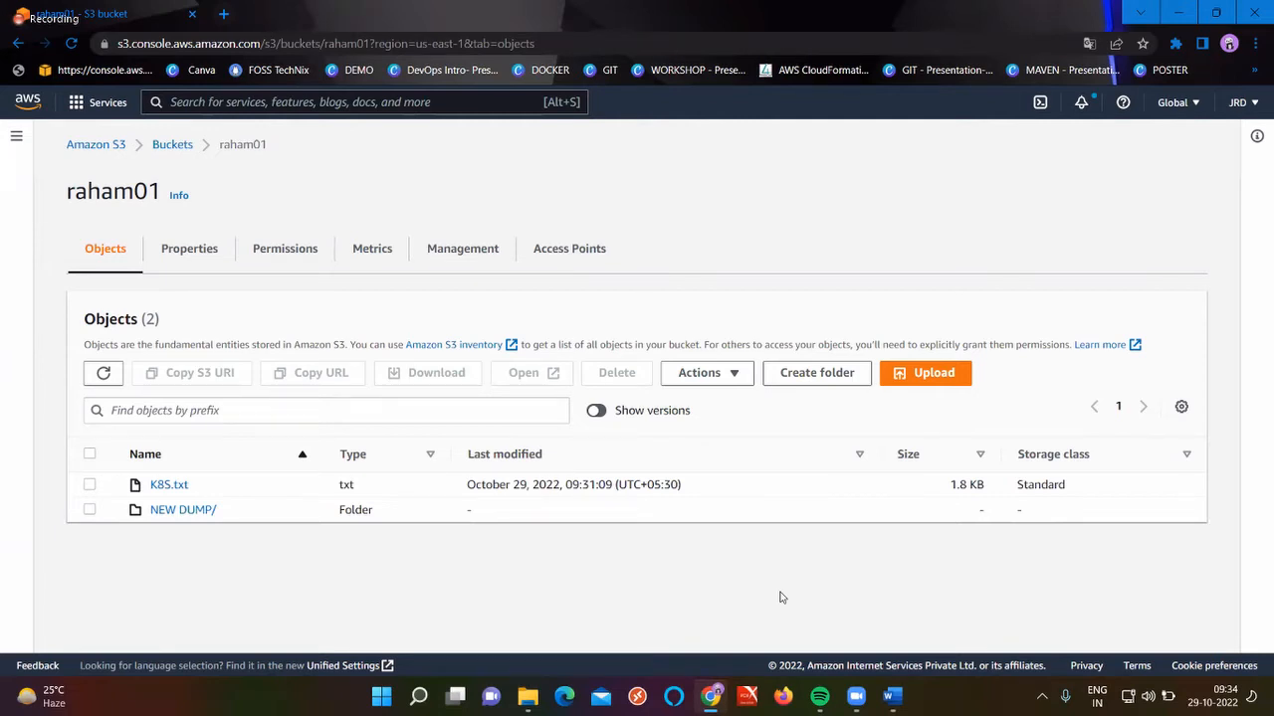
left_click(182, 511)
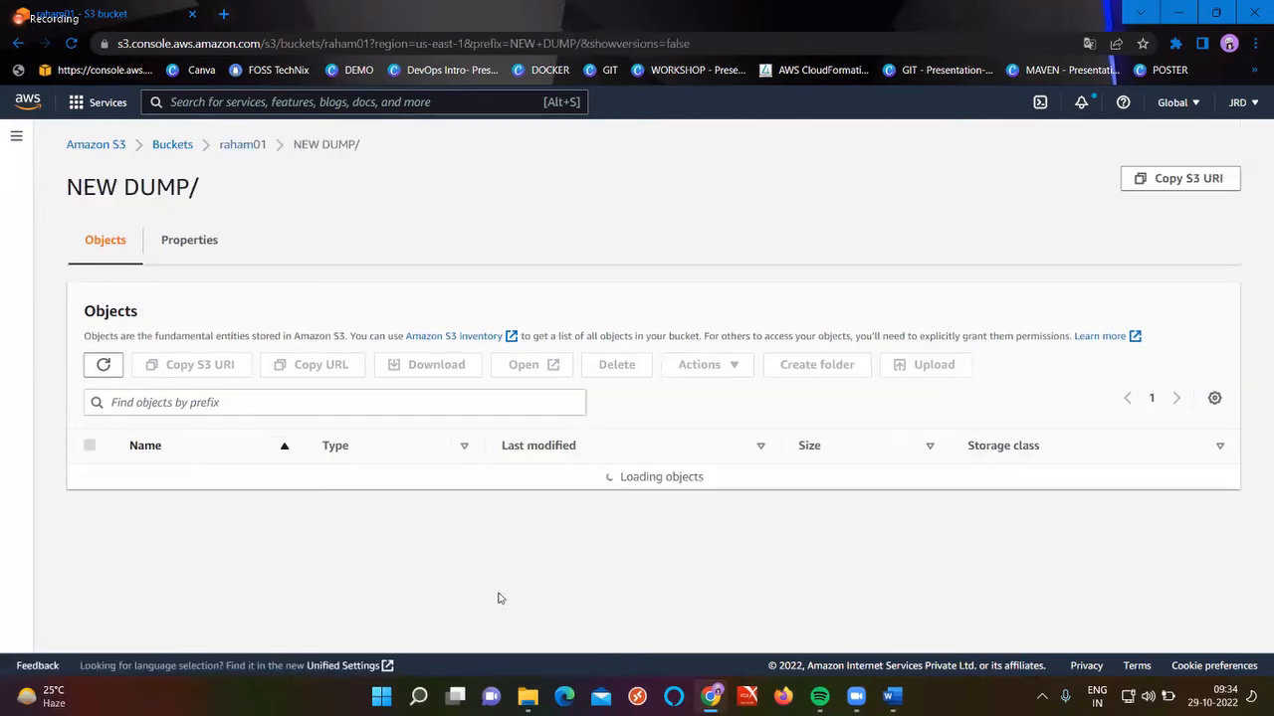
scroll(816, 565, "down", 15)
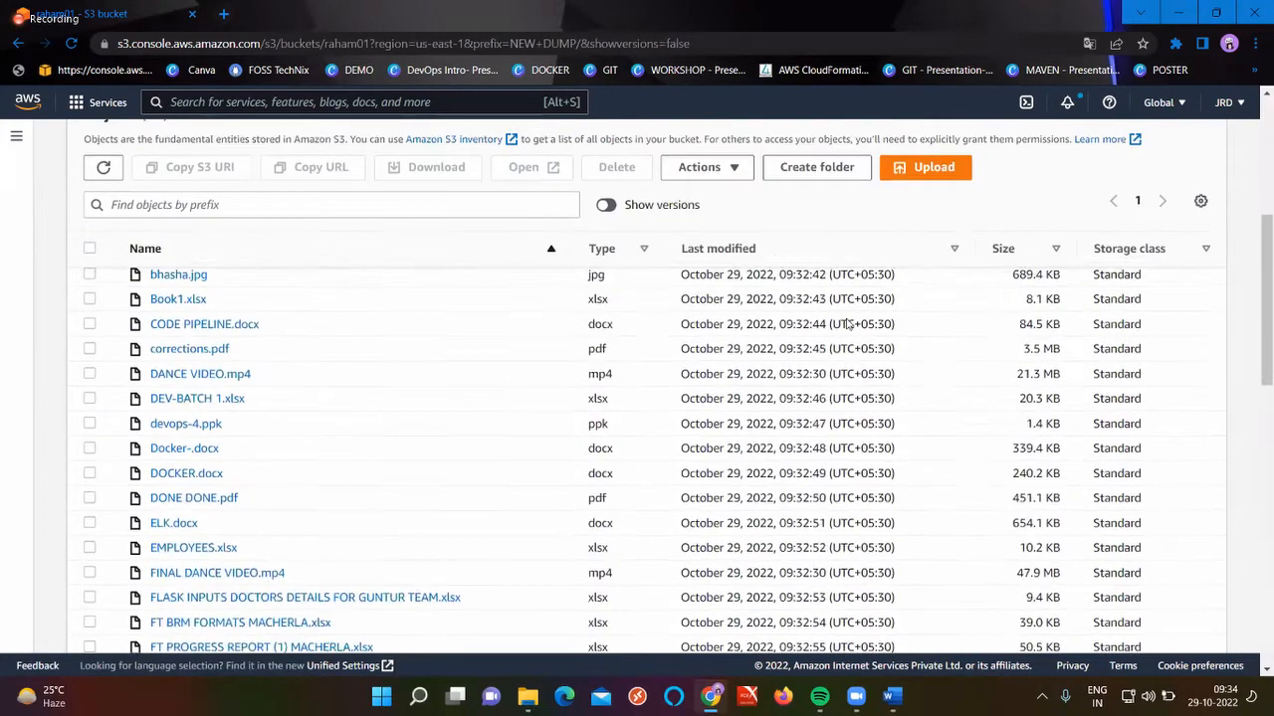
scroll(507, 432, "up", 15)
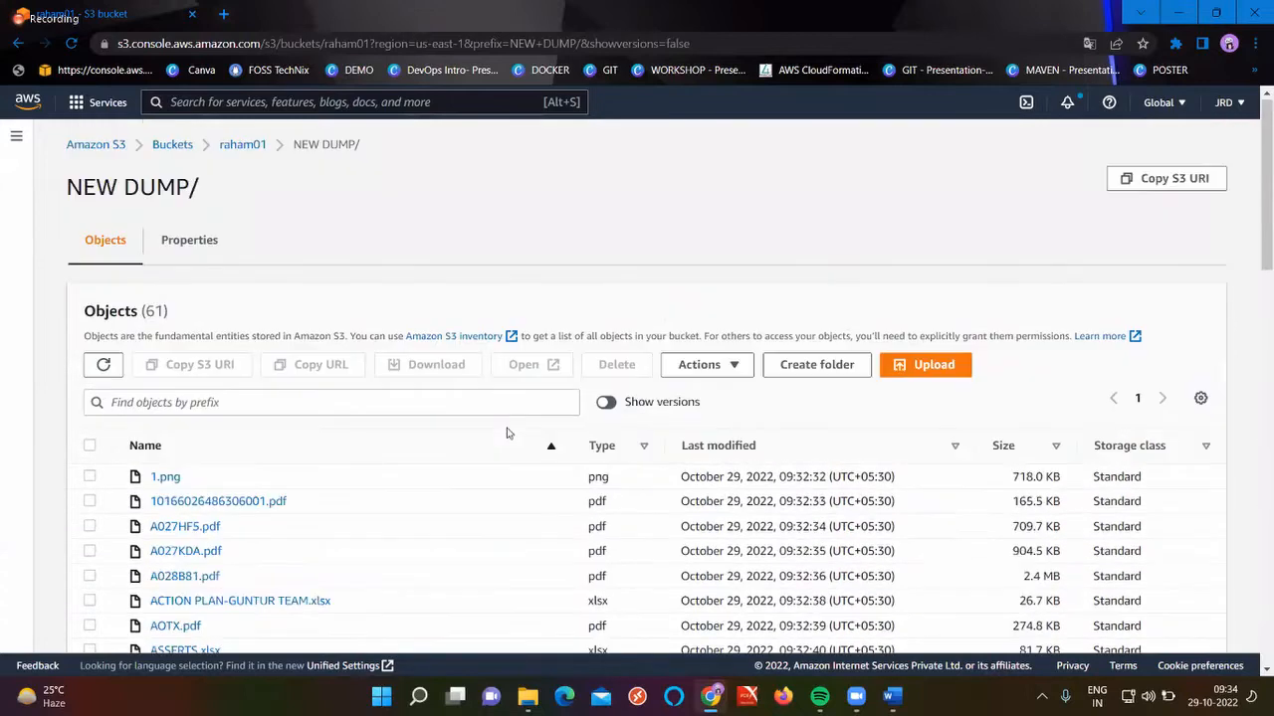
left_click(171, 147)
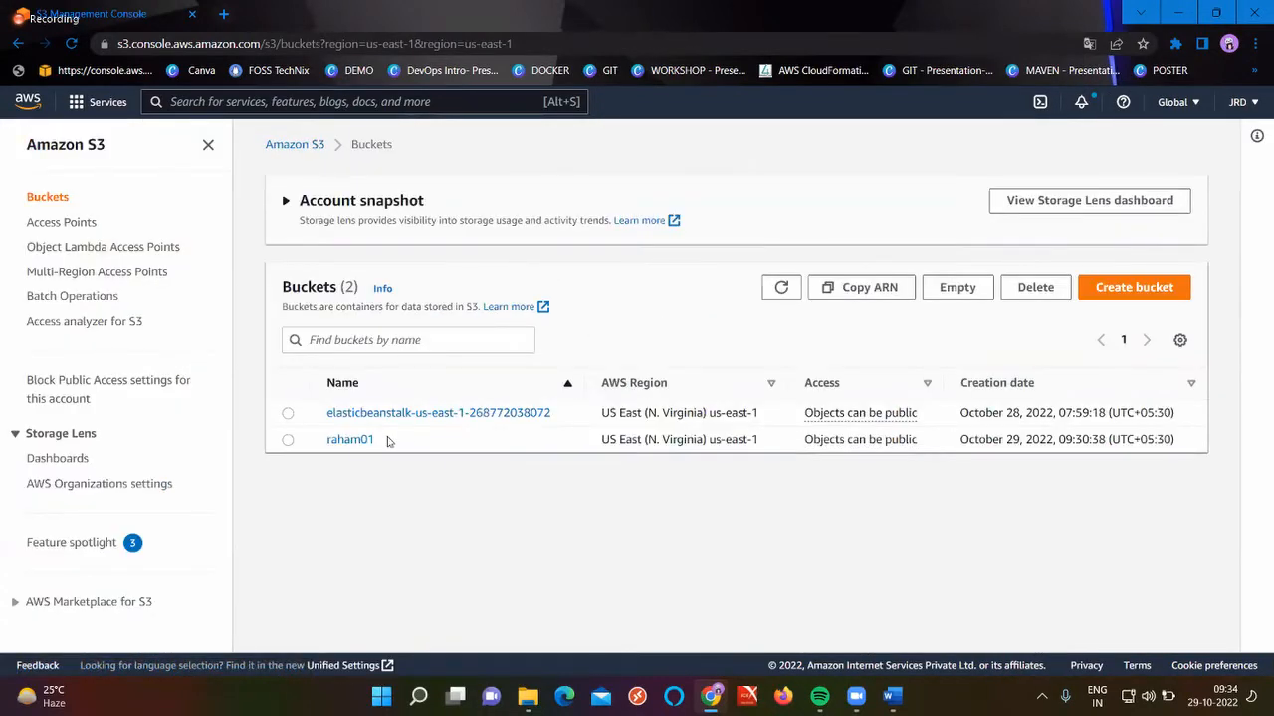
left_click(357, 442)
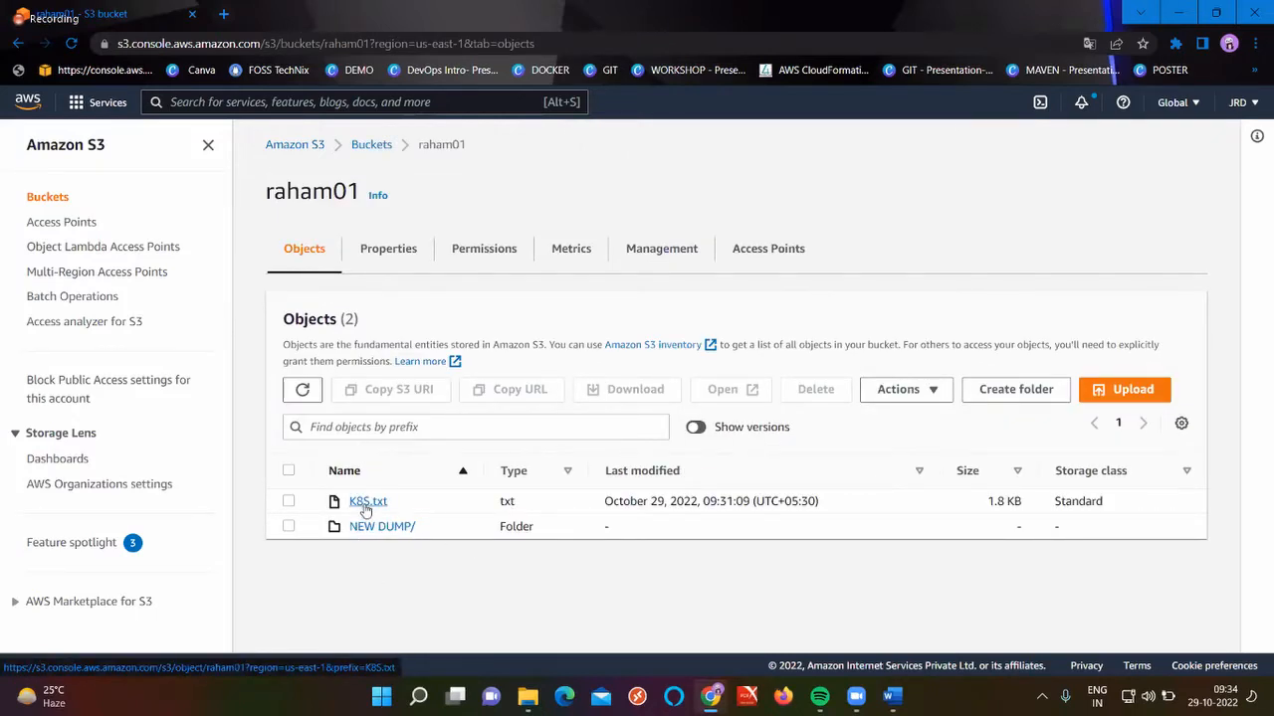
Delete K8S.txt from raham01, confirming with 'delete', and close the status page
left_click(289, 502)
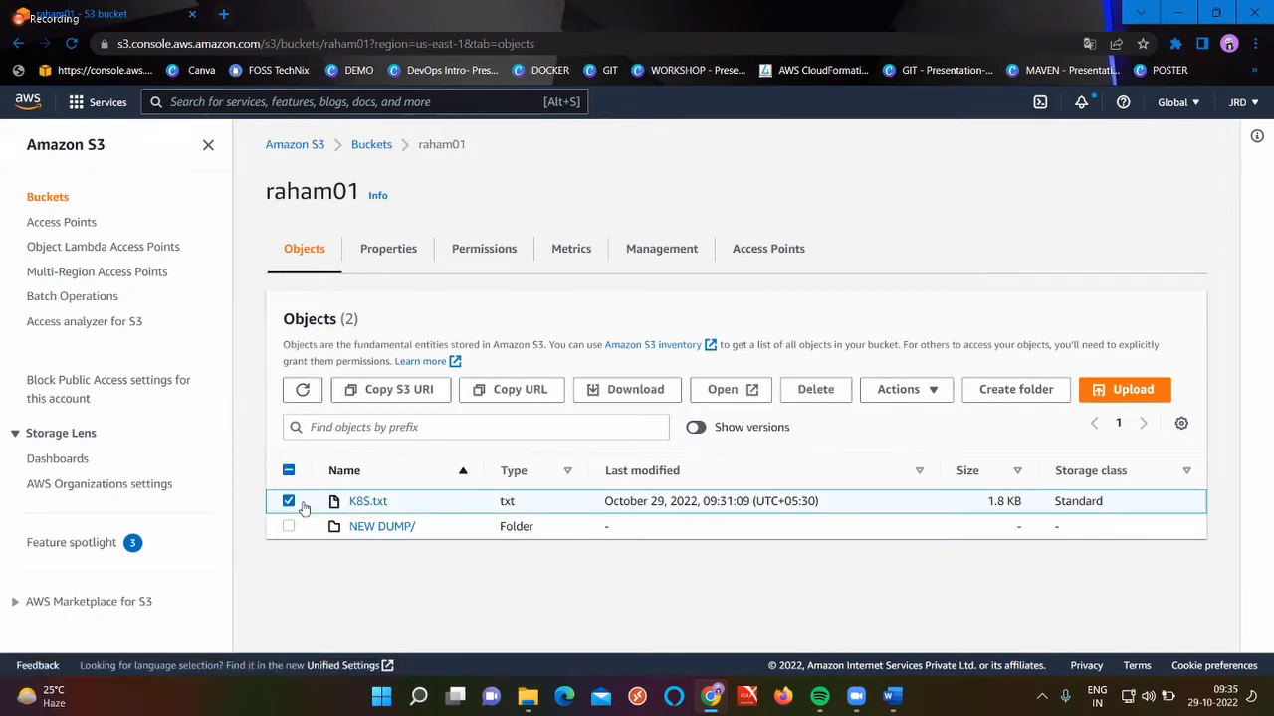
left_click(815, 389)
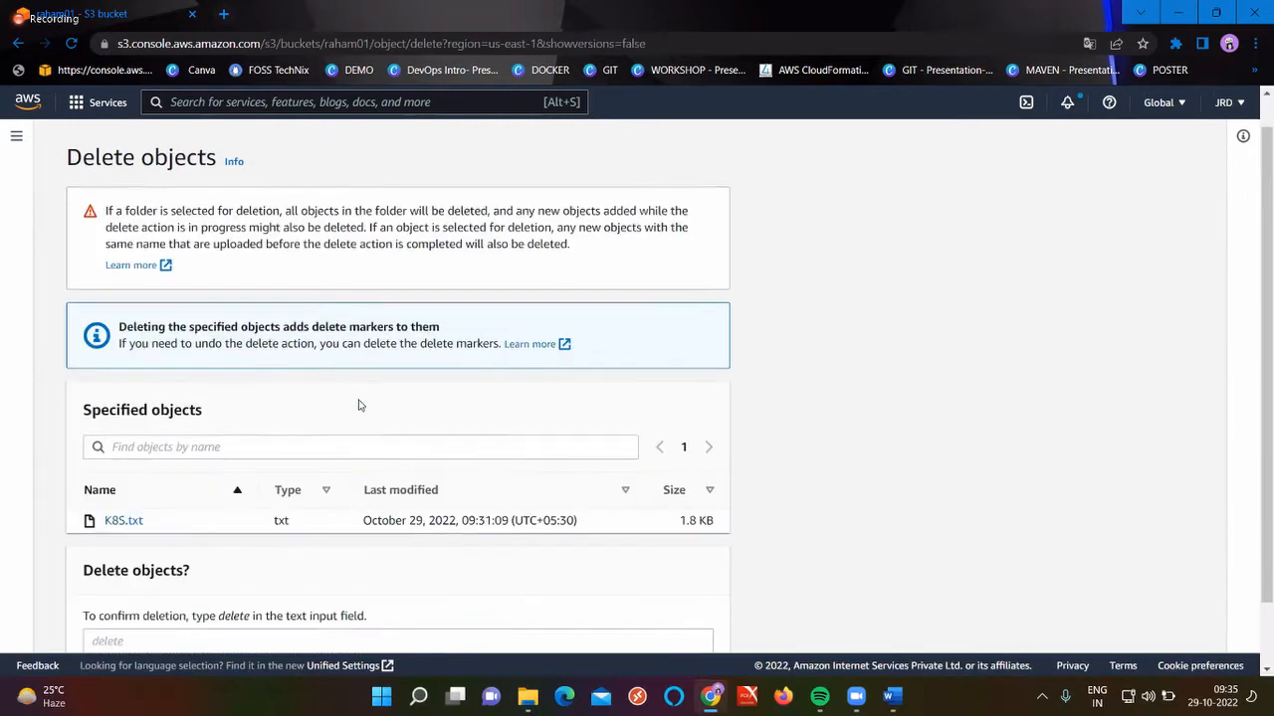
scroll(355, 403, "down", 2)
left_click(143, 569)
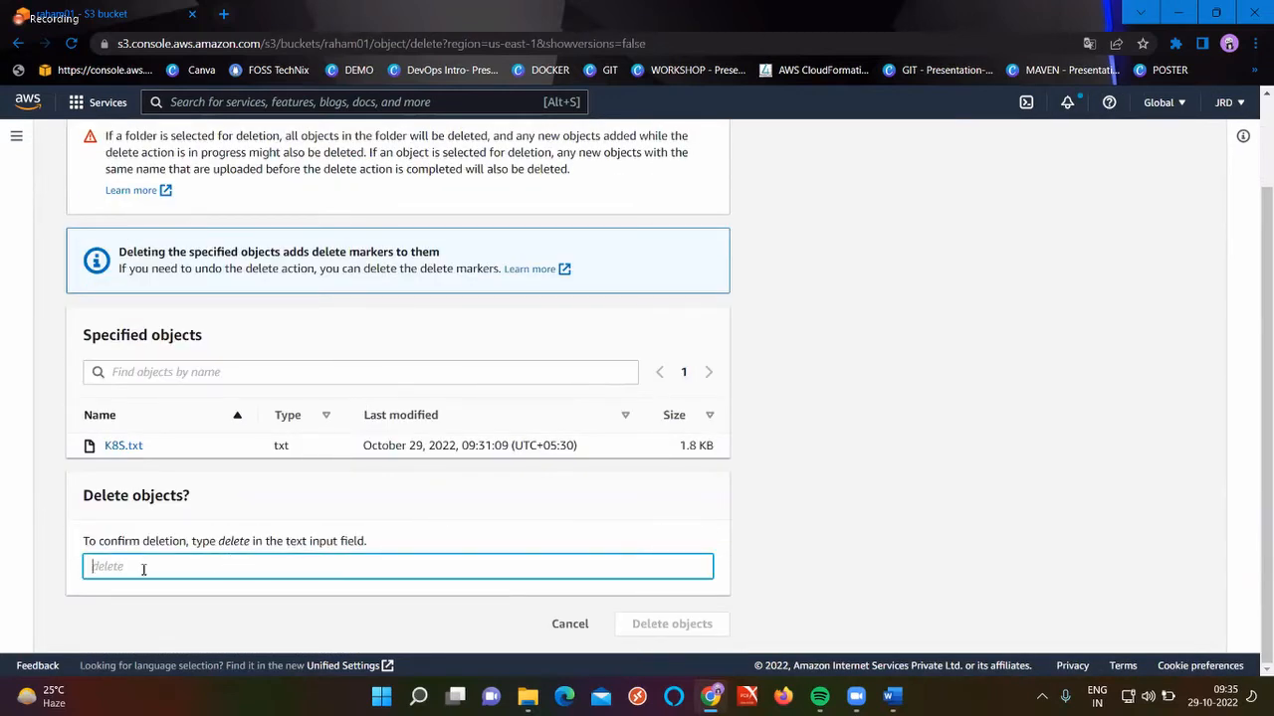
type("delete")
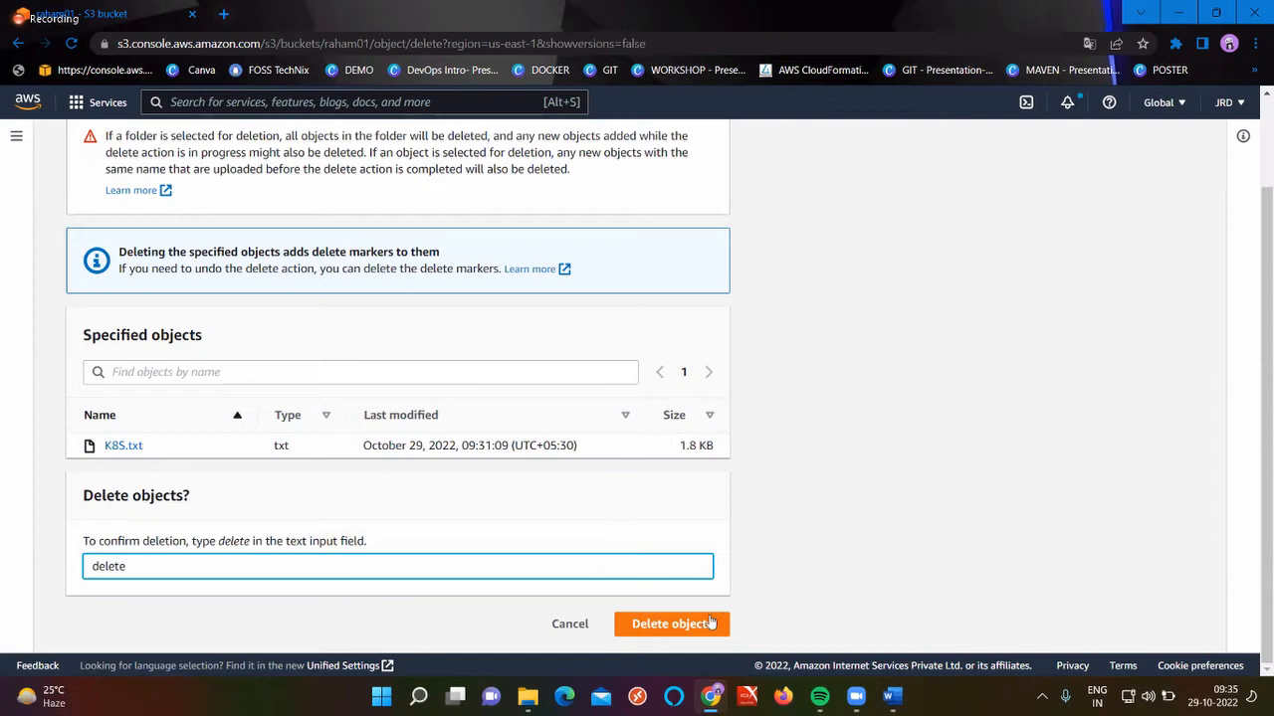
left_click(710, 623)
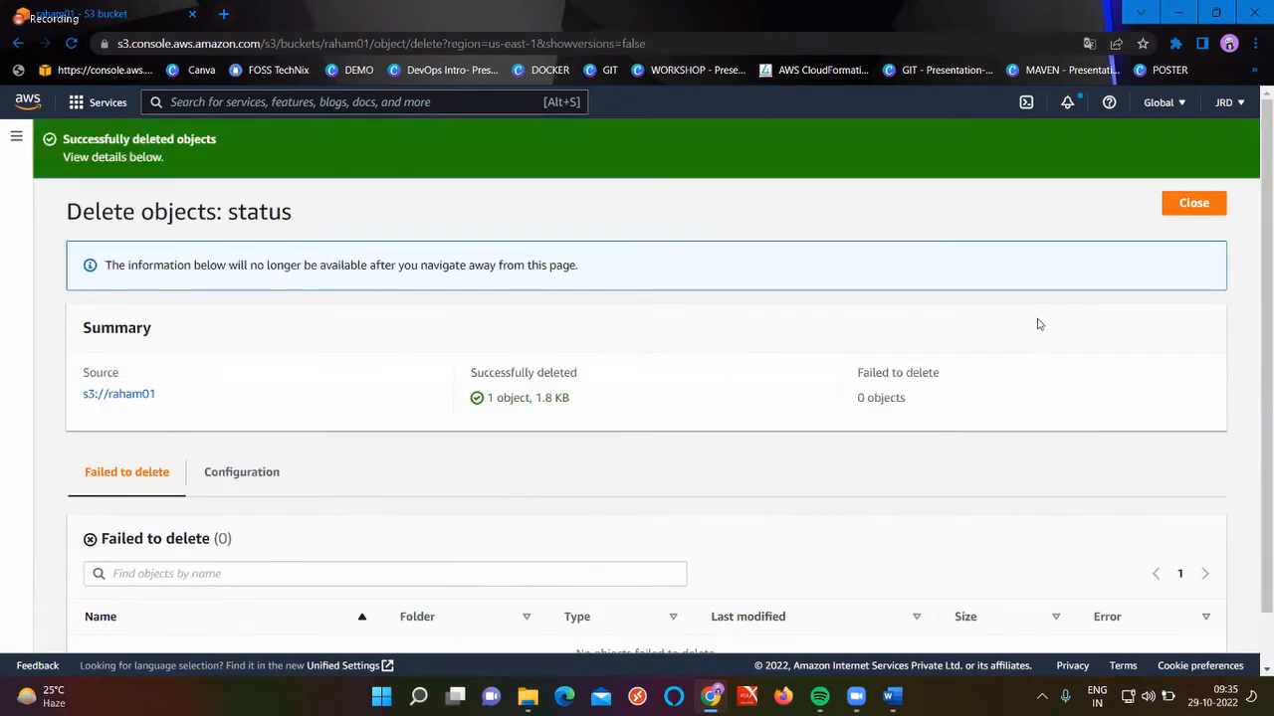
left_click(1182, 207)
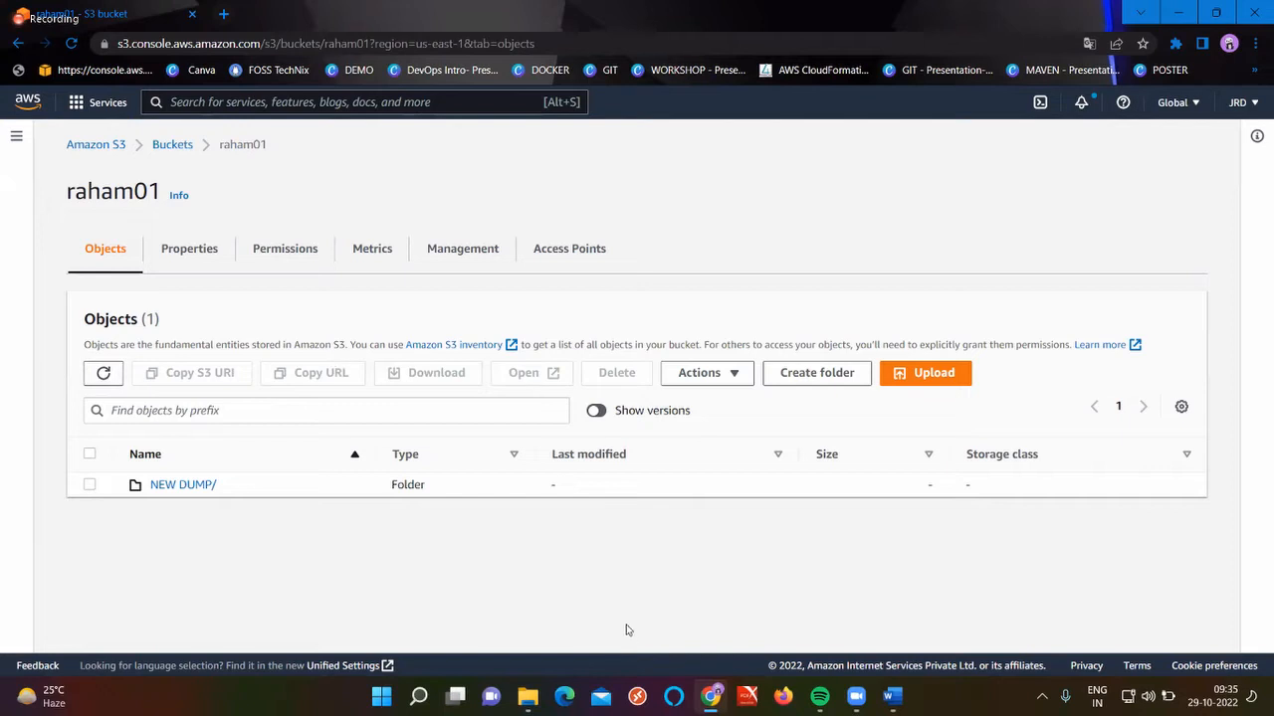
left_click(600, 414)
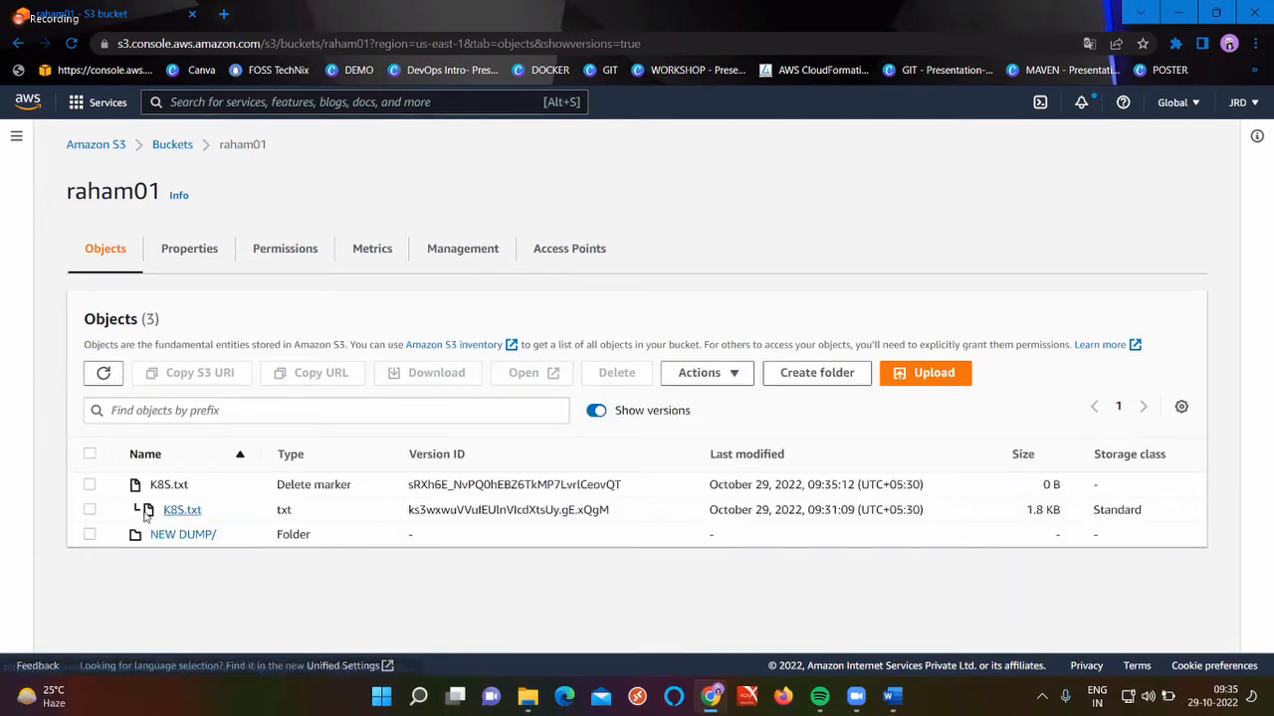
left_click(185, 510)
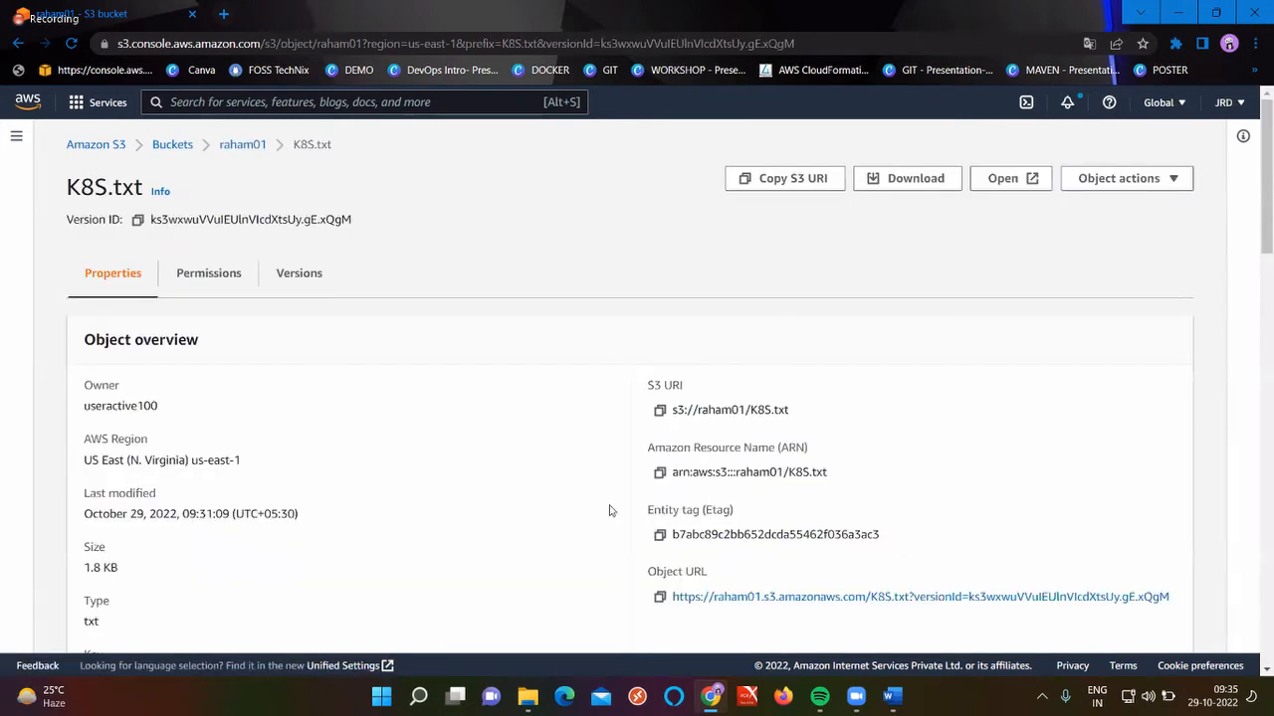
scroll(610, 510, "down", 15)
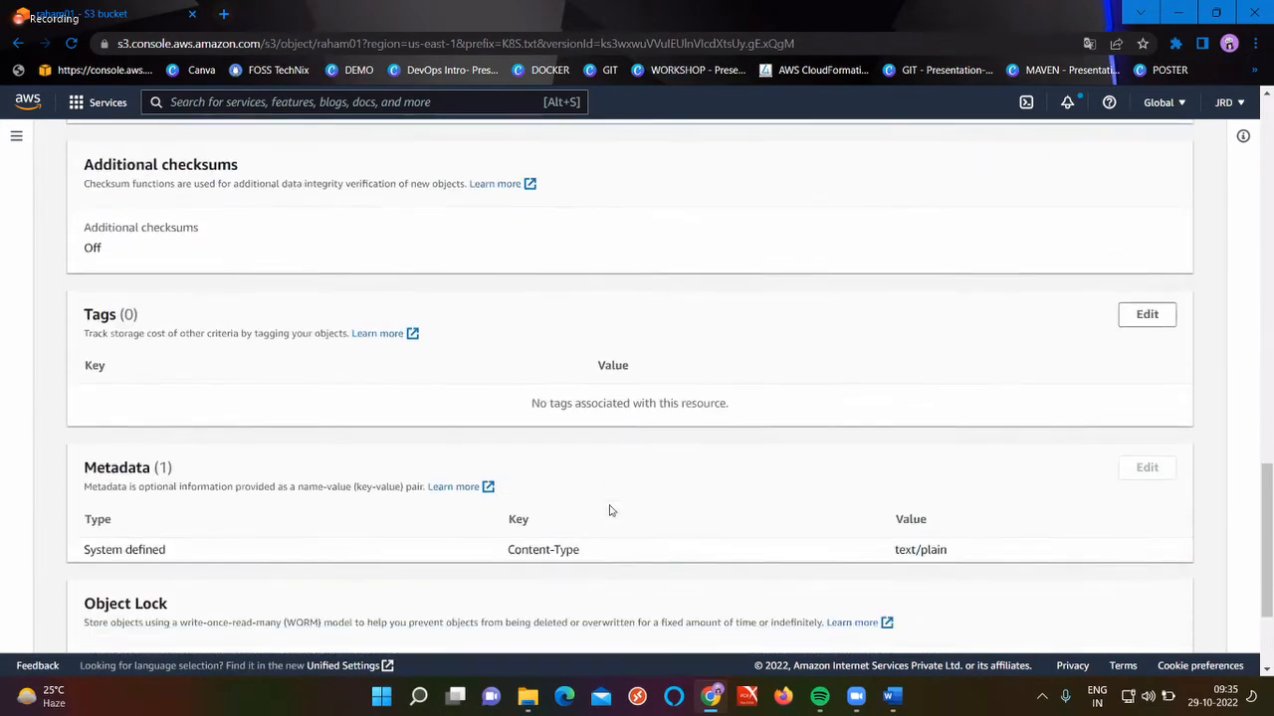
scroll(610, 510, "up", 15)
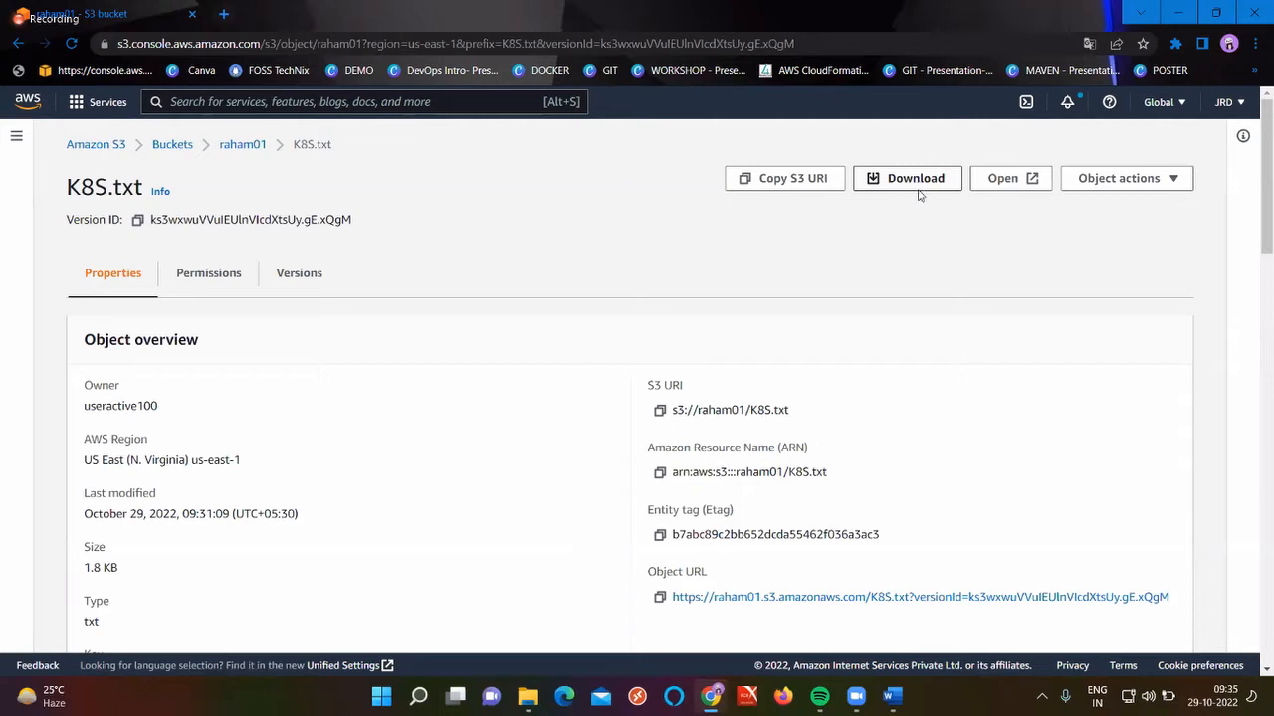
scroll(899, 426, "down", 2)
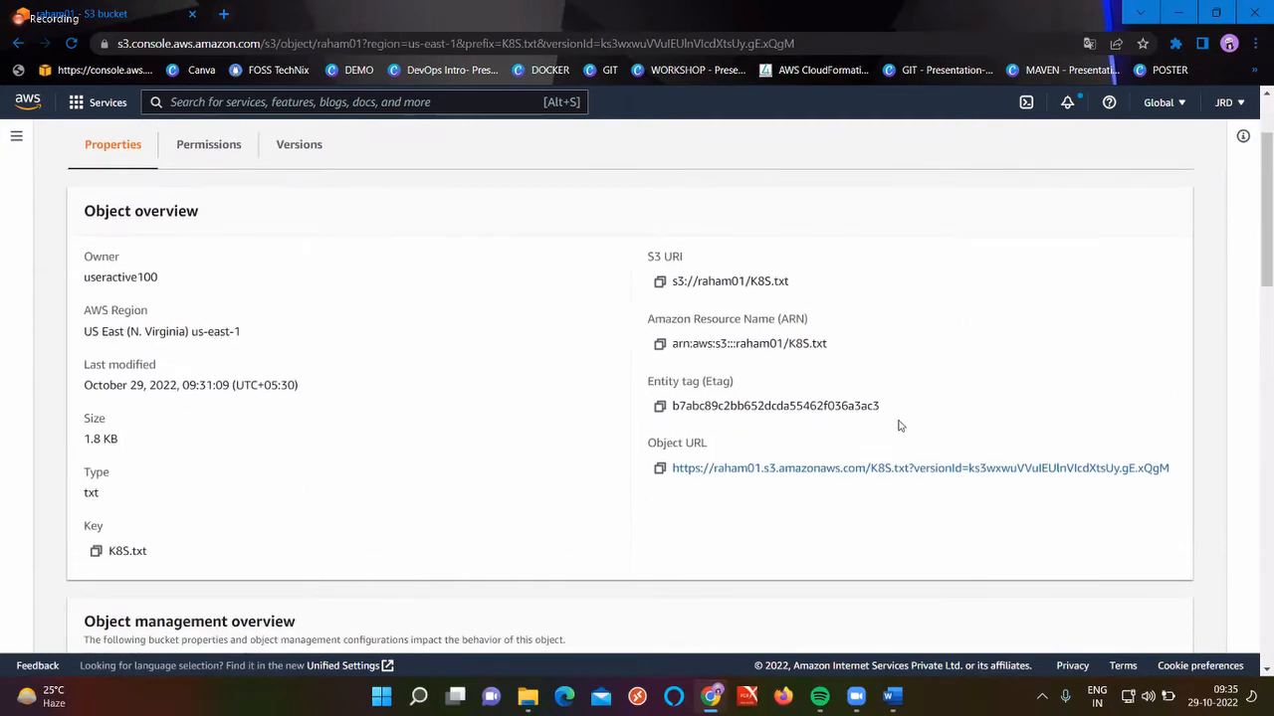
left_click(845, 471)
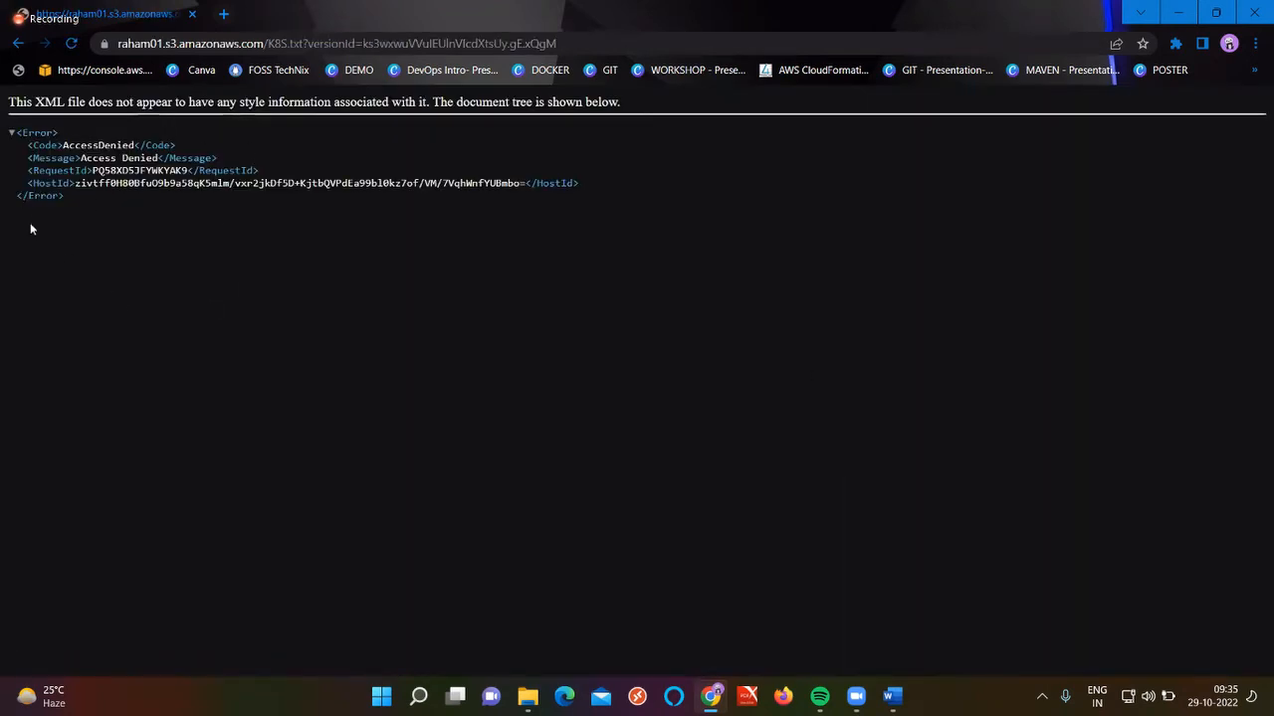
left_click(18, 44)
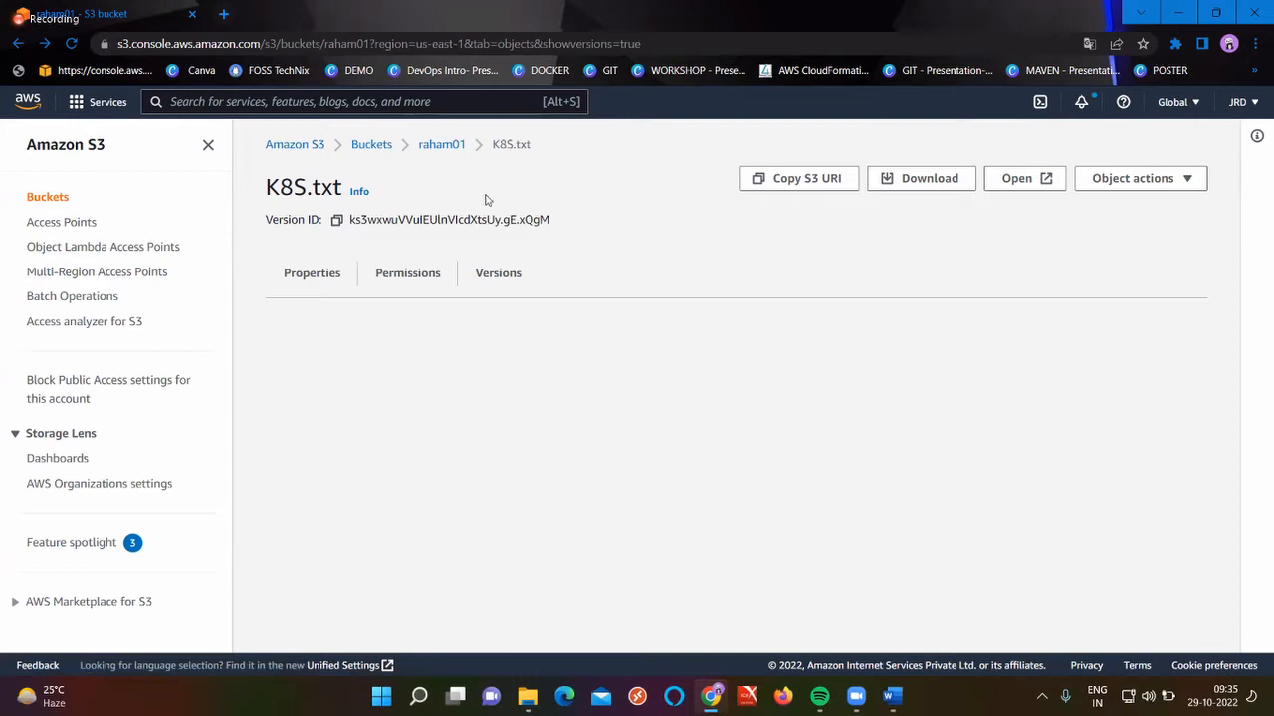
left_click(432, 145)
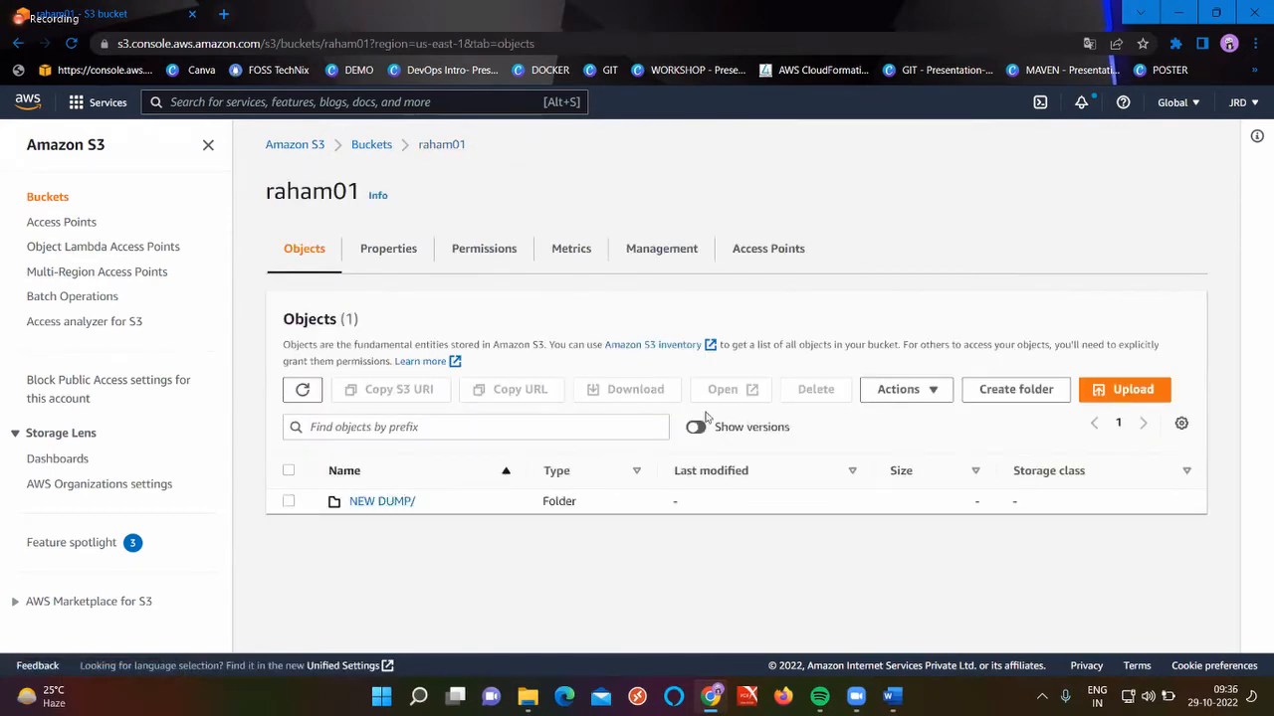
With versions shown, permanently delete the 1.8 KB K8S.txt version, then go to the Buckets list
left_click(696, 428)
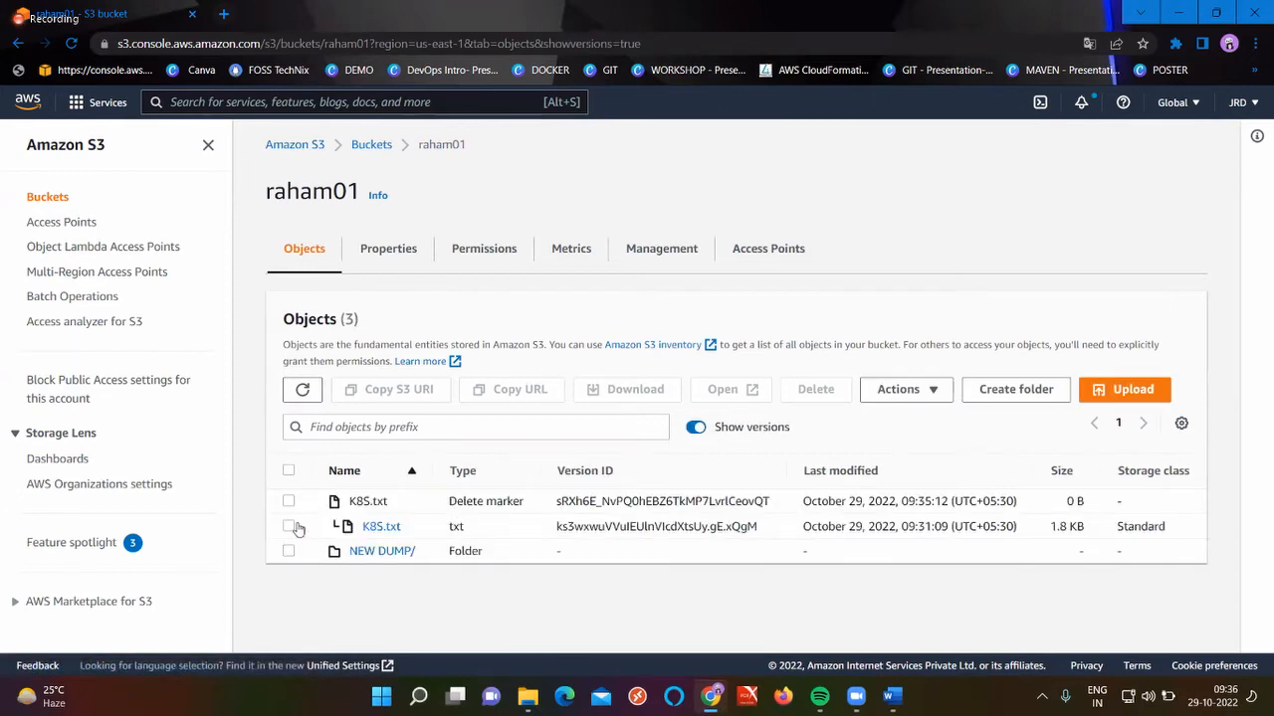
left_click(290, 527)
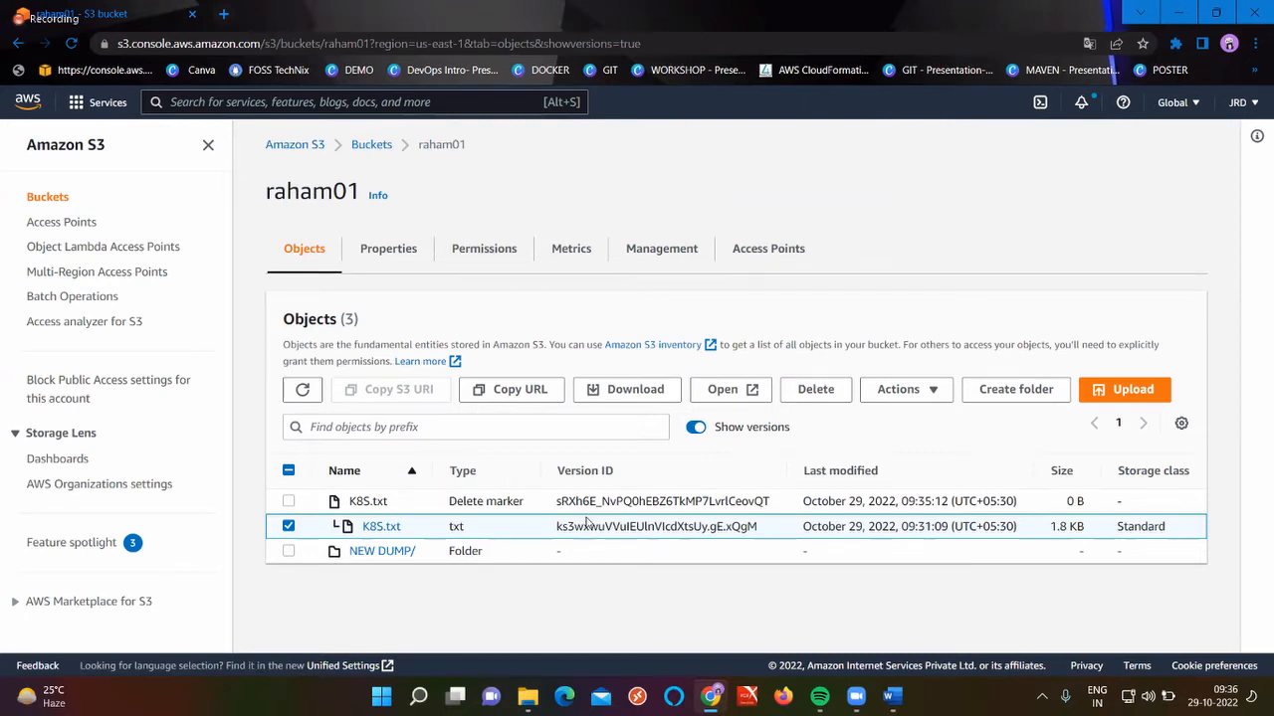
left_click(815, 394)
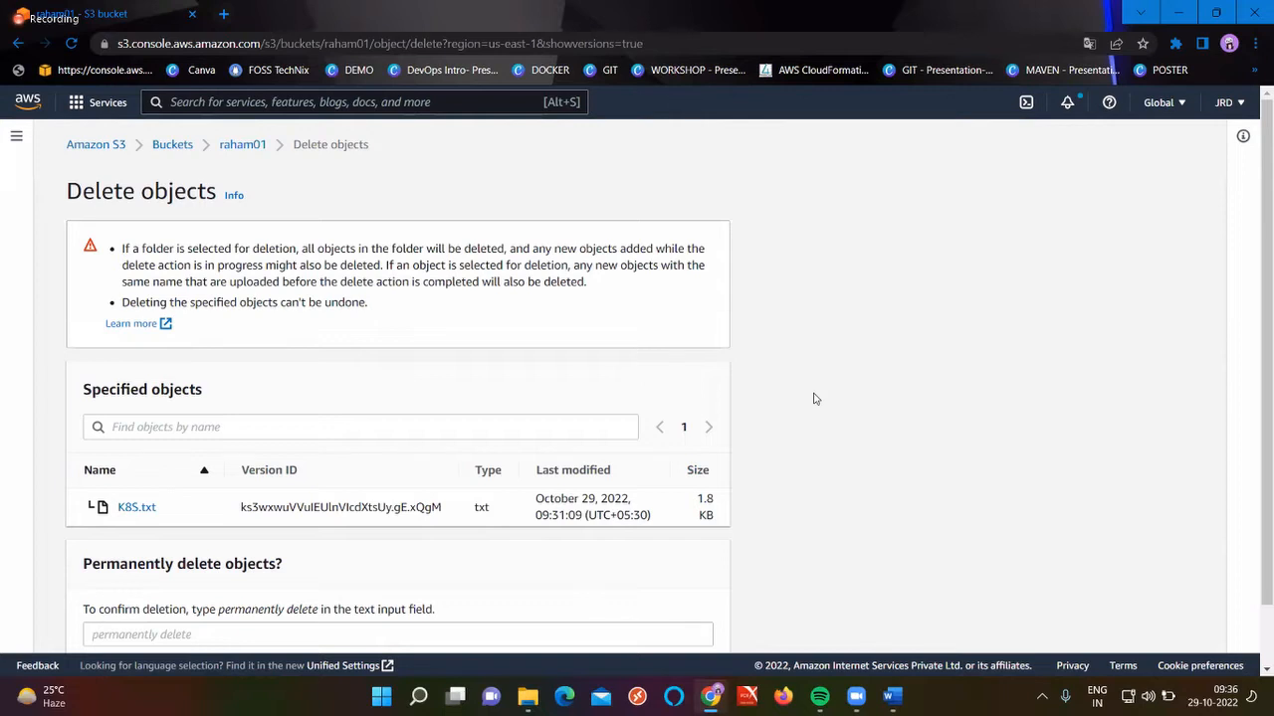
scroll(531, 431, "down", 1)
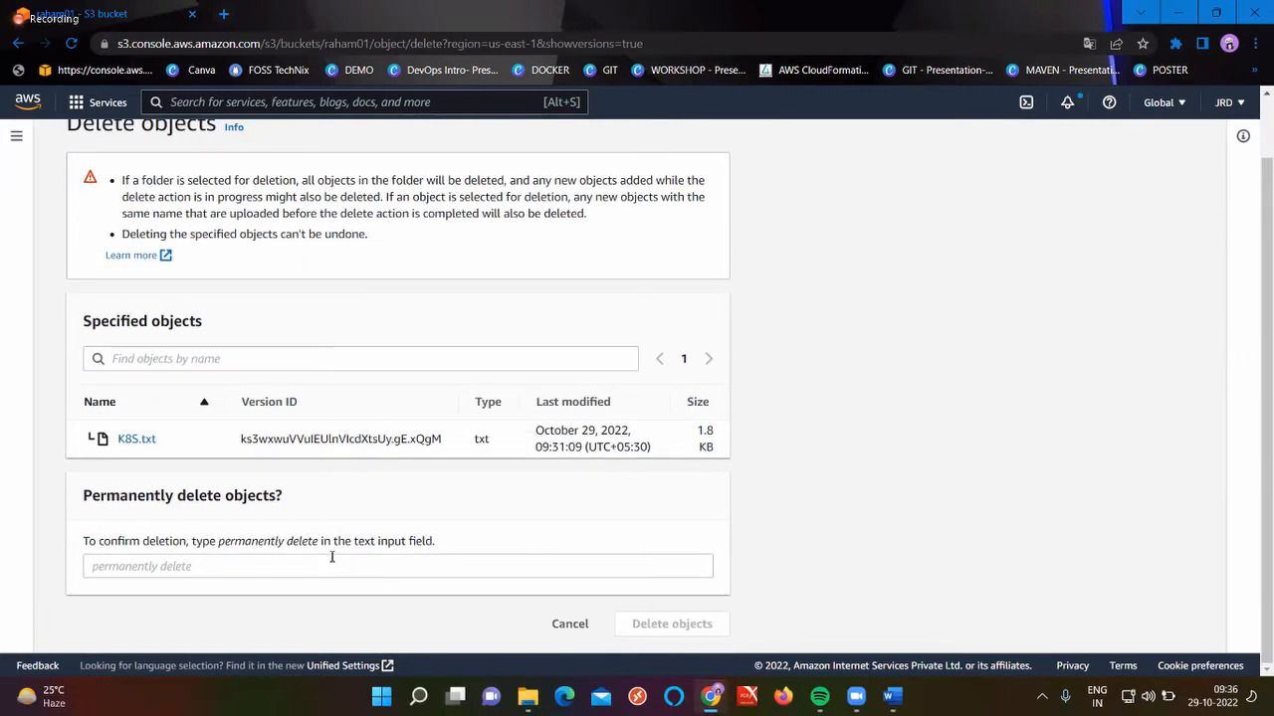
left_click_drag(315, 543, 220, 544)
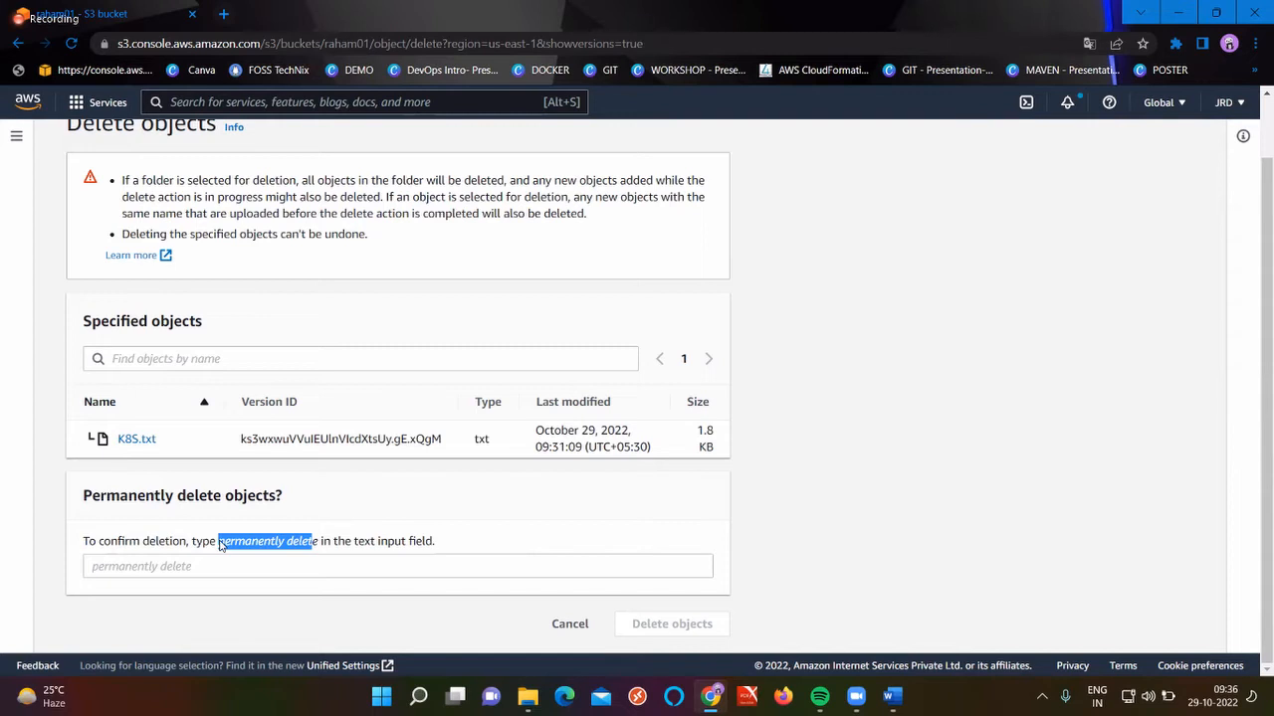
left_click(205, 560)
type("permanently delet")
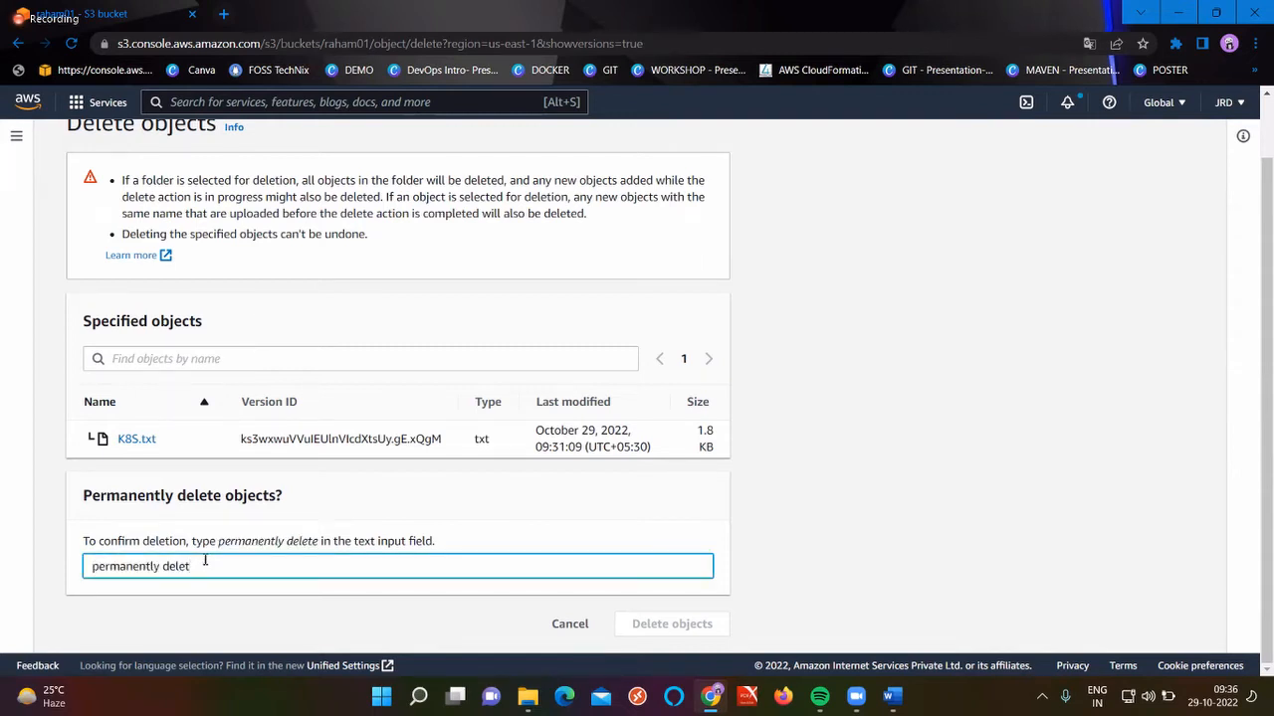
type("e")
left_click(667, 625)
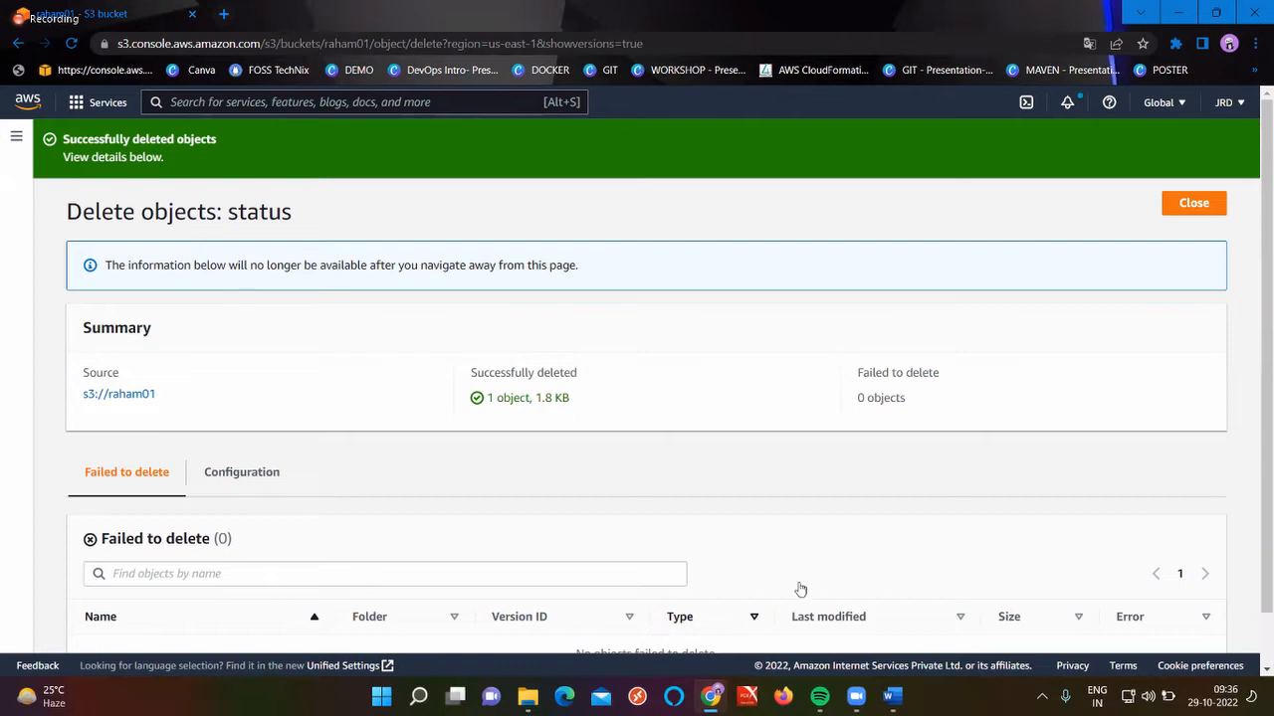
left_click(1194, 204)
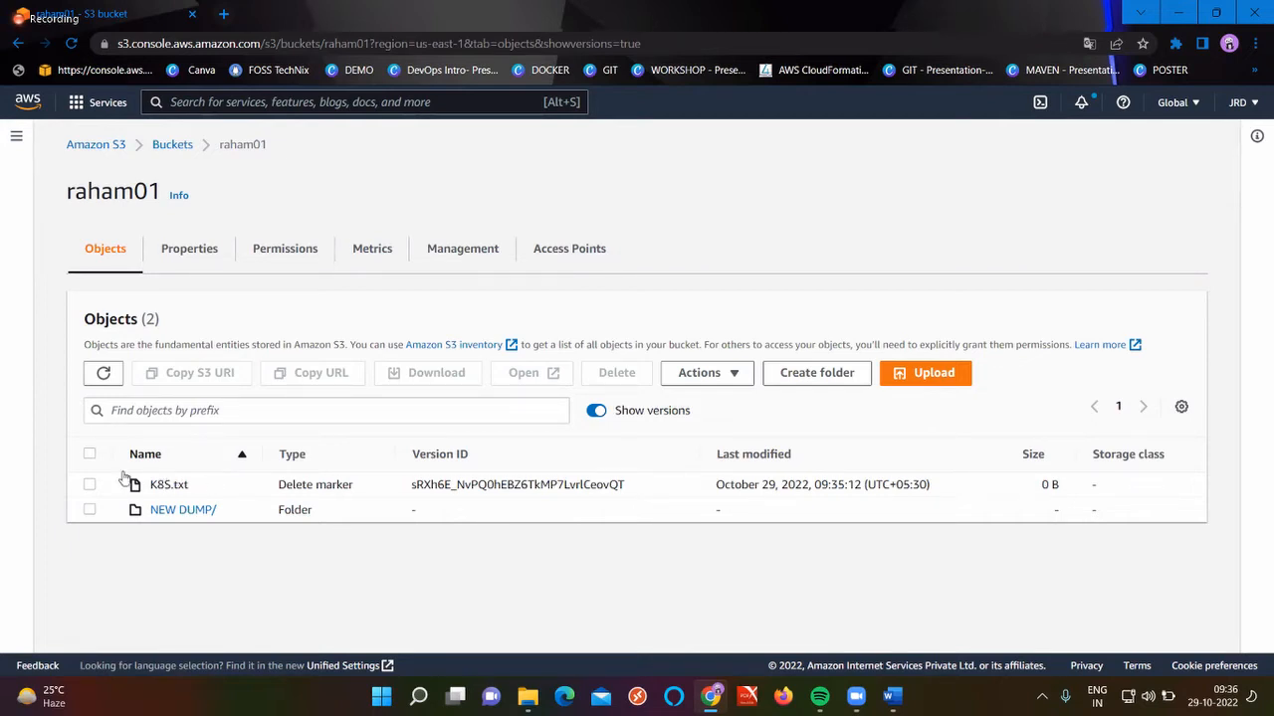
left_click(179, 149)
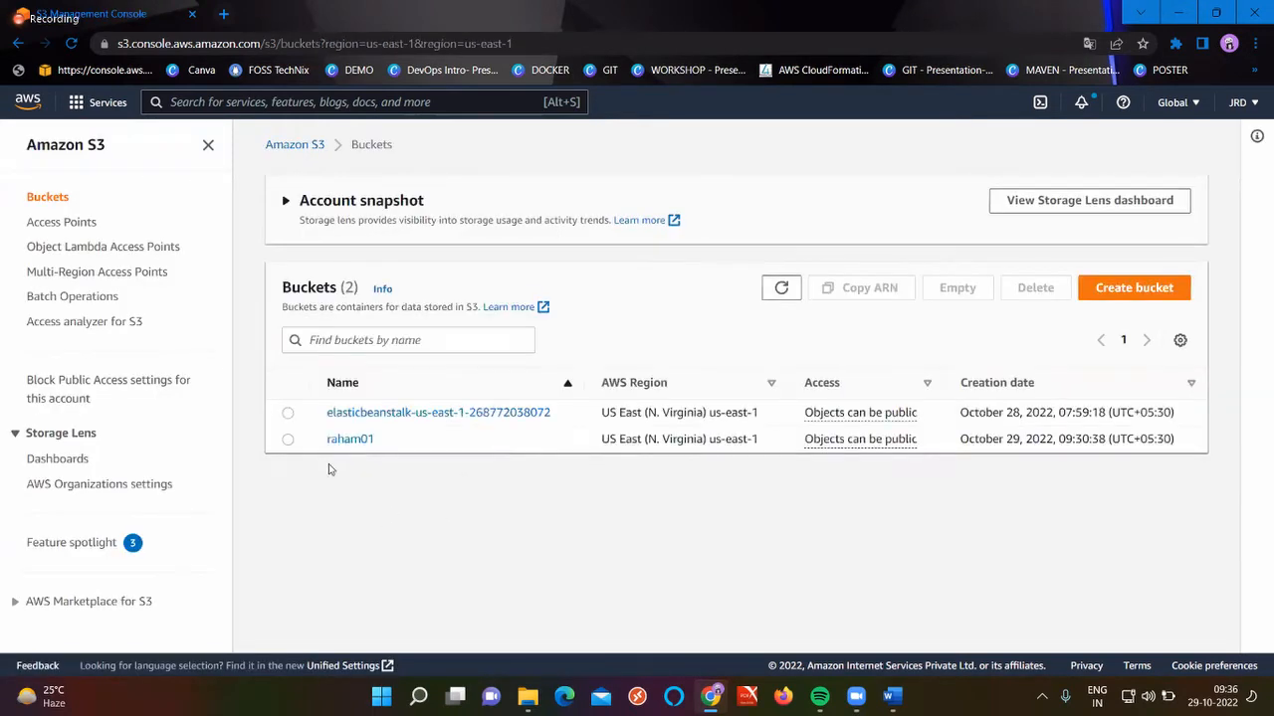
Upload the 240.2 KB DOCKER Word file from the NEW DUMP folder into raham01
left_click(334, 441)
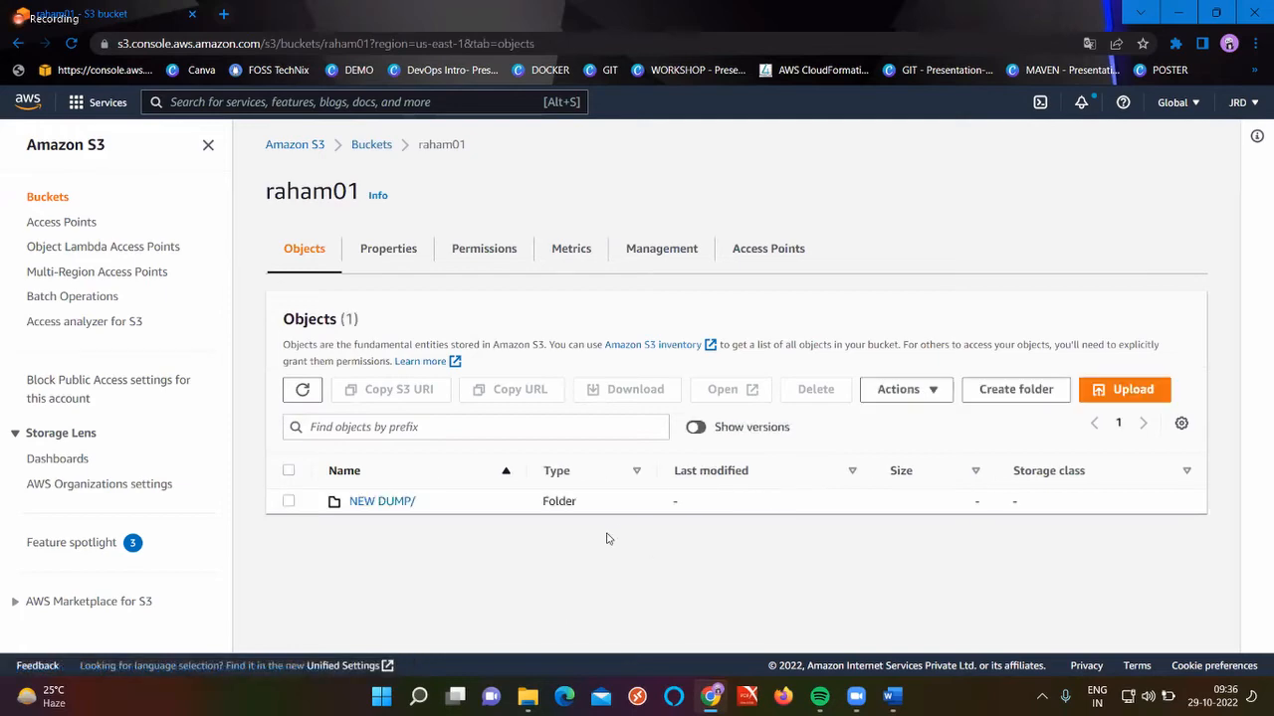
left_click(1127, 394)
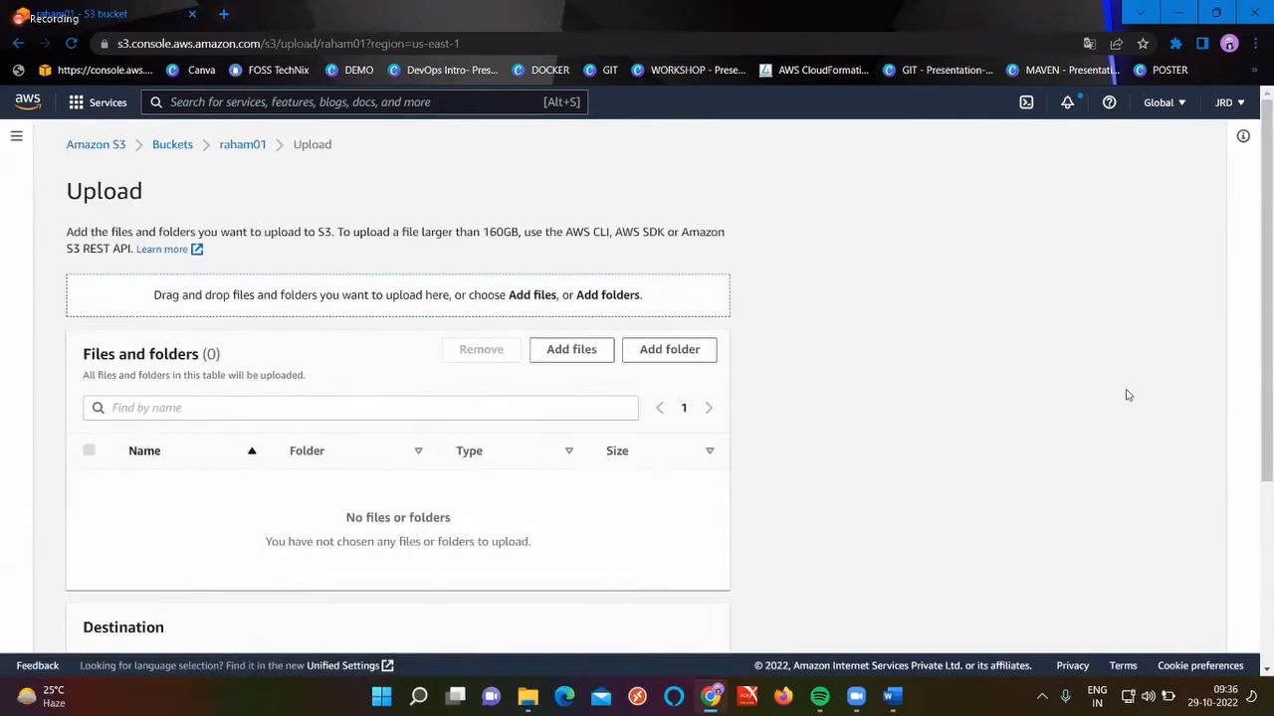
left_click(600, 349)
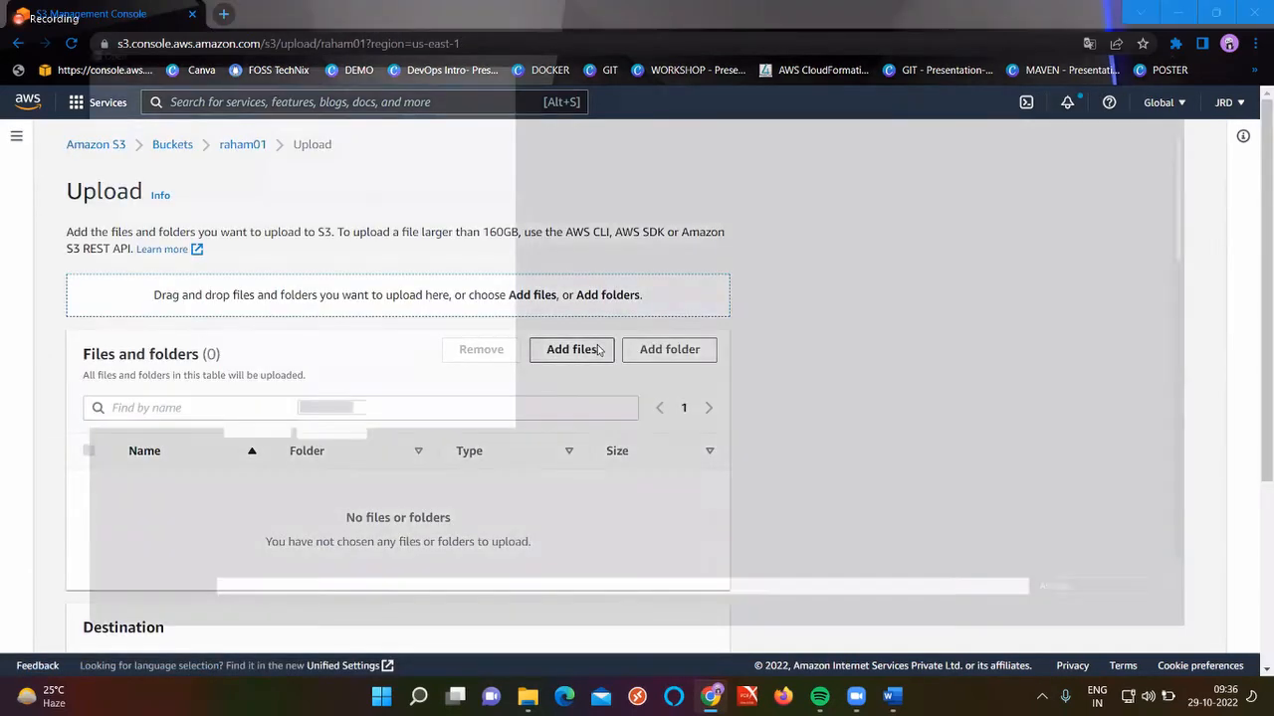
left_click(346, 438)
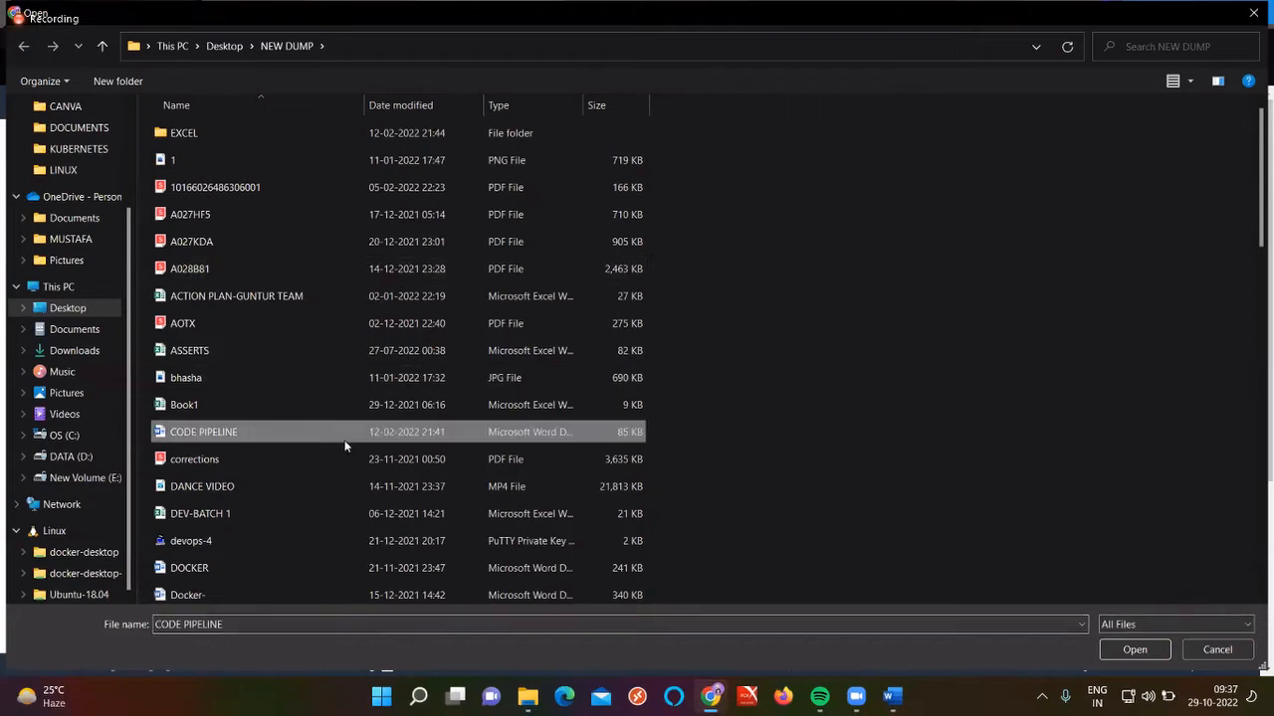
left_click(209, 575)
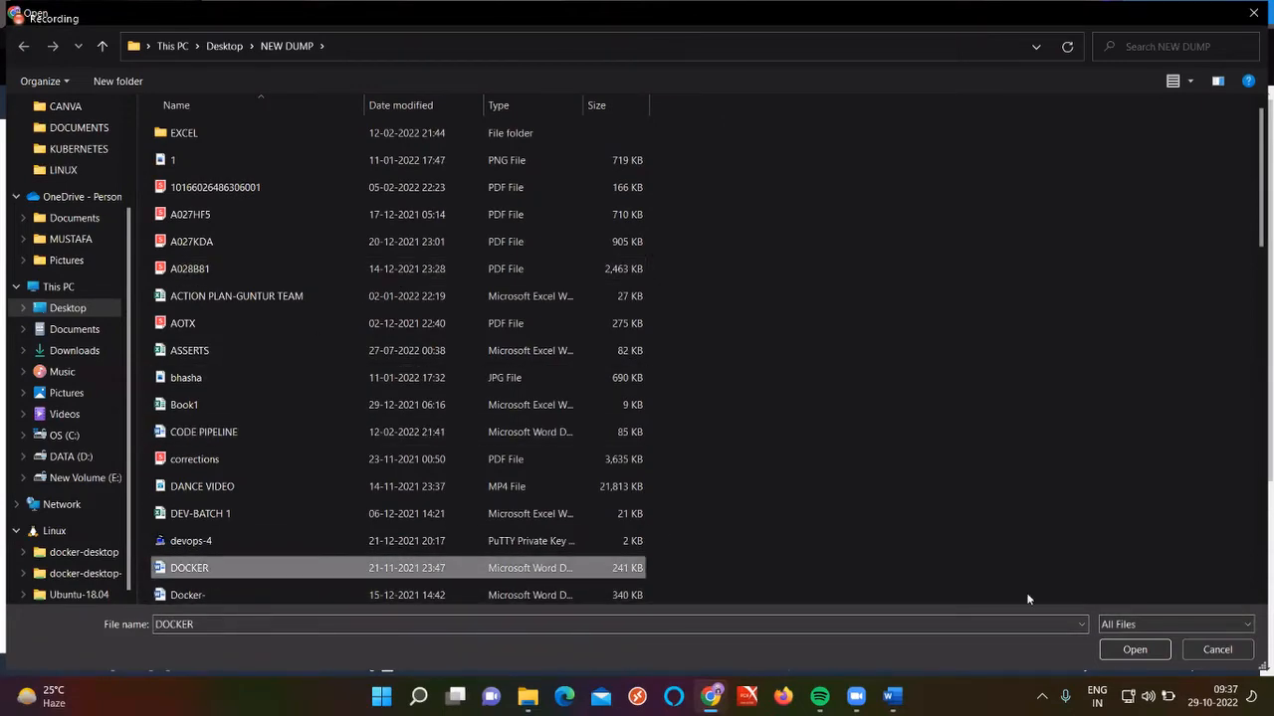
left_click(1134, 649)
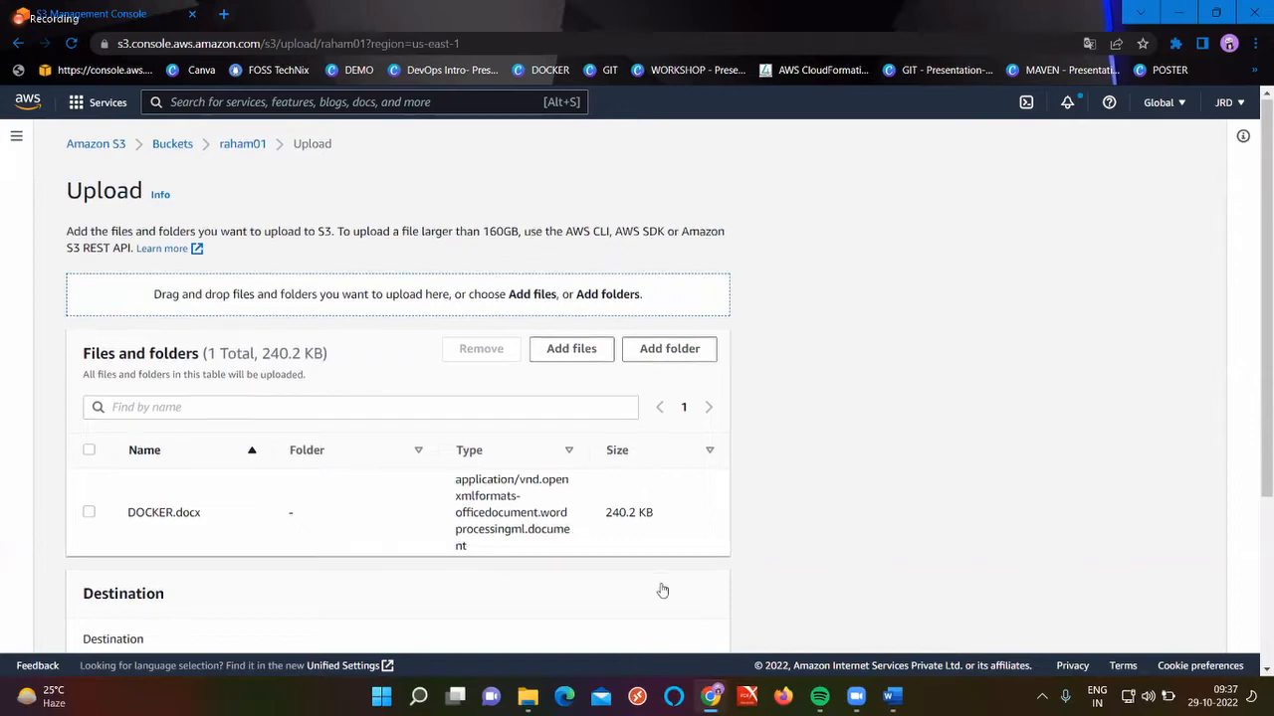
scroll(687, 617, "down", 5)
left_click(691, 624)
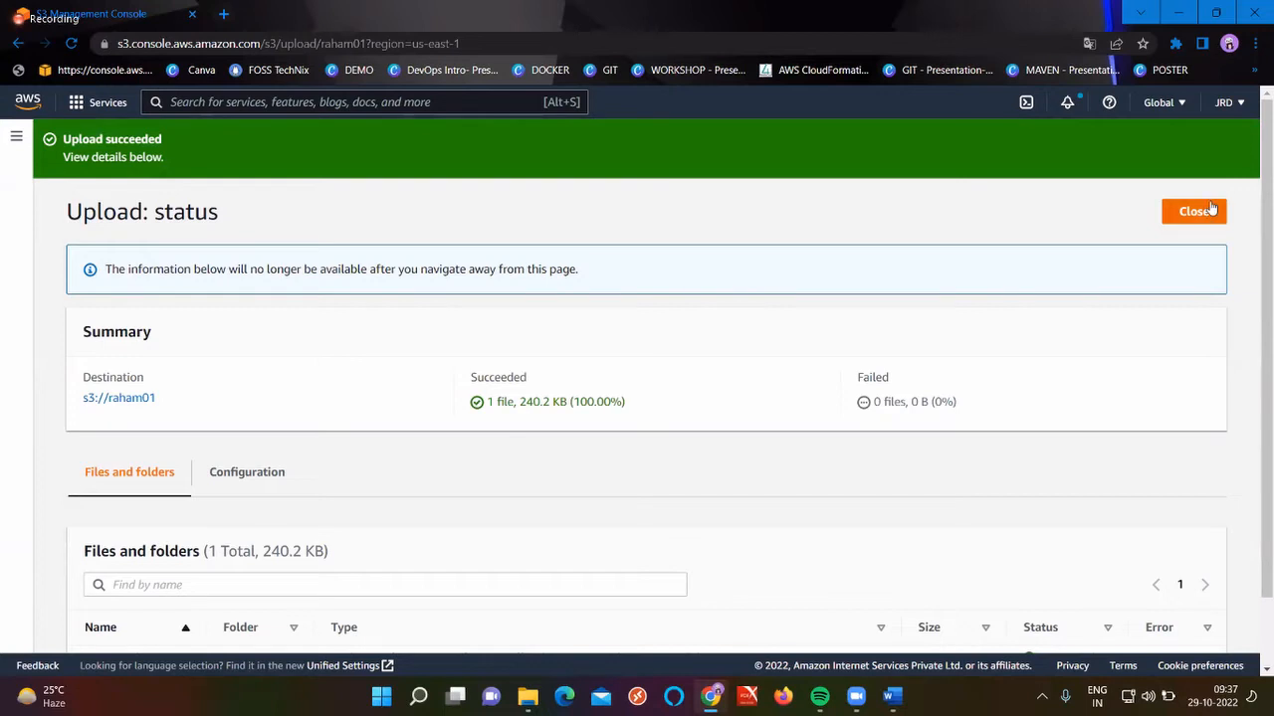
left_click(1194, 211)
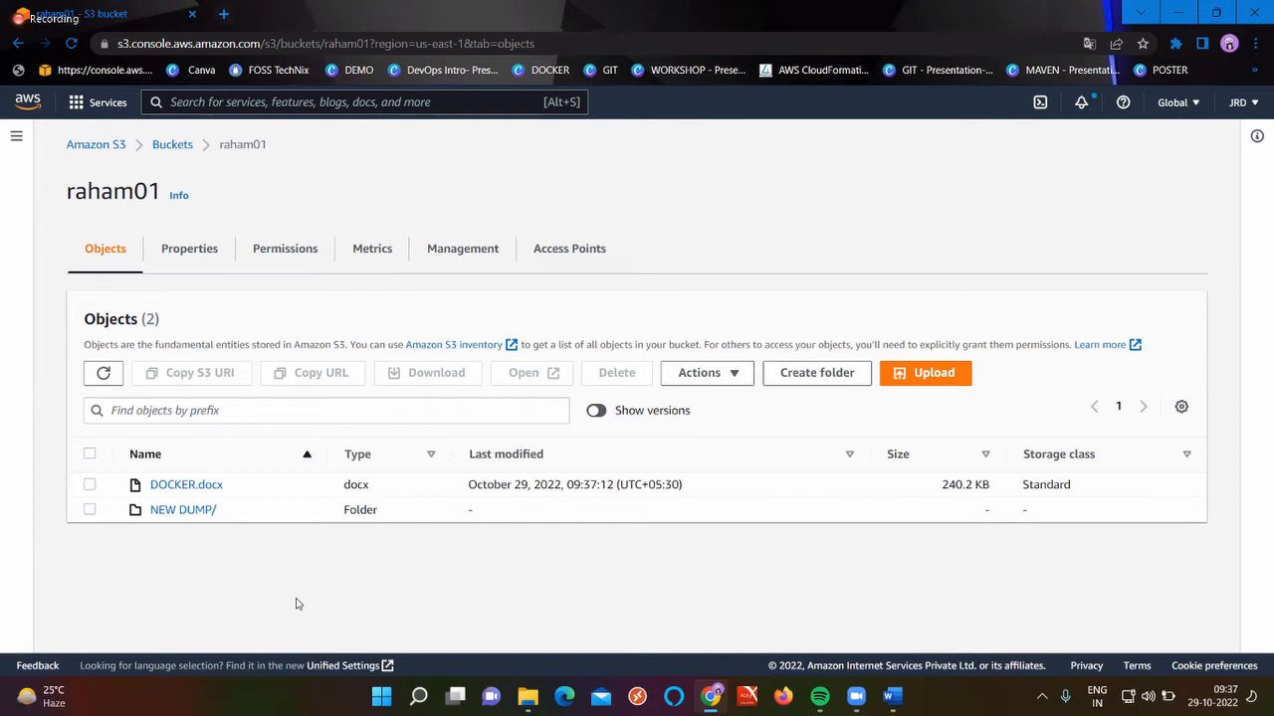
Select DOCKER.docx and open its Rename object page from the Actions menu
left_click(100, 491)
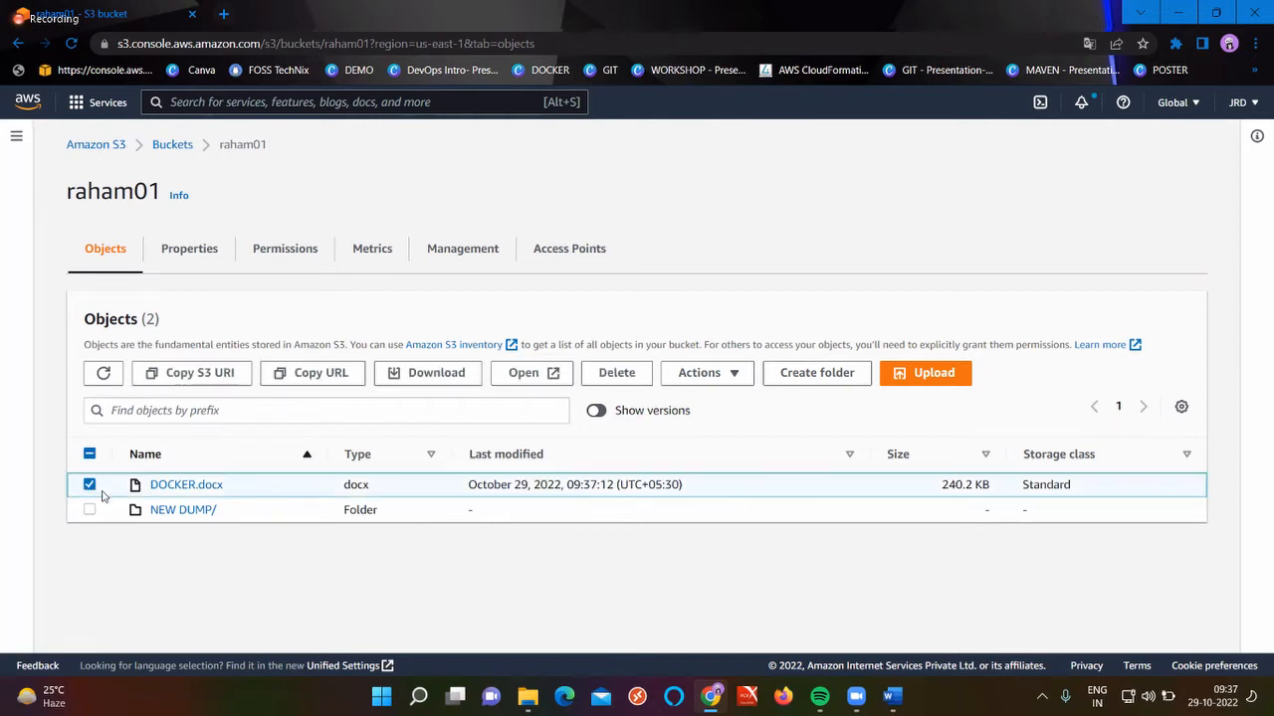
left_click(731, 373)
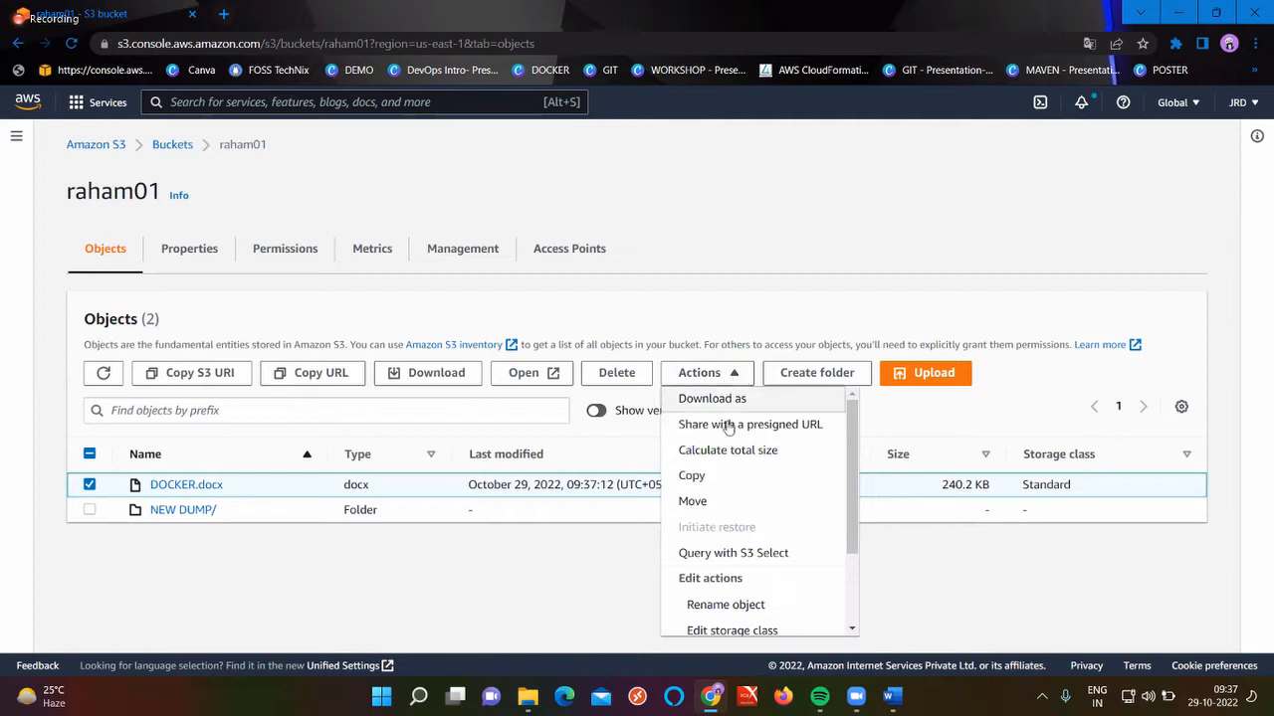
scroll(712, 543, "down", 1)
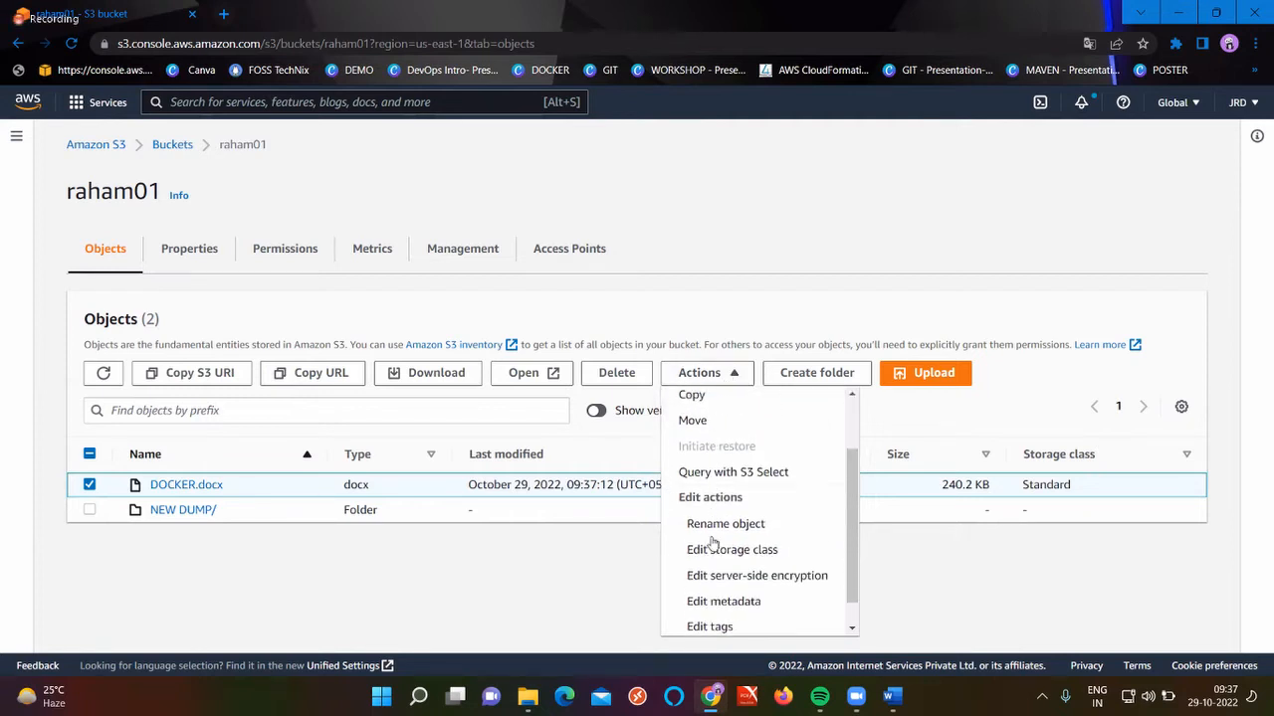
left_click(724, 528)
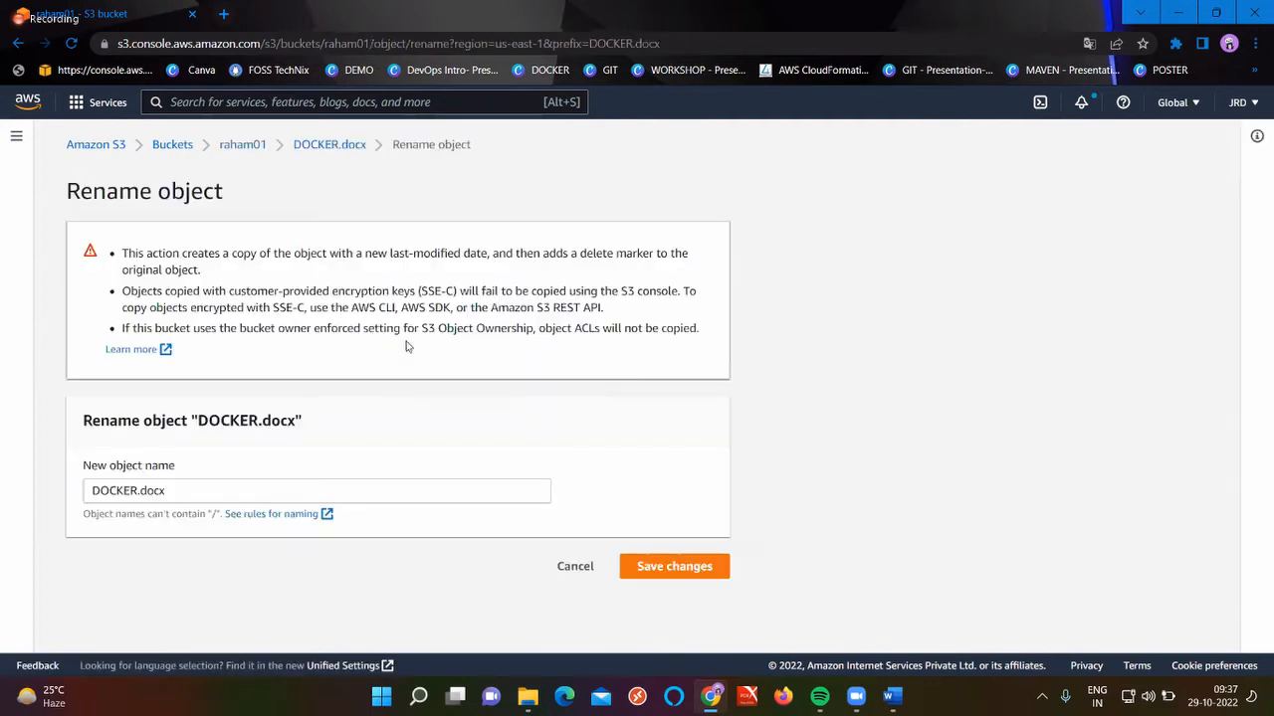
Replace the object name with Raham.Dock and save the change
left_click(177, 489)
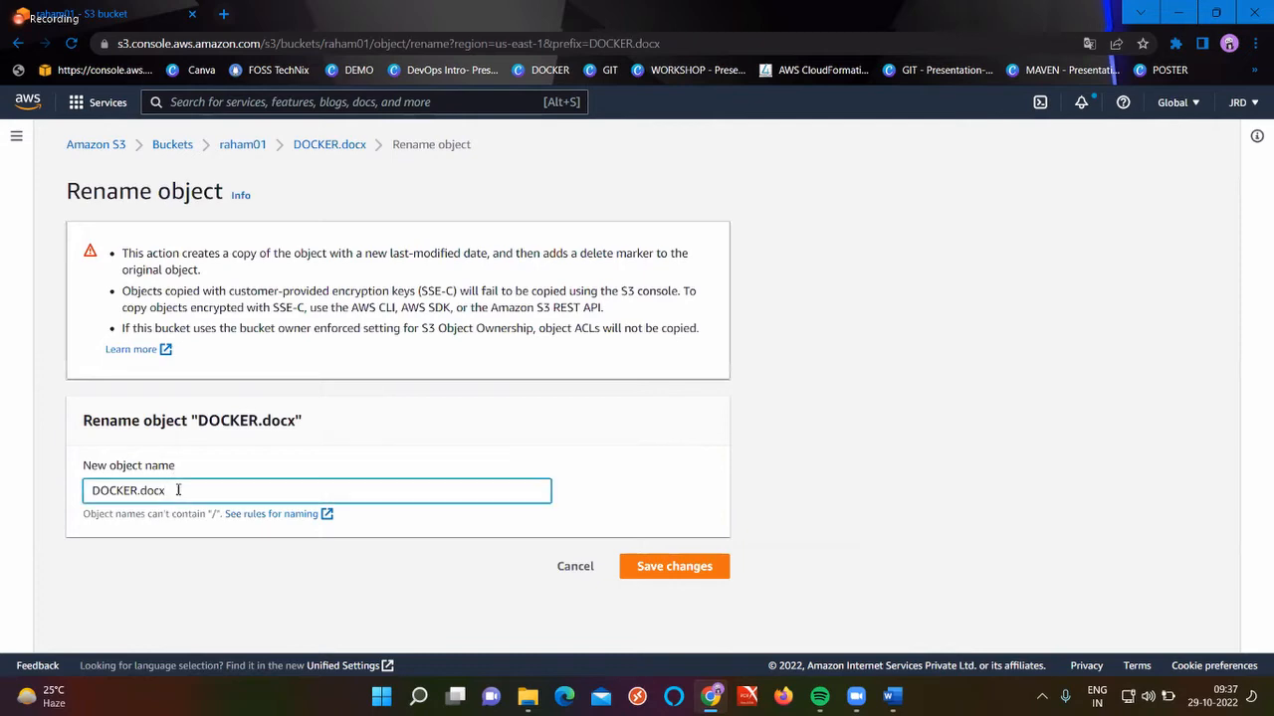
key("ctrl+s")
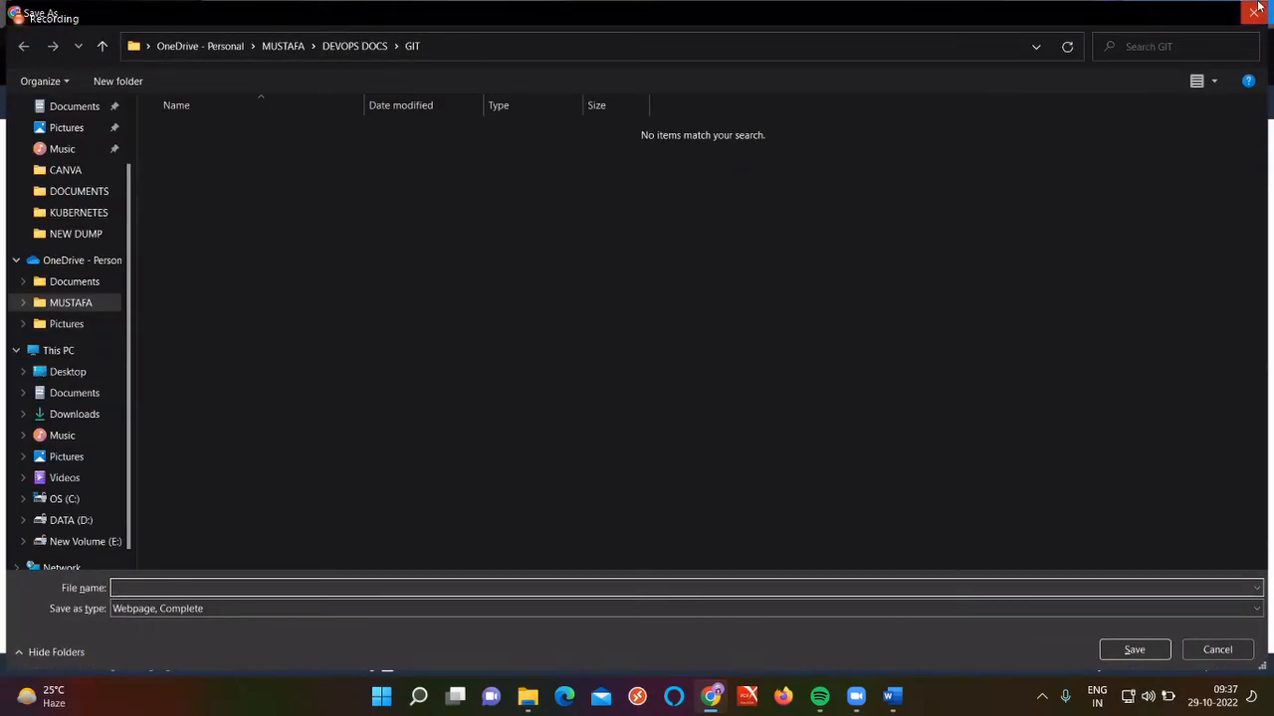
key("Escape")
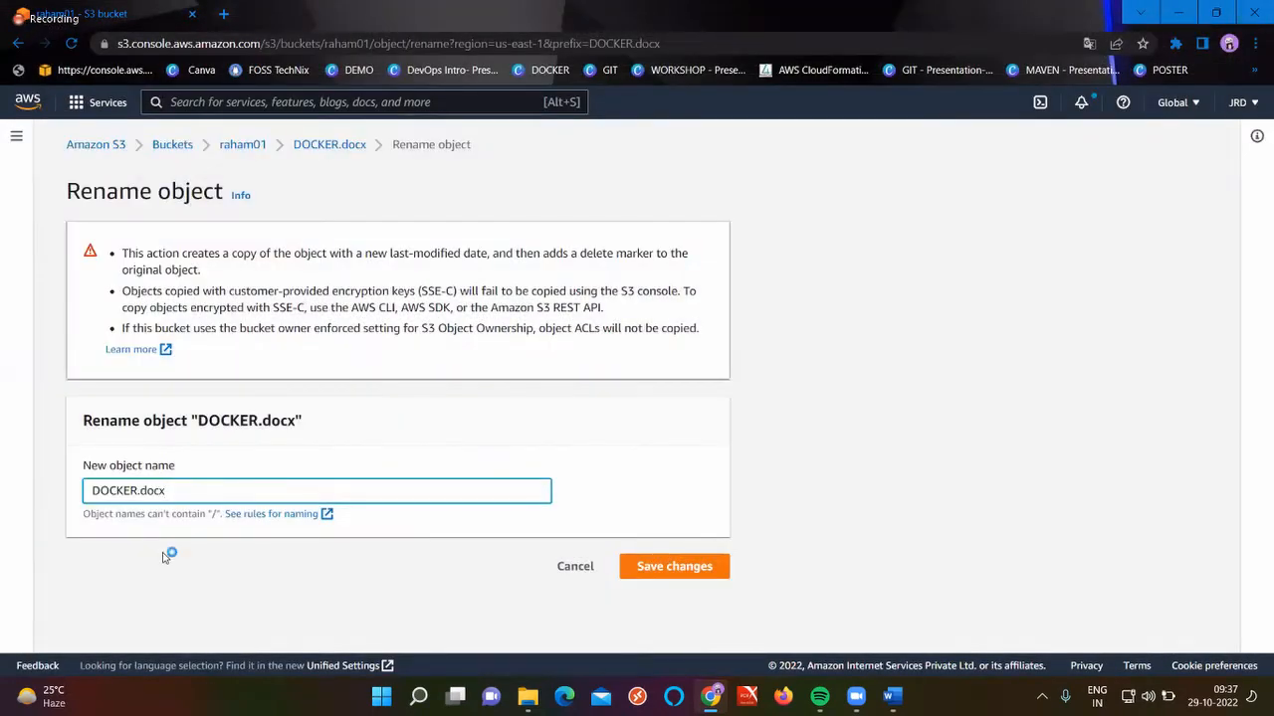
key("ctrl+s")
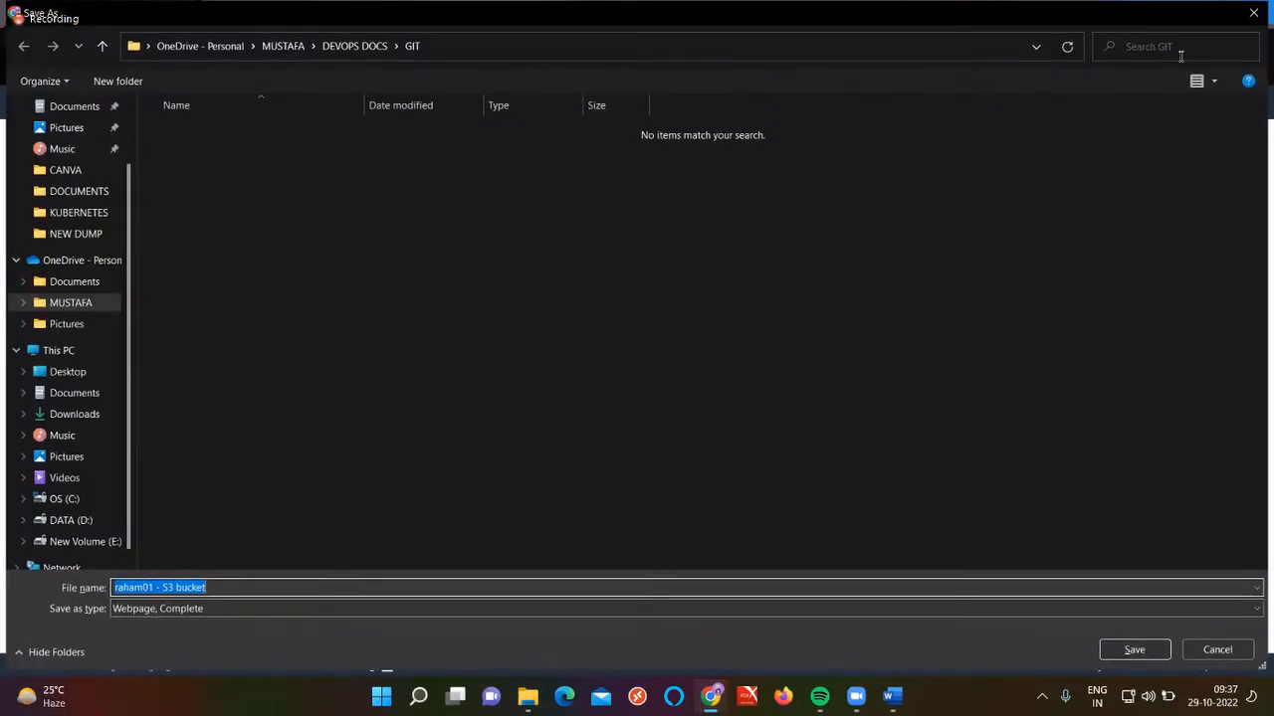
left_click(1251, 19)
key("ctrl+a")
key("BackSpace")
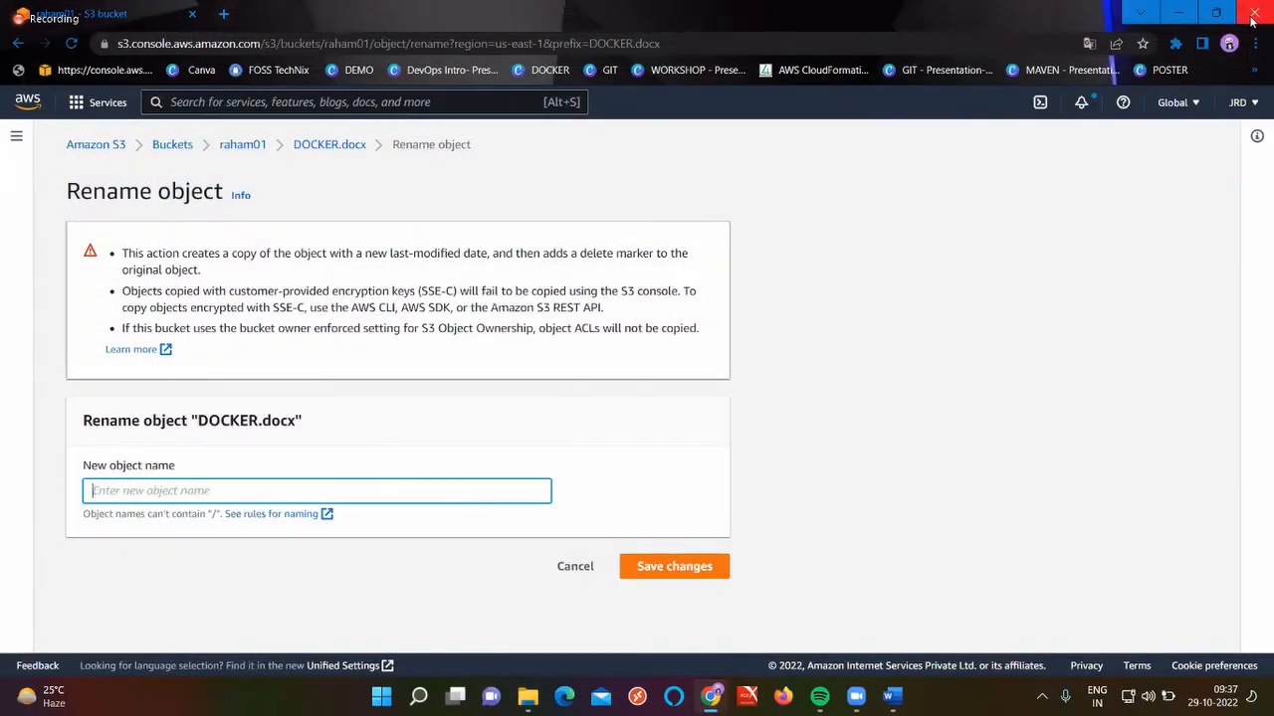
type("Raham")
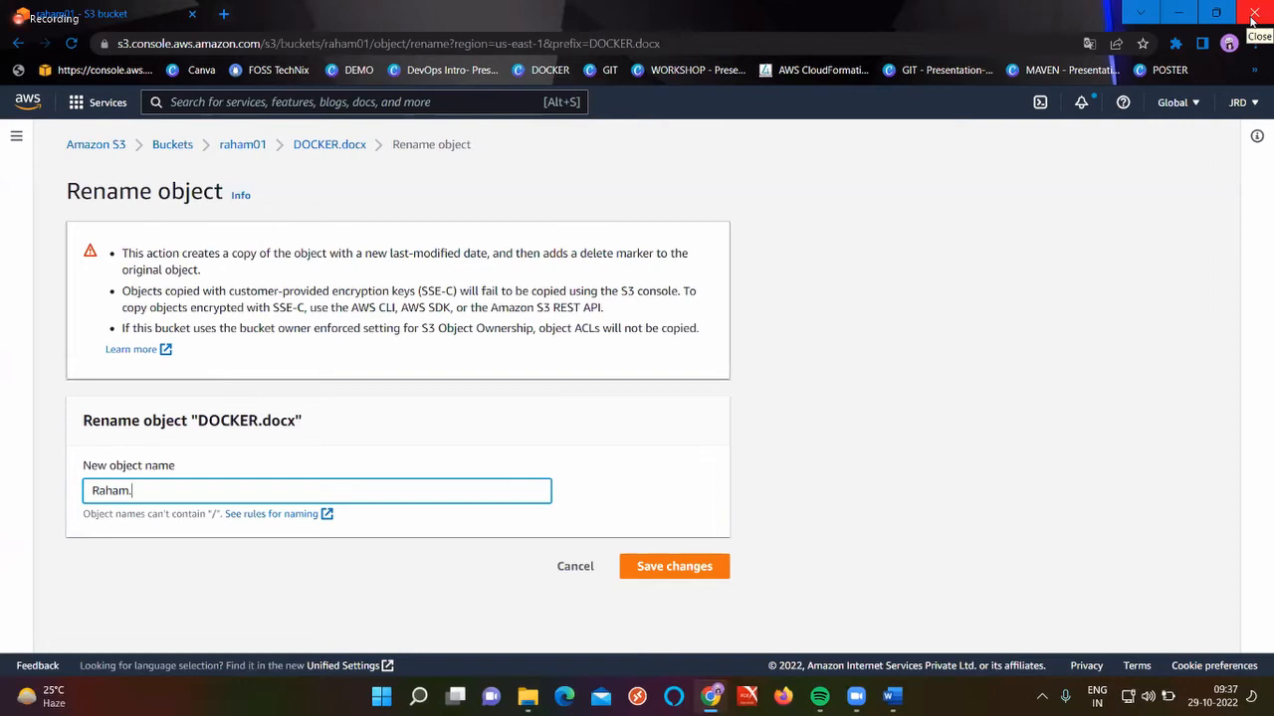
type(".Dock")
left_click(677, 571)
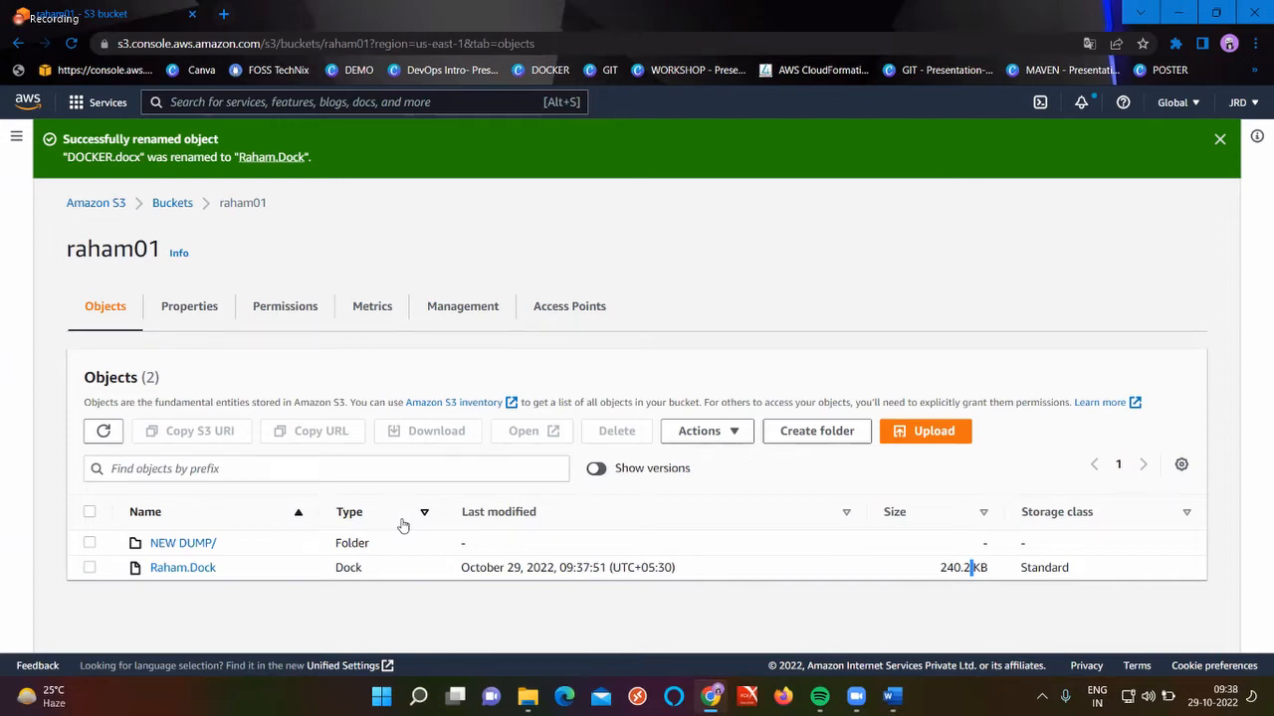
left_click(88, 542)
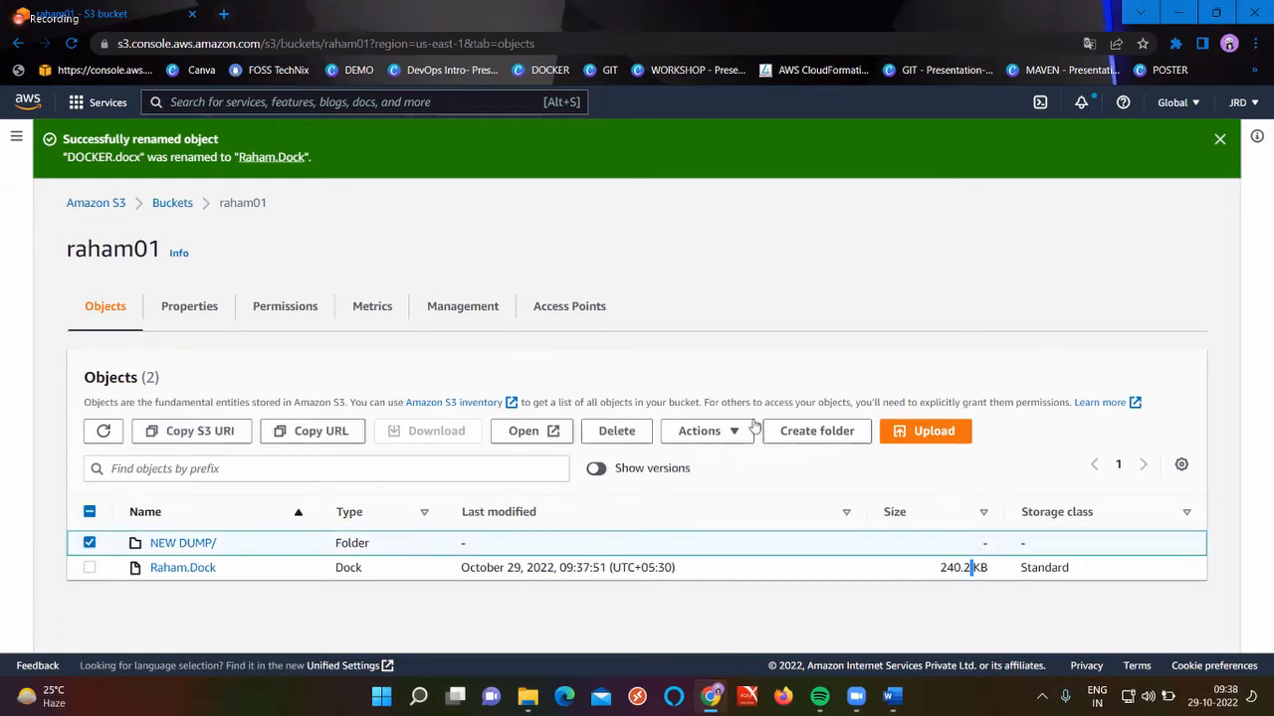
left_click(699, 431)
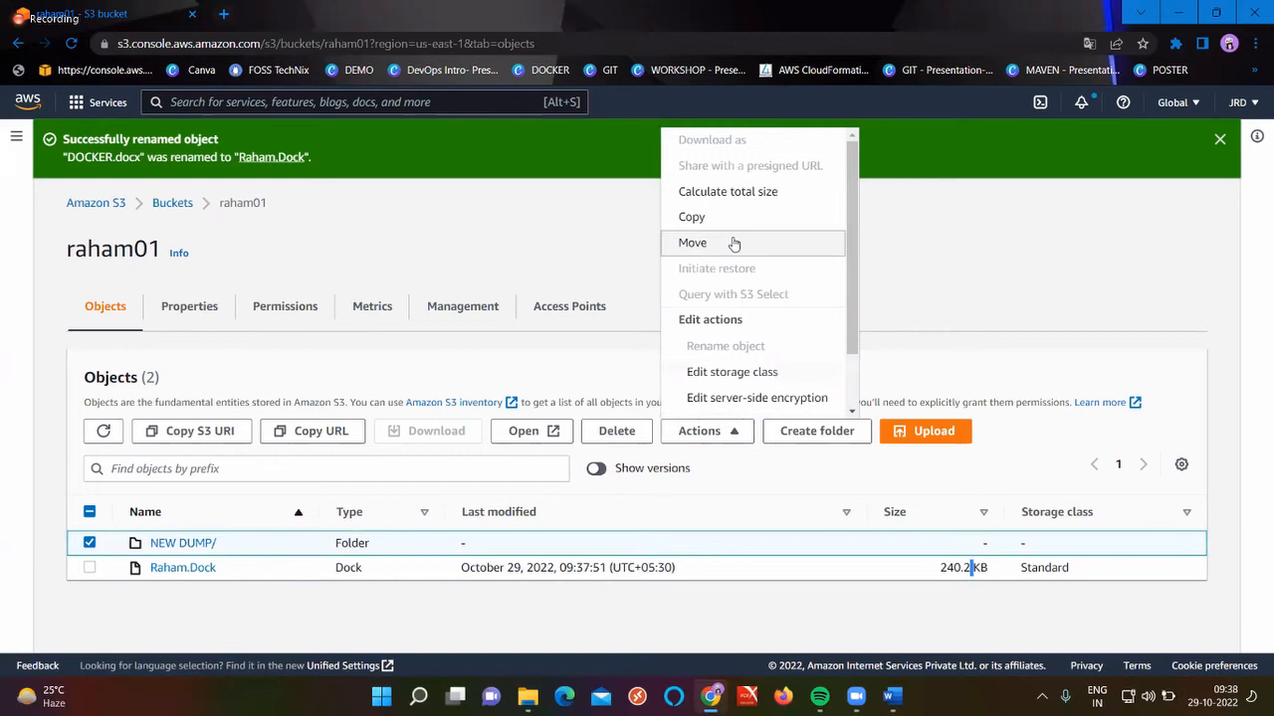
left_click(726, 193)
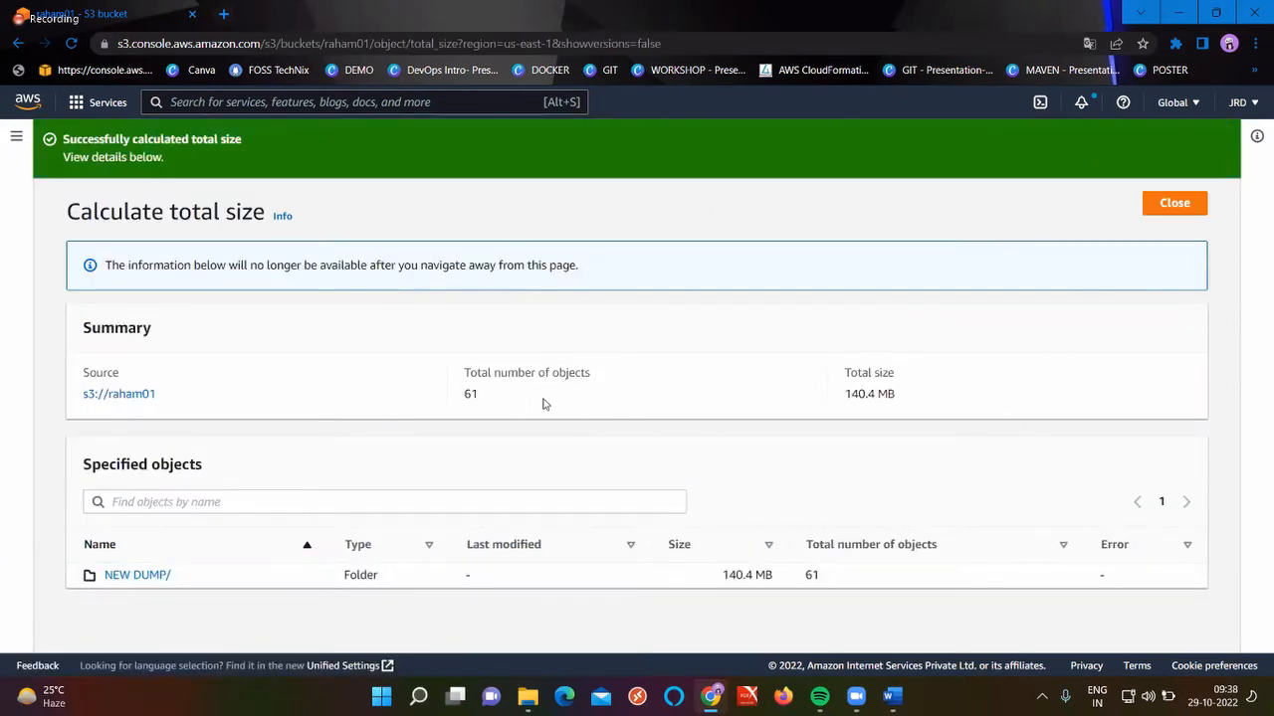
double_click(471, 394)
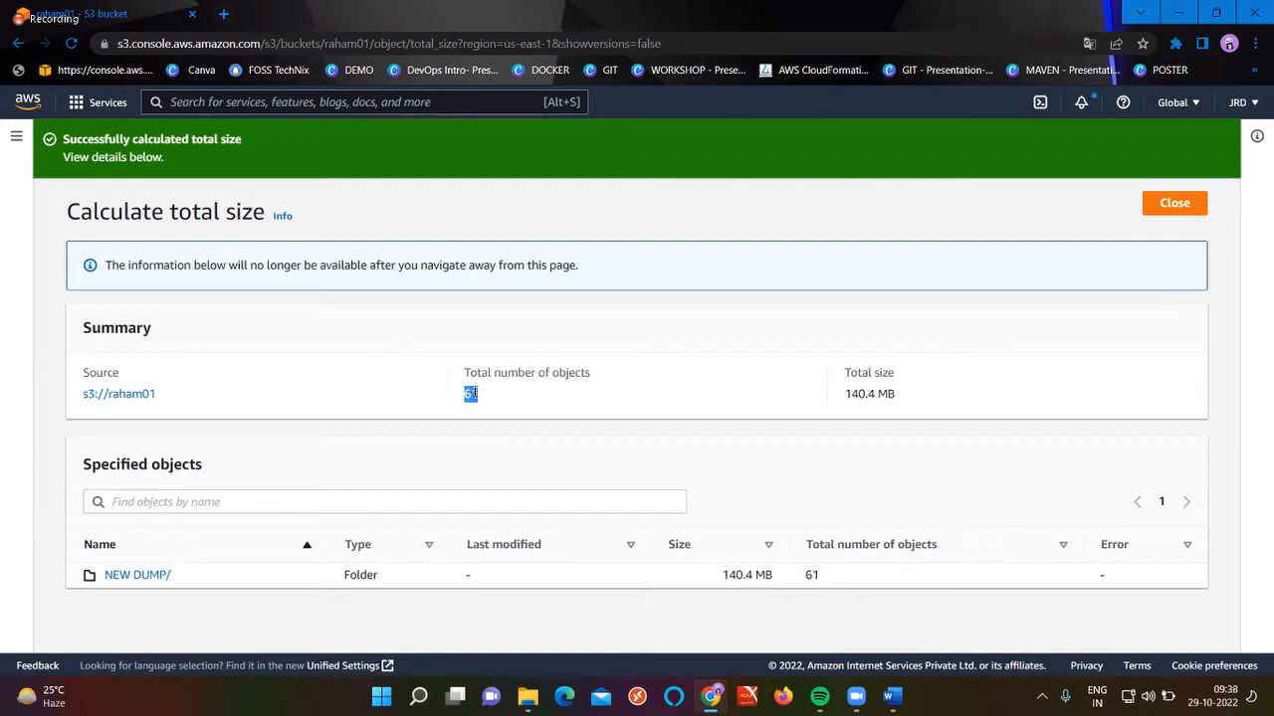
double_click(872, 394)
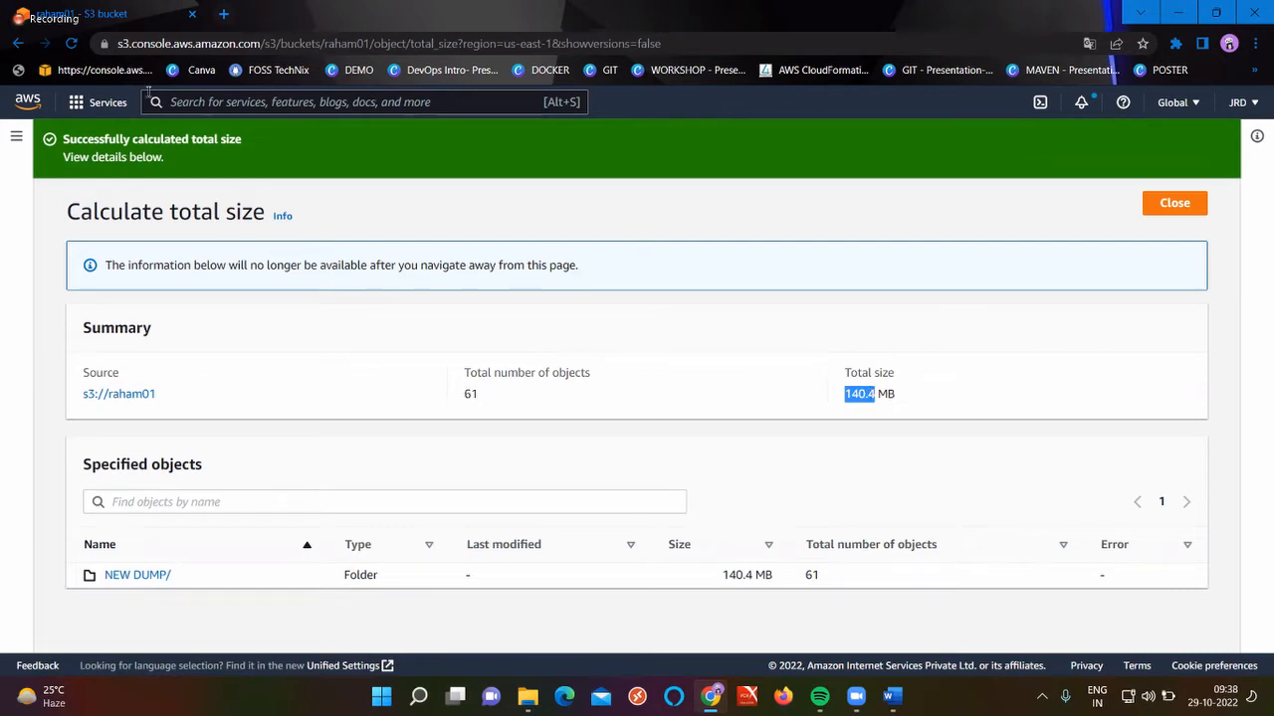
left_click(18, 43)
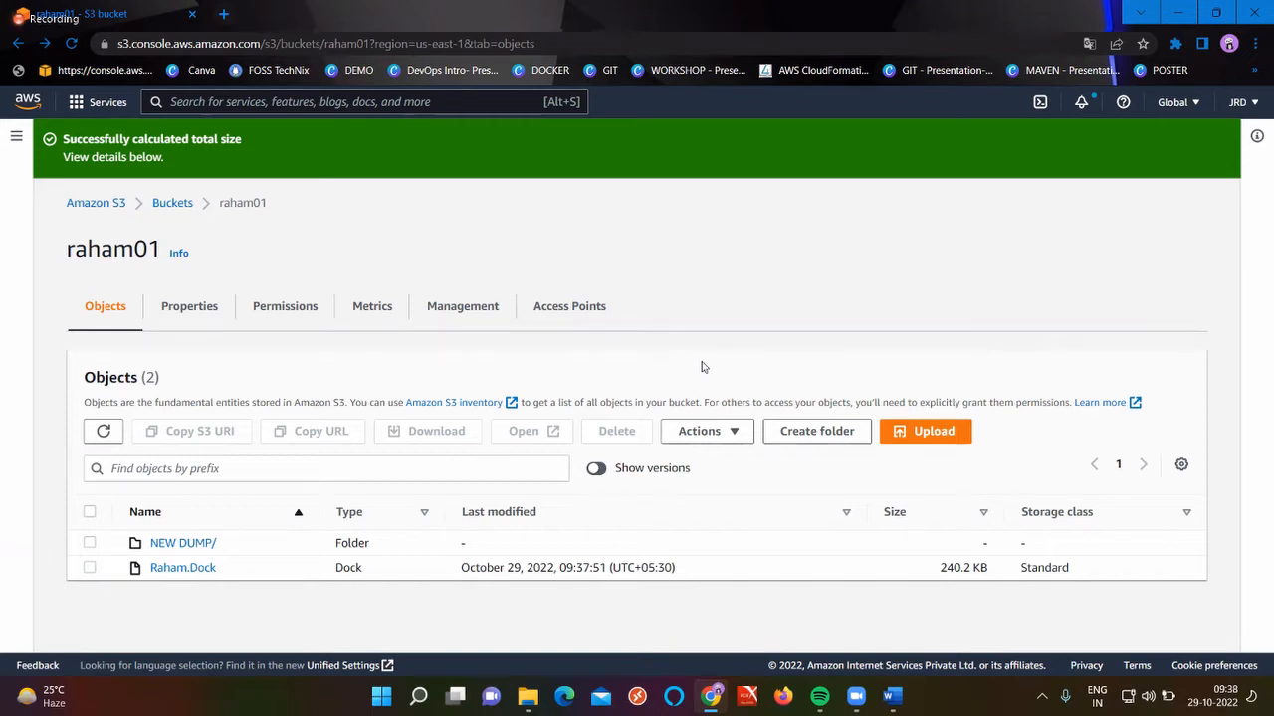
left_click(184, 543)
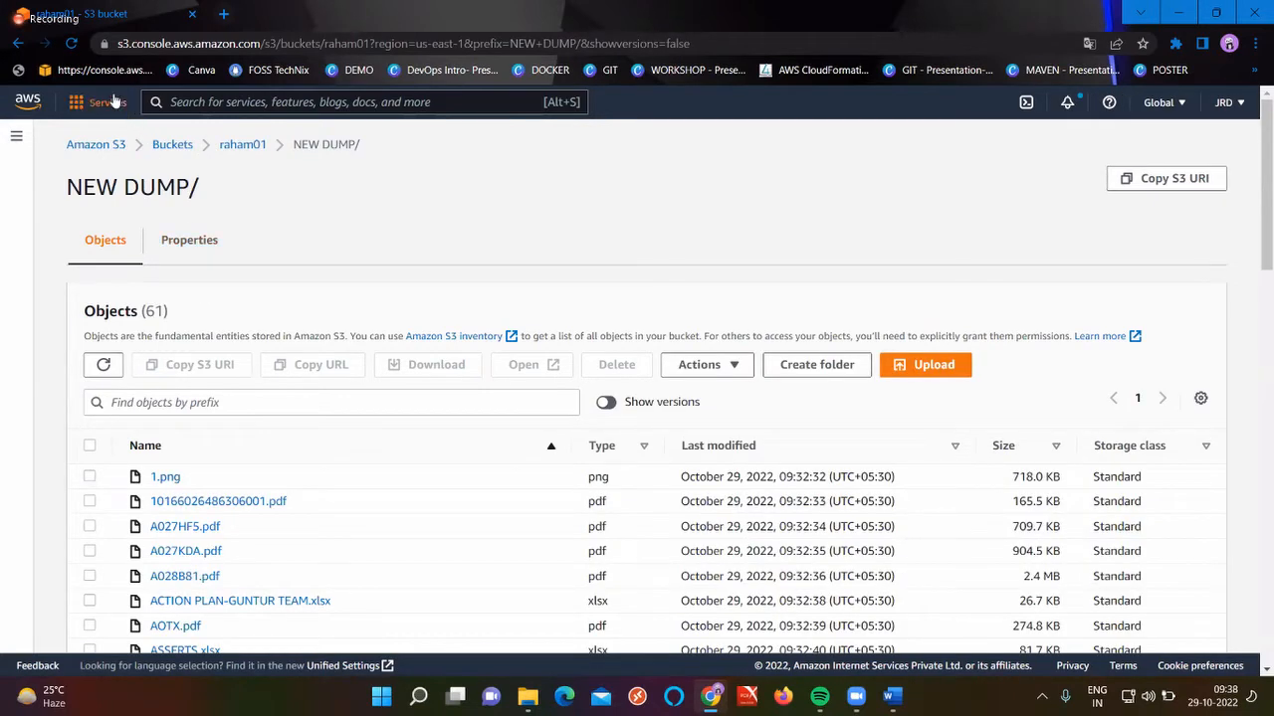
left_click(19, 42)
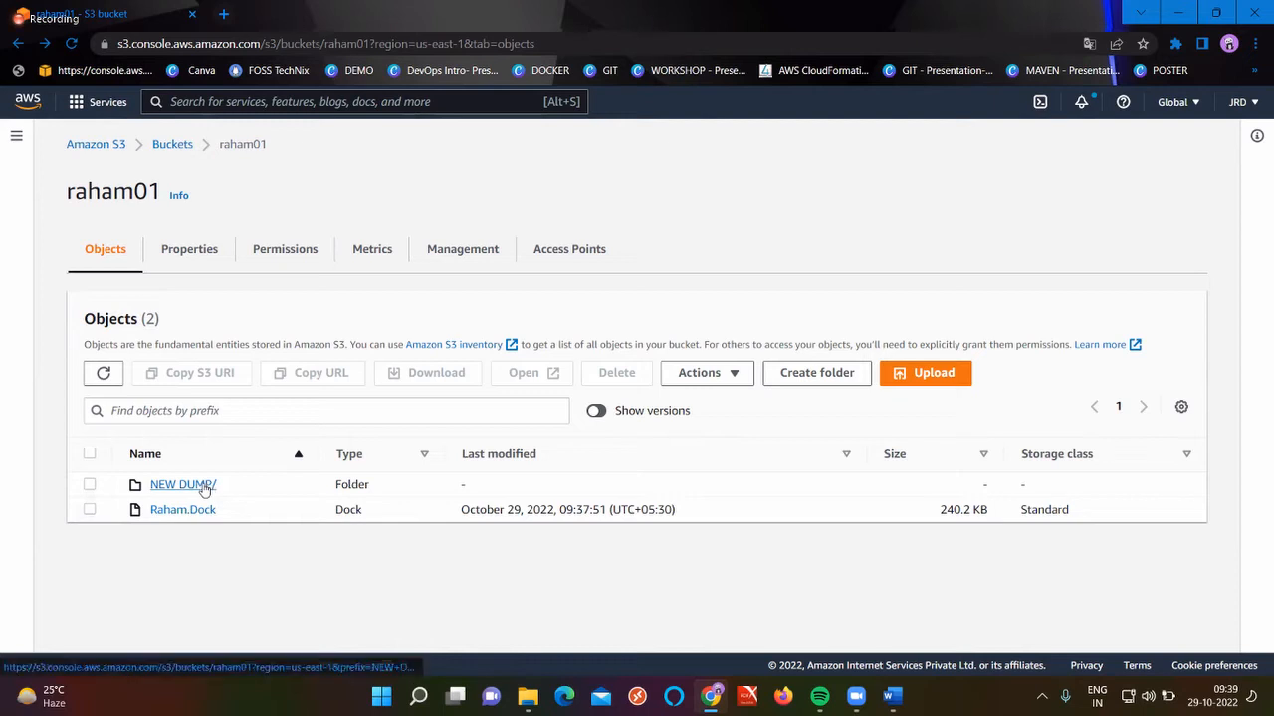
Select Raham.Dock and start a Copy action on it
left_click(91, 511)
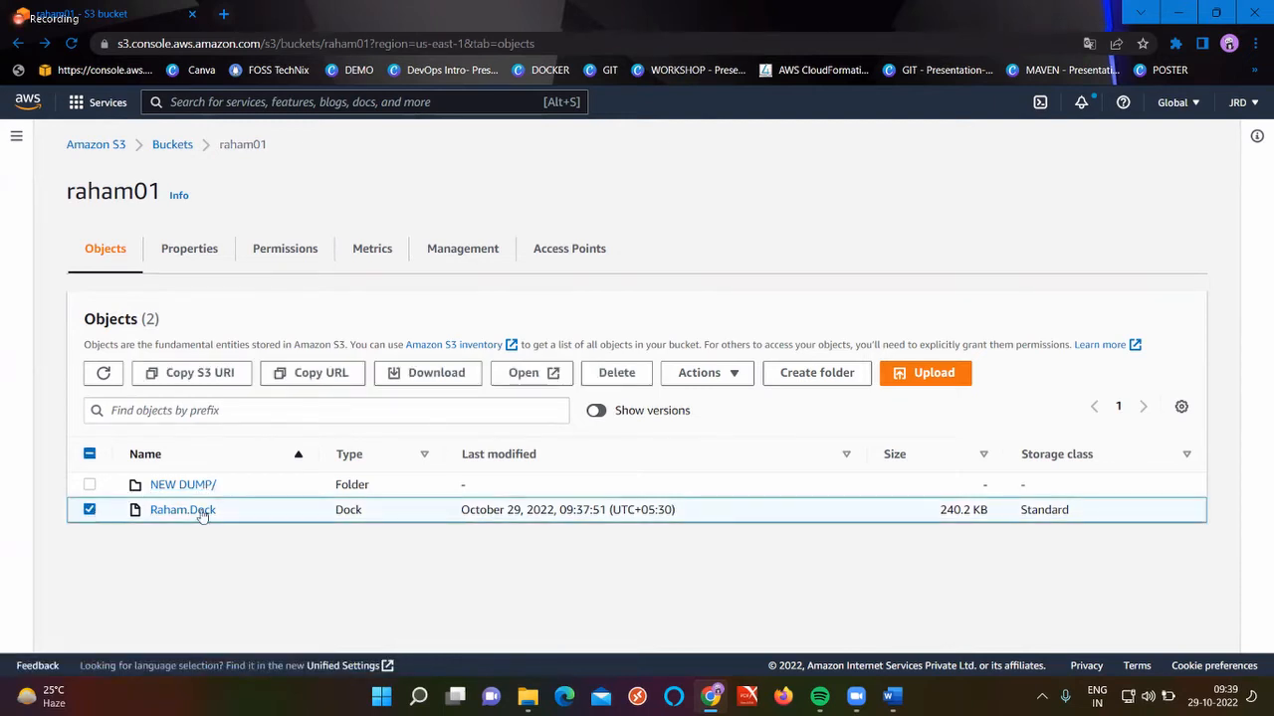
left_click(733, 375)
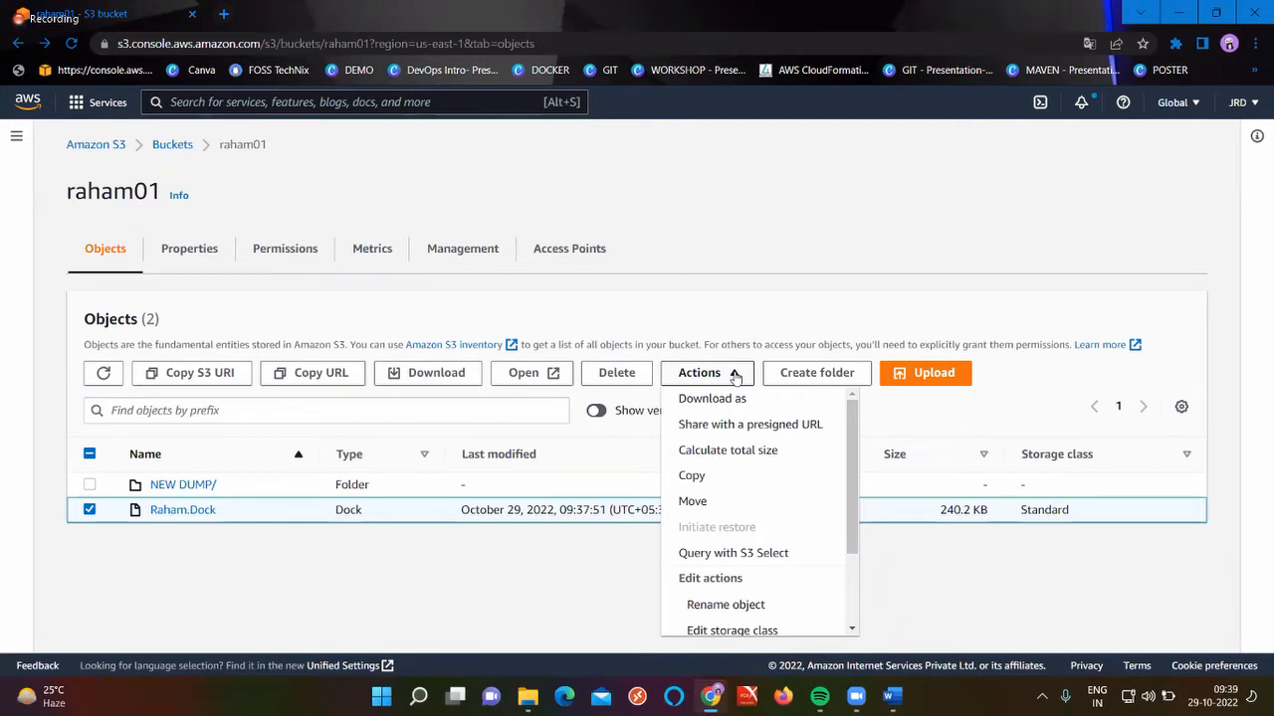
left_click(714, 482)
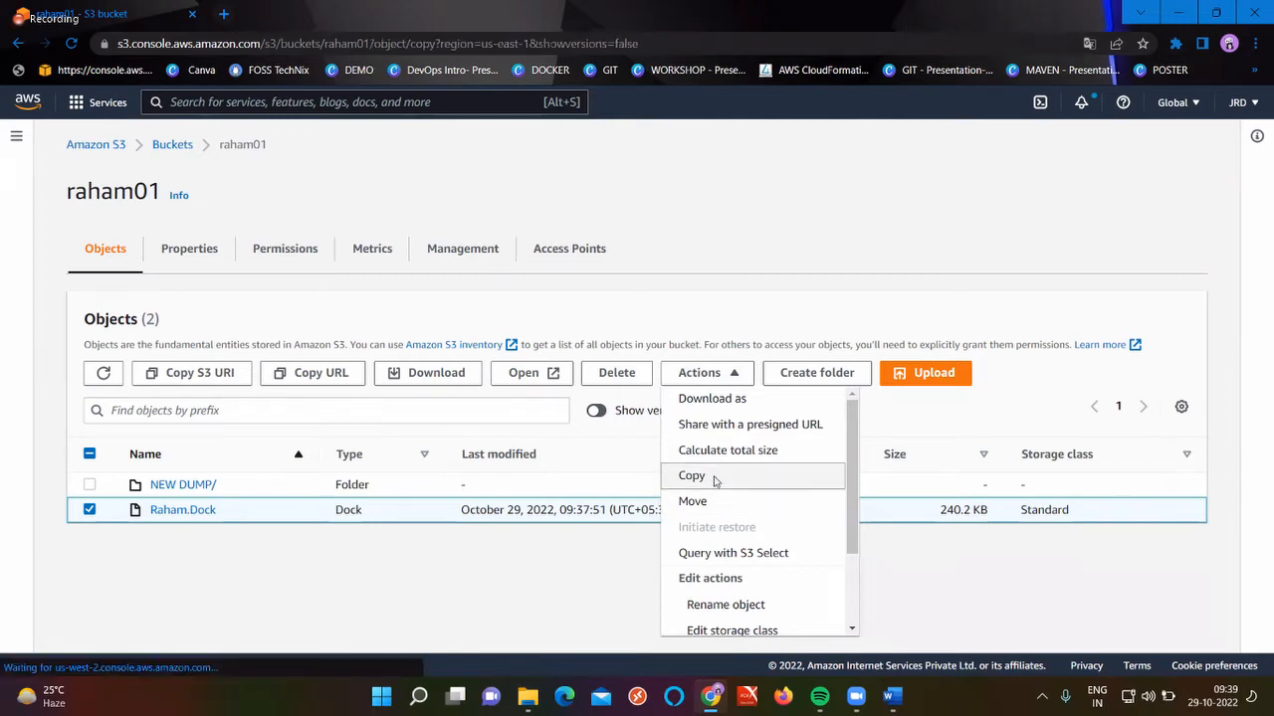
scroll(424, 512, "down", 4)
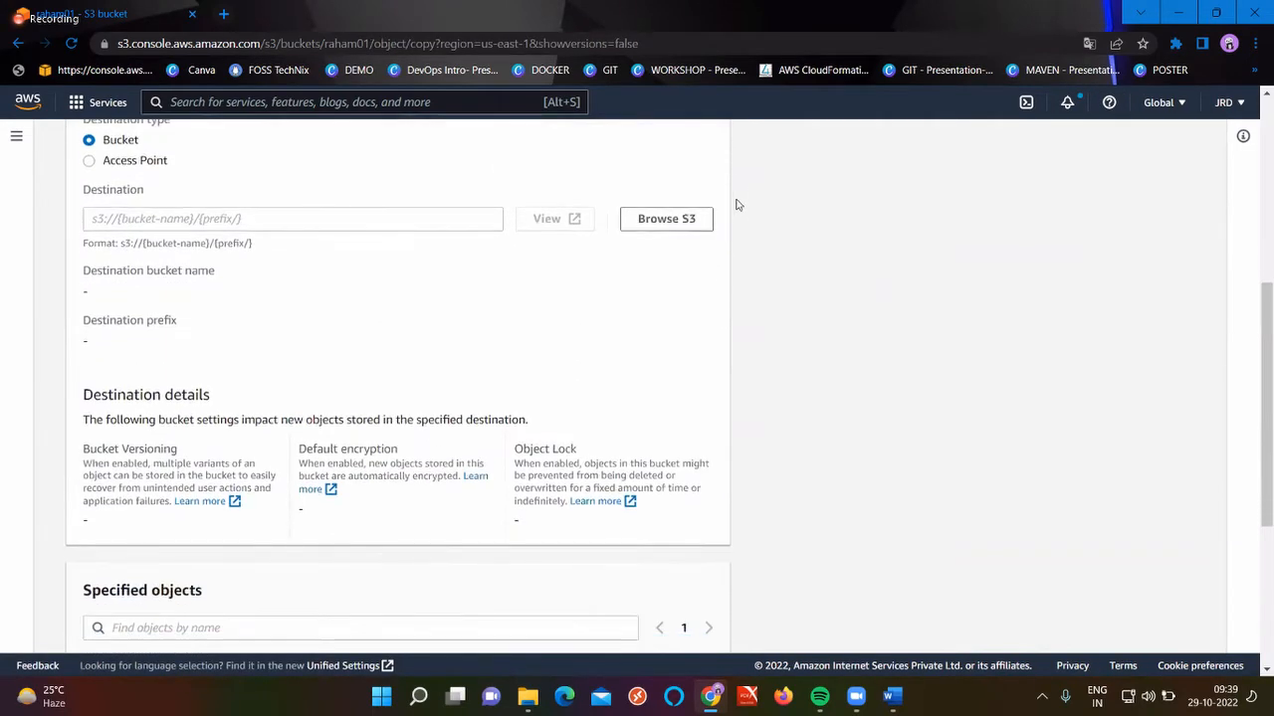
Copy it into raham01/NEW DUMP/ as the destination and close the status page
left_click(665, 220)
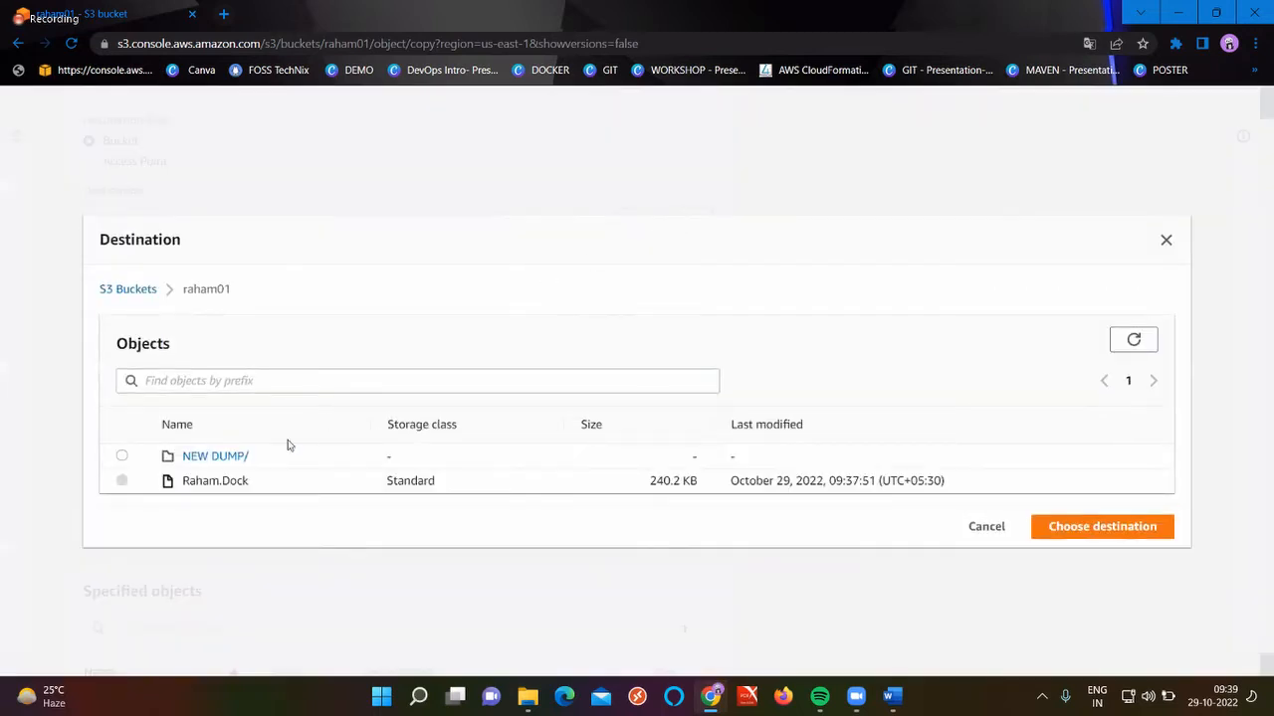
left_click(138, 294)
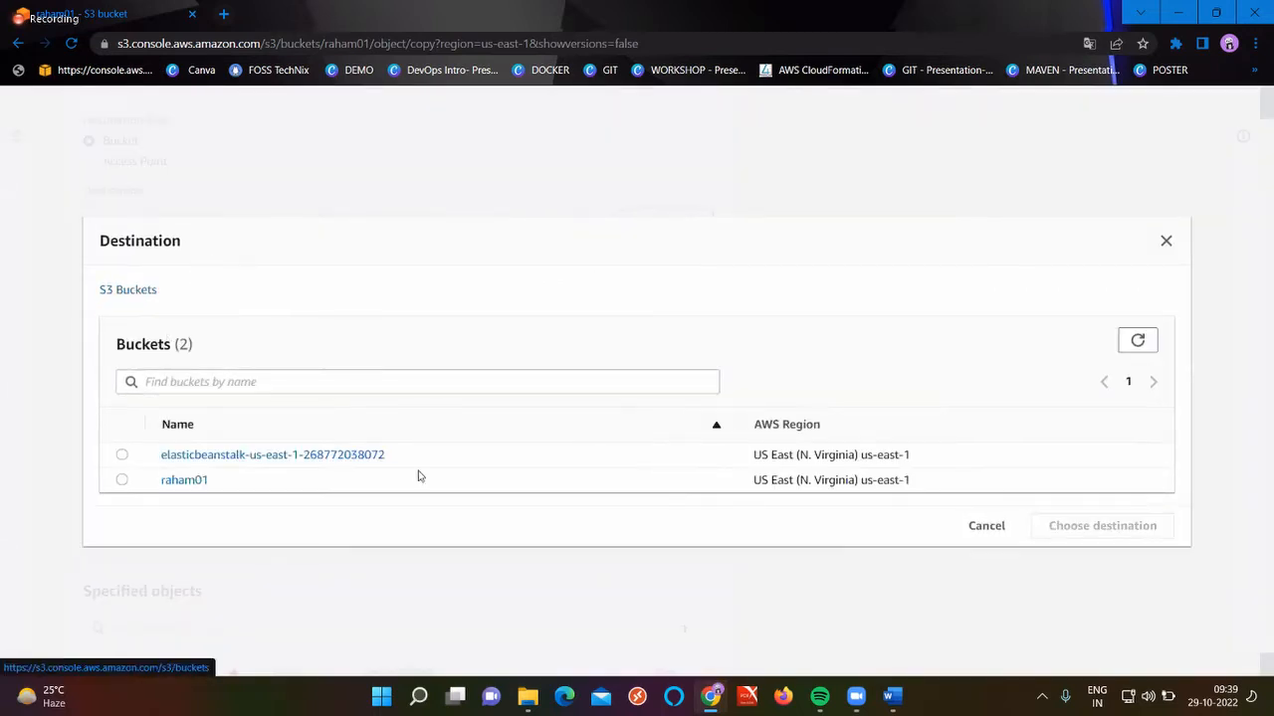
left_click(185, 480)
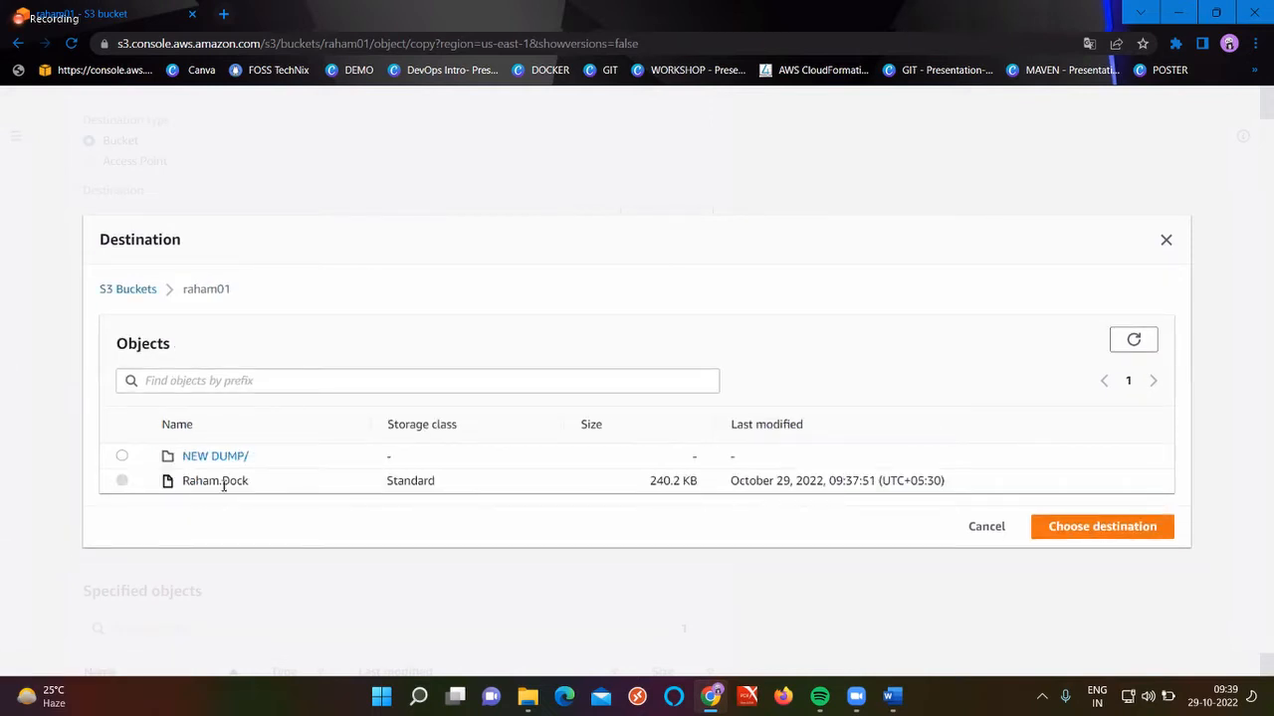
left_click(220, 457)
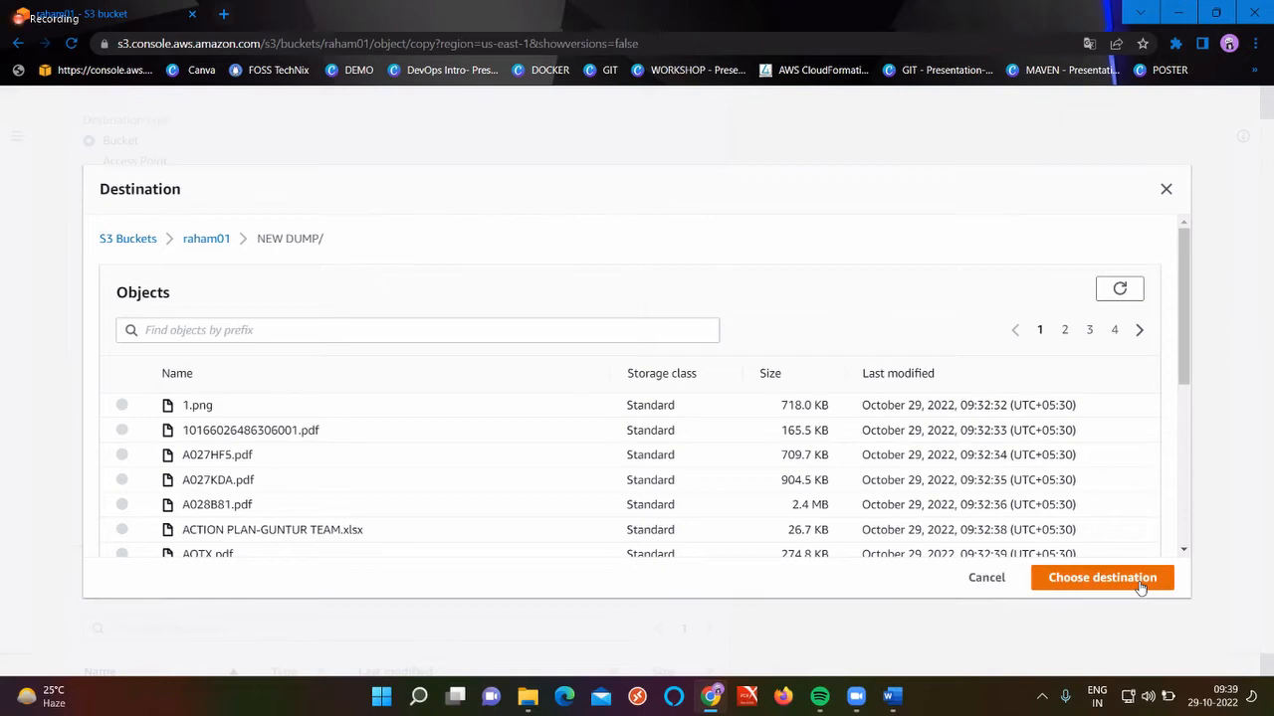
left_click(1101, 577)
scroll(676, 548, "down", 3)
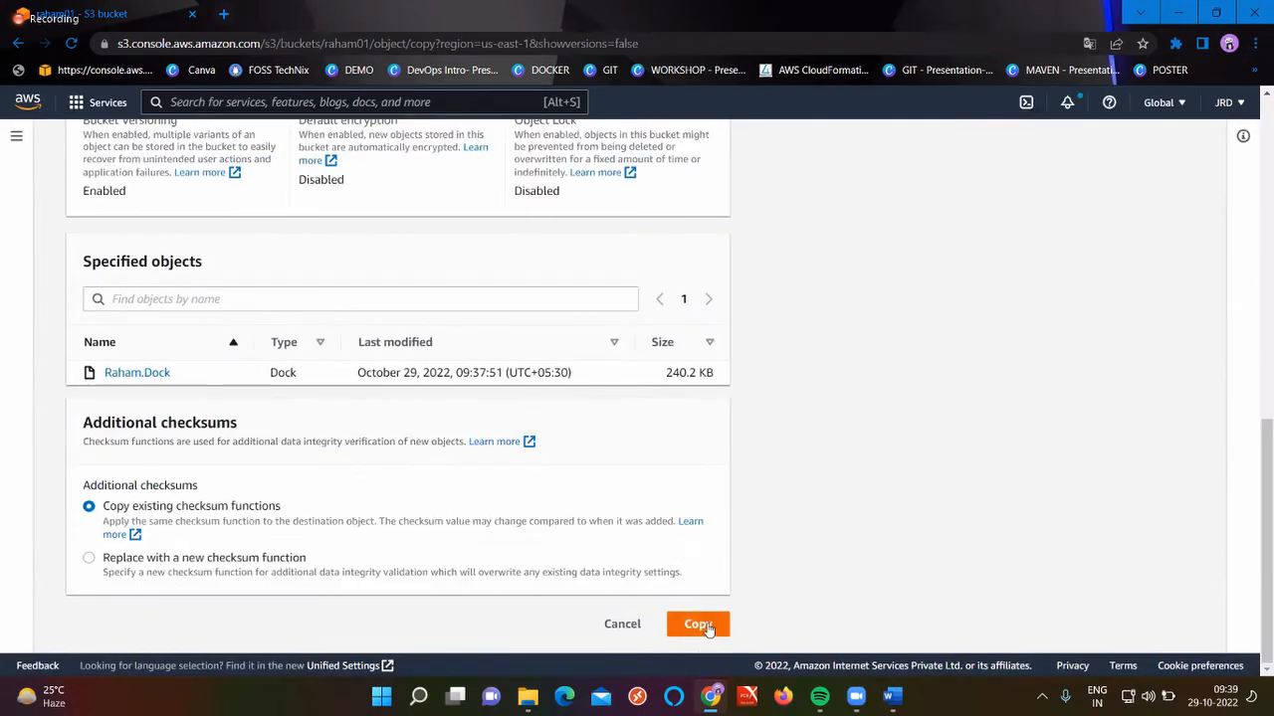
left_click(697, 624)
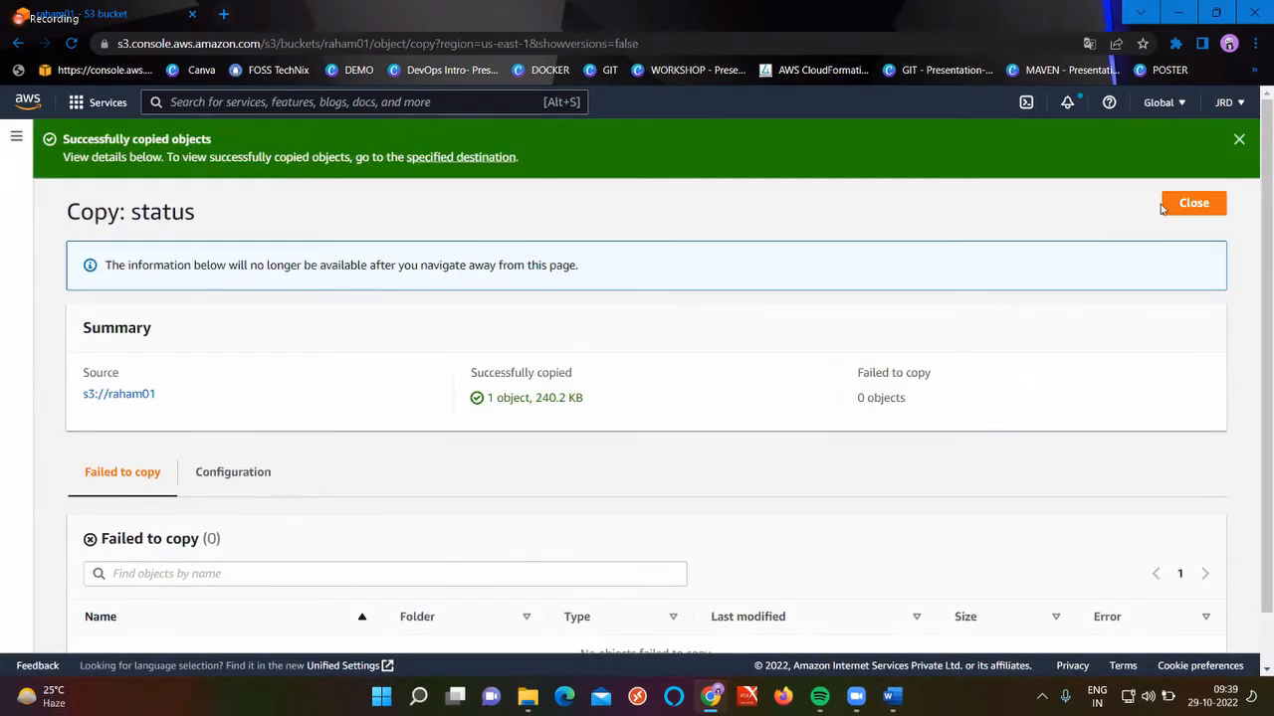
left_click(1192, 203)
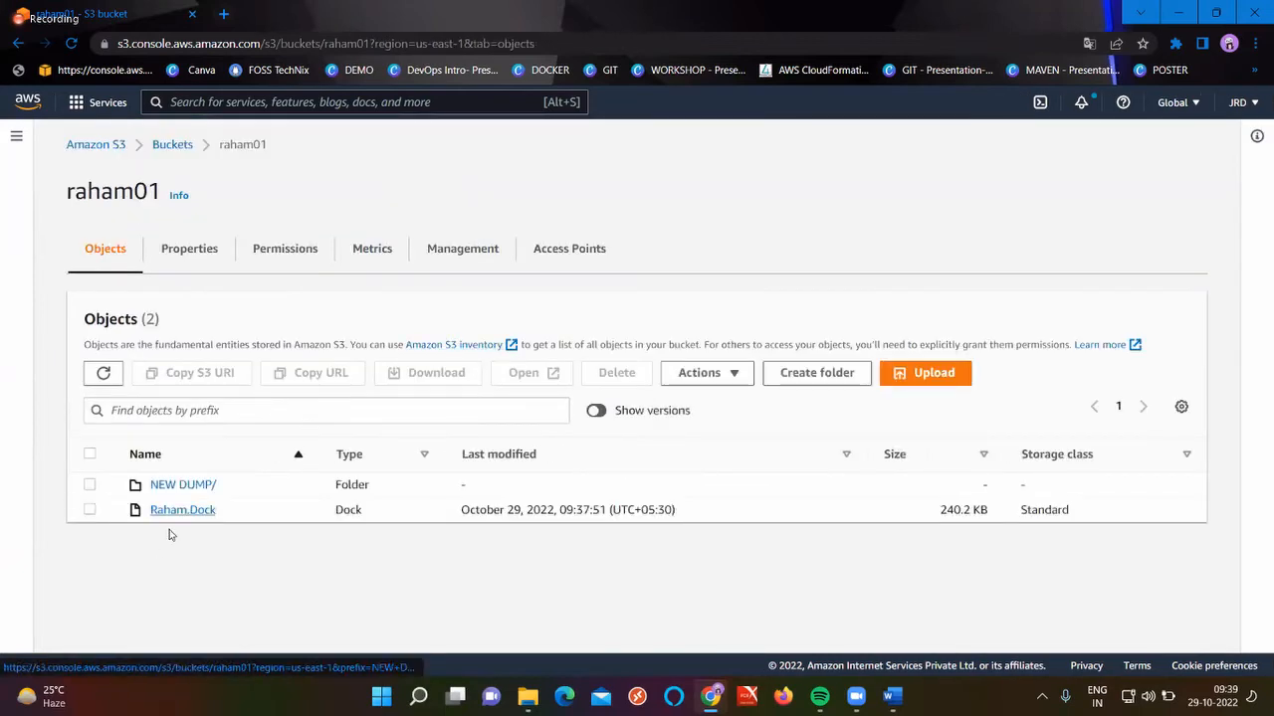
Open NEW DUMP and sort its 62 objects by Last modified to spot the Raham.Dock copy
left_click(183, 487)
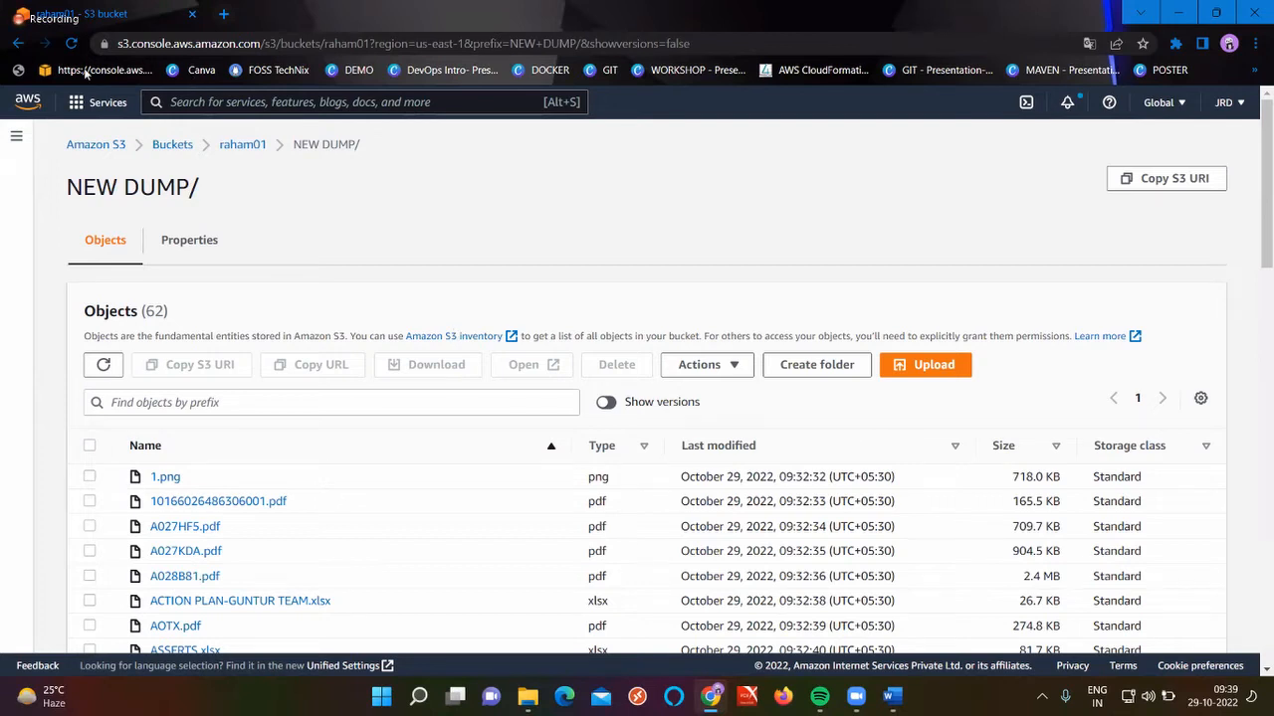
left_click(17, 45)
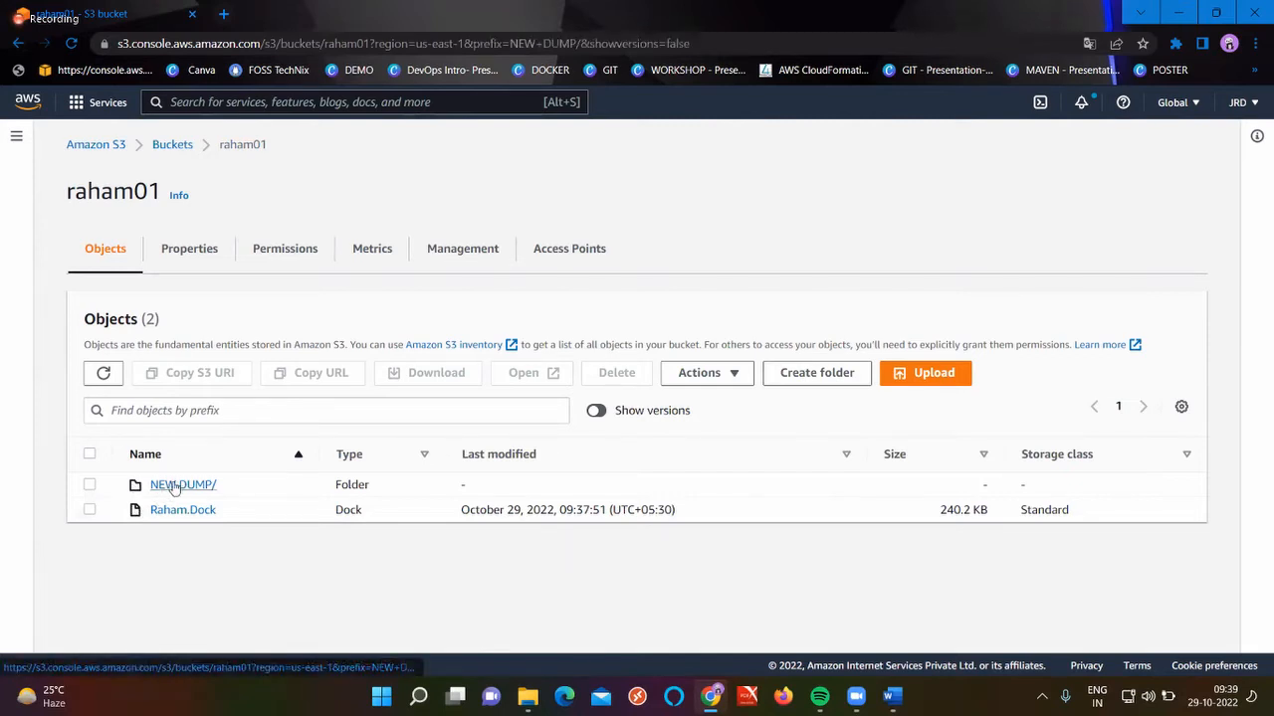
left_click(177, 486)
left_click(814, 447)
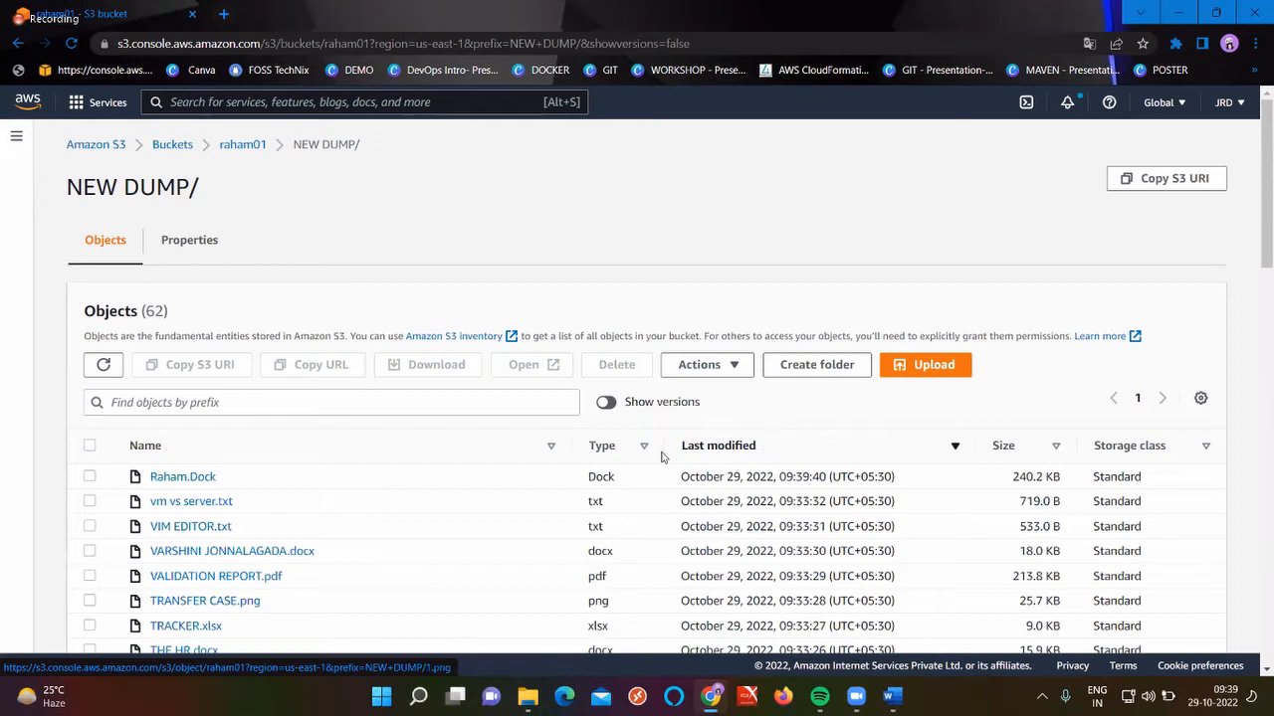
double_click(731, 447)
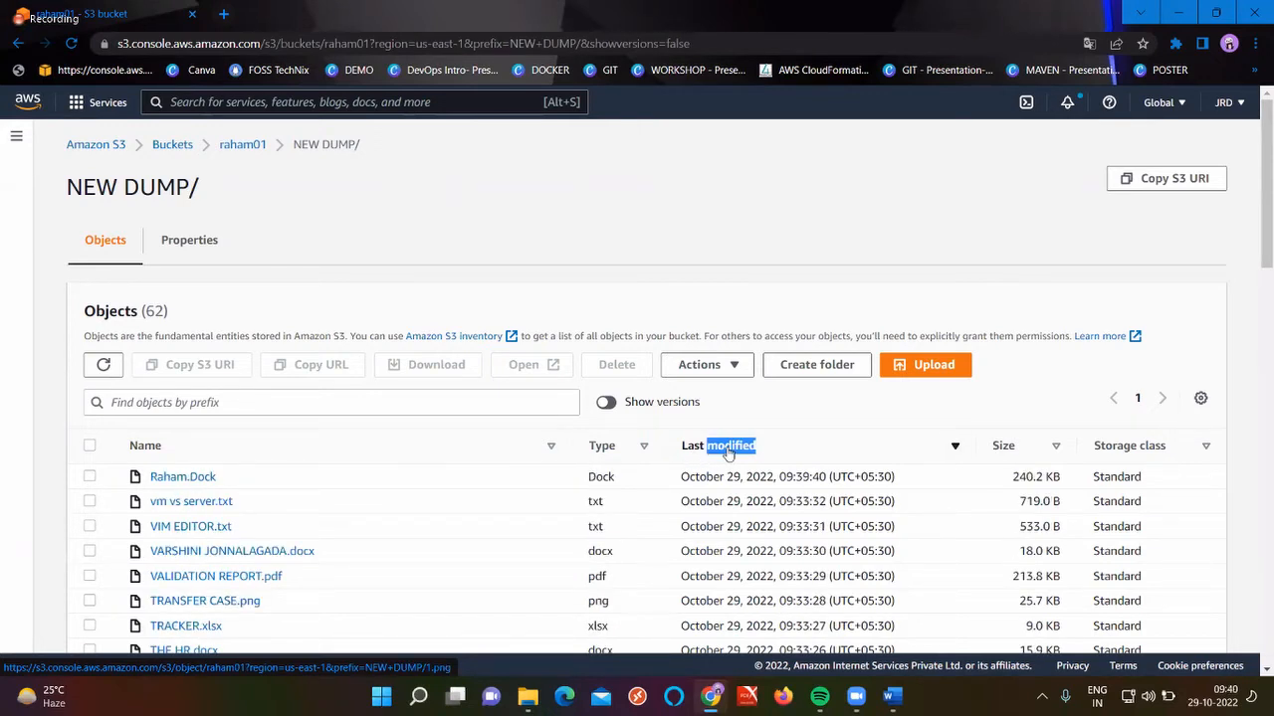
left_click(230, 150)
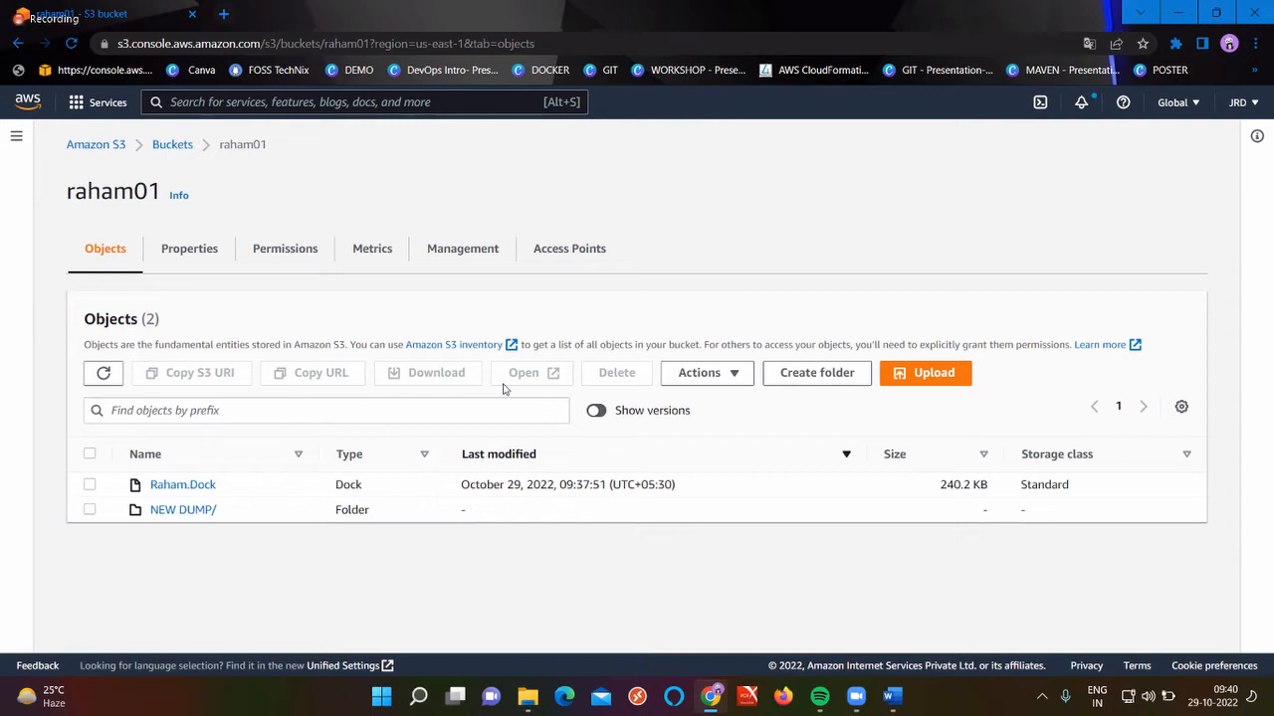
left_click(185, 510)
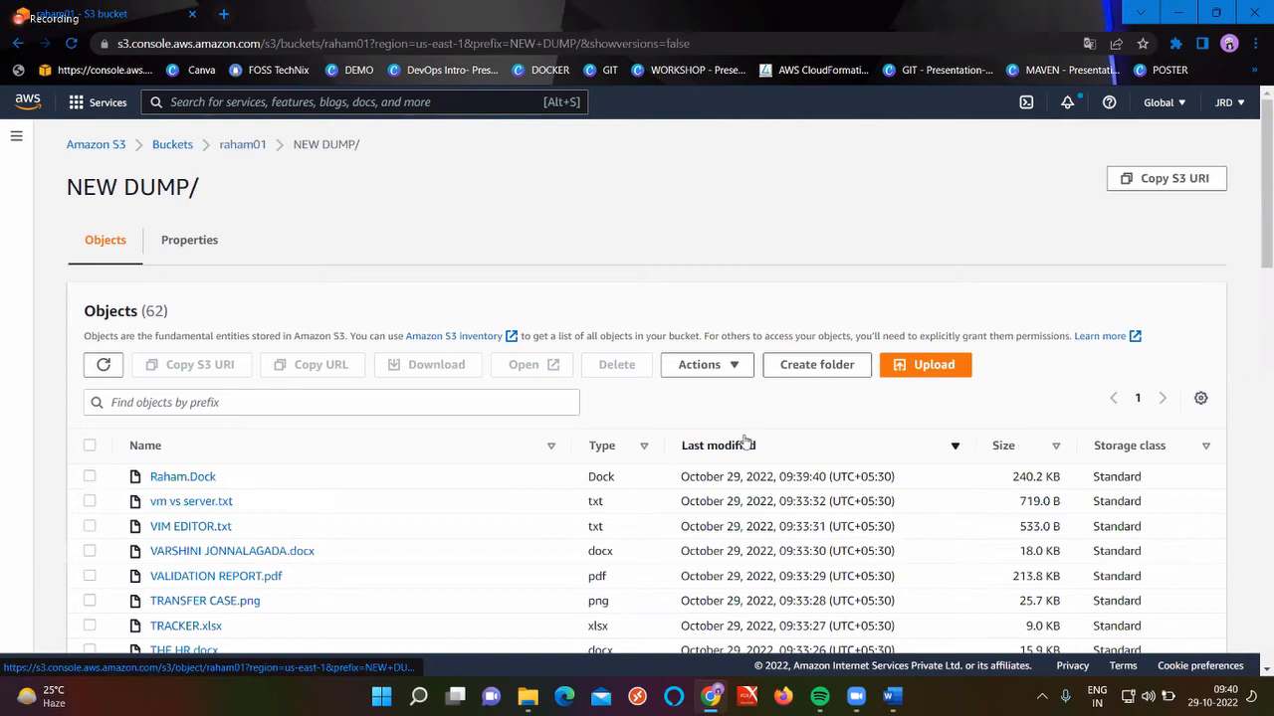
Return through the Buckets list to the raham01 bucket's top-level object list
double_click(736, 444)
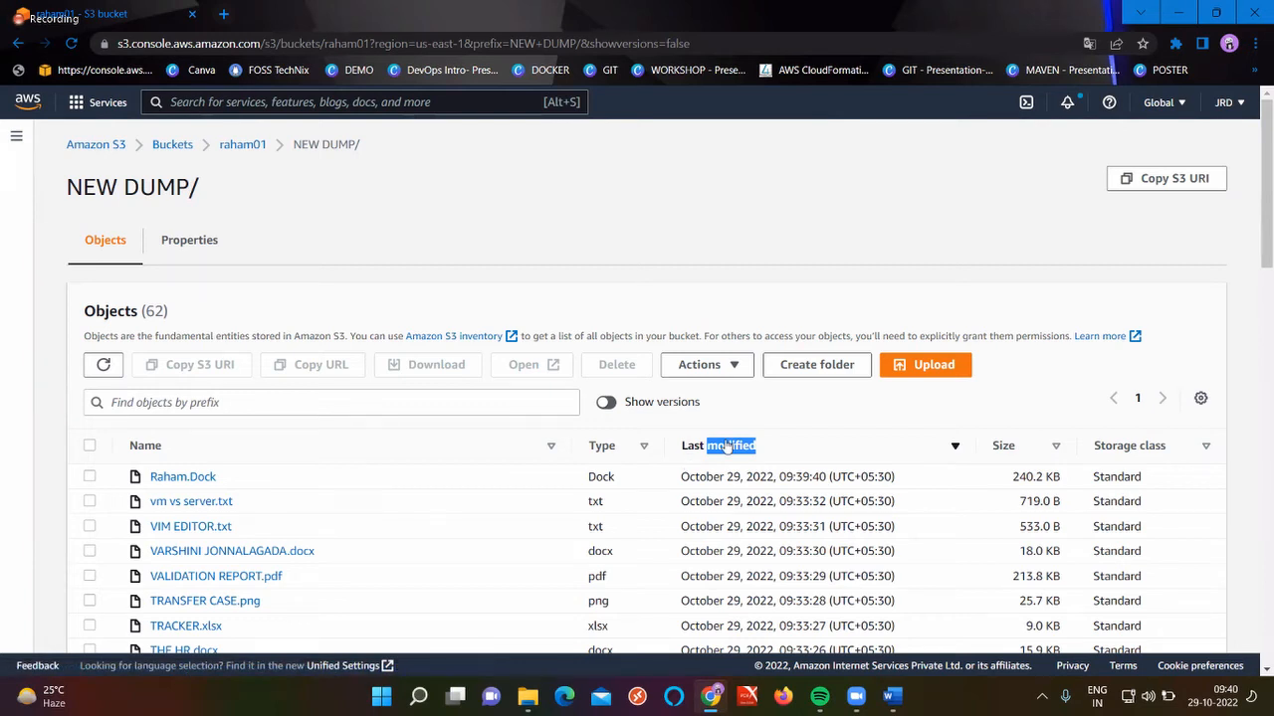
left_click(173, 145)
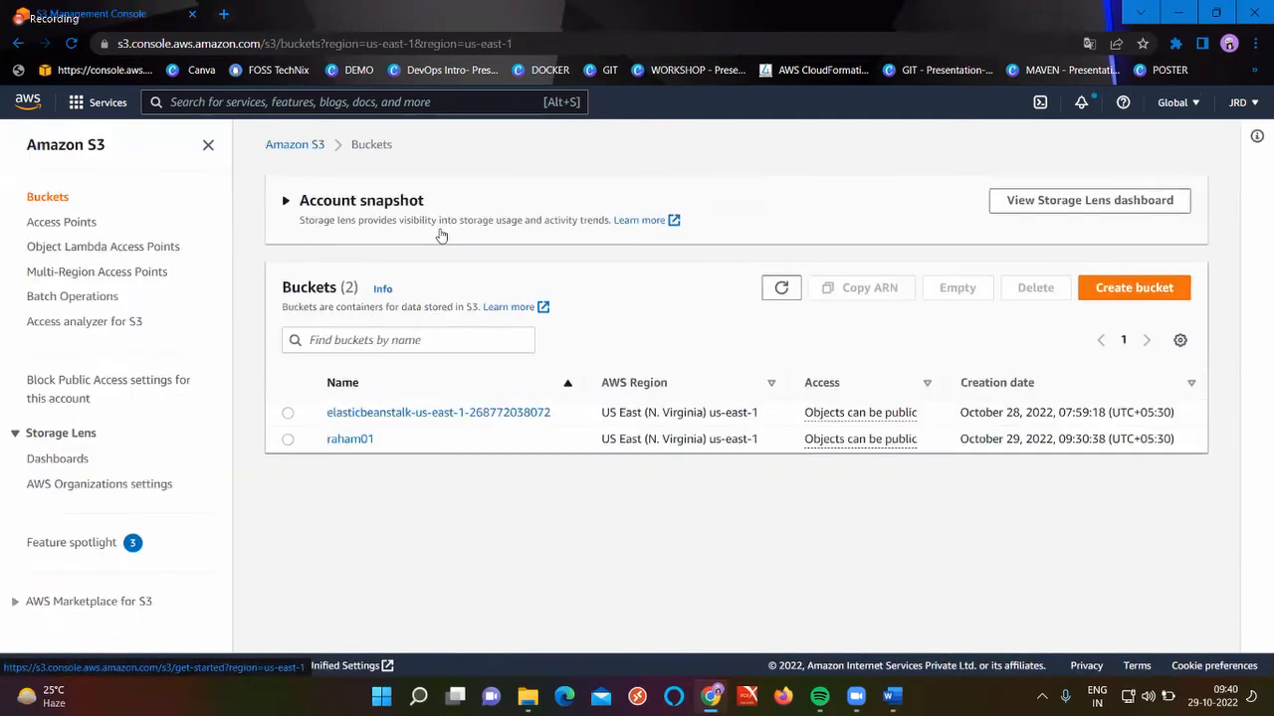
left_click(349, 440)
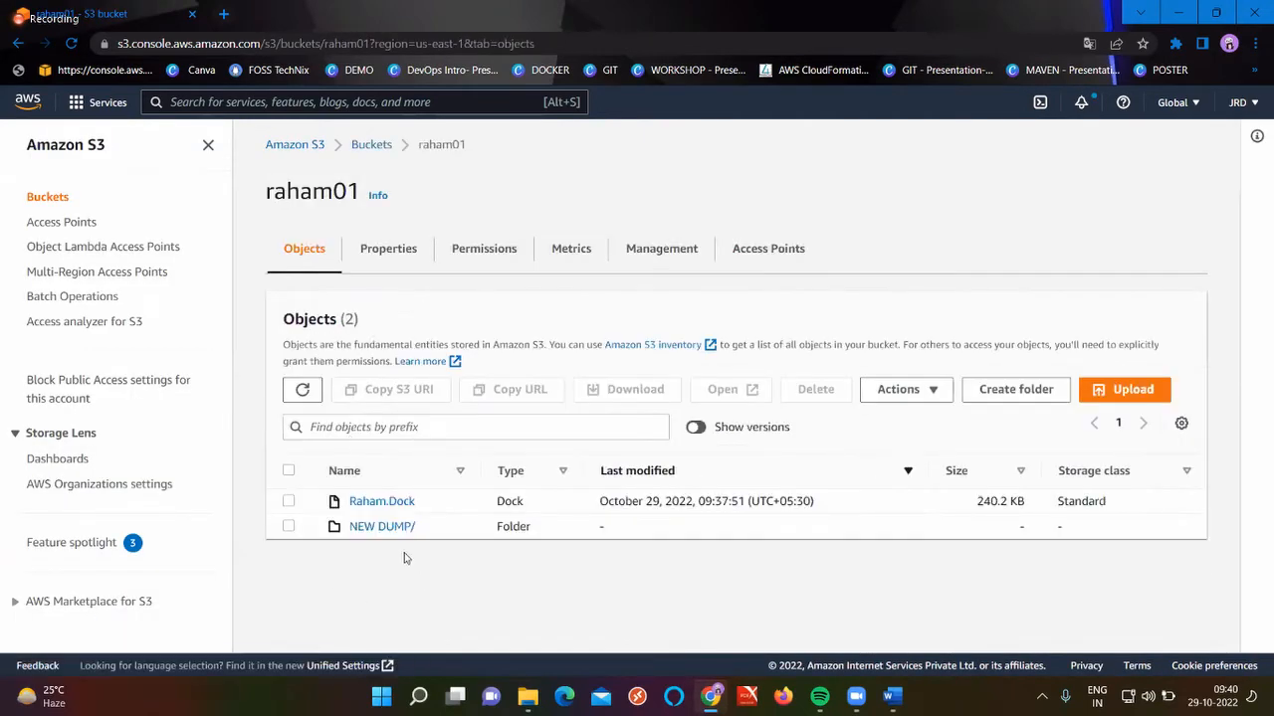
Select the NEW DUMP/ folder and start a Copy action on it
left_click(289, 526)
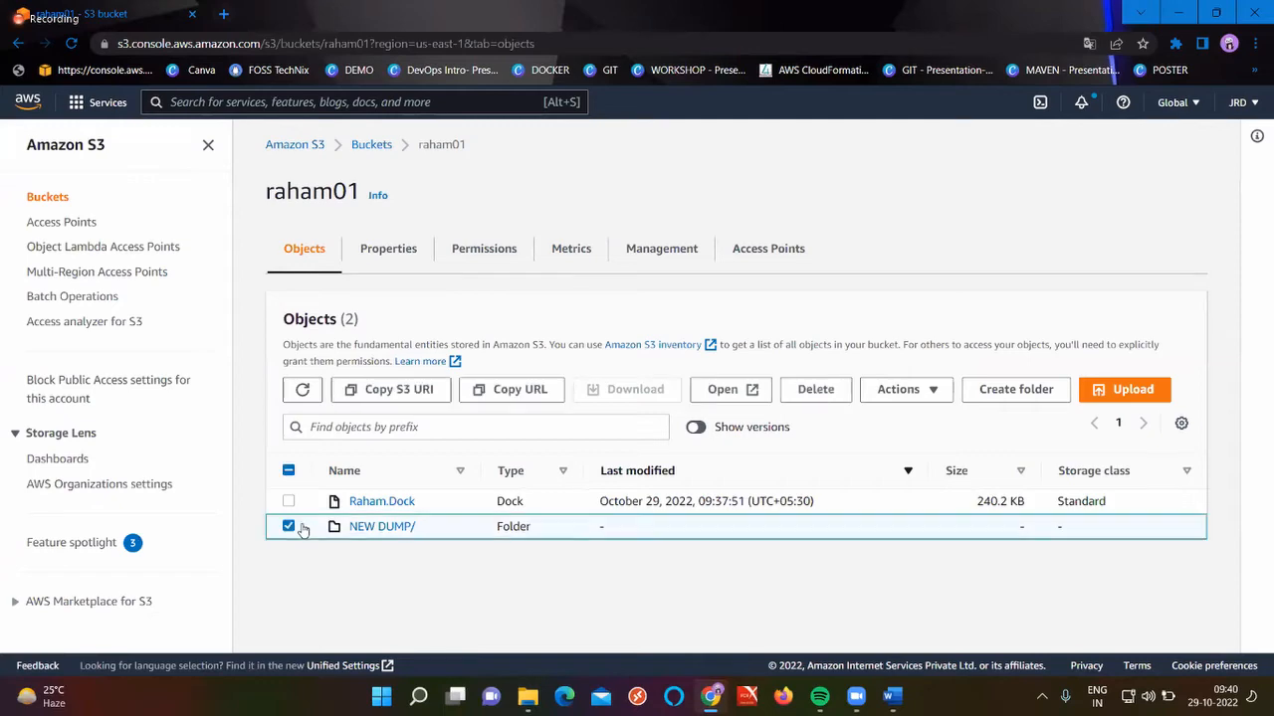
left_click(920, 394)
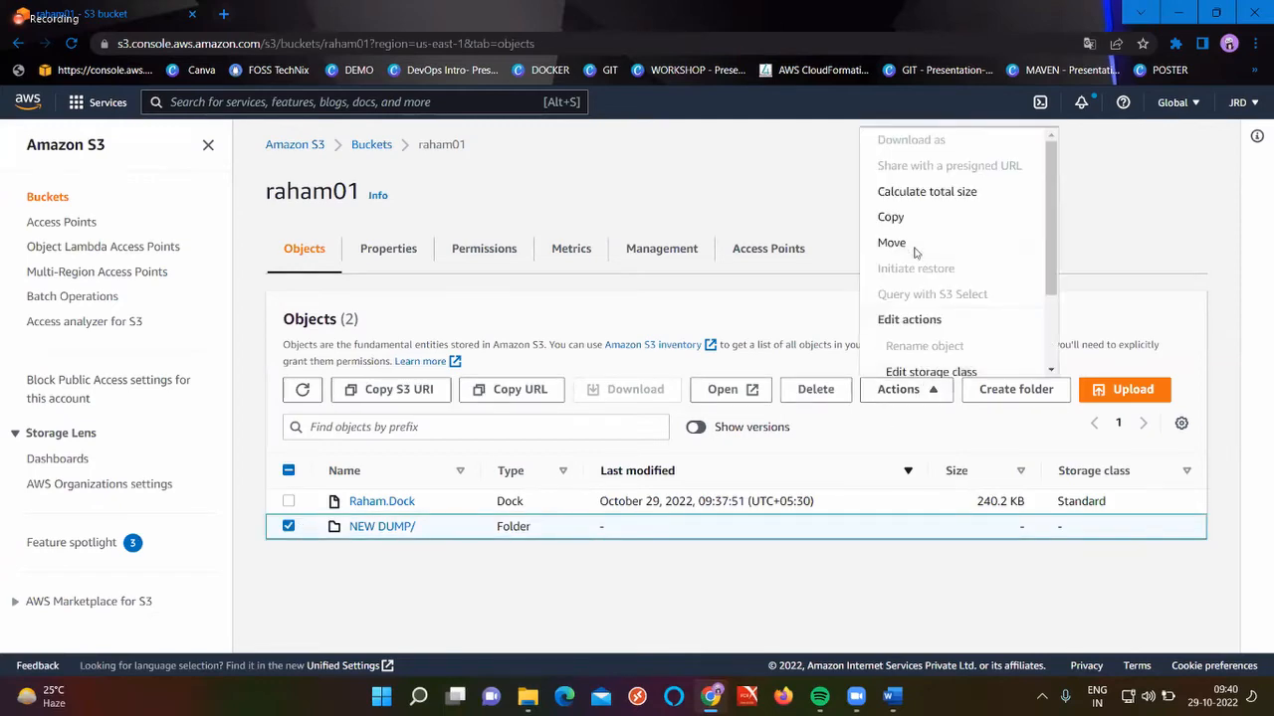
left_click(903, 219)
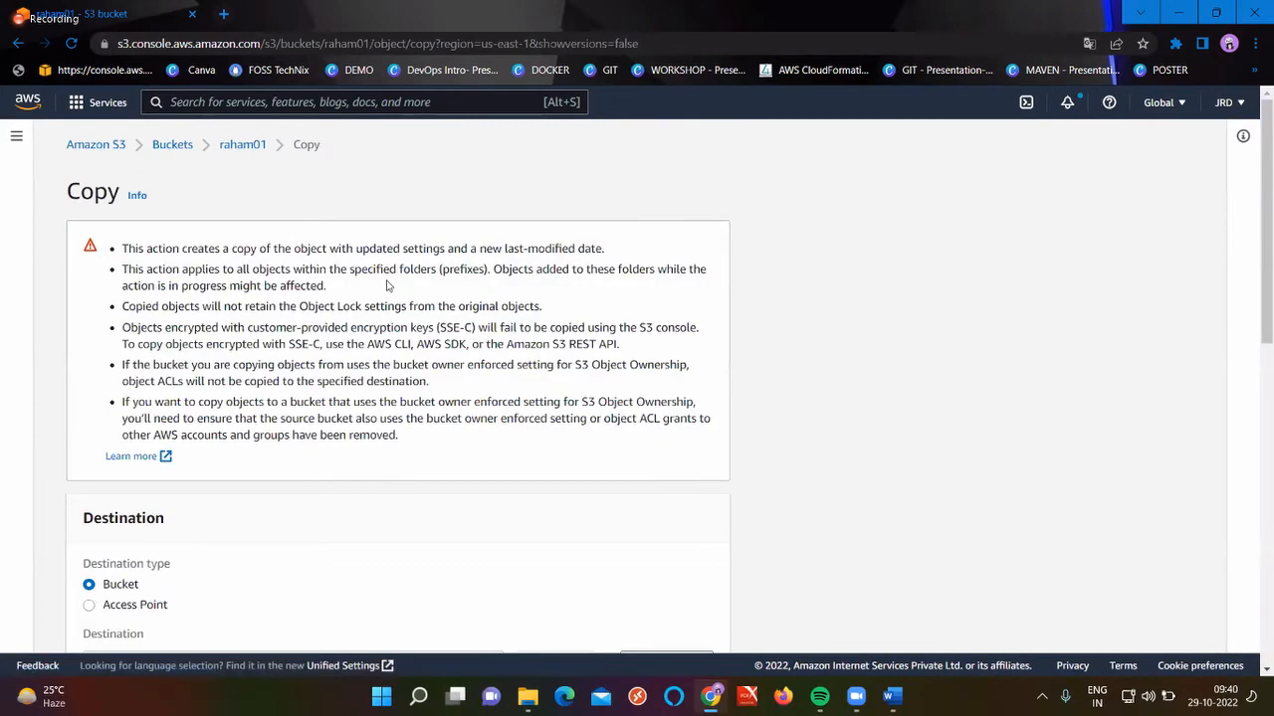
scroll(388, 286, "down", 3)
scroll(388, 286, "down", 2)
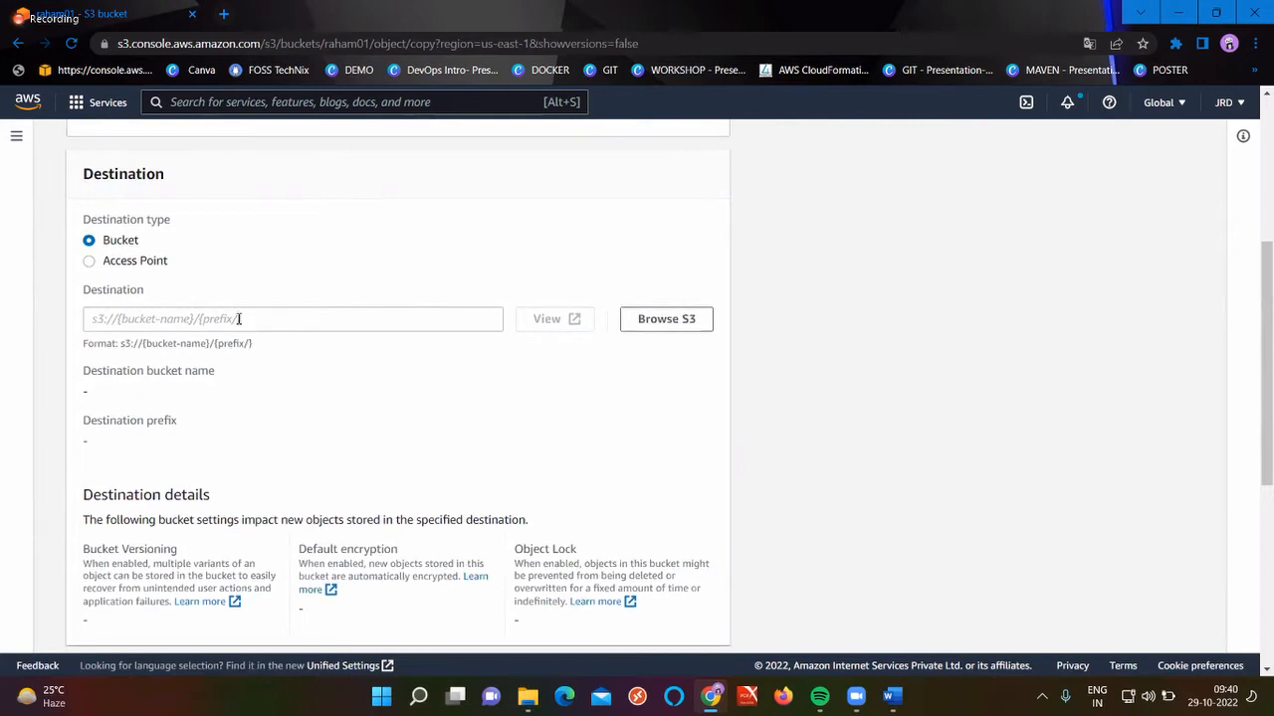
Copy all 62 objects (140.6 MB) into the elasticbeanstalk bucket
left_click(656, 329)
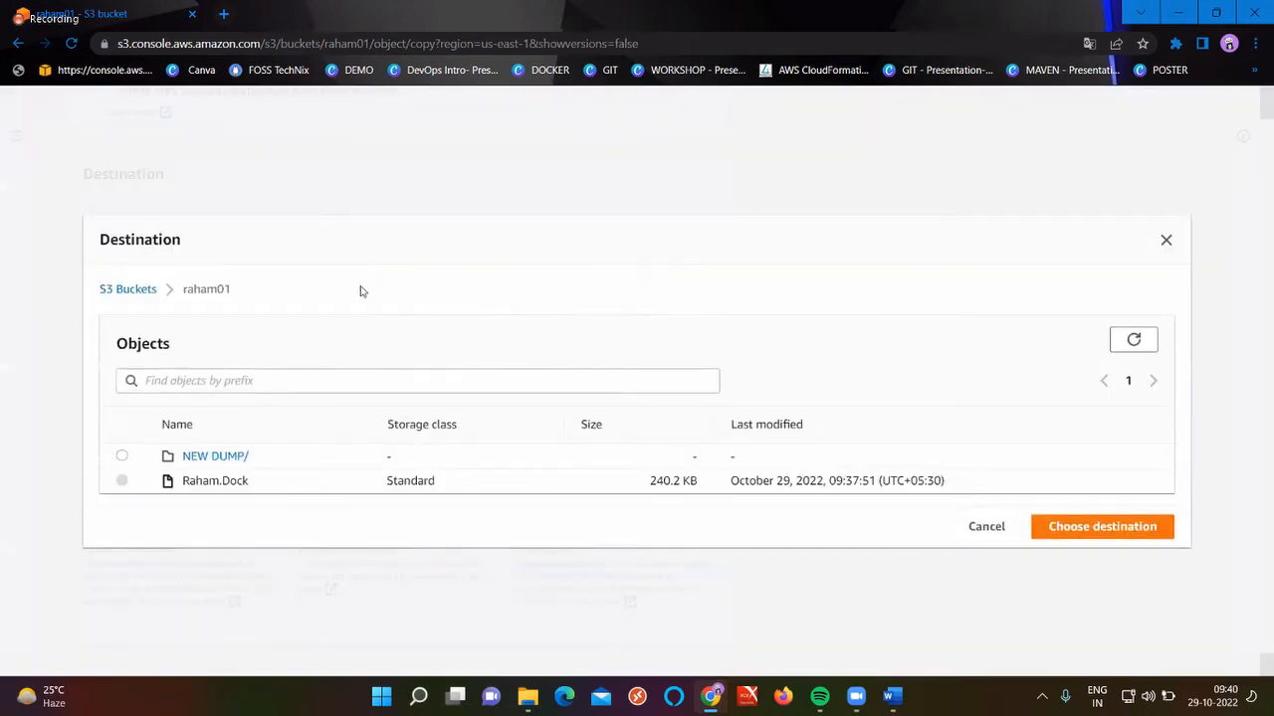
left_click(137, 290)
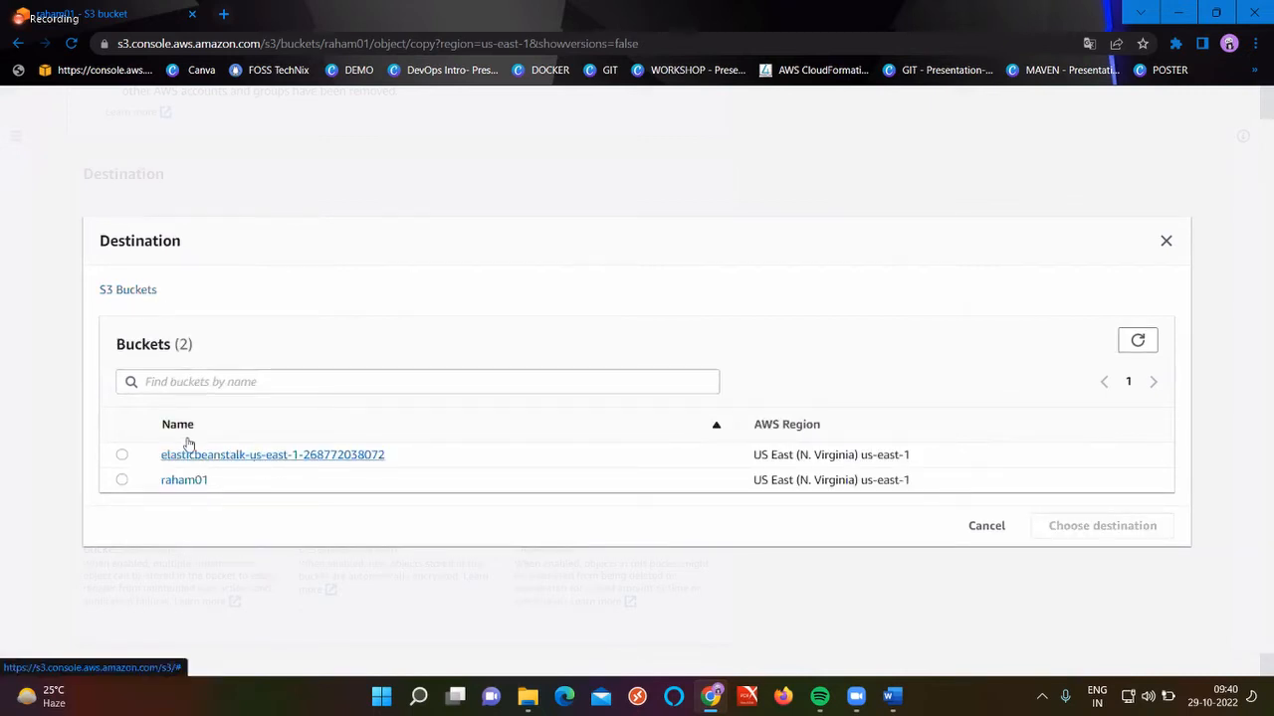
left_click(122, 455)
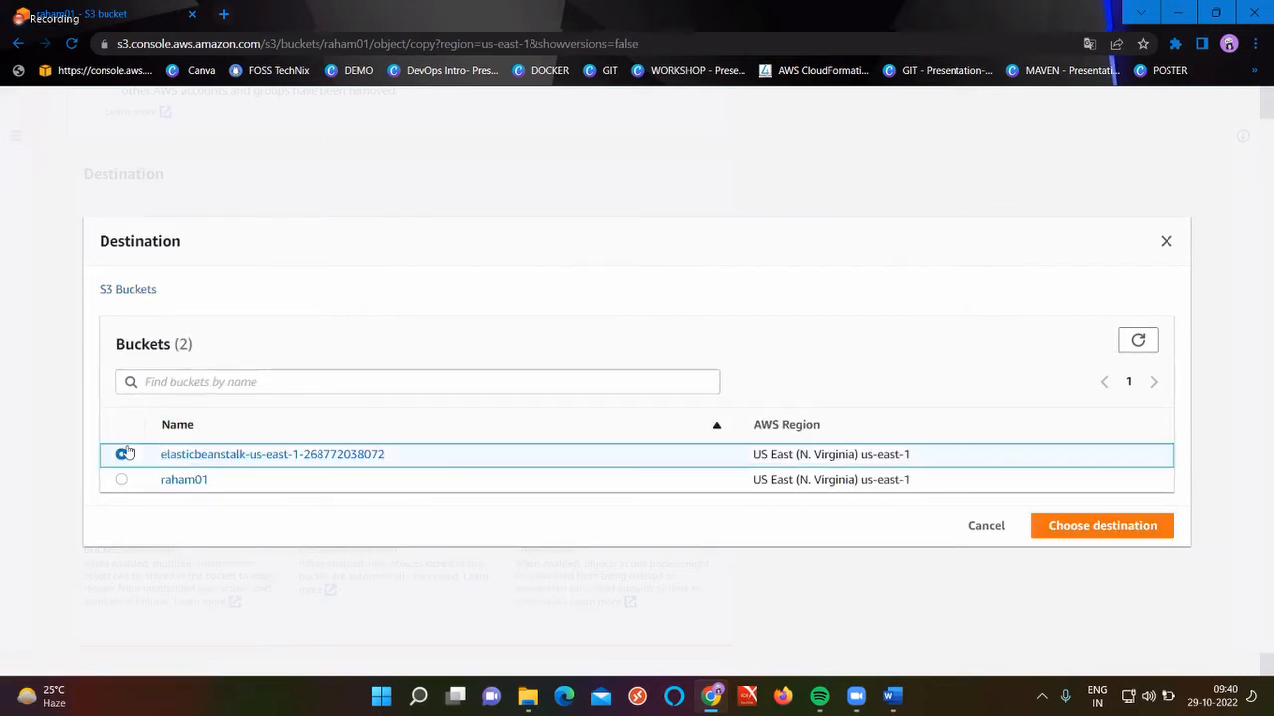
left_click(1087, 535)
scroll(520, 517, "down", 5)
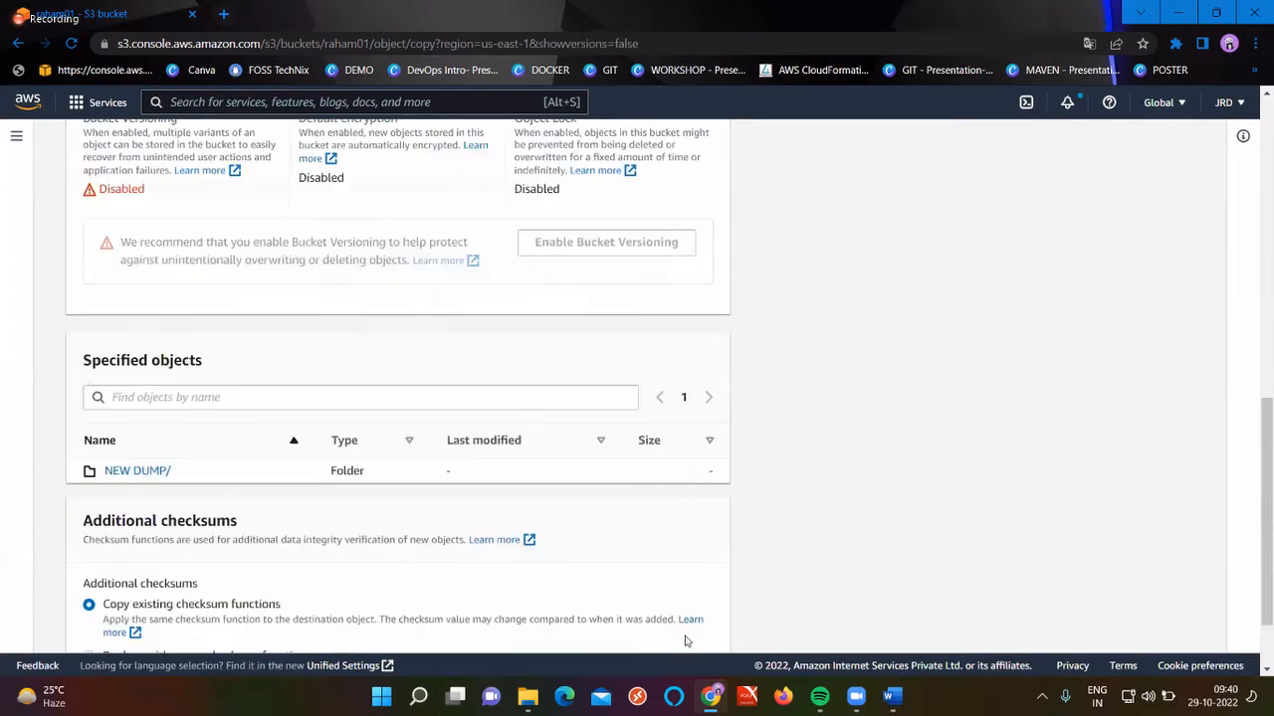
scroll(586, 562, "down", 1)
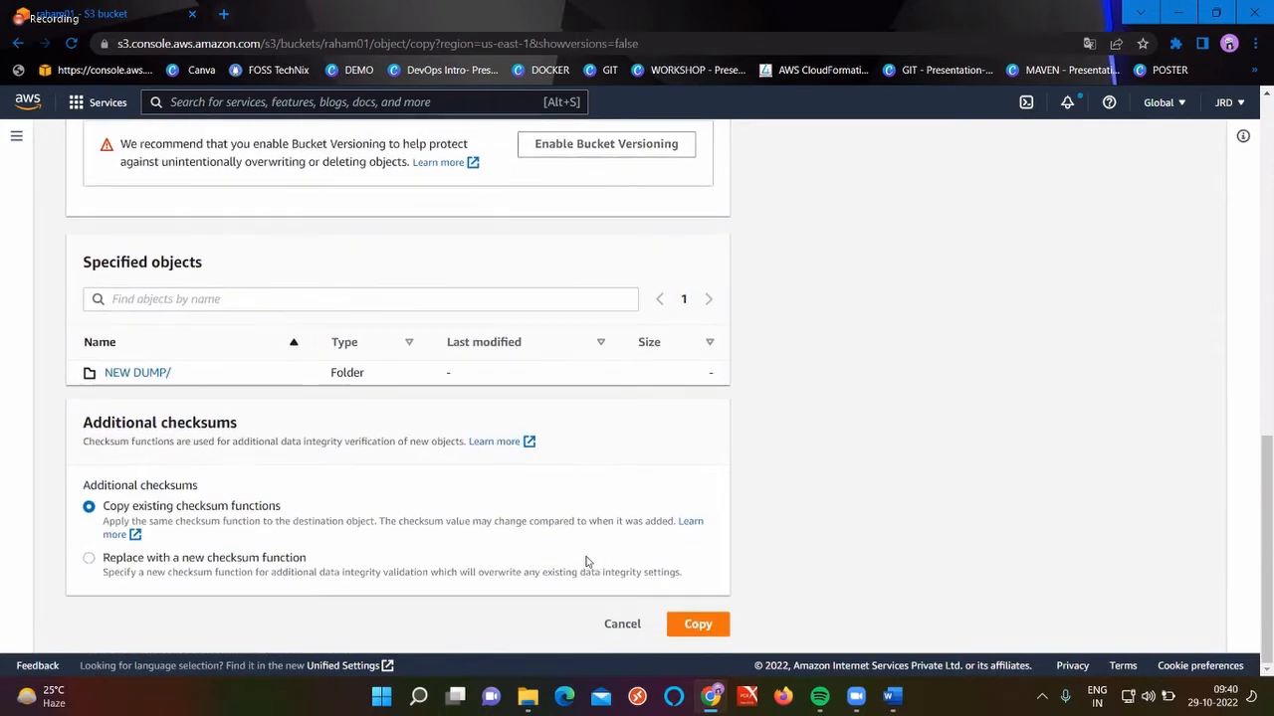
left_click(700, 624)
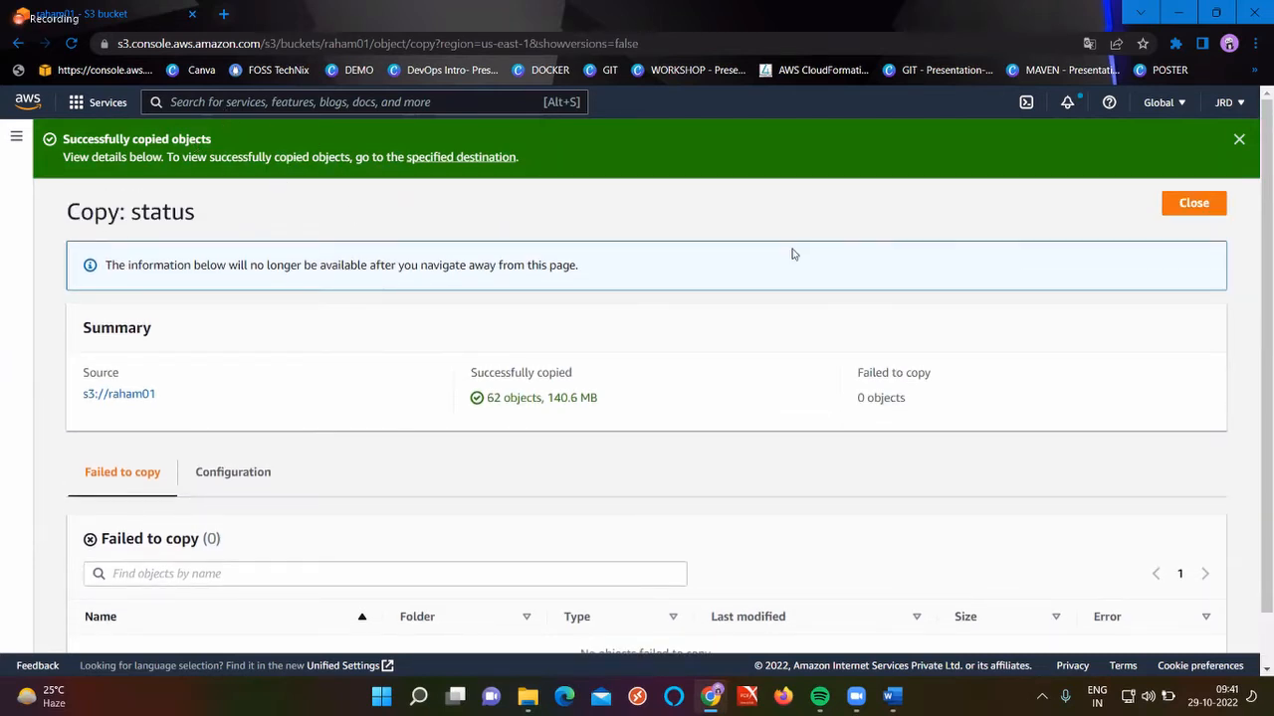
Browse the elasticbeanstalk bucket's NEW DUMP/ folder to confirm 62 objects, then return to Buckets
left_click(1184, 204)
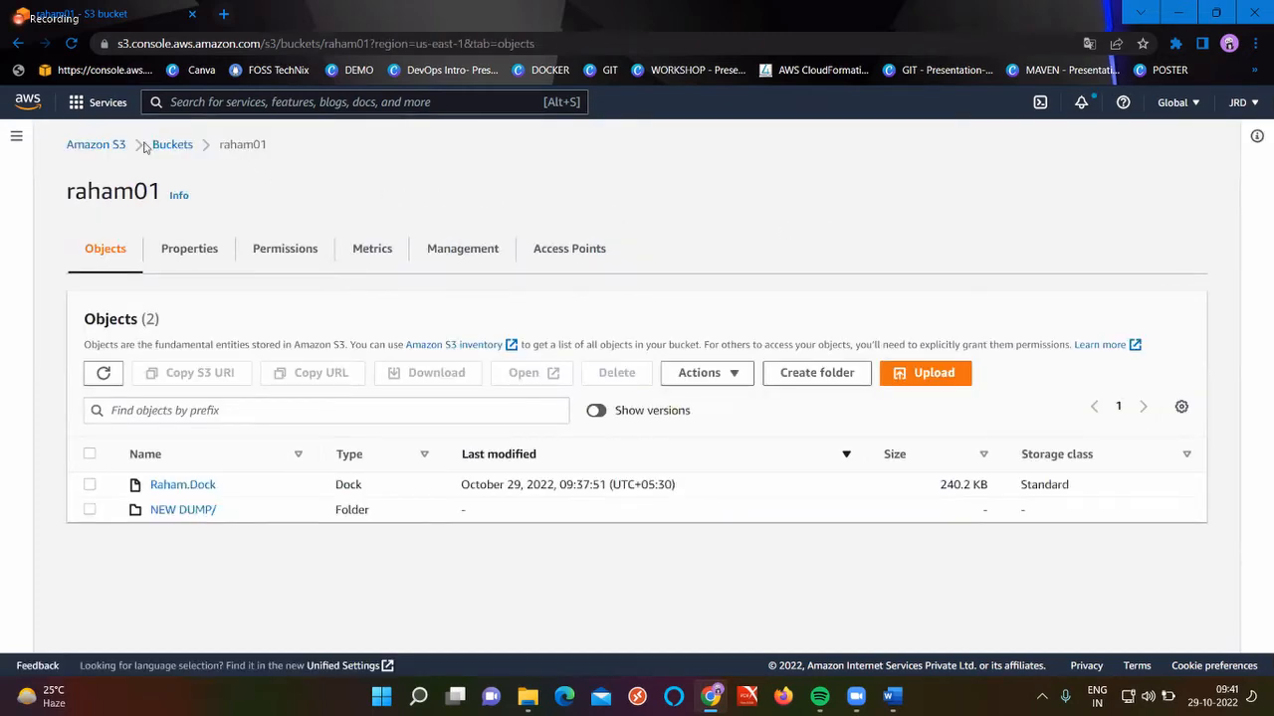
left_click(169, 145)
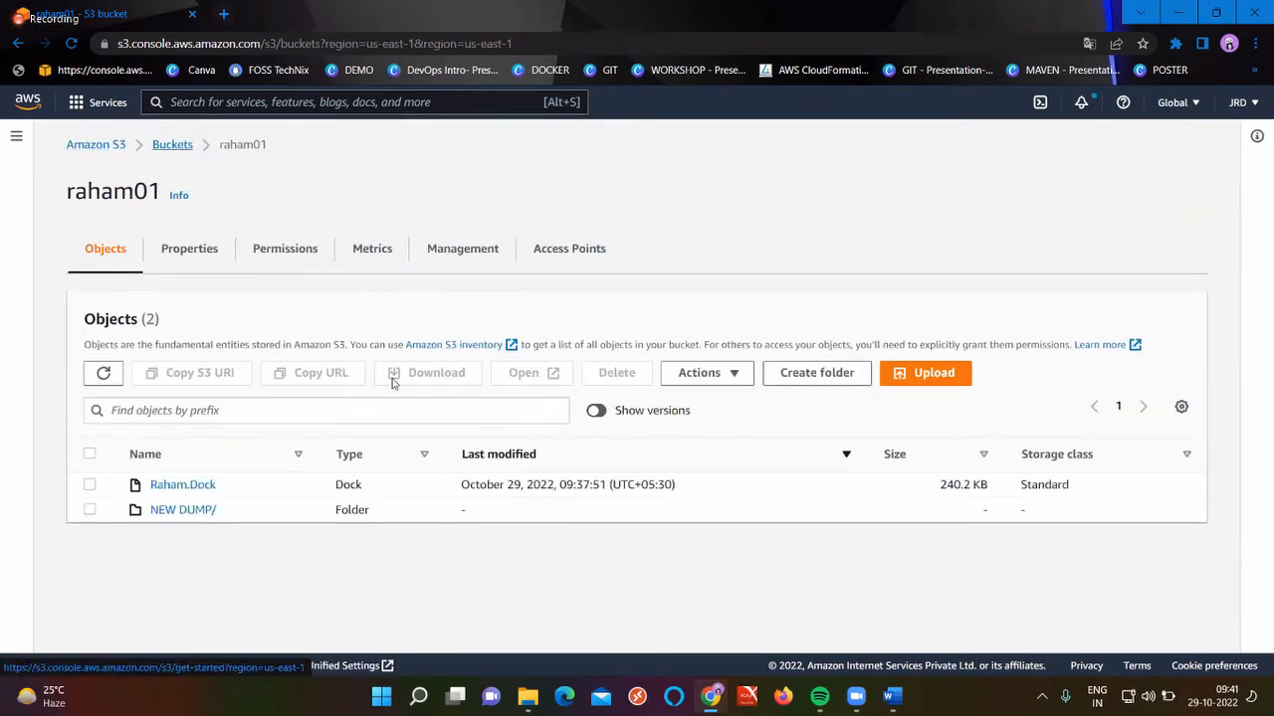
left_click(407, 412)
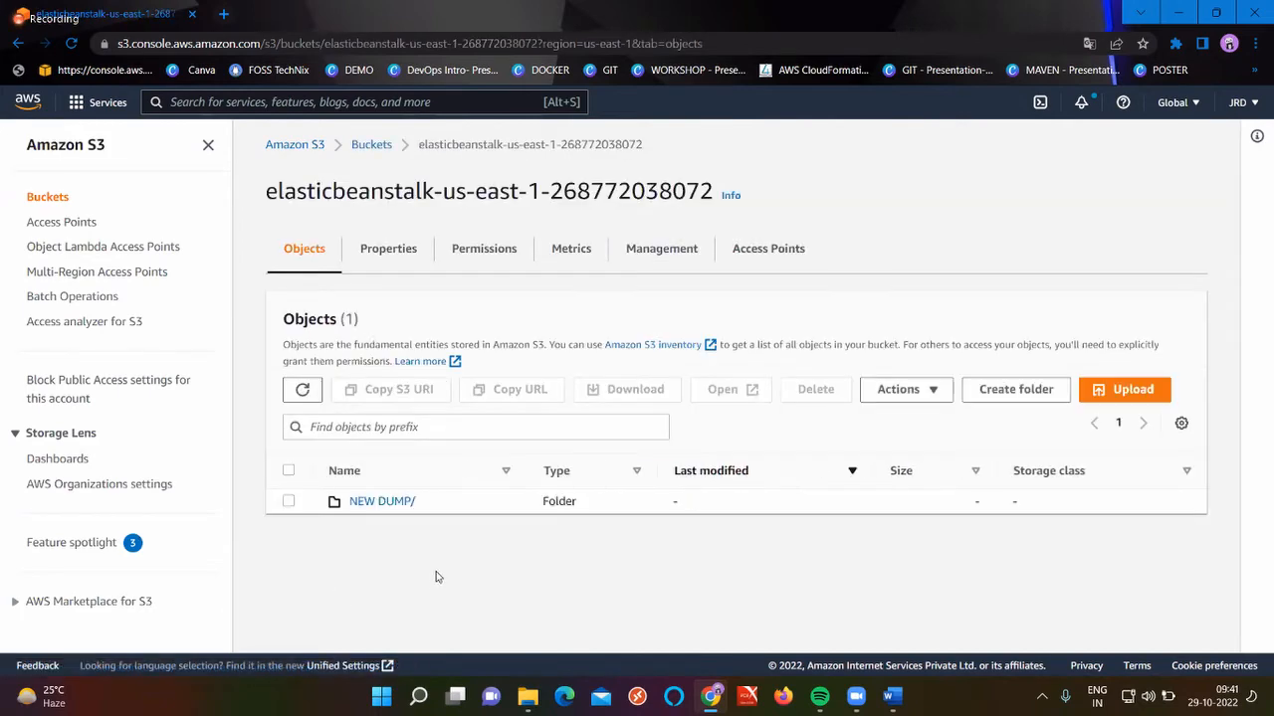
left_click(384, 503)
scroll(525, 593, "down", 1)
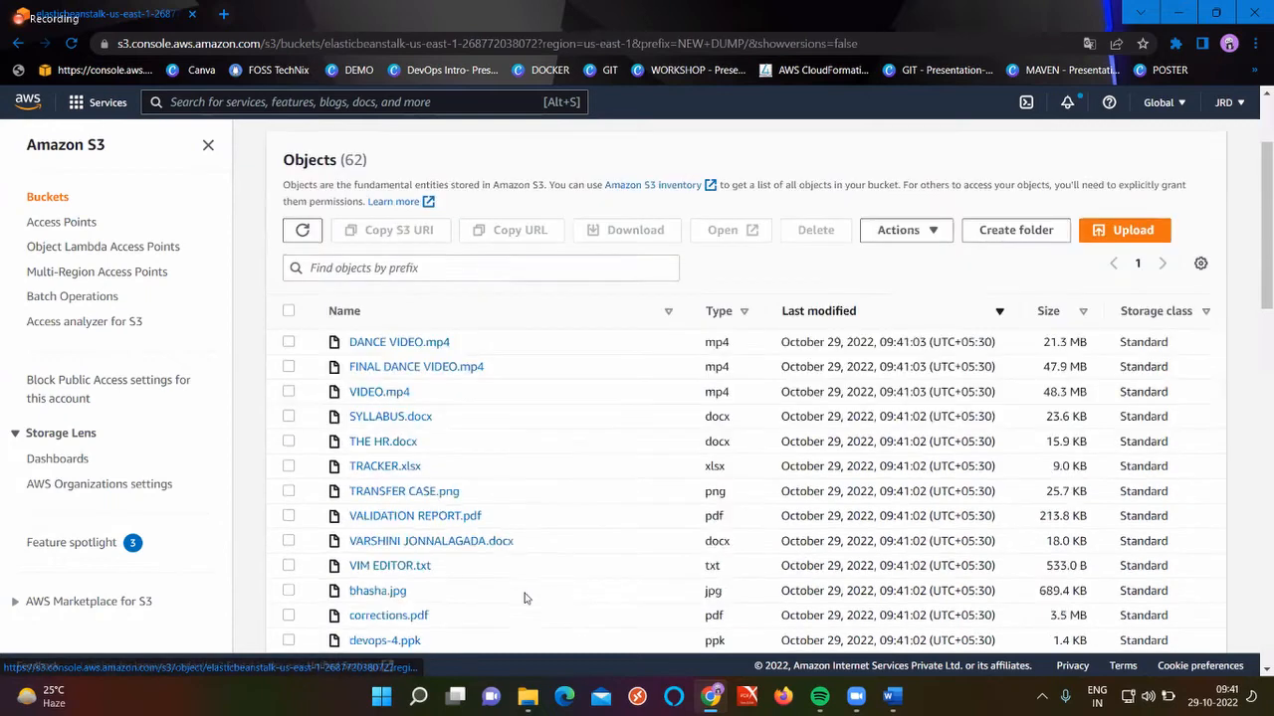
scroll(524, 597, "down", 15)
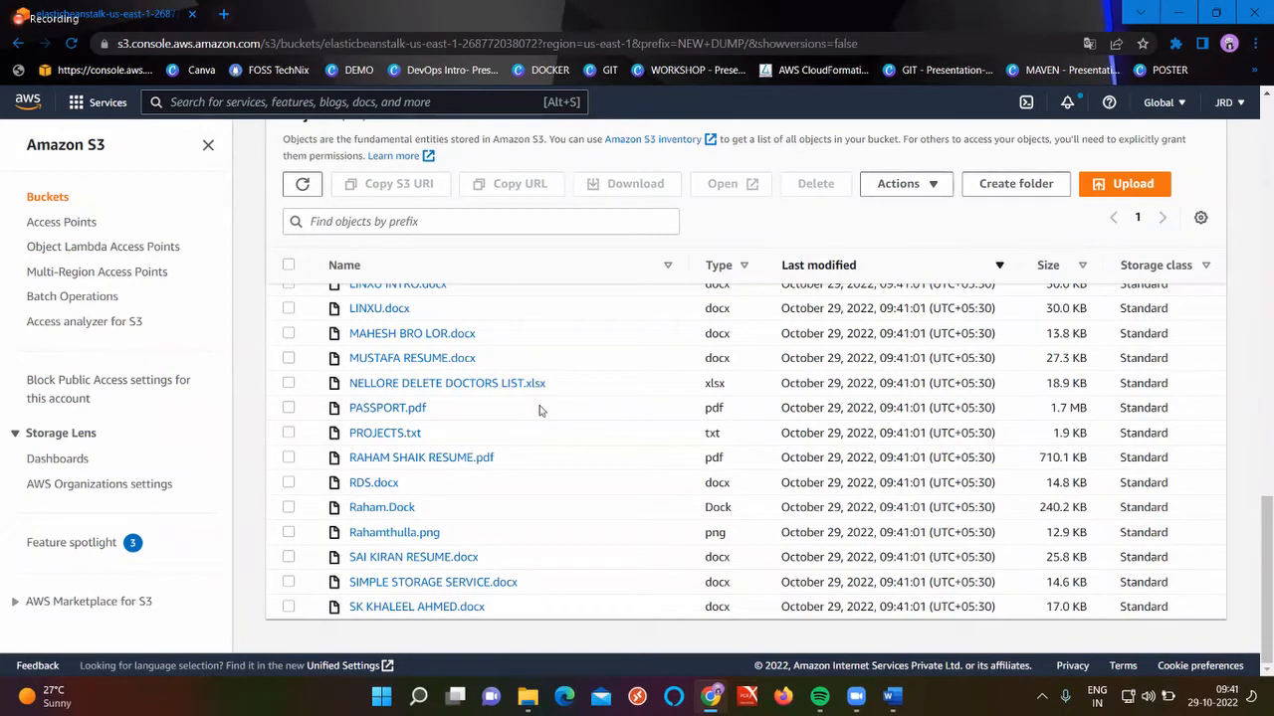
scroll(540, 411, "up", 15)
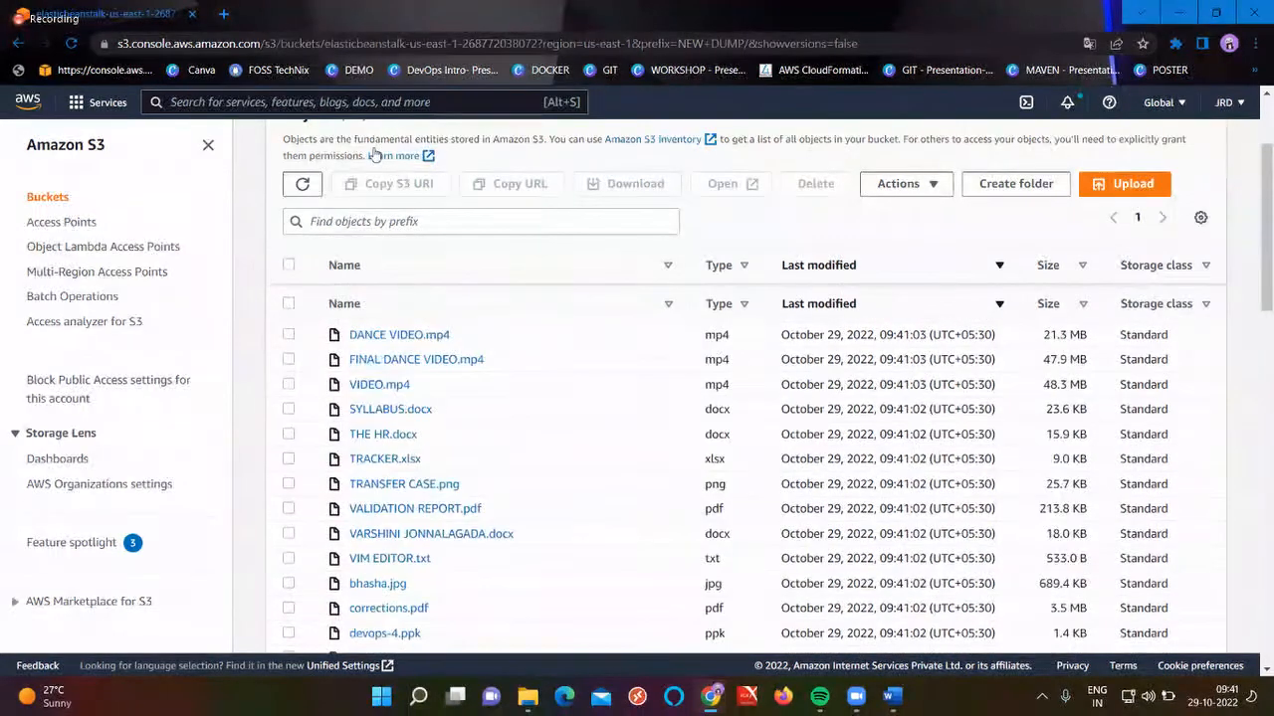
left_click(372, 147)
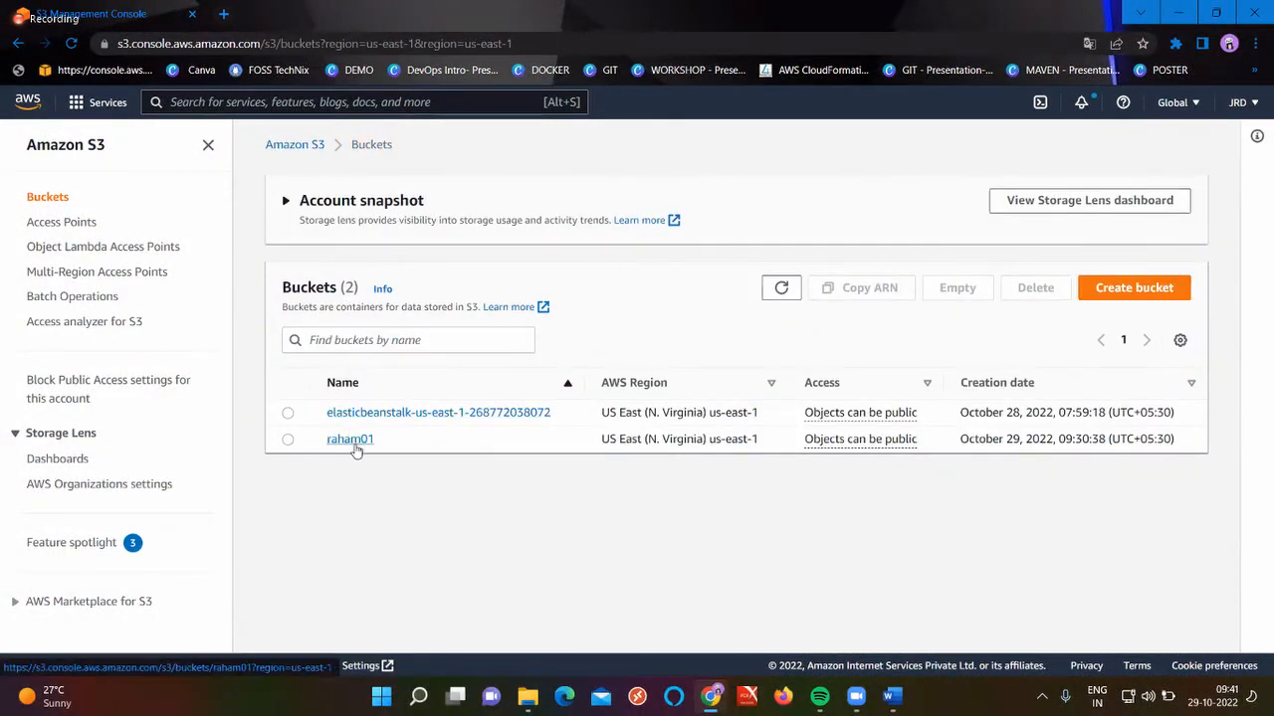
Open the raham01 bucket and look over its object Actions menu
left_click(350, 440)
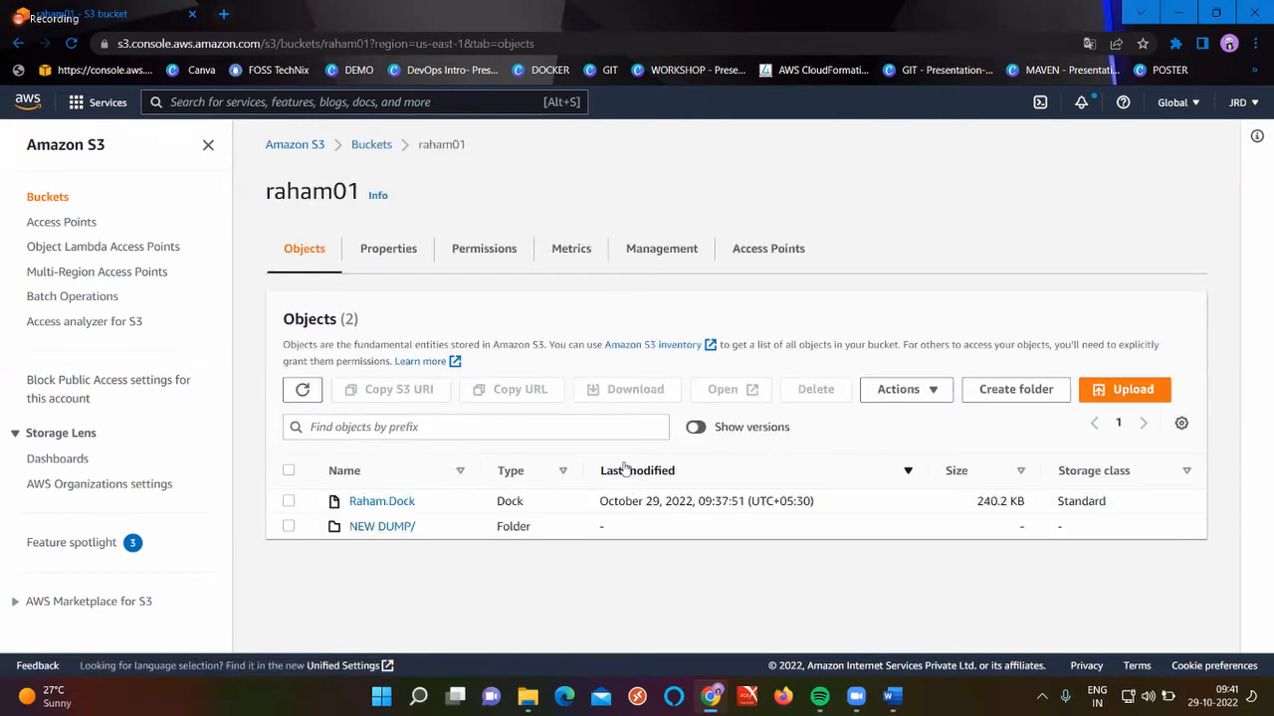
left_click(909, 390)
scroll(907, 359, "down", 2)
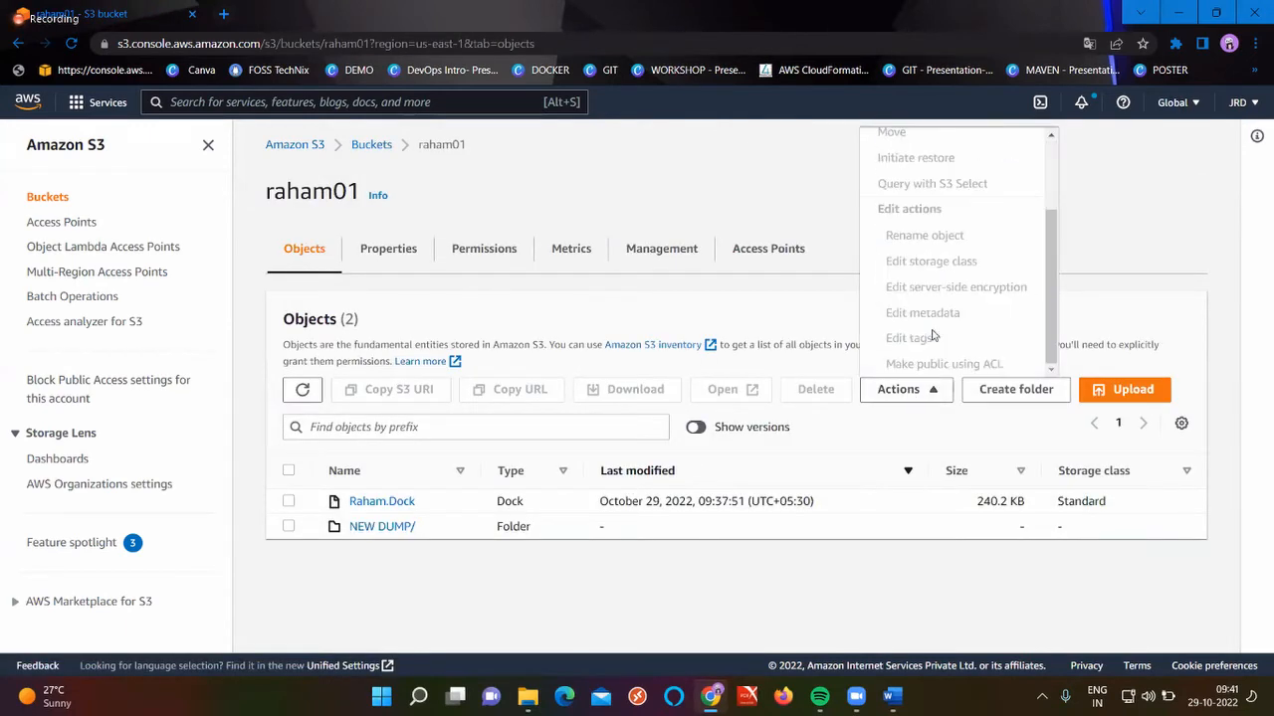
left_click(882, 582)
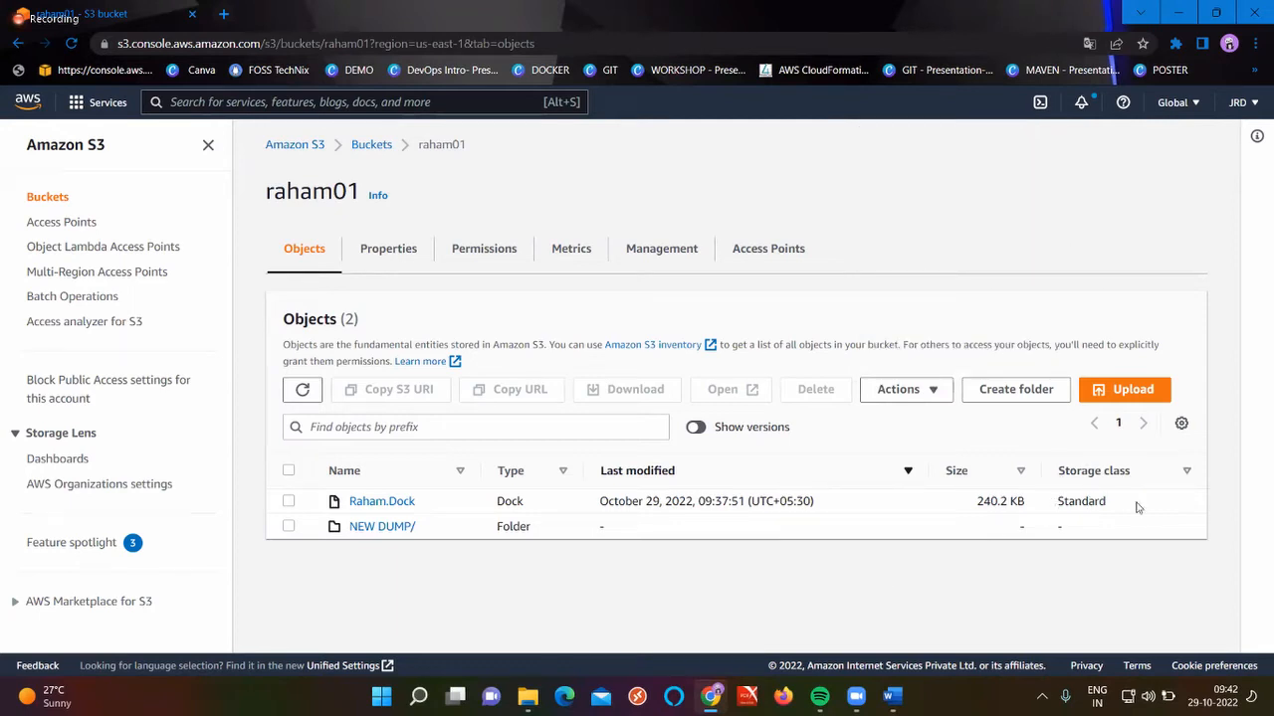
Select Raham.Dock and choose Edit storage class from the Actions menu
left_click(288, 501)
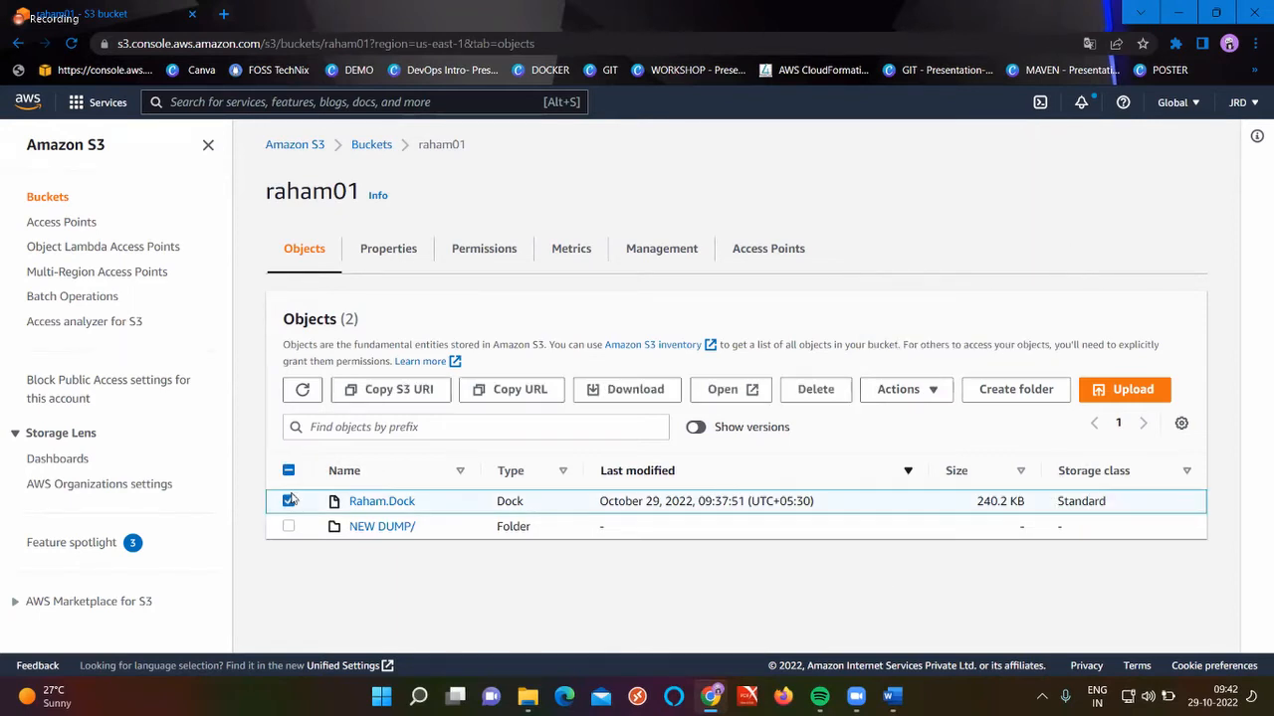
left_click(906, 389)
scroll(935, 343, "down", 1)
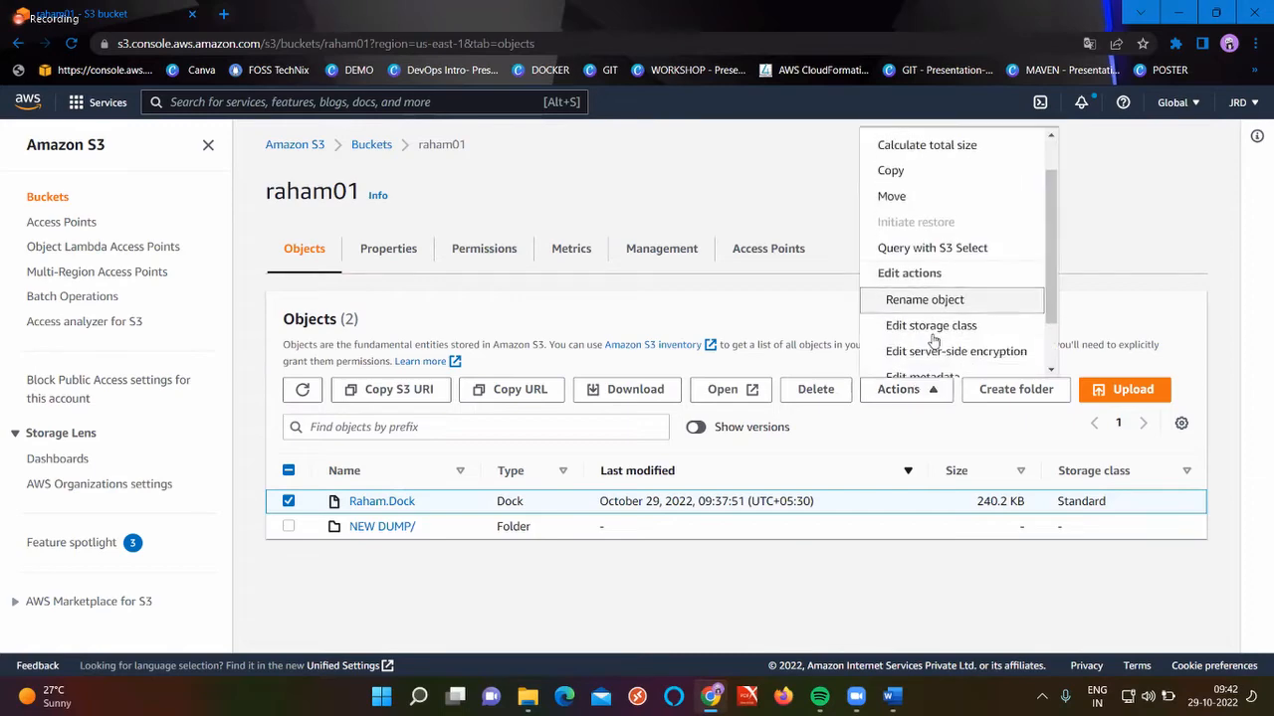
left_click(935, 329)
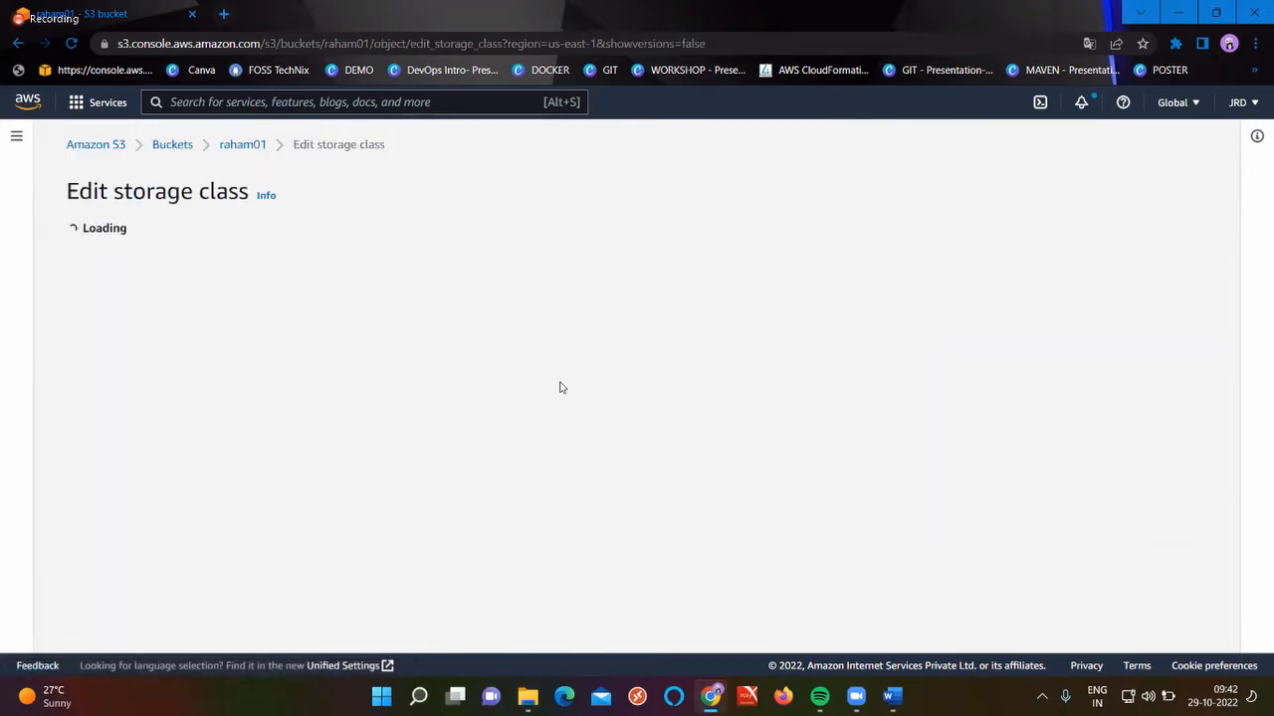
scroll(560, 387, "down", 4)
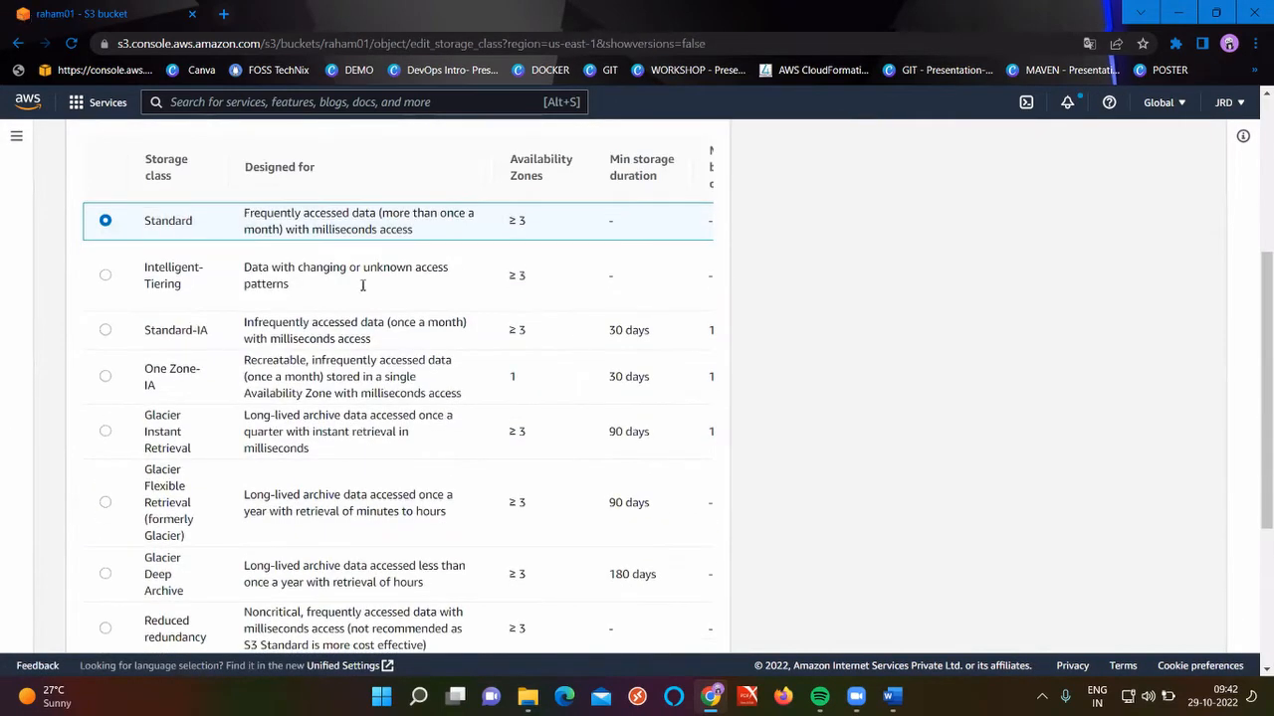
scroll(472, 411, "right", 3)
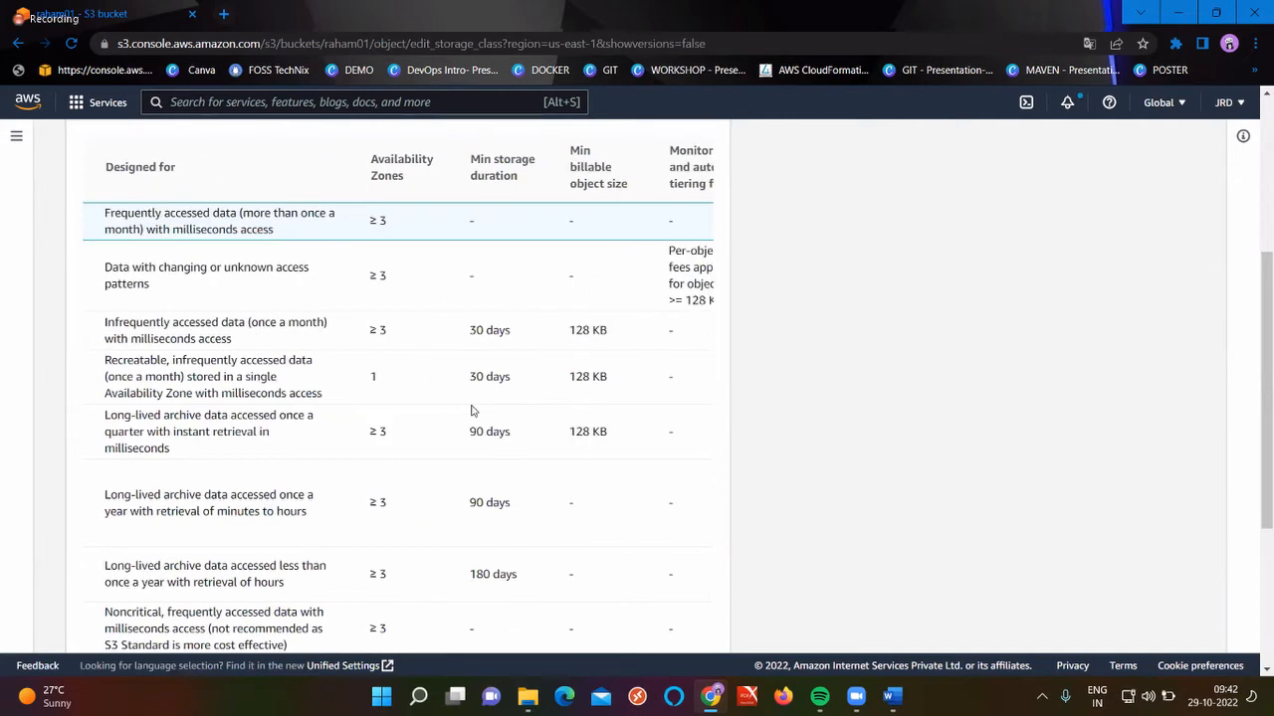
scroll(471, 411, "left", 2)
scroll(592, 403, "right", 1)
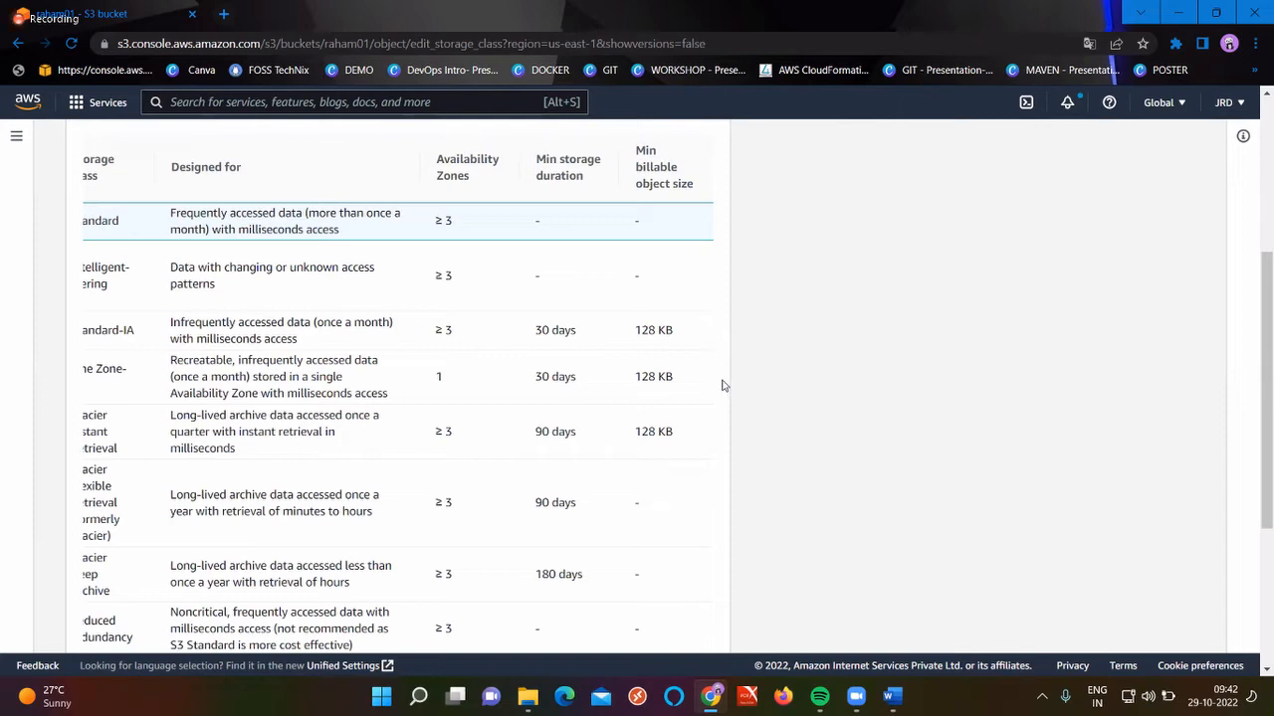
scroll(495, 432, "left", 1)
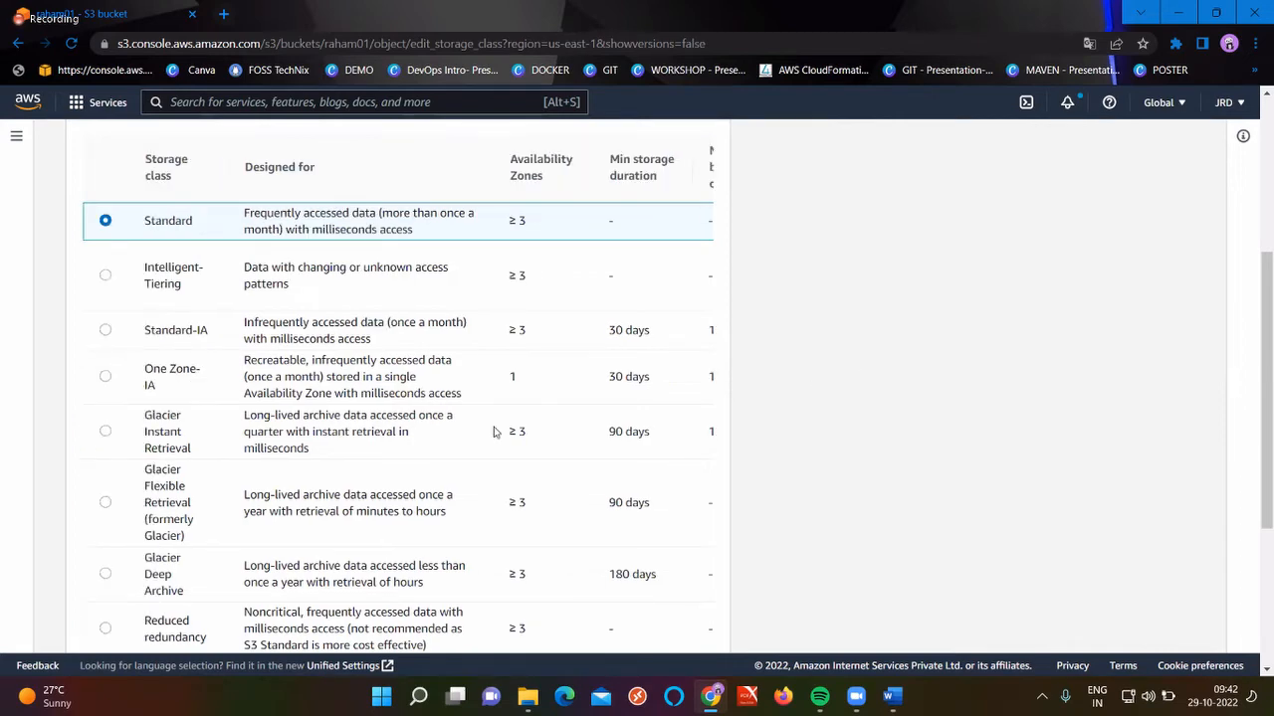
scroll(494, 432, "down", 3)
scroll(494, 427, "up", 4)
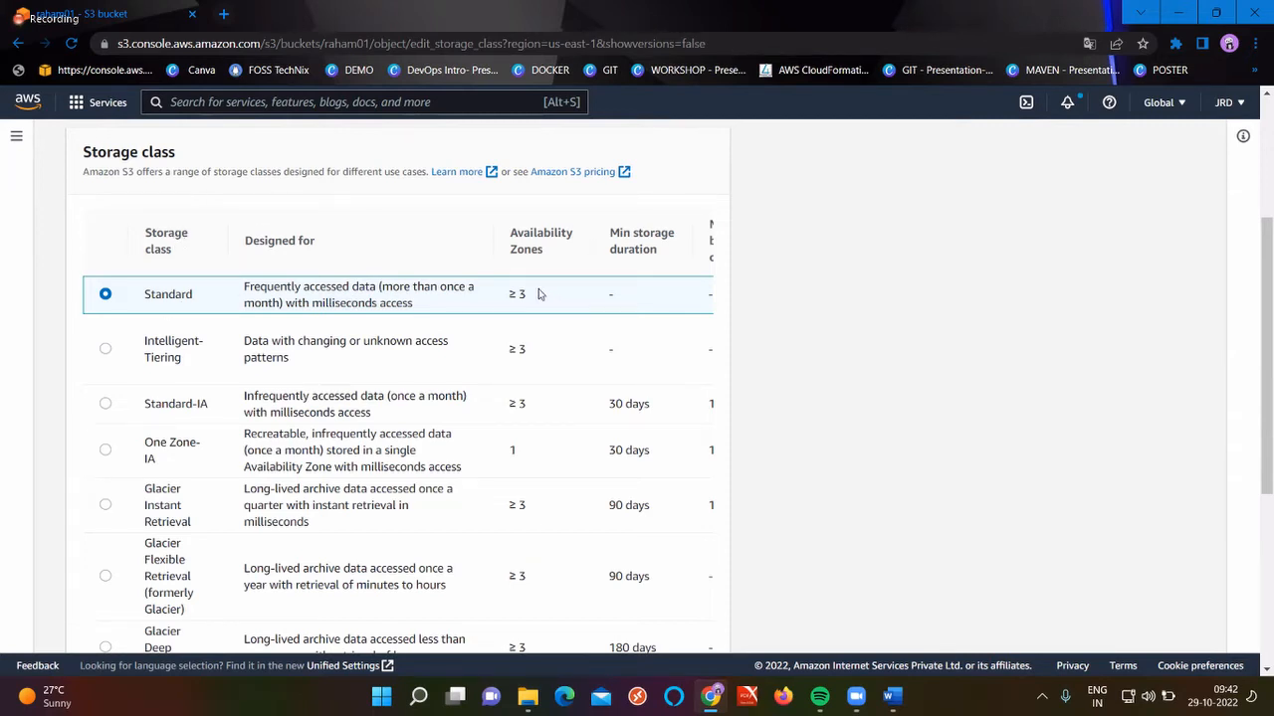
scroll(538, 293, "right", 1)
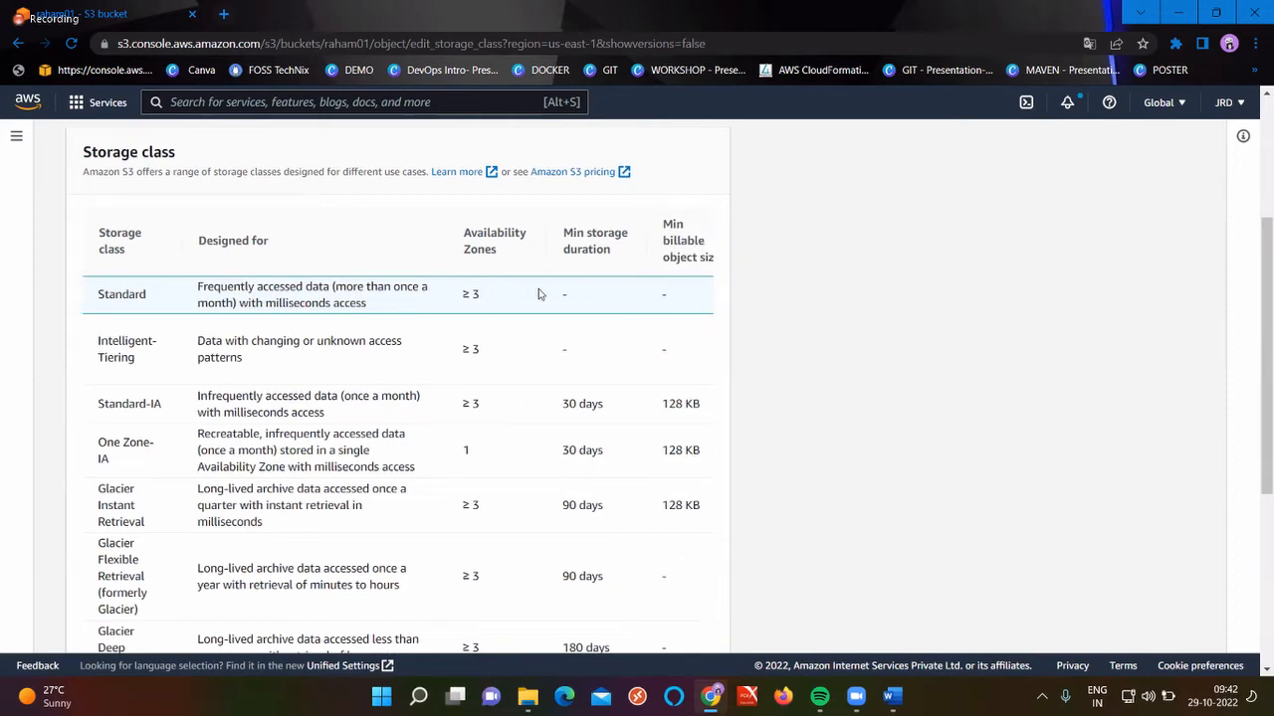
scroll(538, 294, "right", 2)
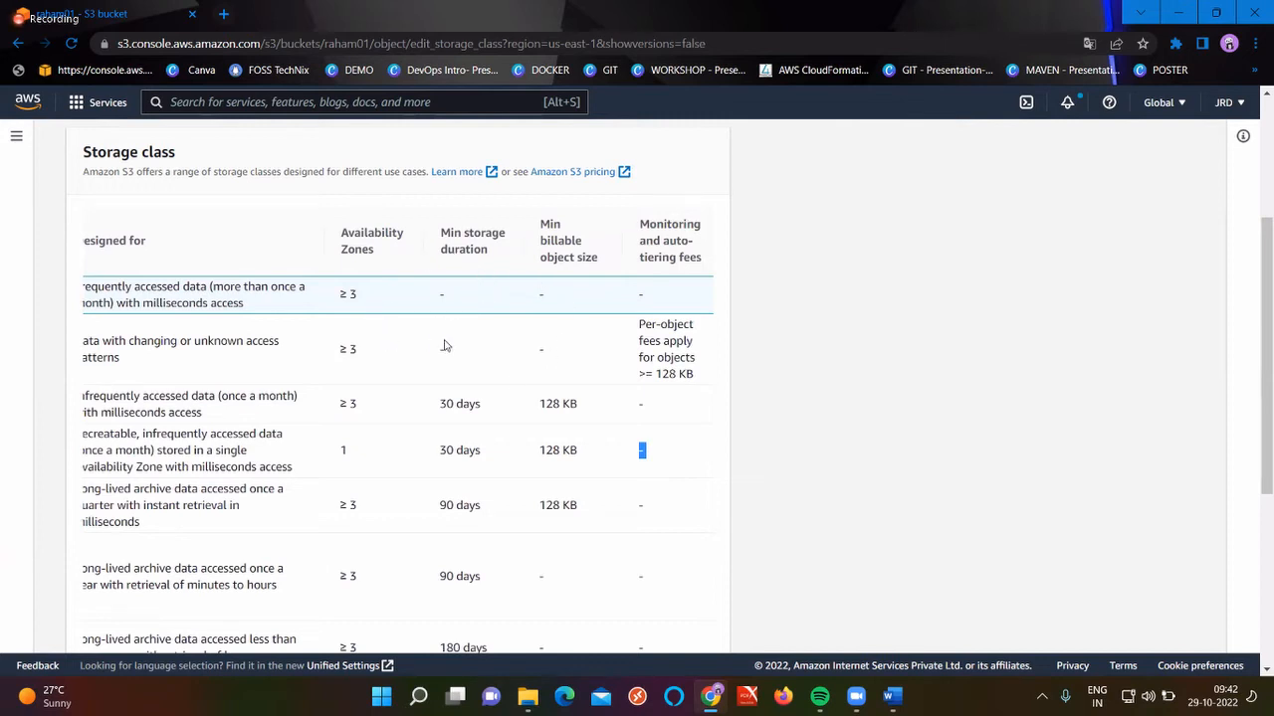
scroll(522, 287, "right", 1)
scroll(521, 288, "right", 1)
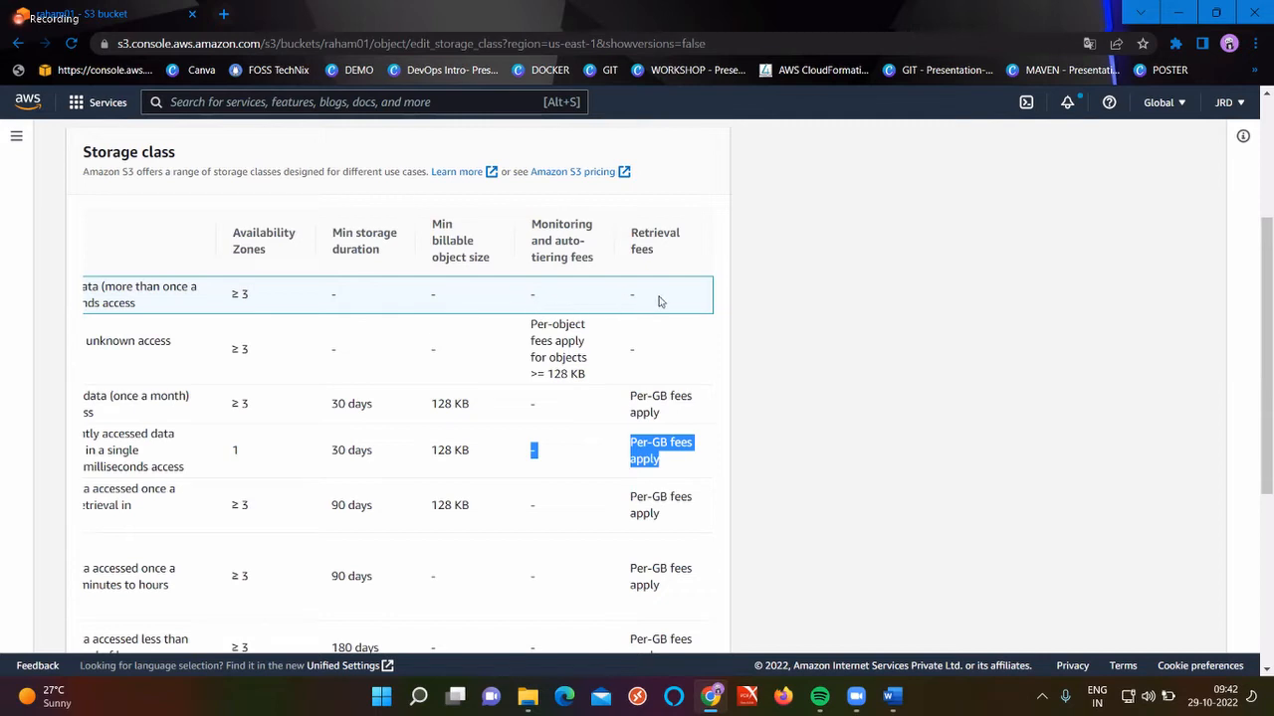
scroll(659, 299, "left", 3)
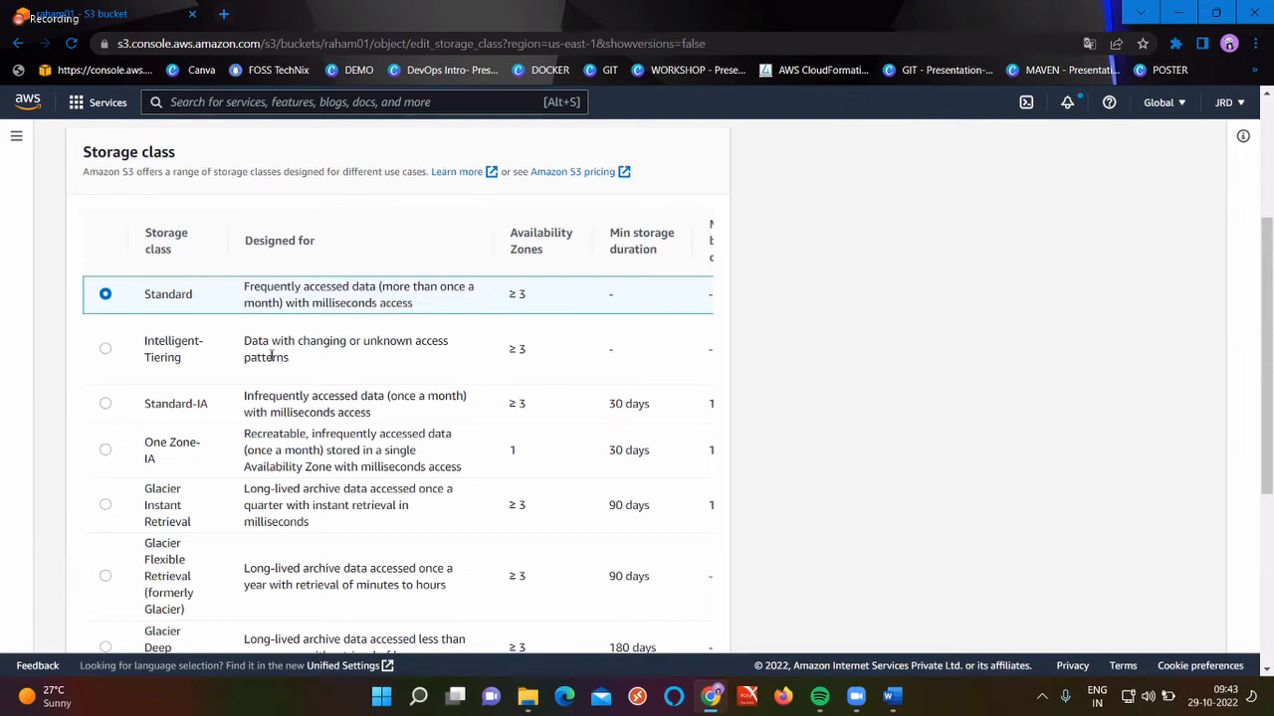
double_click(271, 357)
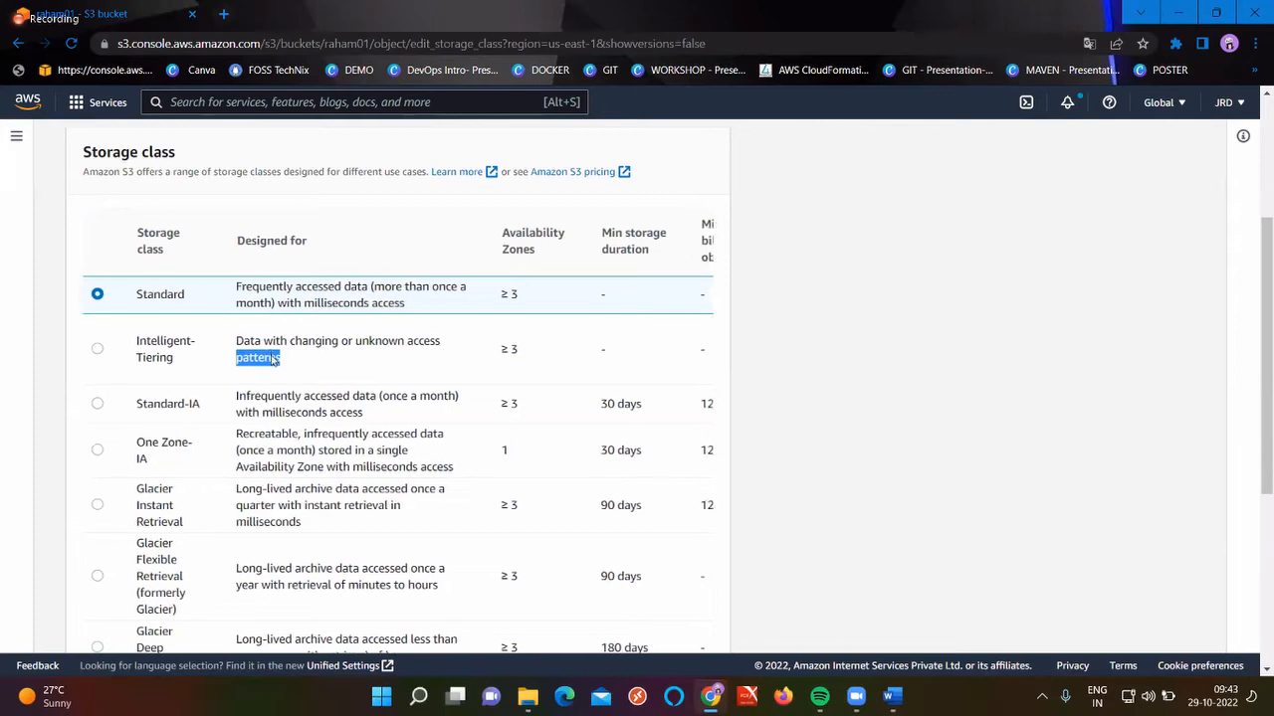
scroll(308, 356, "right", 2)
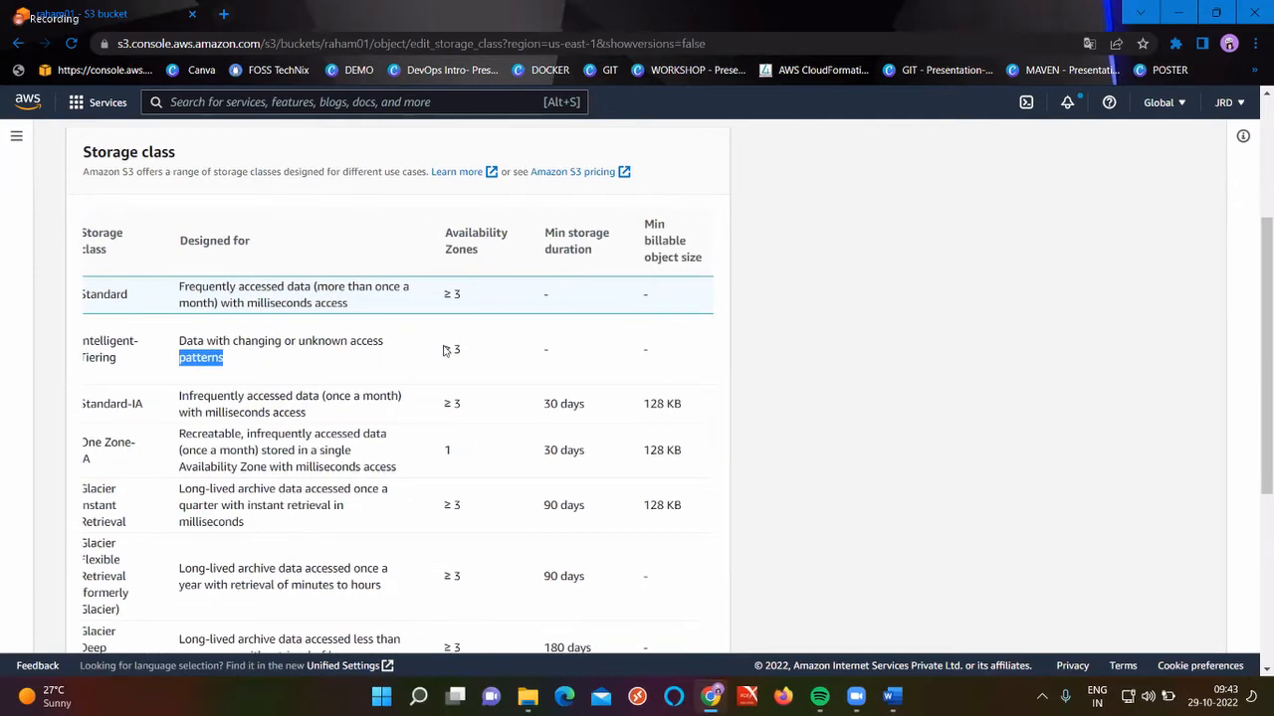
scroll(445, 350, "right", 3)
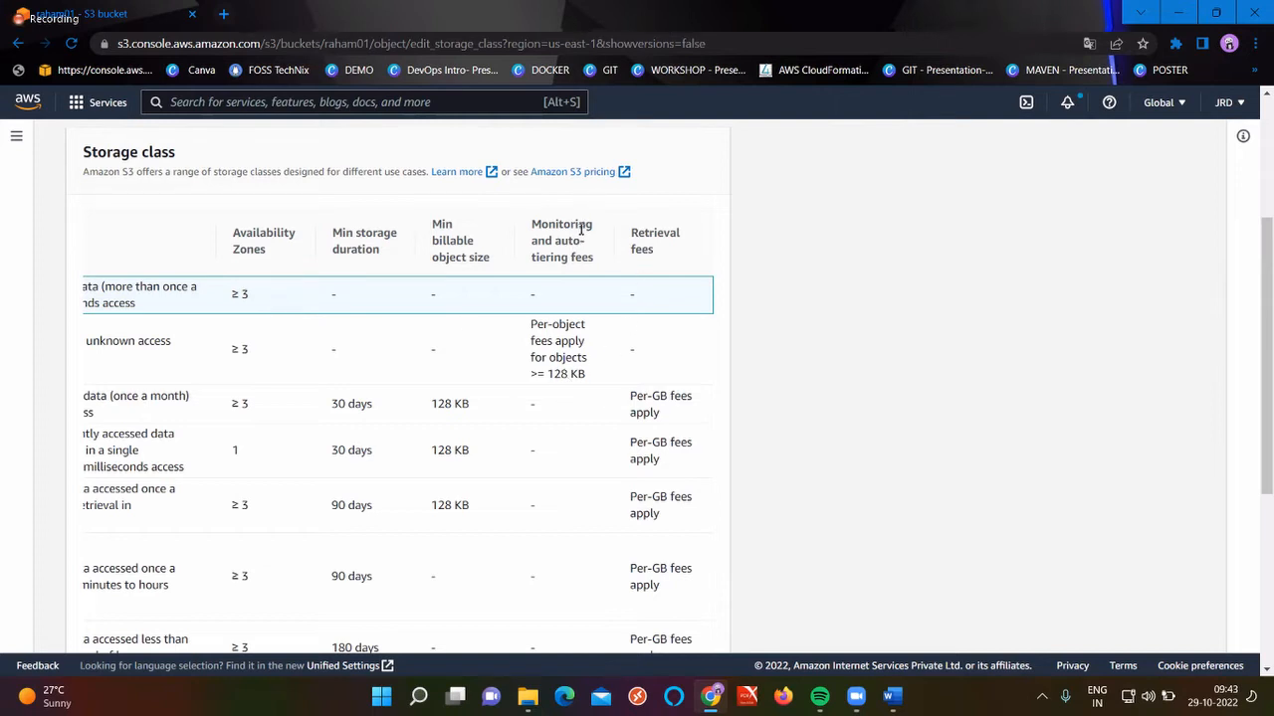
double_click(551, 363)
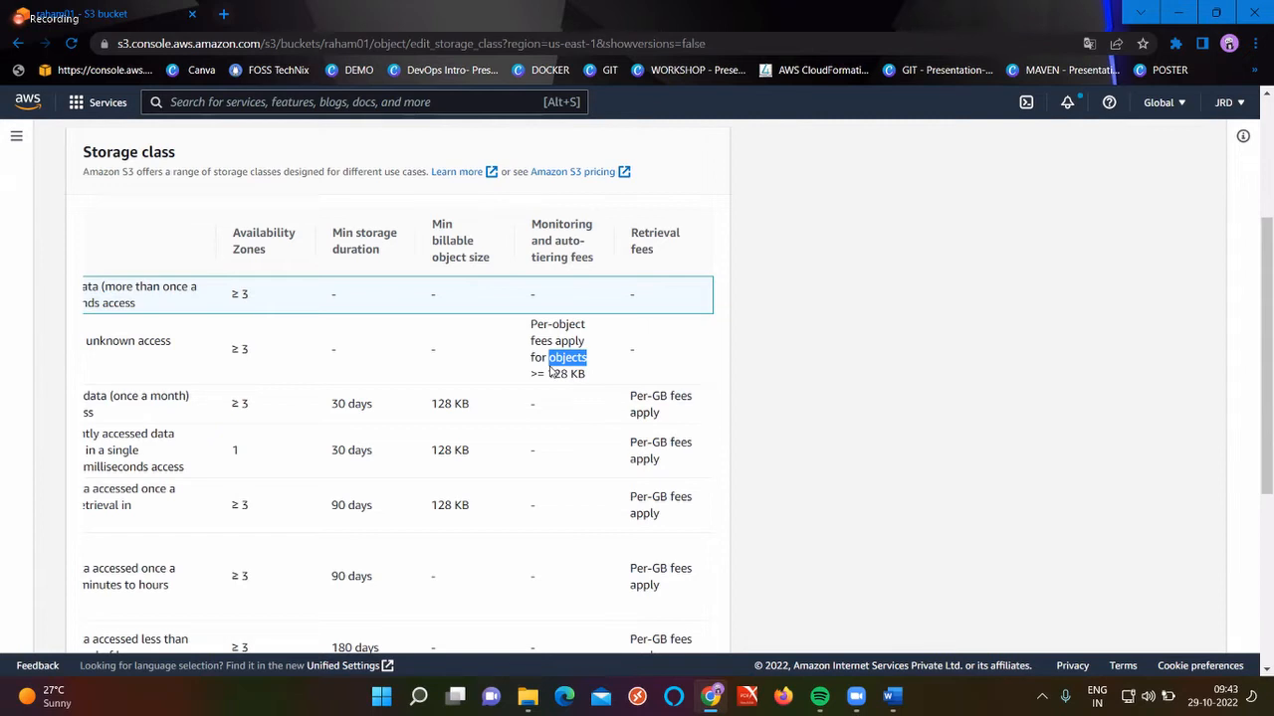
scroll(551, 370, "left", 5)
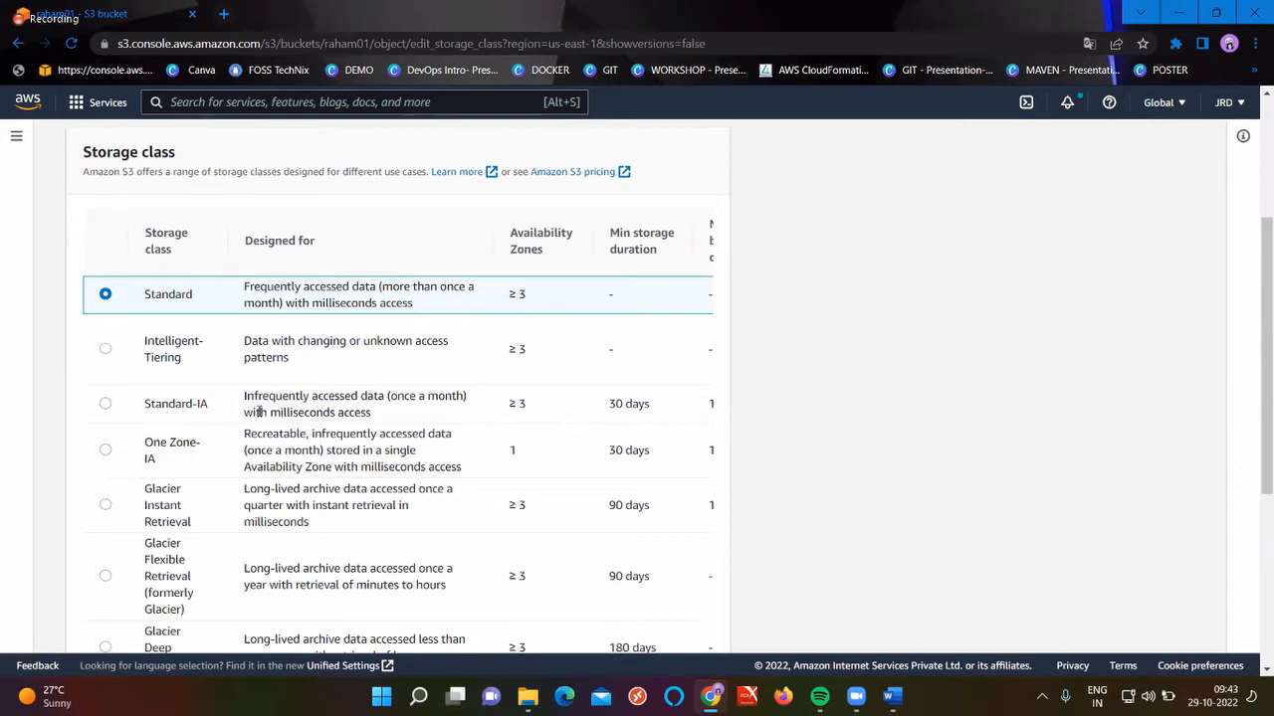
double_click(420, 396)
double_click(175, 406)
scroll(175, 410, "right", 1)
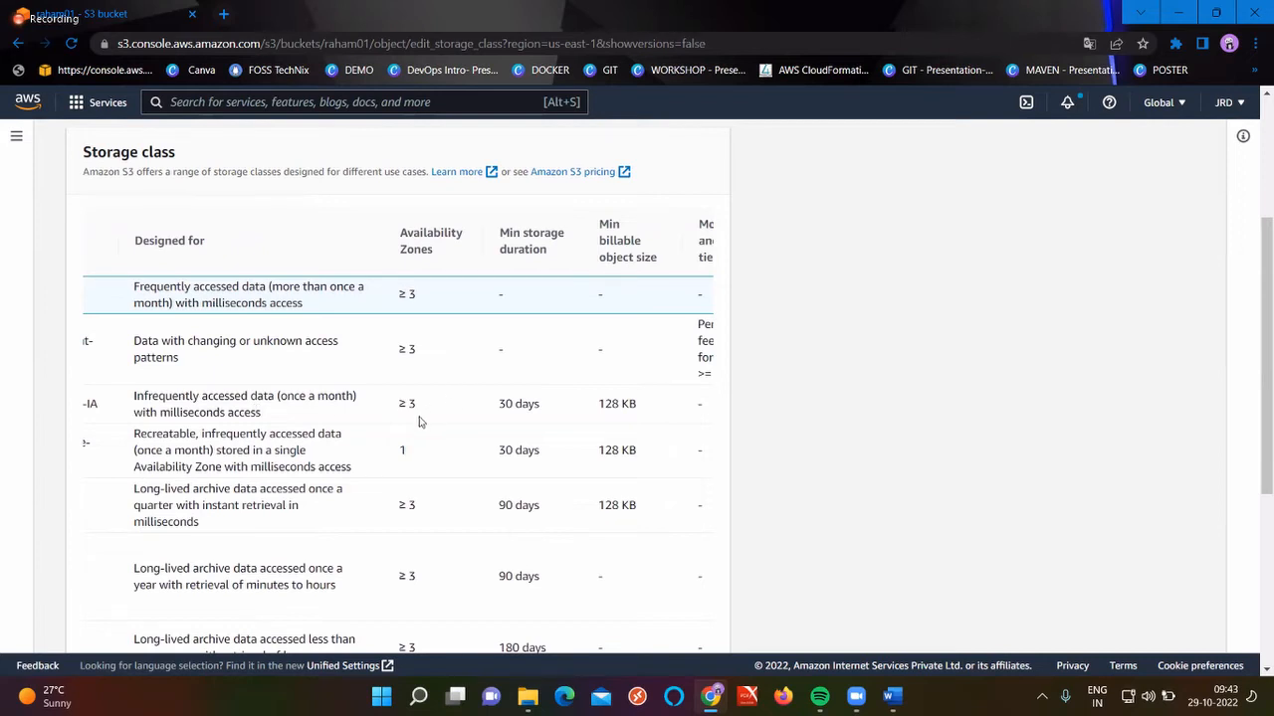
scroll(418, 424, "right", 1)
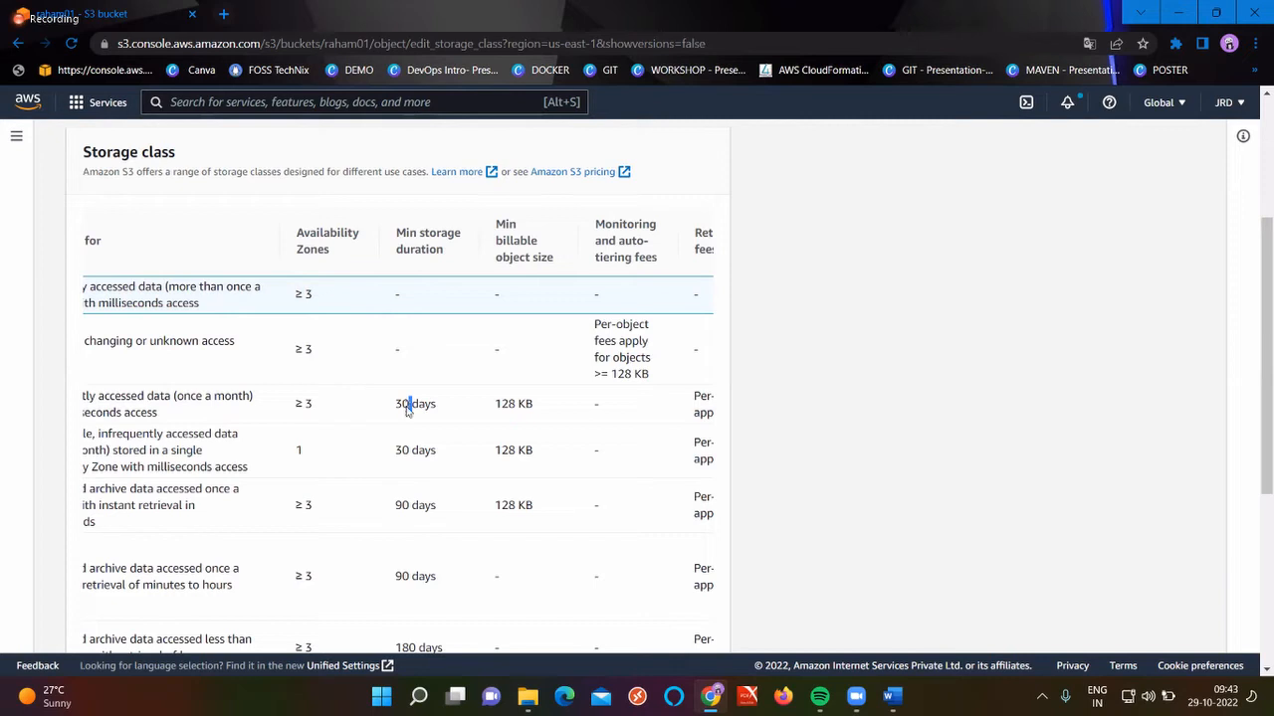
double_click(520, 409)
scroll(520, 410, "right", 1)
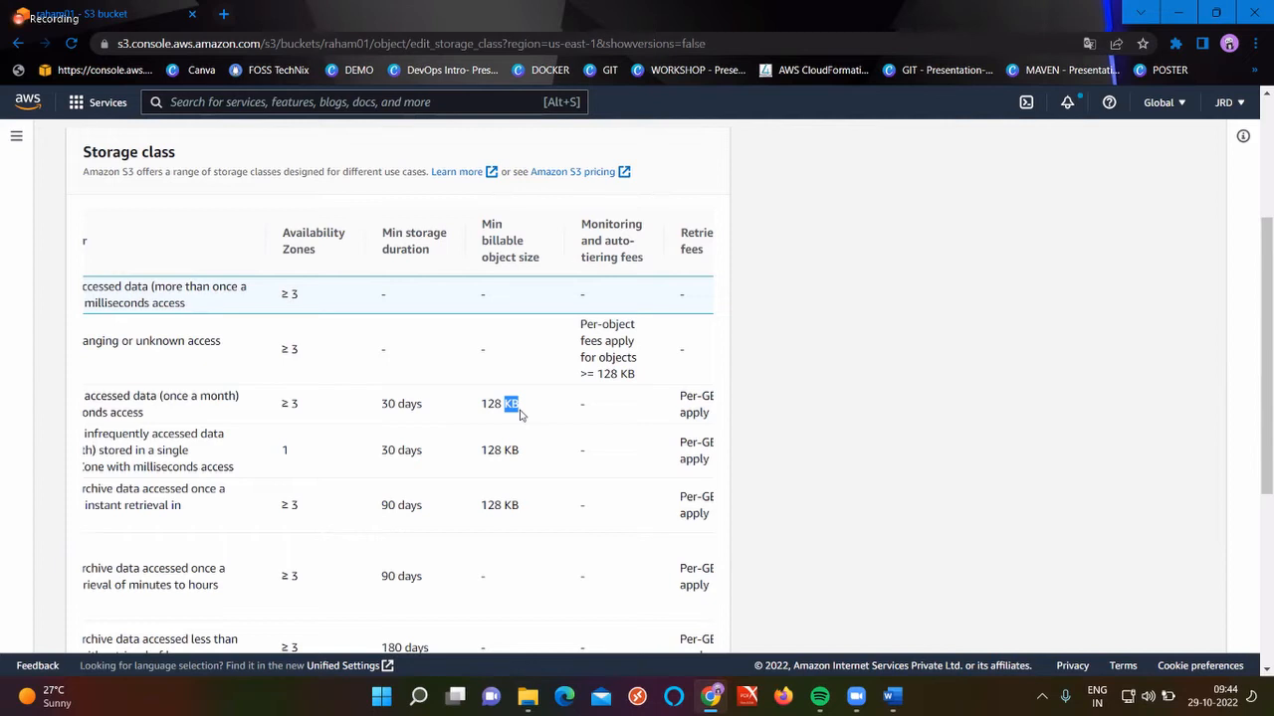
scroll(520, 413, "right", 1)
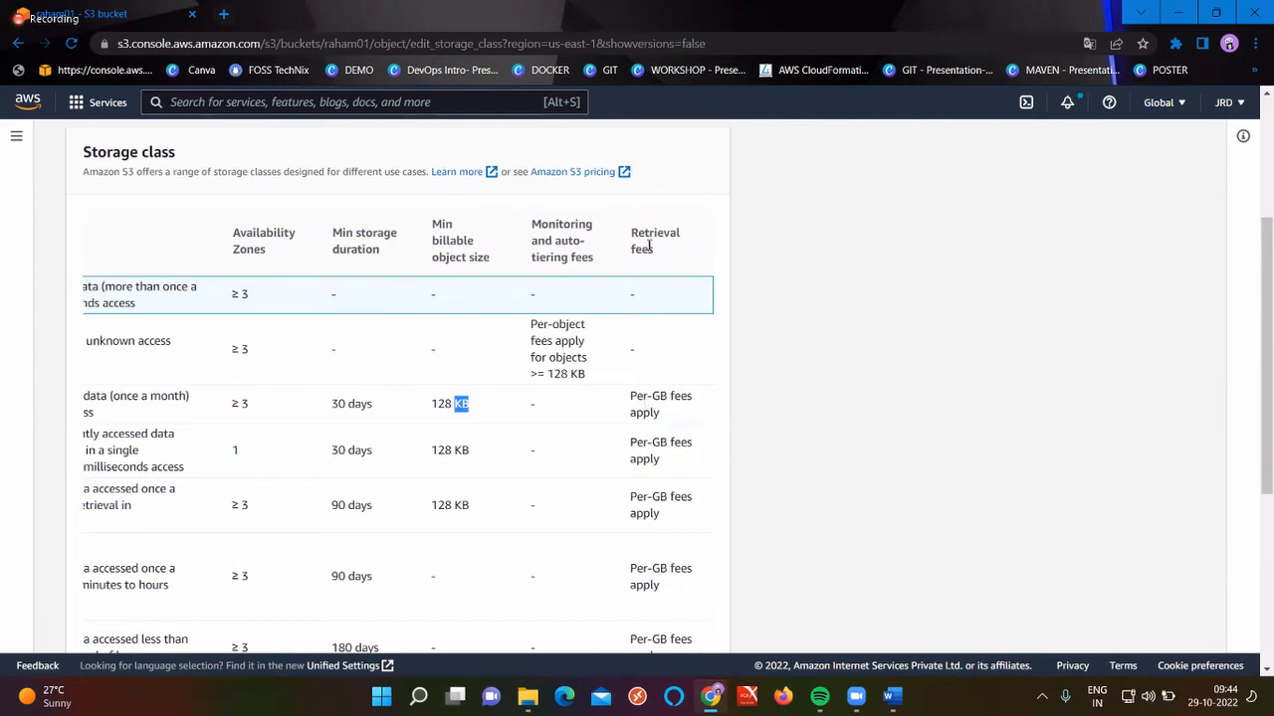
double_click(652, 396)
scroll(652, 402, "left", 3)
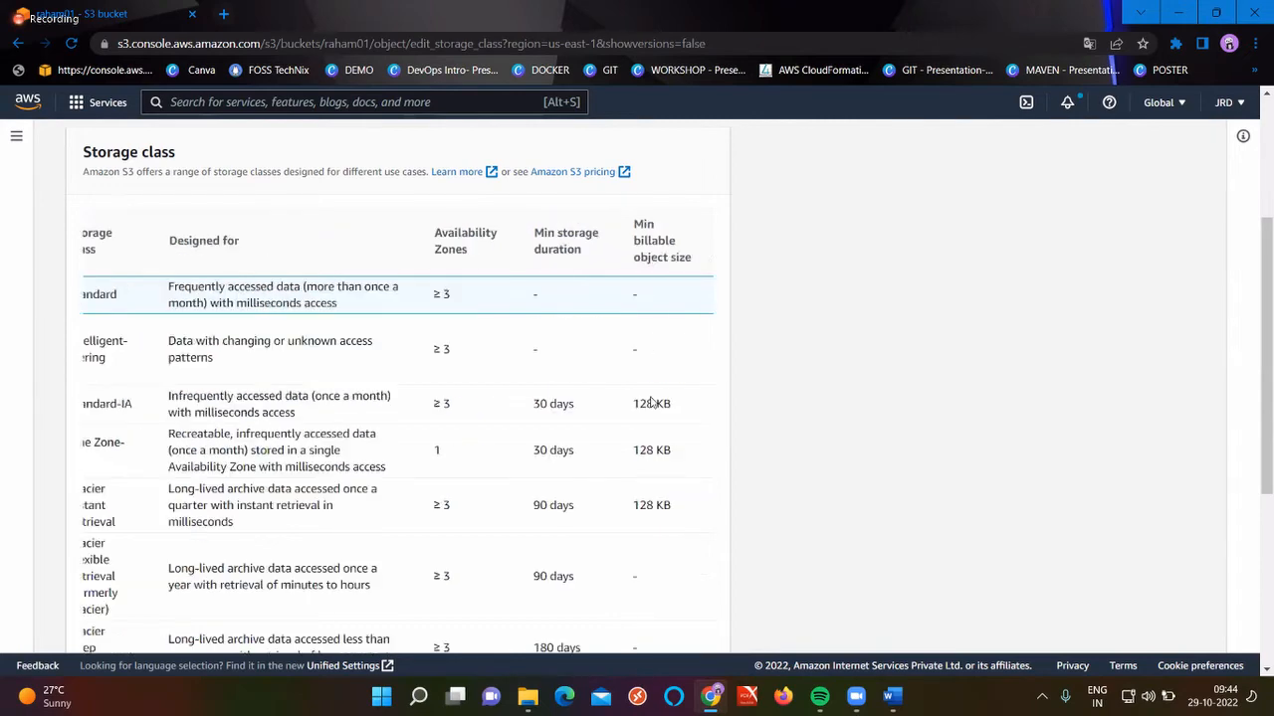
scroll(205, 458, "down", 1)
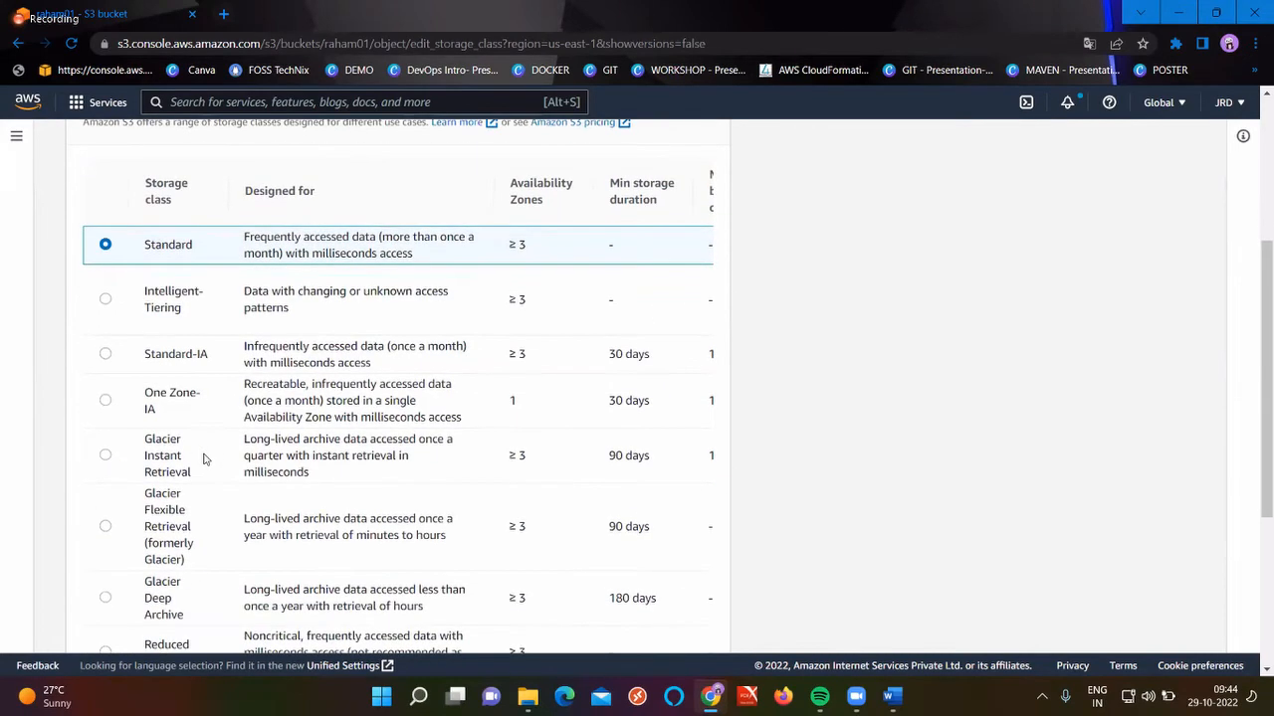
double_click(295, 385)
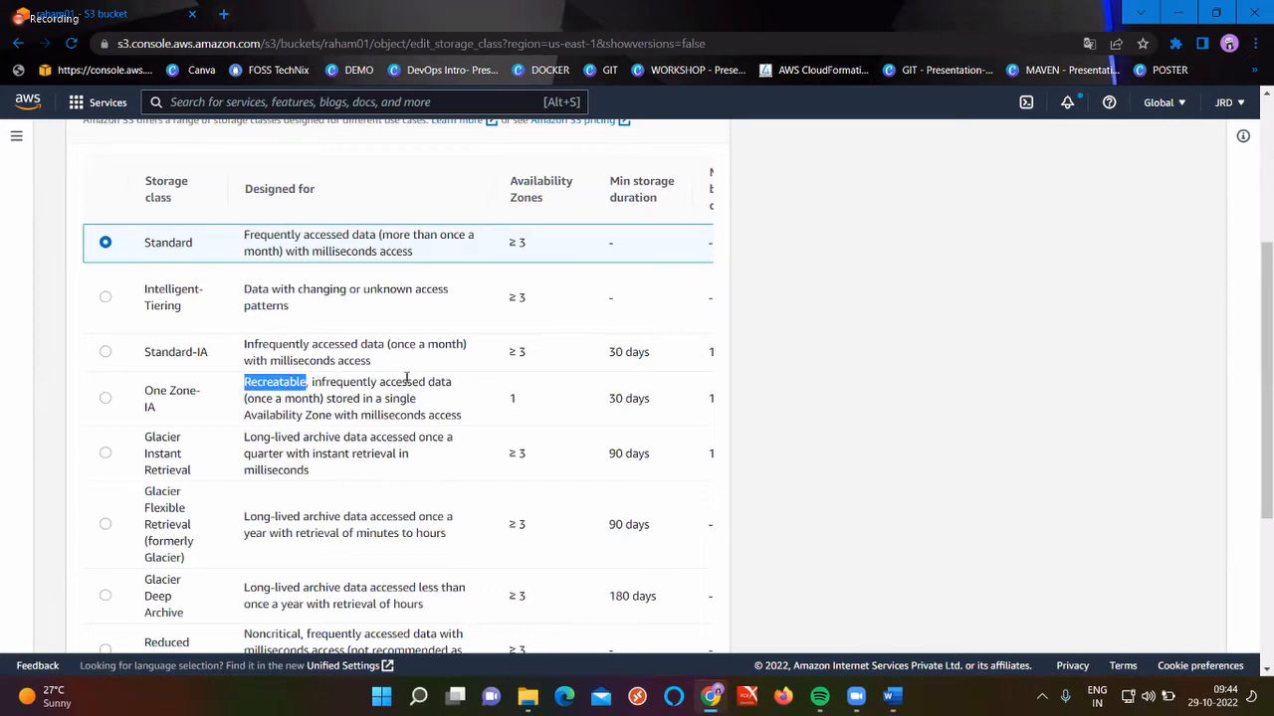
double_click(290, 399)
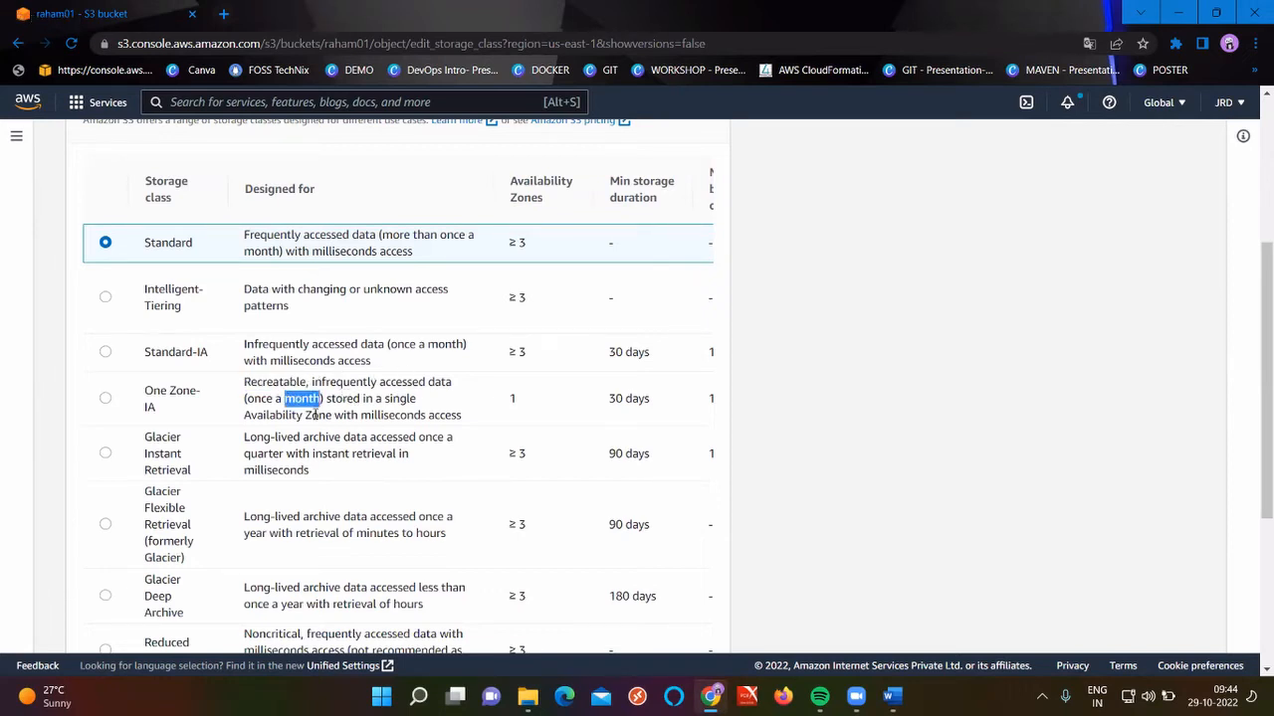
left_click(300, 415)
scroll(300, 415, "up", 1)
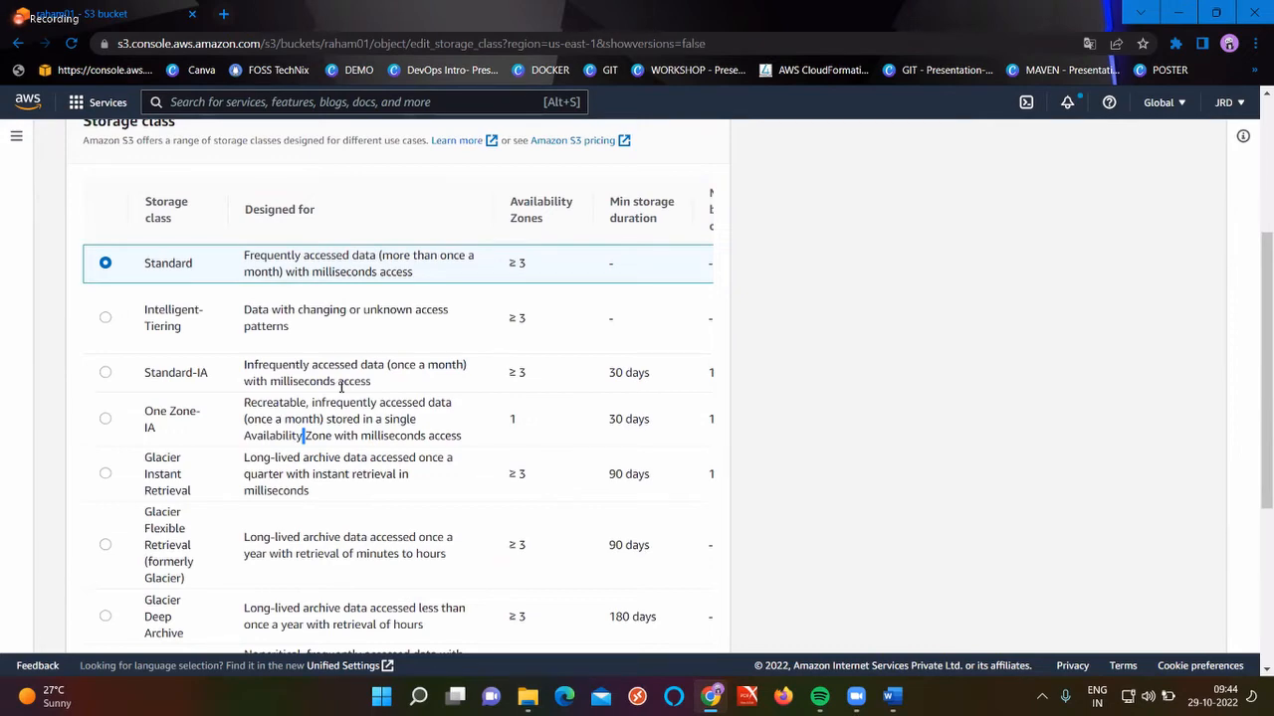
scroll(342, 387, "right", 2)
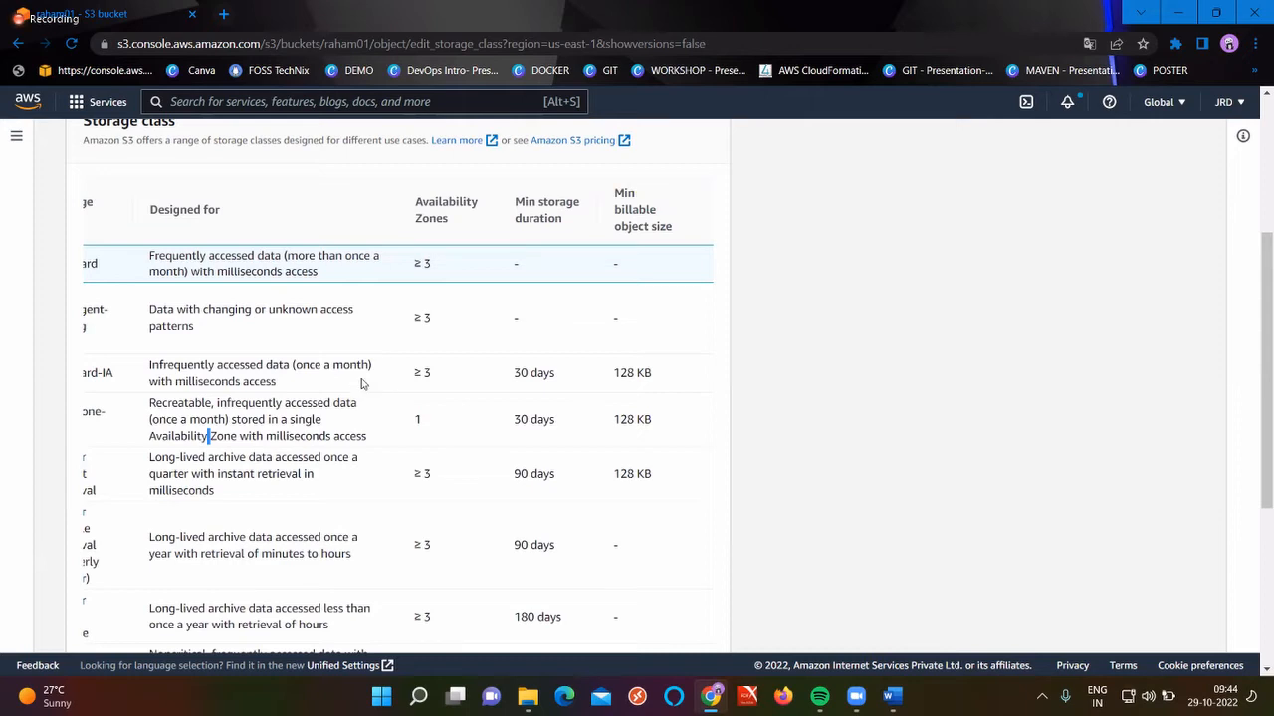
scroll(358, 381, "left", 1)
scroll(314, 377, "right", 1)
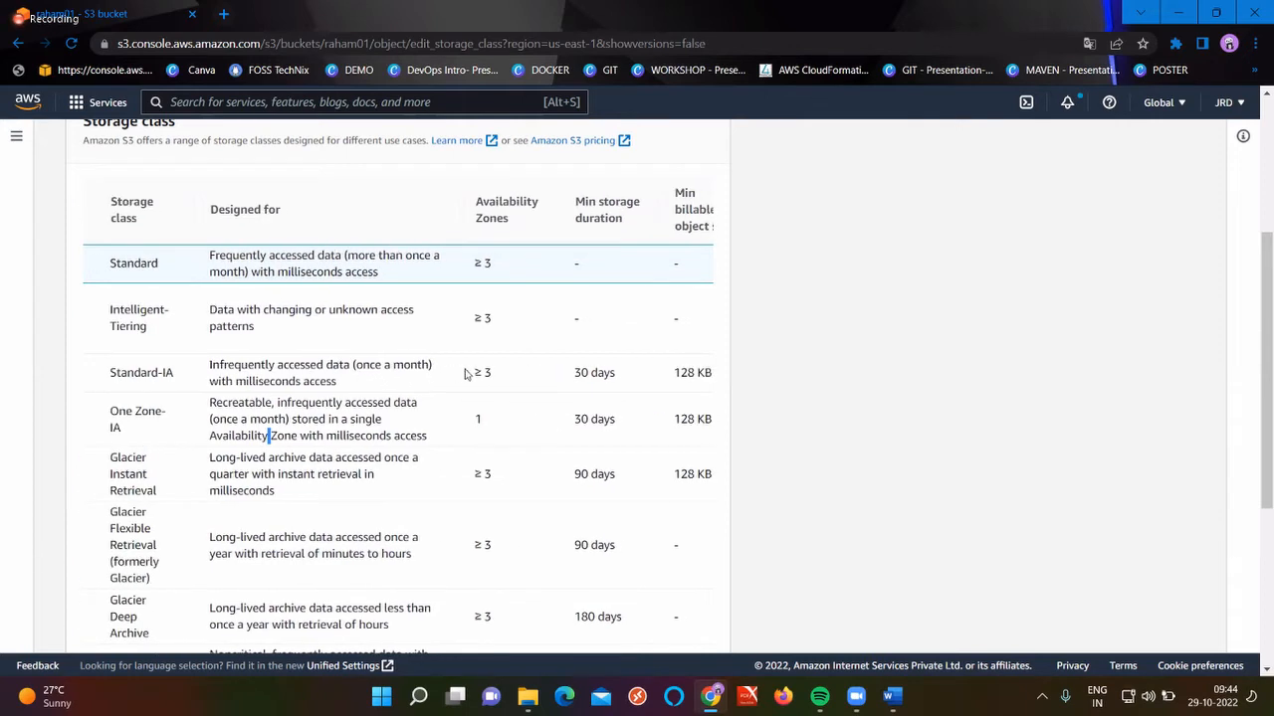
scroll(352, 410, "left", 1)
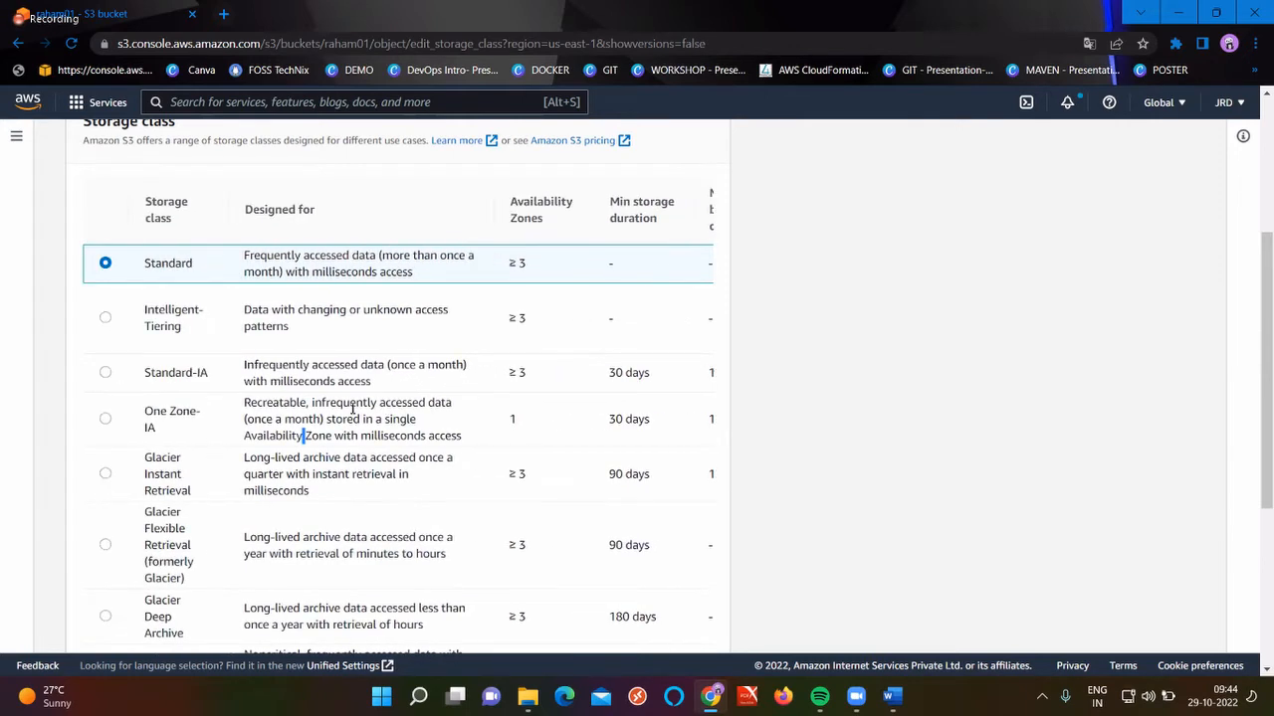
scroll(353, 410, "right", 1)
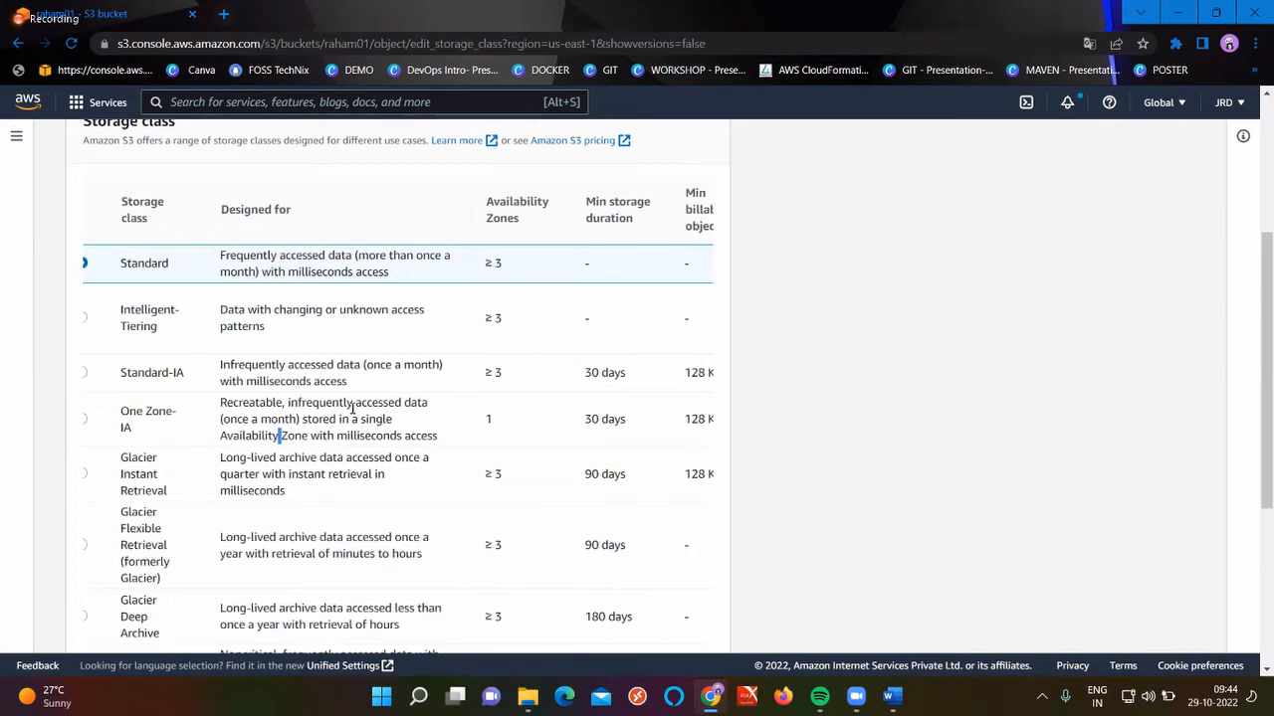
scroll(352, 410, "right", 5)
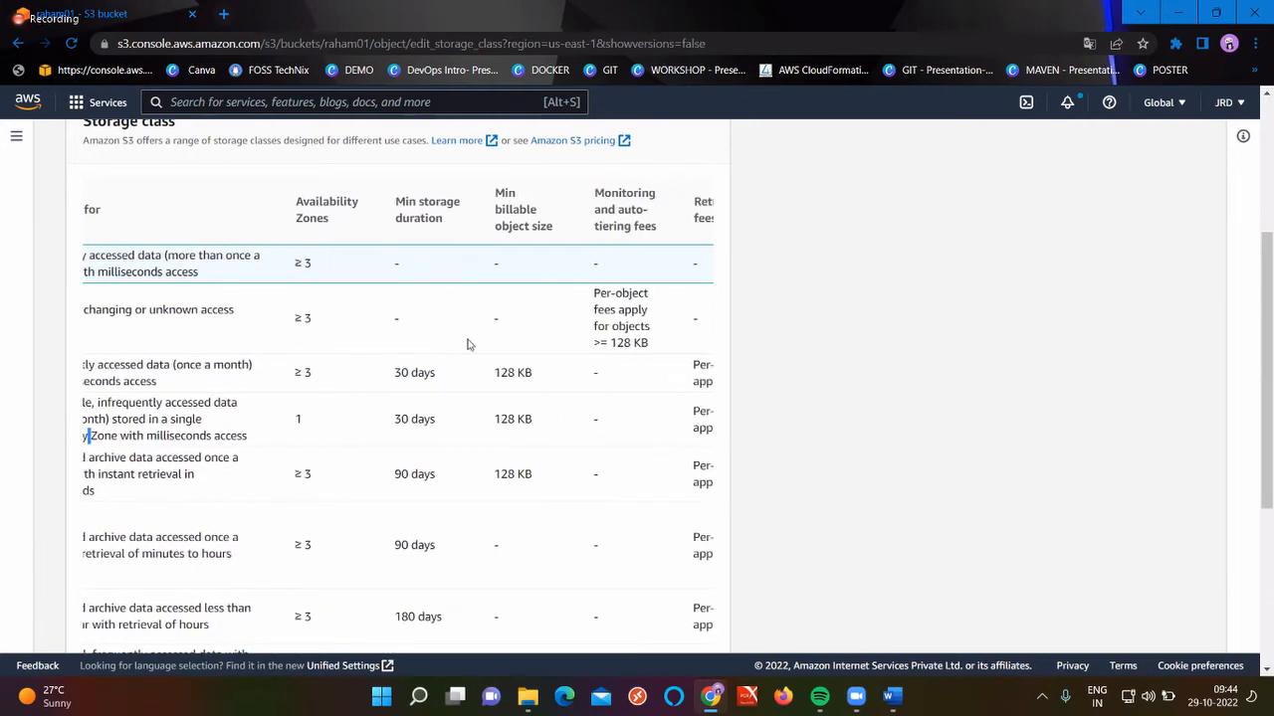
scroll(407, 452, "right", 2)
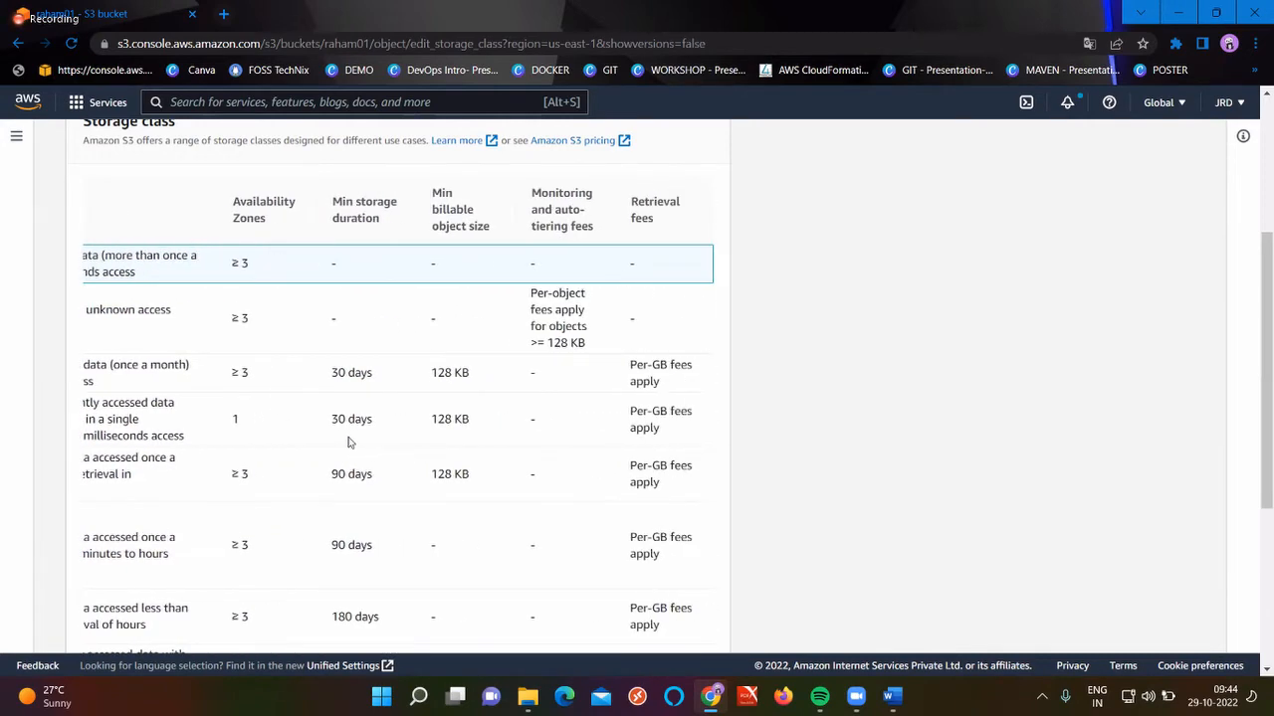
scroll(489, 425, "left", 7)
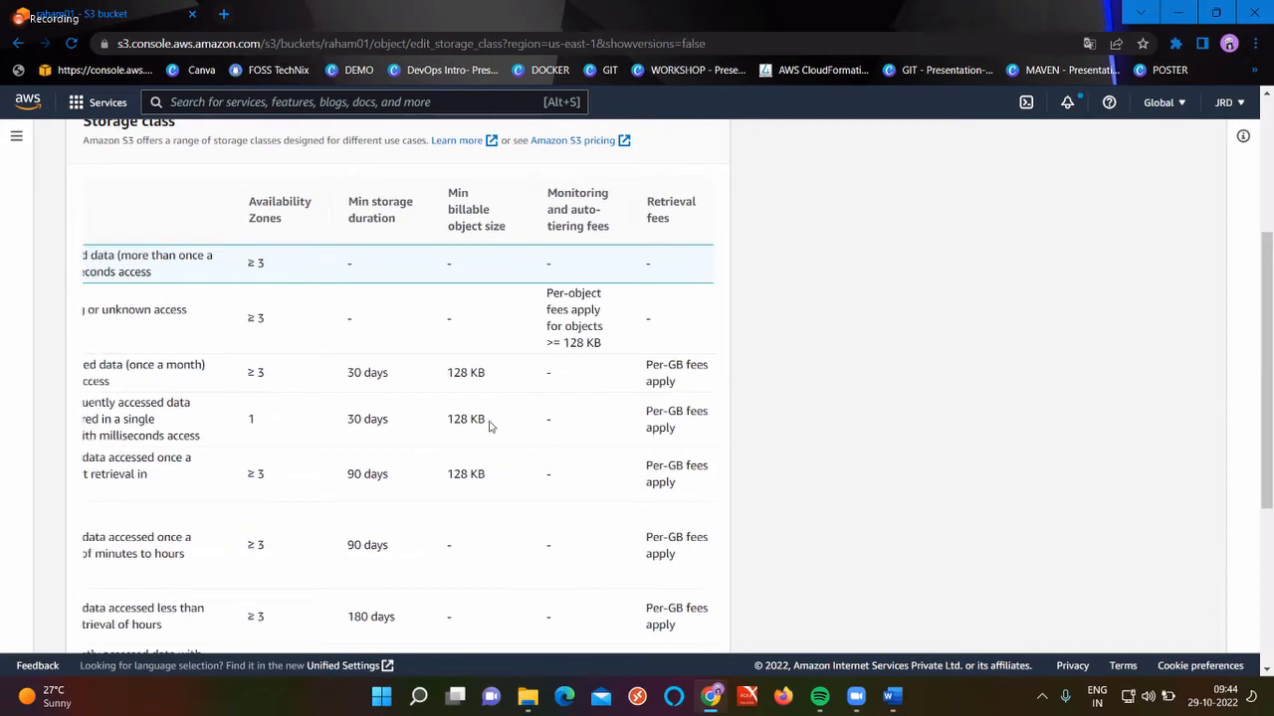
scroll(489, 426, "down", 1)
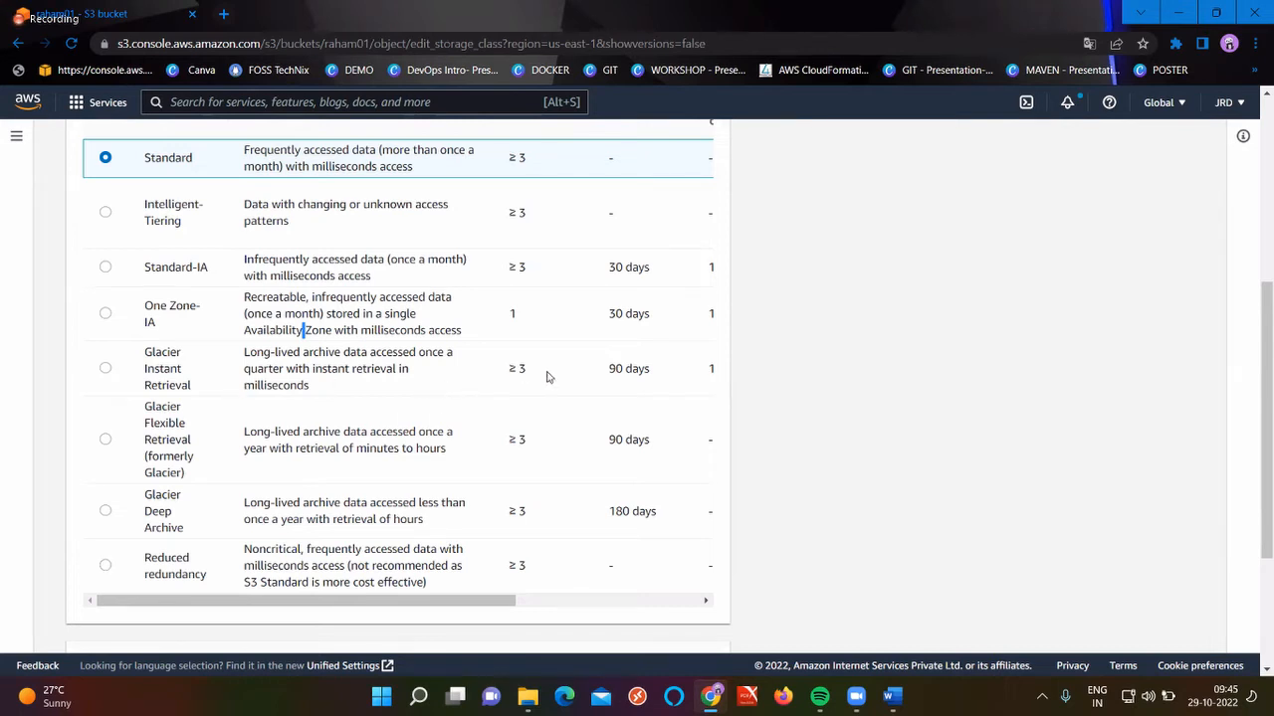
scroll(546, 377, "right", 2)
scroll(546, 377, "up", 2)
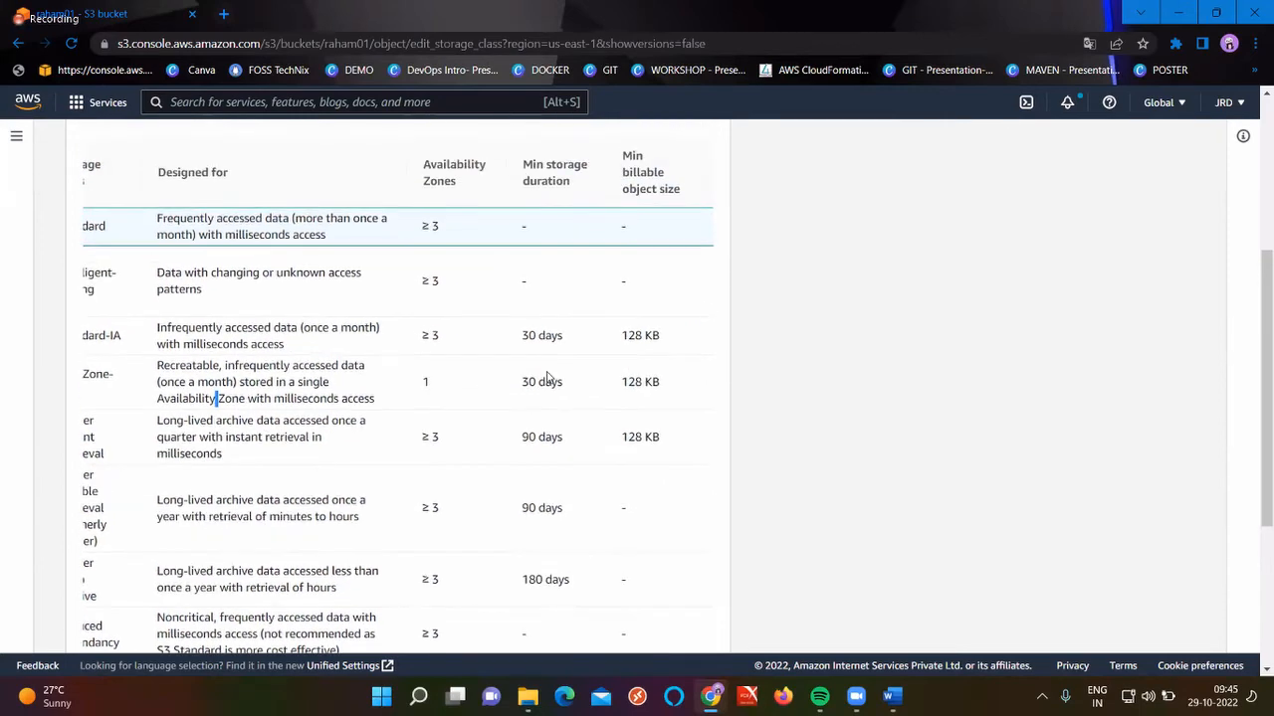
double_click(558, 435)
scroll(558, 436, "right", 3)
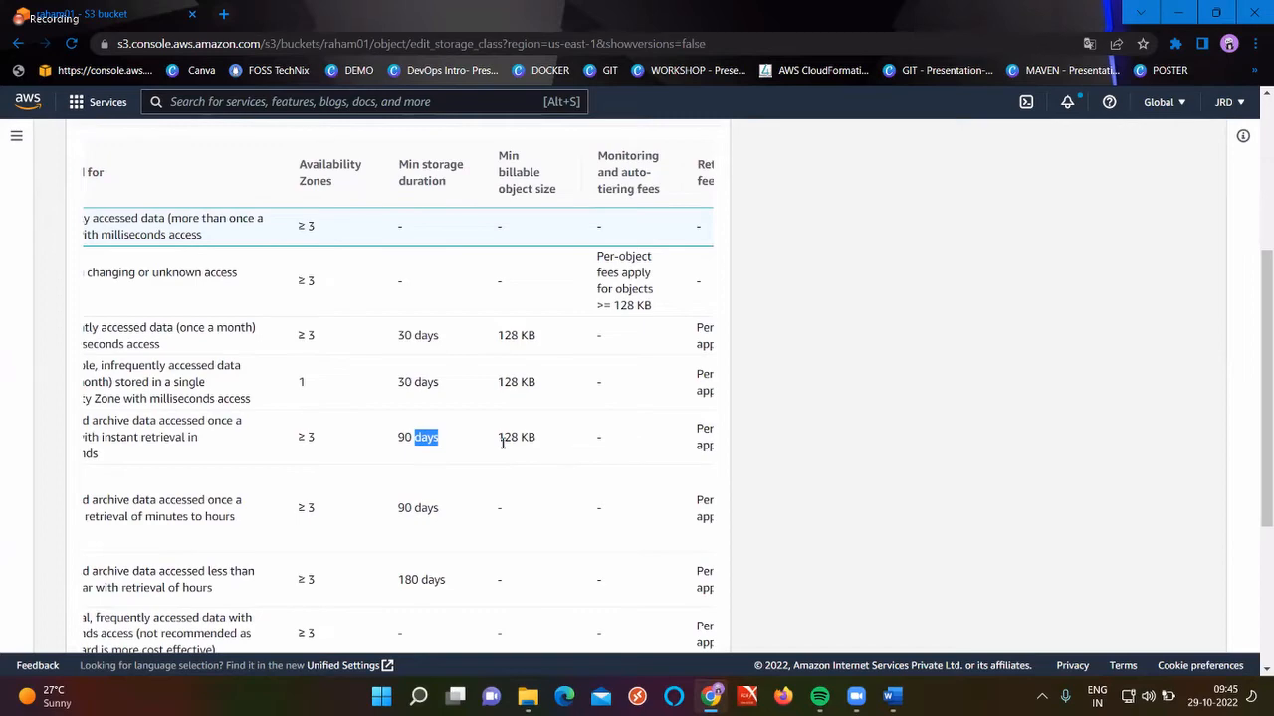
double_click(502, 437)
scroll(503, 447, "right", 1)
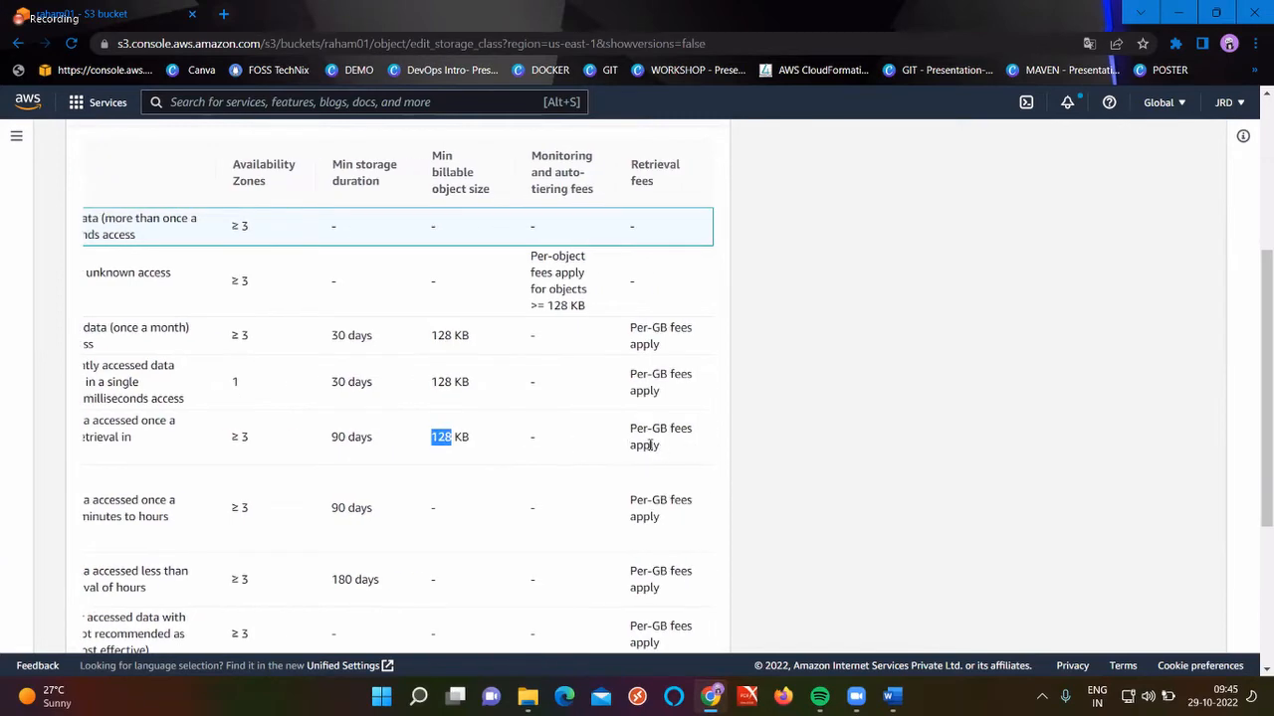
scroll(650, 447, "left", 4)
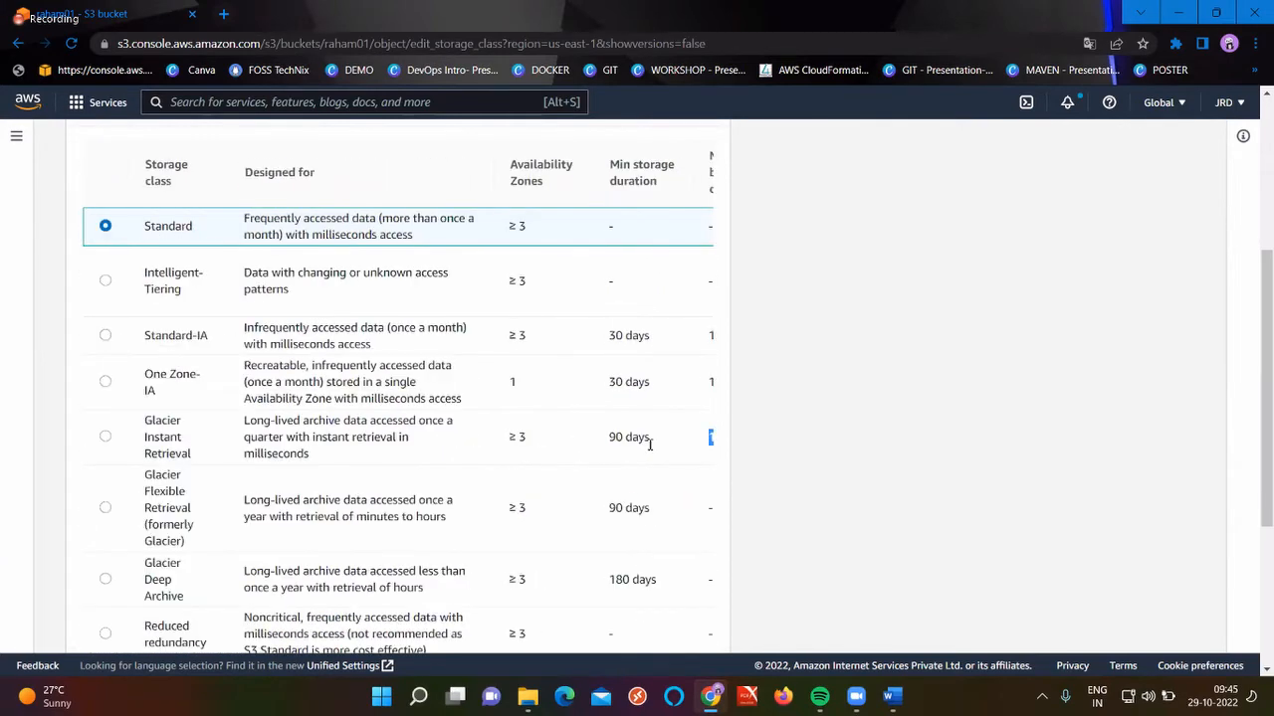
scroll(184, 295, "down", 2)
double_click(176, 291)
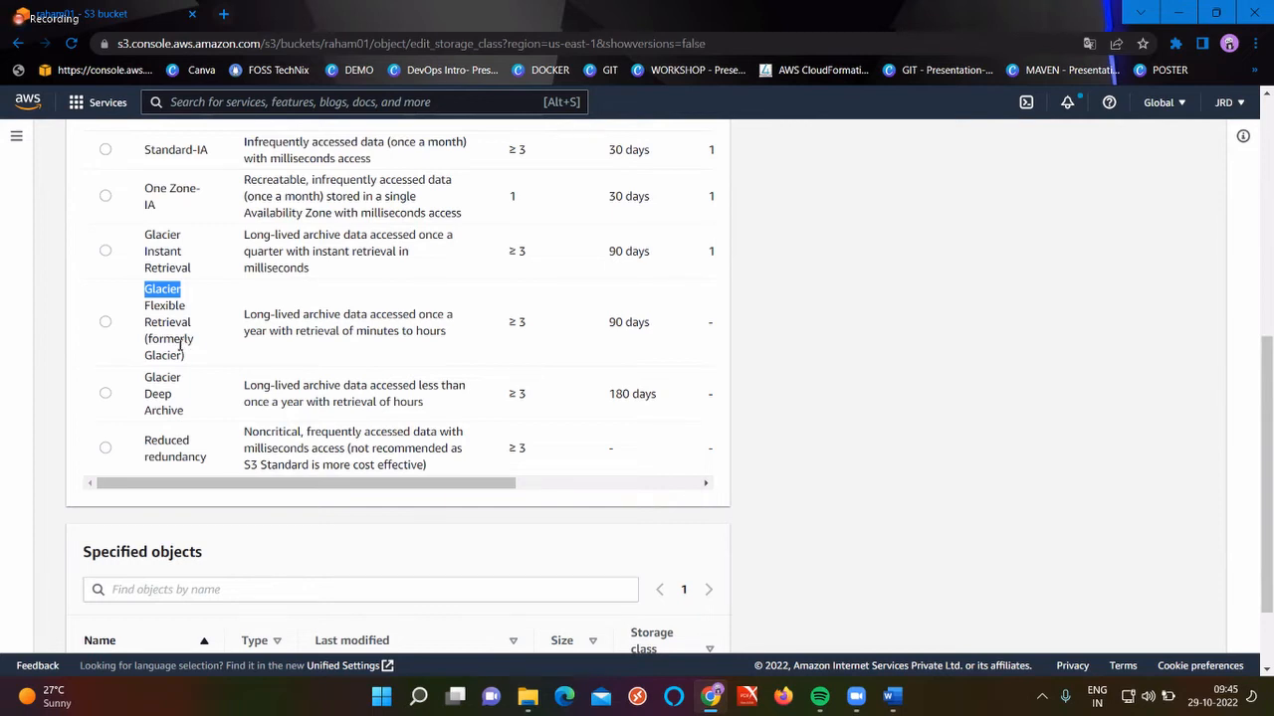
double_click(165, 253)
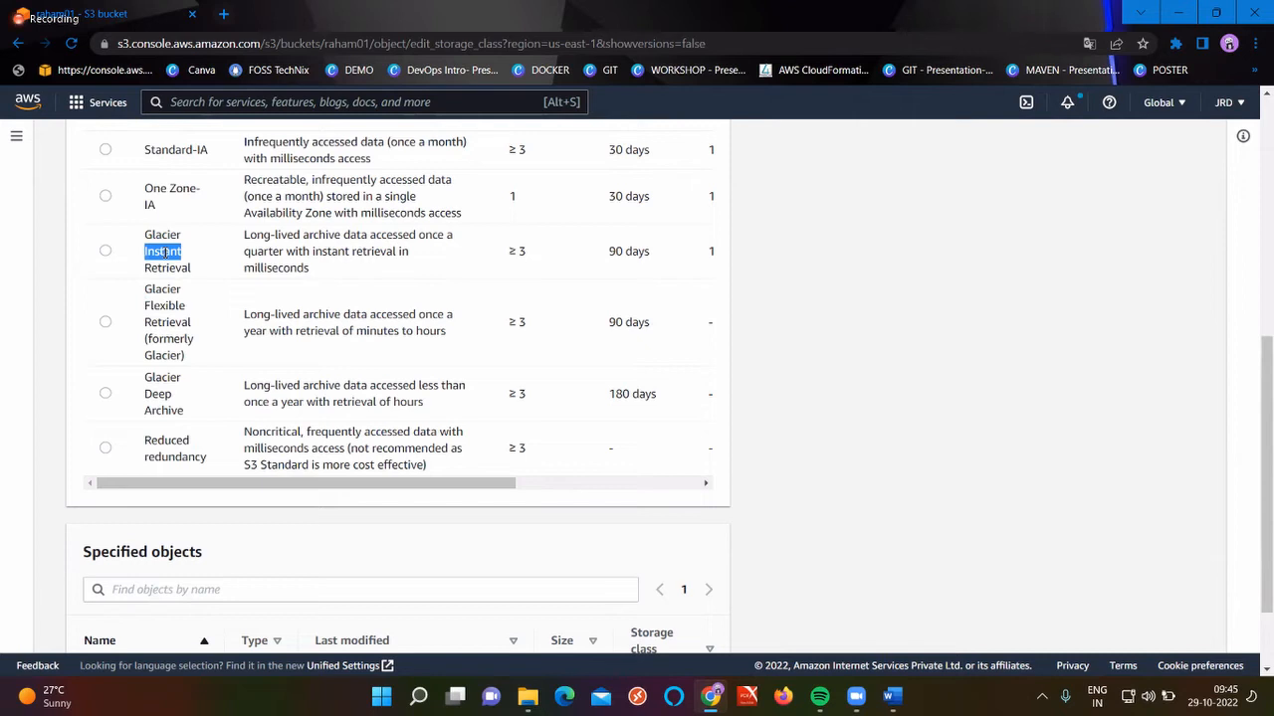
double_click(166, 306)
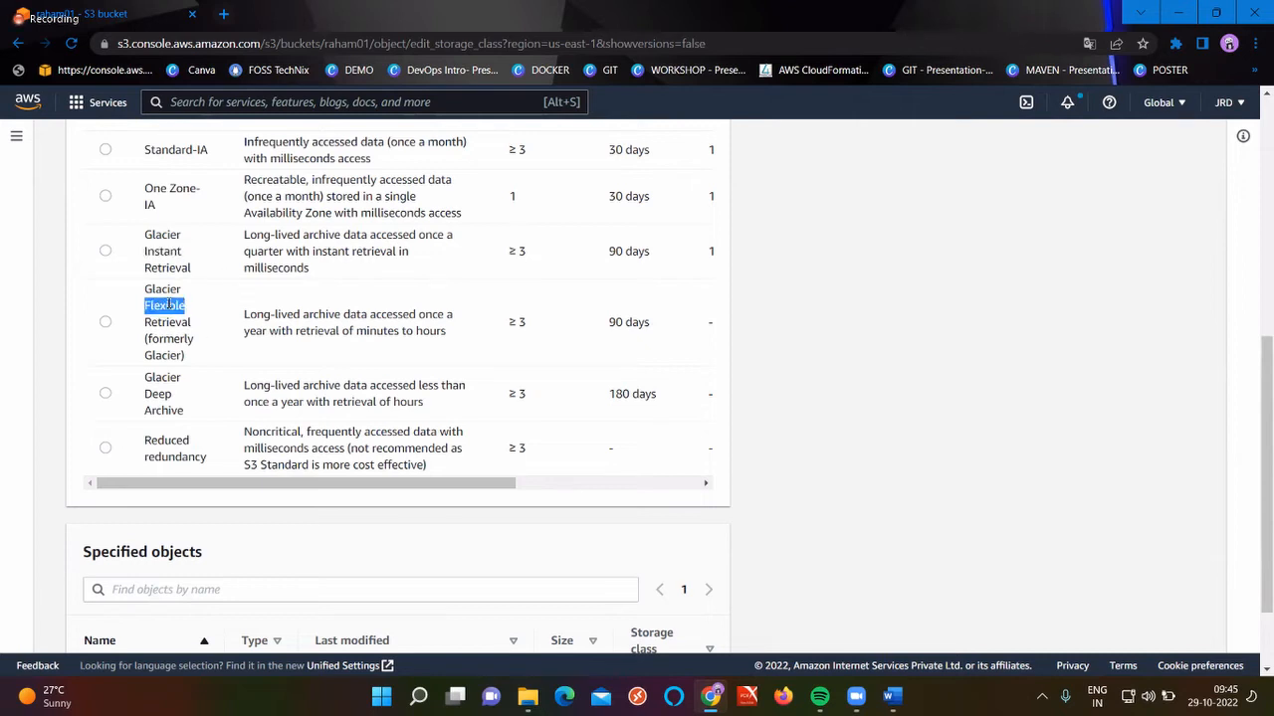
double_click(163, 356)
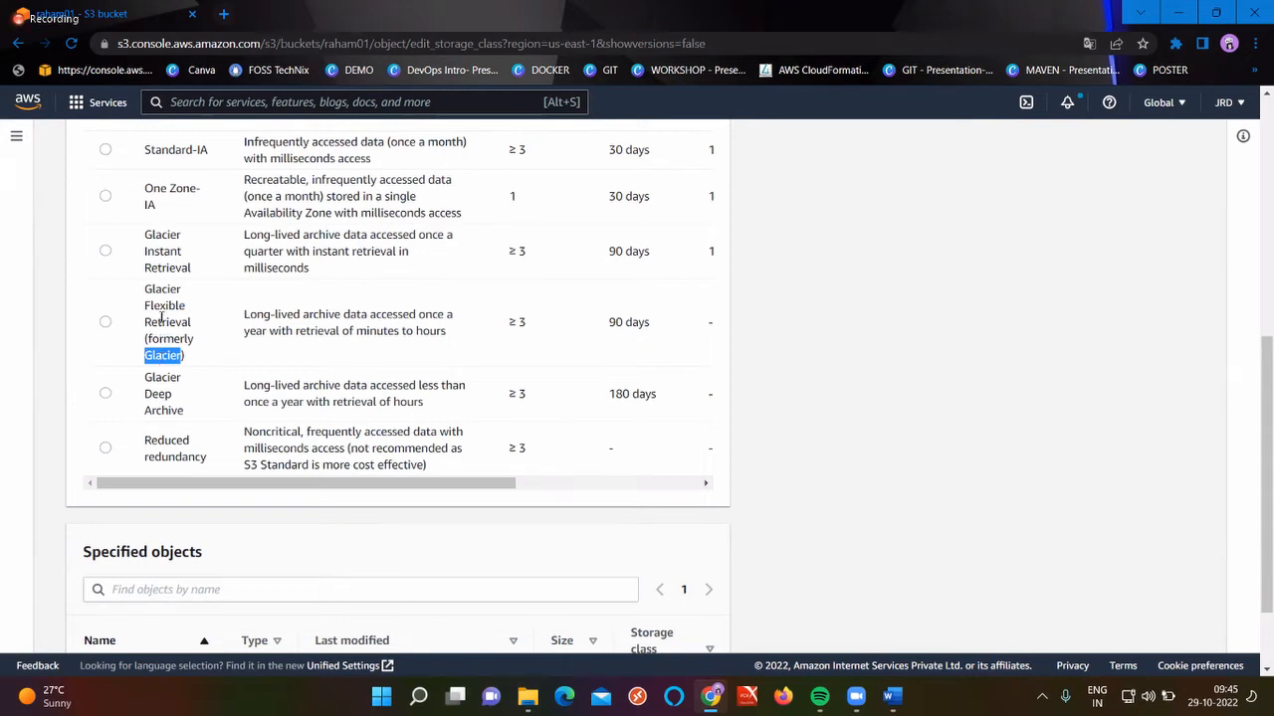
double_click(162, 379)
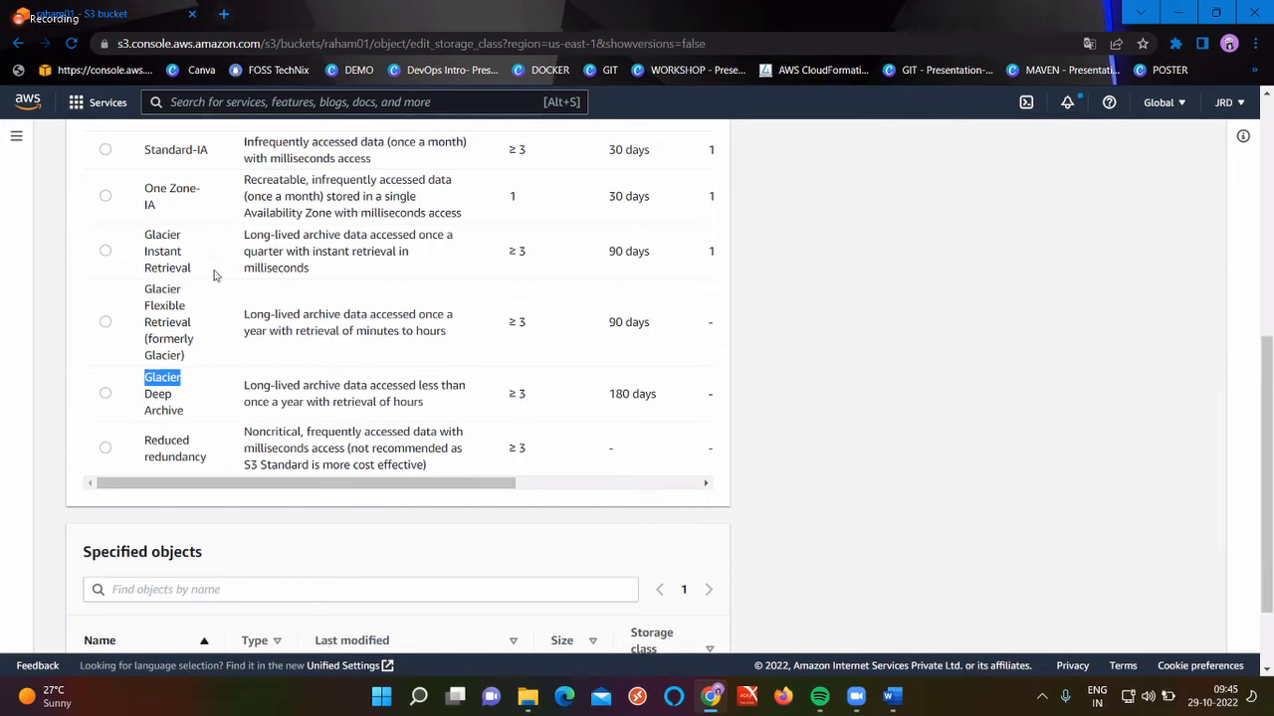
scroll(374, 348, "right", 1)
scroll(375, 348, "right", 2)
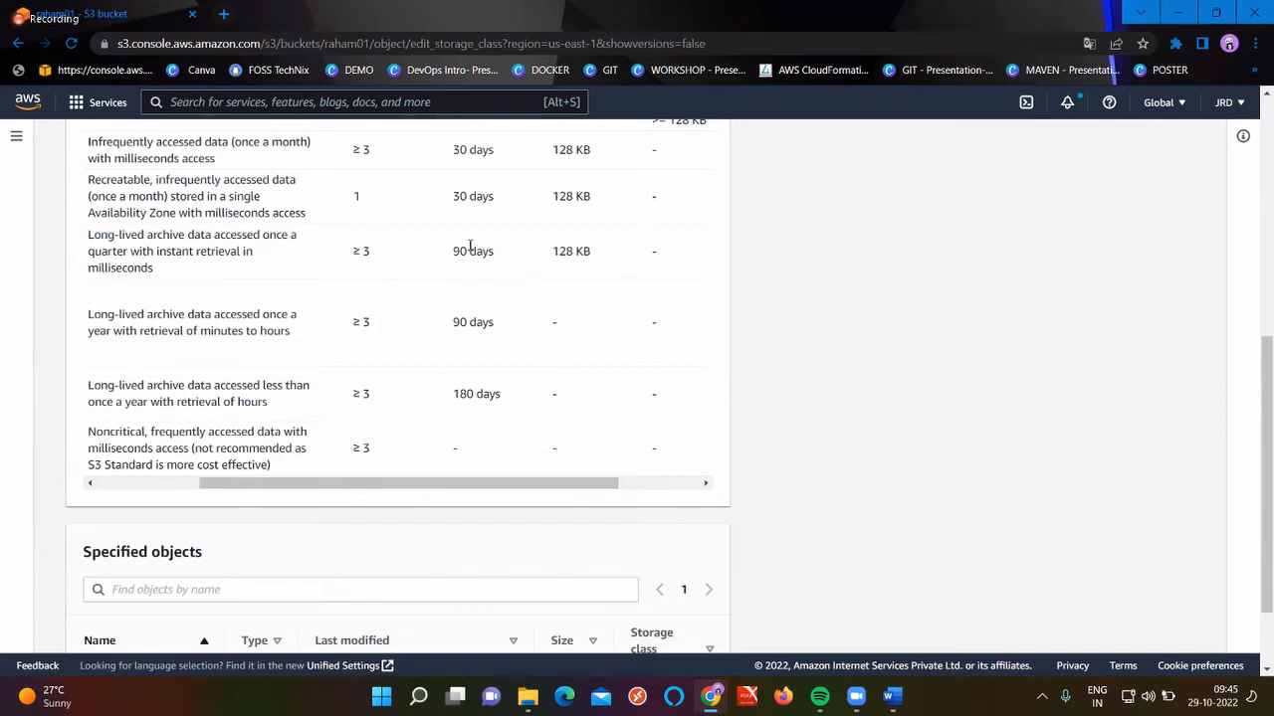
scroll(472, 352, "left", 1)
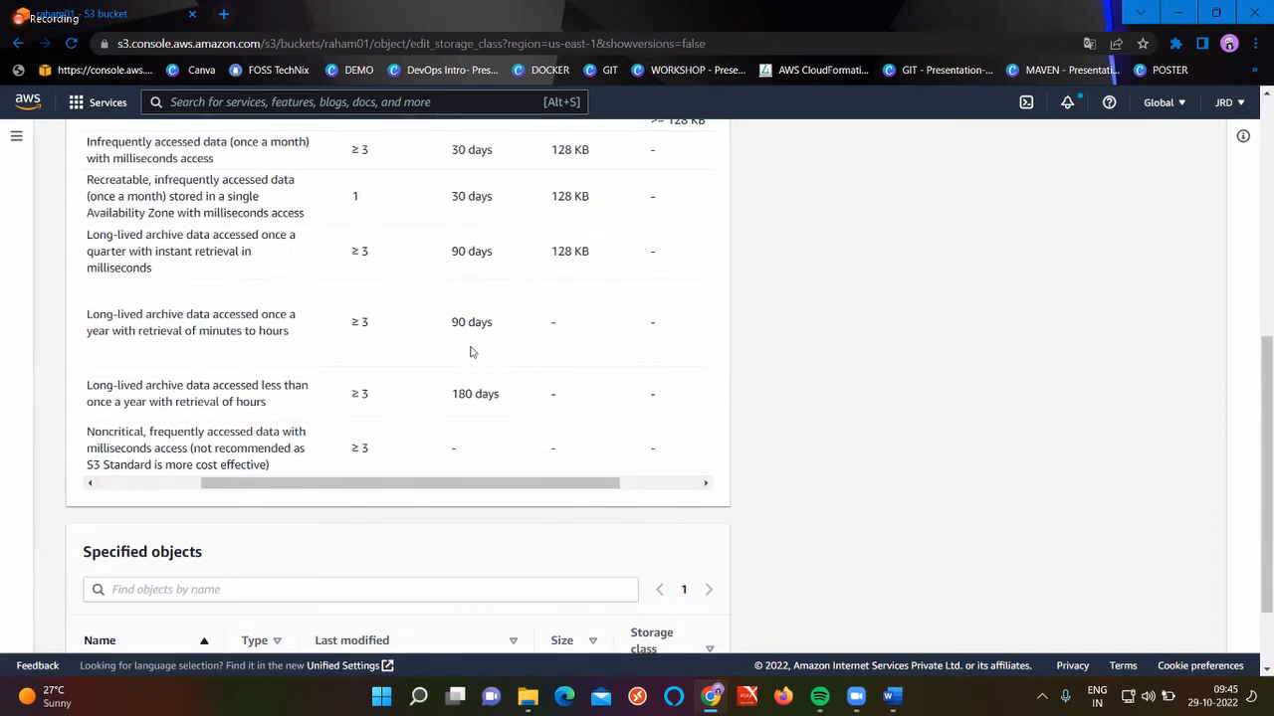
scroll(472, 352, "left", 1)
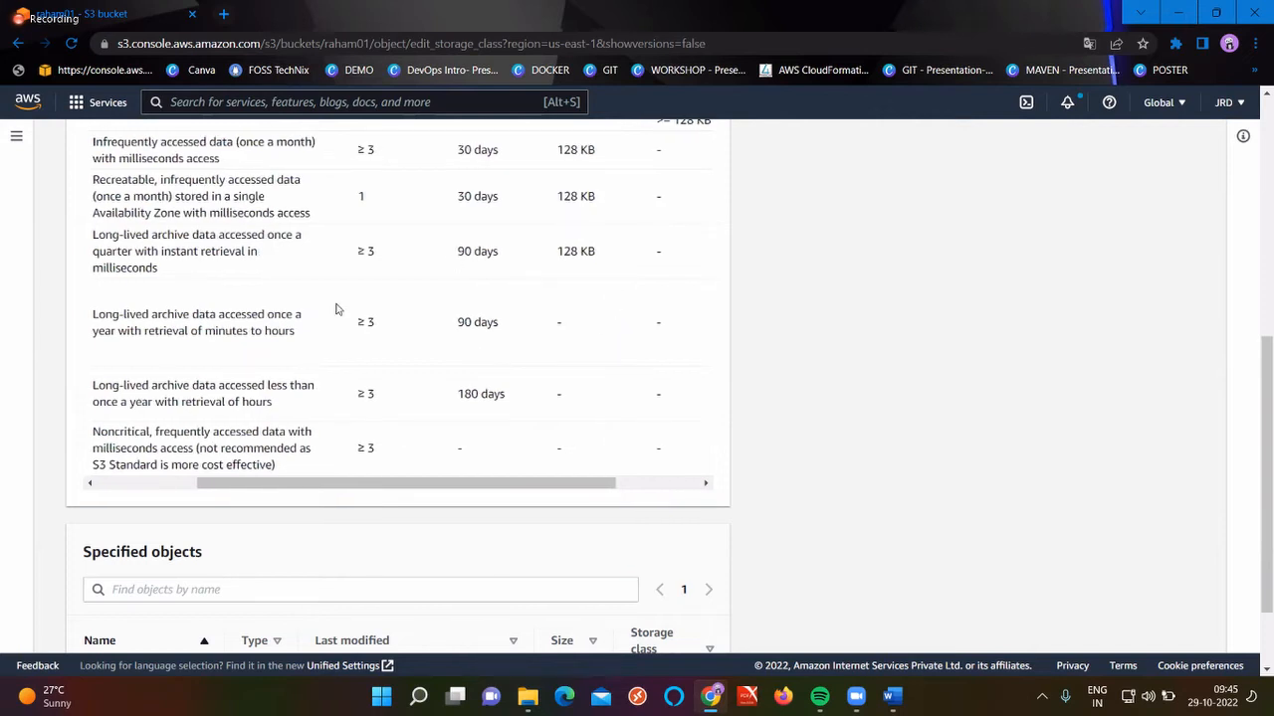
scroll(335, 309, "left", 3)
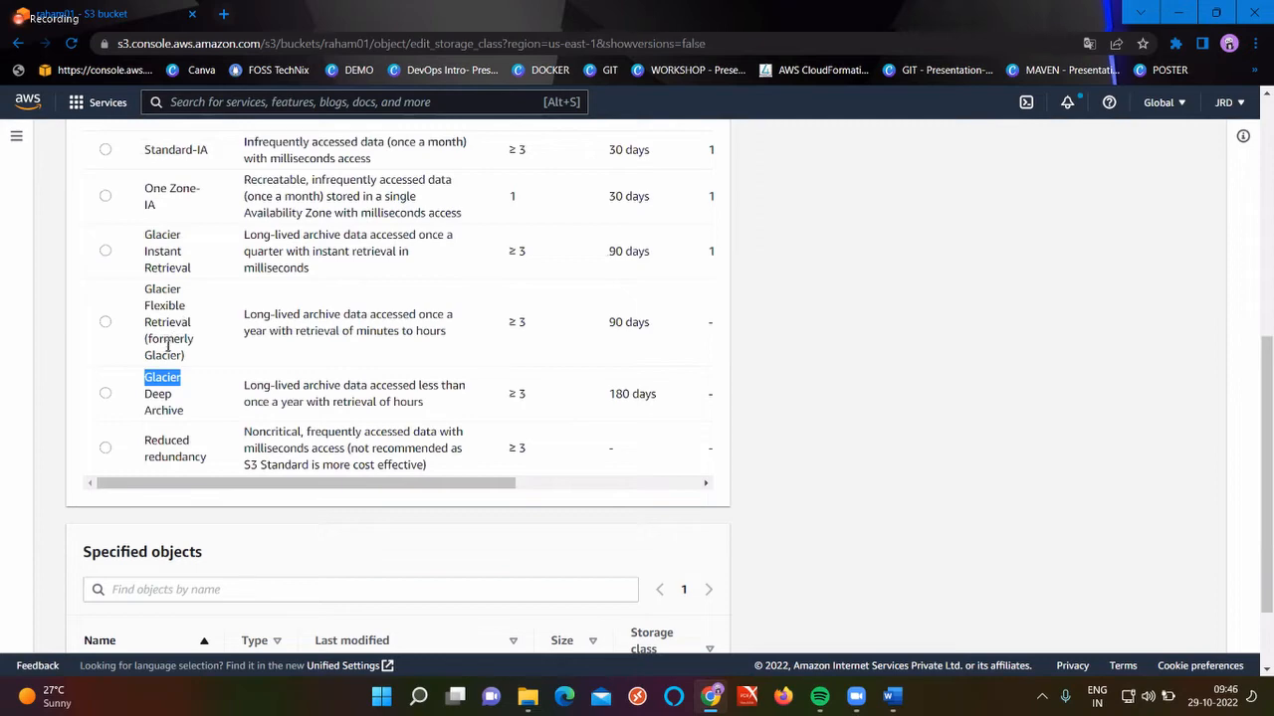
scroll(435, 346, "right", 3)
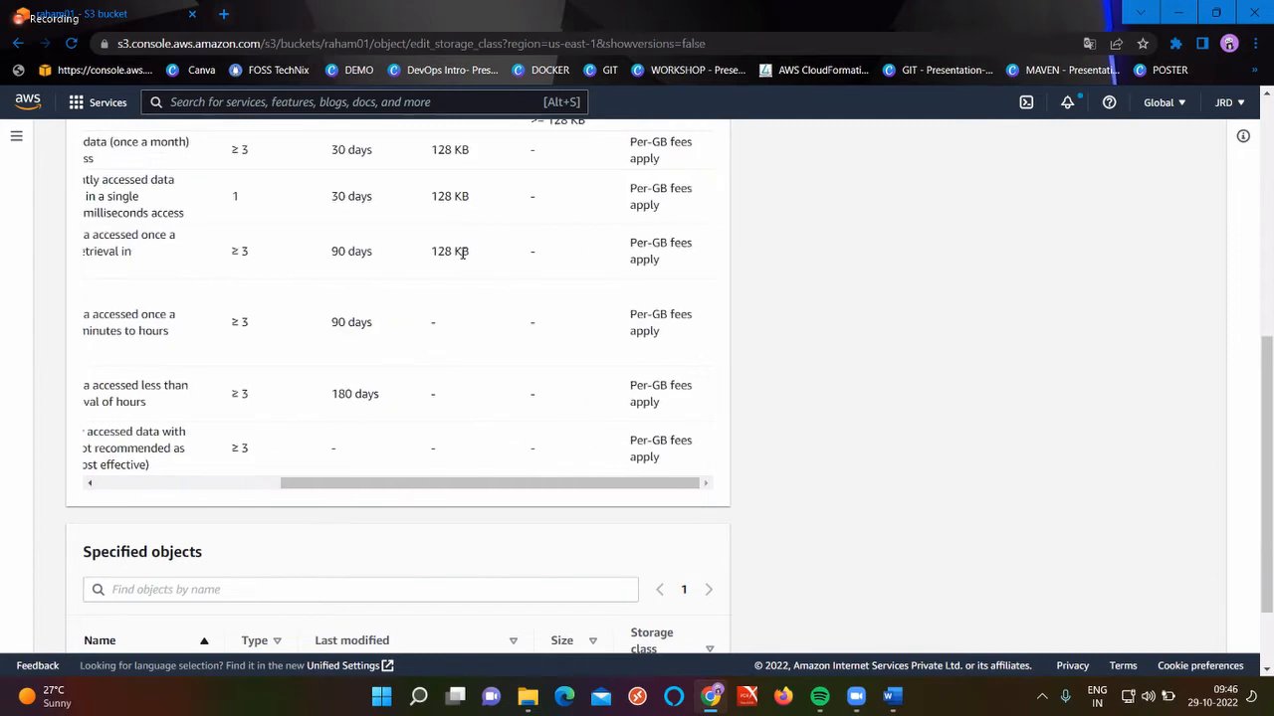
scroll(461, 252, "up", 1)
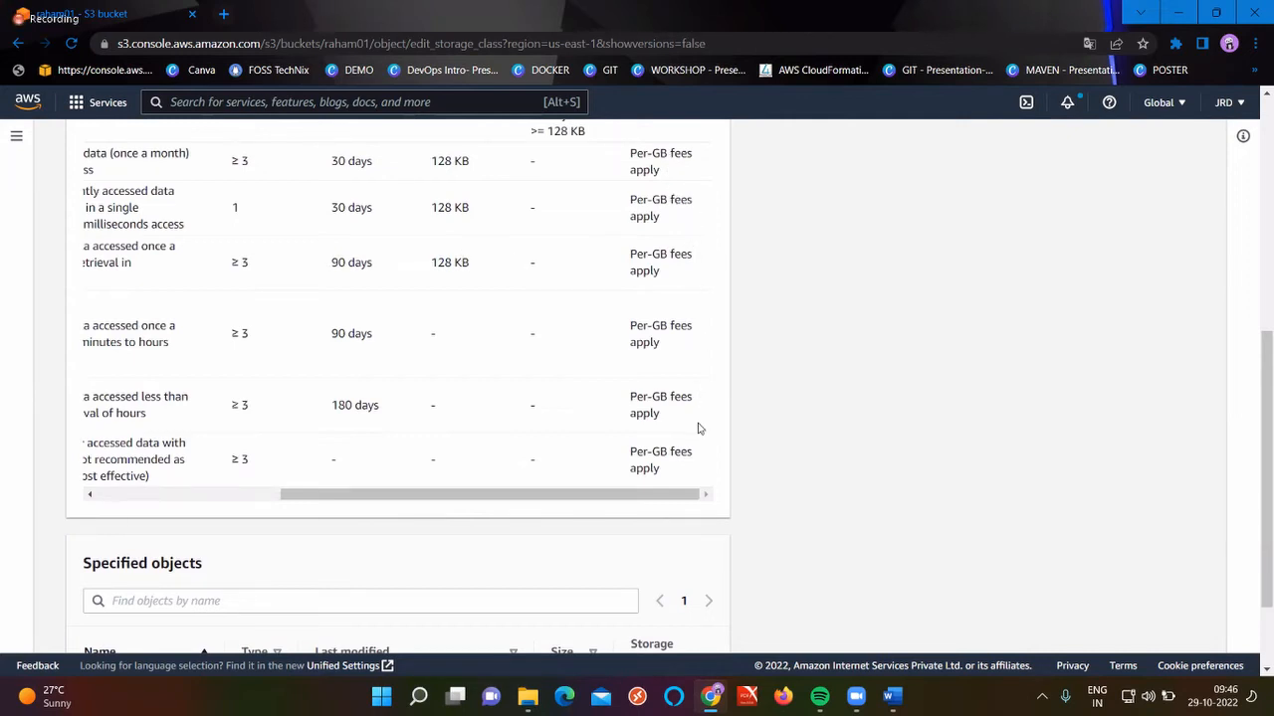
scroll(699, 428, "left", 5)
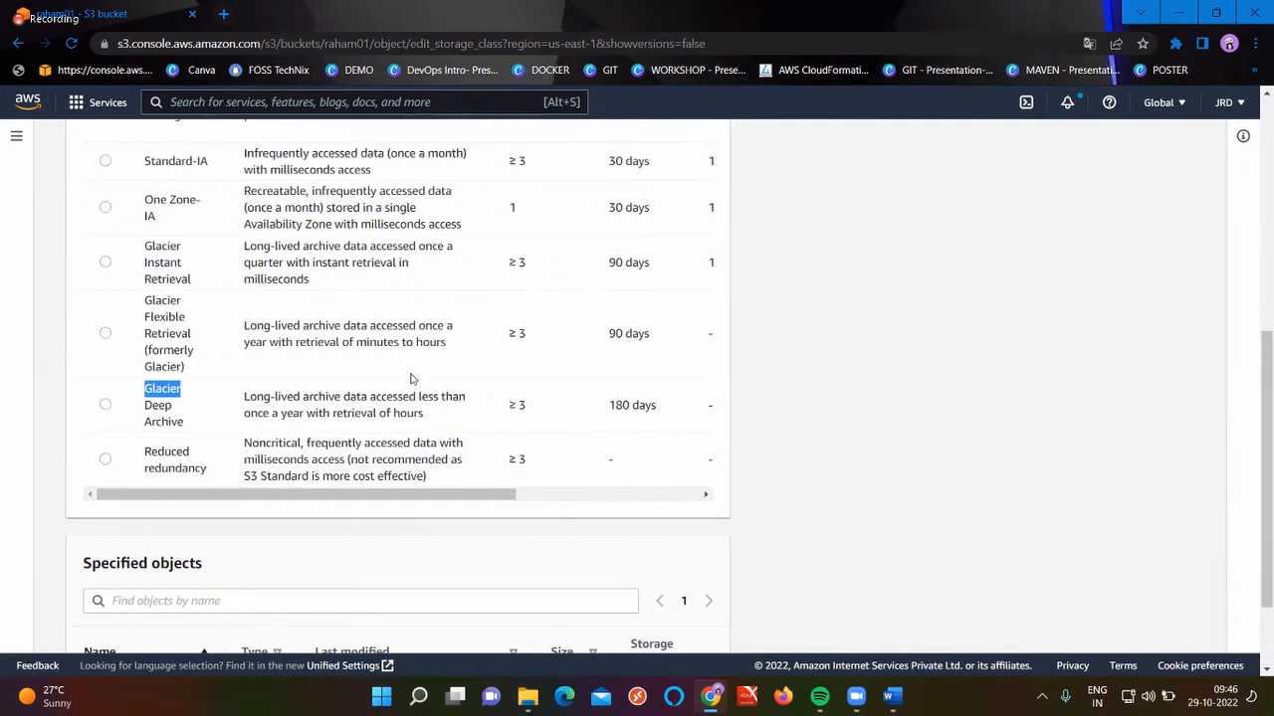
scroll(411, 378, "down", 1)
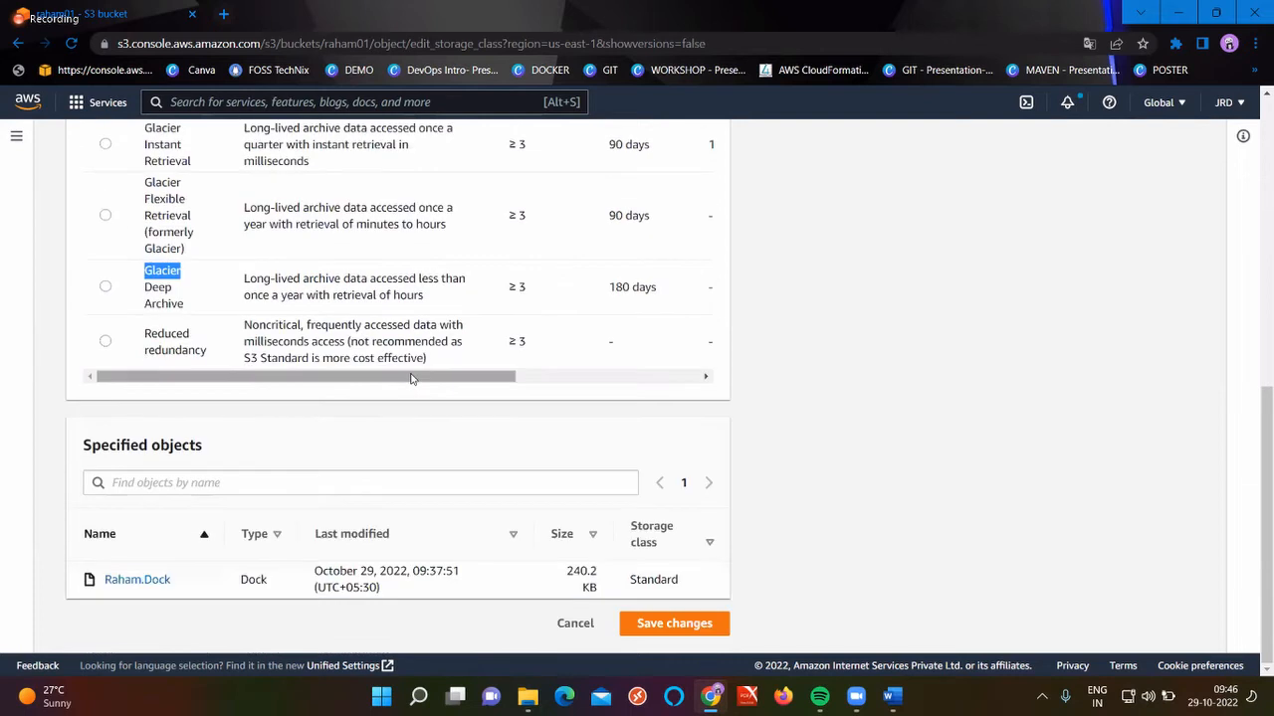
double_click(164, 336)
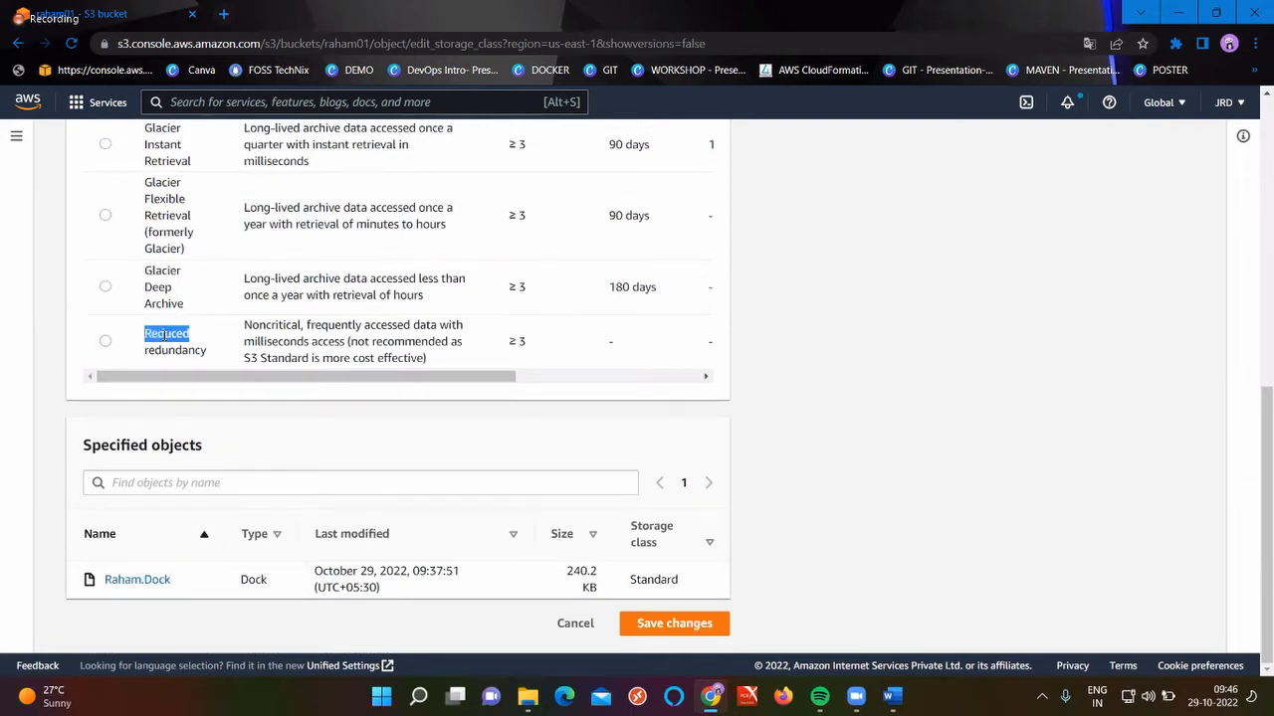
double_click(182, 353)
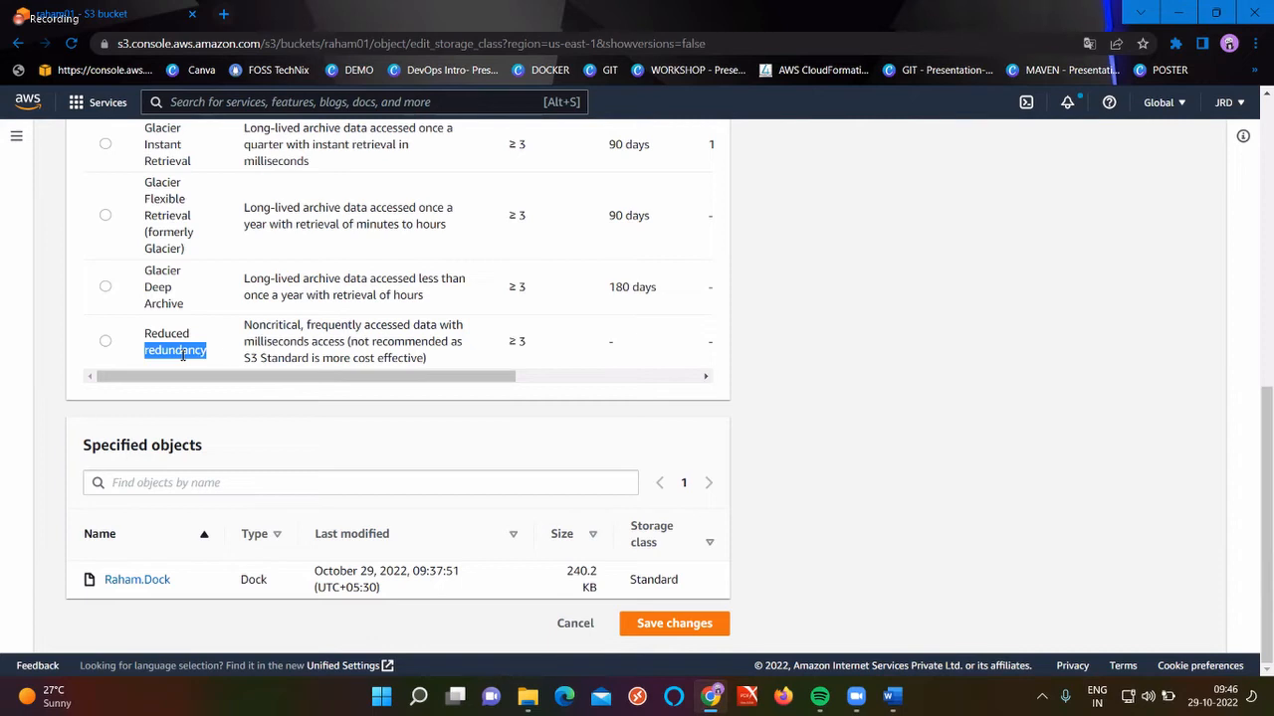
double_click(284, 325)
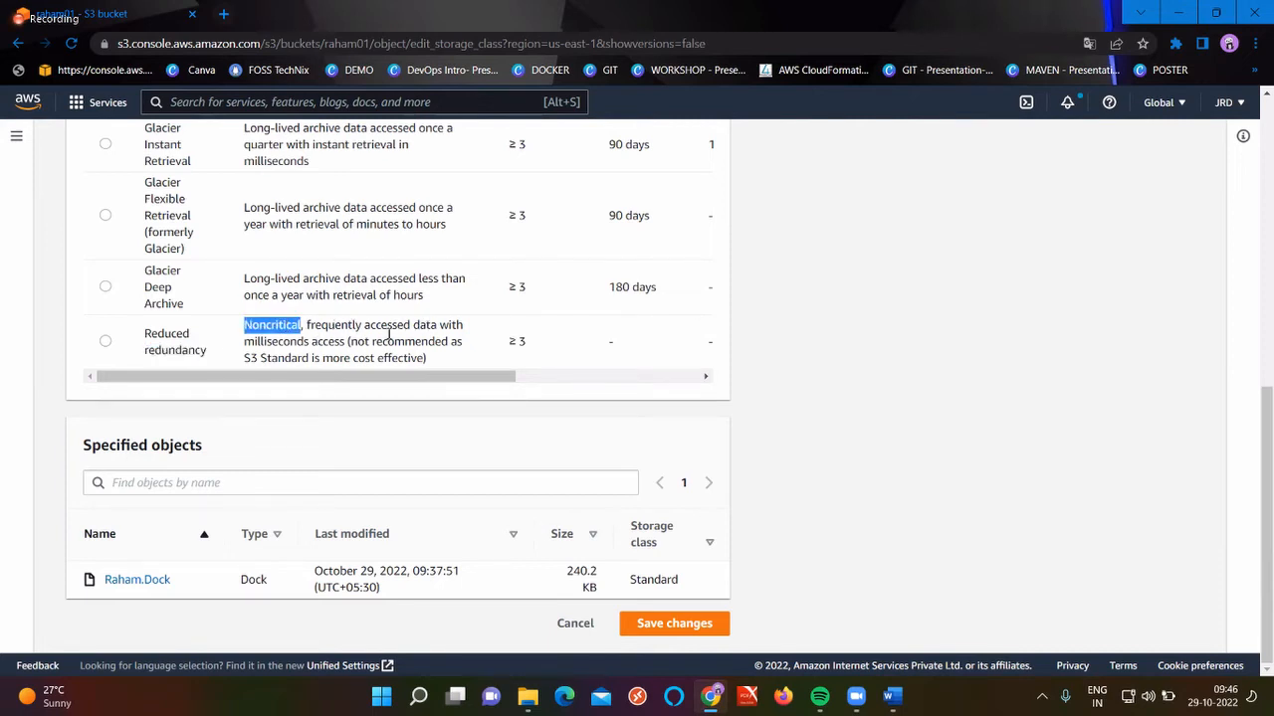
double_click(329, 342)
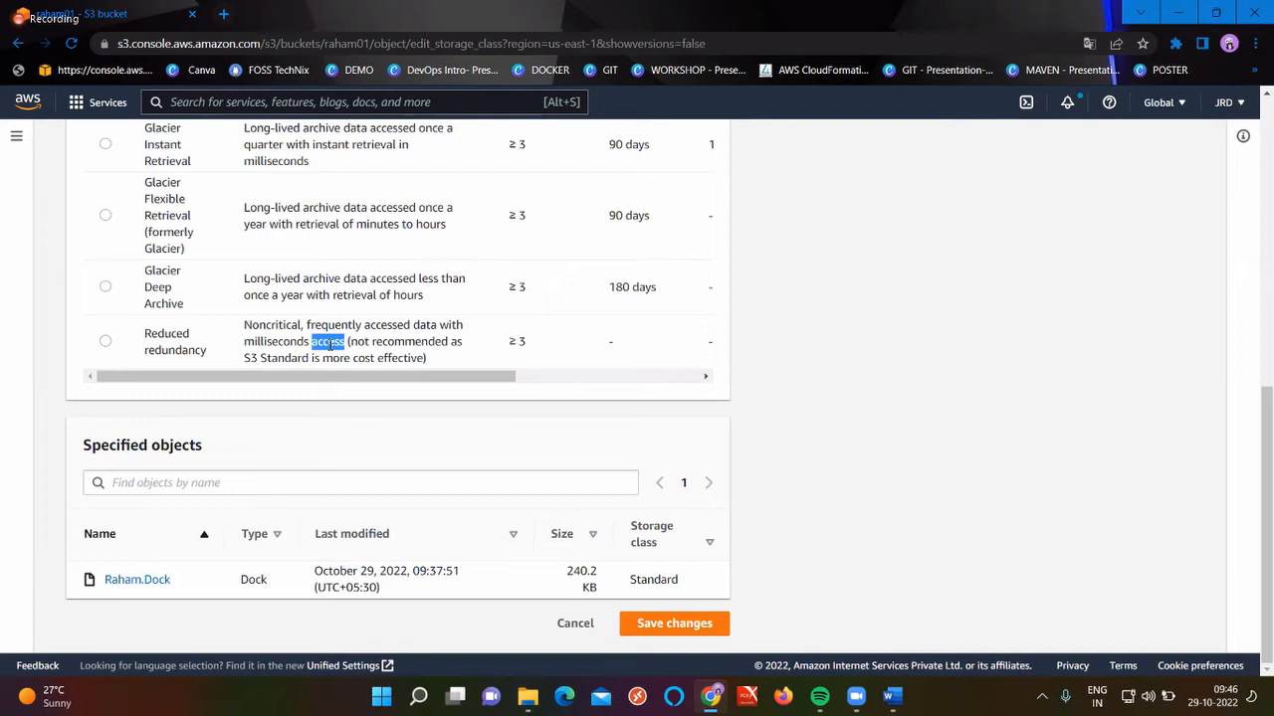
scroll(329, 344, "right", 2)
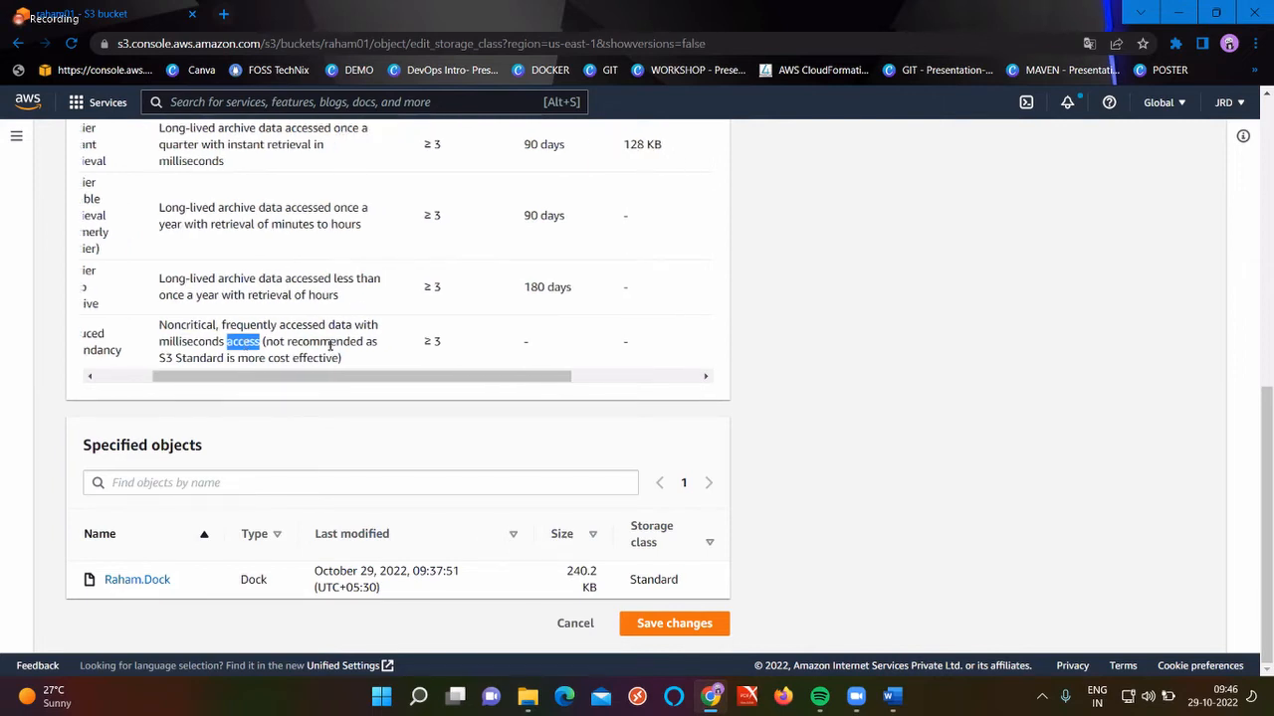
double_click(421, 341)
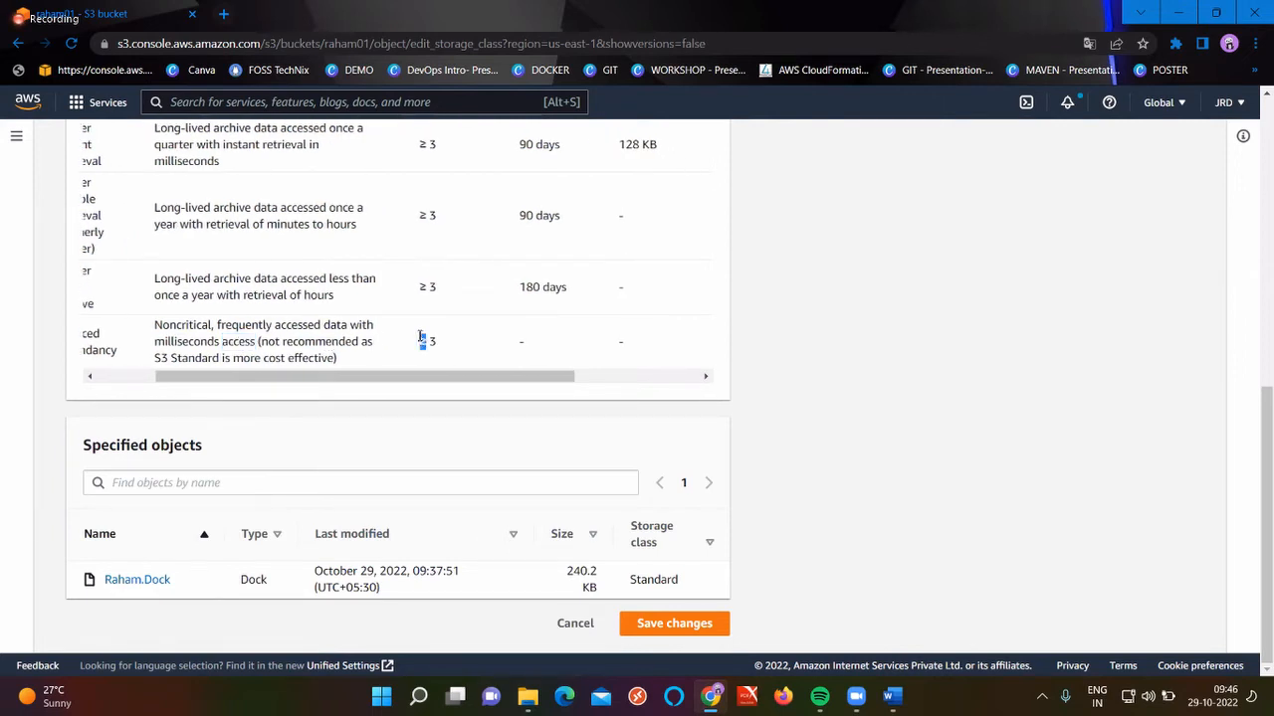
scroll(182, 317, "left", 2)
double_click(170, 332)
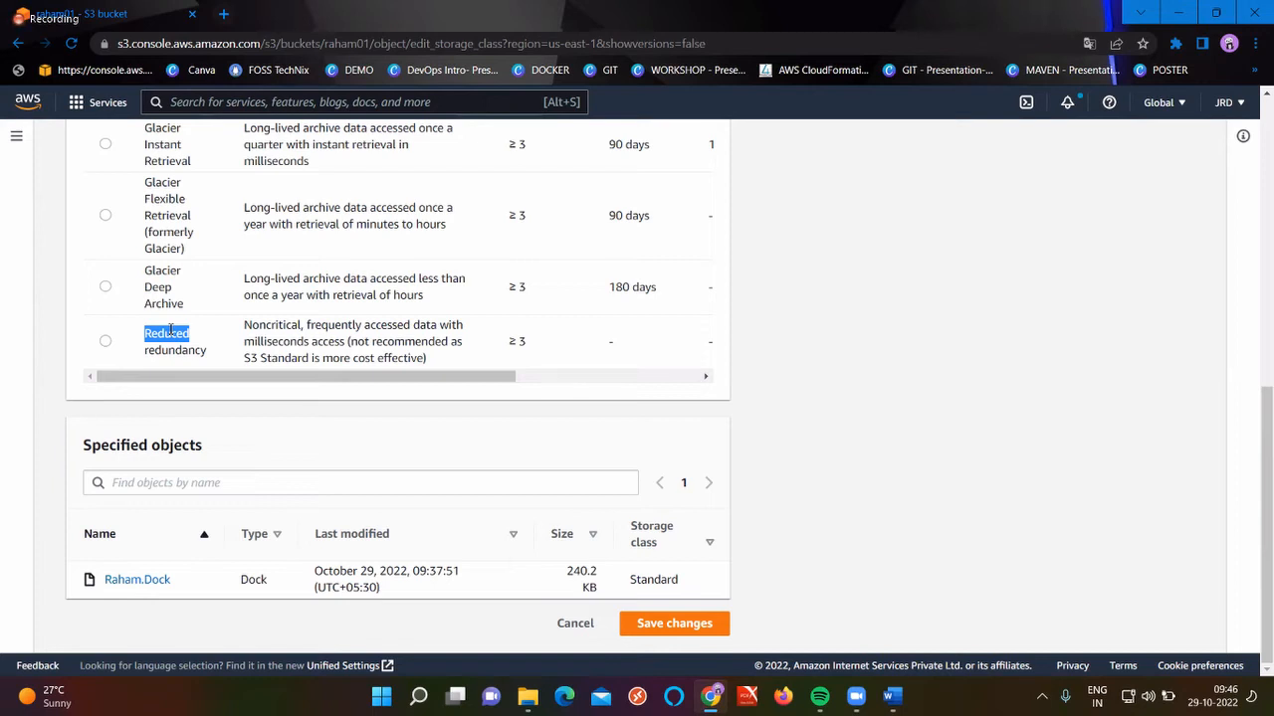
scroll(469, 330, "right", 5)
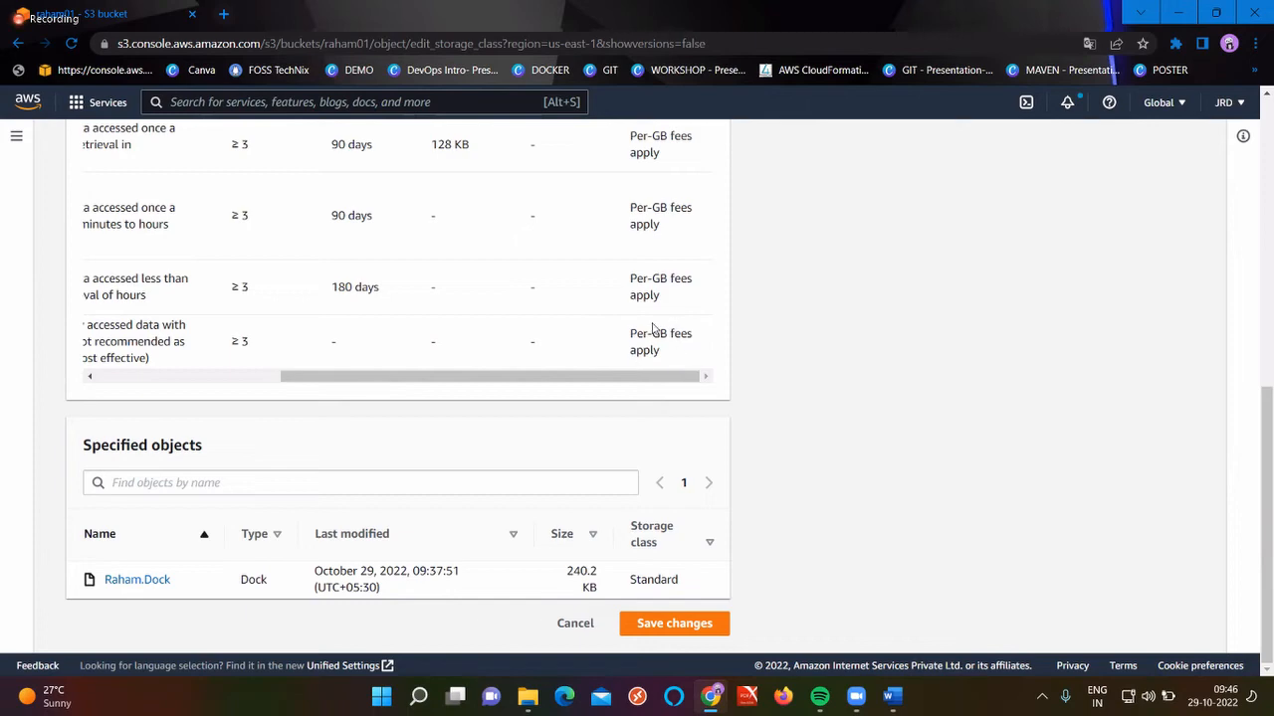
scroll(652, 328, "left", 3)
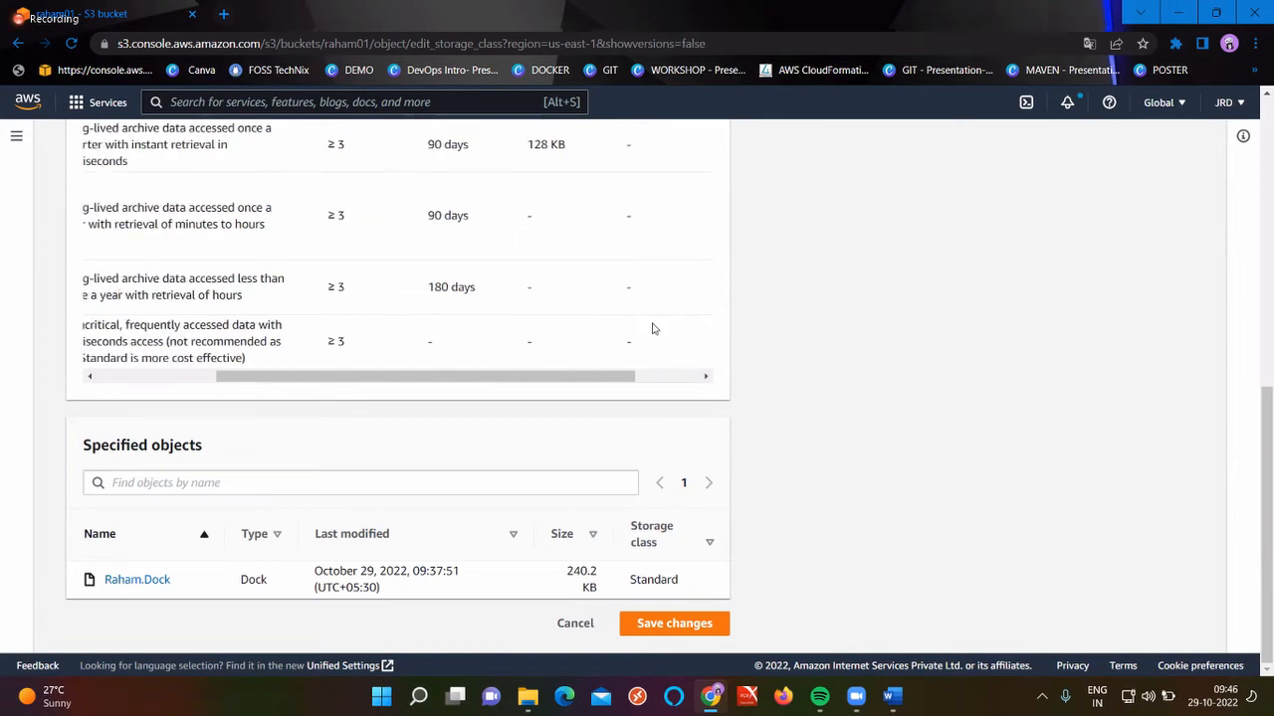
scroll(652, 328, "up", 3)
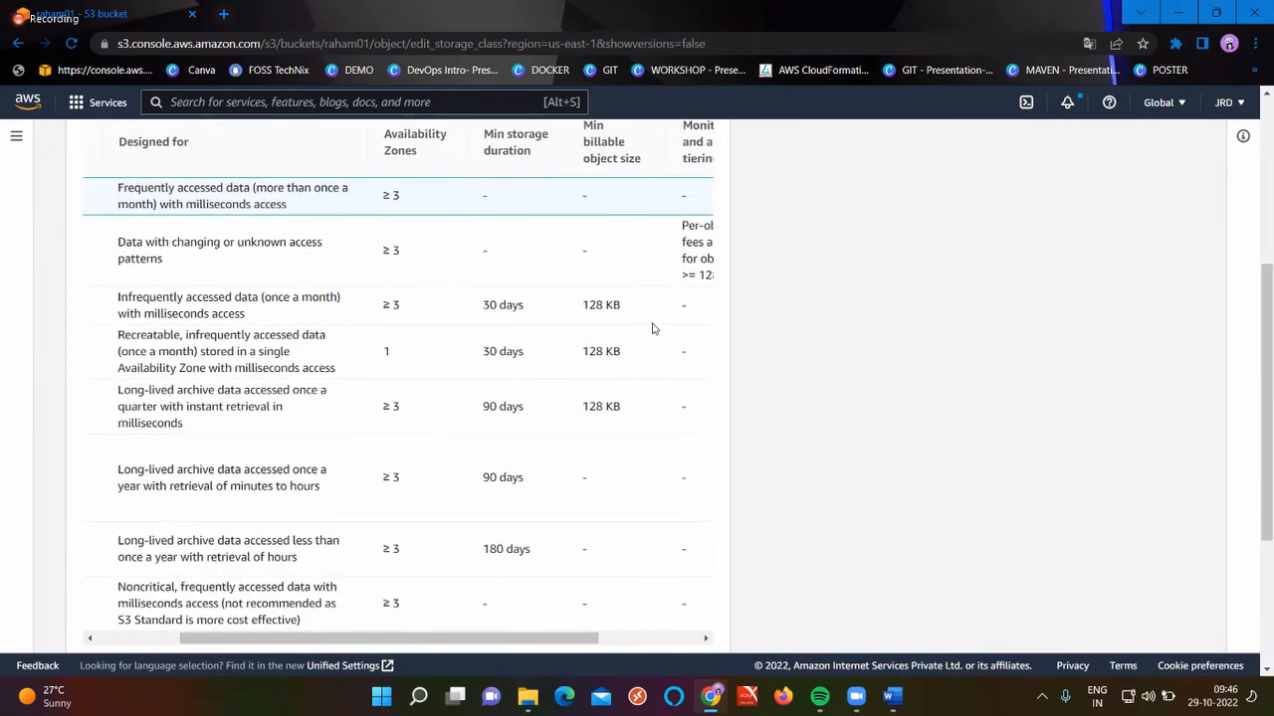
scroll(651, 329, "left", 2)
scroll(652, 329, "left", 2)
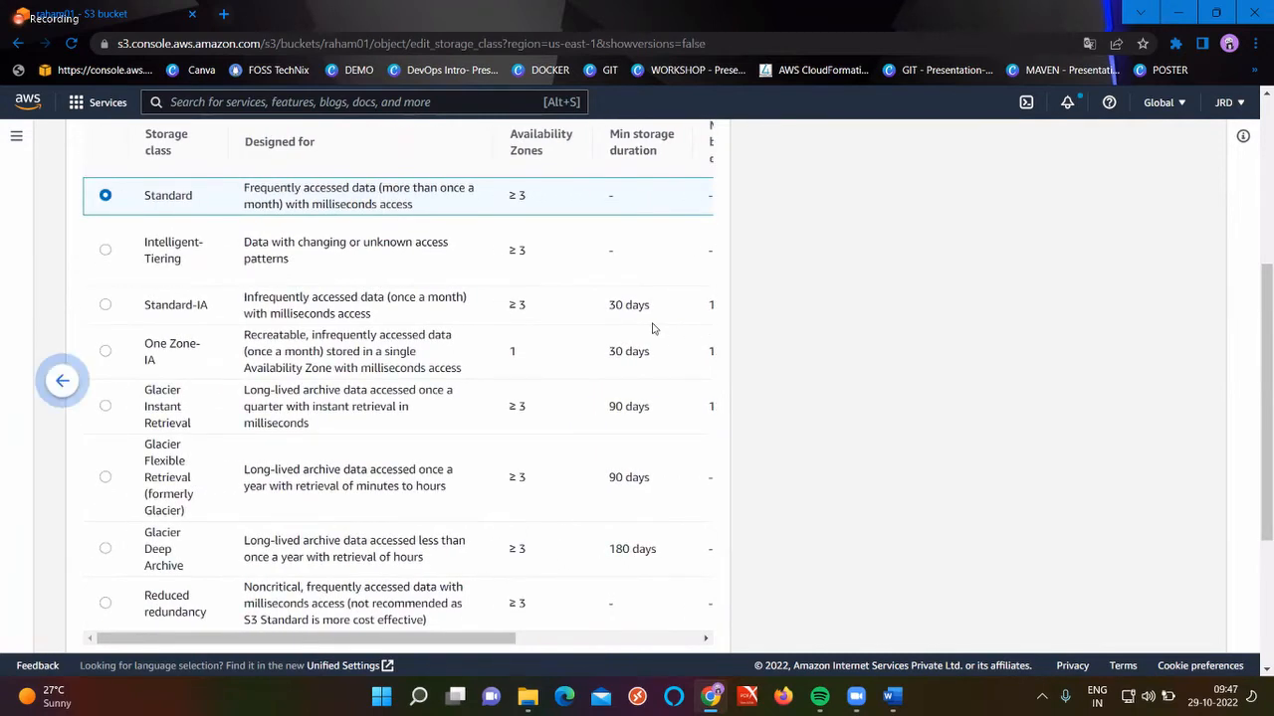
Switch Raham.Dock to Intelligent-Tiering, save the change and close the status page
left_click(106, 250)
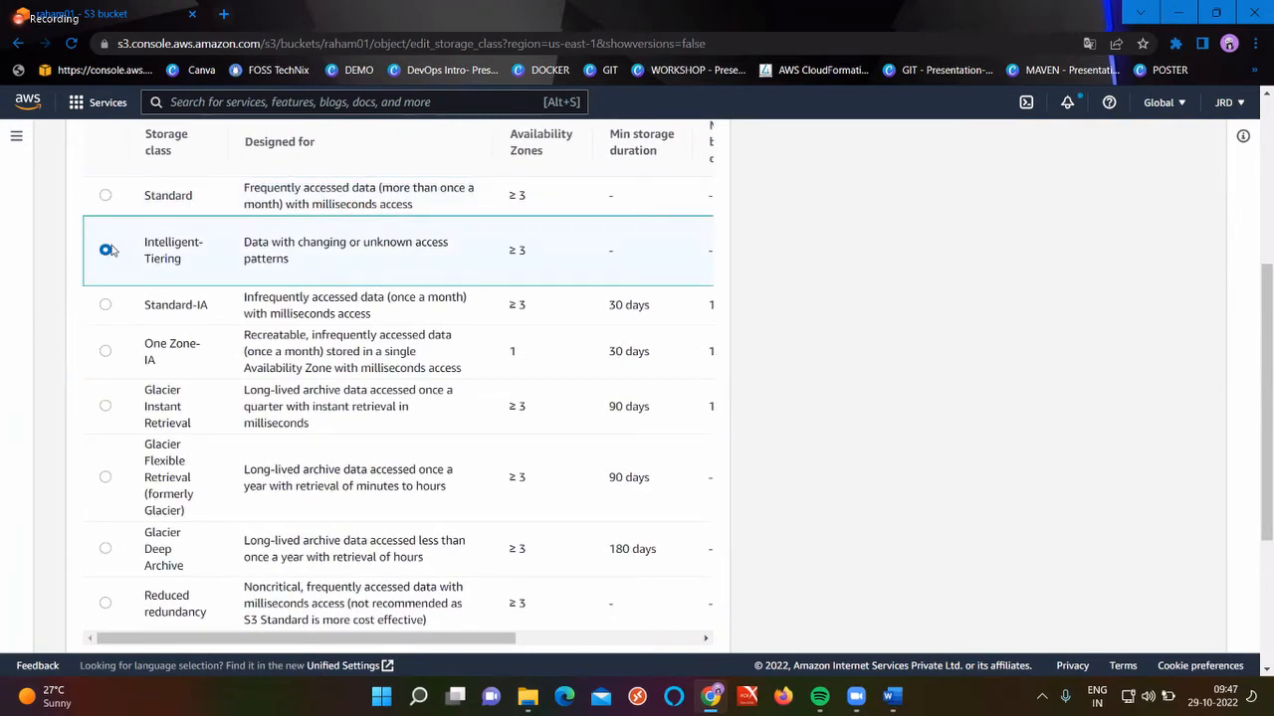
scroll(542, 418, "down", 3)
left_click(692, 622)
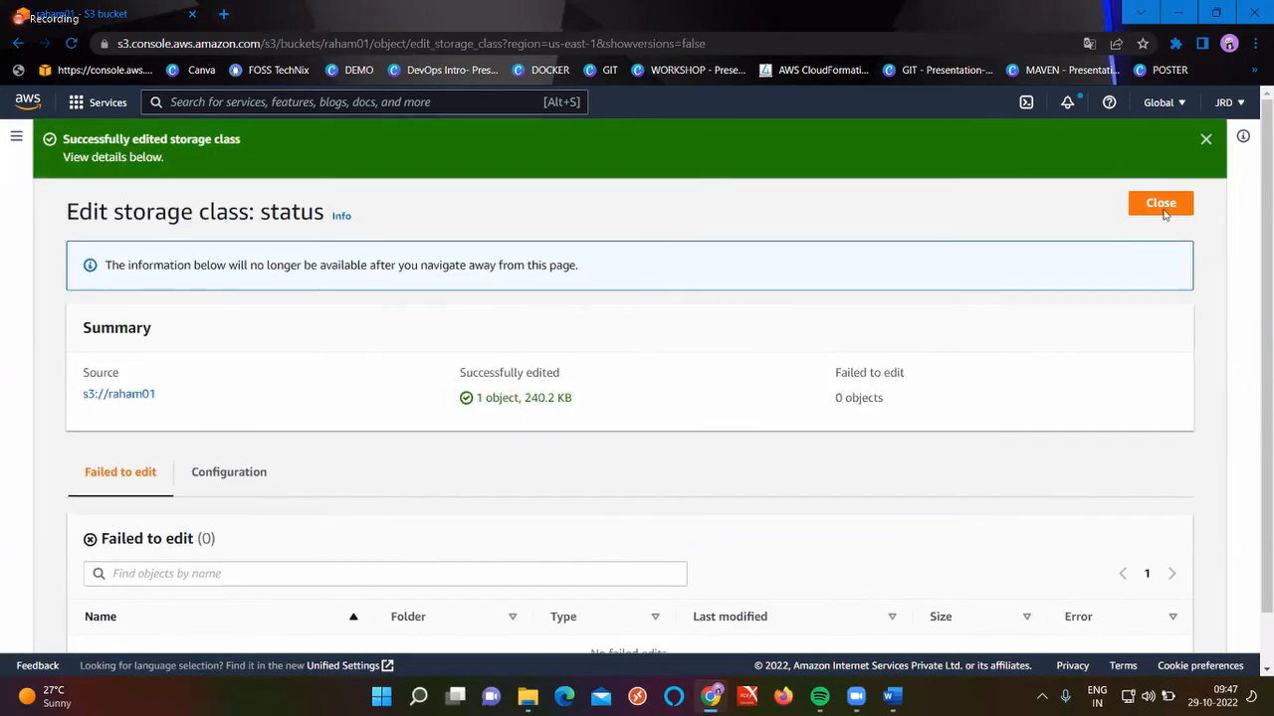
left_click(1160, 203)
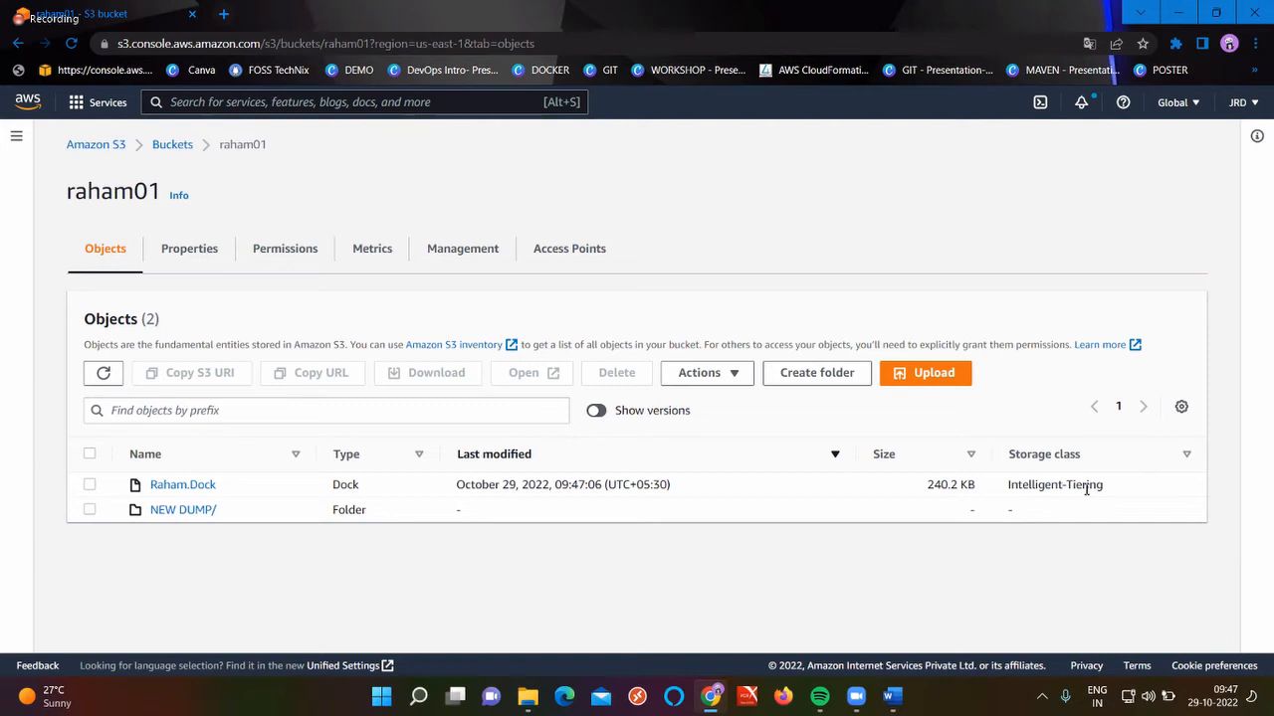
Tick the Raham.Dock object and drop down its Actions menu
left_click(88, 485)
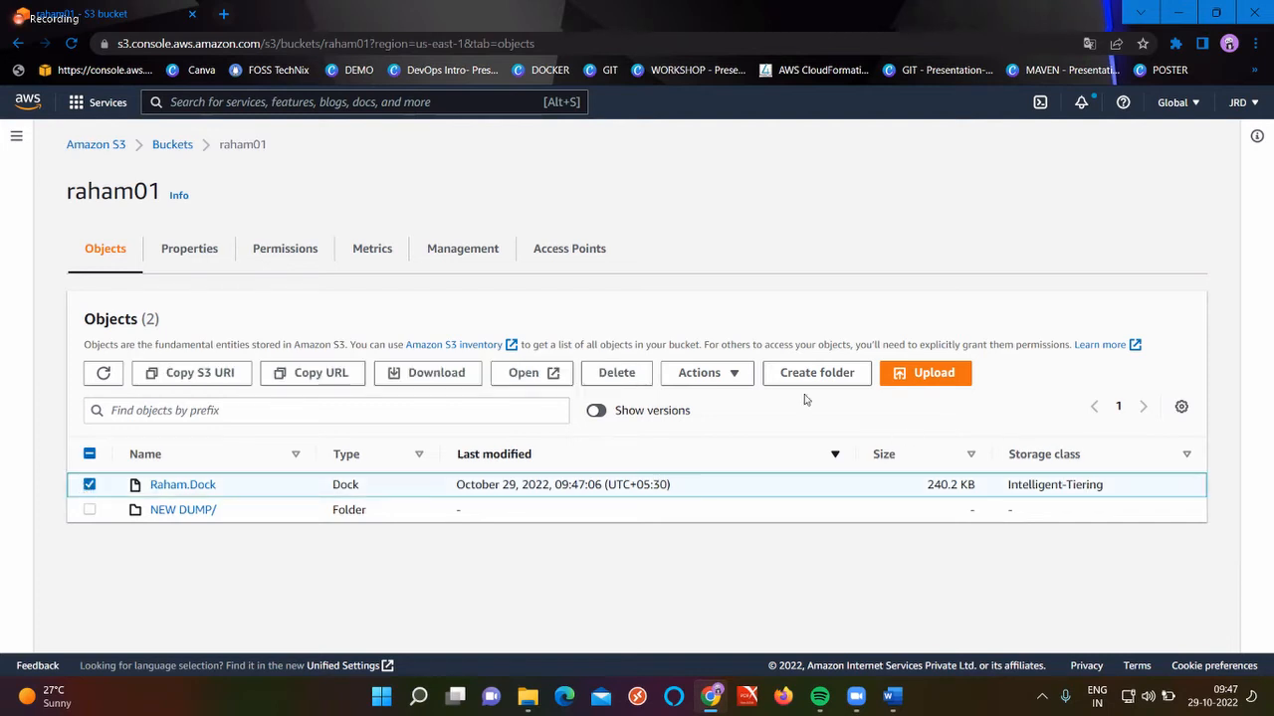
left_click(735, 375)
scroll(766, 498, "down", 2)
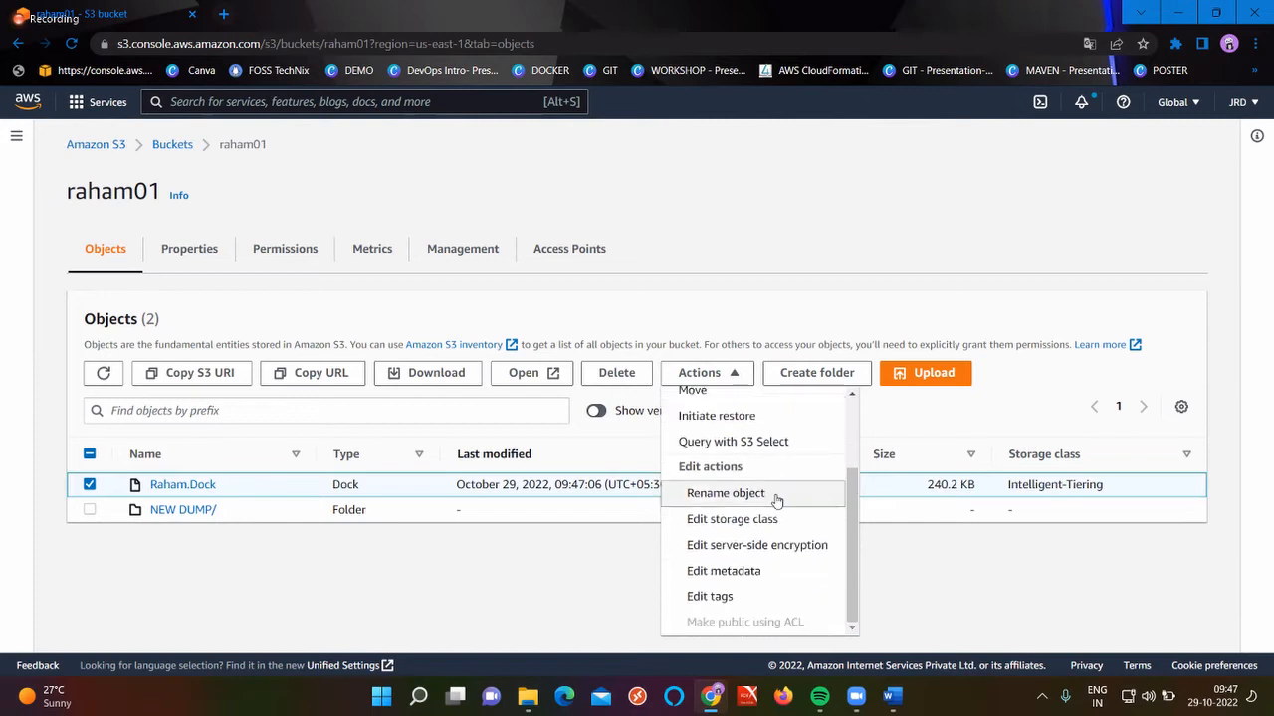
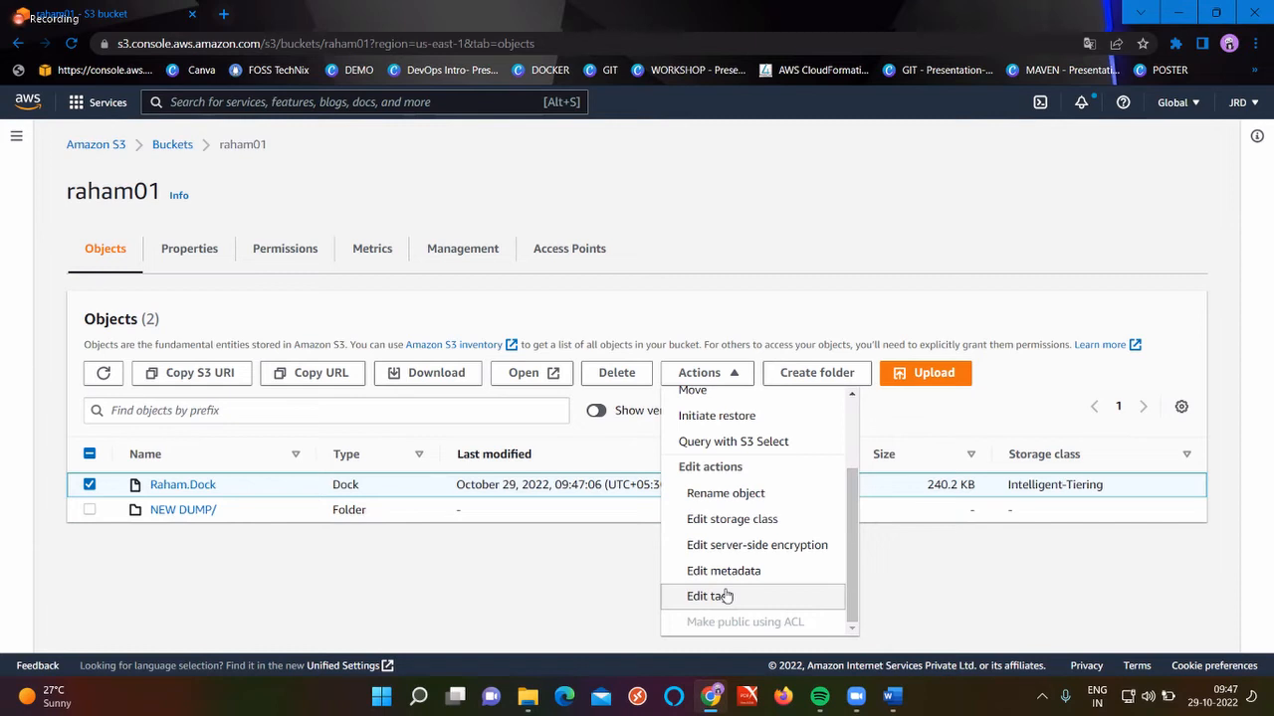
Download the Raham.Dock object and open the downloaded Raham.docx in Word
left_click(486, 607)
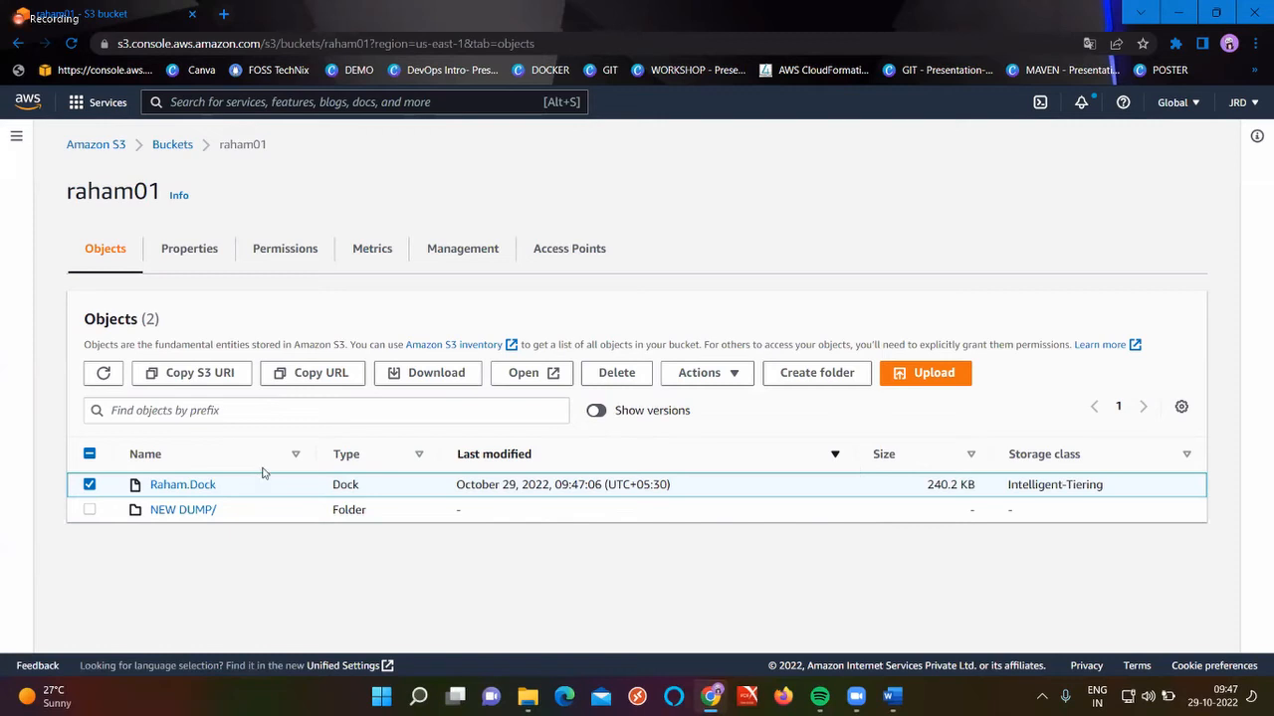
left_click(527, 373)
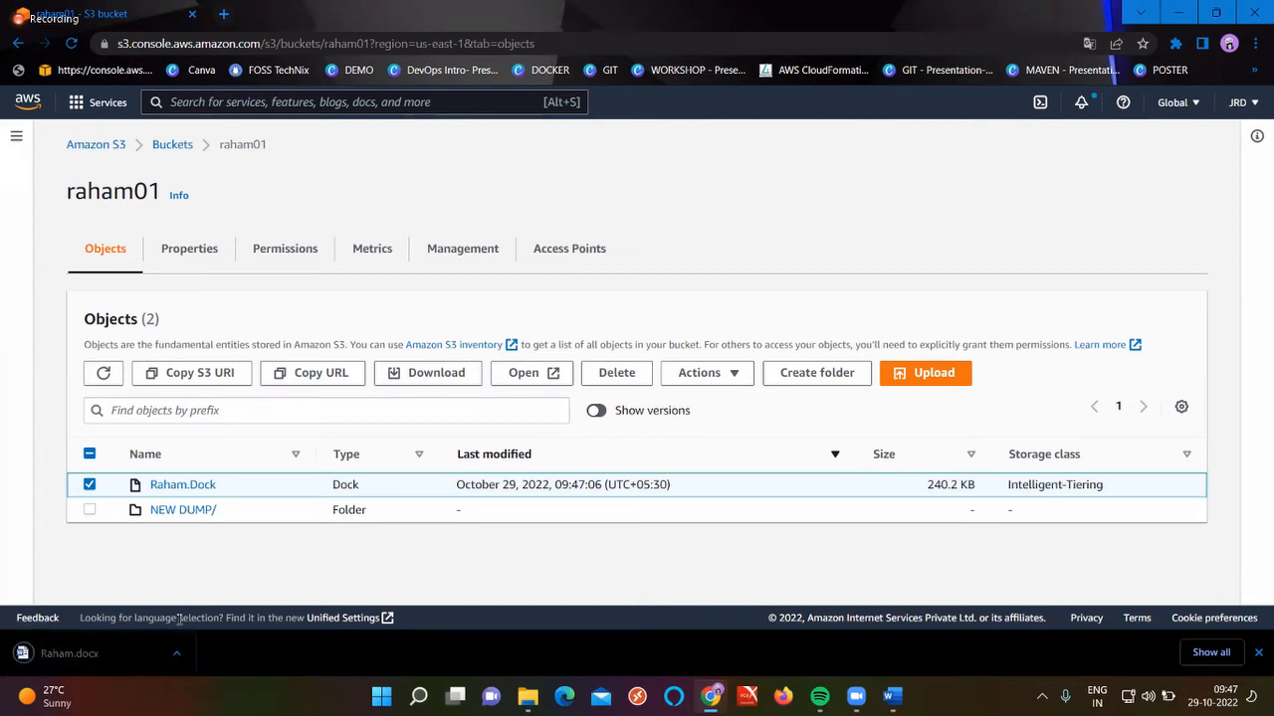
left_click(176, 654)
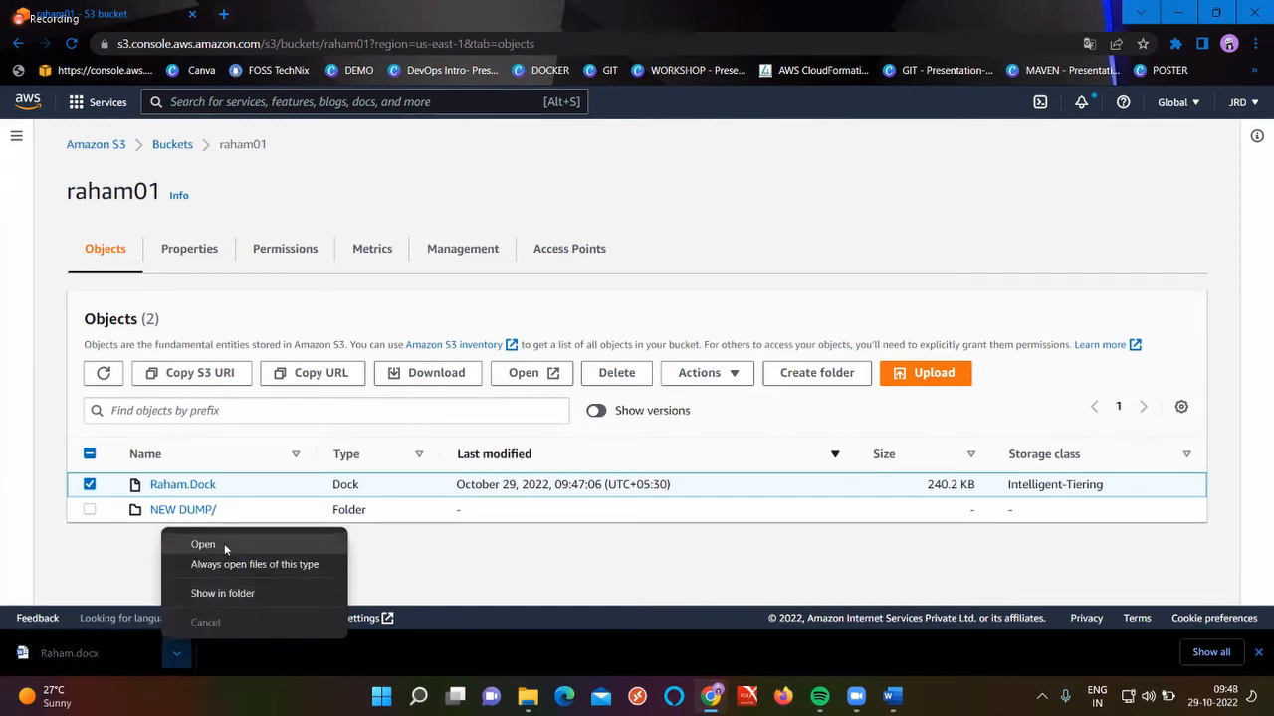
left_click(224, 544)
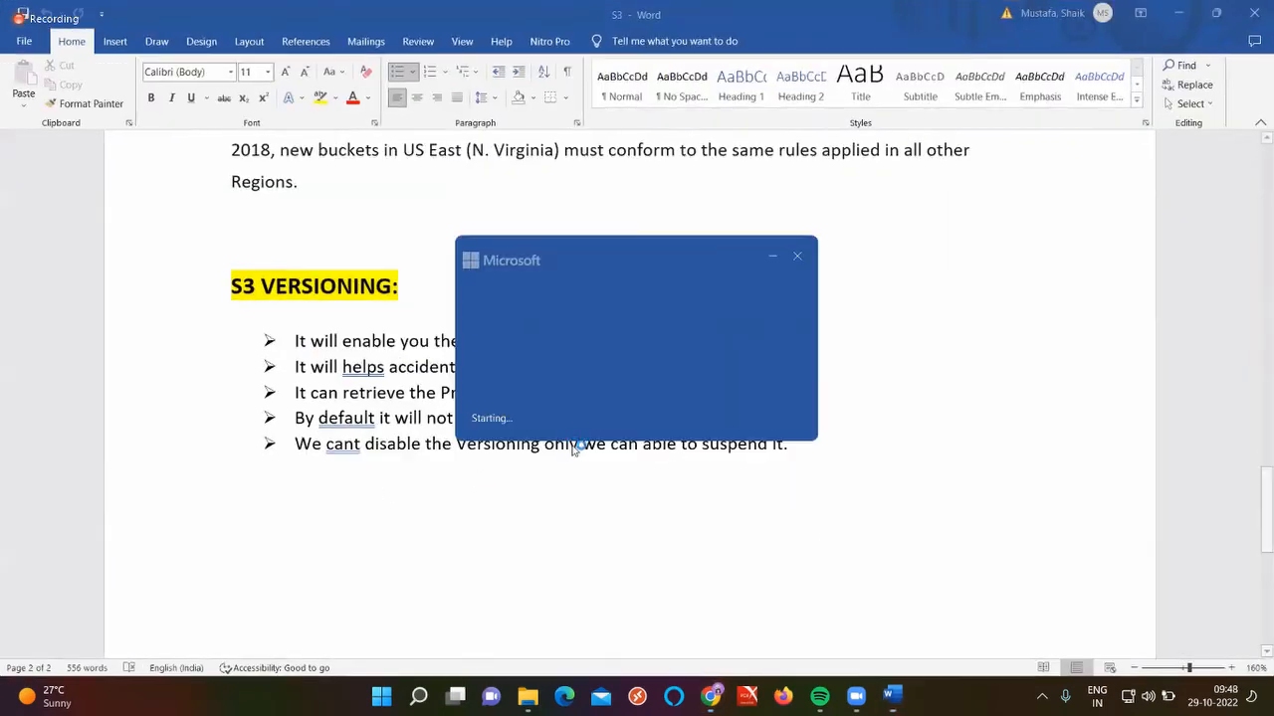
Review the Docker interview questions in Raham.docx, close Word, and return to Chrome
scroll(583, 379, "down", 5)
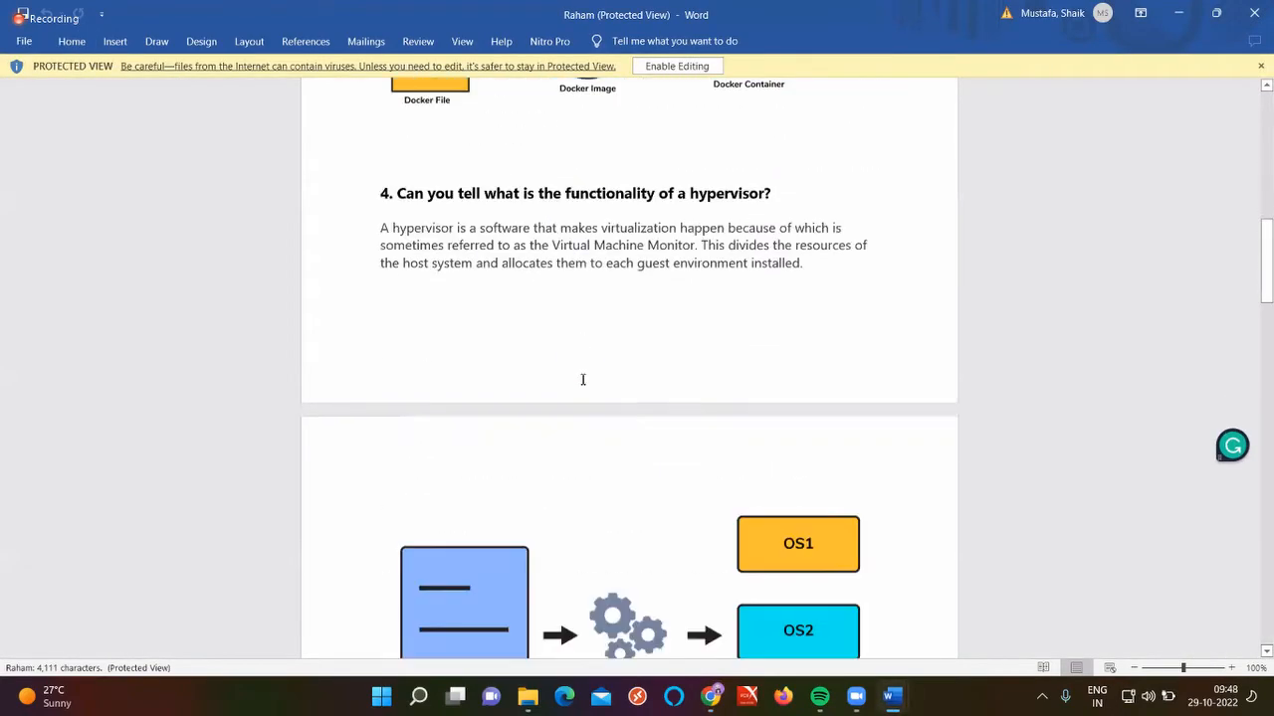
scroll(583, 379, "down", 20)
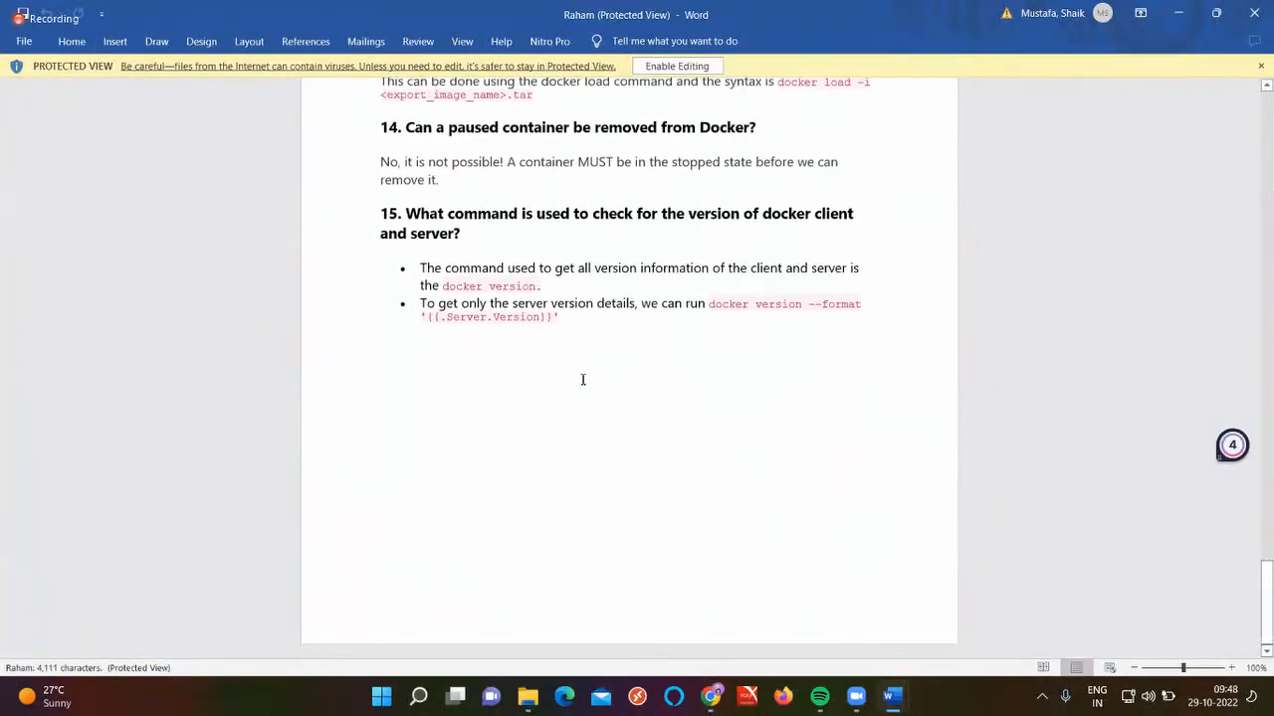
scroll(583, 379, "up", 20)
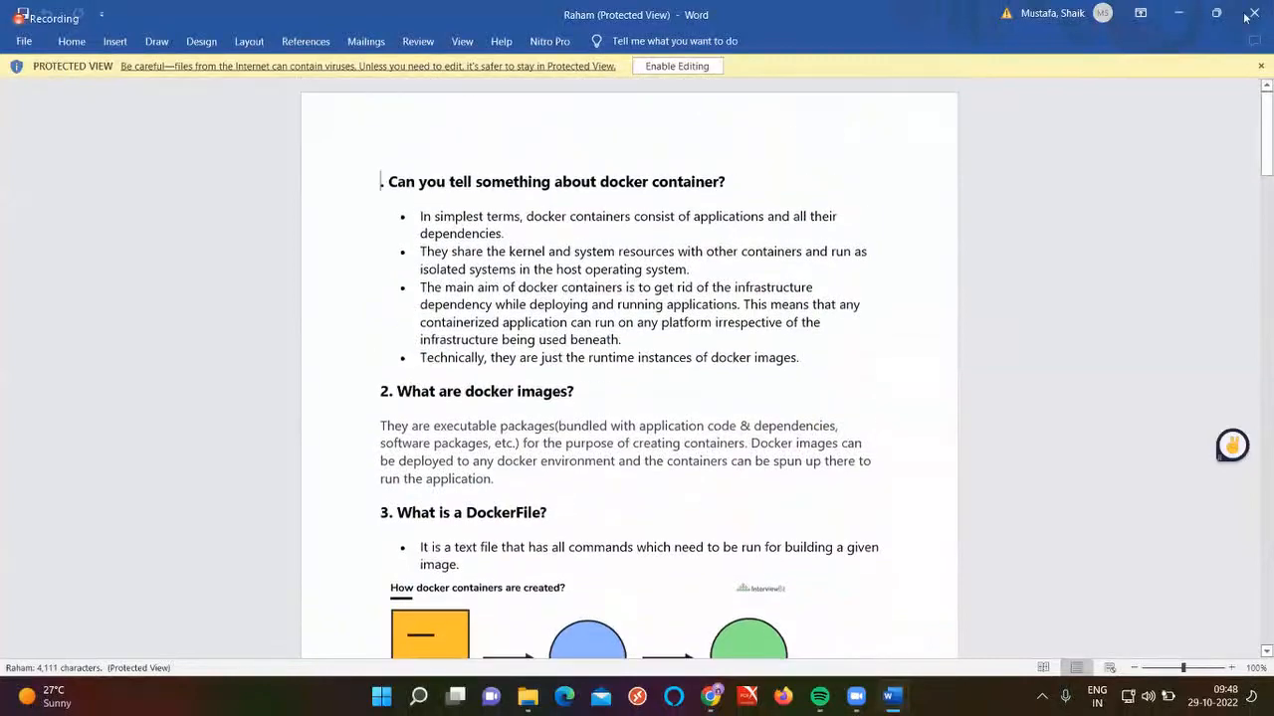
left_click(1251, 13)
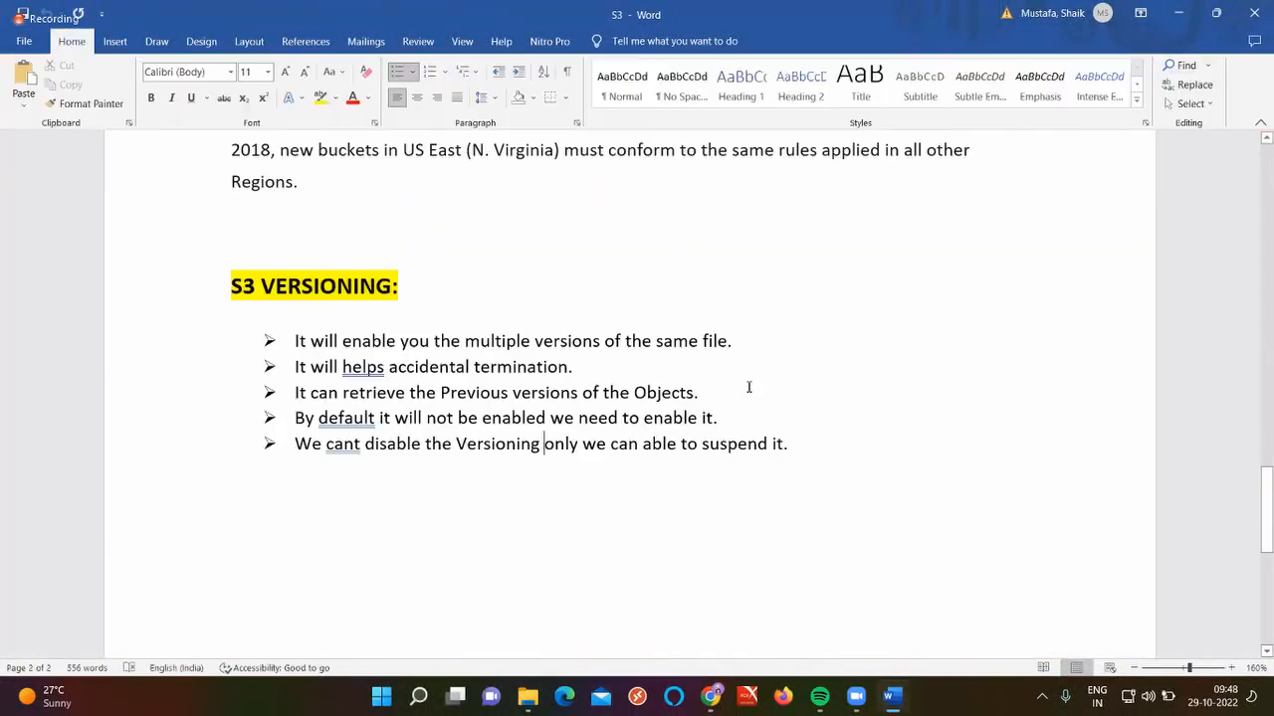
left_click(709, 702)
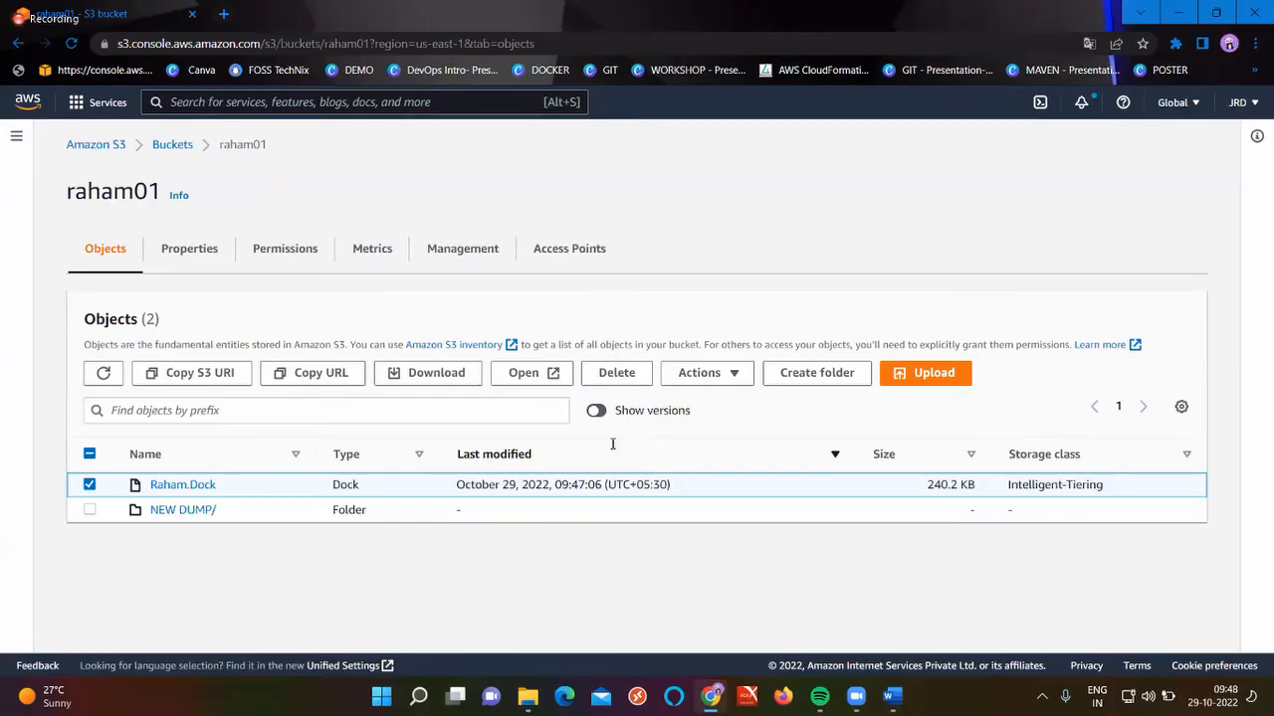
Empty raham01 of its 67 objects (141.3 MB) by confirming 'permanently delete', then refresh the bucket list
left_click(106, 374)
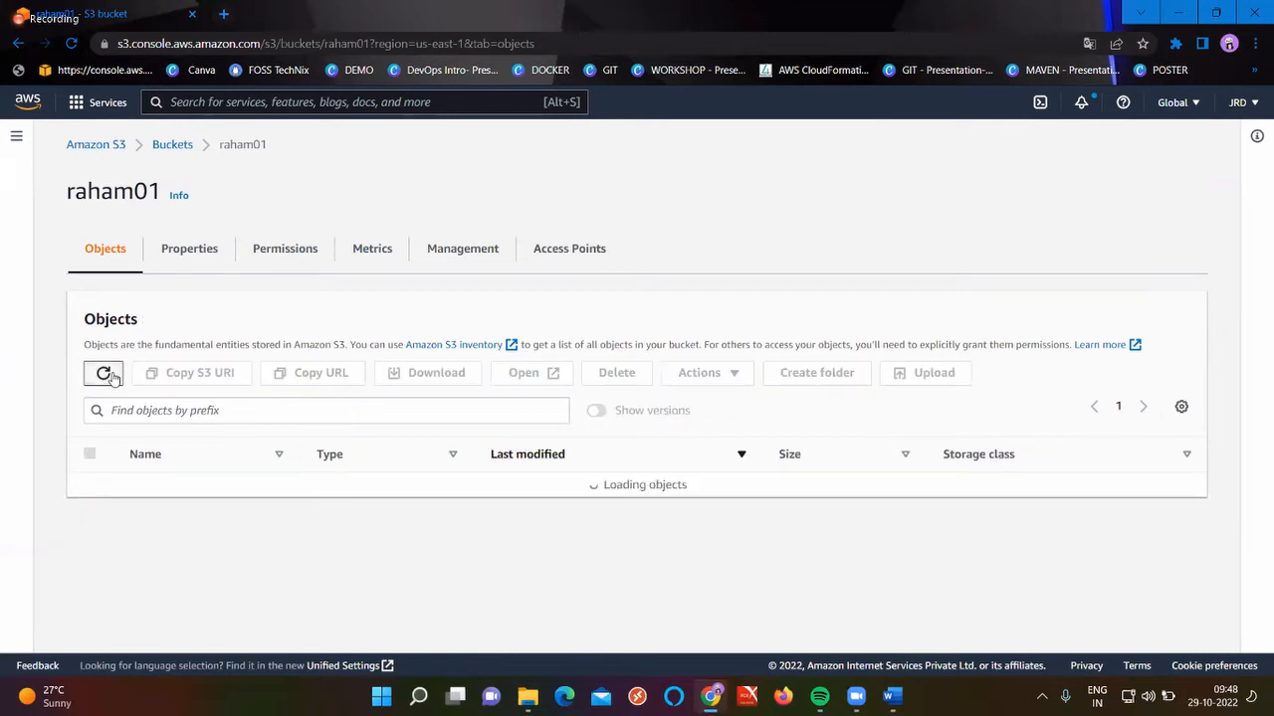
left_click(173, 146)
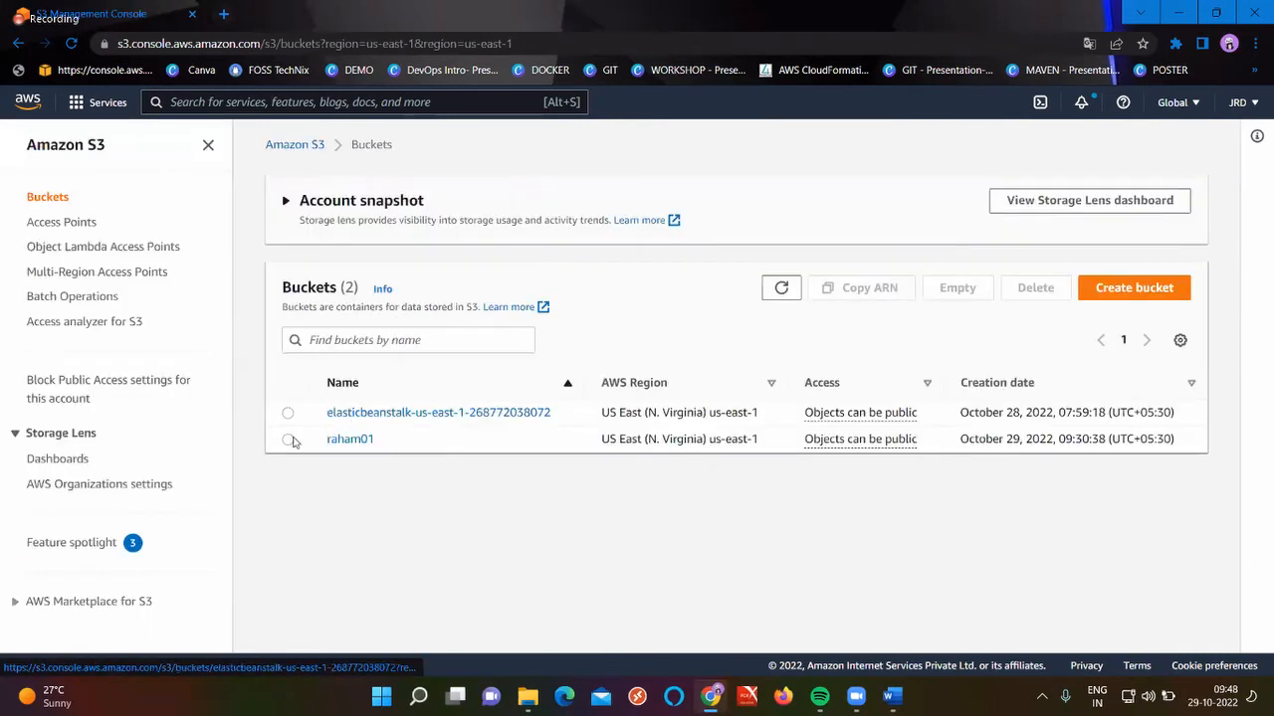
left_click(287, 439)
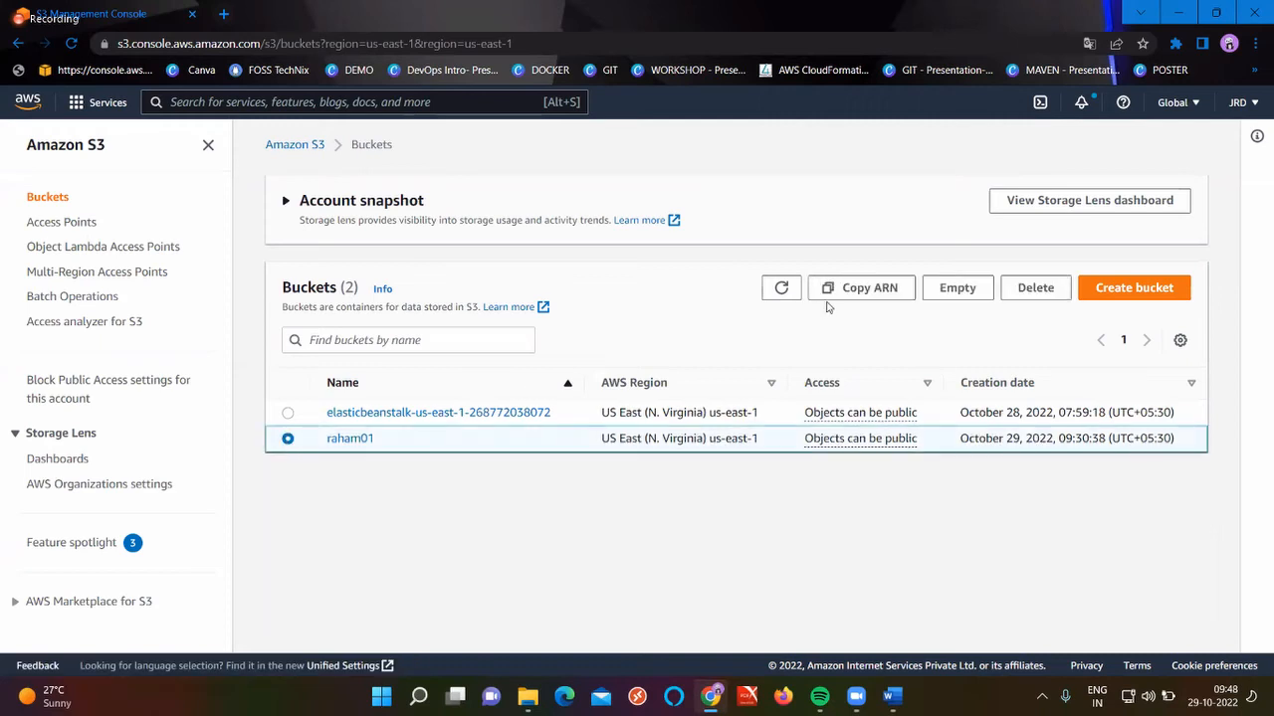
left_click(950, 288)
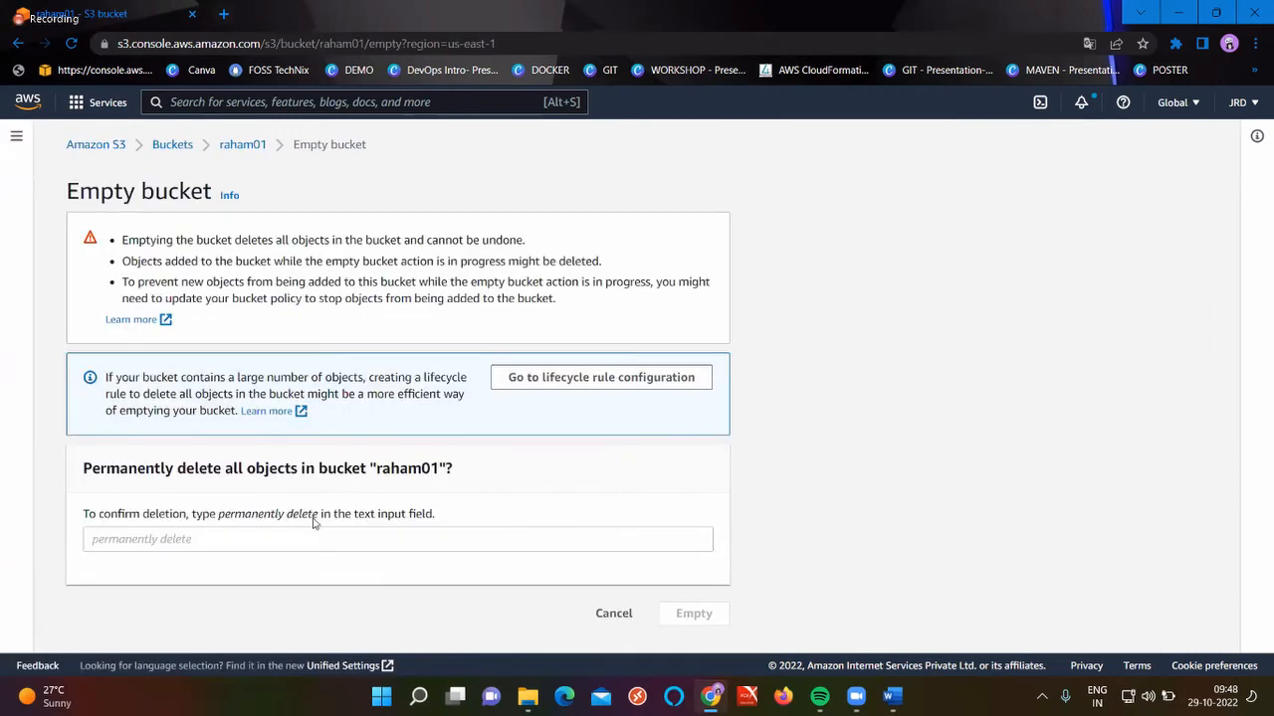
left_click_drag(318, 518, 221, 516)
key("ctrl+c")
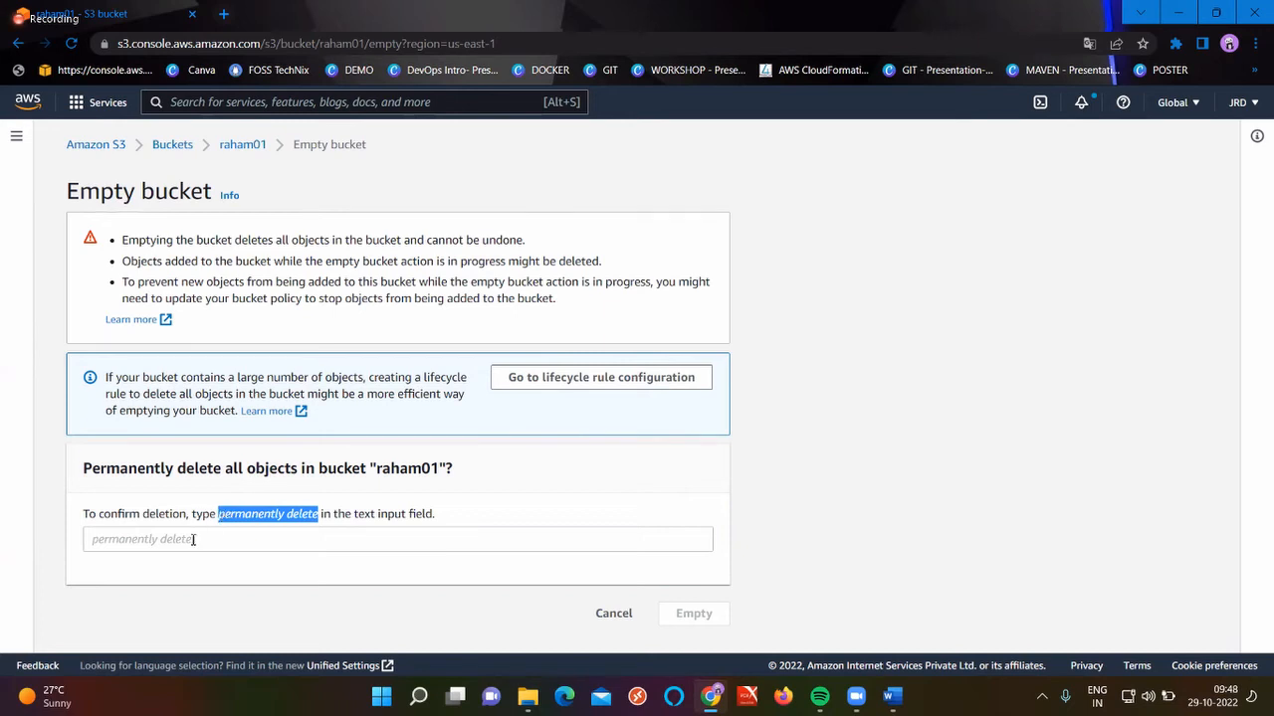
left_click(192, 539)
key("ctrl+v")
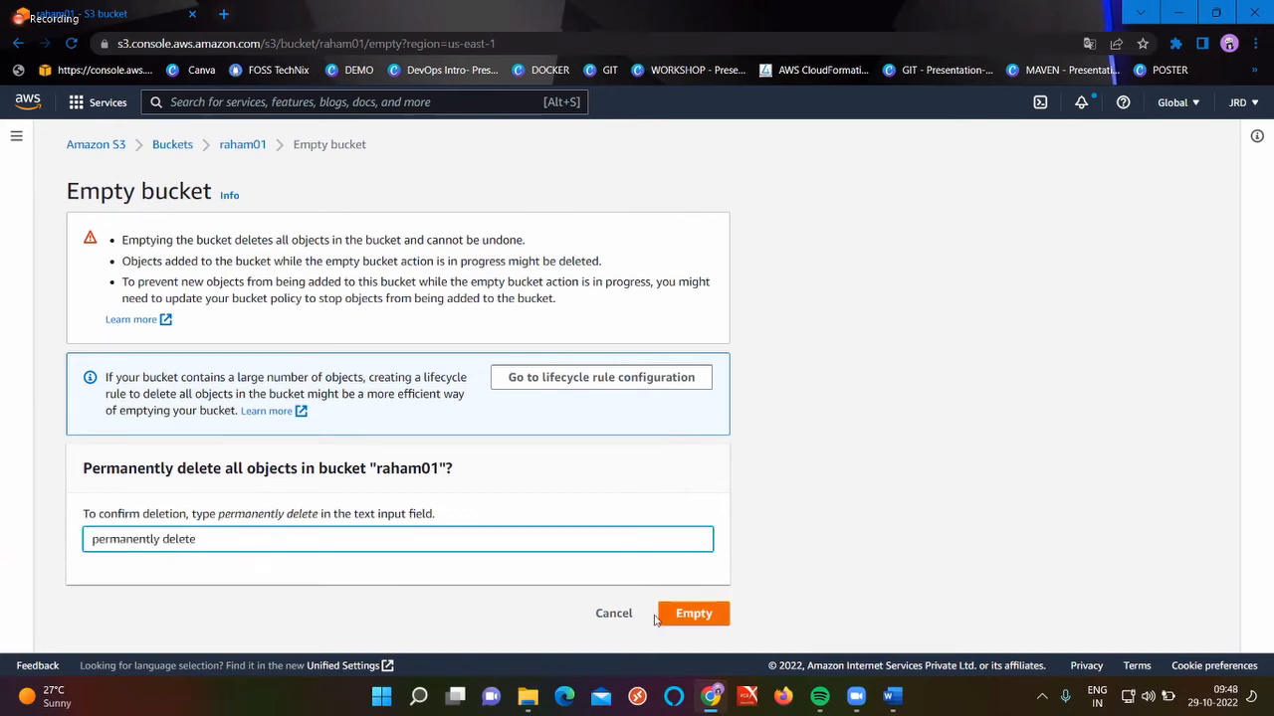
left_click(691, 615)
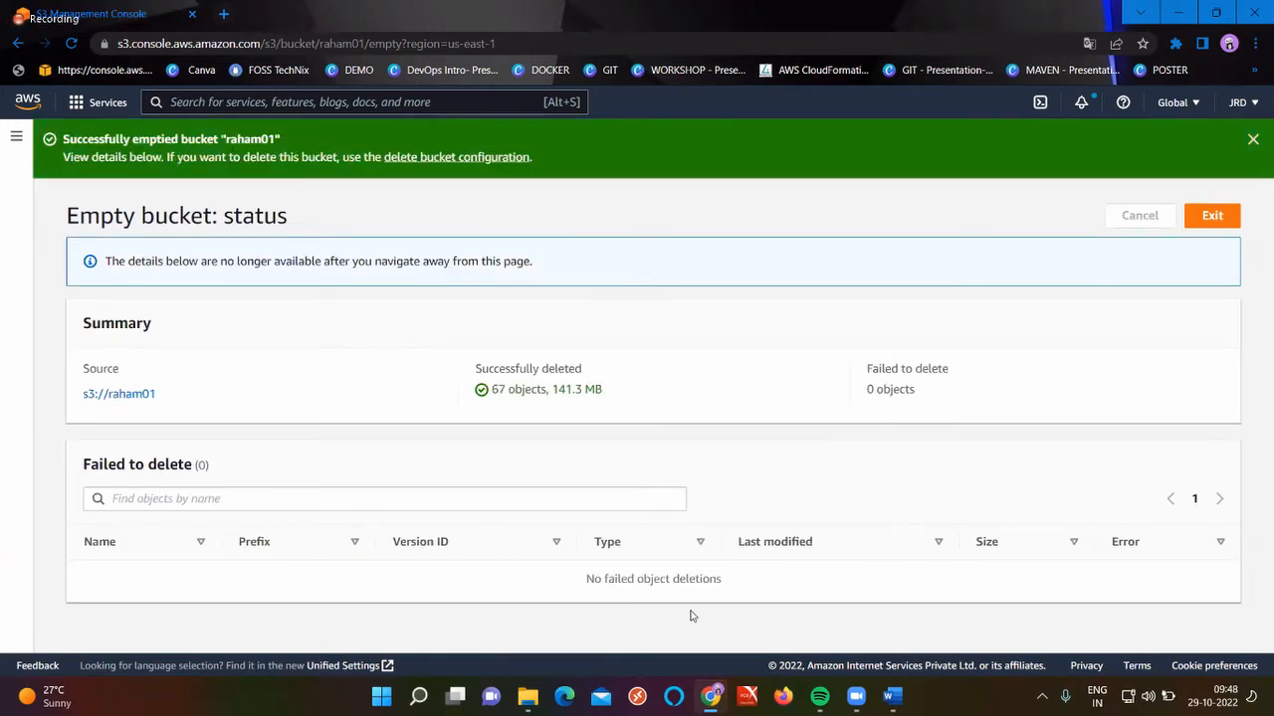
left_click(1199, 223)
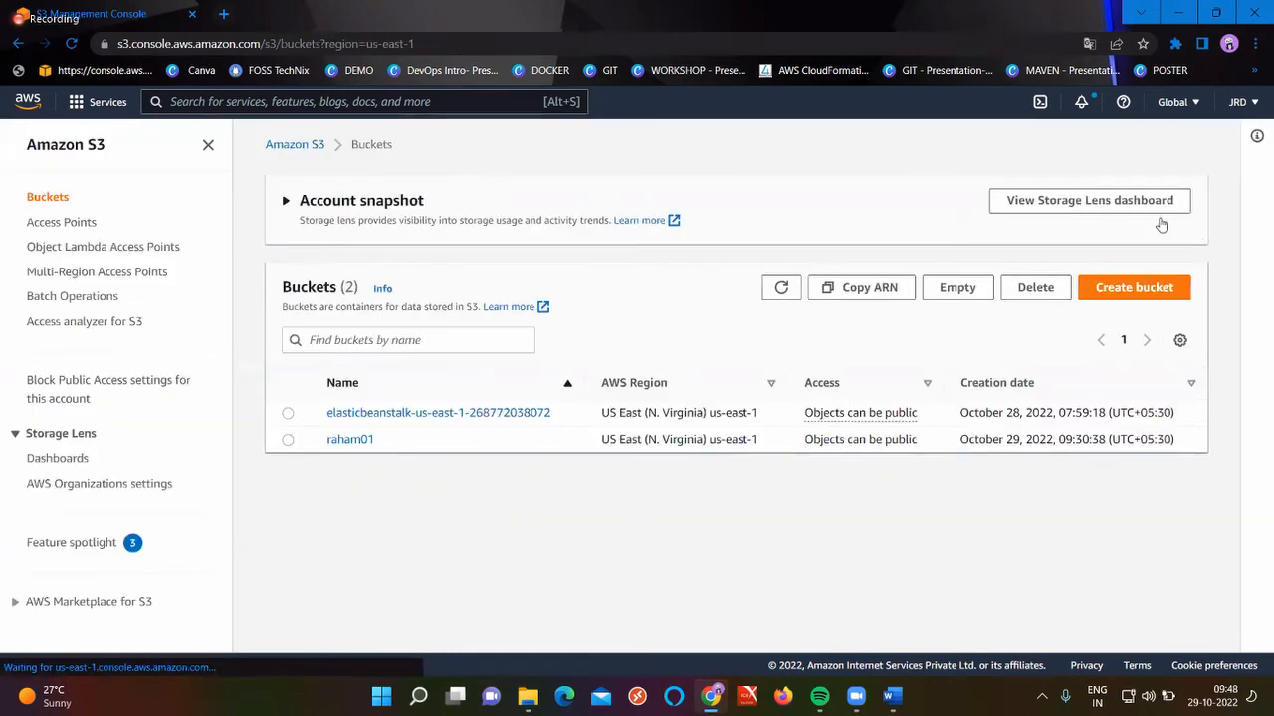
left_click(786, 291)
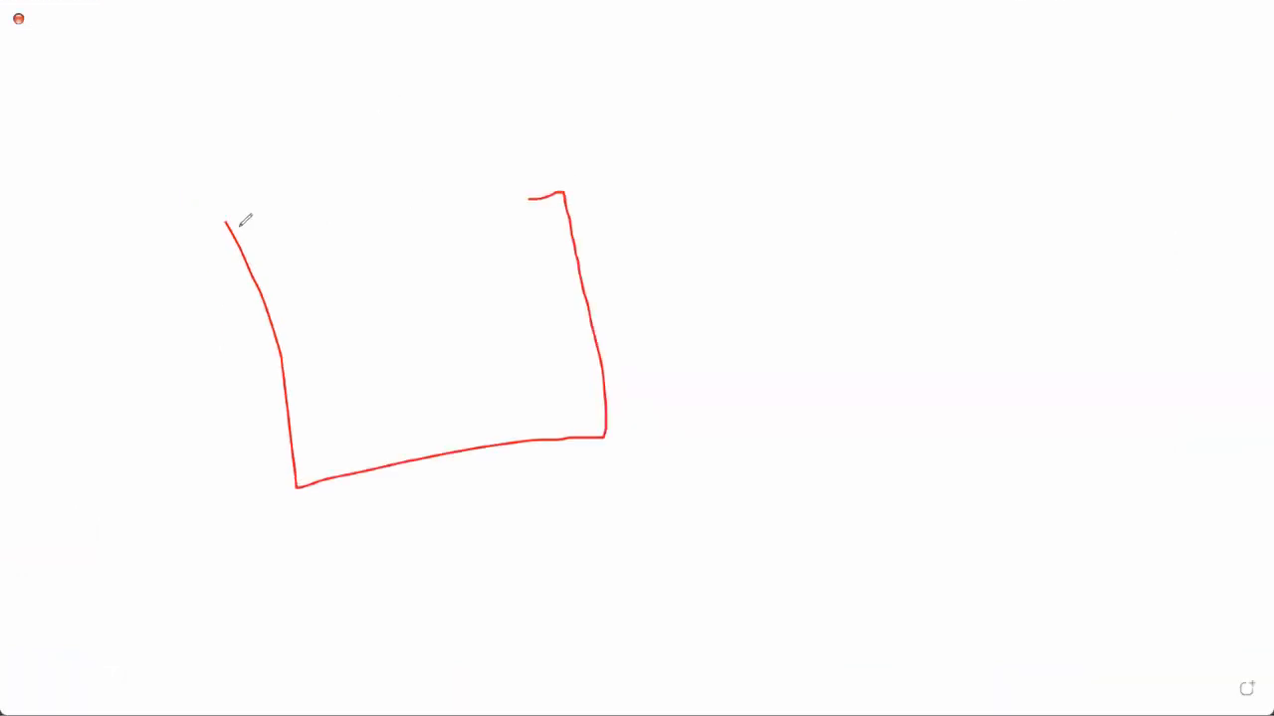
left_click_drag(245, 216, 384, 170)
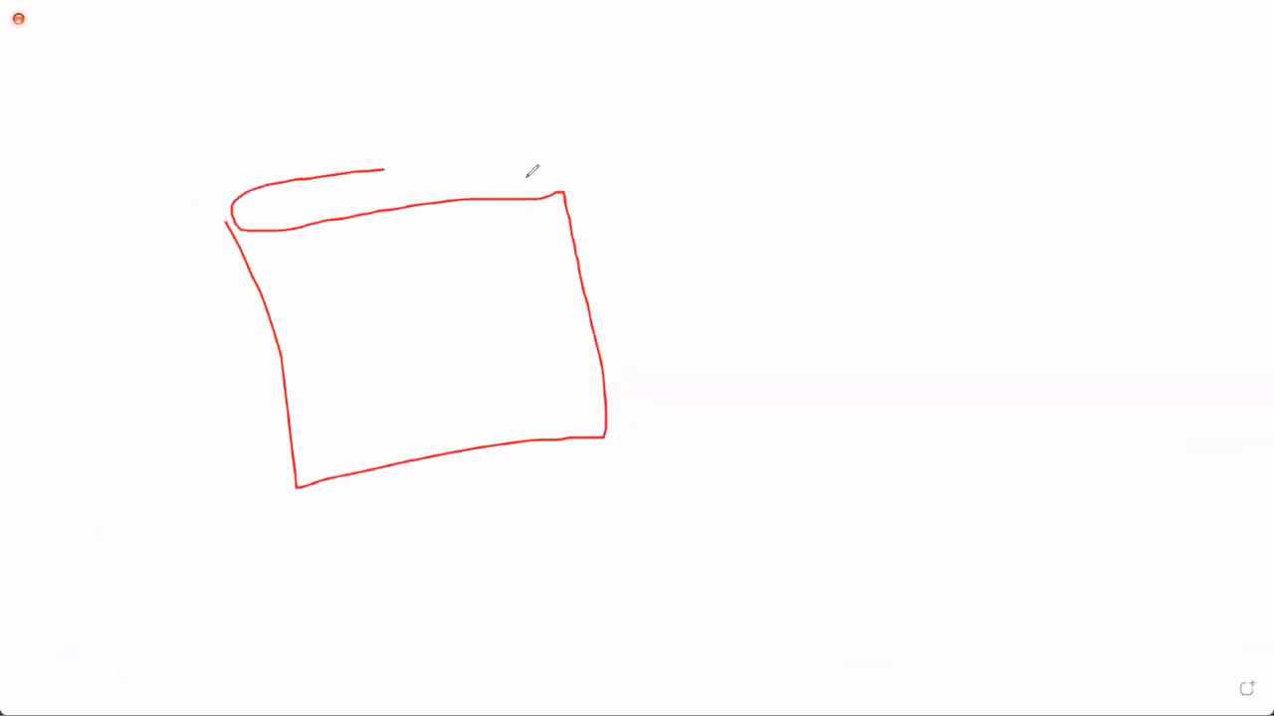
left_click_drag(532, 171, 566, 189)
mouse_move(869, 191)
left_mouse_down()
mouse_move(901, 341)
mouse_move(1211, 346)
mouse_move(1202, 156)
mouse_move(858, 190)
mouse_move(1135, 122)
mouse_move(1207, 167)
left_mouse_up()
mouse_move(518, 490)
left_mouse_down()
mouse_move(523, 546)
mouse_move(502, 517)
mouse_move(557, 496)
left_mouse_up()
left_click_drag(495, 554, 550, 536)
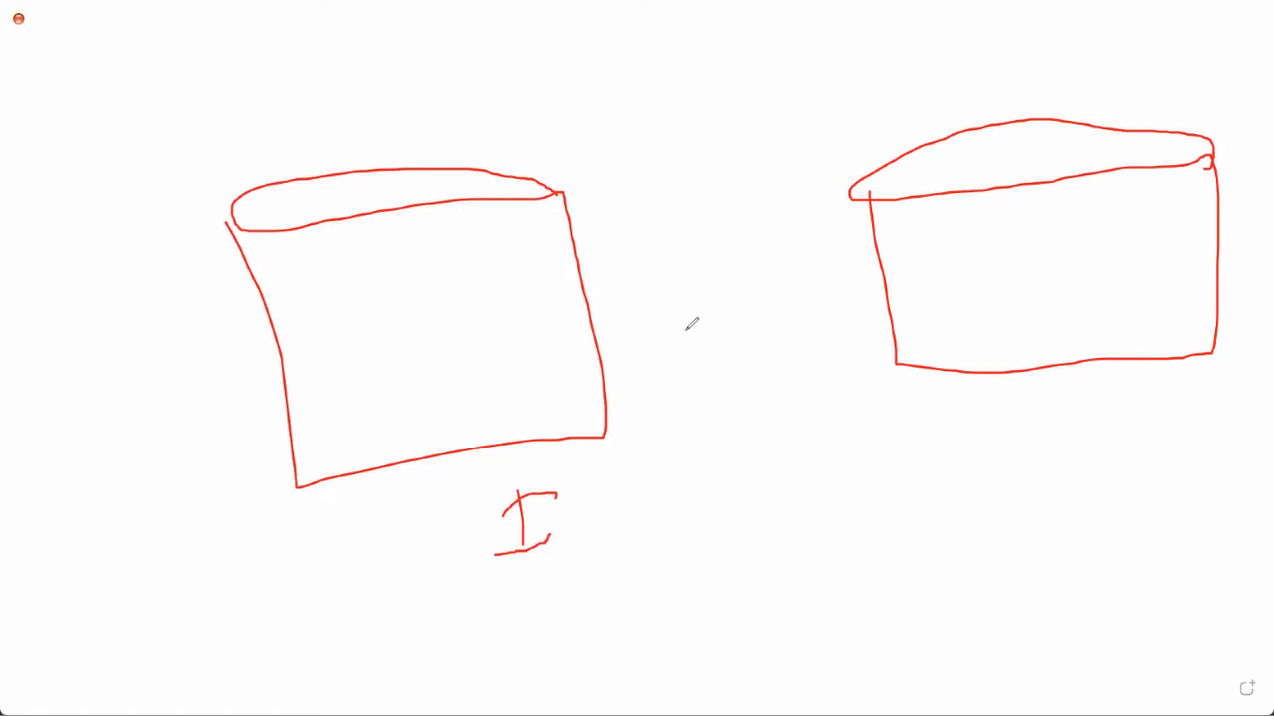
left_click(1091, 427)
left_click_drag(1091, 428, 1101, 485)
mouse_move(398, 275)
left_mouse_down()
mouse_move(406, 338)
mouse_move(403, 328)
left_mouse_up()
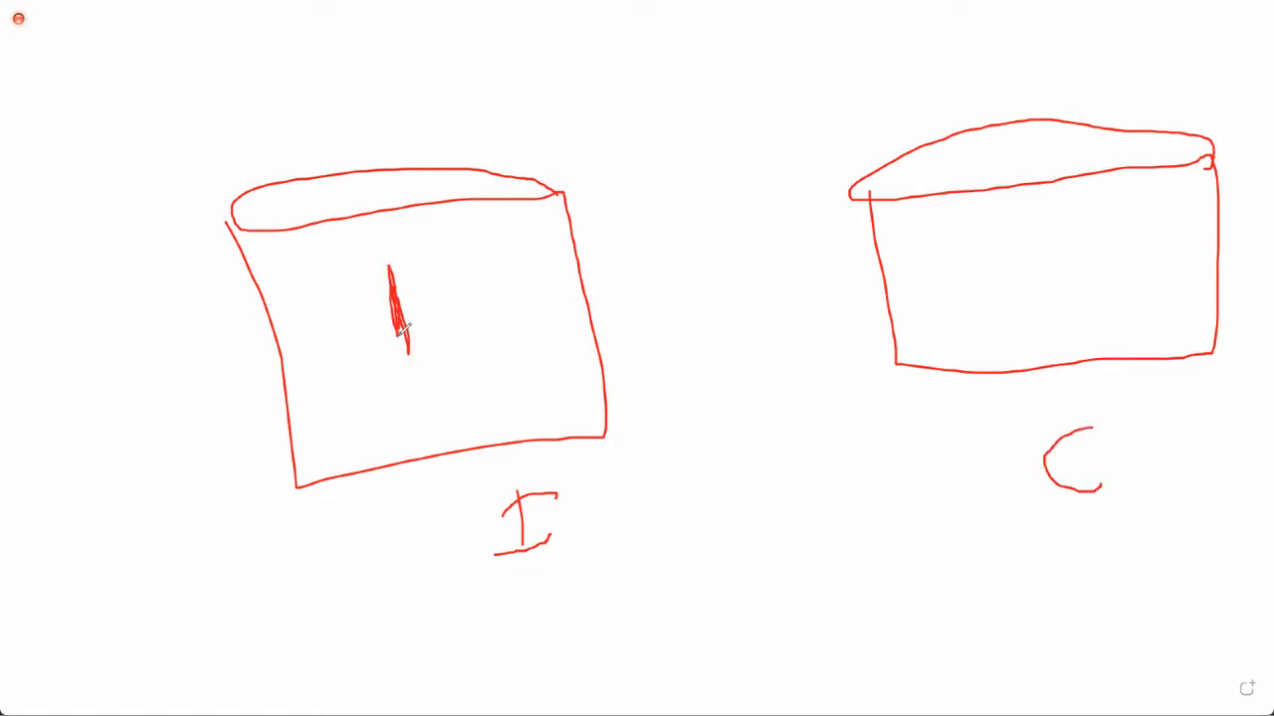
mouse_move(553, 303)
left_mouse_down()
mouse_move(947, 235)
mouse_move(917, 237)
mouse_move(940, 251)
mouse_move(928, 267)
left_mouse_up()
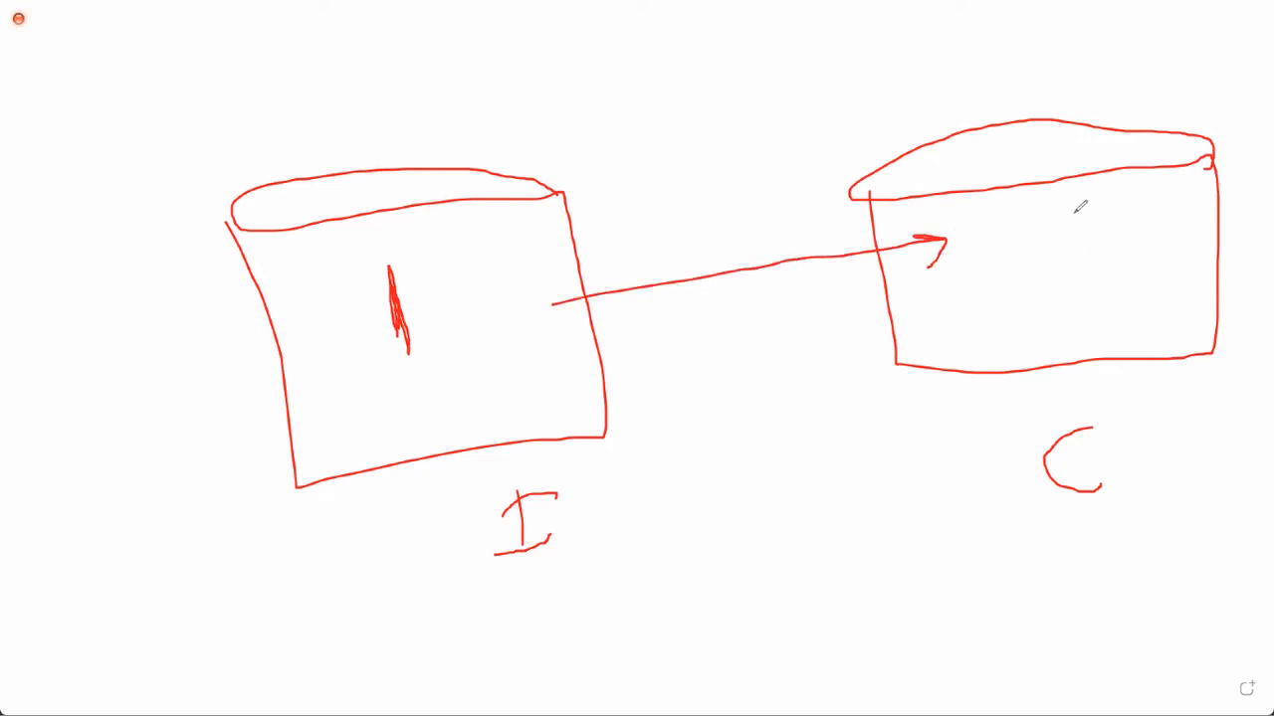
mouse_move(1075, 211)
left_mouse_down()
mouse_move(1092, 305)
mouse_move(1089, 265)
left_mouse_up()
mouse_move(959, 309)
left_mouse_down()
mouse_move(625, 329)
mouse_move(562, 375)
mouse_move(535, 346)
mouse_move(572, 311)
left_mouse_up()
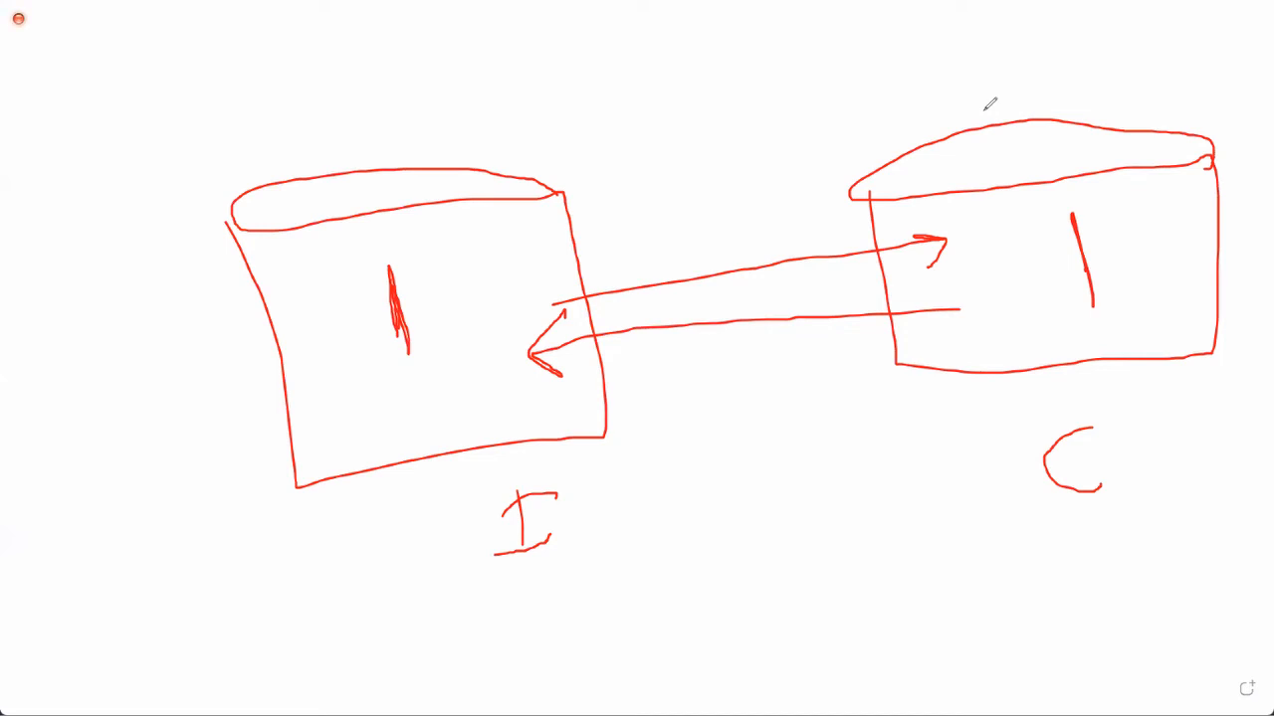
key("Escape")
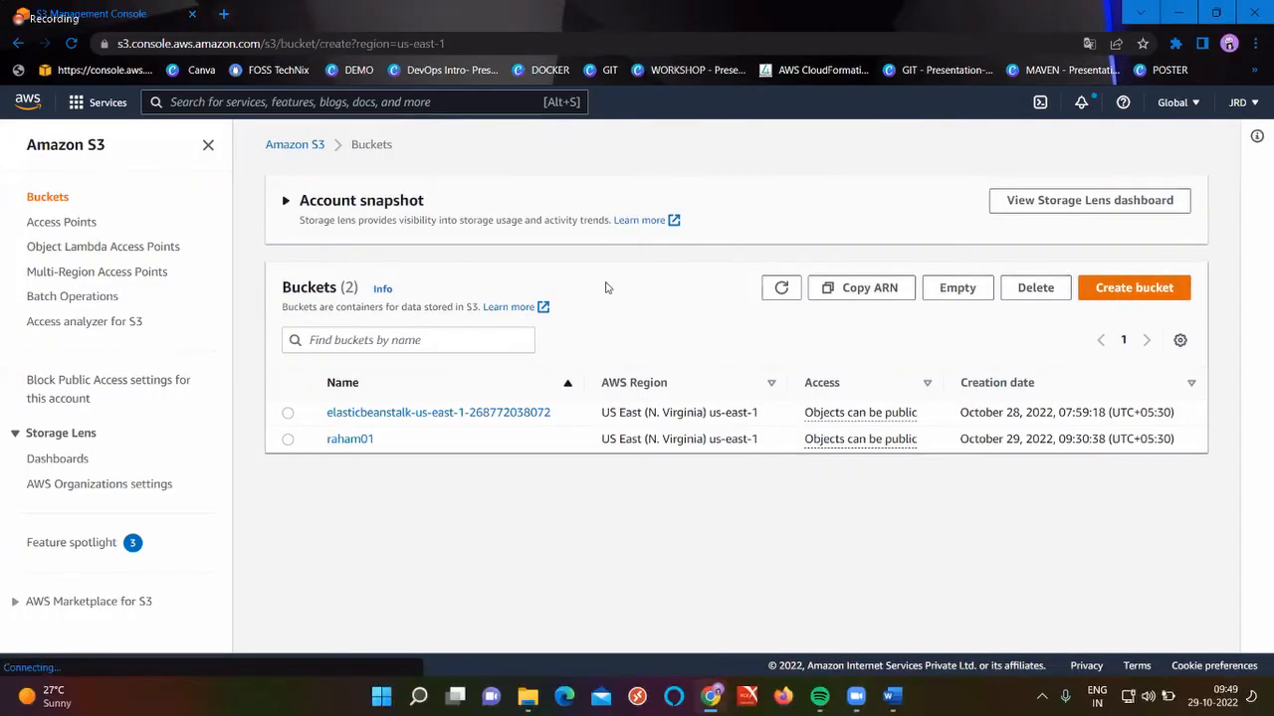
Name the new bucket raham02 and set its region to Asia Pacific (Mumbai) ap-south-1
type("r")
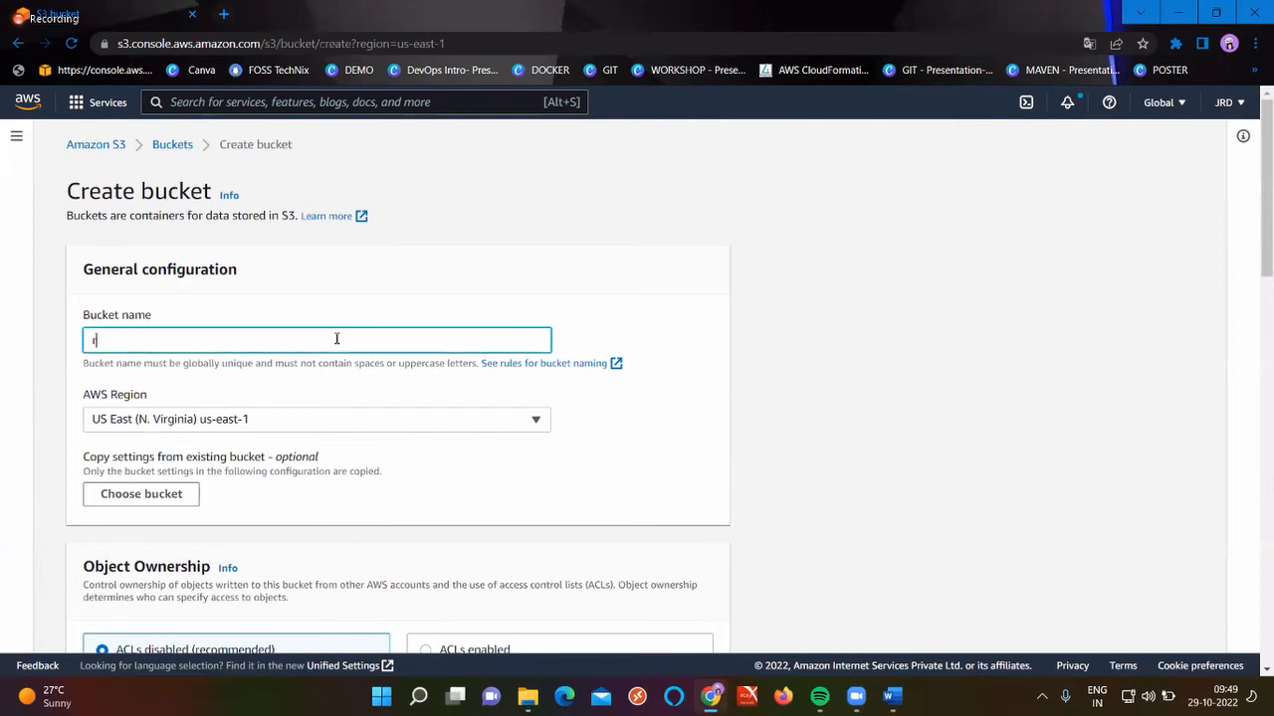
type("aham02")
scroll(335, 340, "down", 2)
left_click(311, 258)
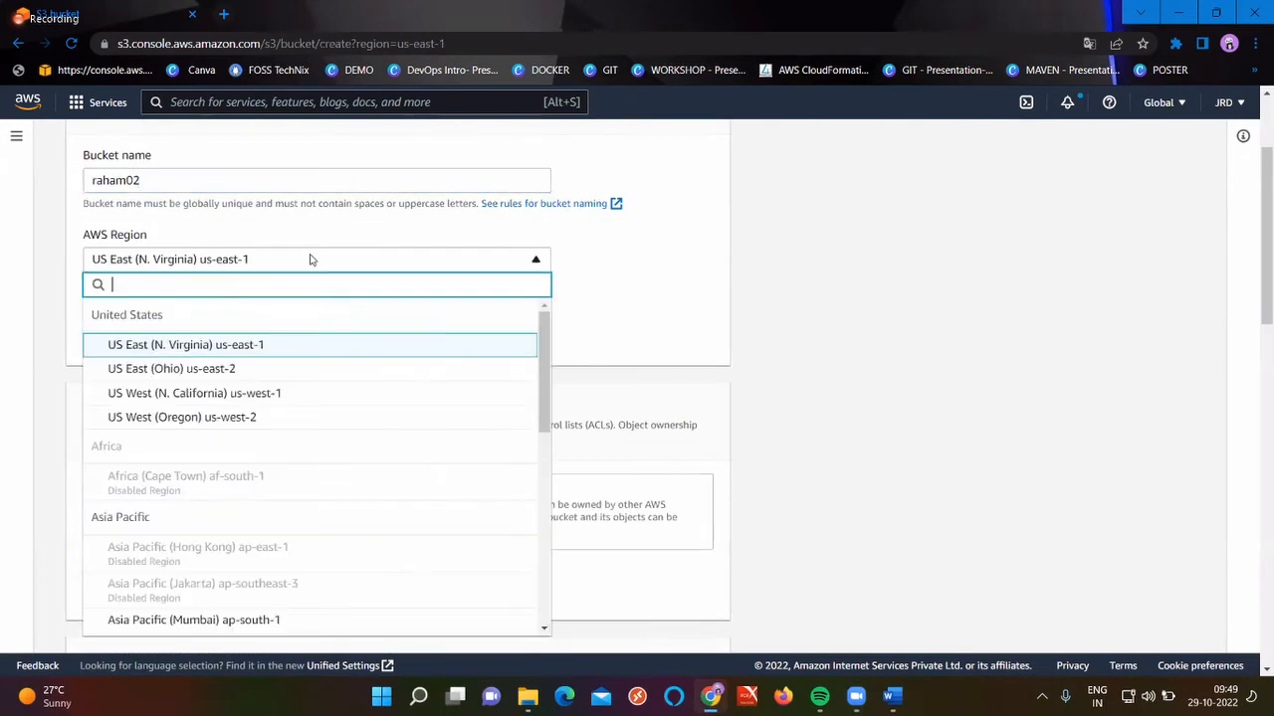
left_click(261, 618)
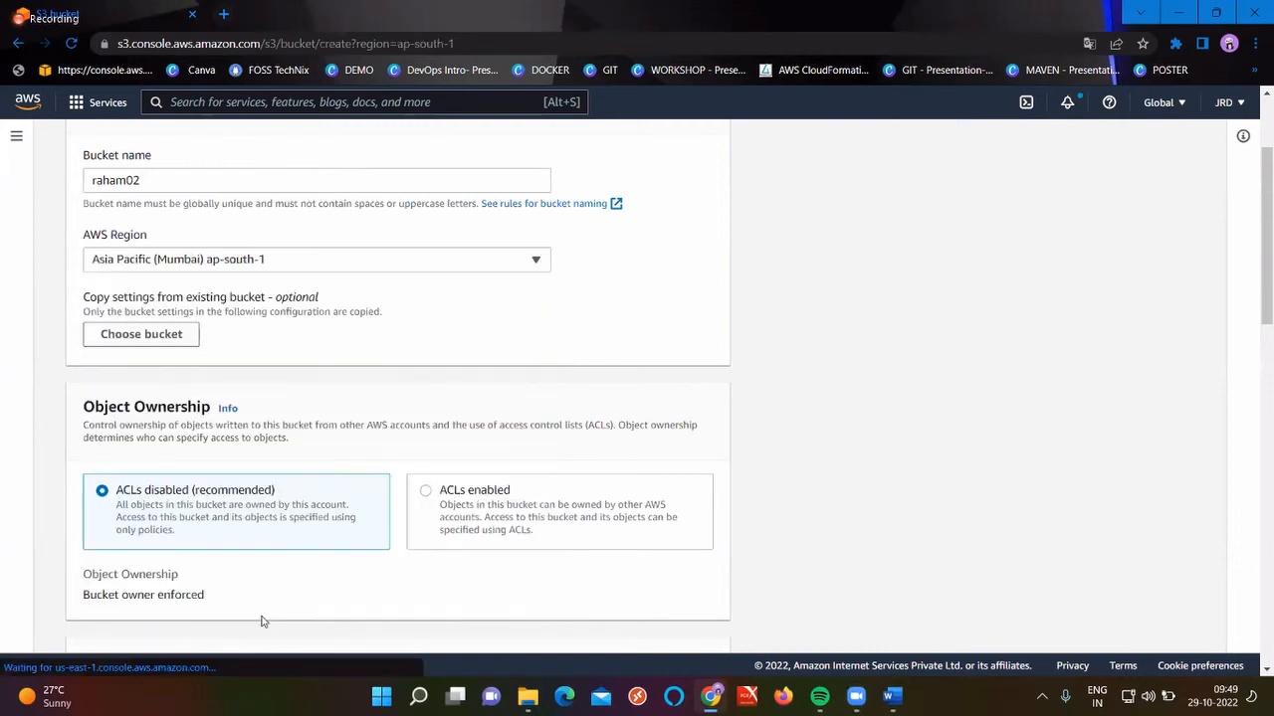
scroll(376, 365, "up", 1)
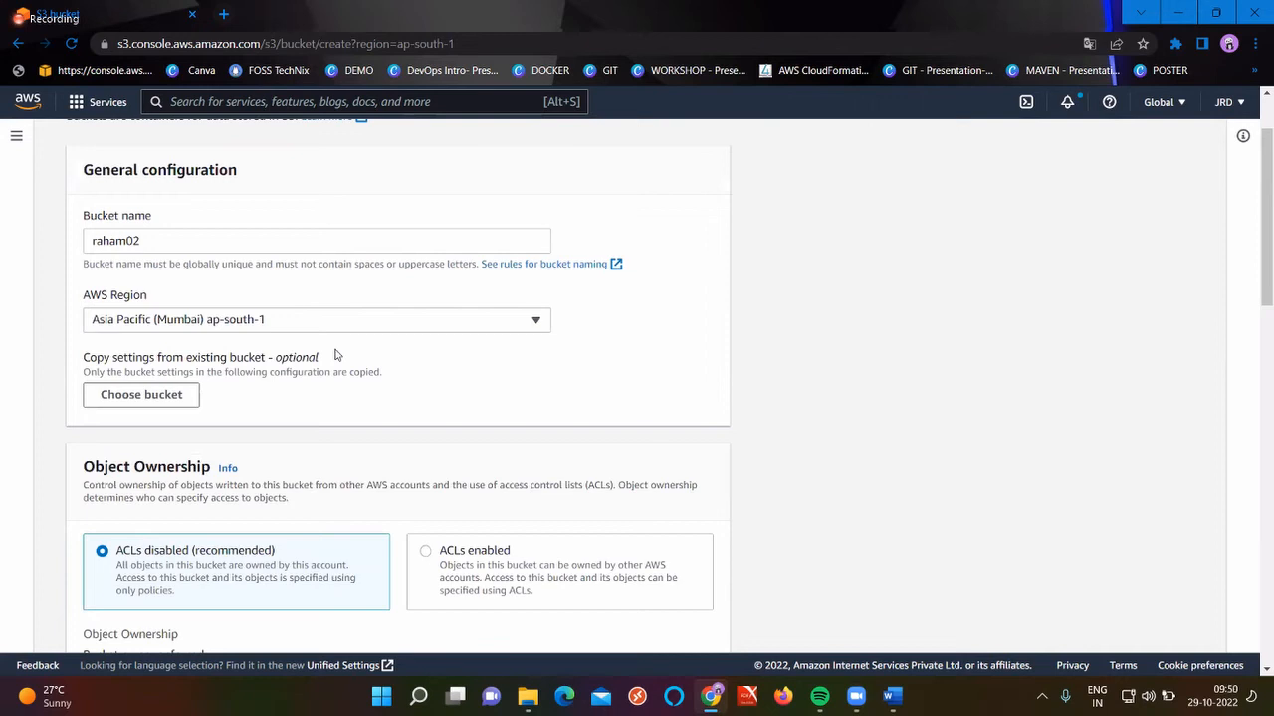
Choose raham01 as the existing bucket to copy settings from
left_click(136, 398)
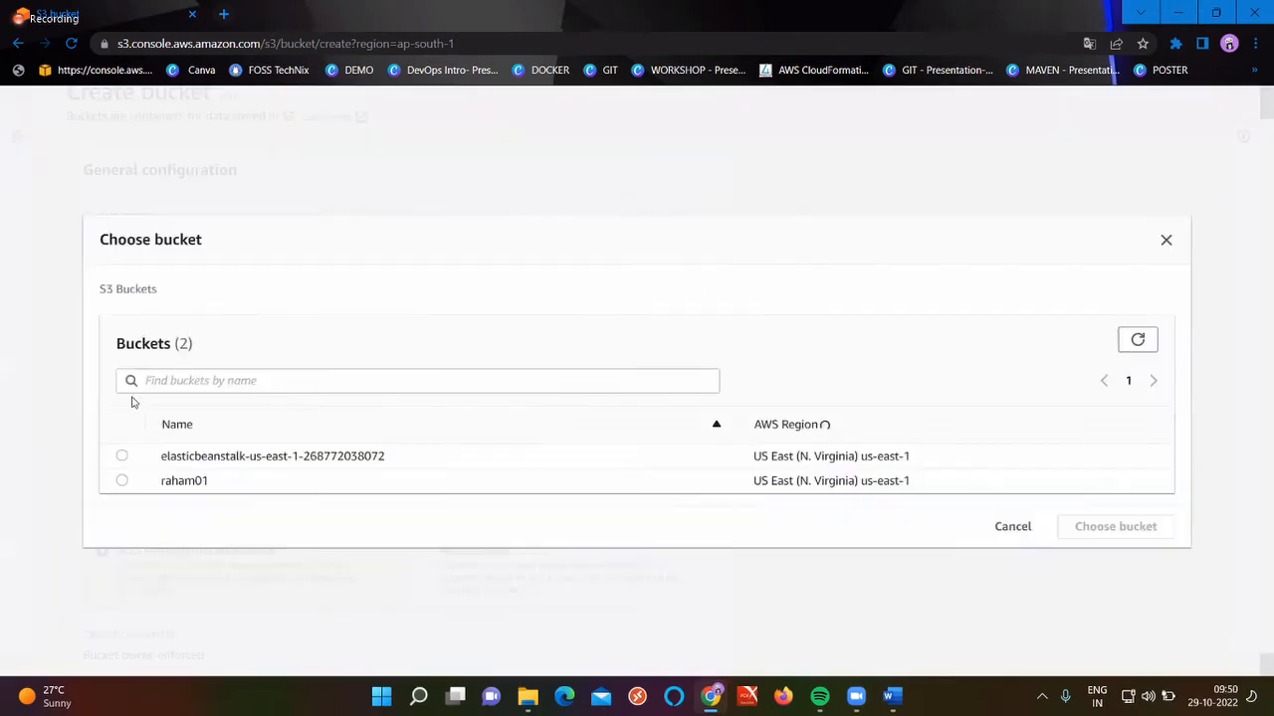
left_click(123, 482)
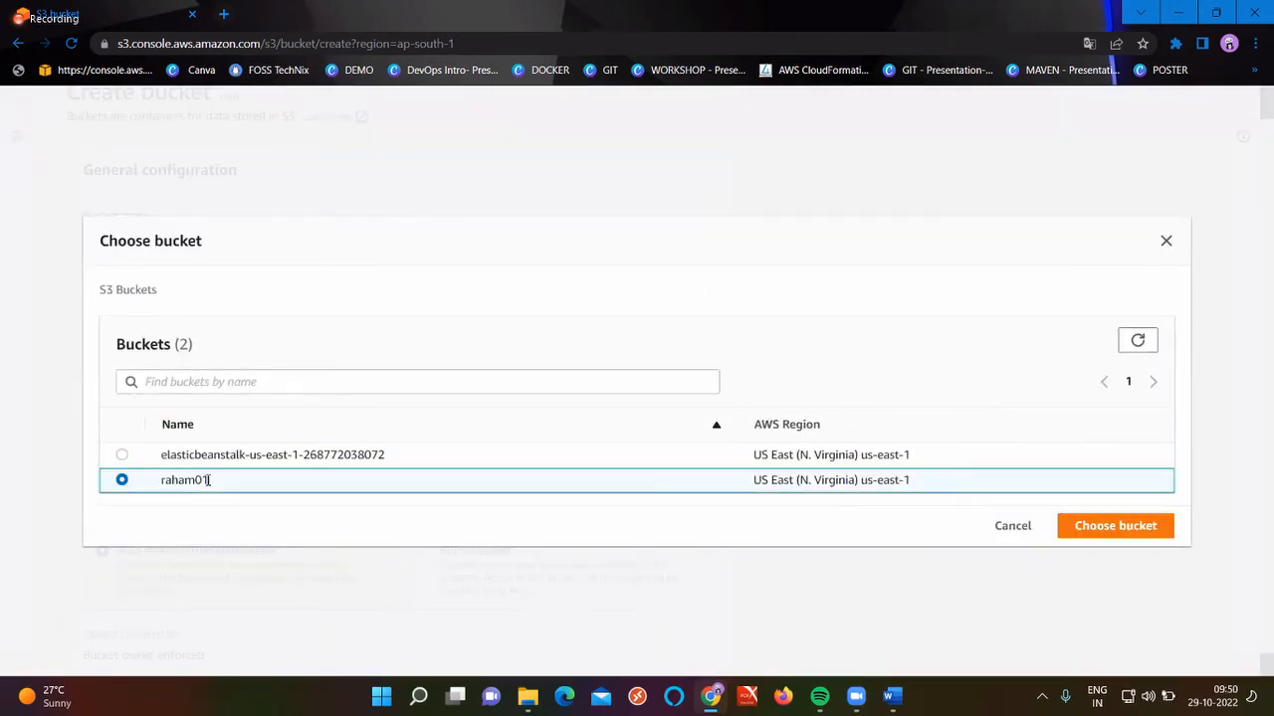
left_click(1093, 533)
scroll(733, 532, "down", 15)
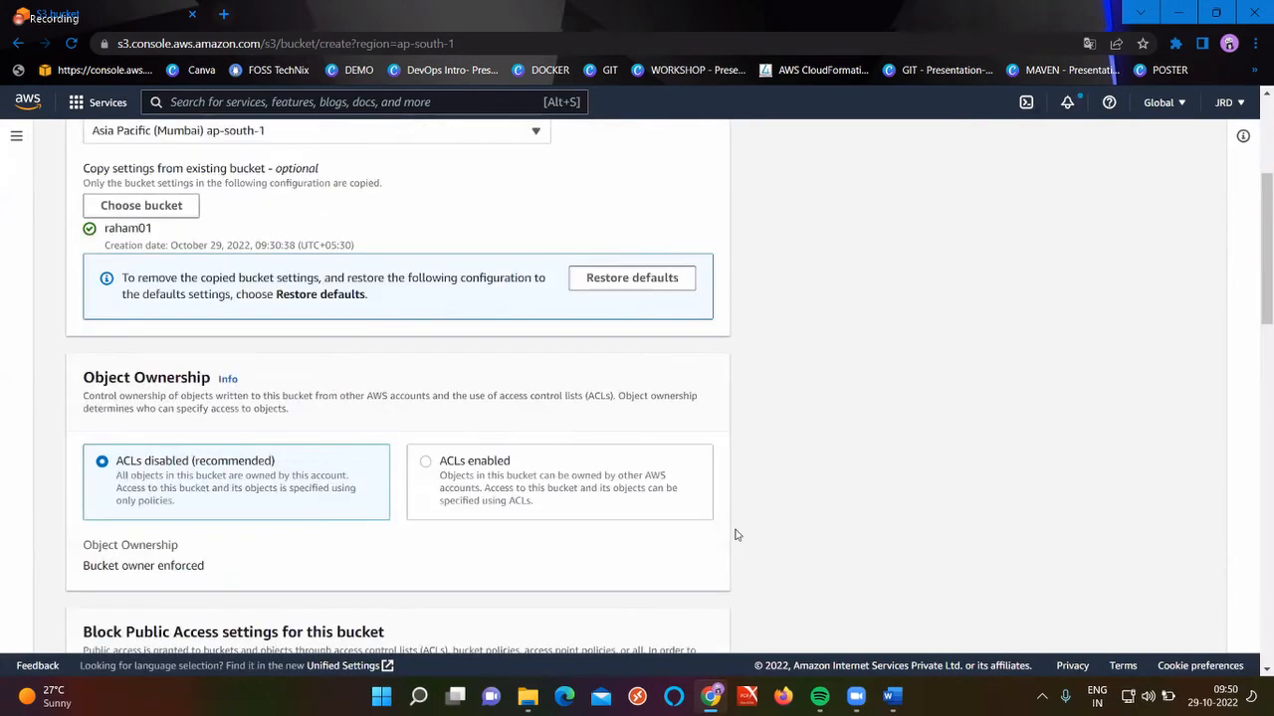
Turn off Block all public access, acknowledge it, create raham02, then open raham01
scroll(713, 608, "down", 1)
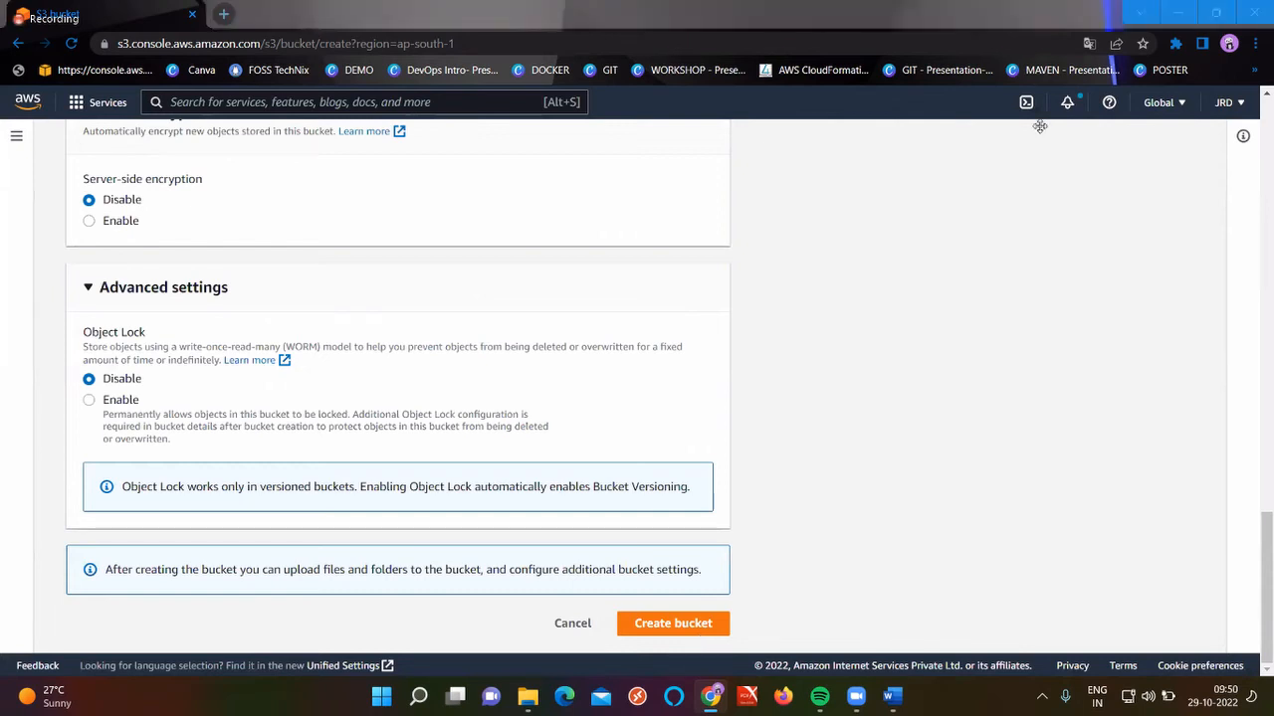
scroll(698, 355, "up", 4)
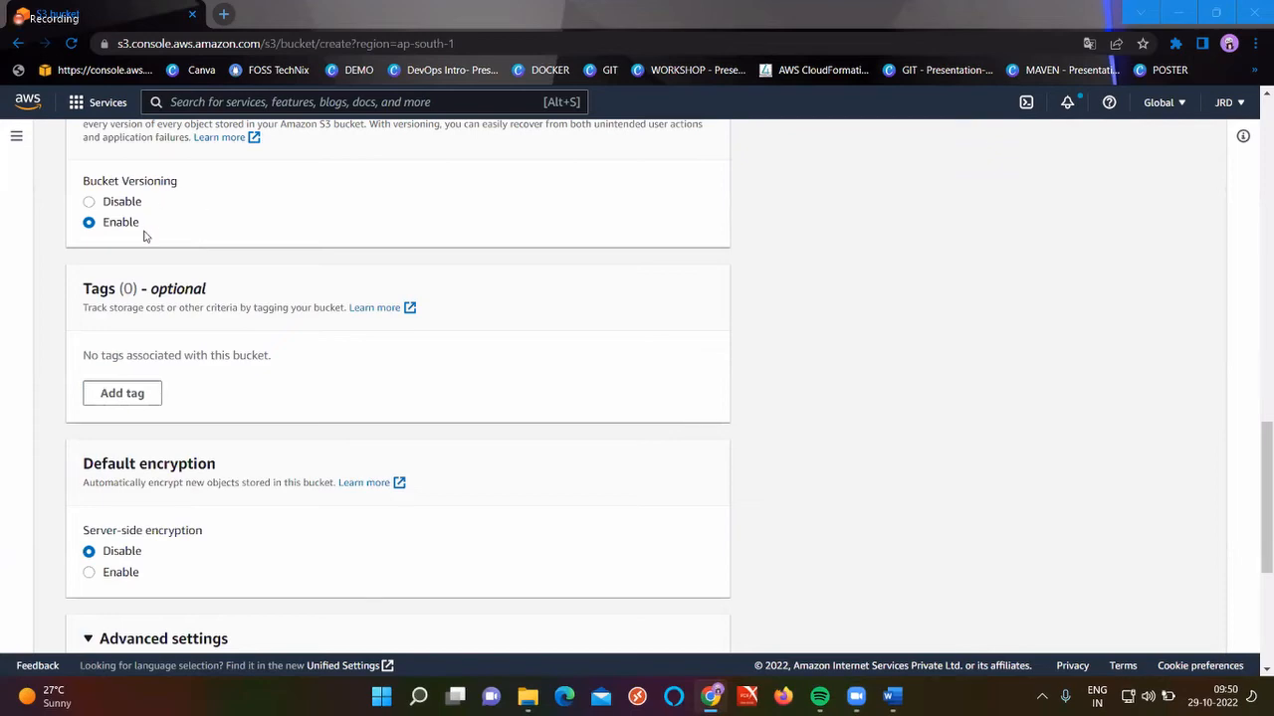
scroll(144, 236, "up", 8)
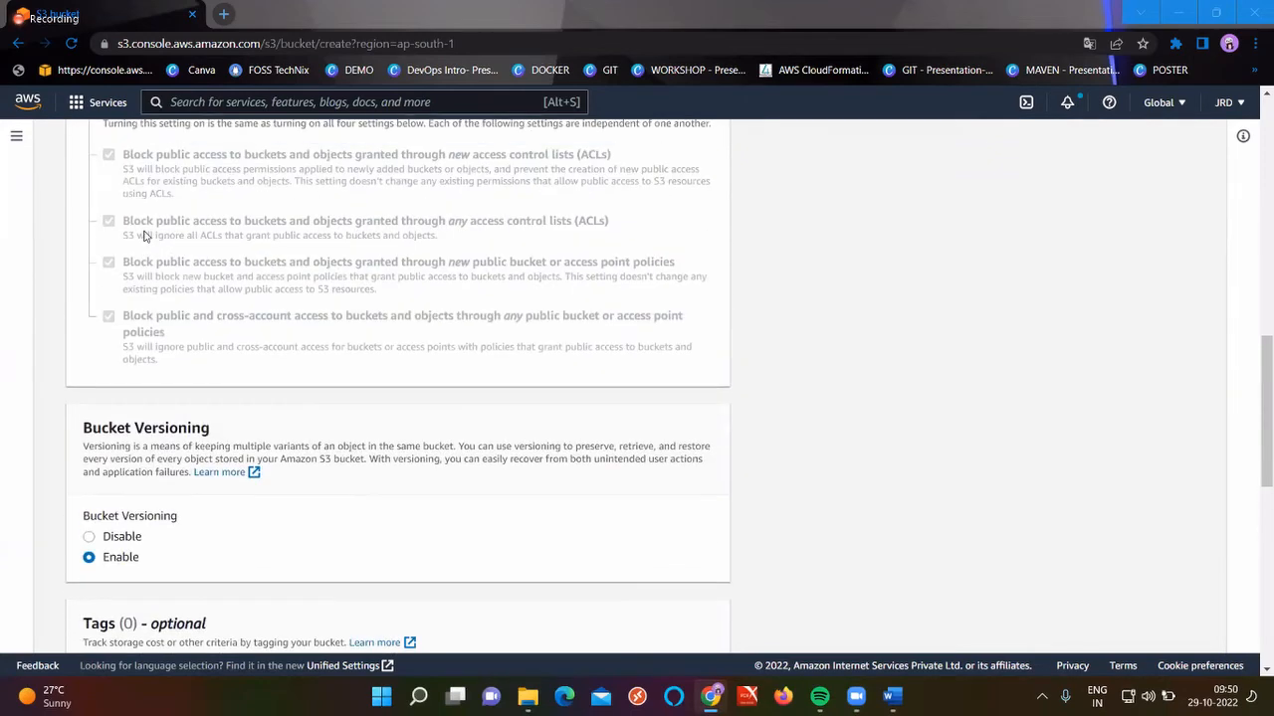
left_click(144, 401)
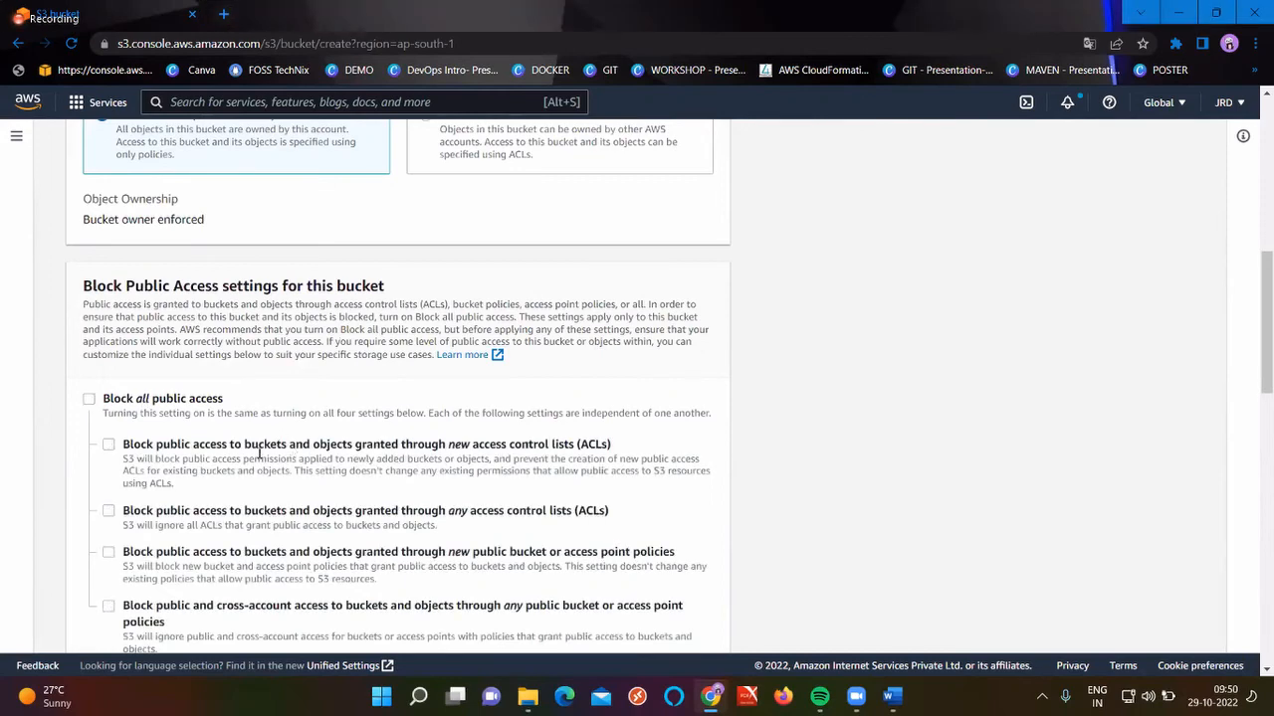
scroll(134, 507, "down", 3)
left_click(139, 492)
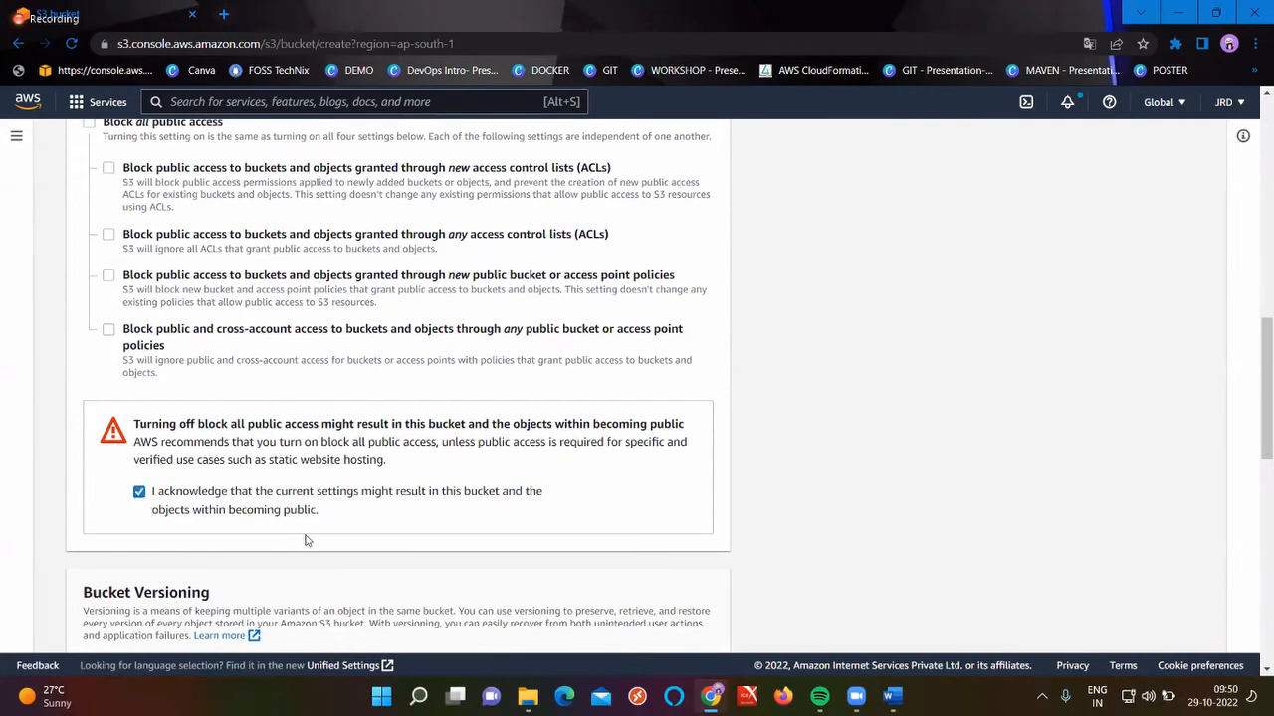
scroll(481, 562, "down", 10)
left_click(702, 628)
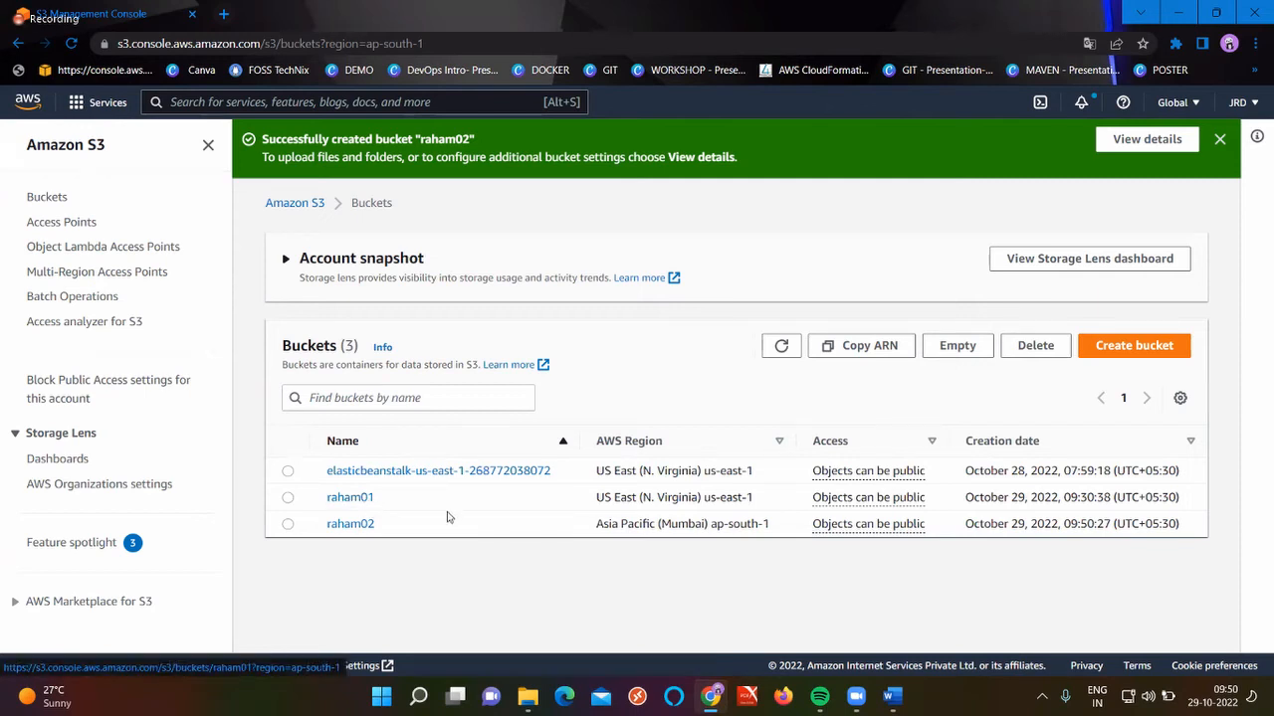
left_click(346, 497)
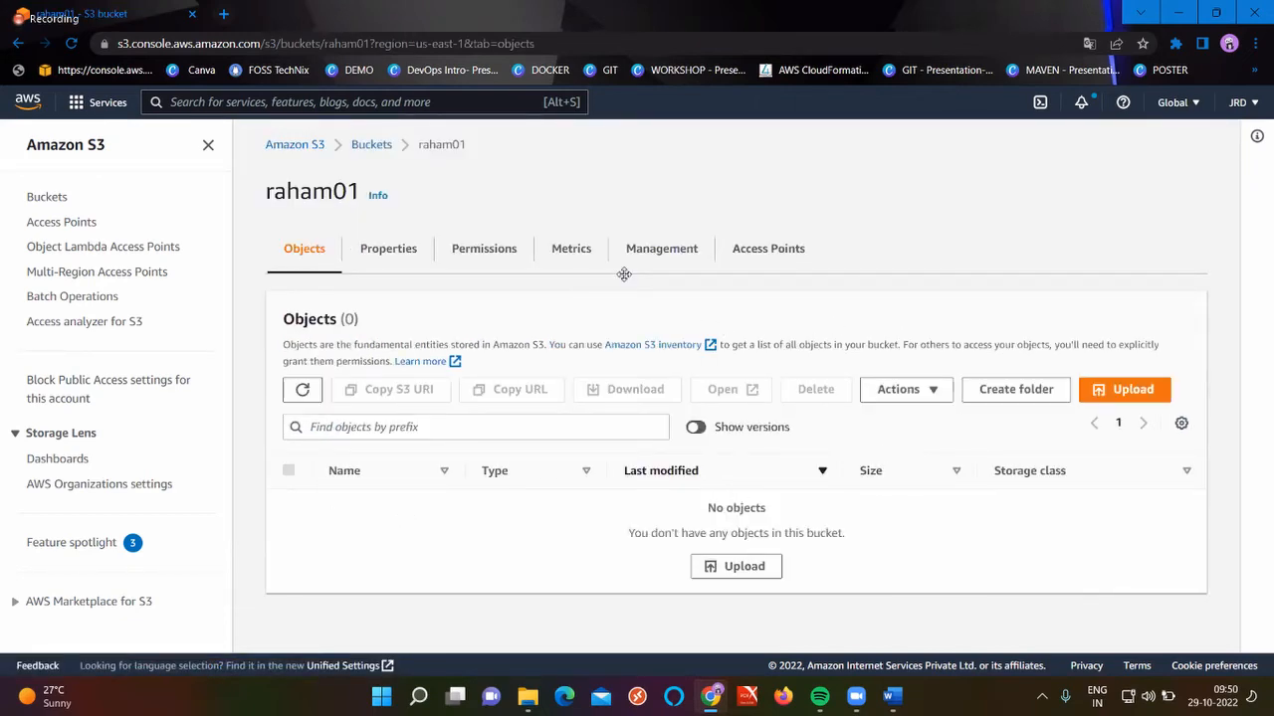
Start a new replication rule from raham01's Management tab and name it raham0
left_click(666, 254)
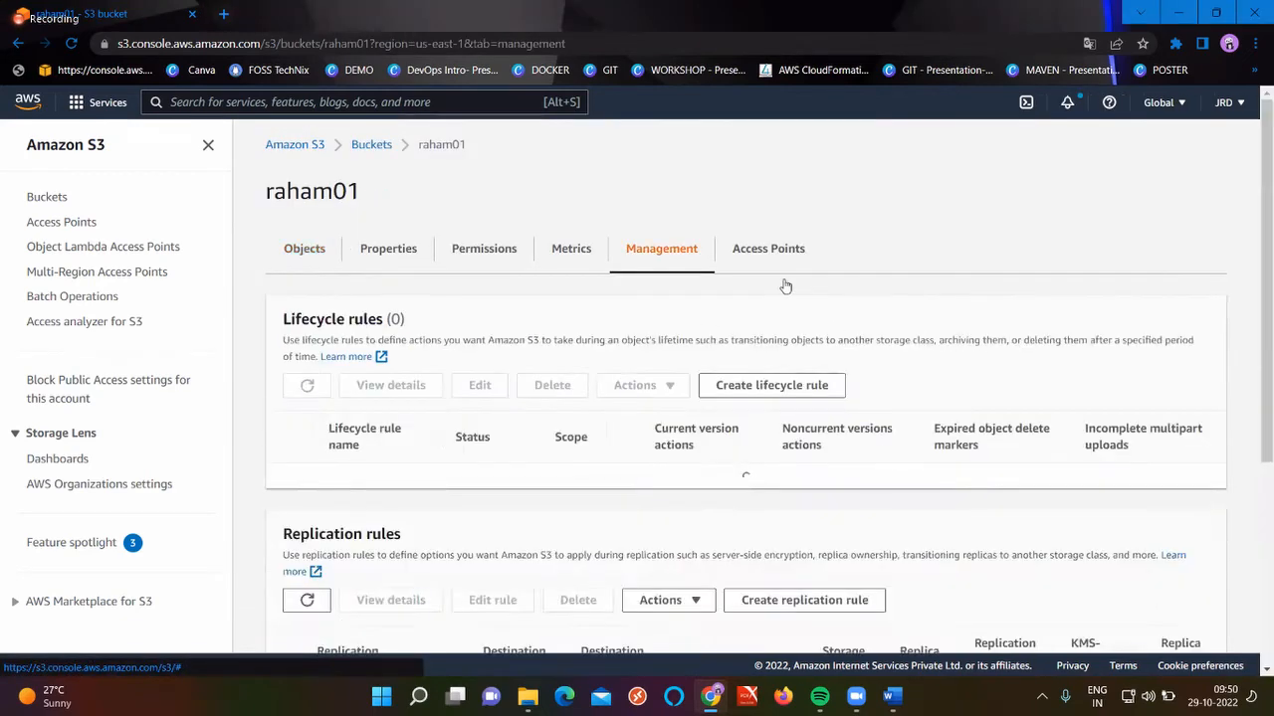
scroll(841, 521, "down", 3)
left_click(802, 603)
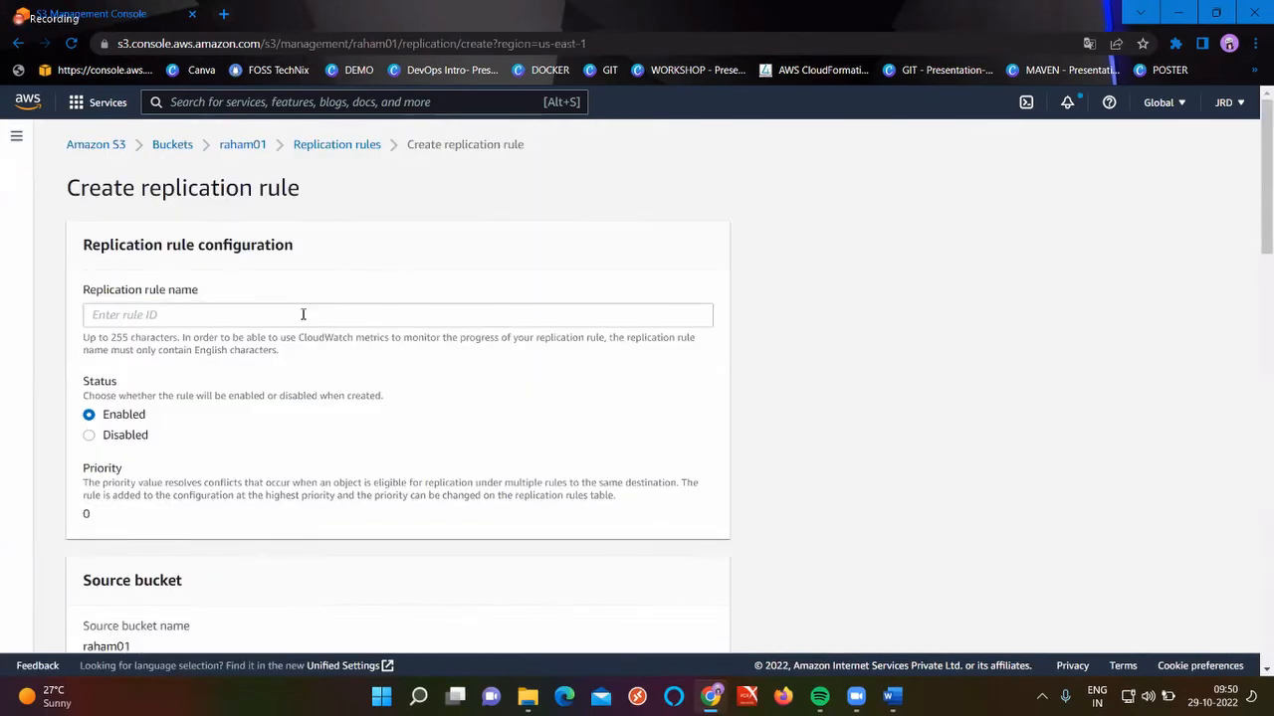
left_click(303, 314)
type("raham01")
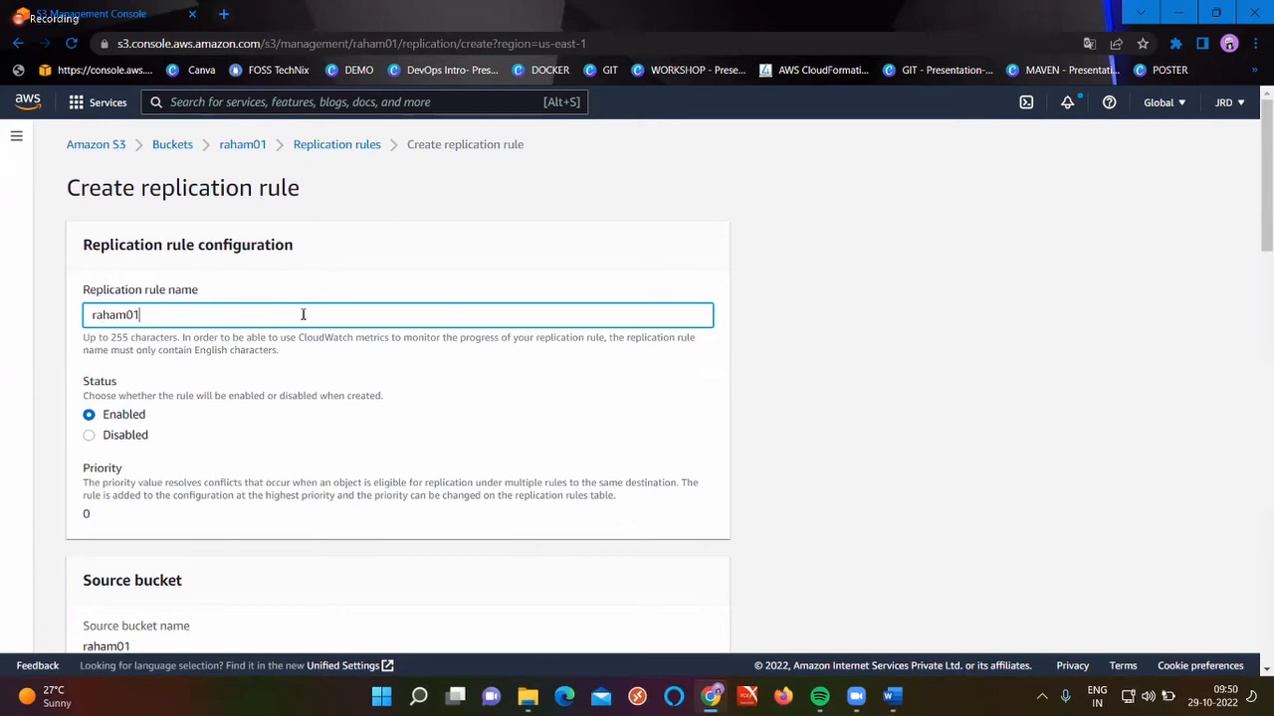
Scope the raham0 rule to apply to all objects in the bucket
scroll(303, 314, "down", 4)
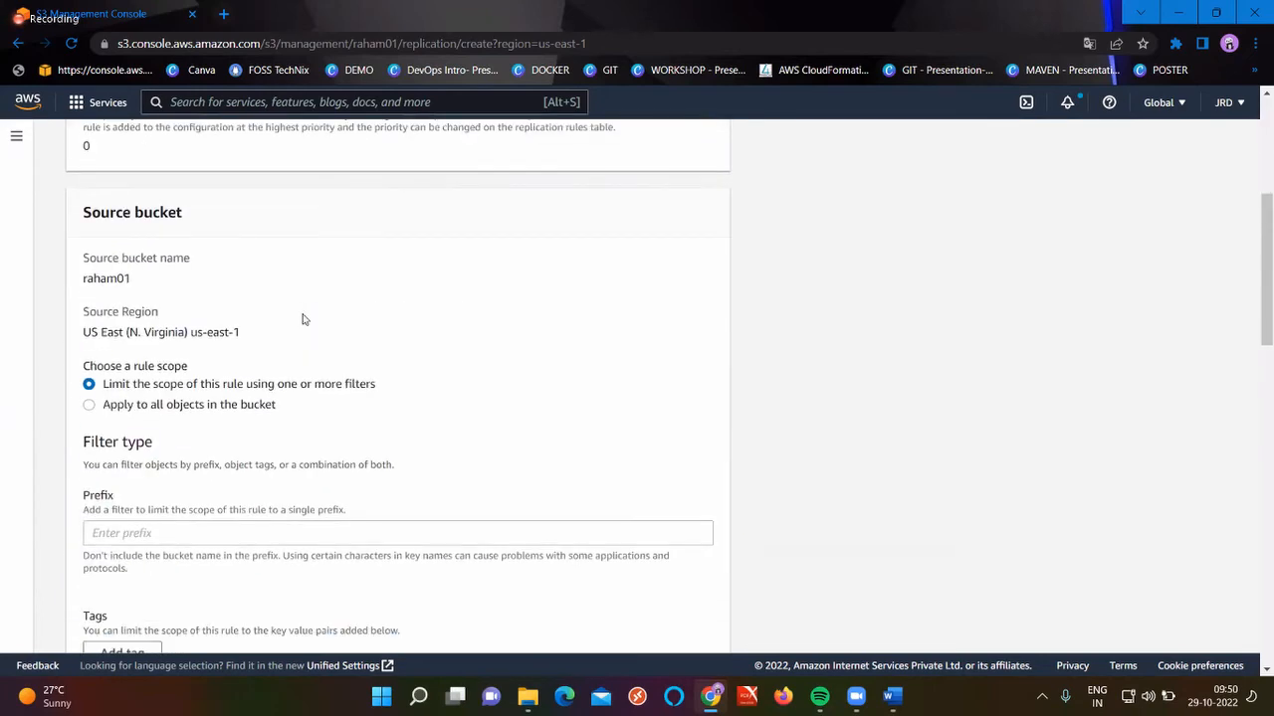
scroll(304, 318, "down", 1)
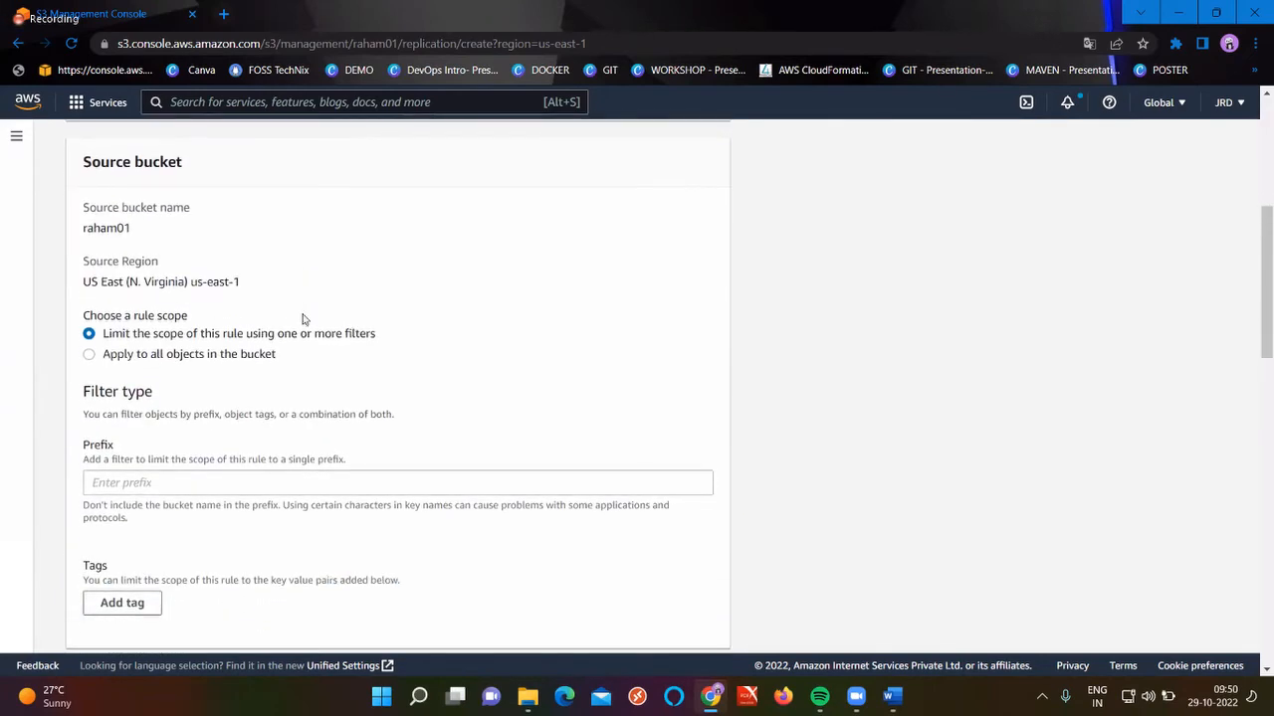
double_click(118, 229)
left_click(158, 286)
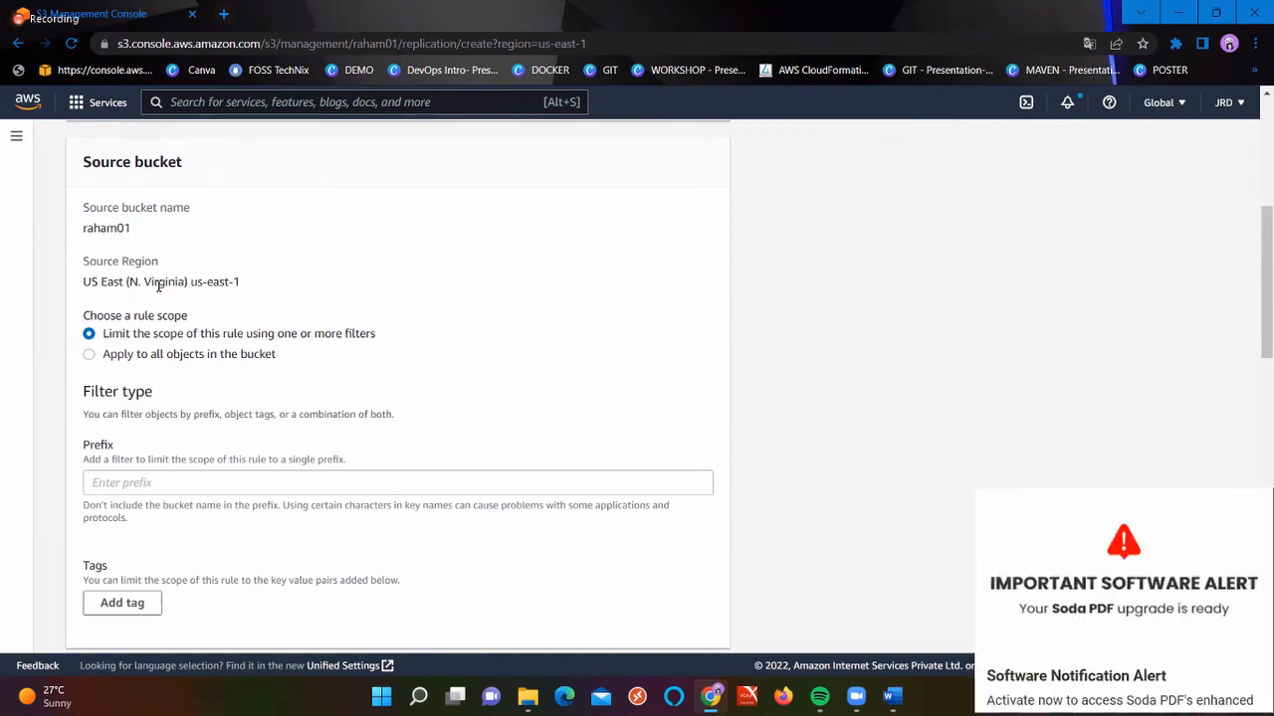
triple_click(158, 285)
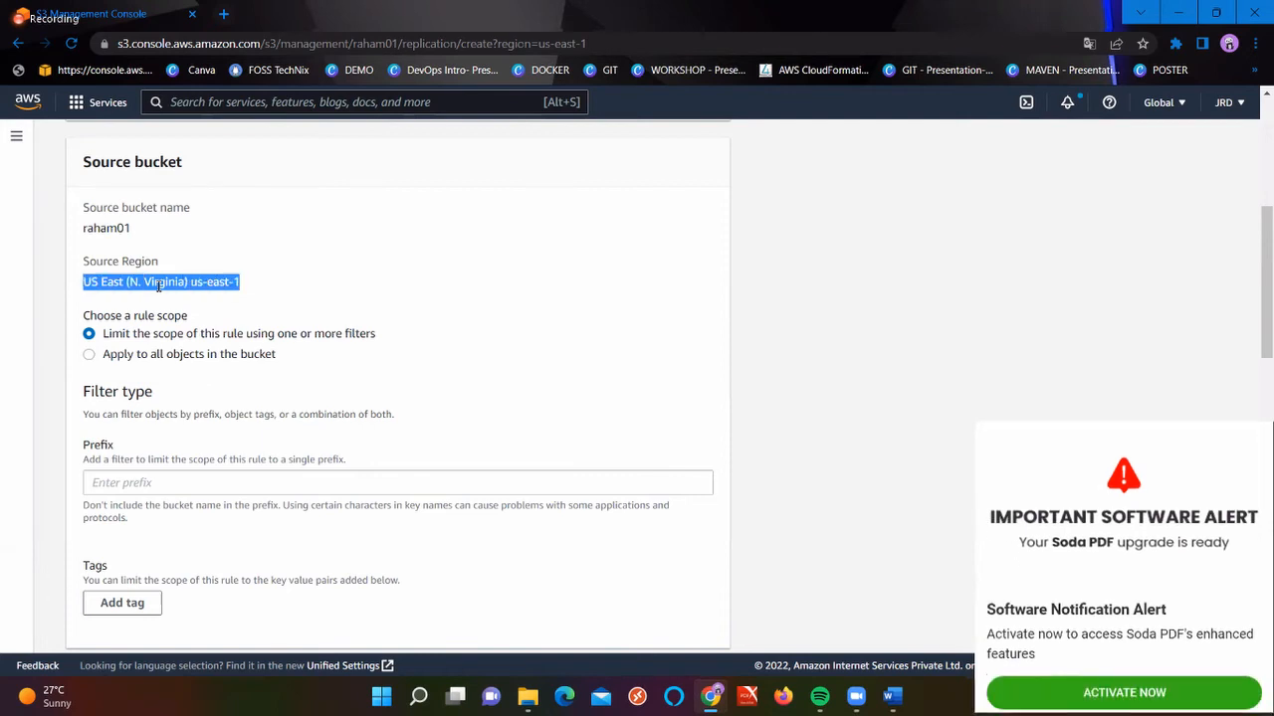
triple_click(116, 326)
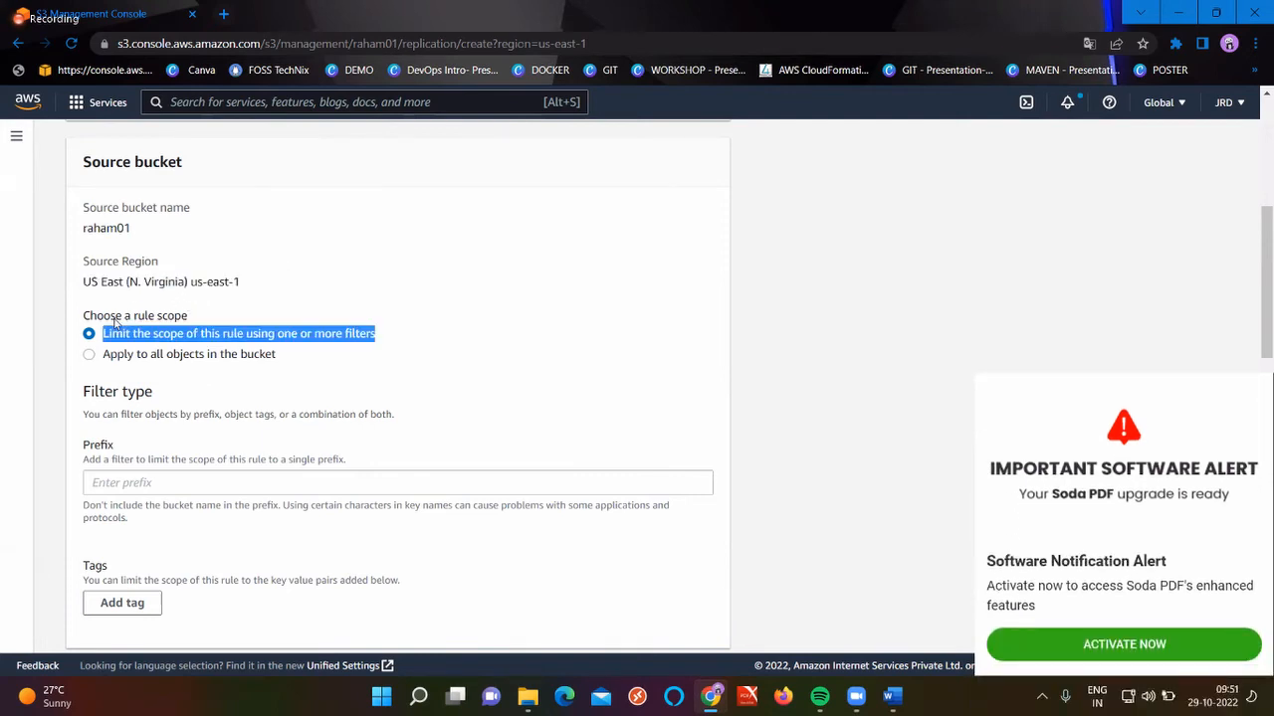
double_click(142, 332)
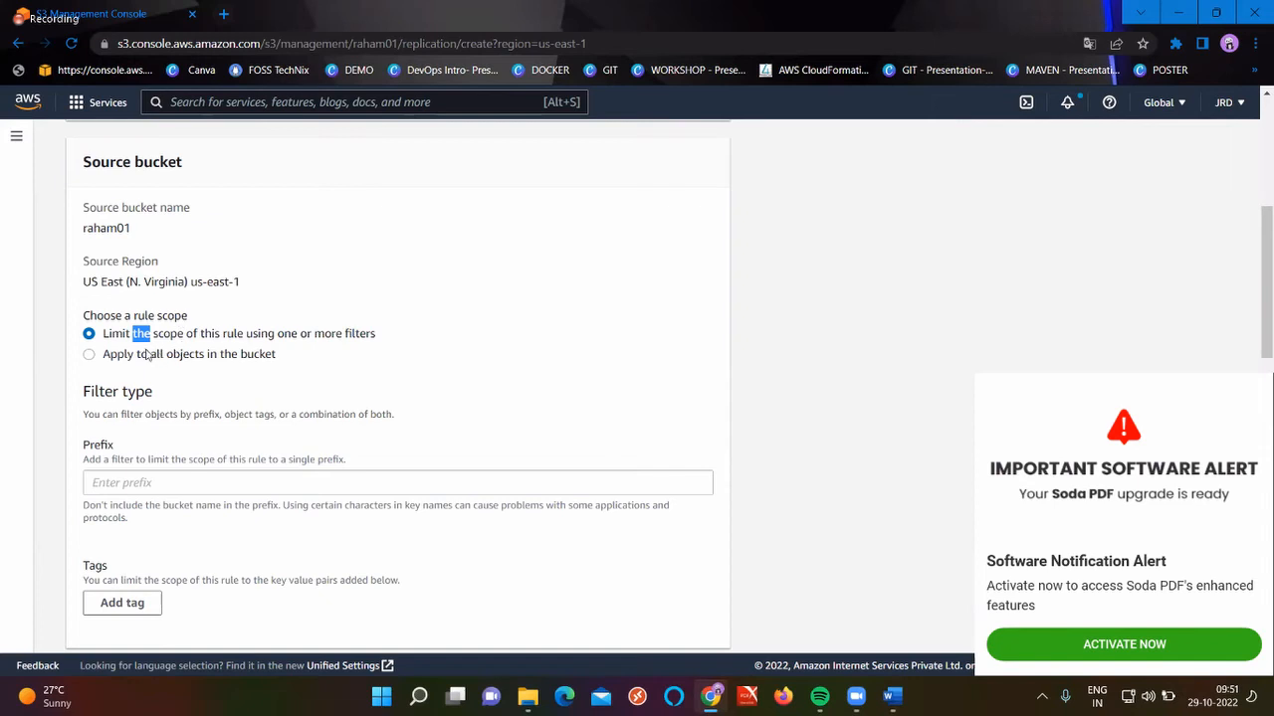
left_click(197, 357)
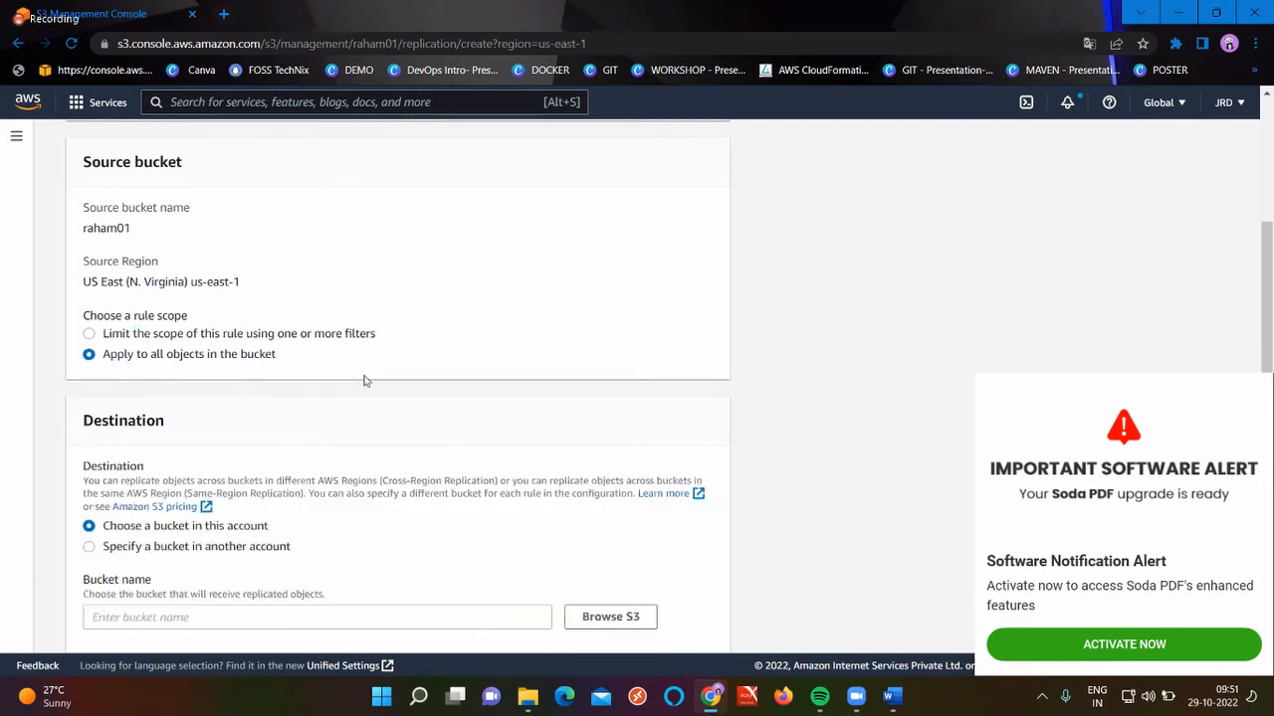
Pick raham02 (Asia Pacific Mumbai) via Browse S3 as the destination bucket in this account
scroll(364, 378, "down", 2)
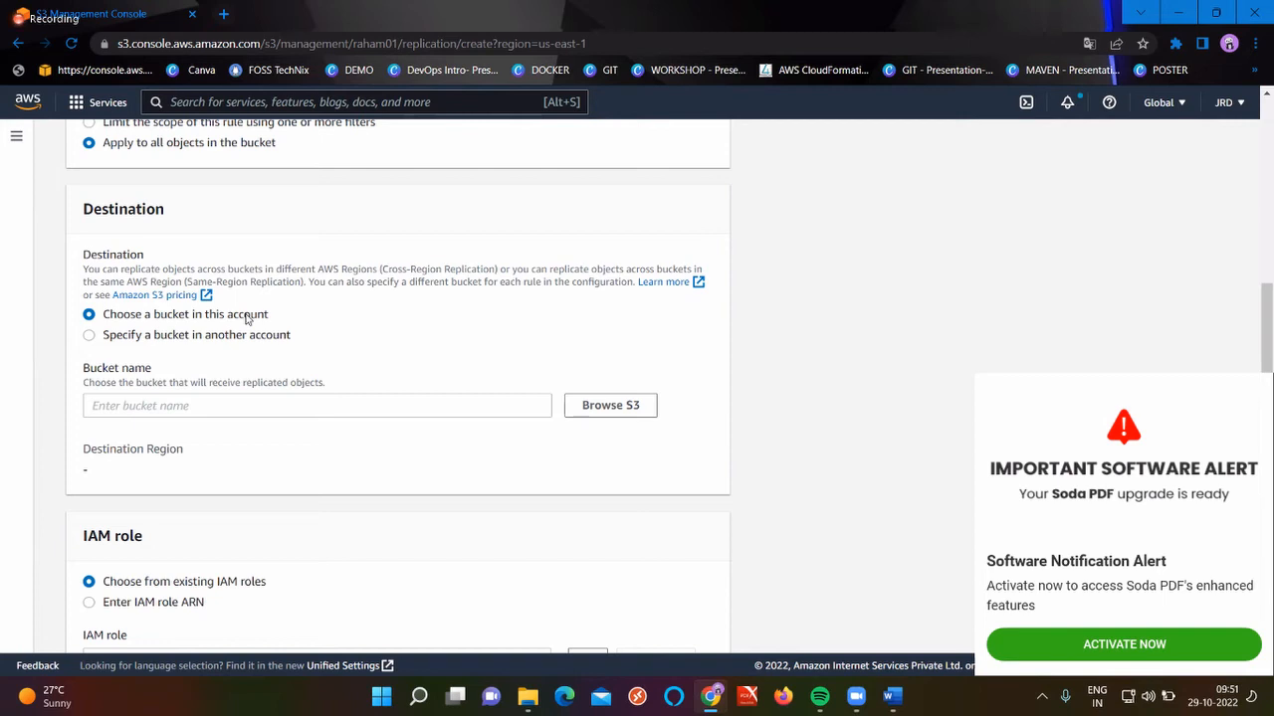
left_click(180, 339)
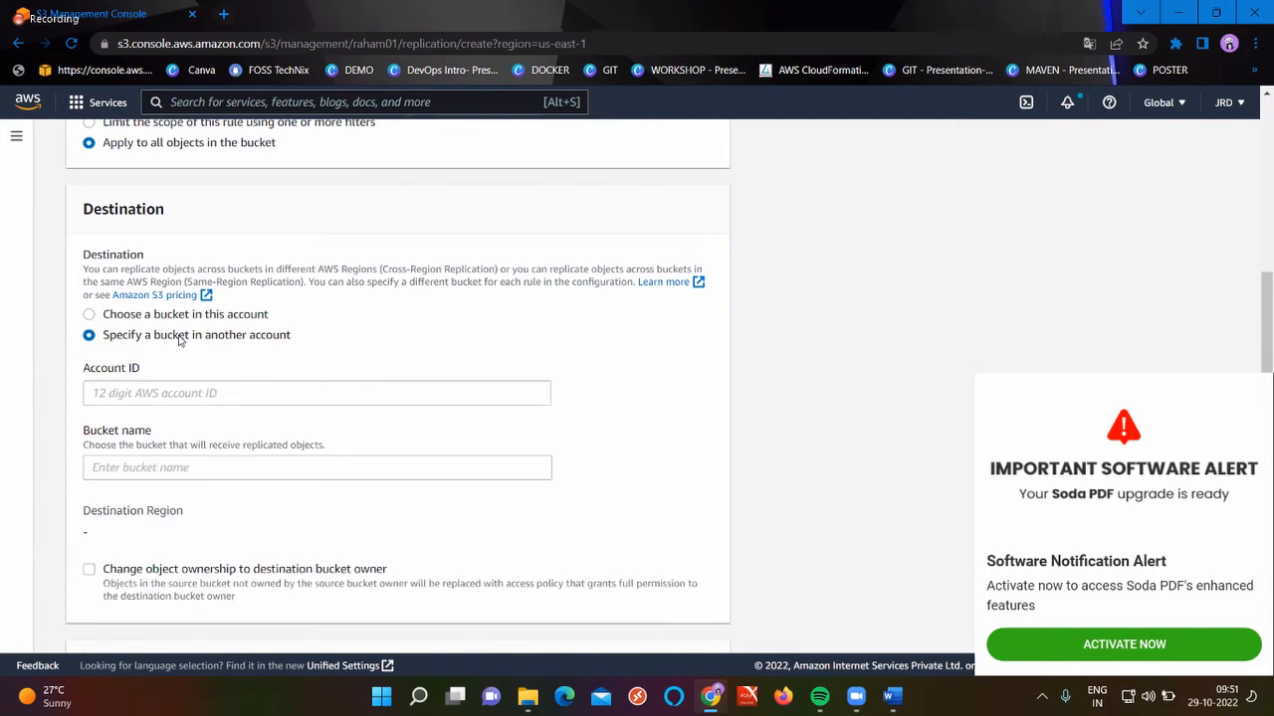
left_click(209, 402)
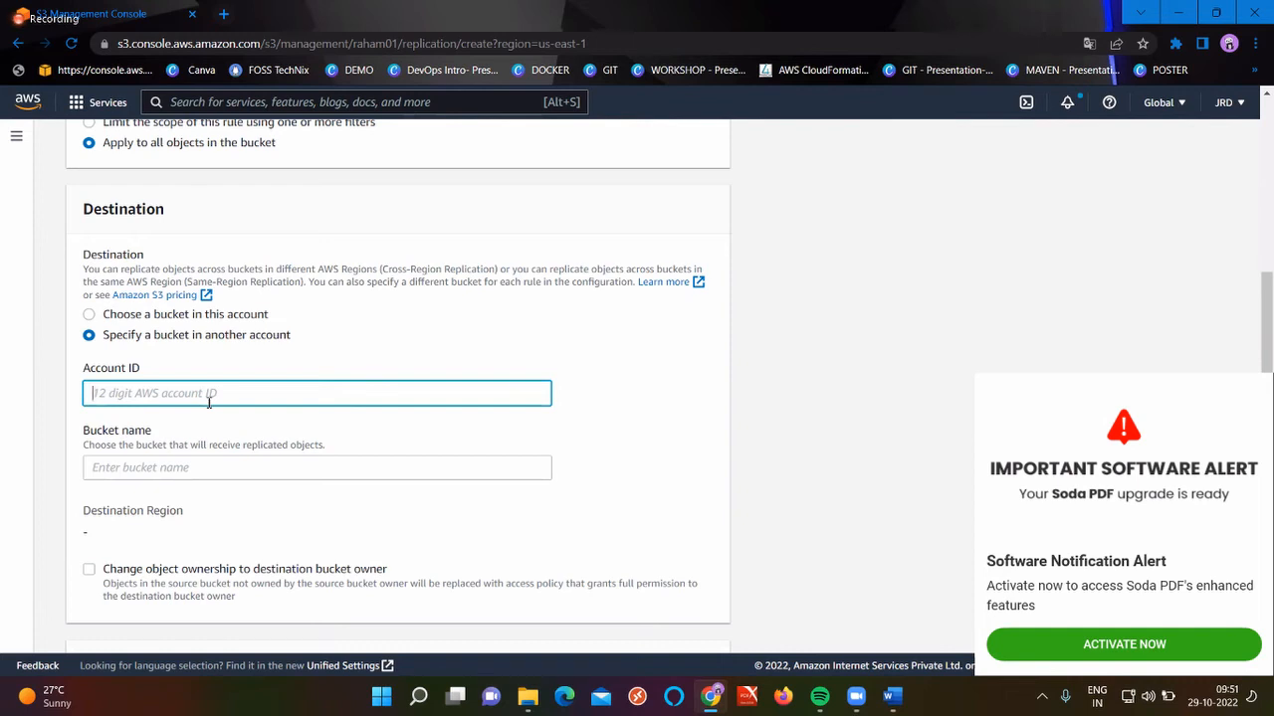
scroll(209, 402, "down", 1)
left_click(174, 378)
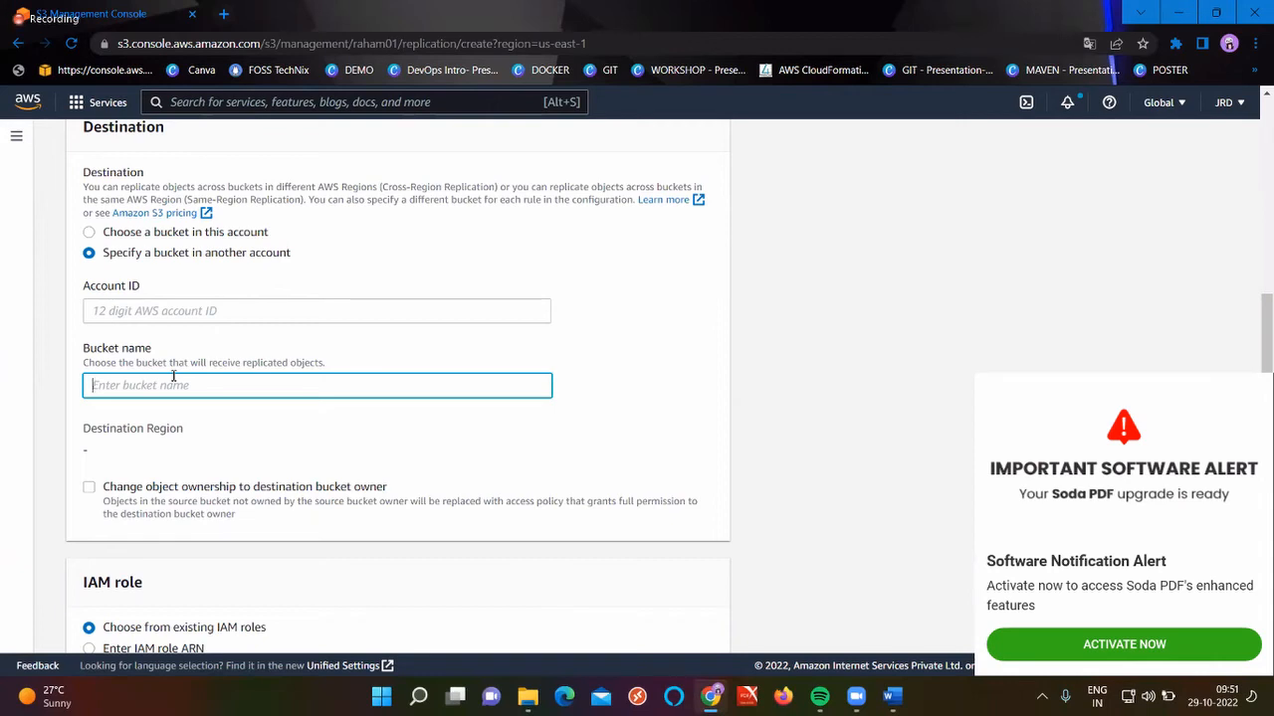
scroll(171, 376, "up", 2)
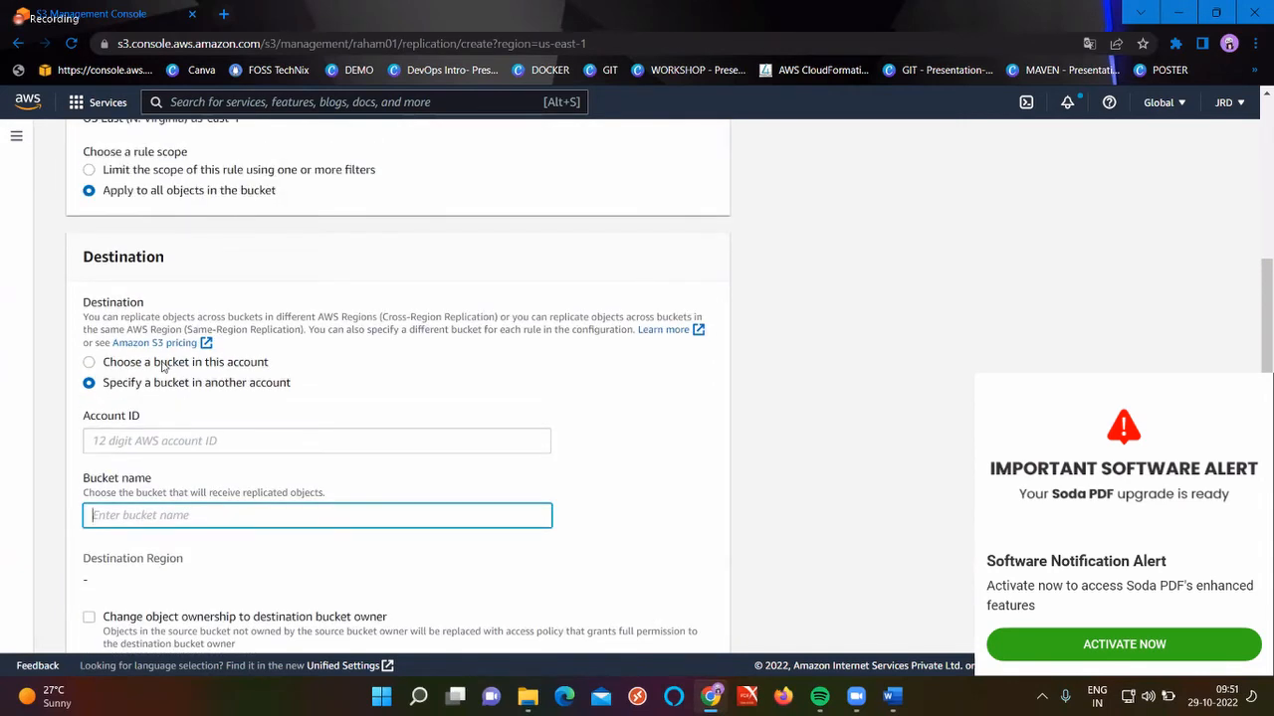
left_click(162, 366)
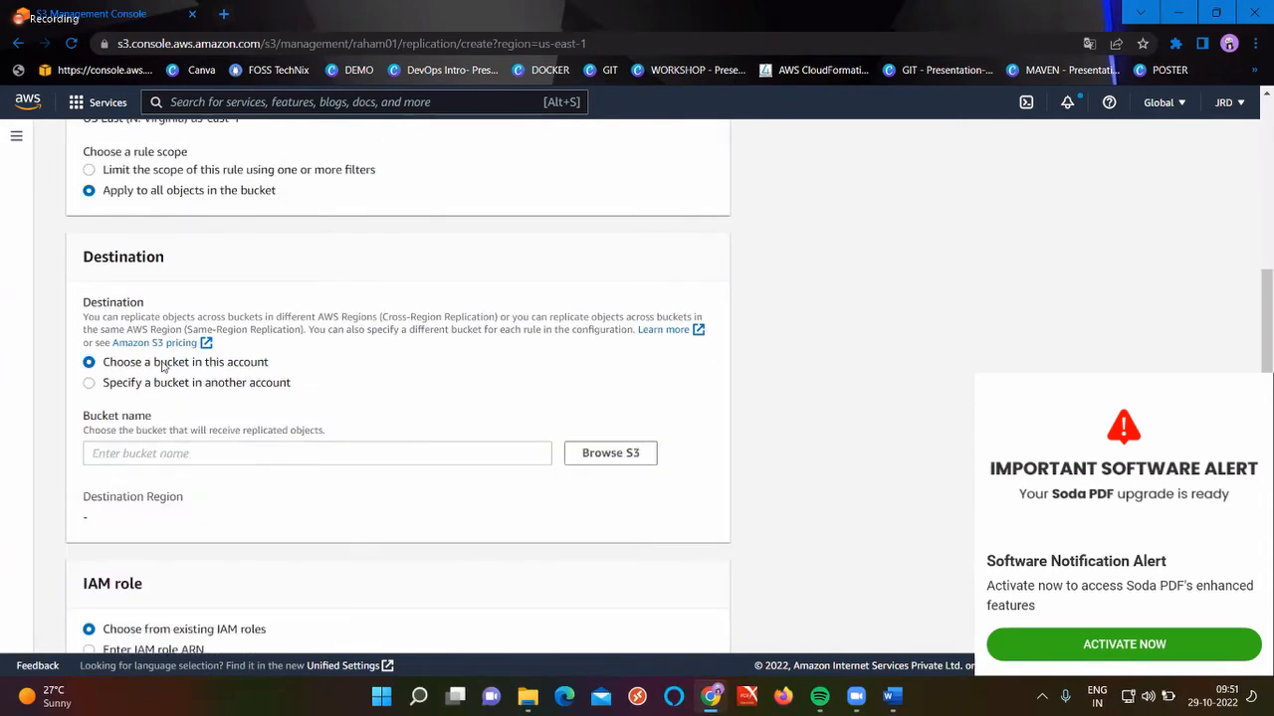
left_click(628, 469)
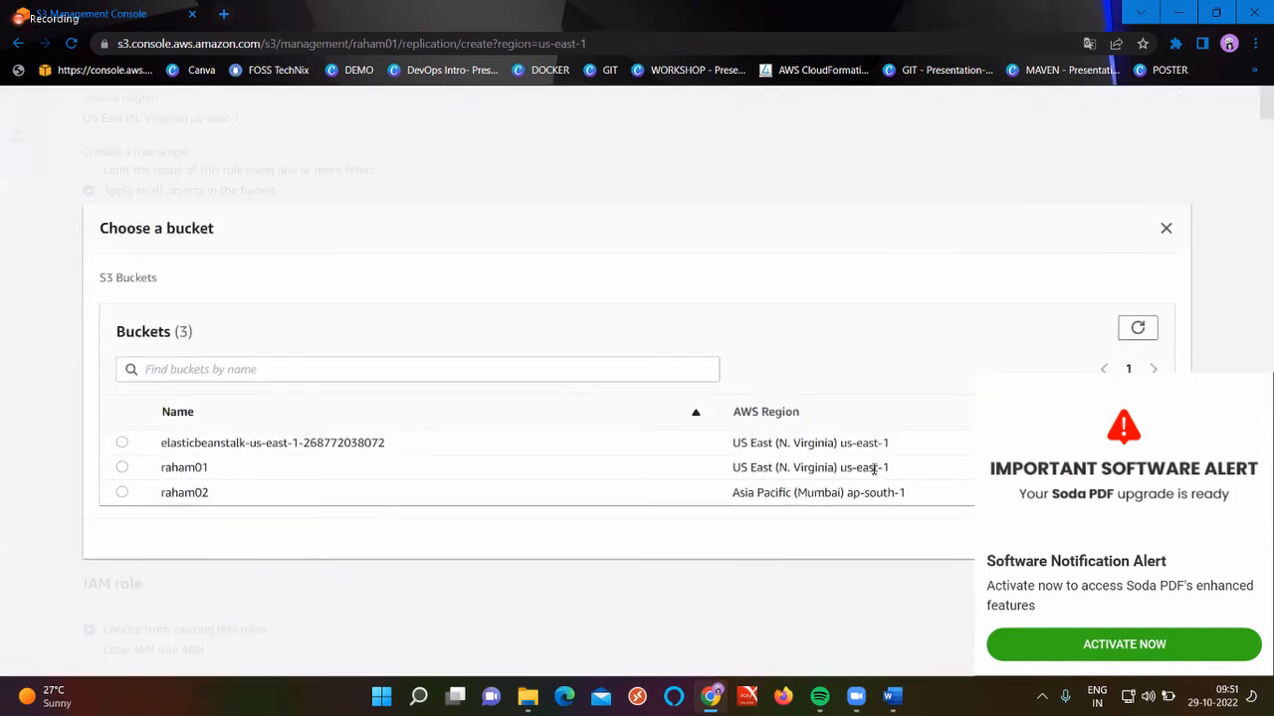
left_click(1259, 388)
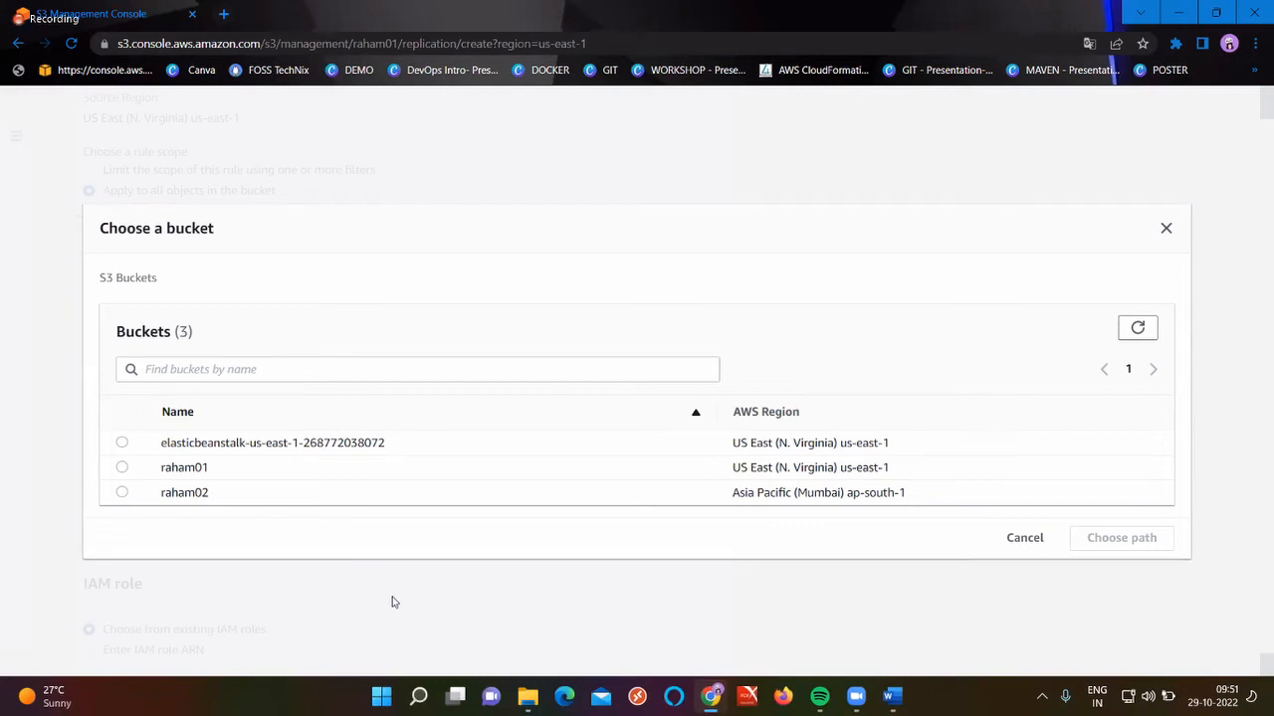
left_click(122, 491)
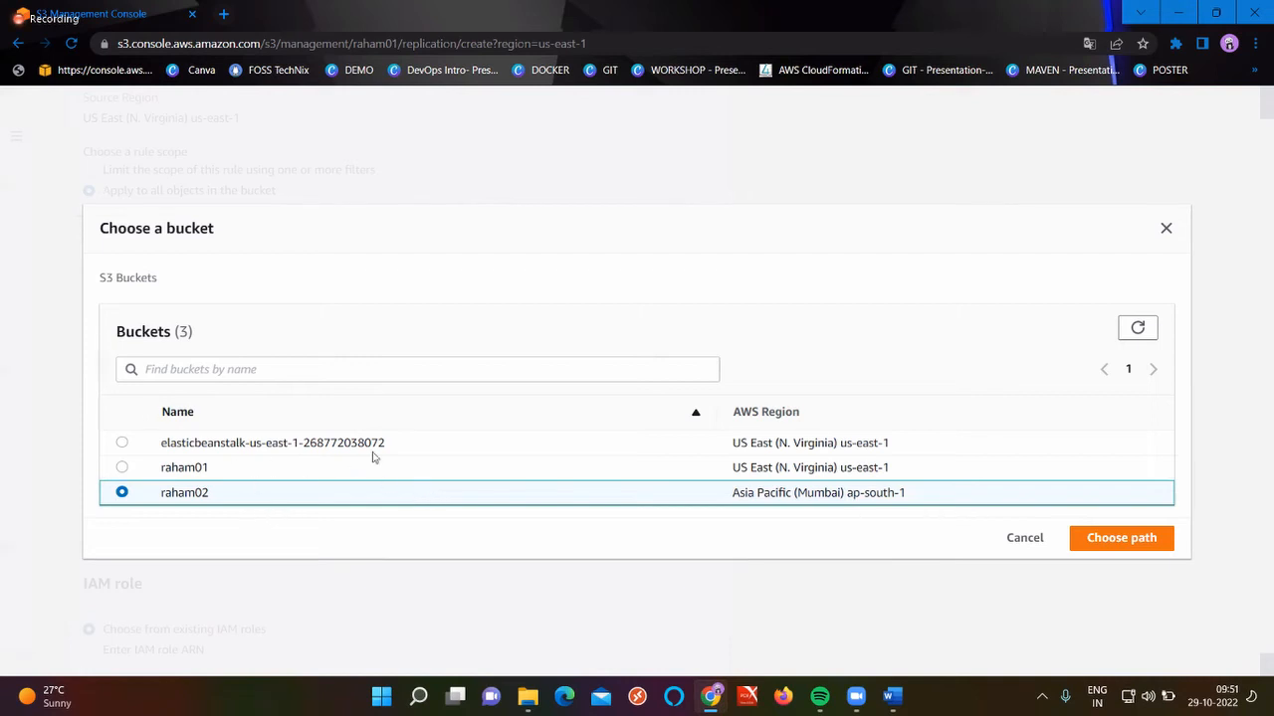
left_click(1127, 546)
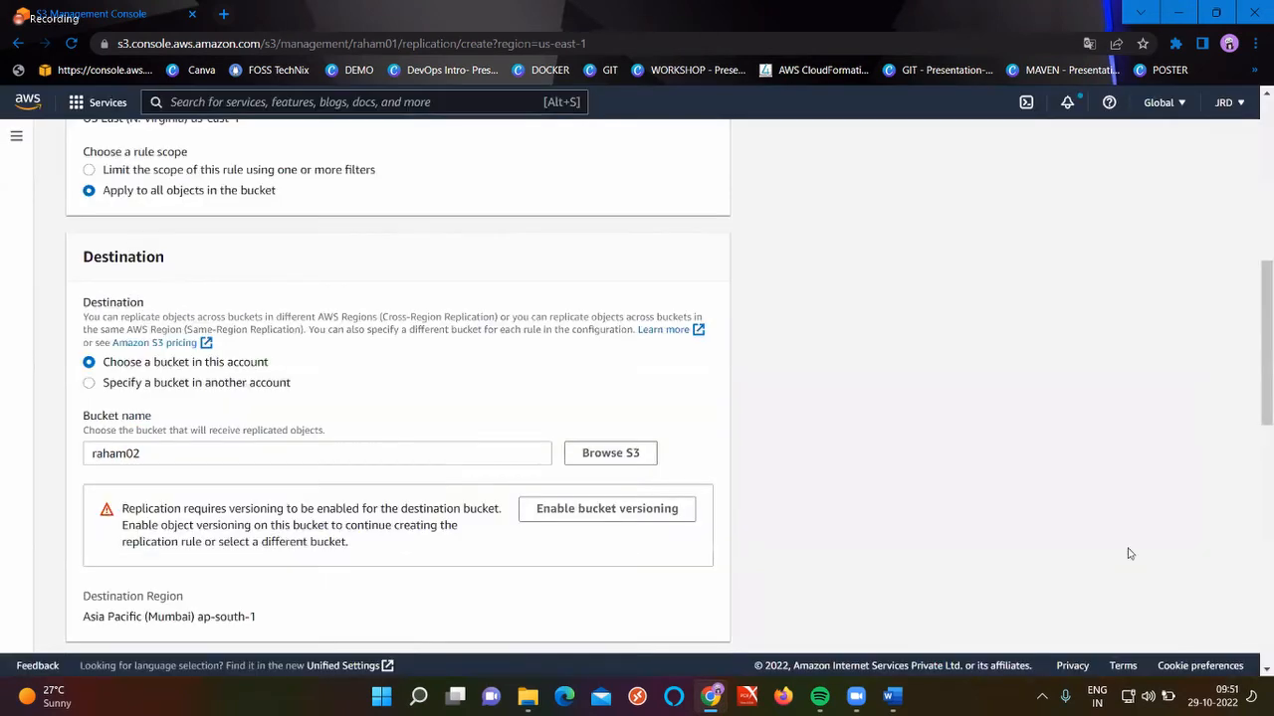
Choose Create new role for IAM, leave KMS-encrypted replication off, and save the rule
scroll(521, 528, "down", 3)
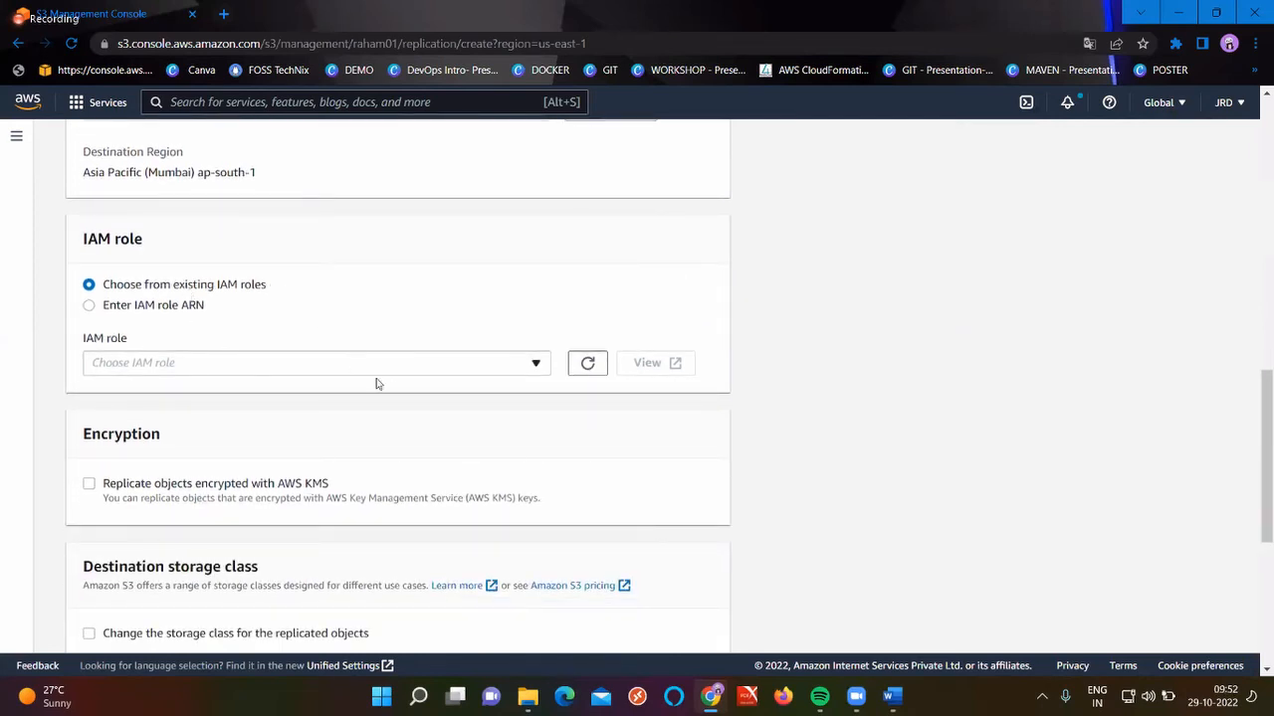
left_click(403, 372)
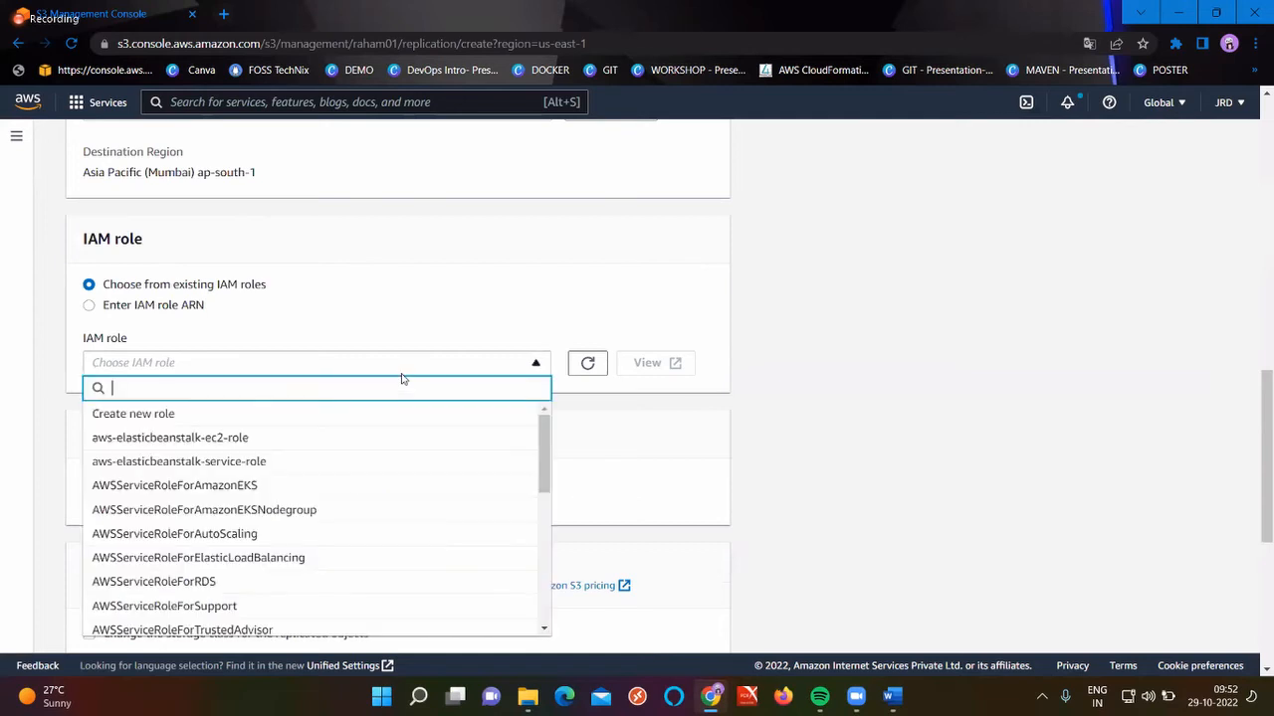
left_click(263, 415)
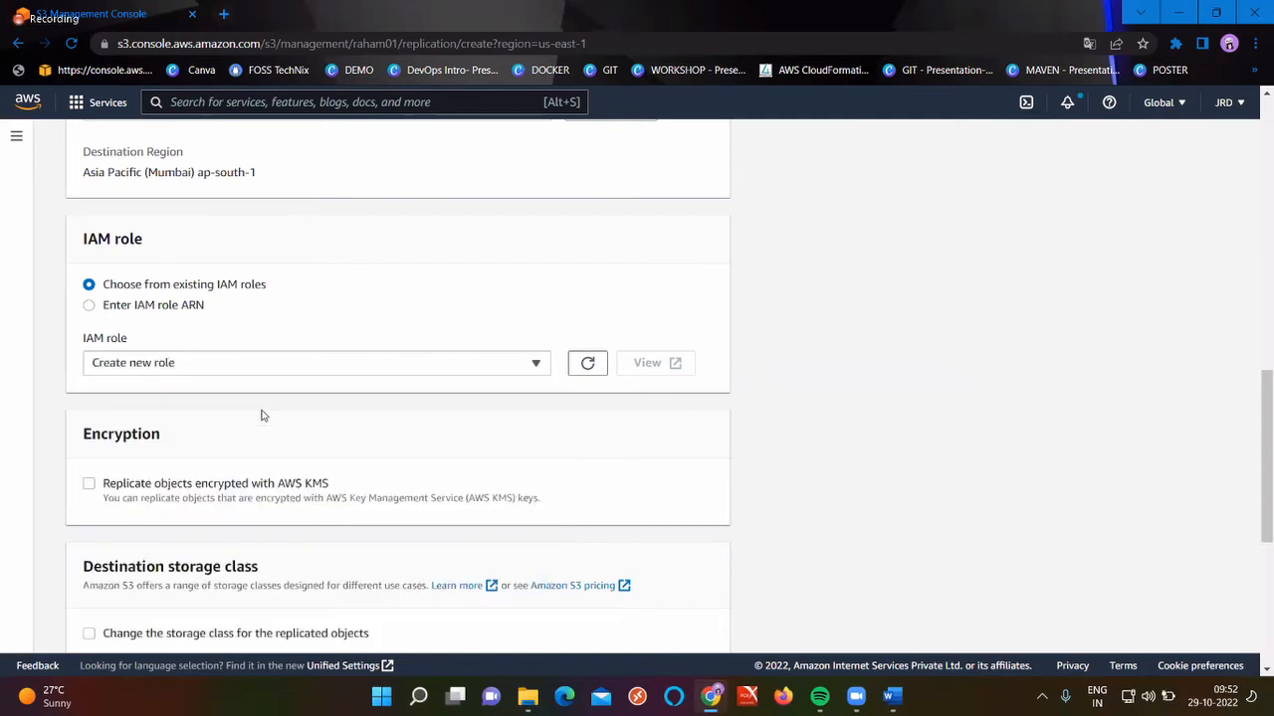
scroll(262, 415, "down", 1)
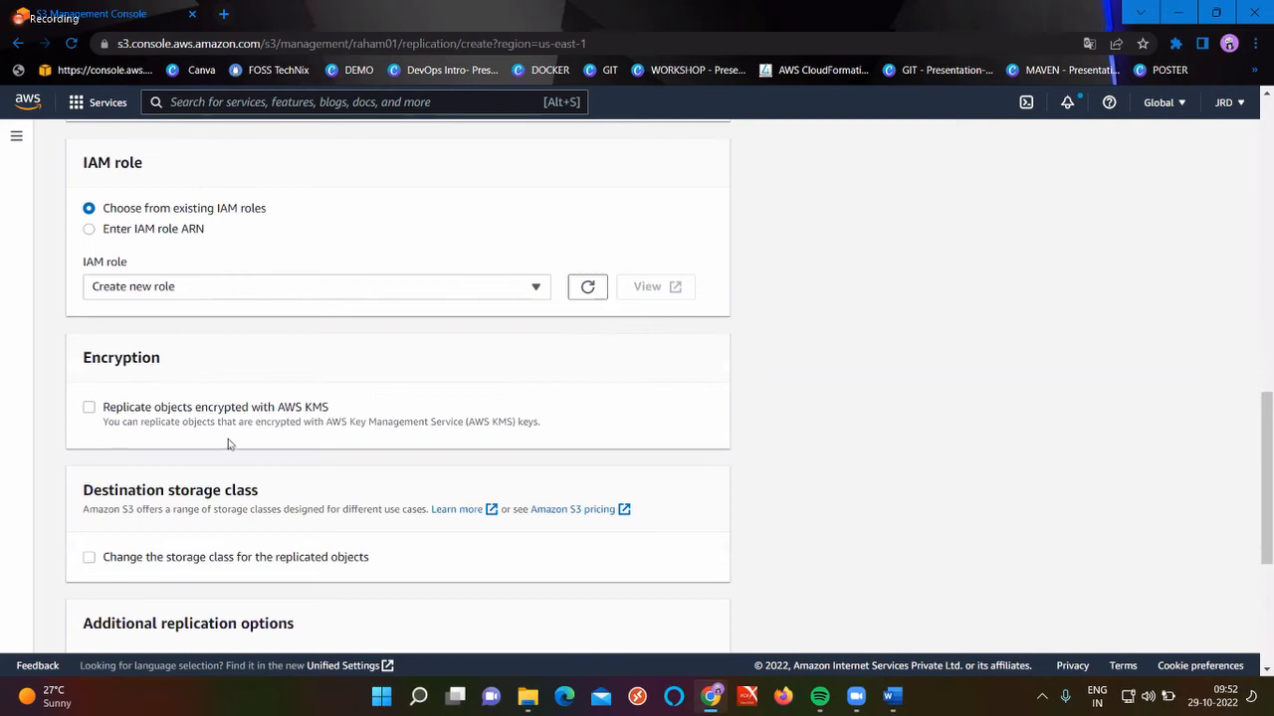
left_click(104, 402)
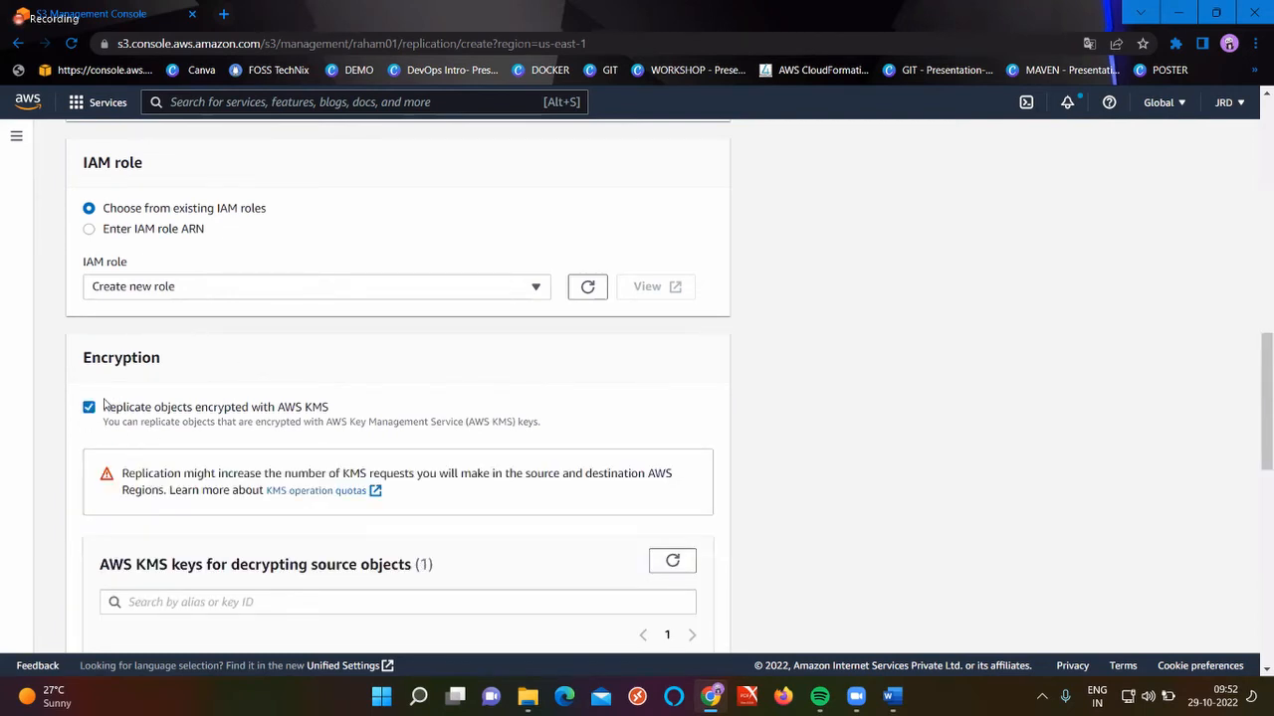
left_click(104, 402)
scroll(336, 471, "down", 3)
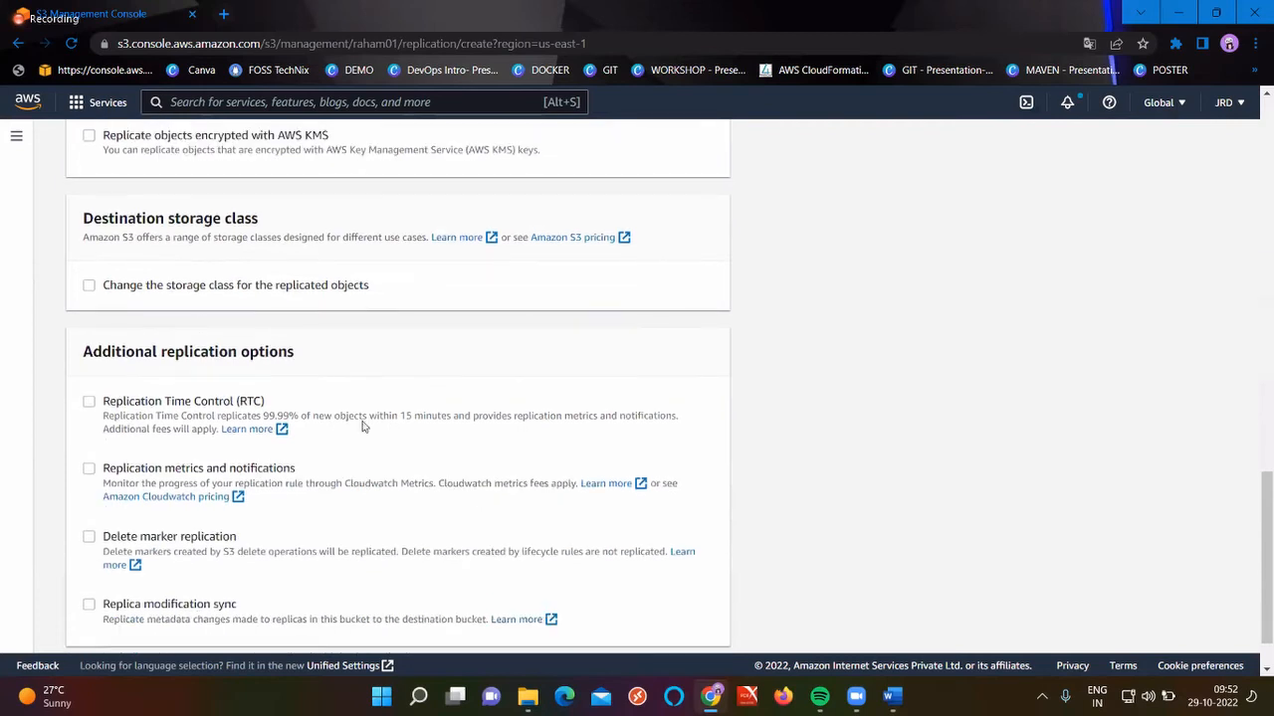
scroll(362, 426, "down", 1)
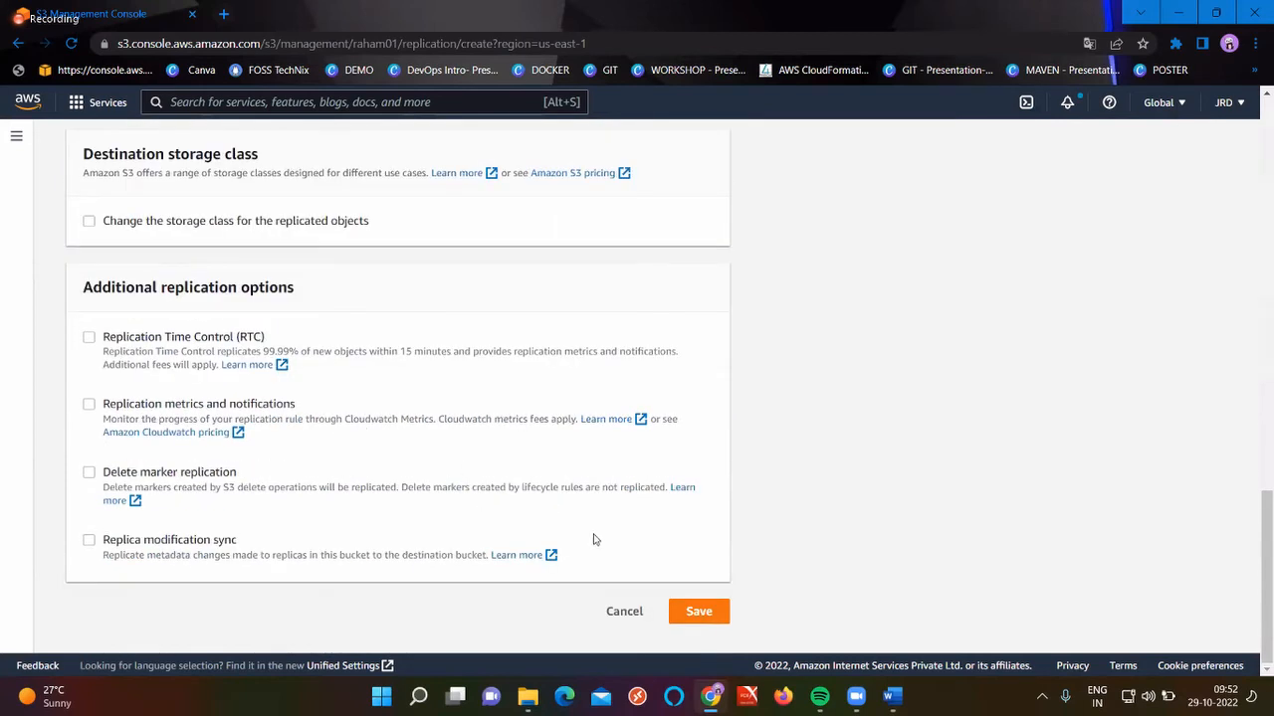
left_click(699, 612)
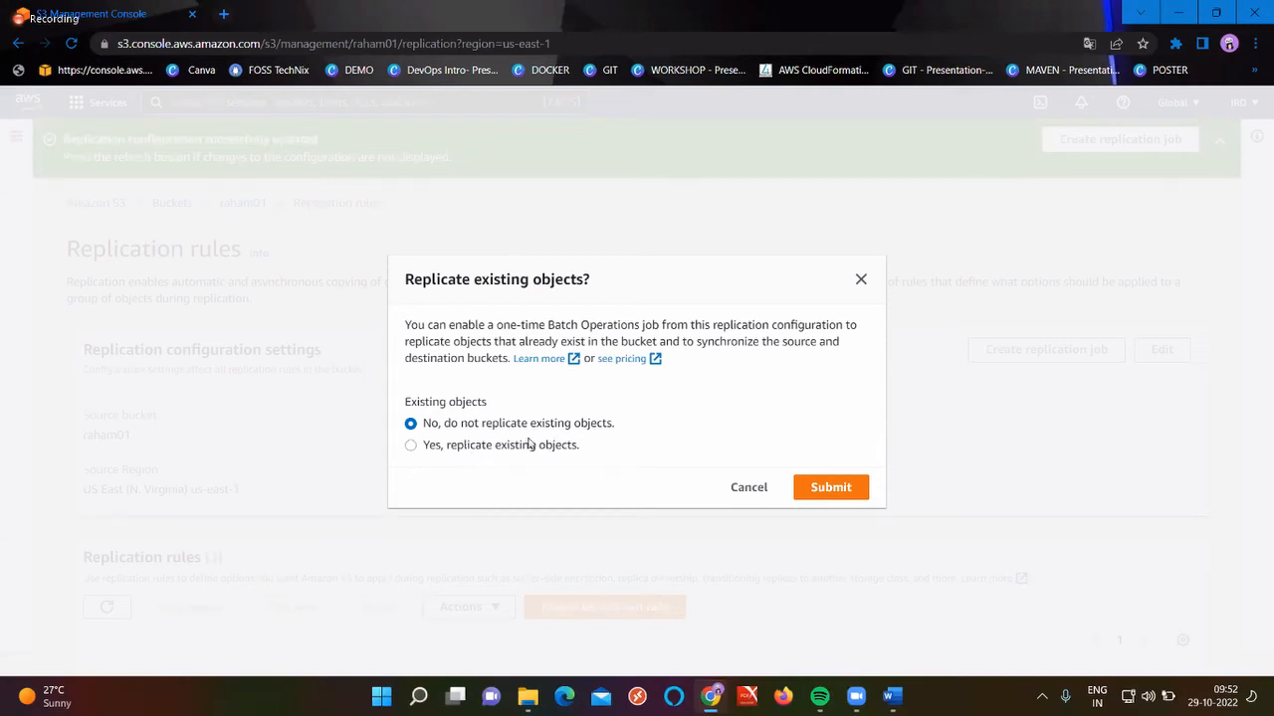
Submit without replicating existing objects, then reopen raham01 from the refreshed bucket list
left_click(831, 487)
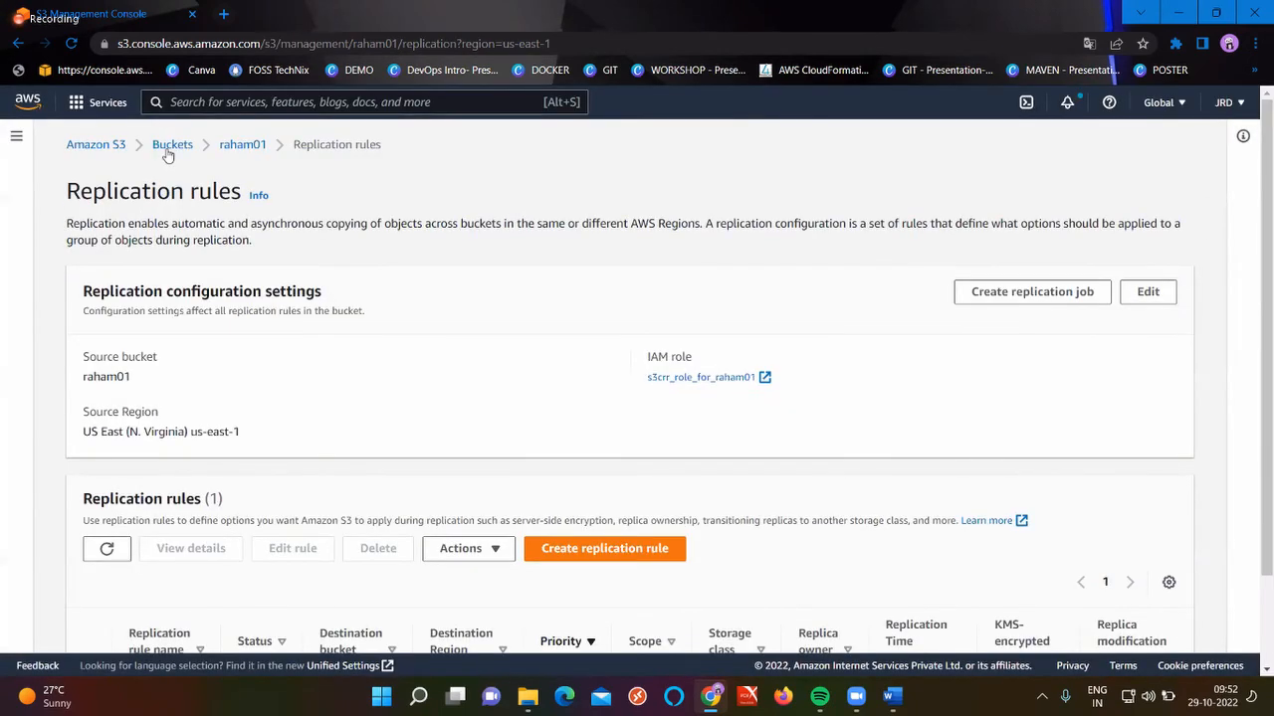
left_click(173, 145)
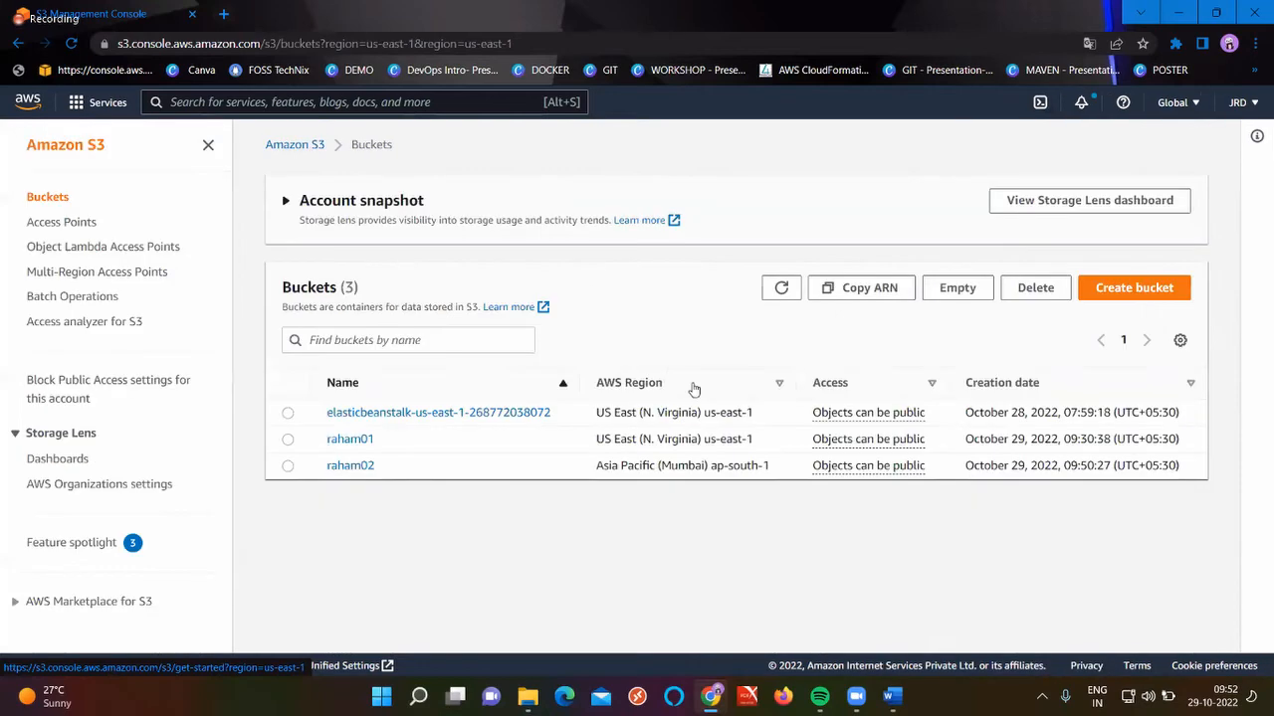
left_click(781, 288)
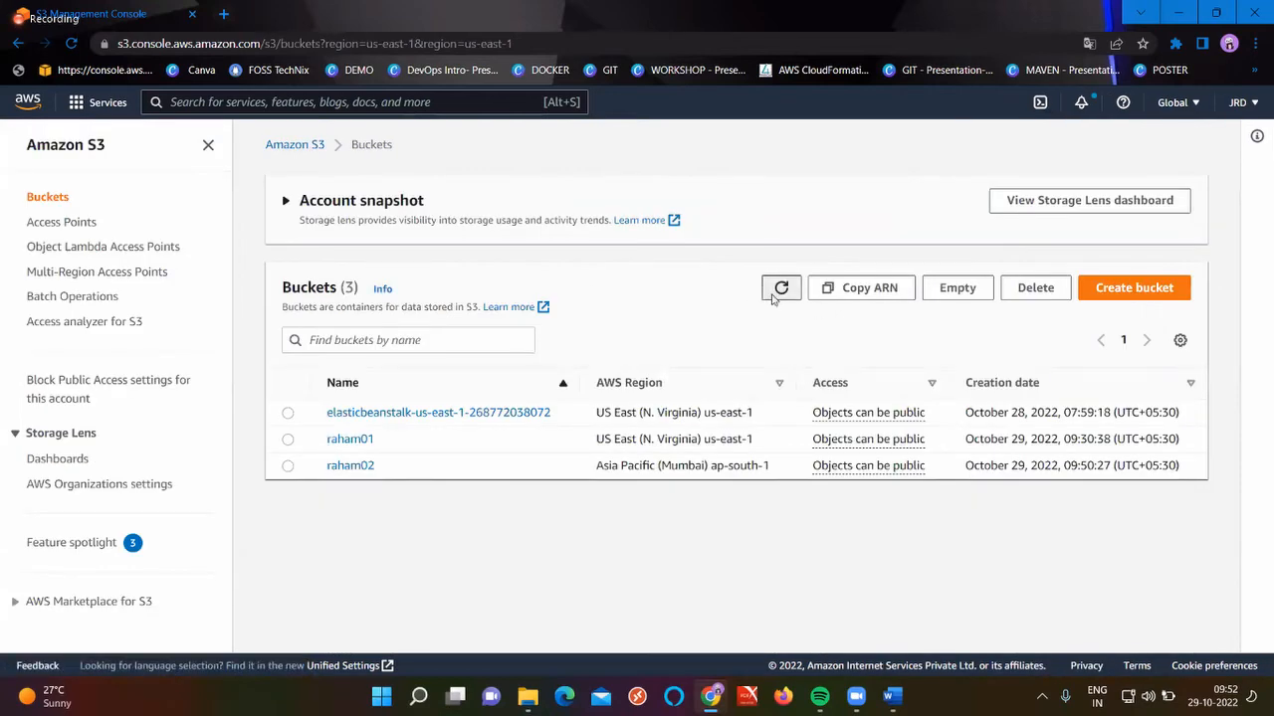
left_click(349, 446)
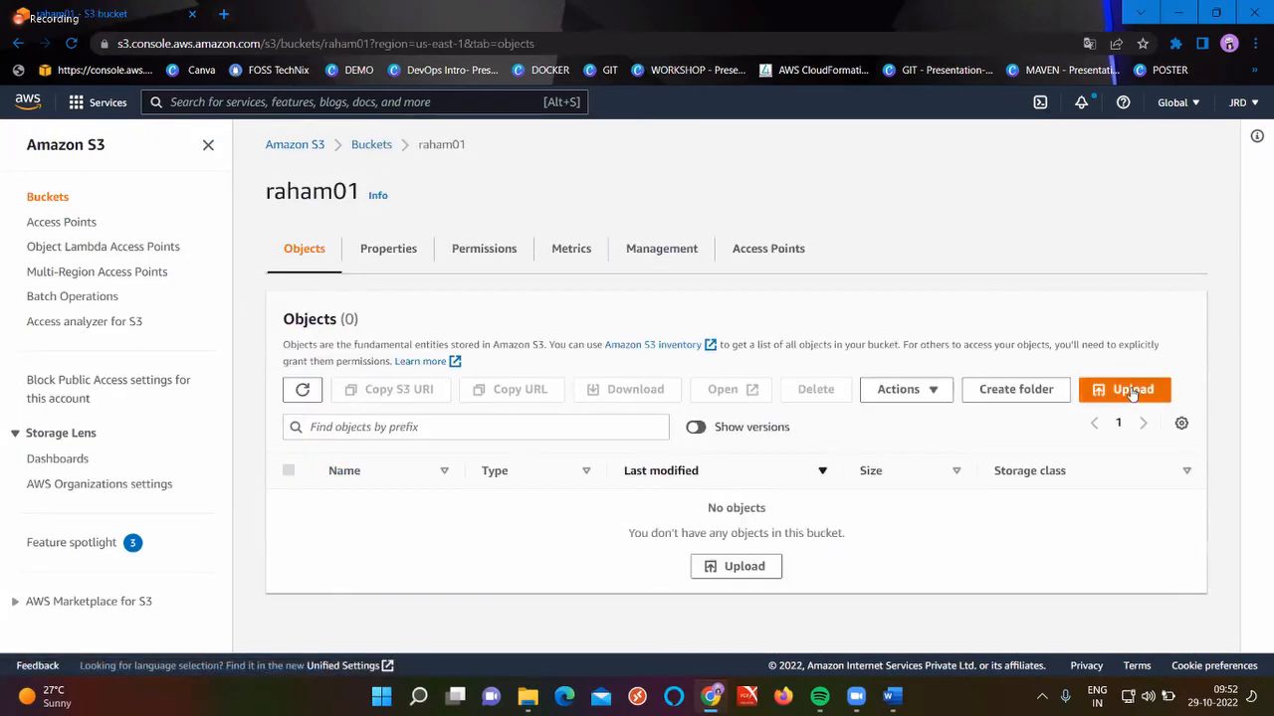
left_click(1132, 391)
Upload the devops-4.ppk key file (1.4 KB) into raham01 and close the status page
left_click(575, 351)
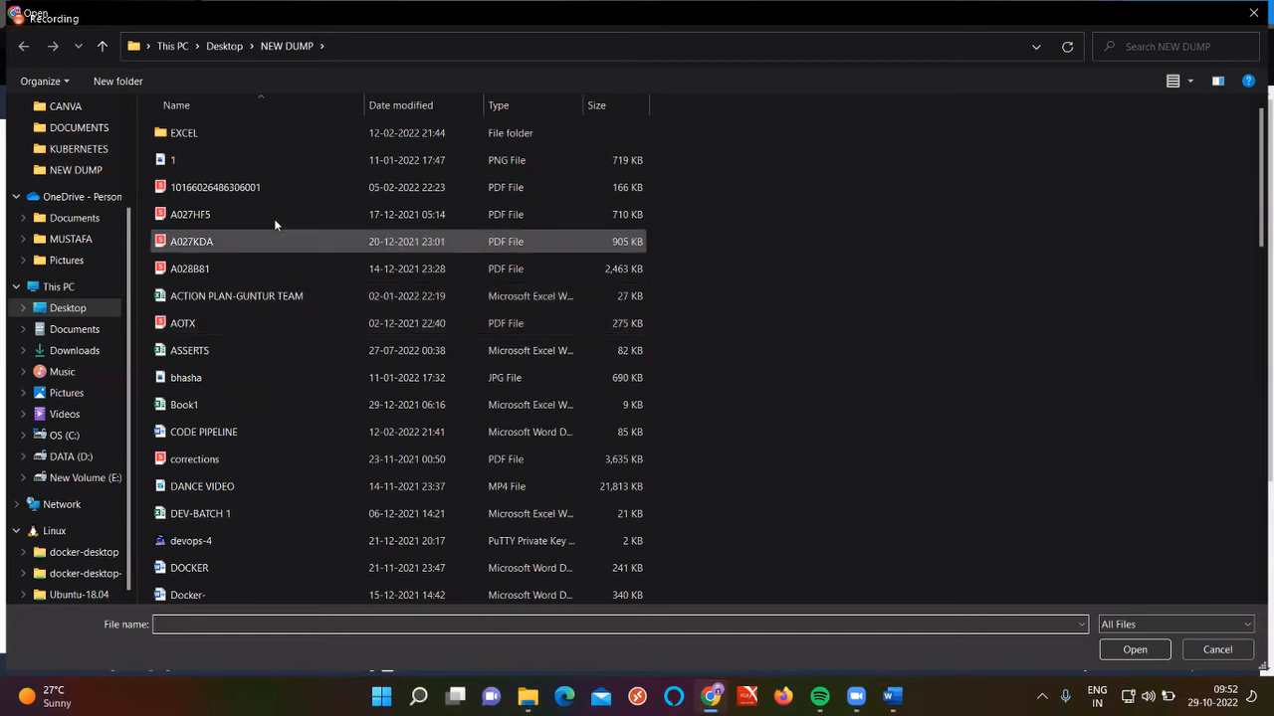
left_click(254, 159)
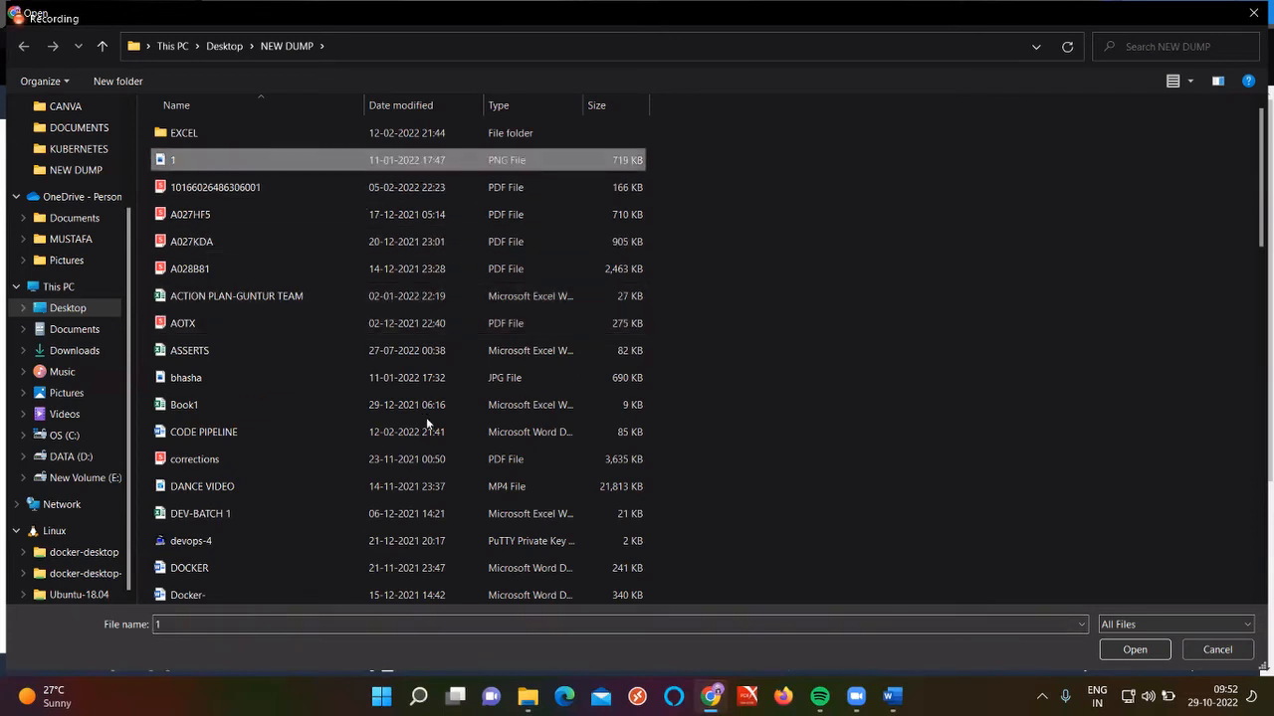
left_click(446, 540)
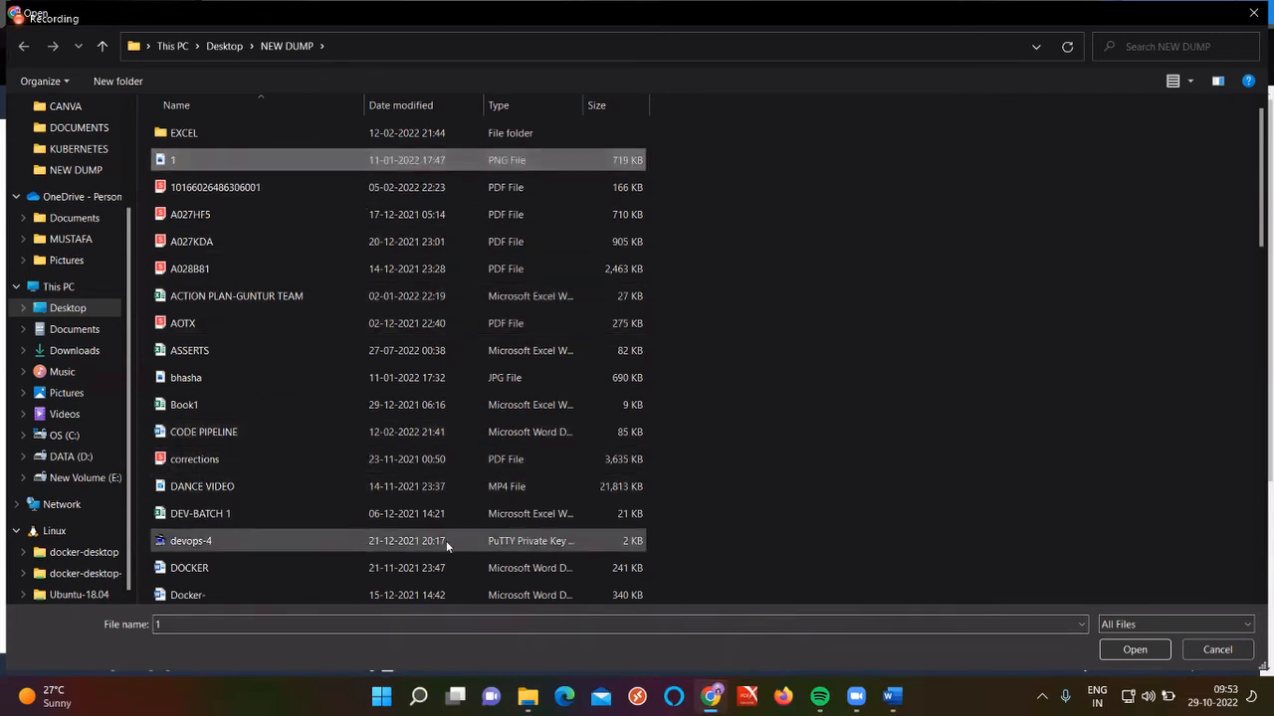
left_click(1134, 652)
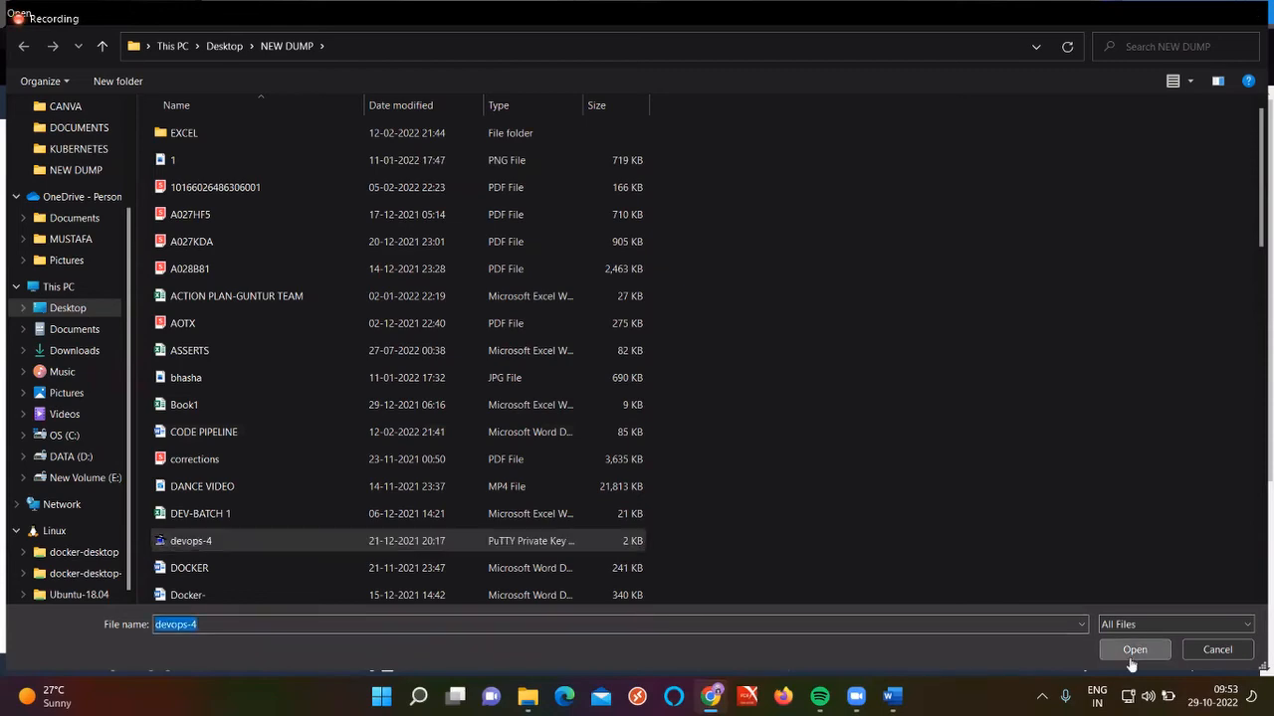
scroll(717, 617, "down", 2)
left_click(721, 624)
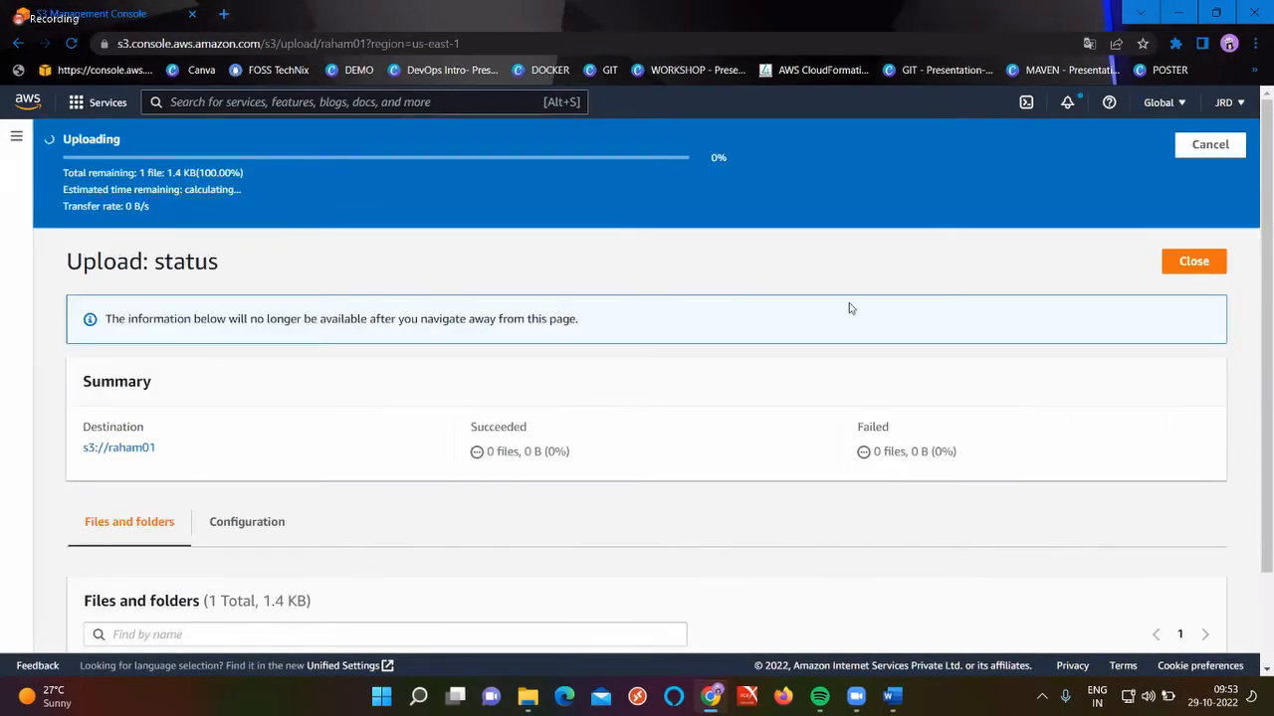
left_click(1191, 215)
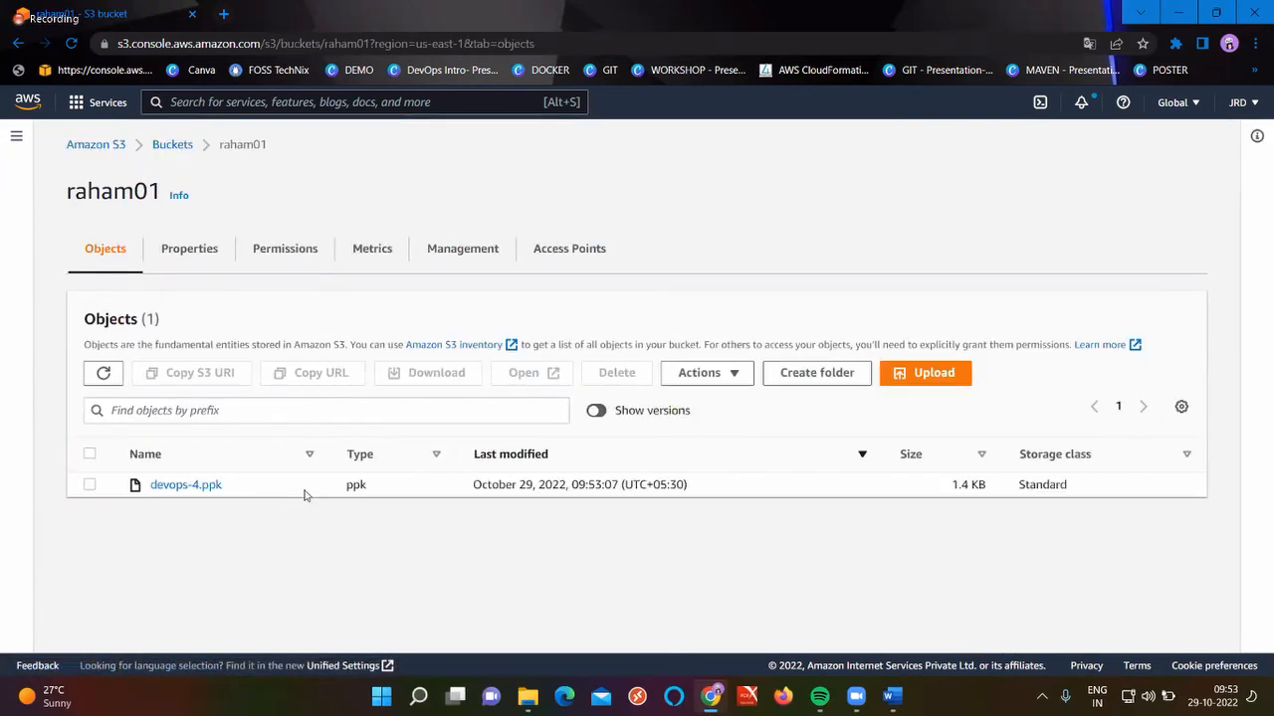
Open the raham02 bucket and refresh its objects until the replicated devops-4.ppk (1.4 KB) appears
left_click(177, 147)
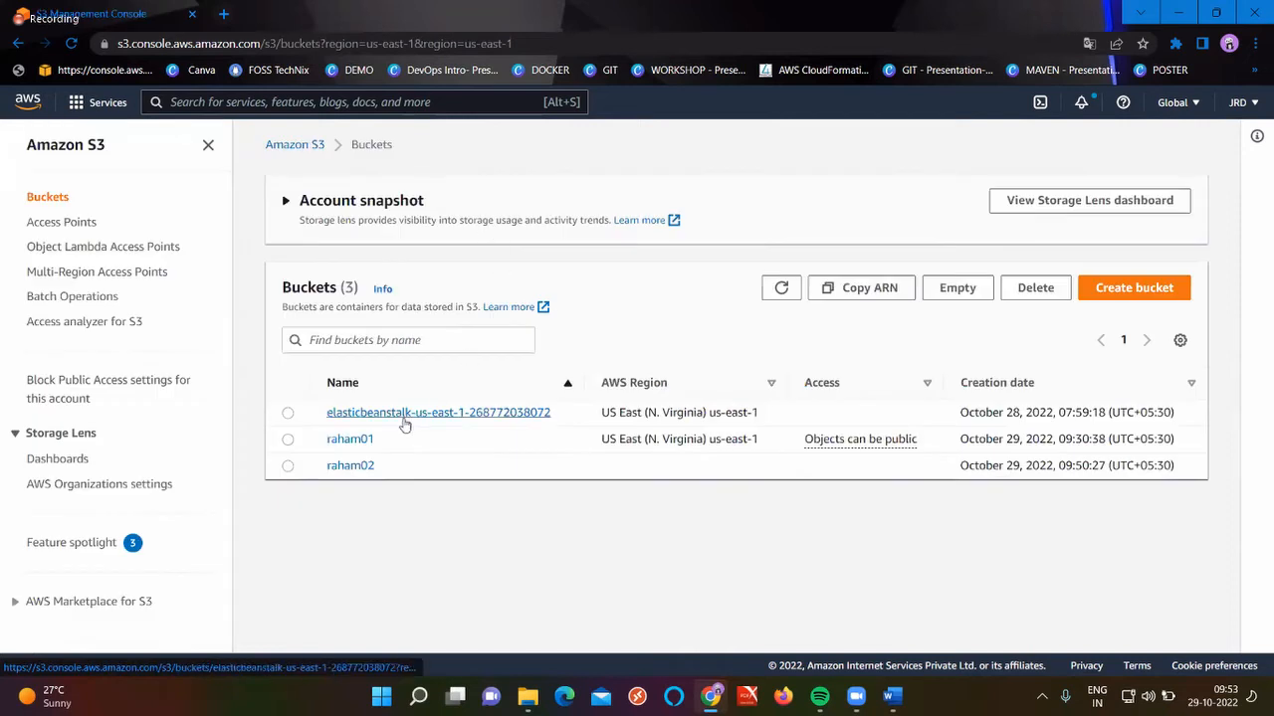
left_click(349, 465)
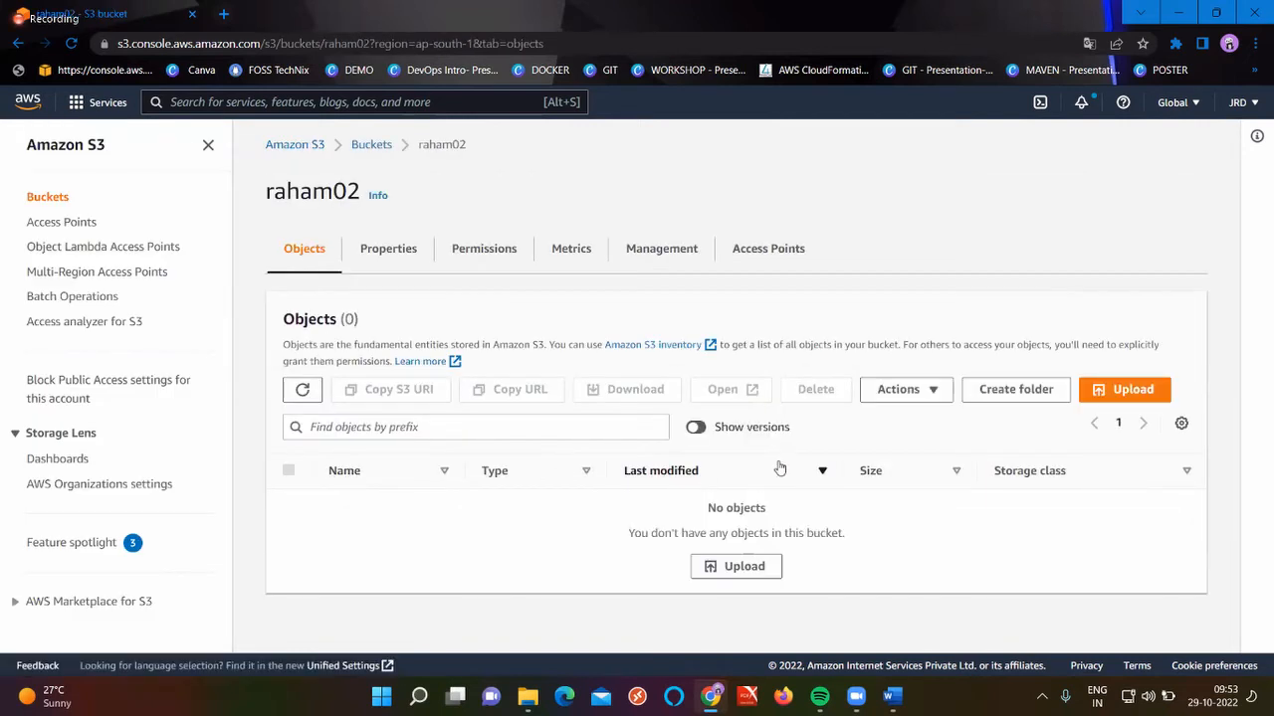
left_click(287, 401)
left_click(304, 391)
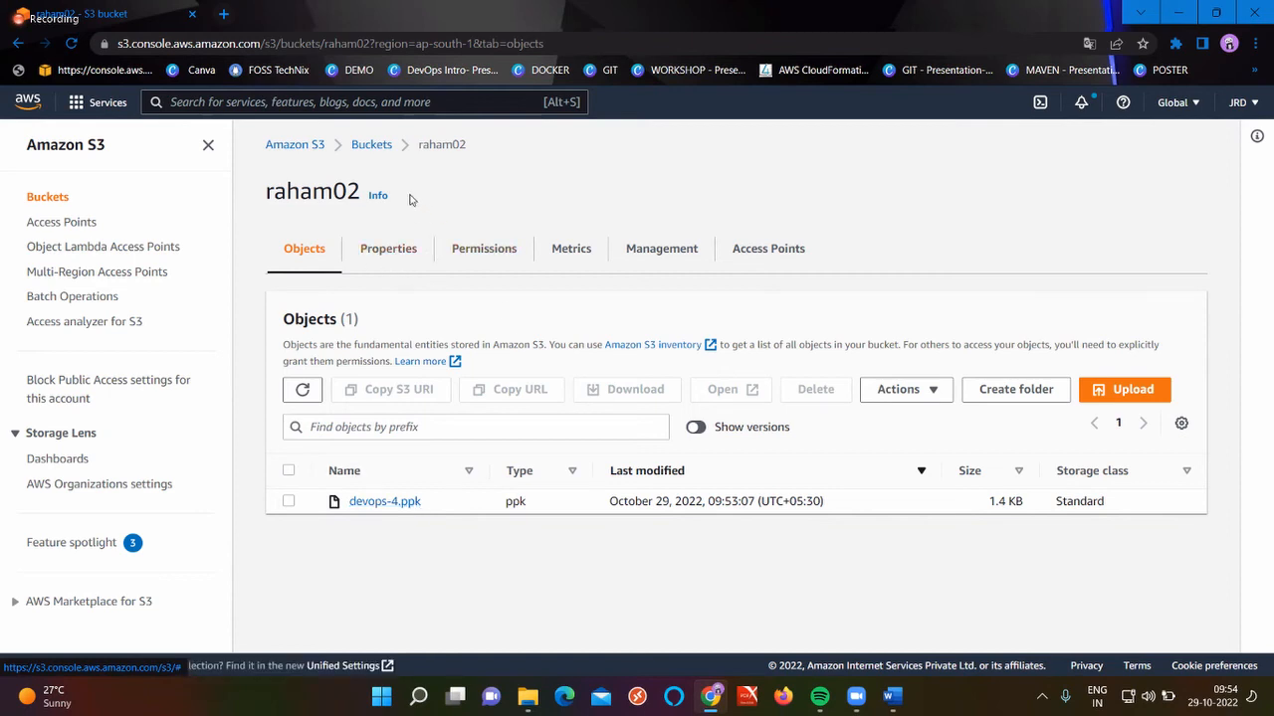
double_click(326, 193)
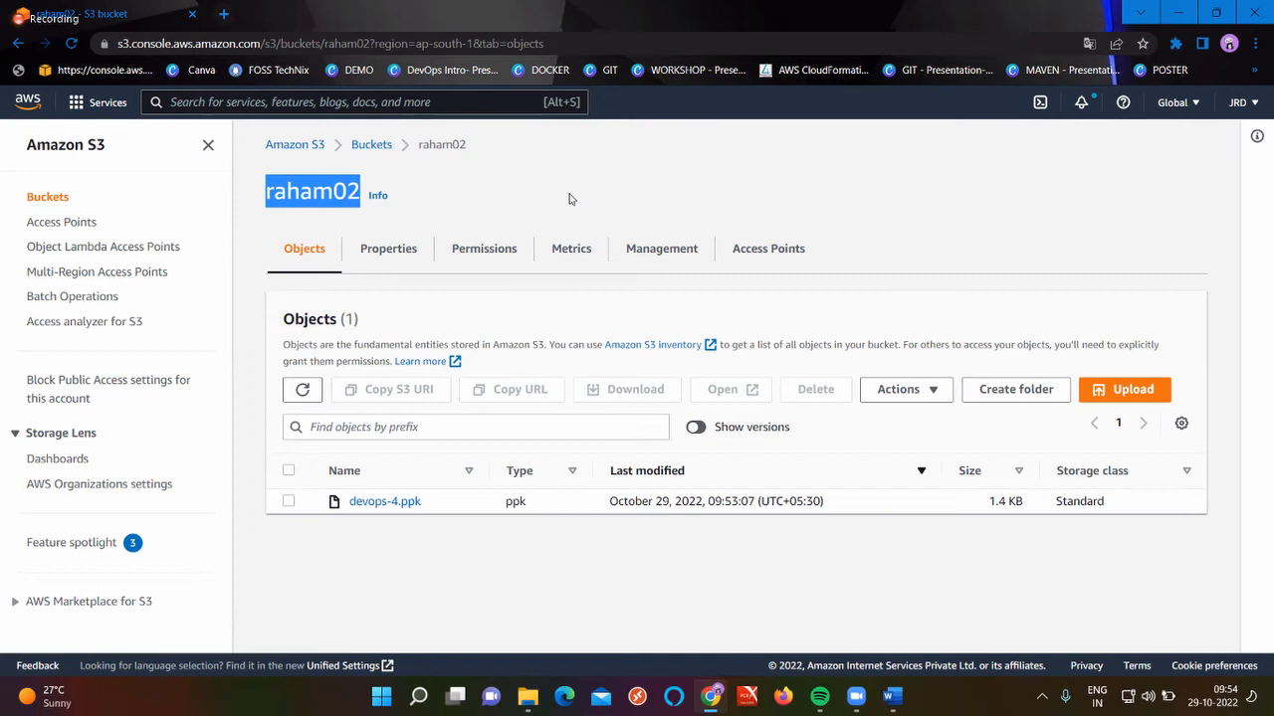
Start a new replication rule for raham02 named 'raham02', applied to all objects
left_click(680, 257)
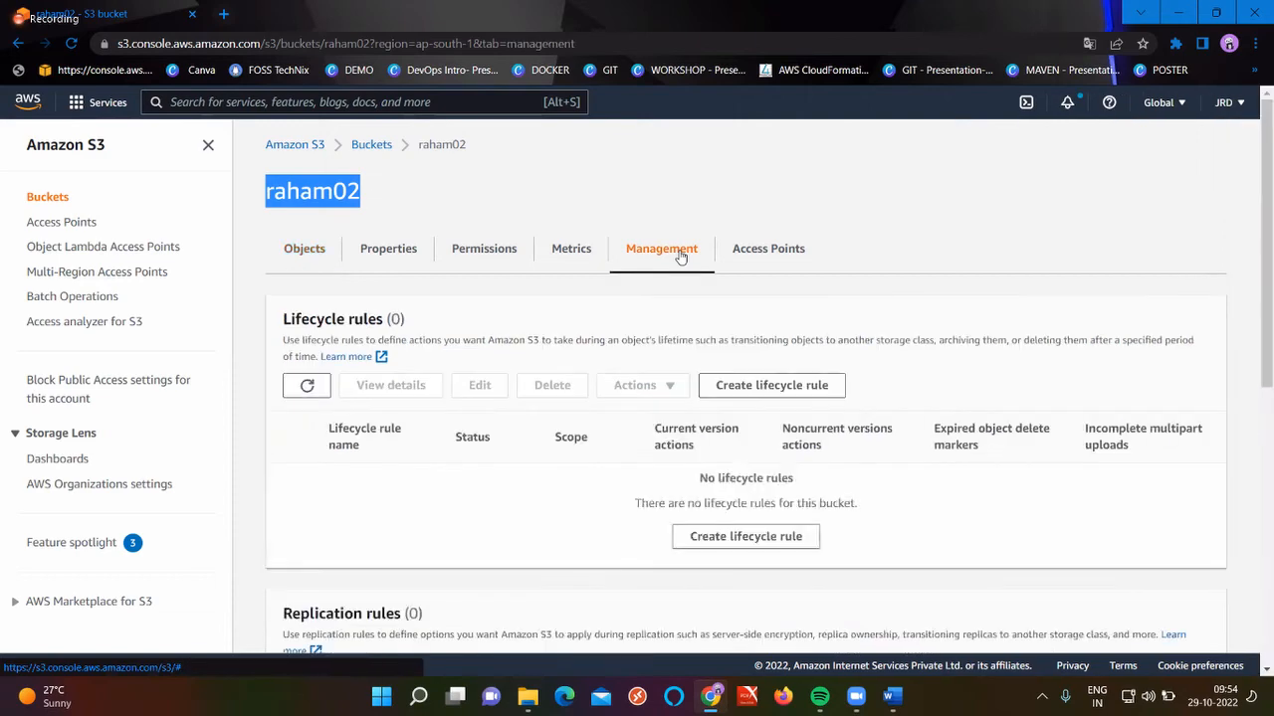
scroll(907, 527, "down", 2)
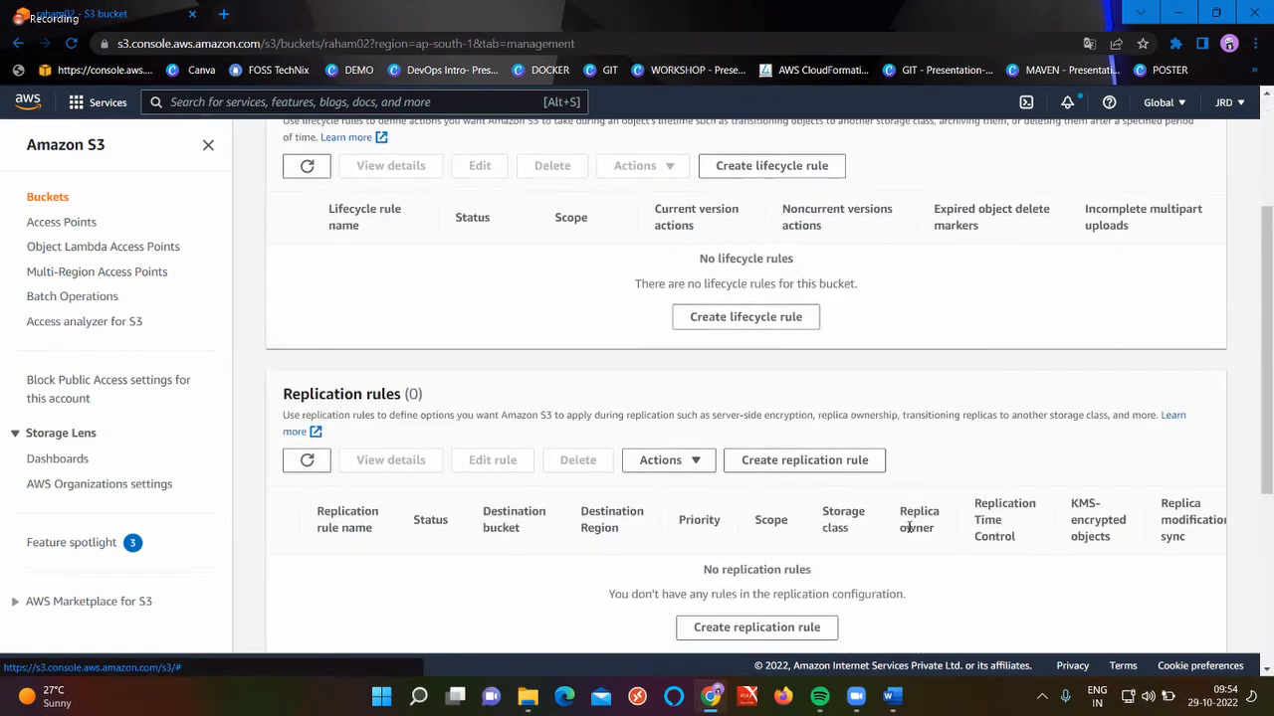
left_click(813, 468)
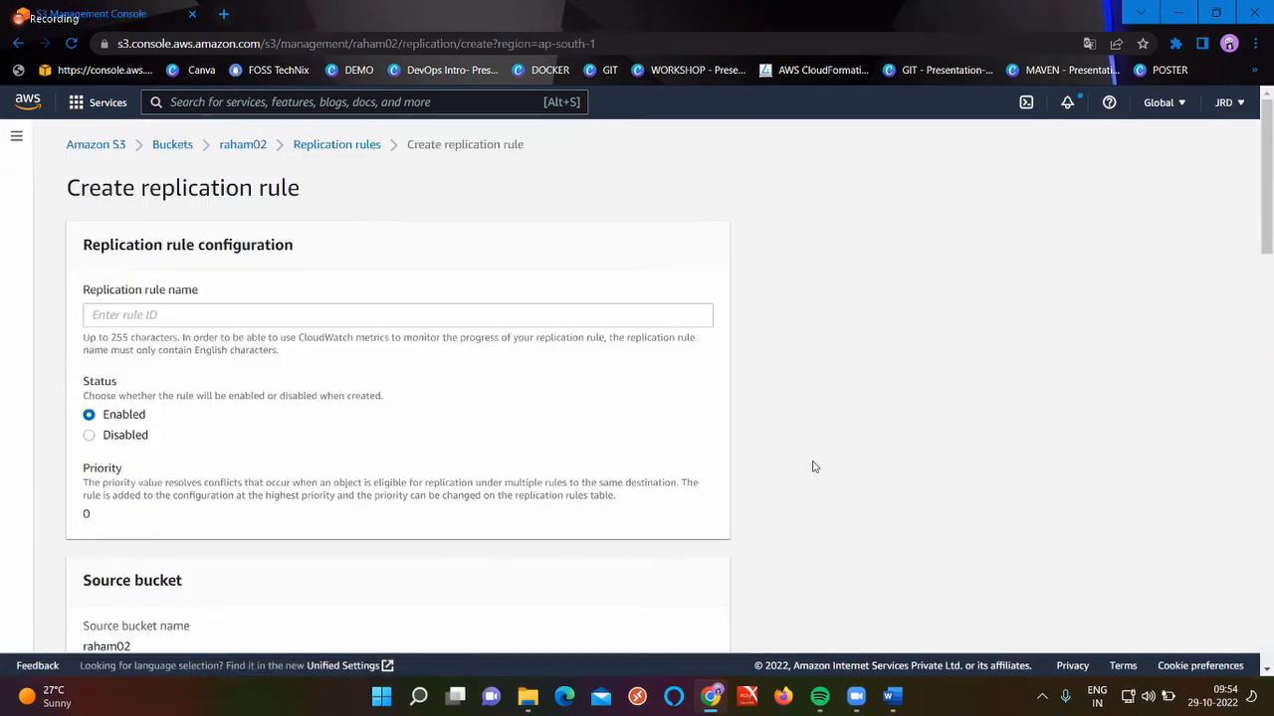
left_click(449, 317)
type("raham0")
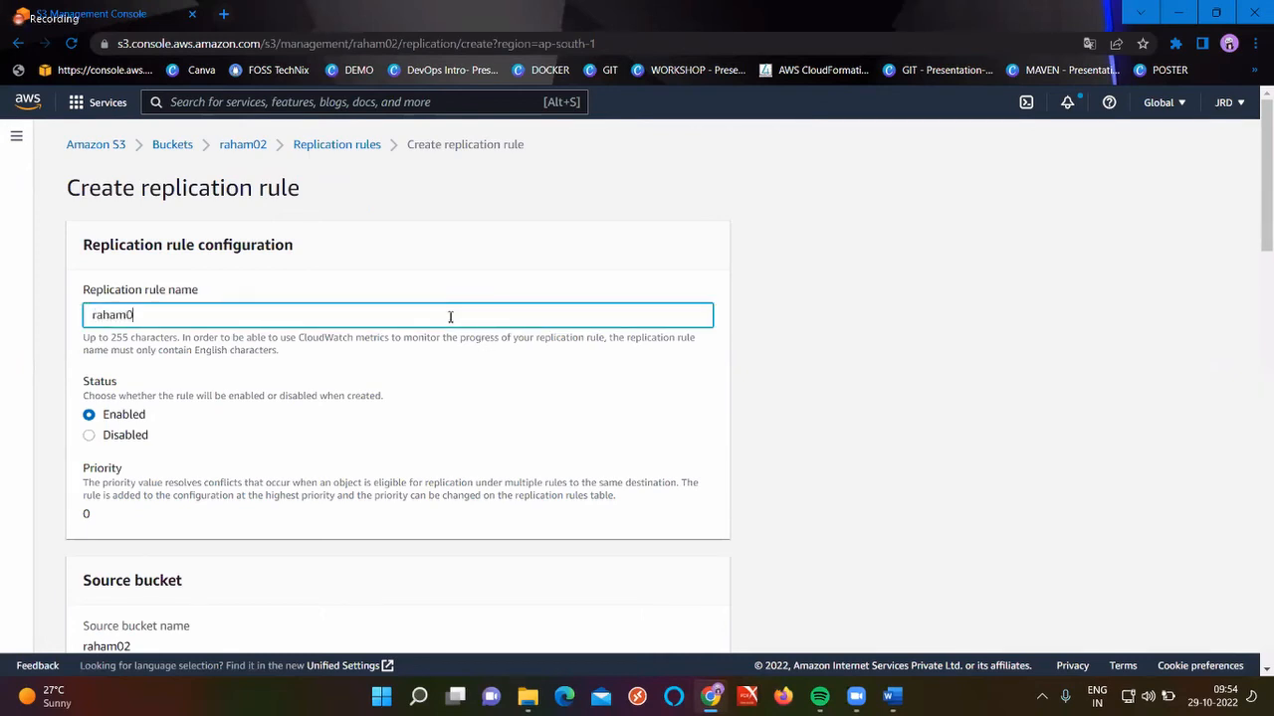
type("2")
scroll(450, 317, "down", 4)
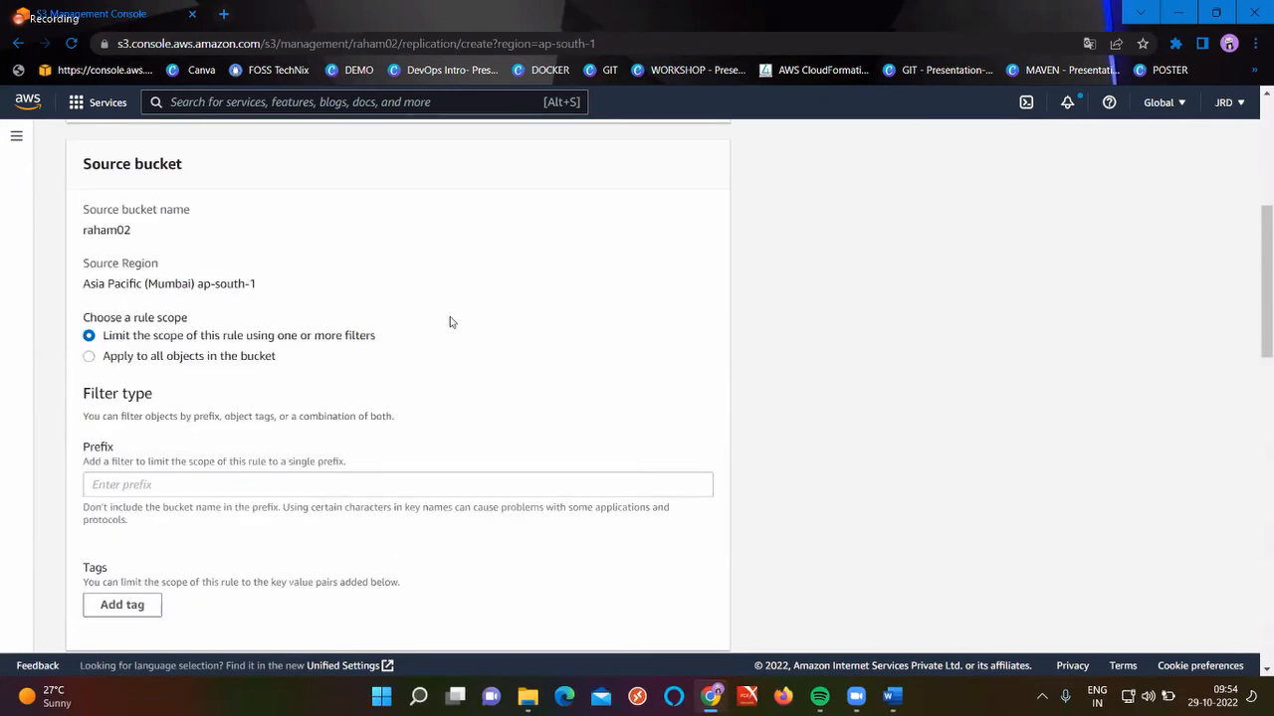
left_click(206, 358)
scroll(339, 458, "down", 3)
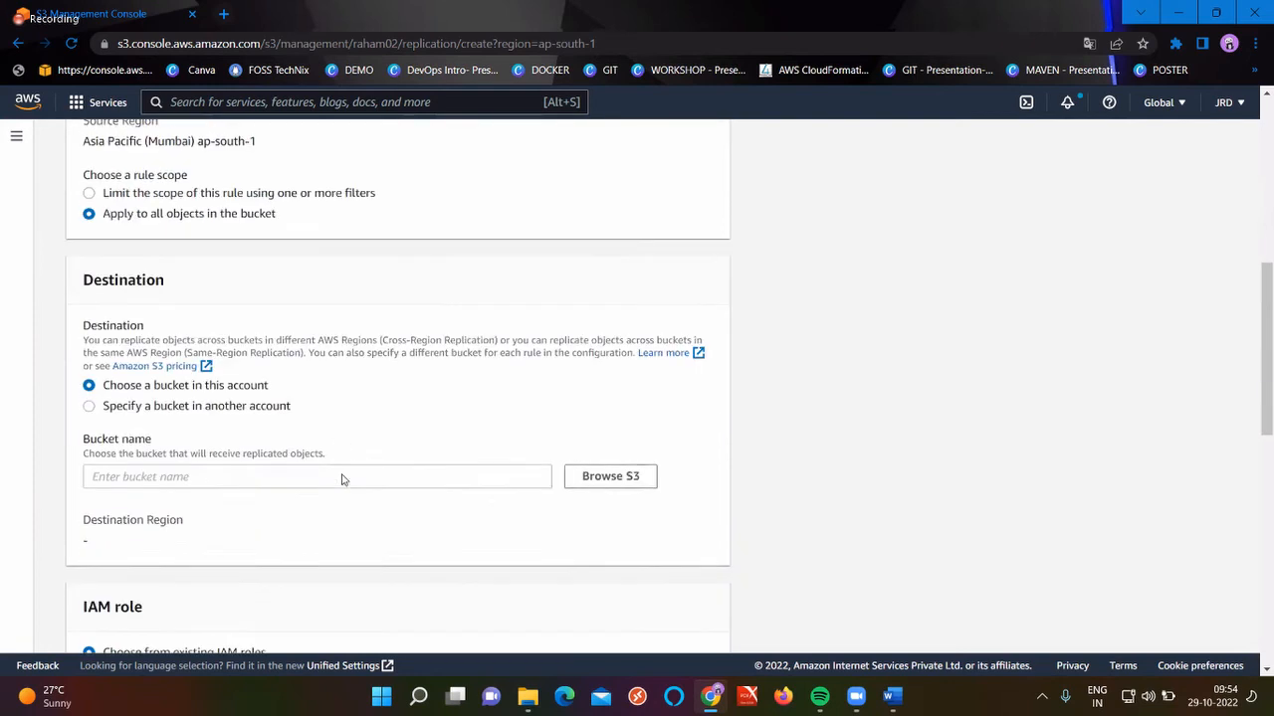
Choose raham01 as destination, then reload the page after the session expires
left_click(611, 458)
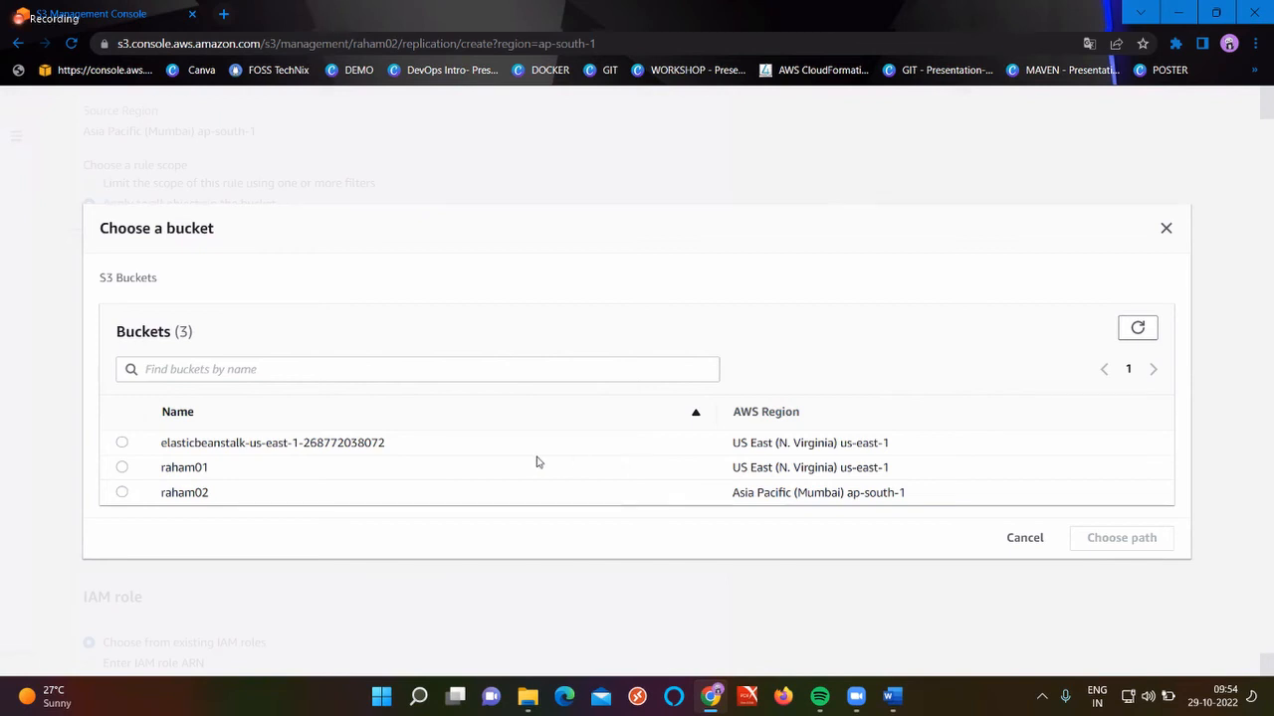
left_click(122, 466)
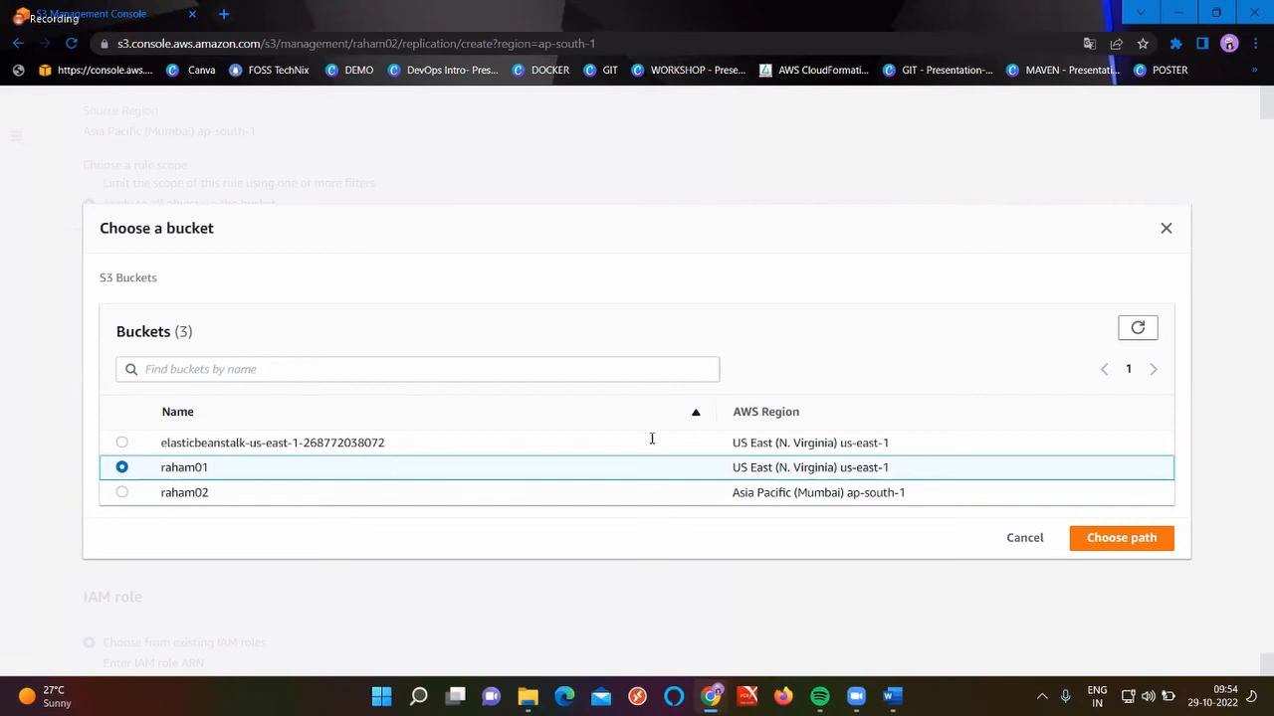
left_click(1129, 538)
scroll(535, 549, "down", 3)
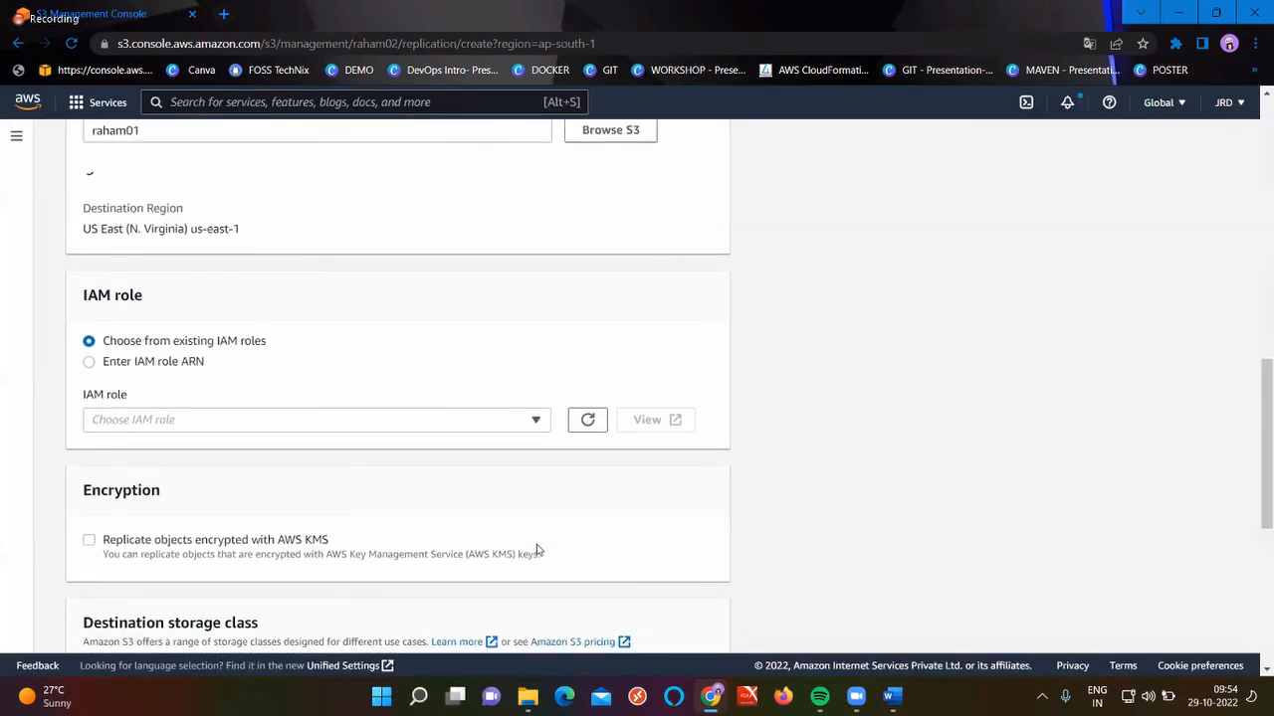
left_click(474, 420)
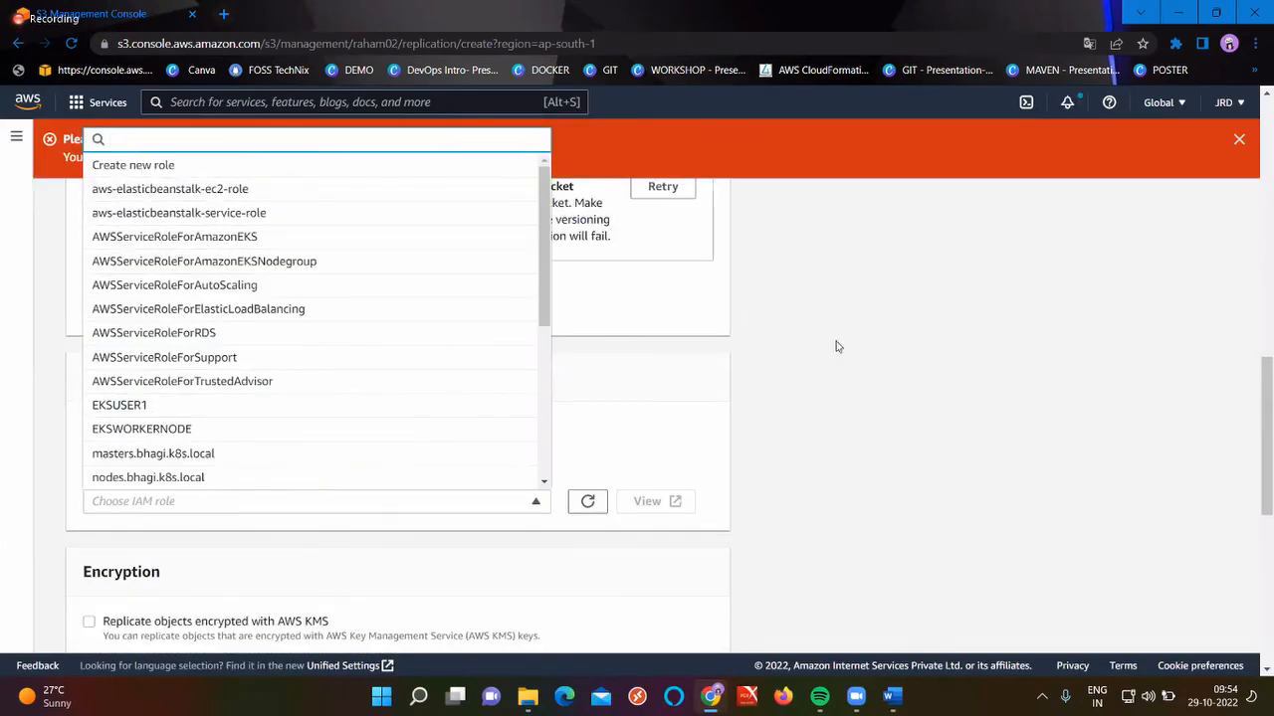
left_click(952, 362)
scroll(364, 301, "up", 1)
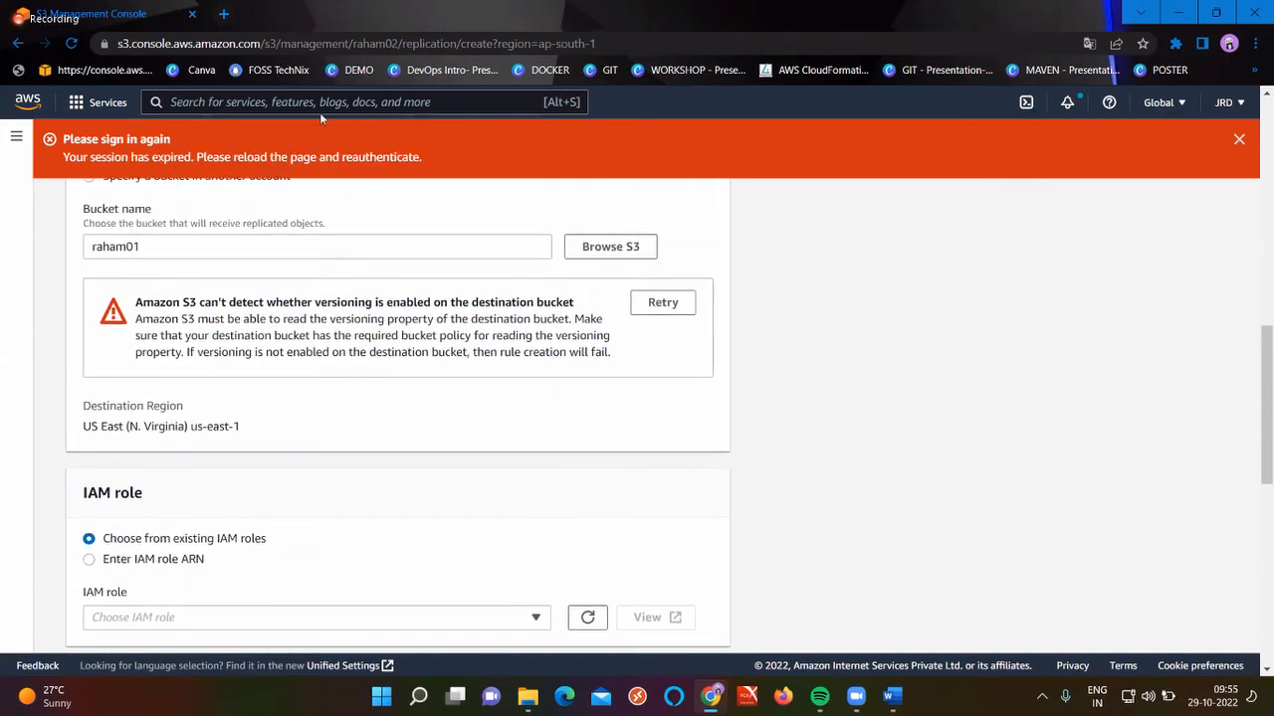
left_click(76, 43)
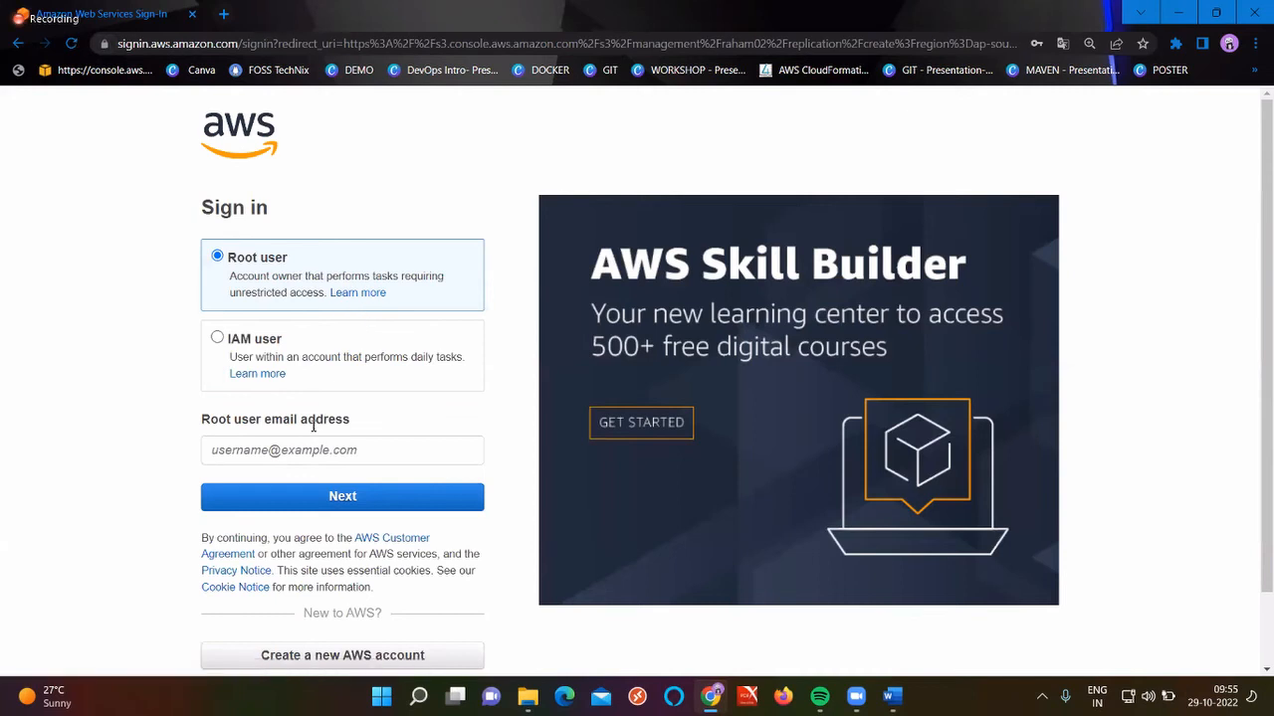
Sign back in as the root user with the account e-mail and password
left_click(308, 447)
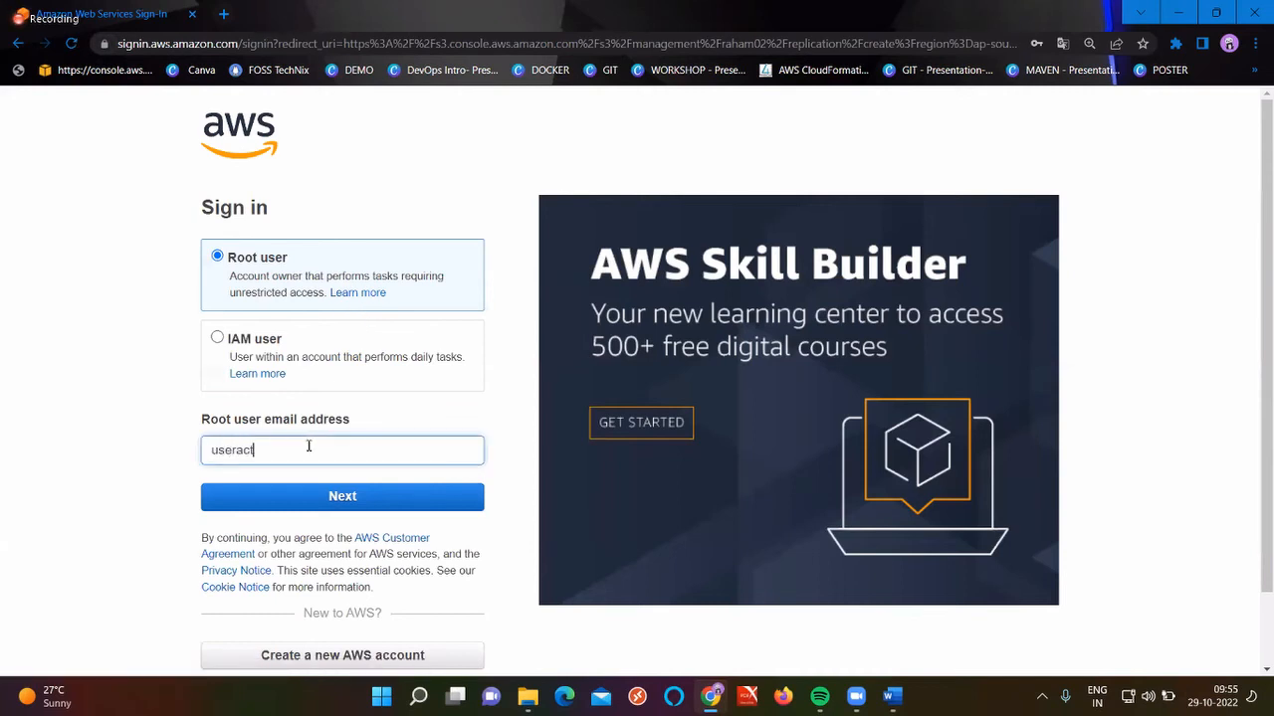
key("Return")
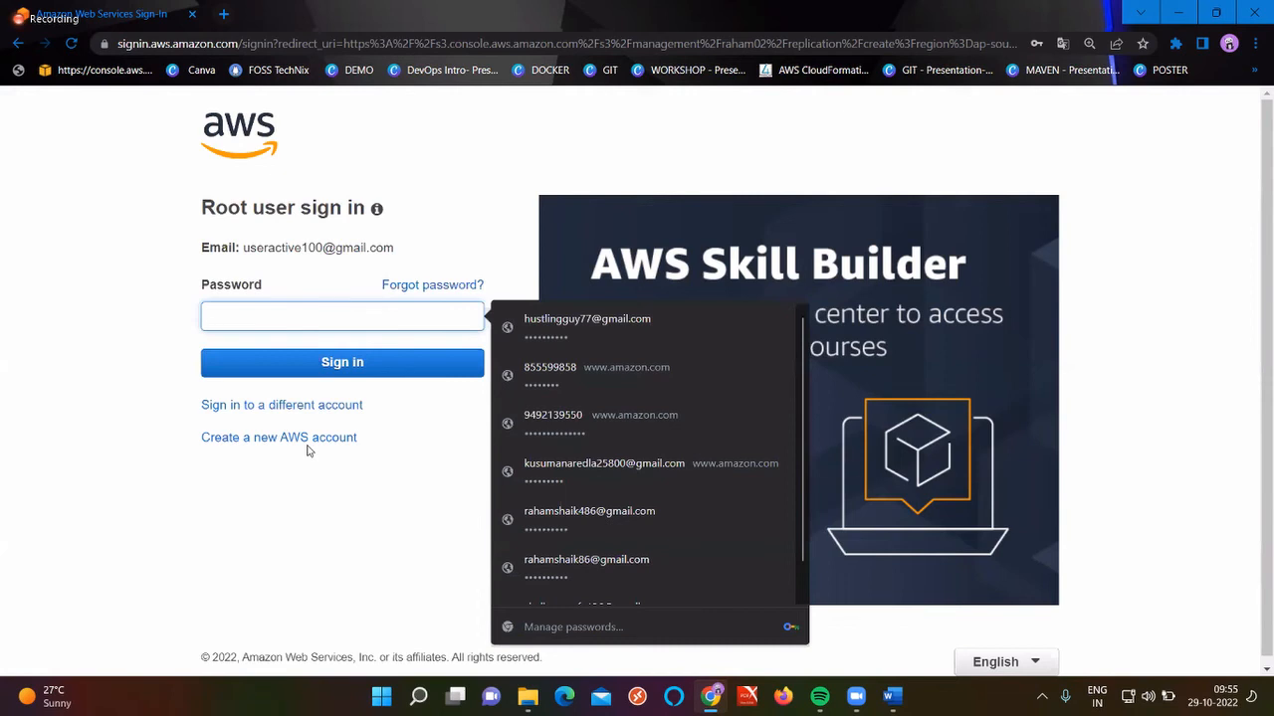
type("•••••")
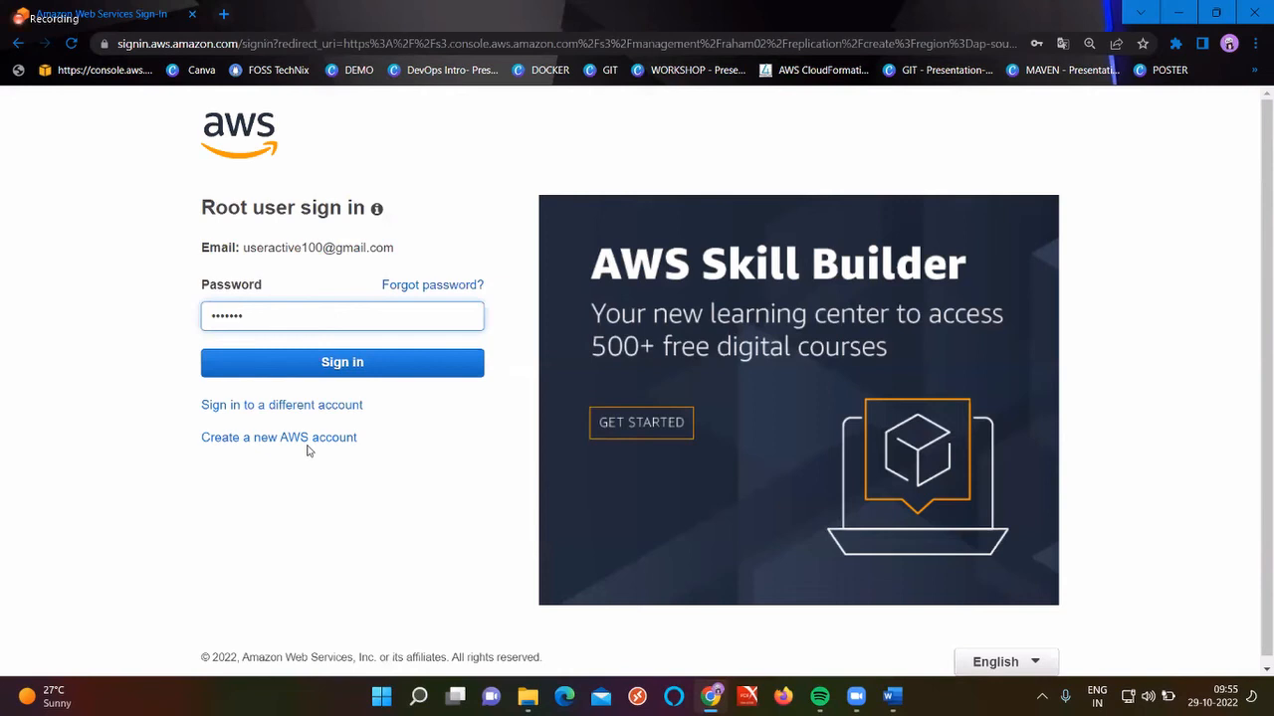
type("•••••")
key("Return")
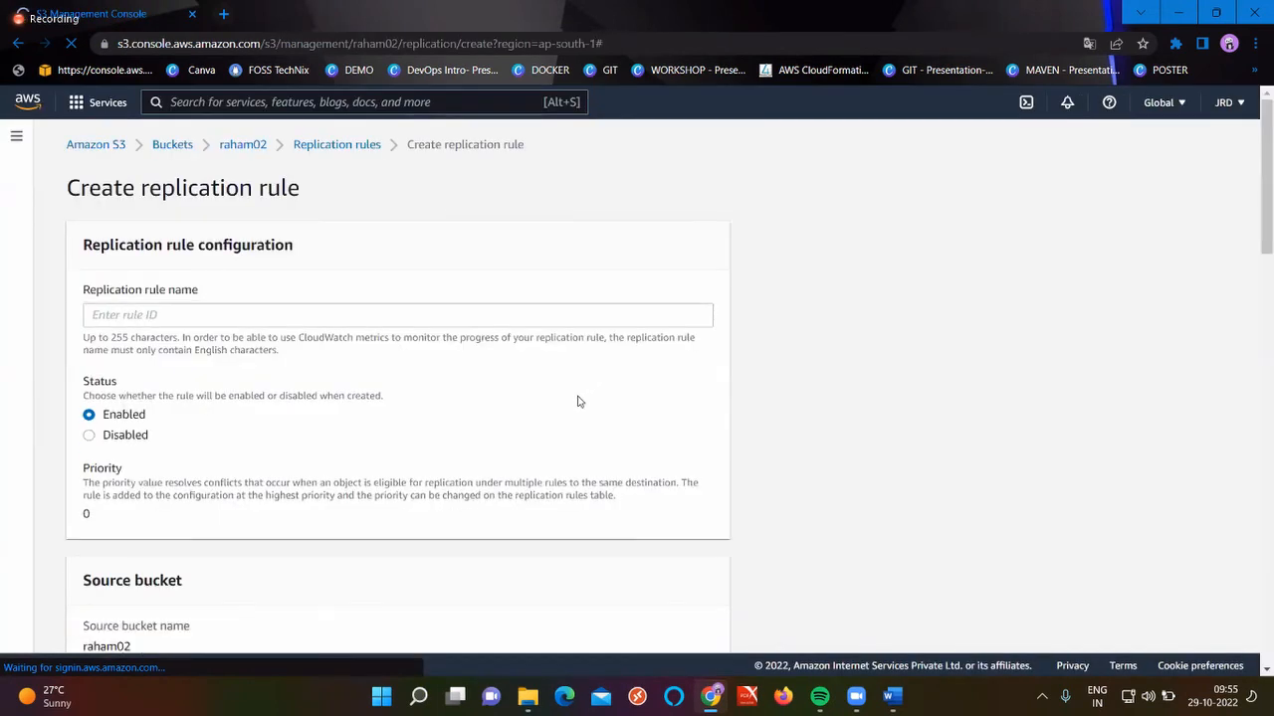
Name the replication rule 'raham02' and apply it to all objects in the bucket
left_click(413, 317)
type("t")
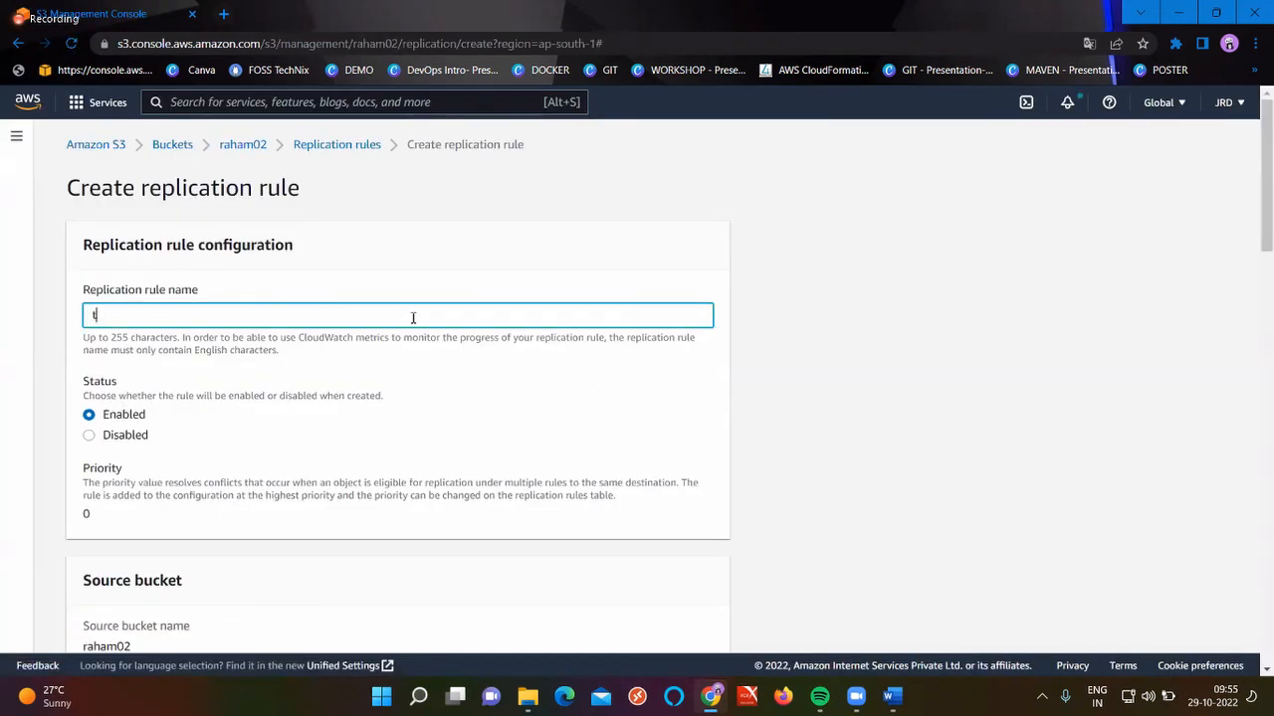
key("BackSpace")
type("raam")
key("BackSpace")
type("ham02")
scroll(413, 319, "down", 5)
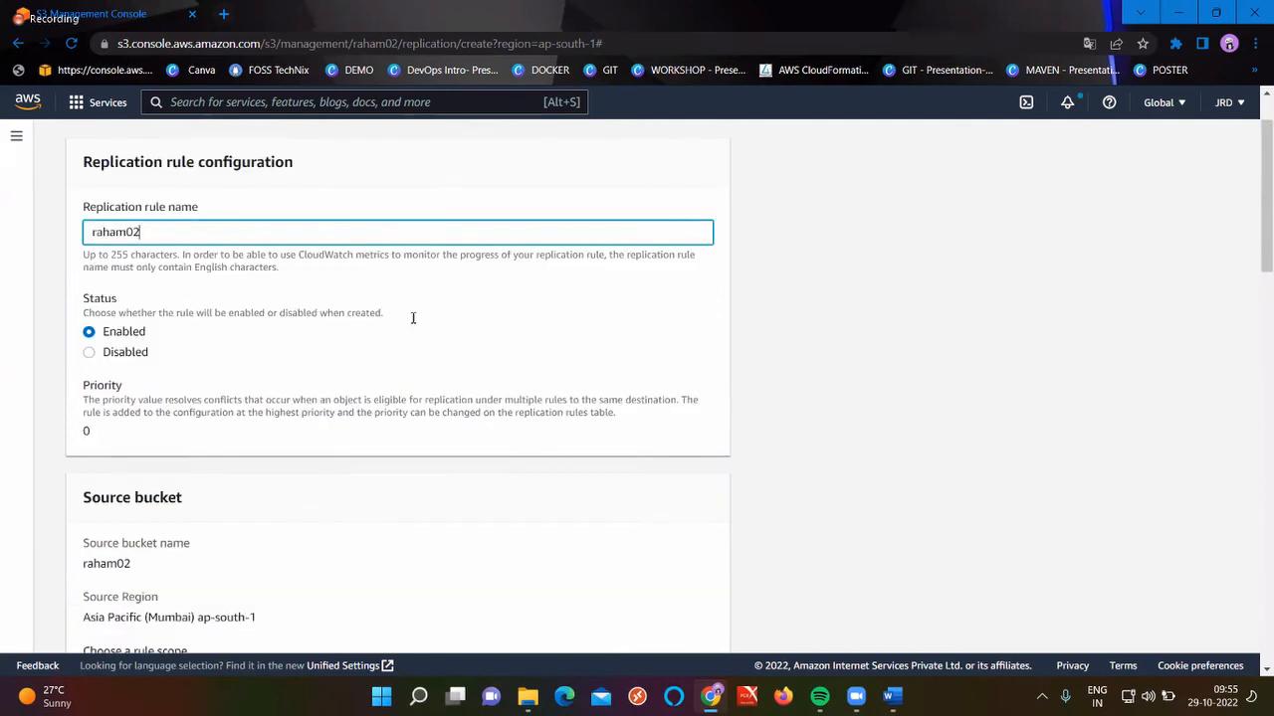
left_click(267, 317)
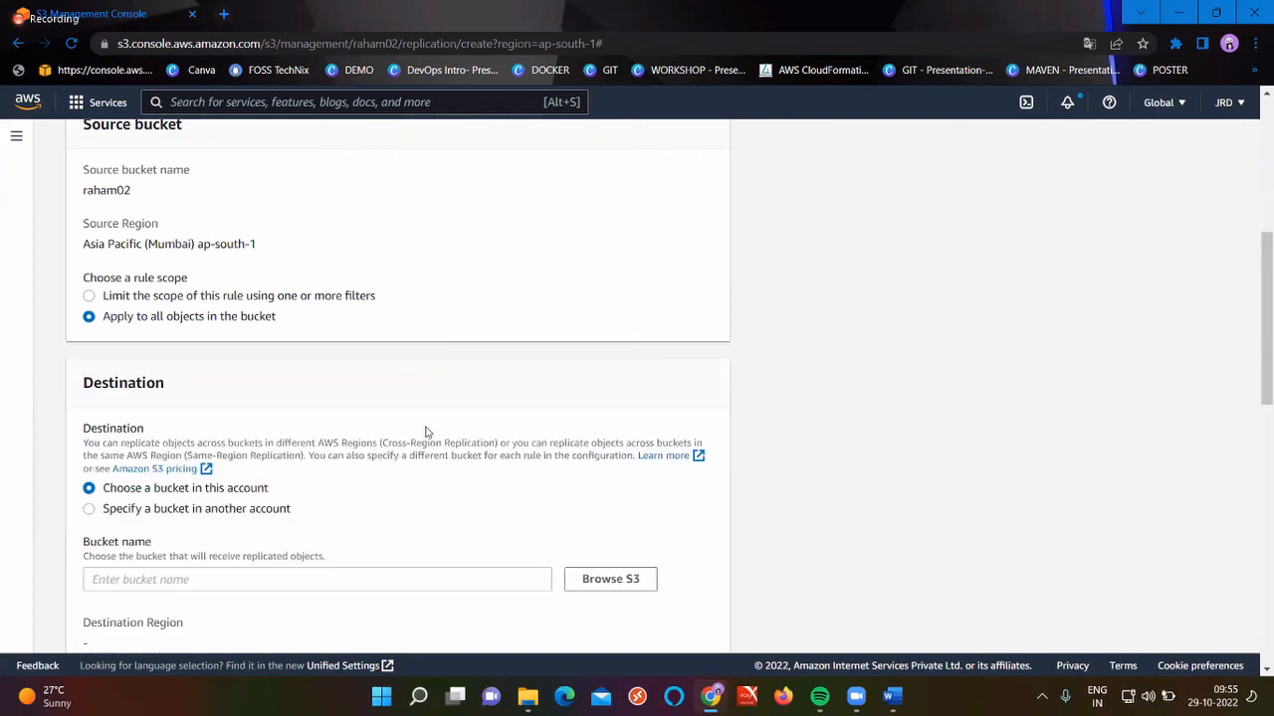
scroll(620, 328, "down", 3)
Set raham01 as destination with a new IAM role, save, and skip replicating existing objects
left_click(642, 296)
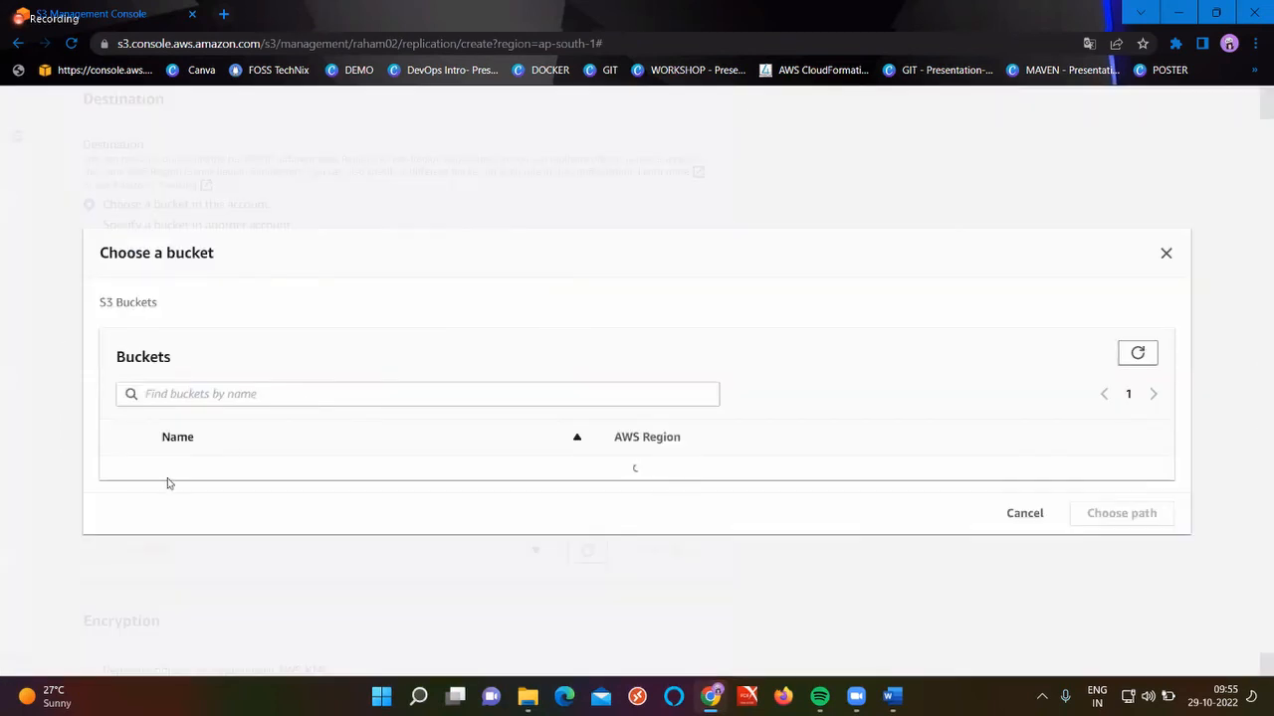
left_click(123, 469)
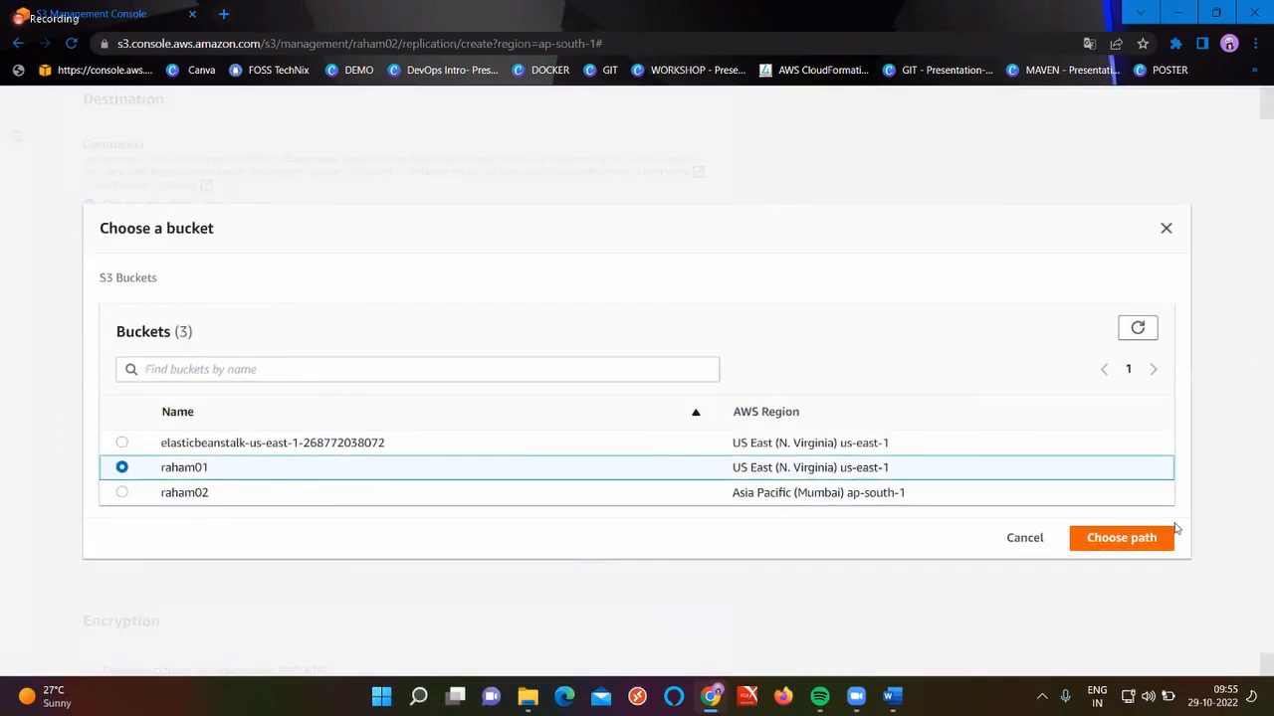
left_click(1138, 549)
scroll(517, 477, "down", 3)
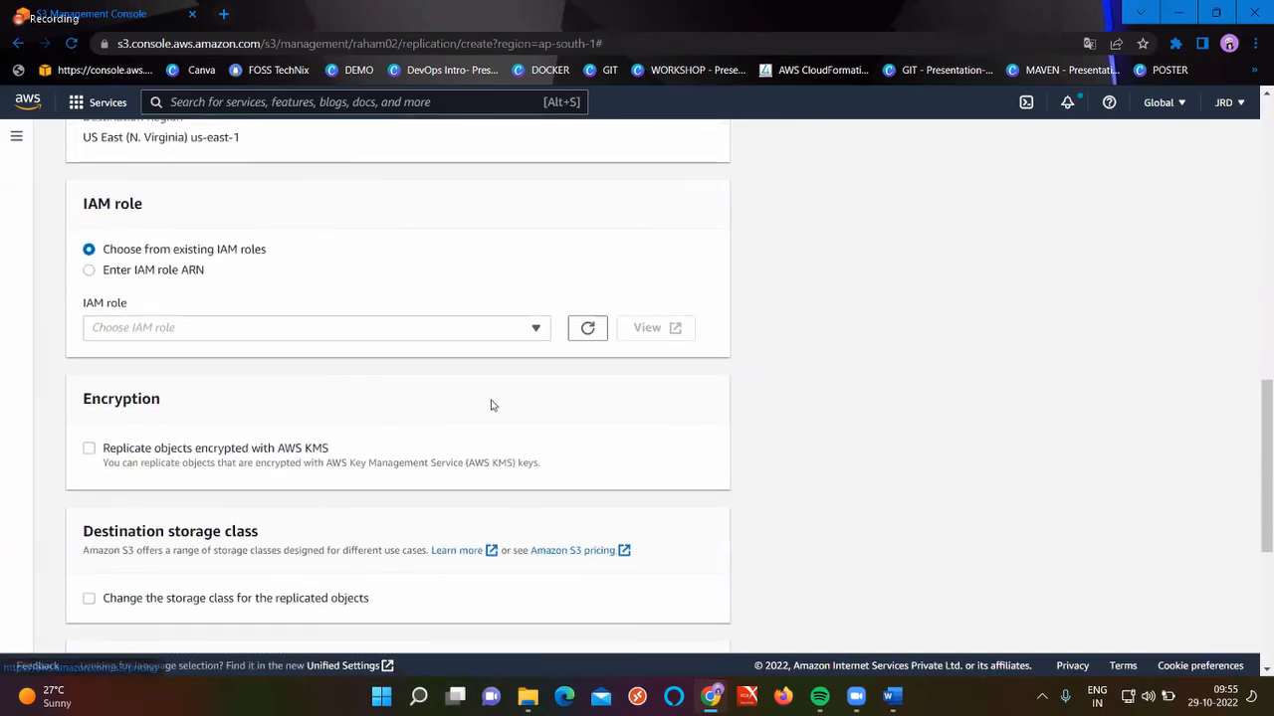
left_click(483, 336)
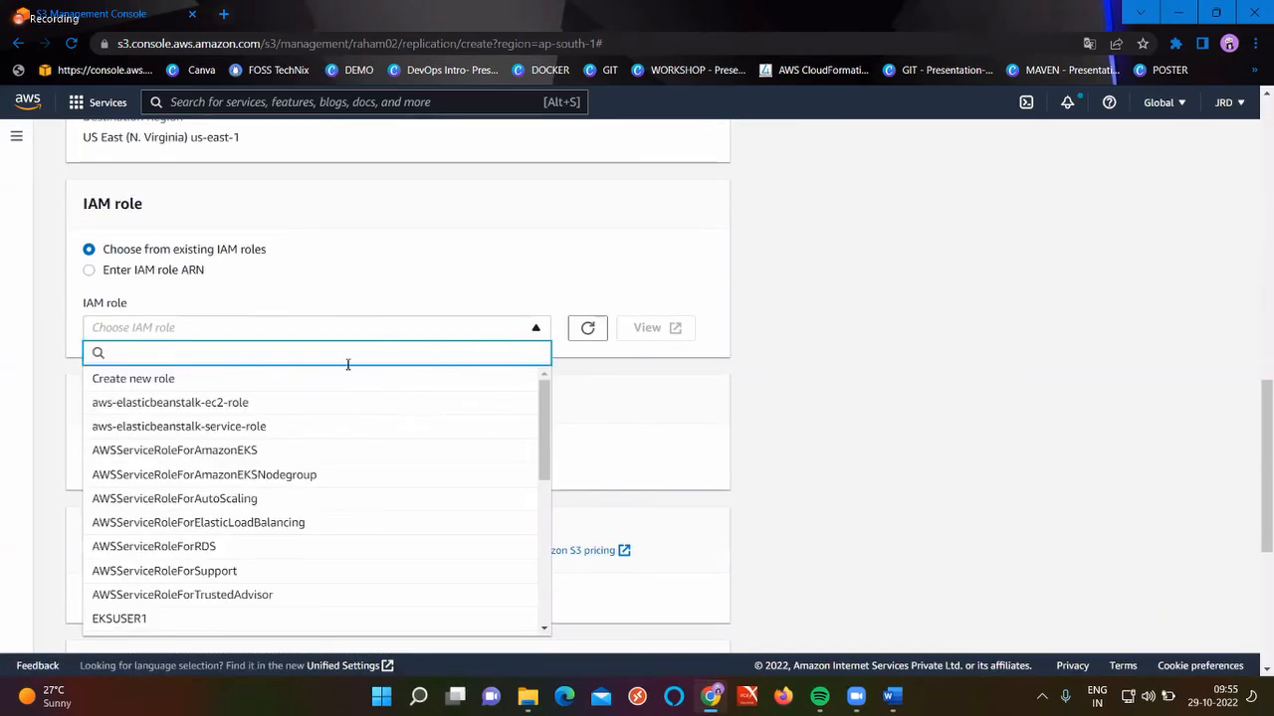
left_click(283, 389)
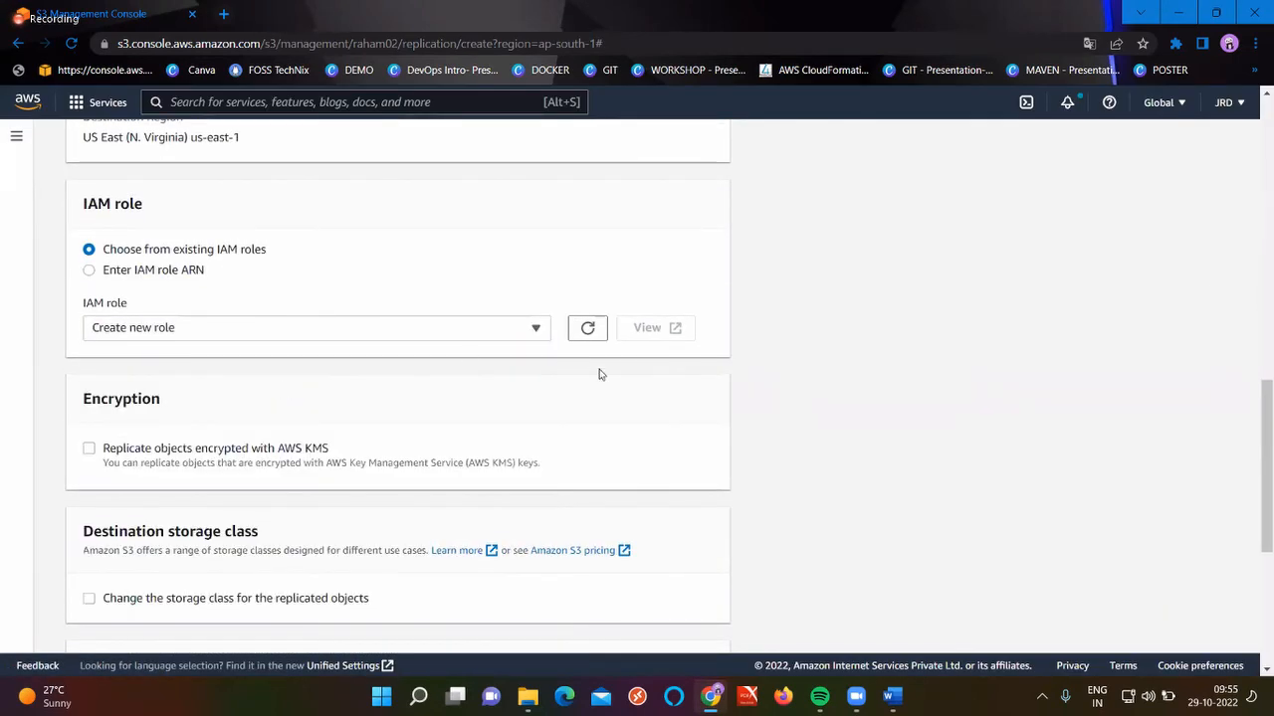
scroll(597, 372, "down", 5)
left_click(708, 616)
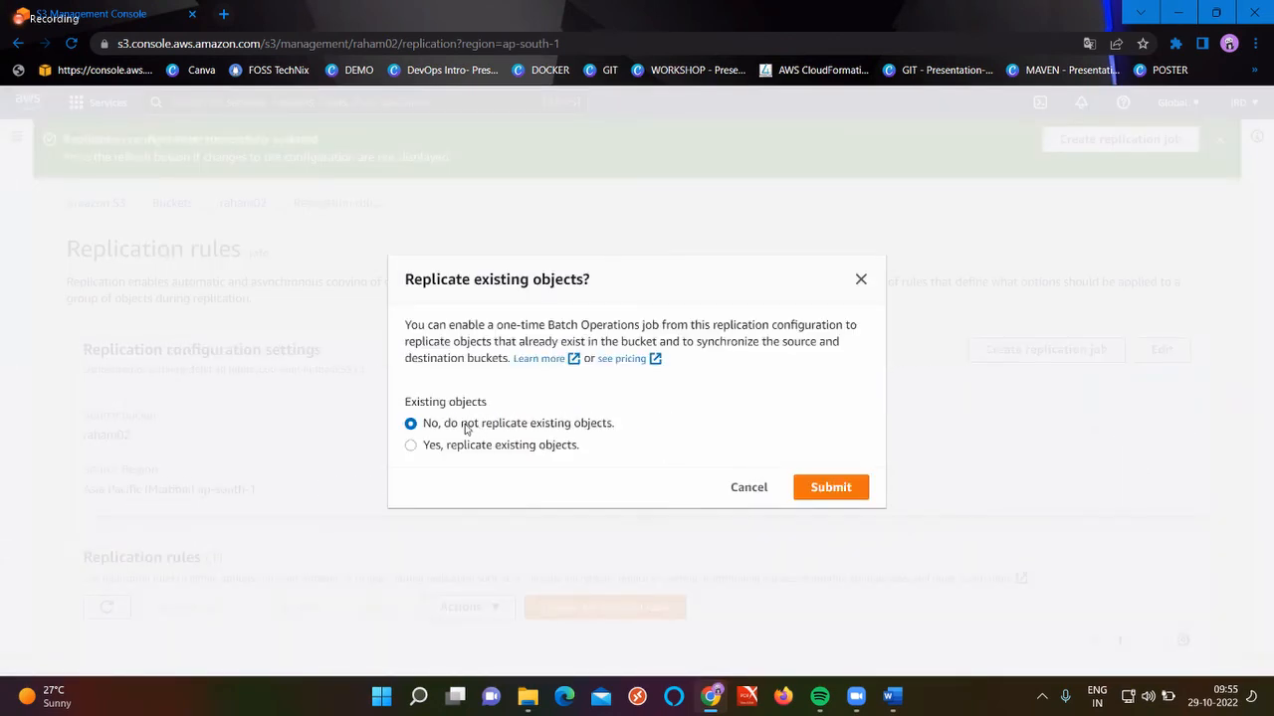
left_click(808, 486)
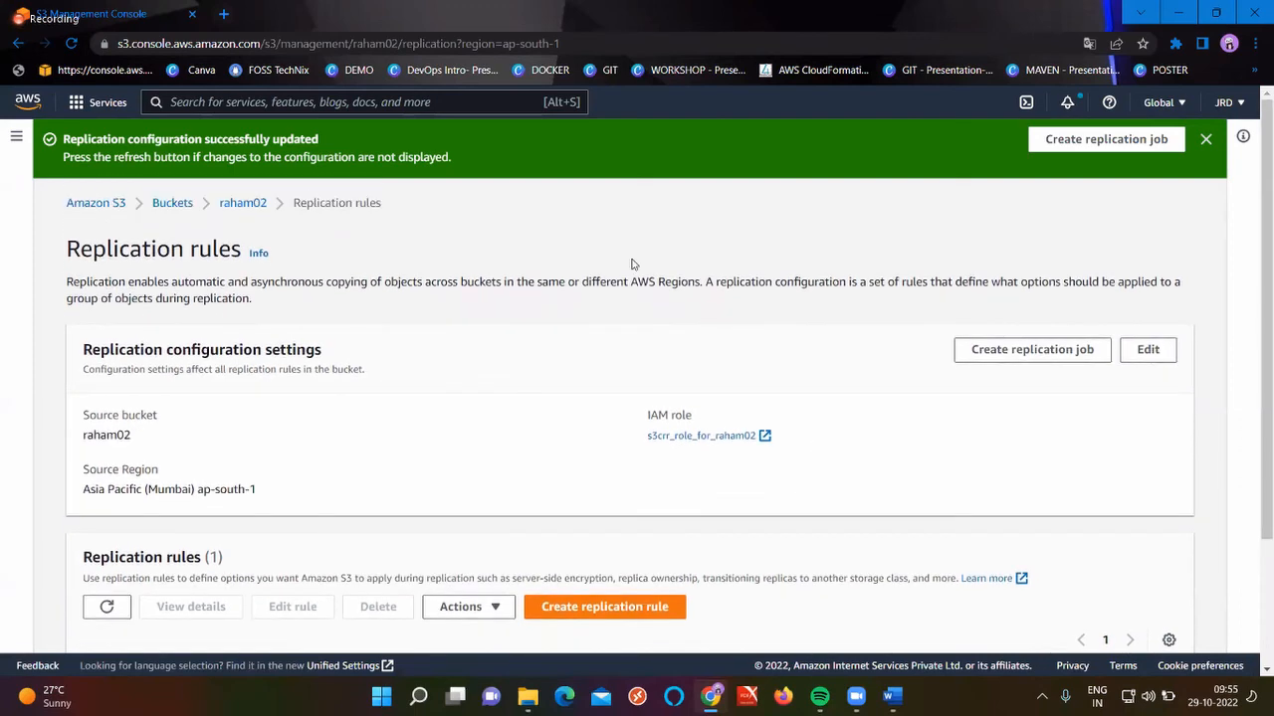
Upload the Book1.xlsx spreadsheet to raham02 and refresh its object list
left_click(249, 202)
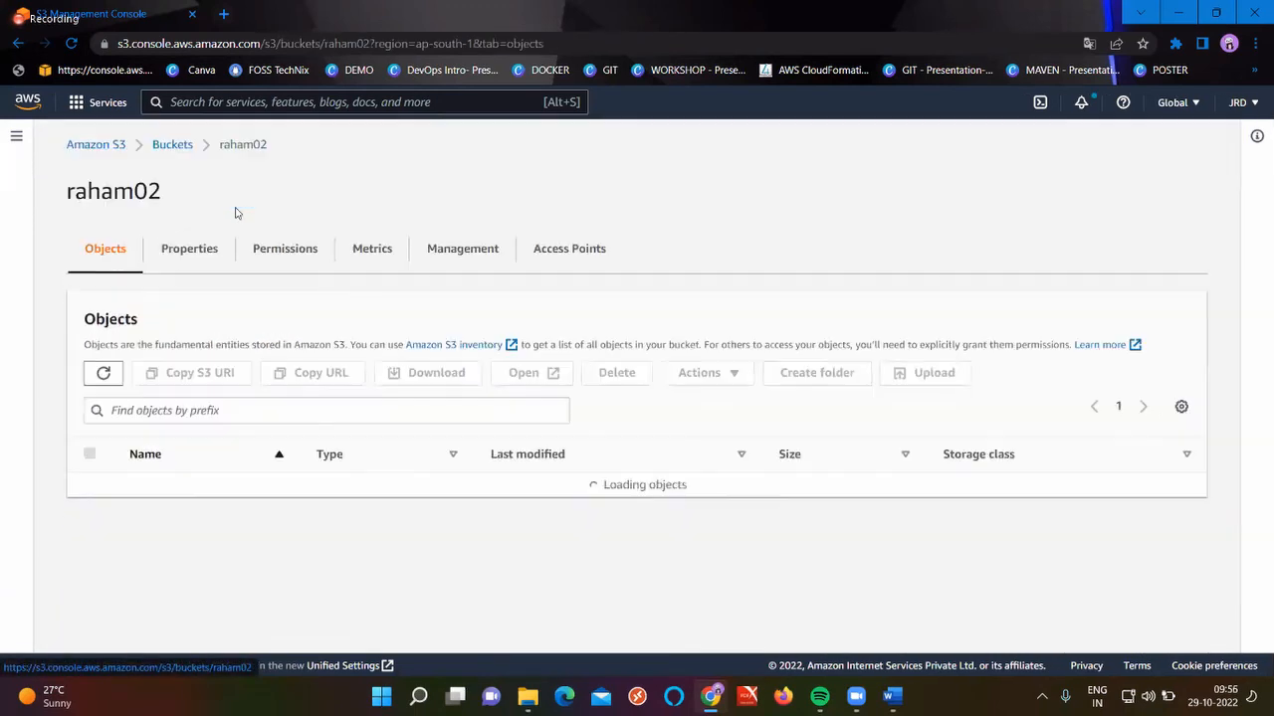
left_click(926, 374)
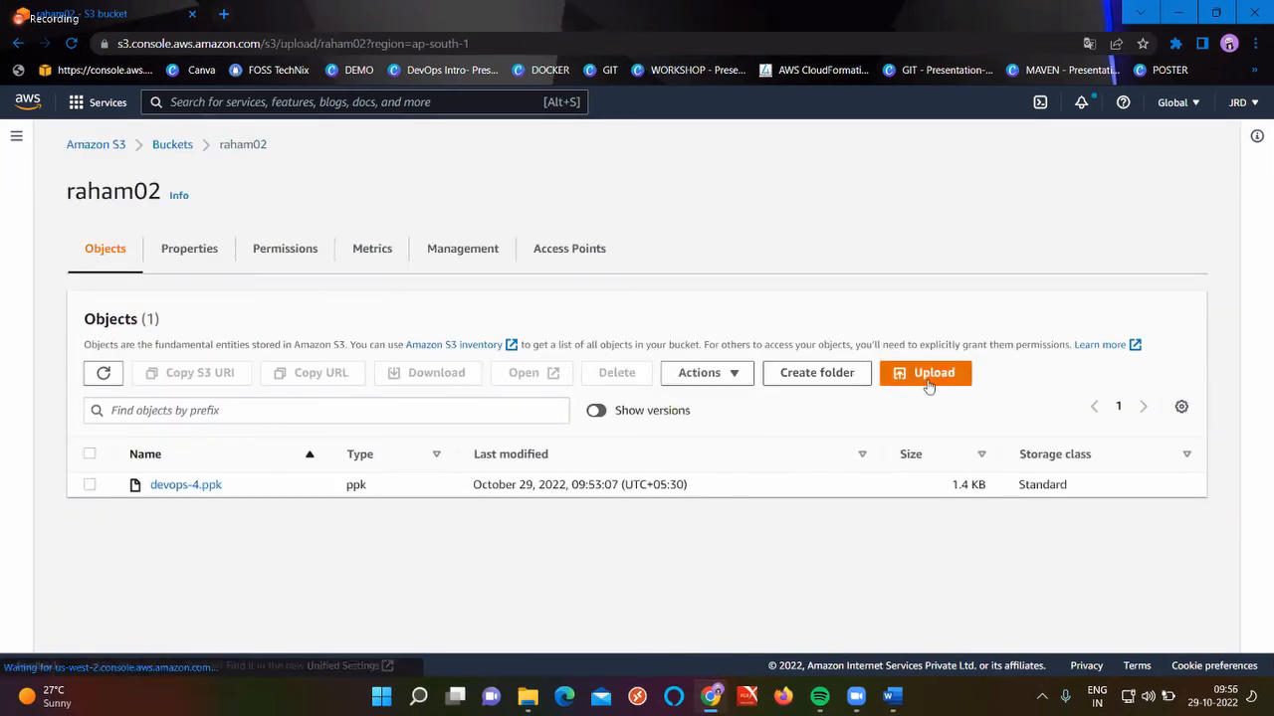
left_click(583, 348)
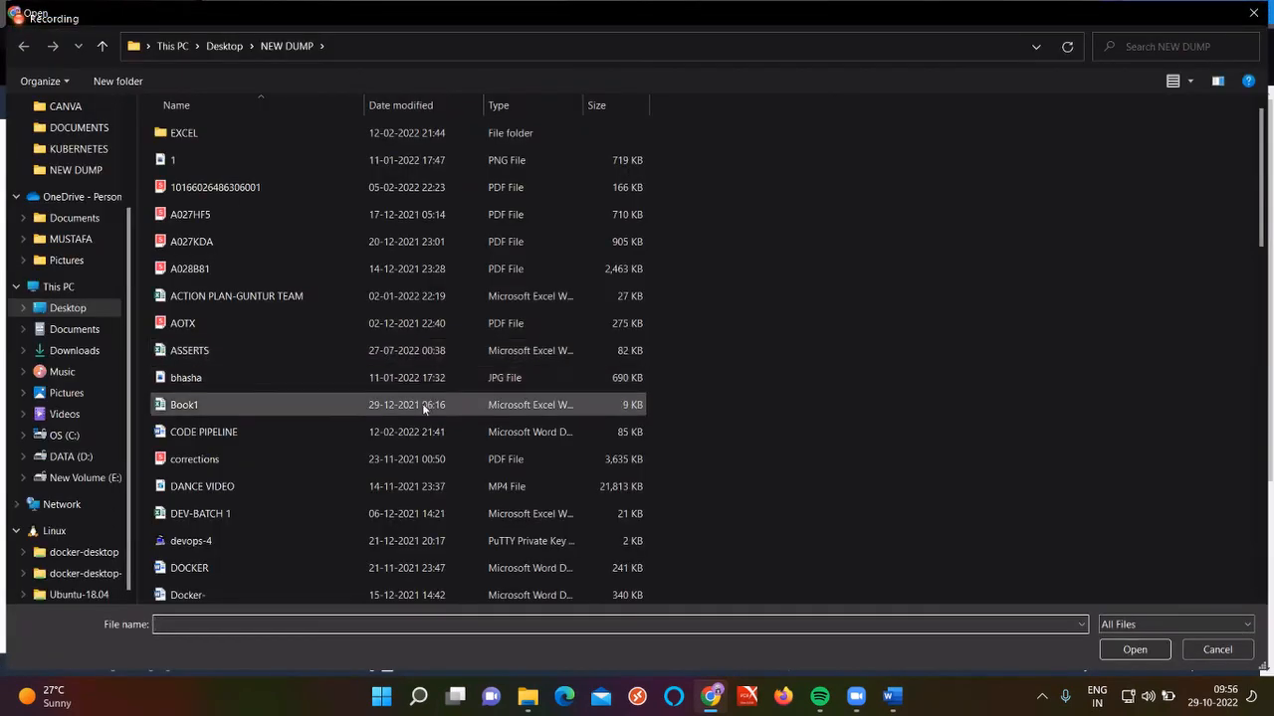
left_click(421, 404)
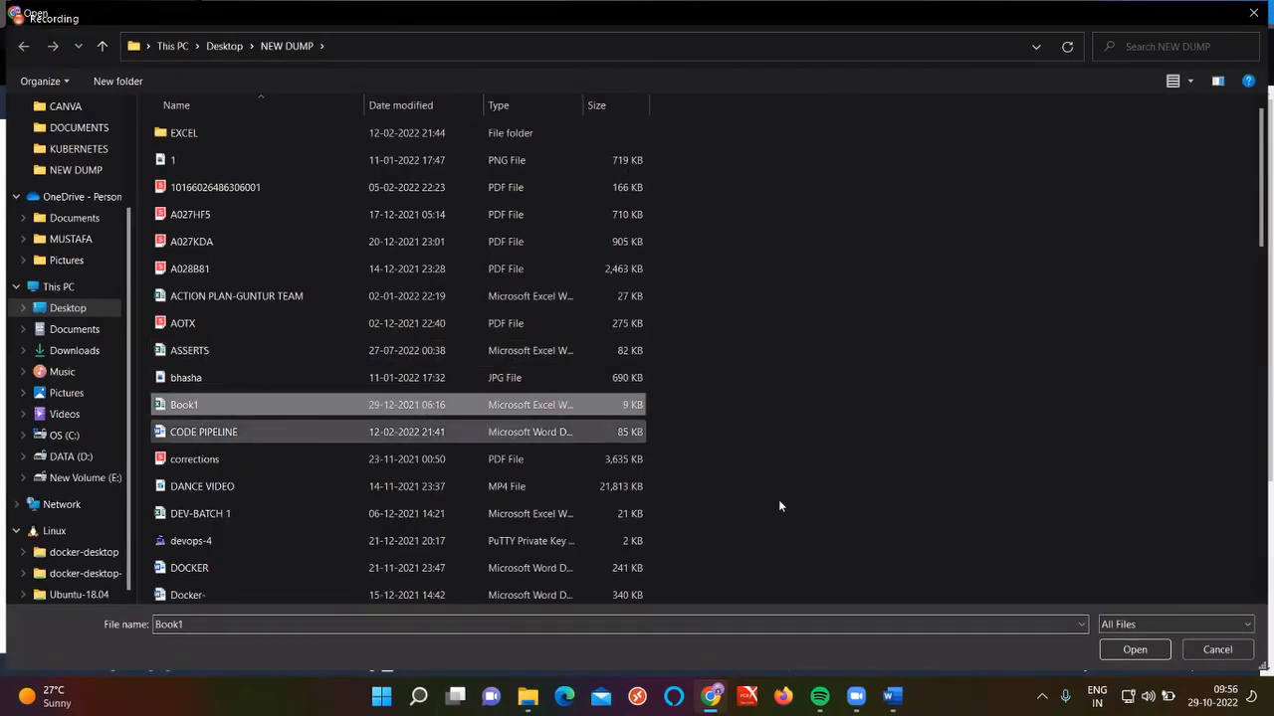
left_click(1137, 650)
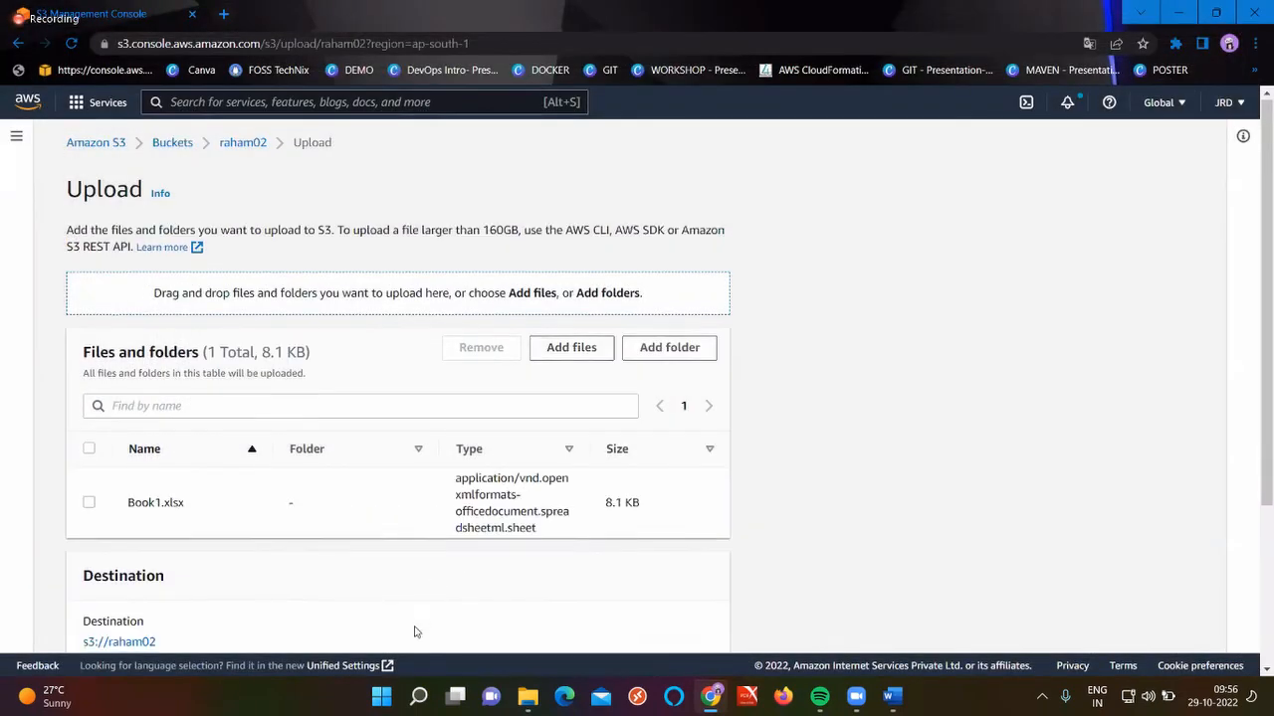
scroll(516, 597, "down", 3)
left_click(688, 627)
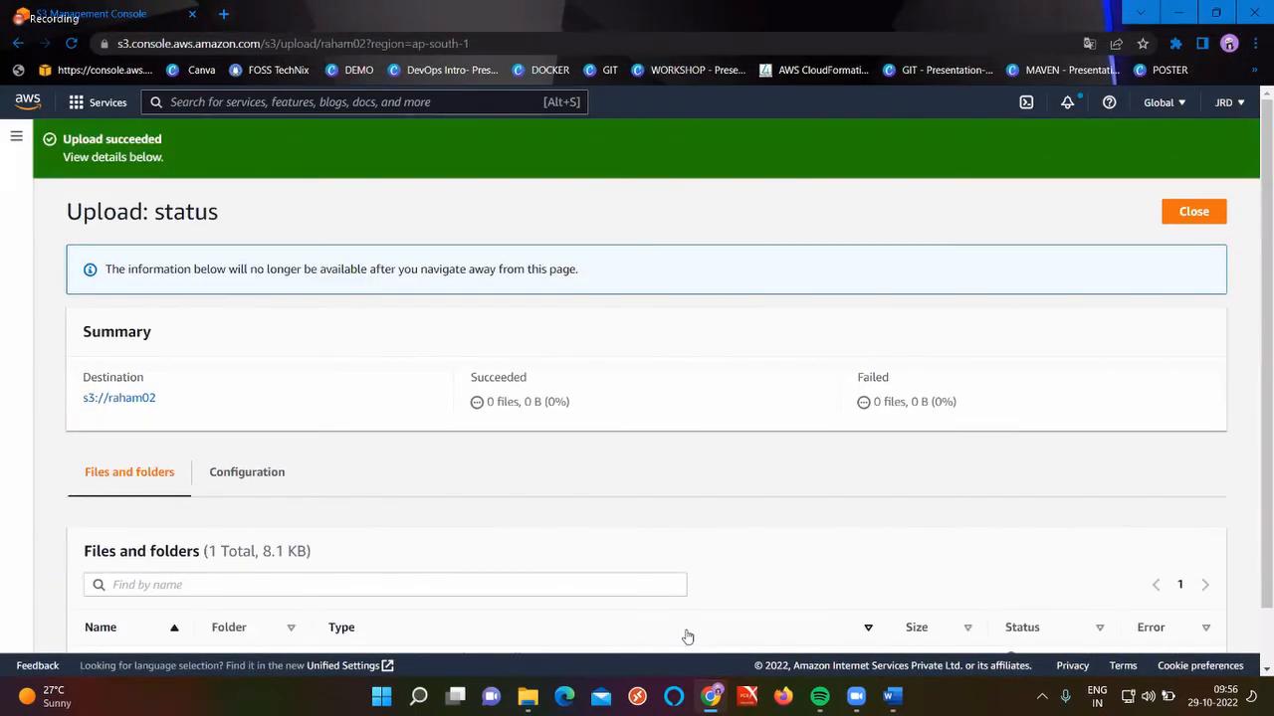
left_click(1208, 211)
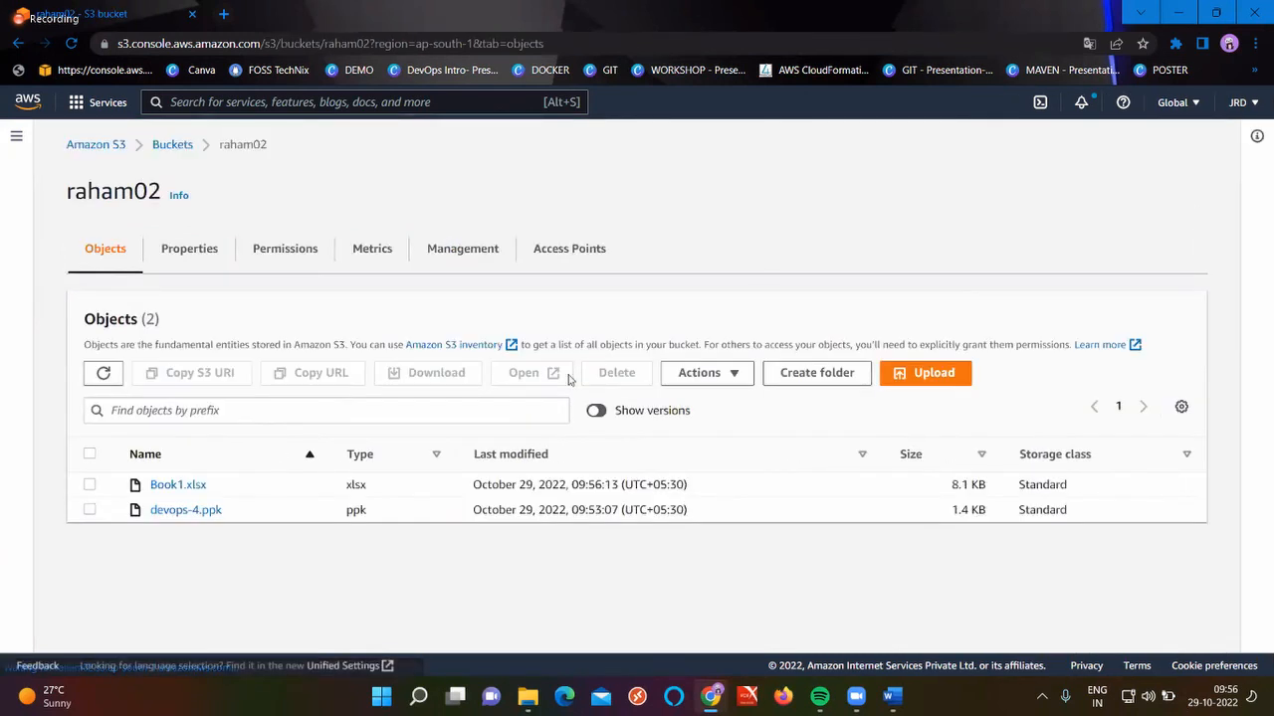
left_click(103, 372)
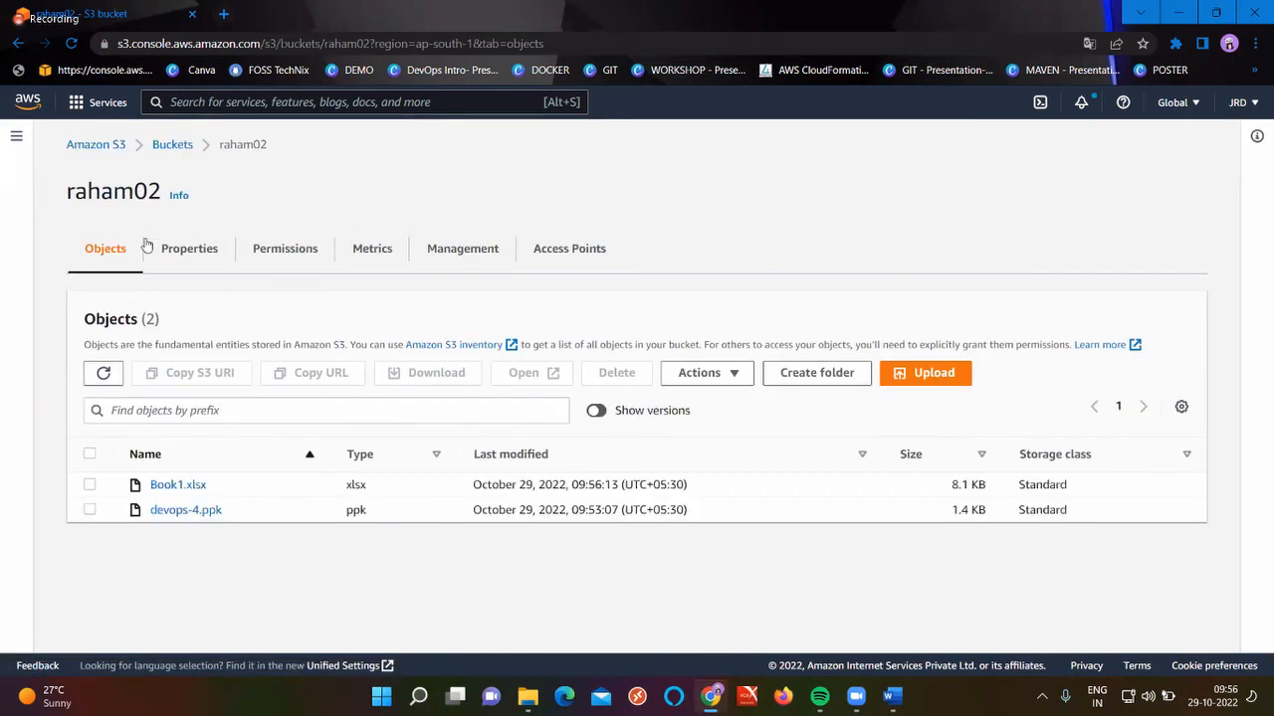
Open raham01 and refresh its objects until the replicated Book1.xlsx (8.1 KB) appears
left_click(174, 144)
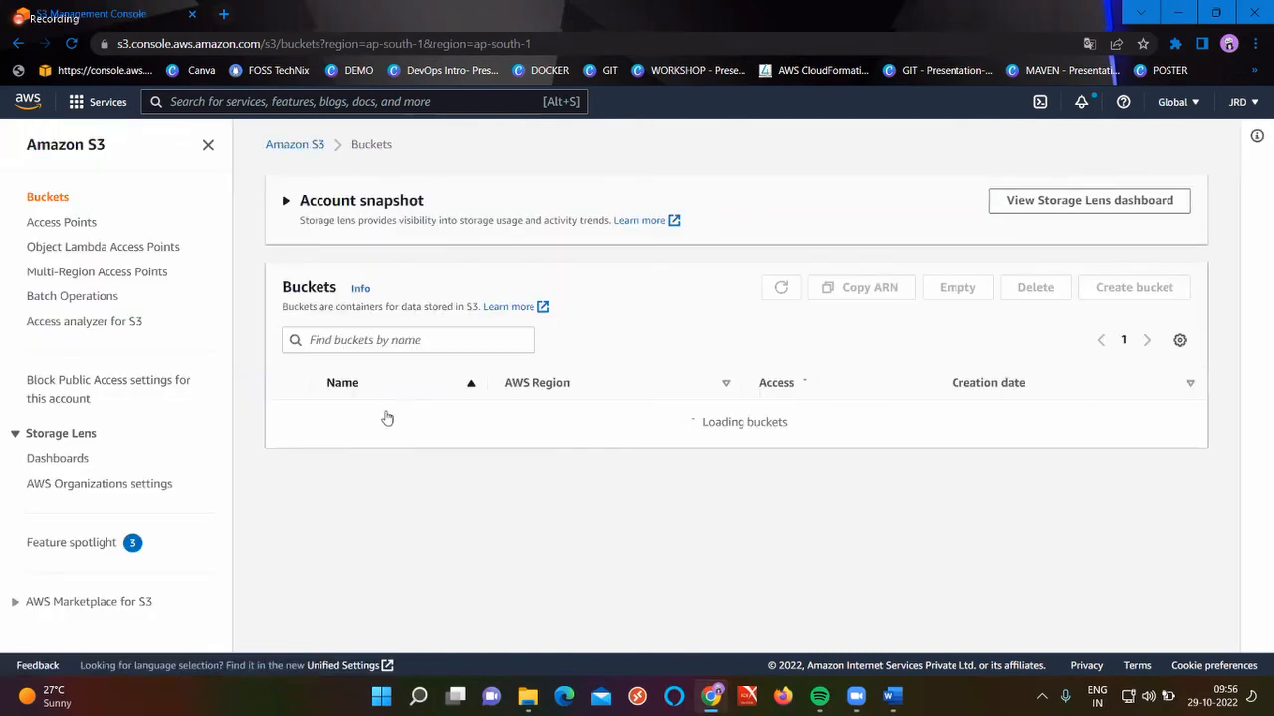
left_click(353, 440)
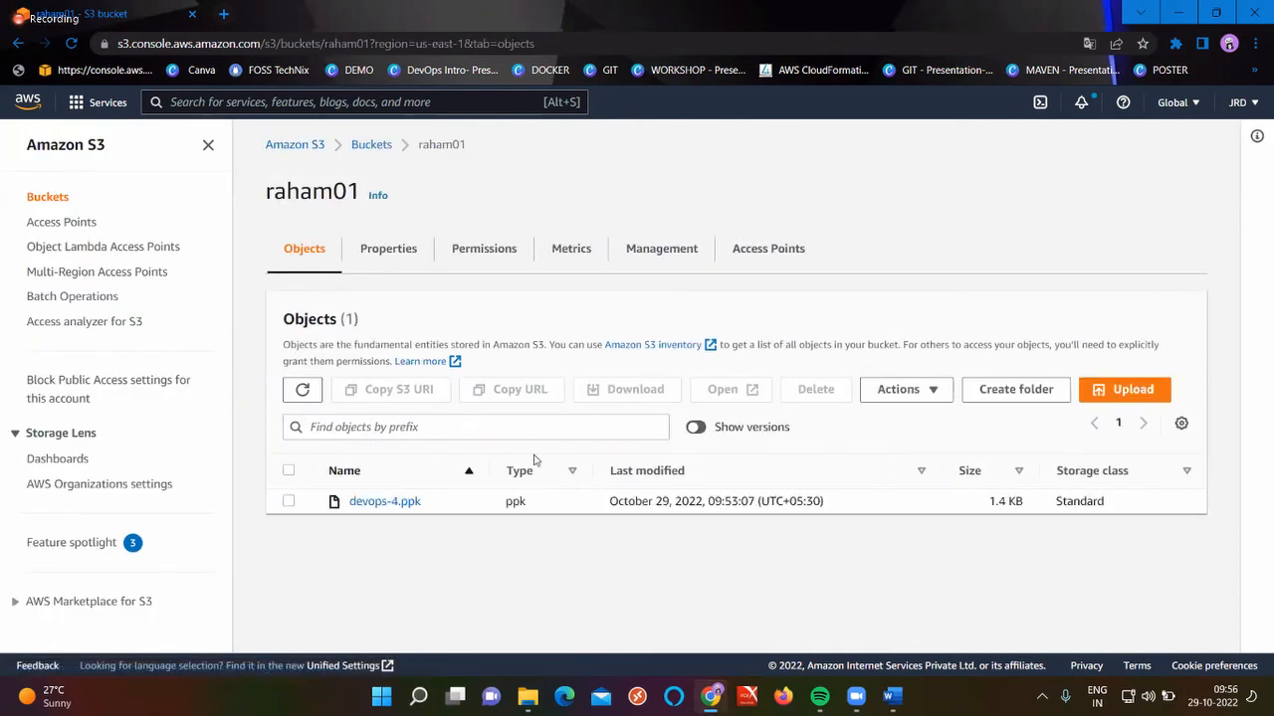
left_click(303, 390)
left_click(302, 391)
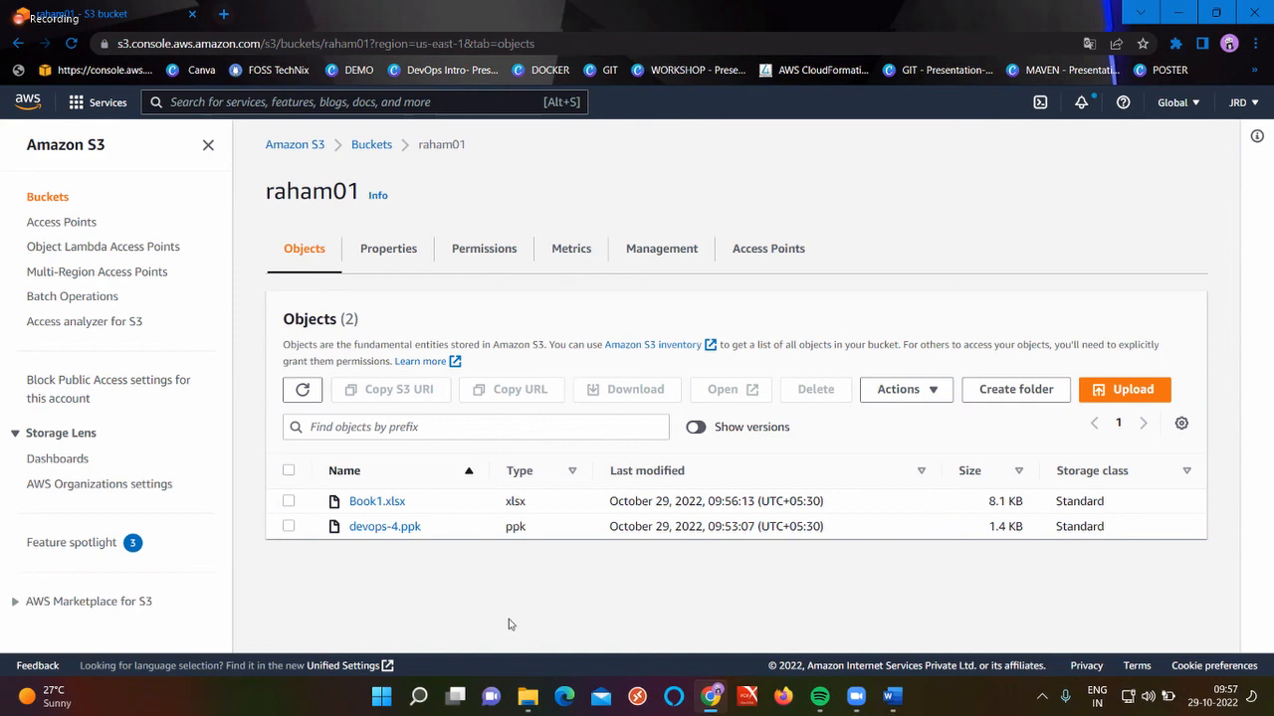
Delete devops-4.ppk from raham01, confirming with the word 'delete'
left_click(288, 526)
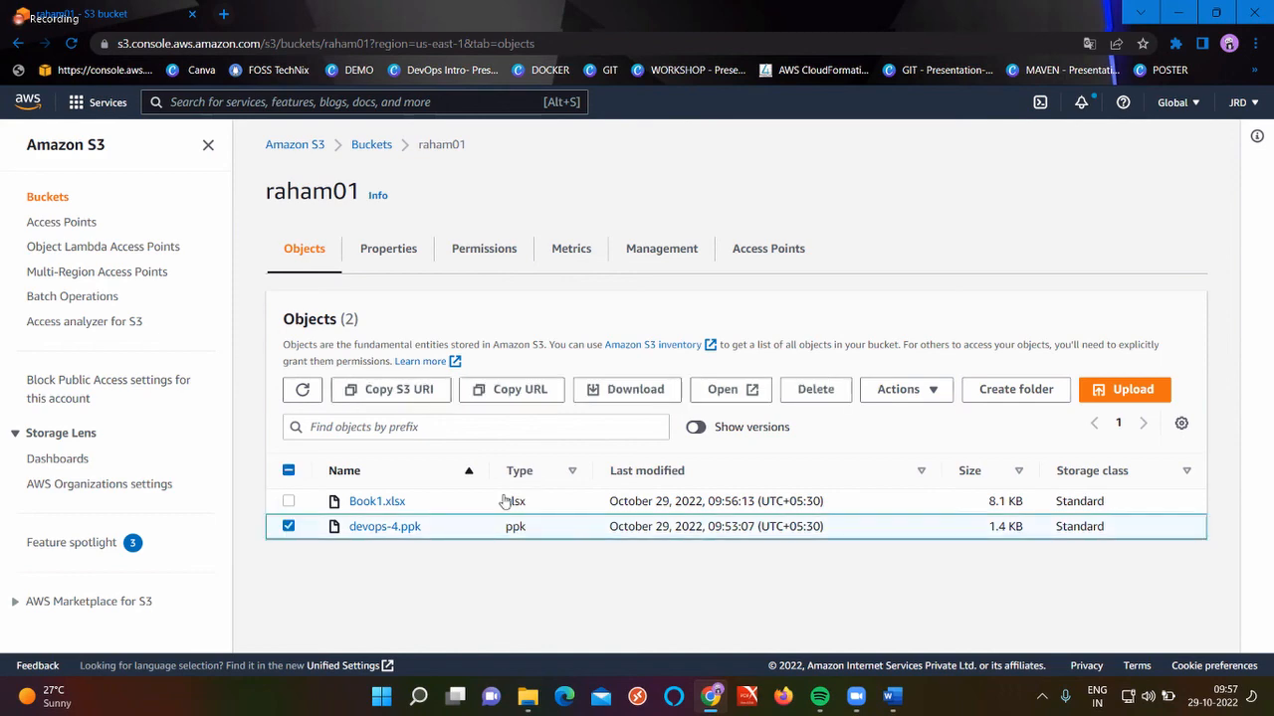
left_click(846, 389)
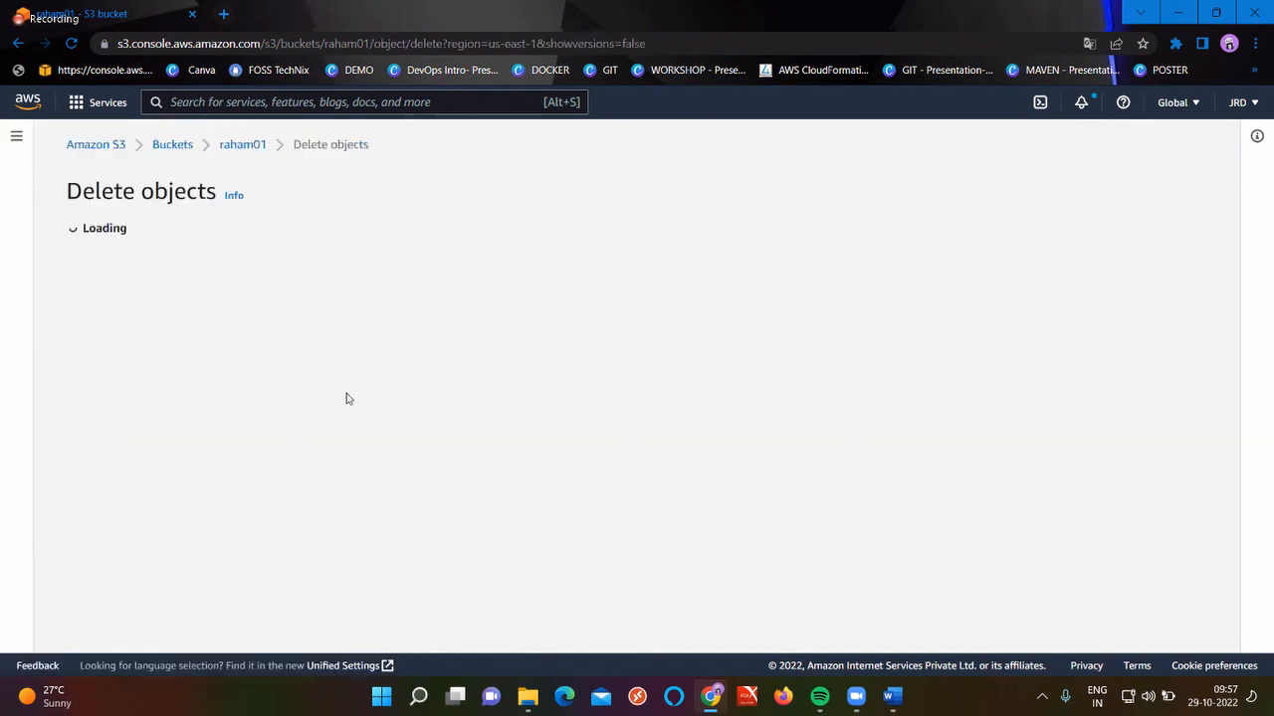
scroll(346, 396, "down", 2)
left_click(145, 571)
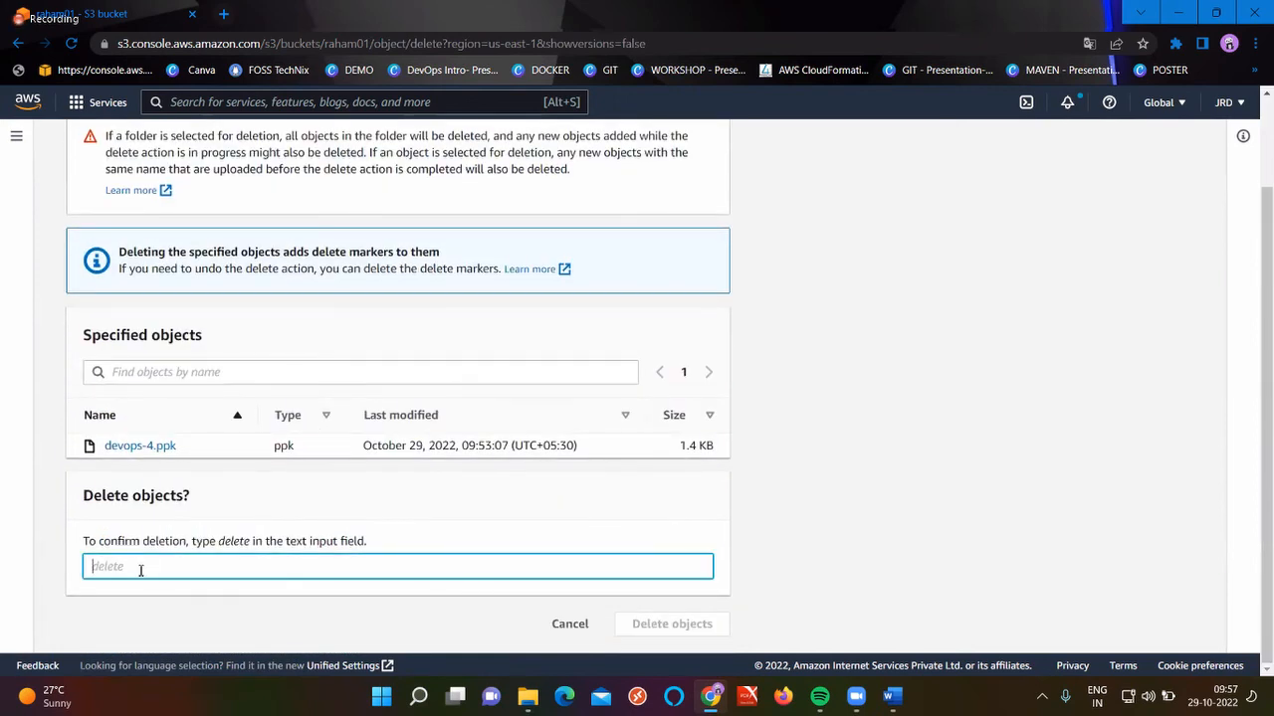
type("delete")
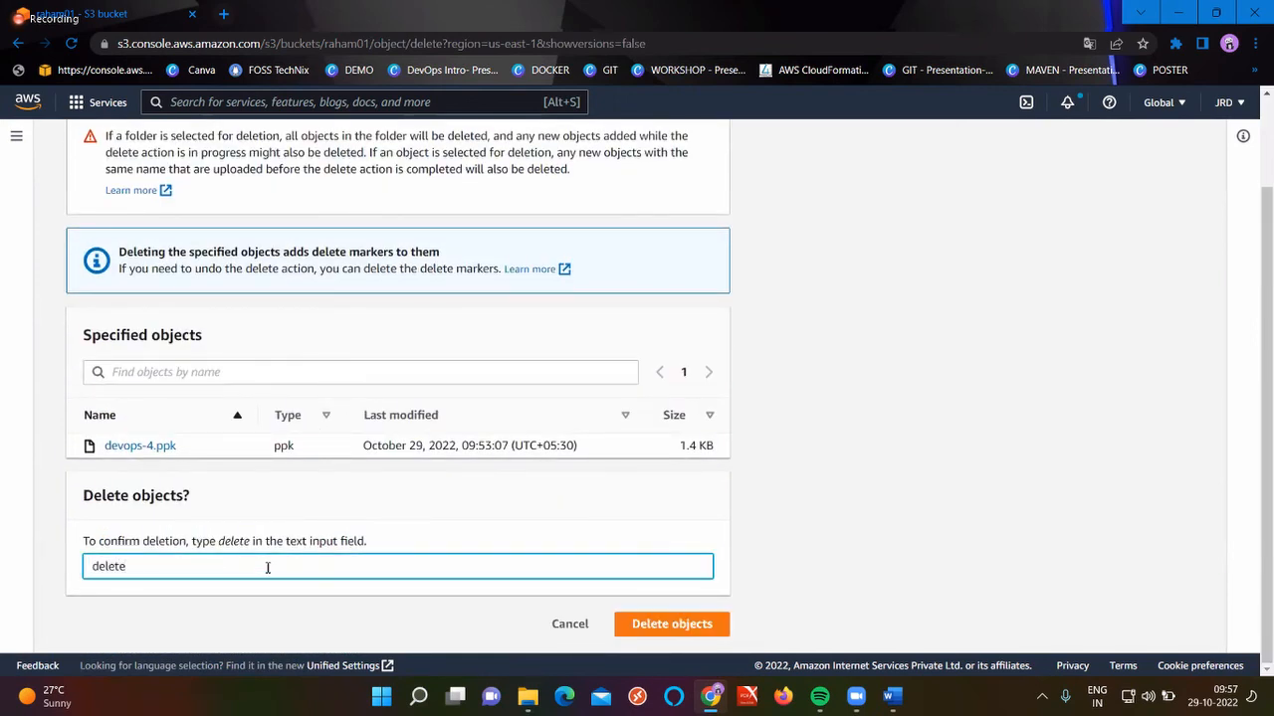
left_click(703, 632)
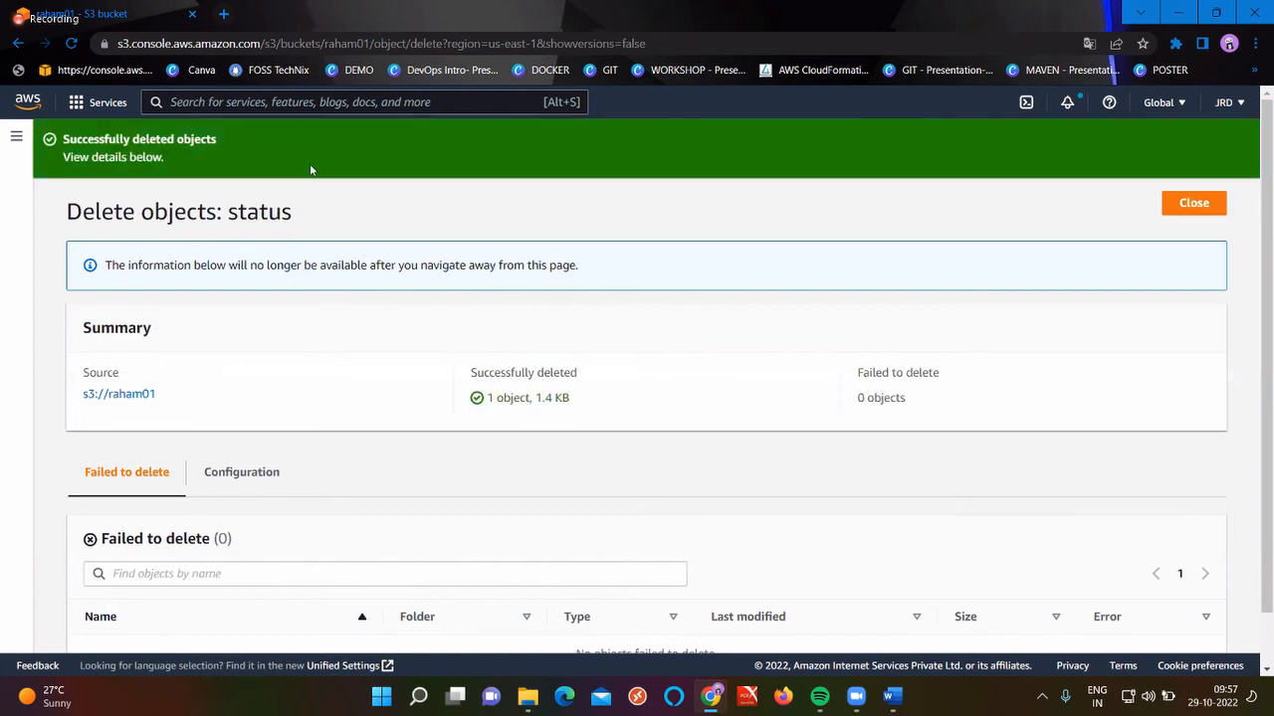
left_click(1181, 201)
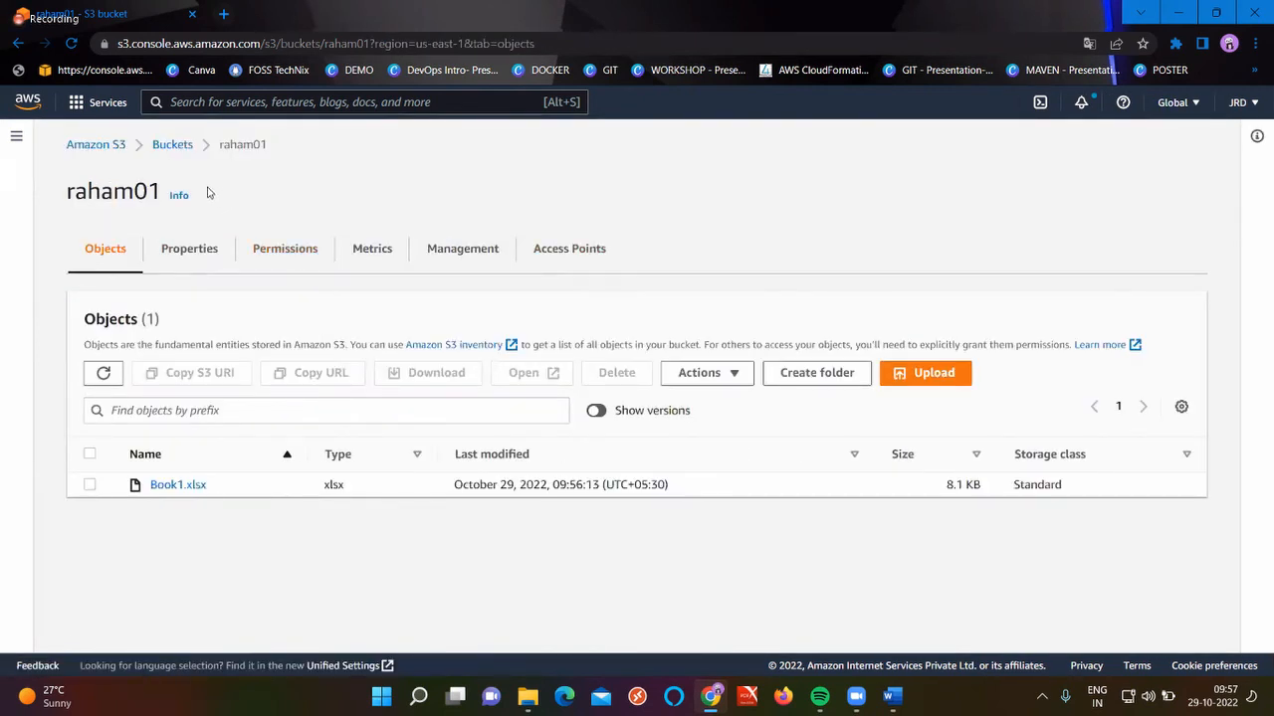
Open raham02 and repeatedly refresh its objects to see if devops-4.ppk's deletion replicated
left_click(171, 145)
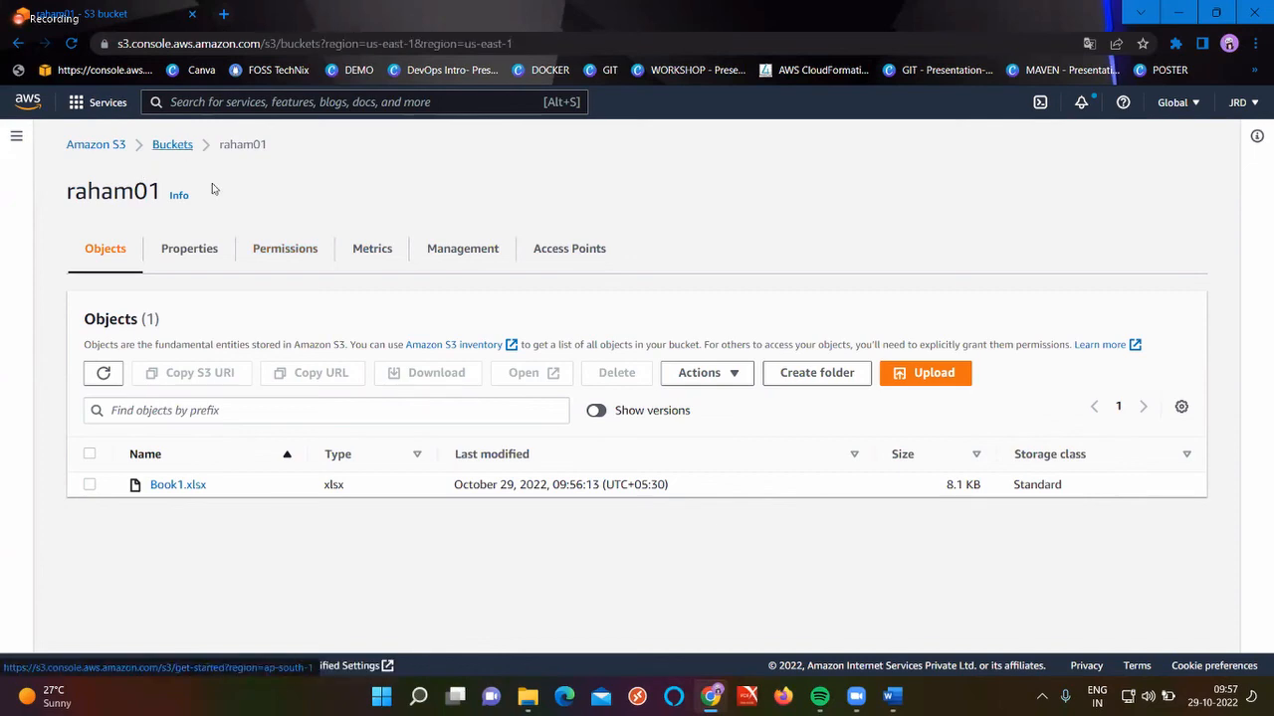
left_click(350, 466)
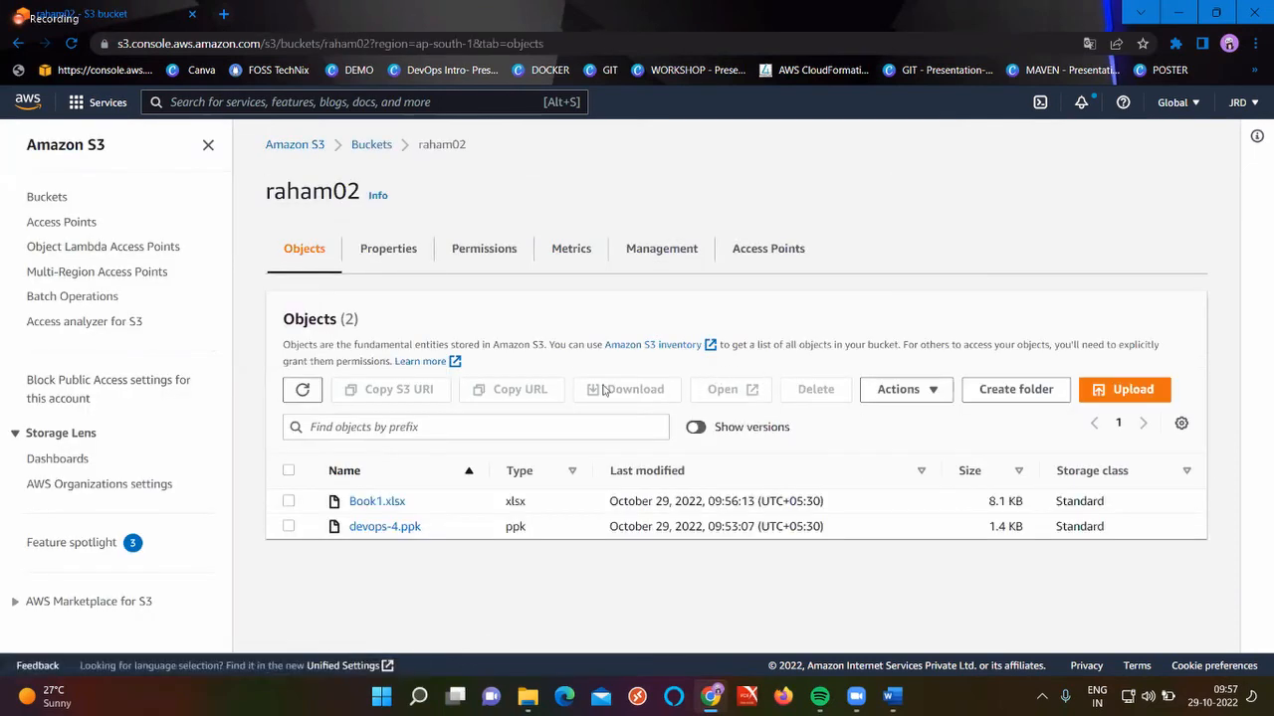
left_click(299, 392)
left_click(302, 391)
left_click(303, 391)
left_click(305, 393)
left_click(305, 394)
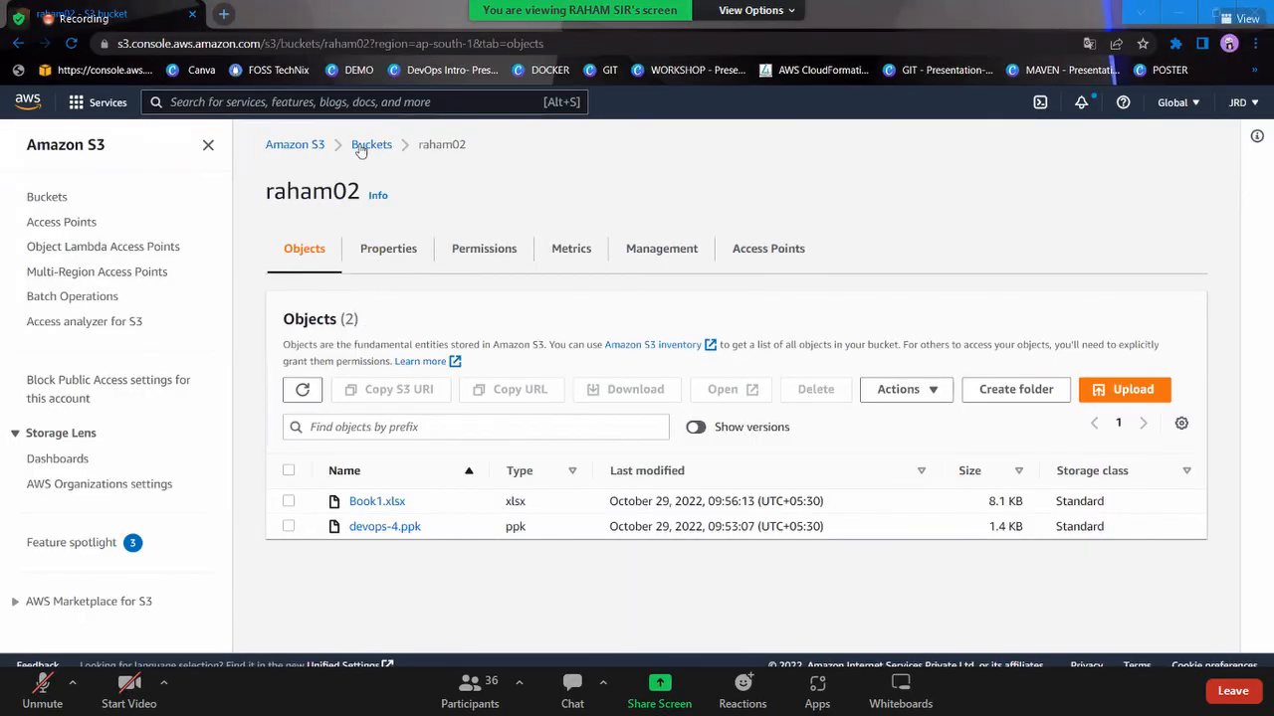
Empty the raham01 bucket, confirming with the pasted 'permanently delete' phrase
left_click(364, 147)
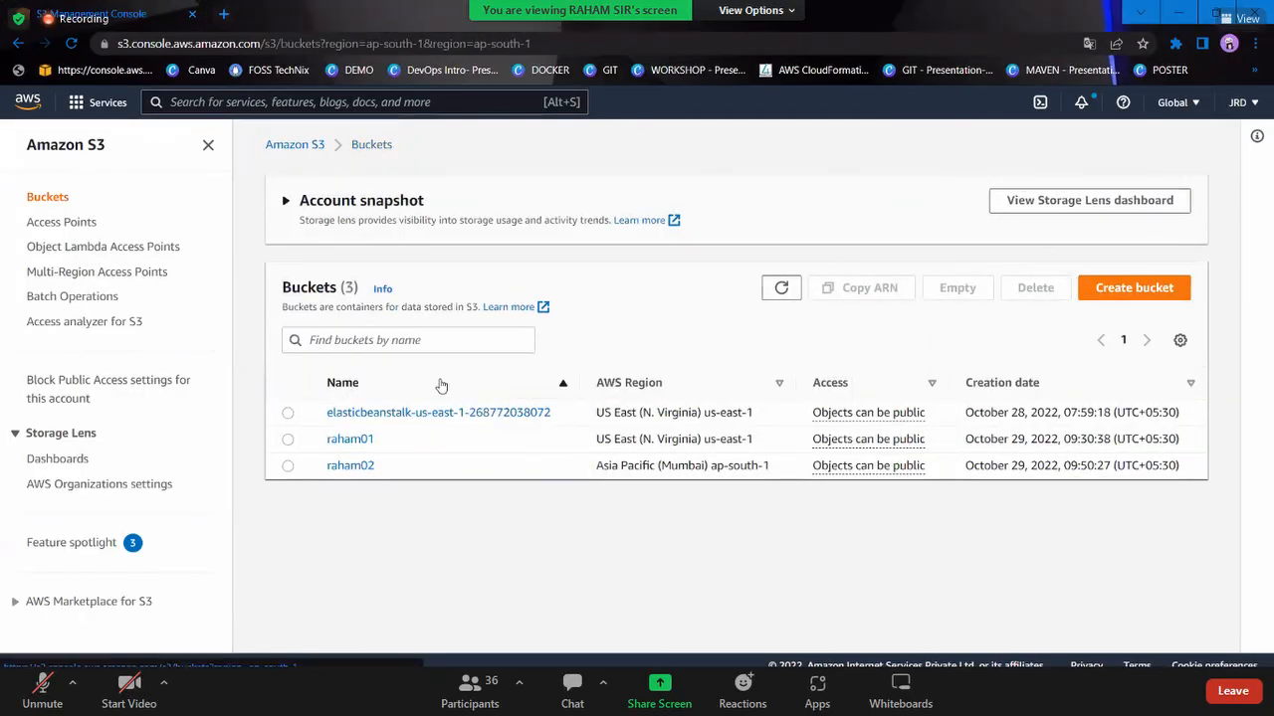
left_click(288, 442)
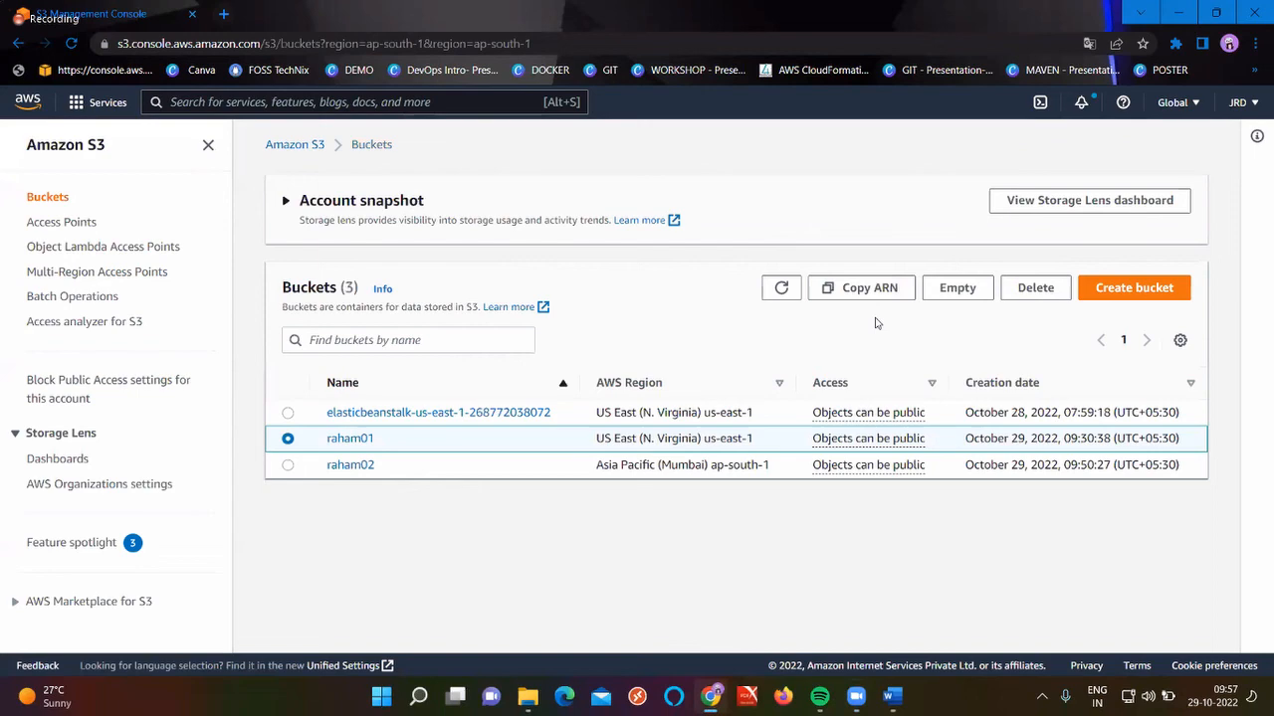
left_click(957, 288)
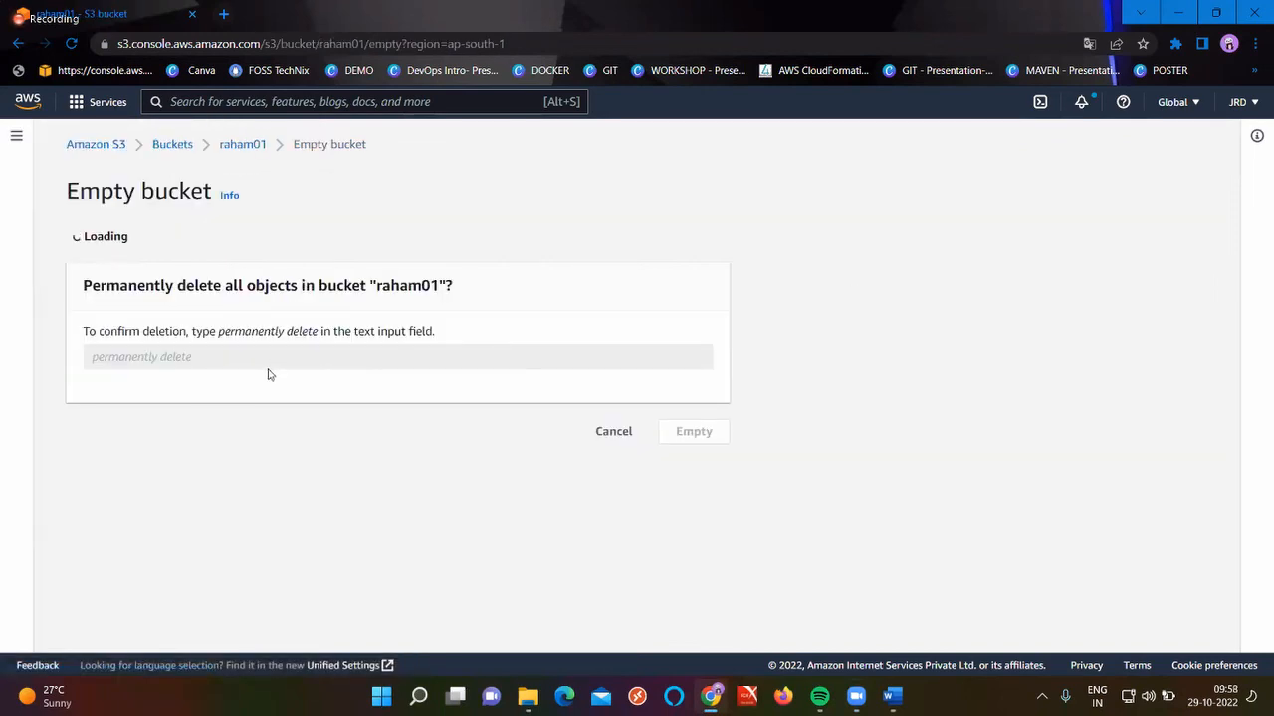
left_click_drag(318, 515, 220, 514)
key("ctrl+c")
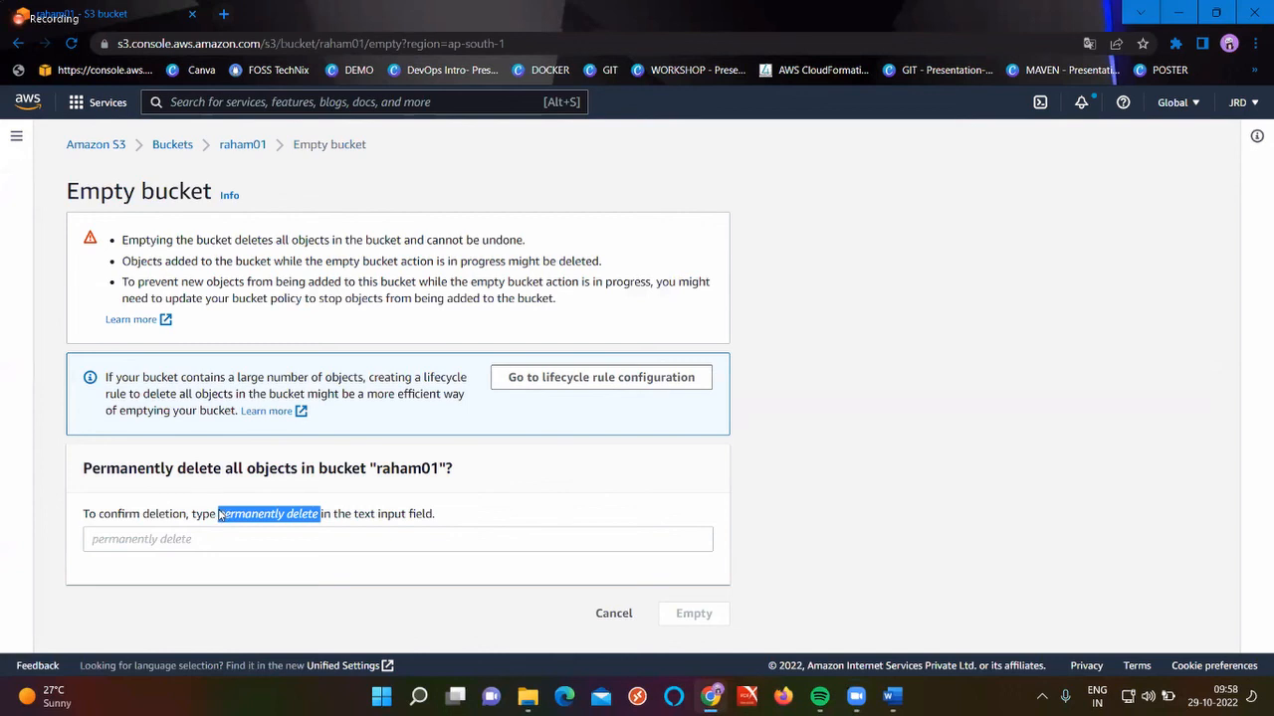
left_click(184, 538)
key("ctrl+v")
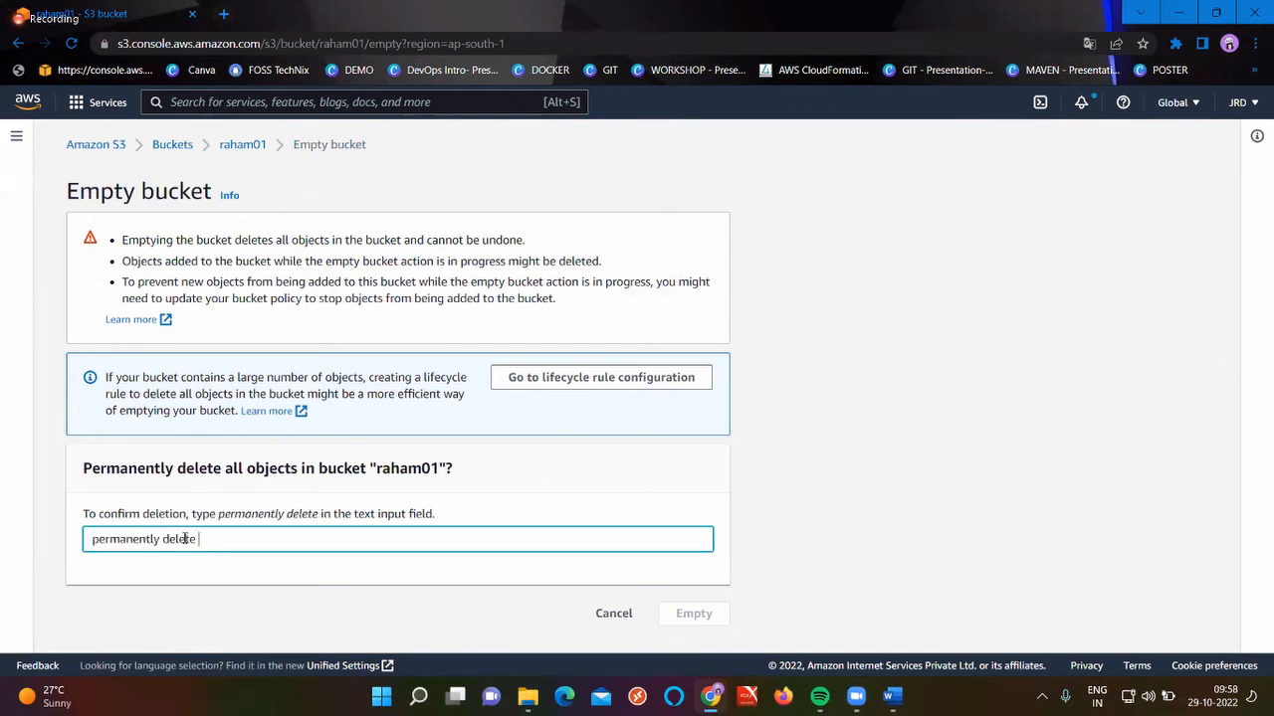
left_click(694, 611)
left_click(695, 609)
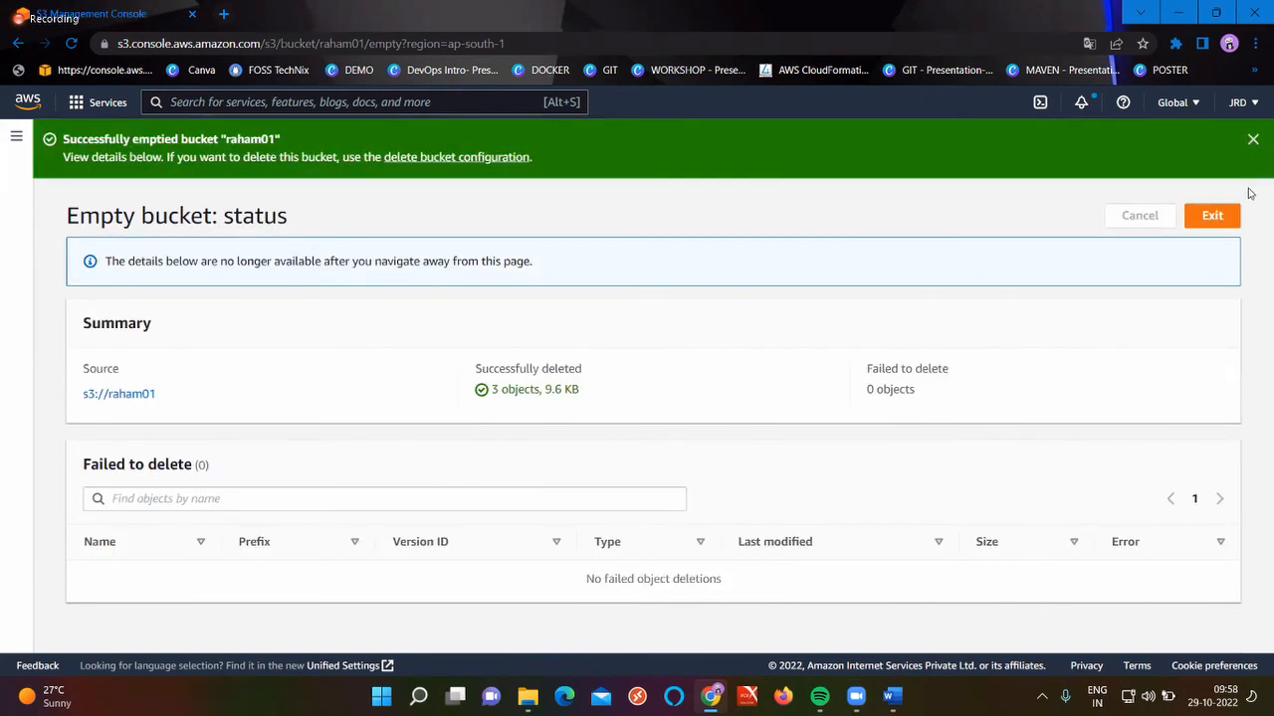
left_click(1227, 221)
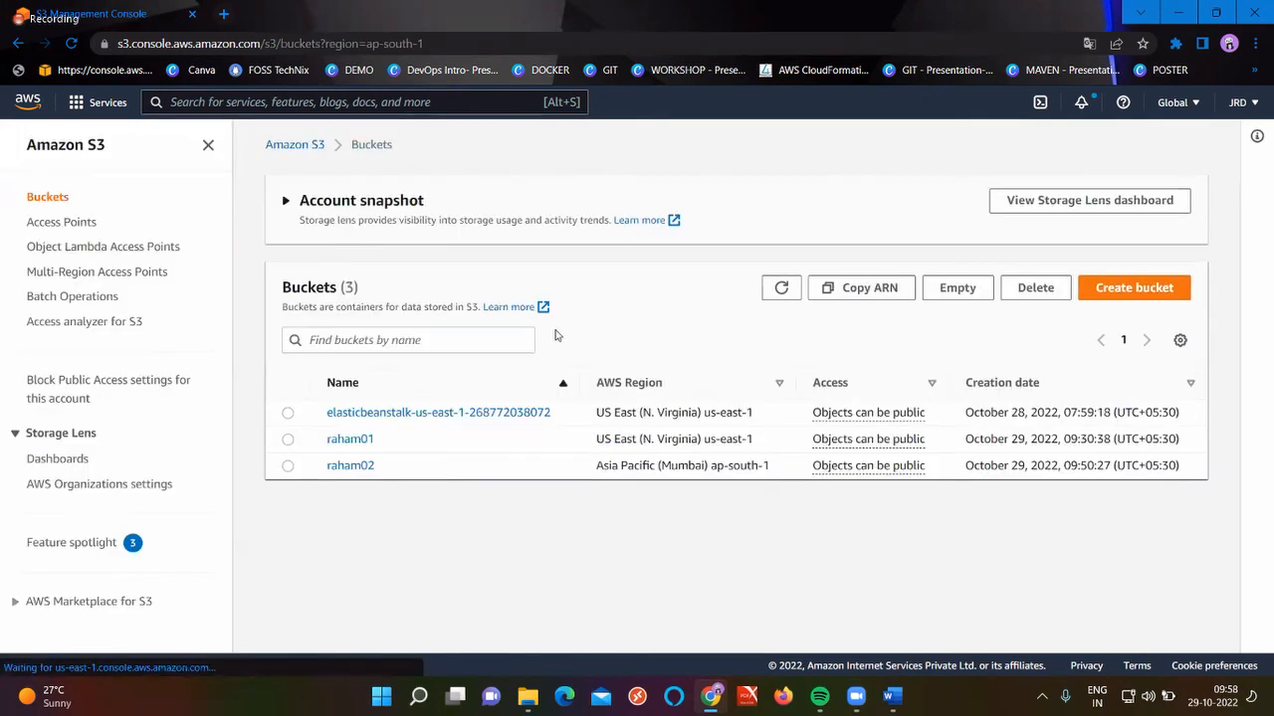
Empty the raham02 bucket the same way, pasting the confirmation phrase
left_click(287, 466)
left_click(966, 297)
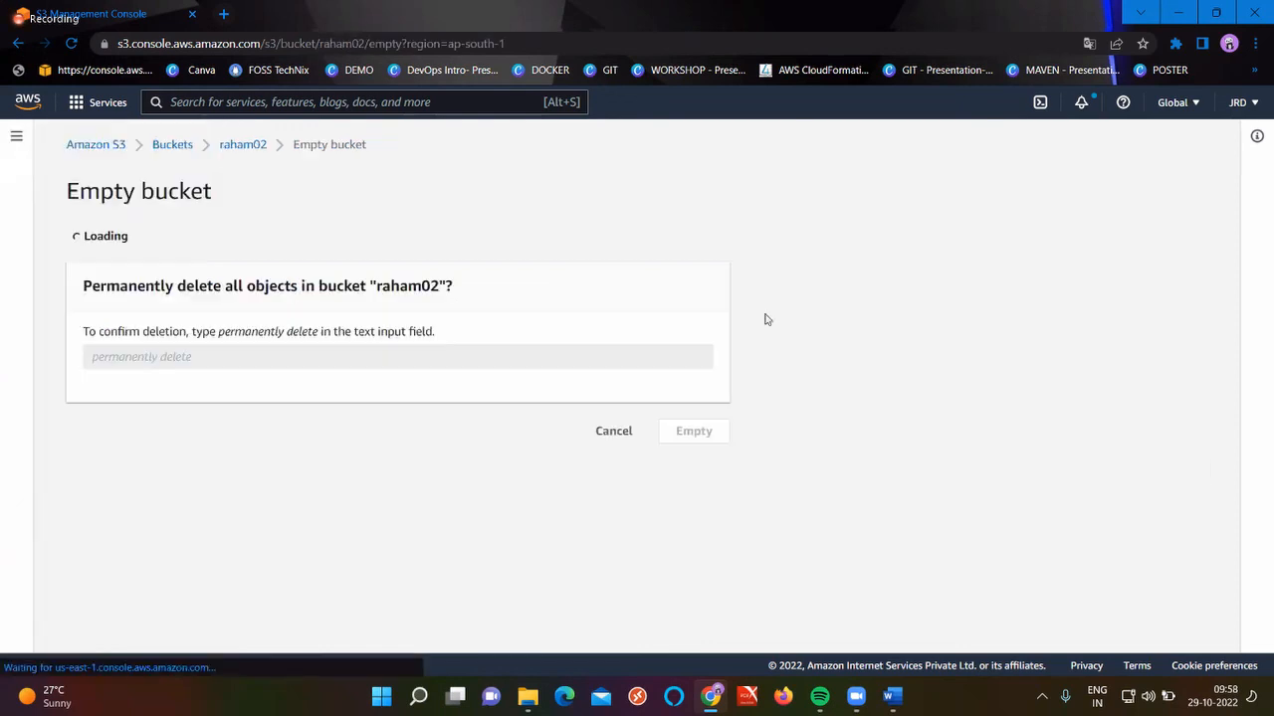
left_click(281, 544)
key("ctrl+v")
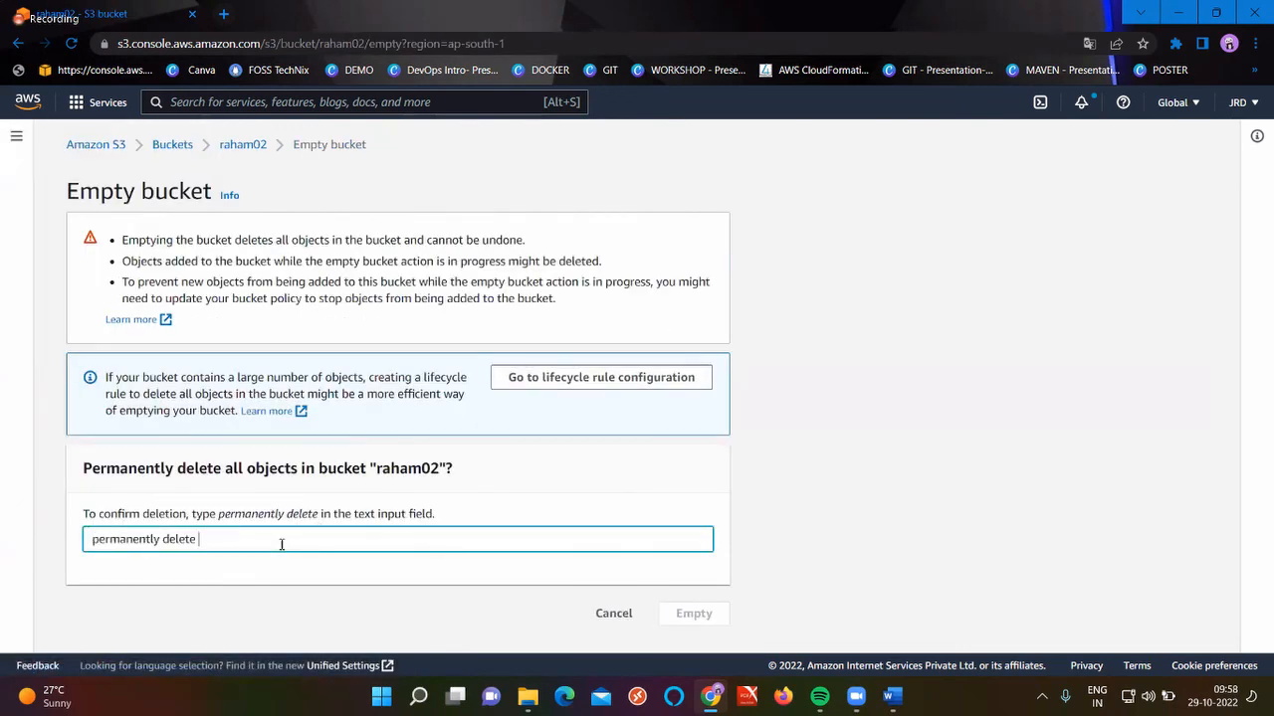
left_click(705, 623)
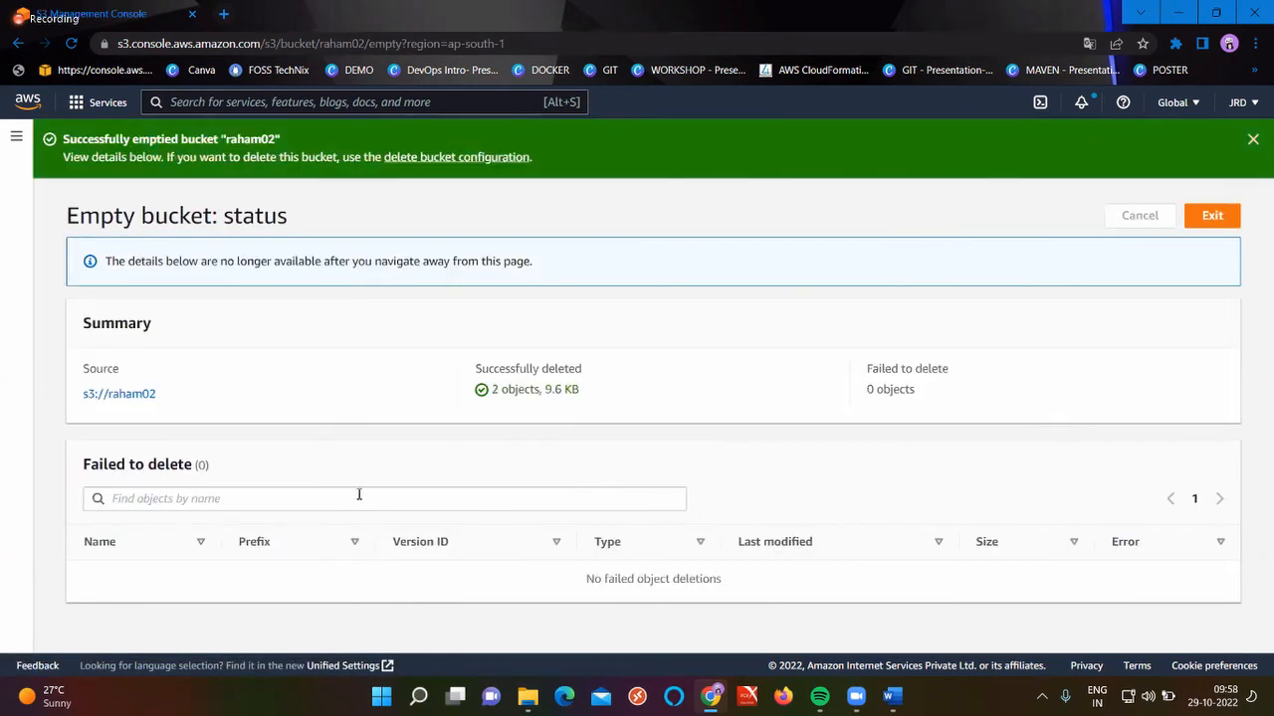
left_click(1208, 216)
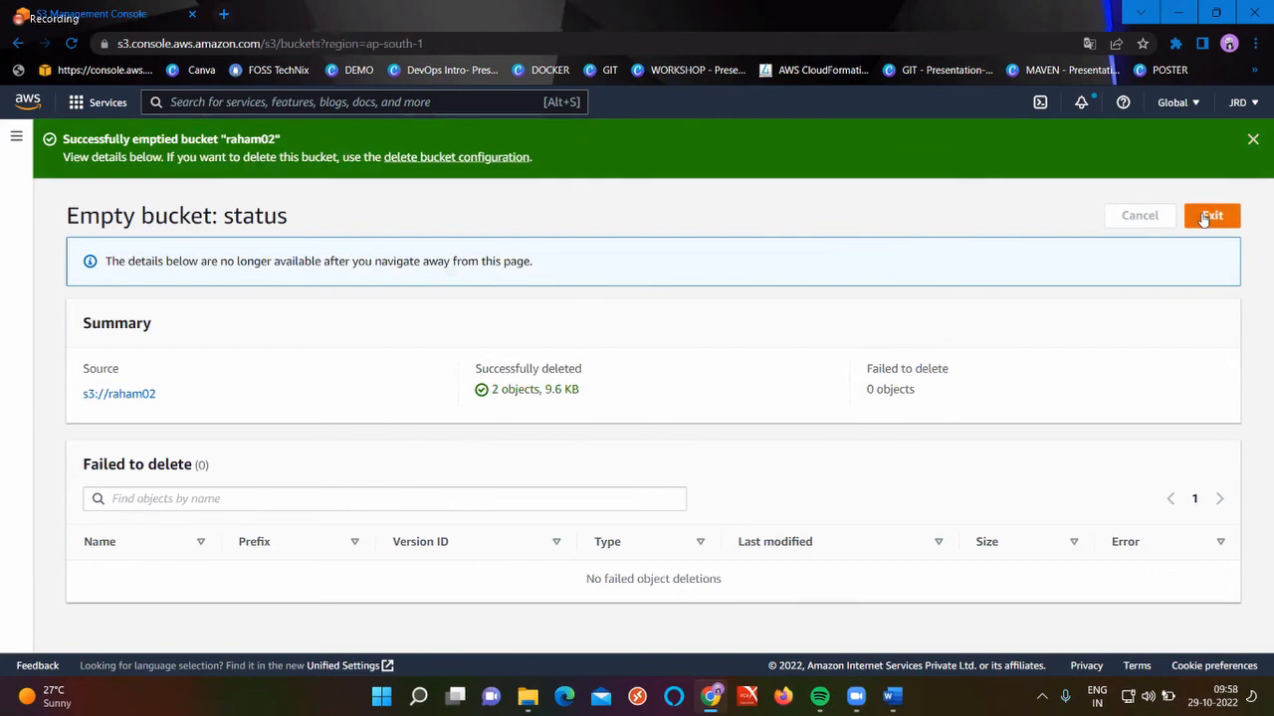
left_click(287, 438)
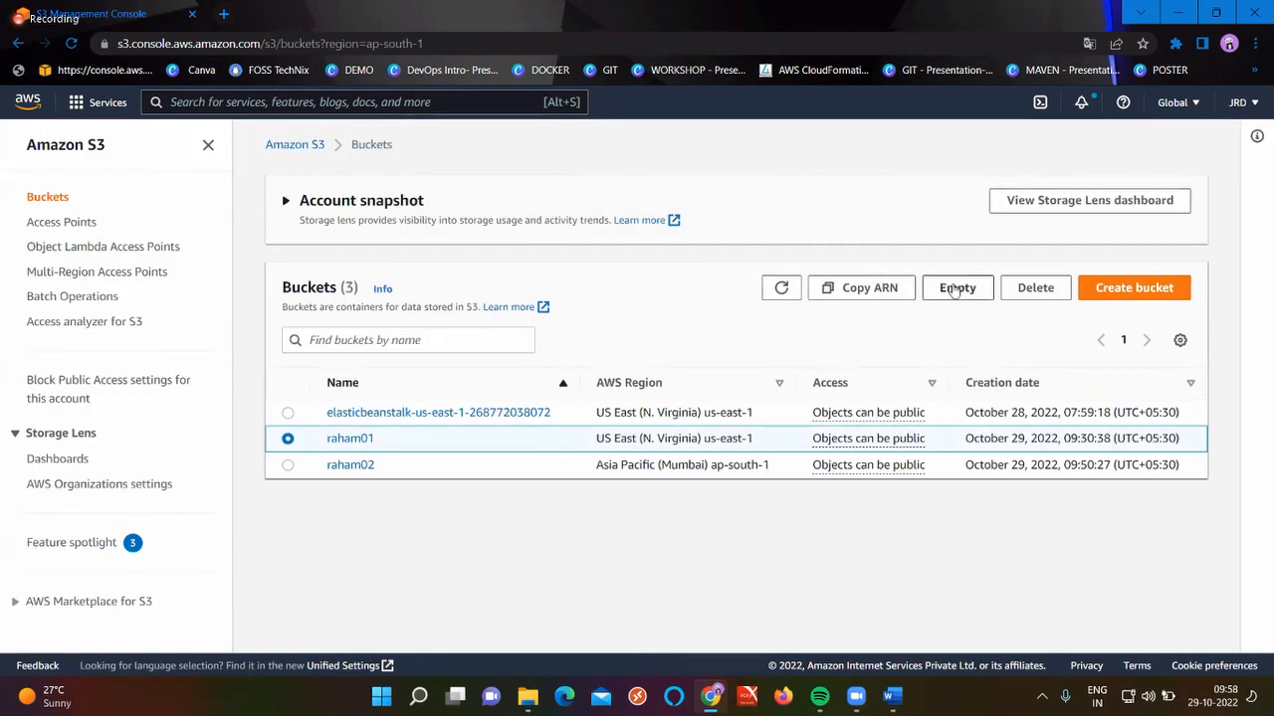
Delete the raham01 bucket, confirming with its pasted name 'raham01'
left_click(1035, 287)
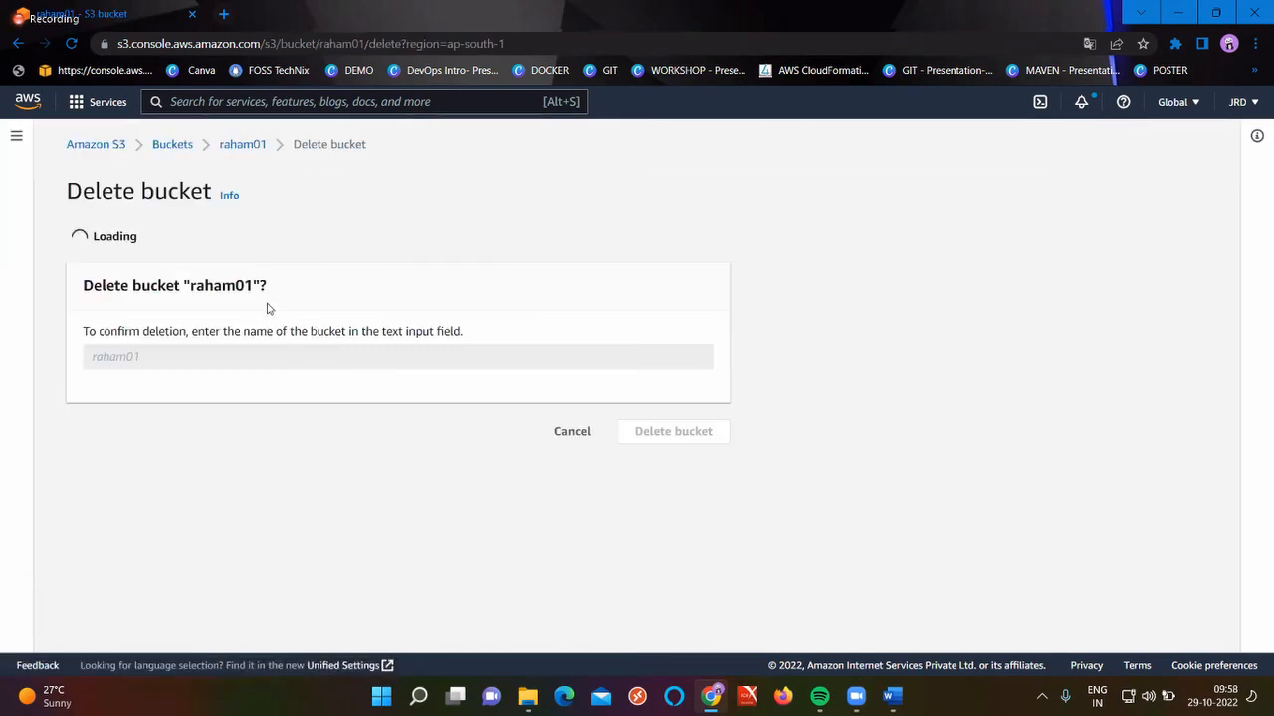
double_click(218, 352)
key("ctrl+c")
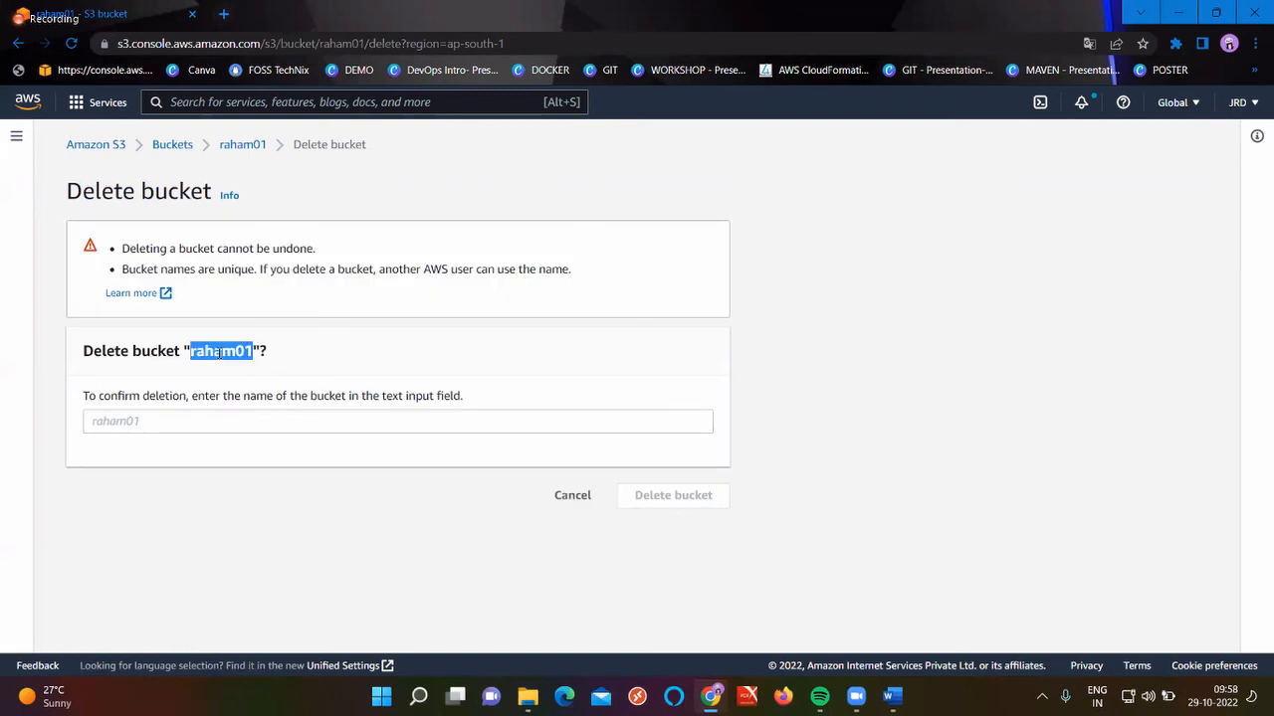
left_click(185, 426)
key("ctrl+v")
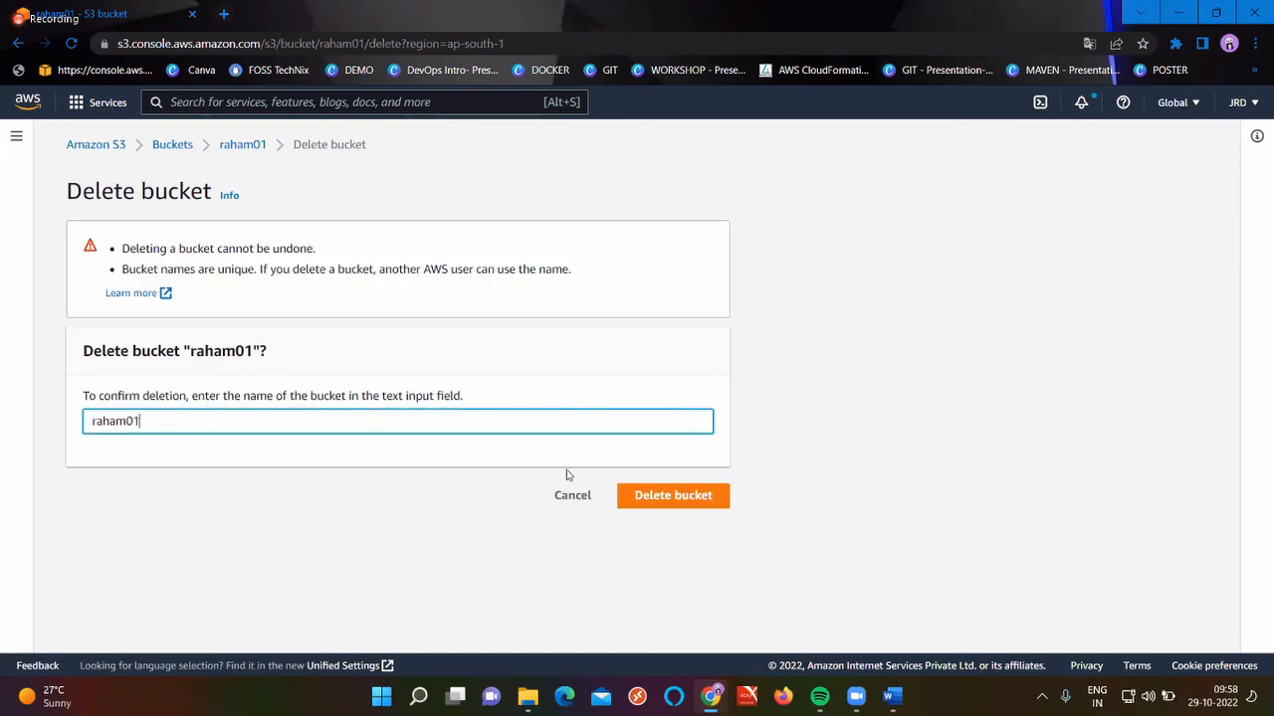
left_click(683, 500)
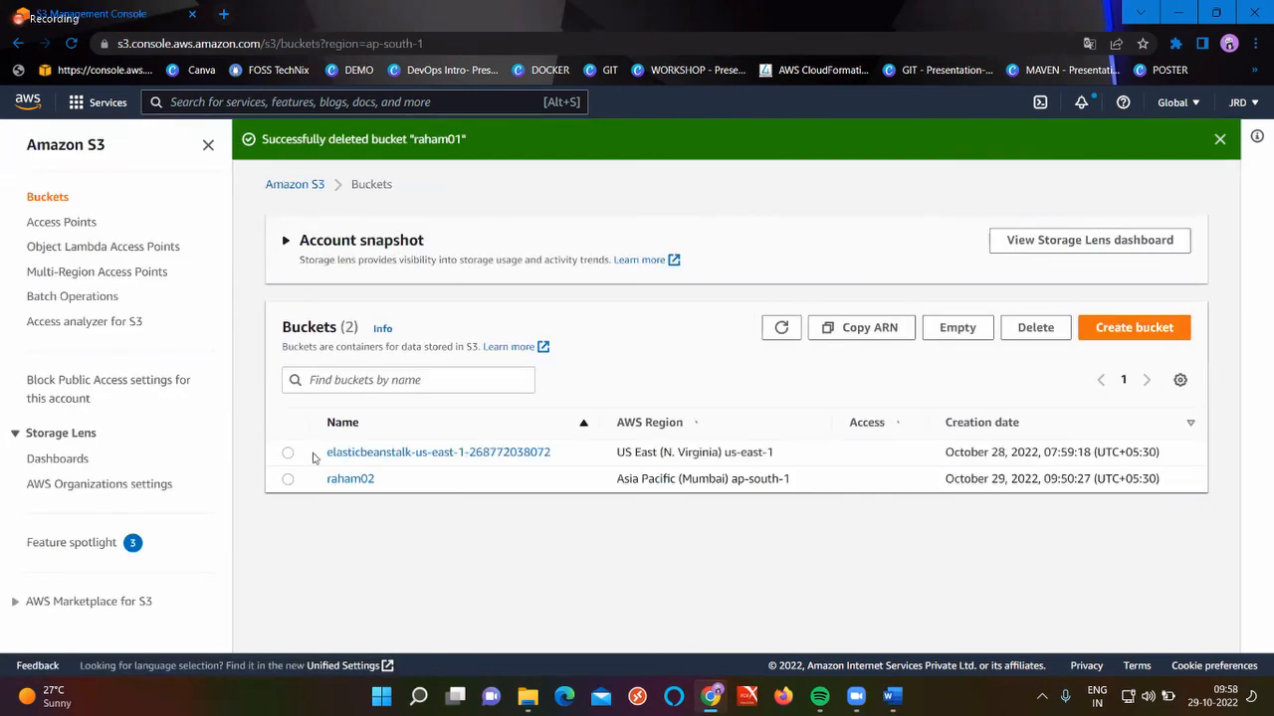
Delete the raham02 bucket, confirming with the name 'raham02'
left_click(287, 479)
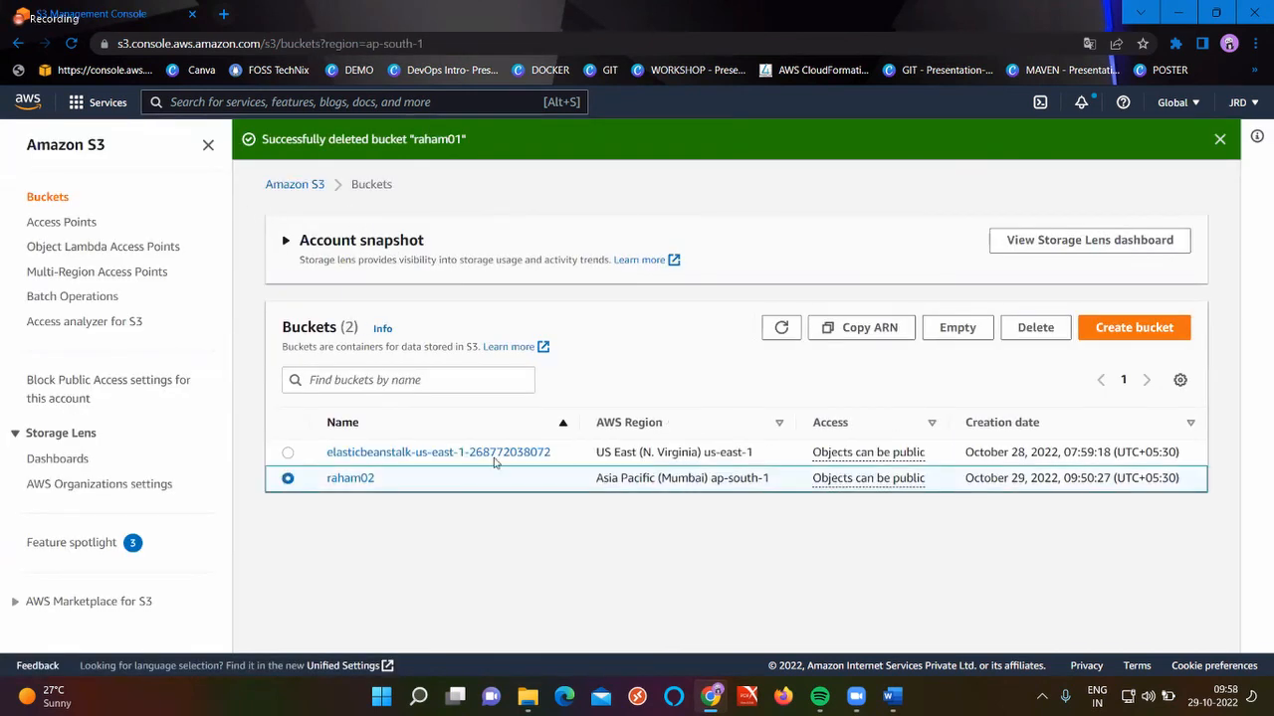
left_click(1035, 328)
left_click(257, 428)
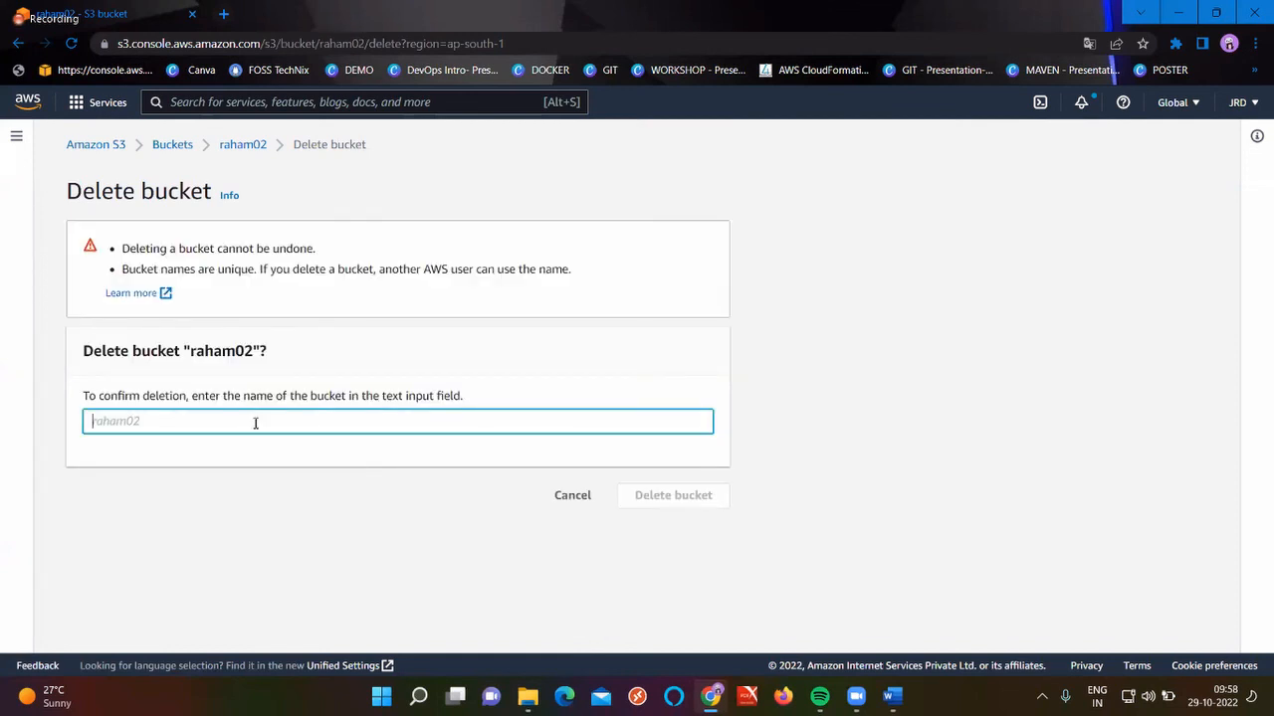
type("raham01")
key("BackSpace")
type("2")
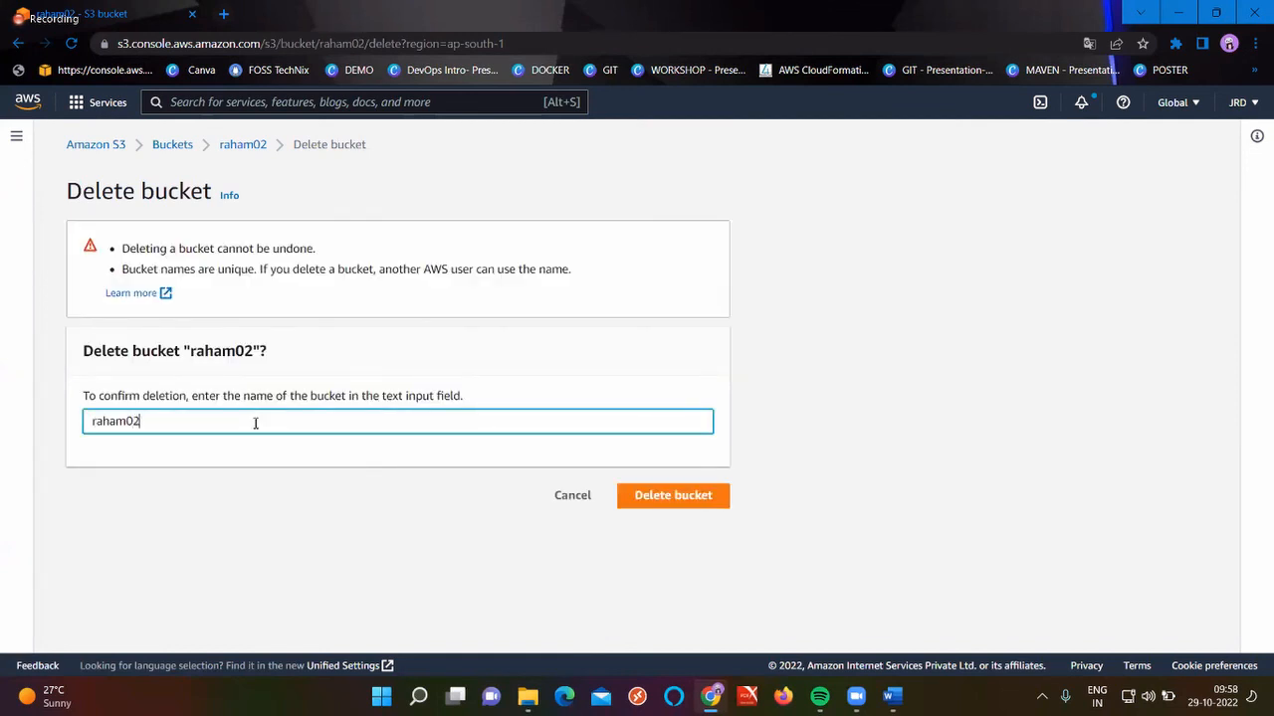
left_click(669, 502)
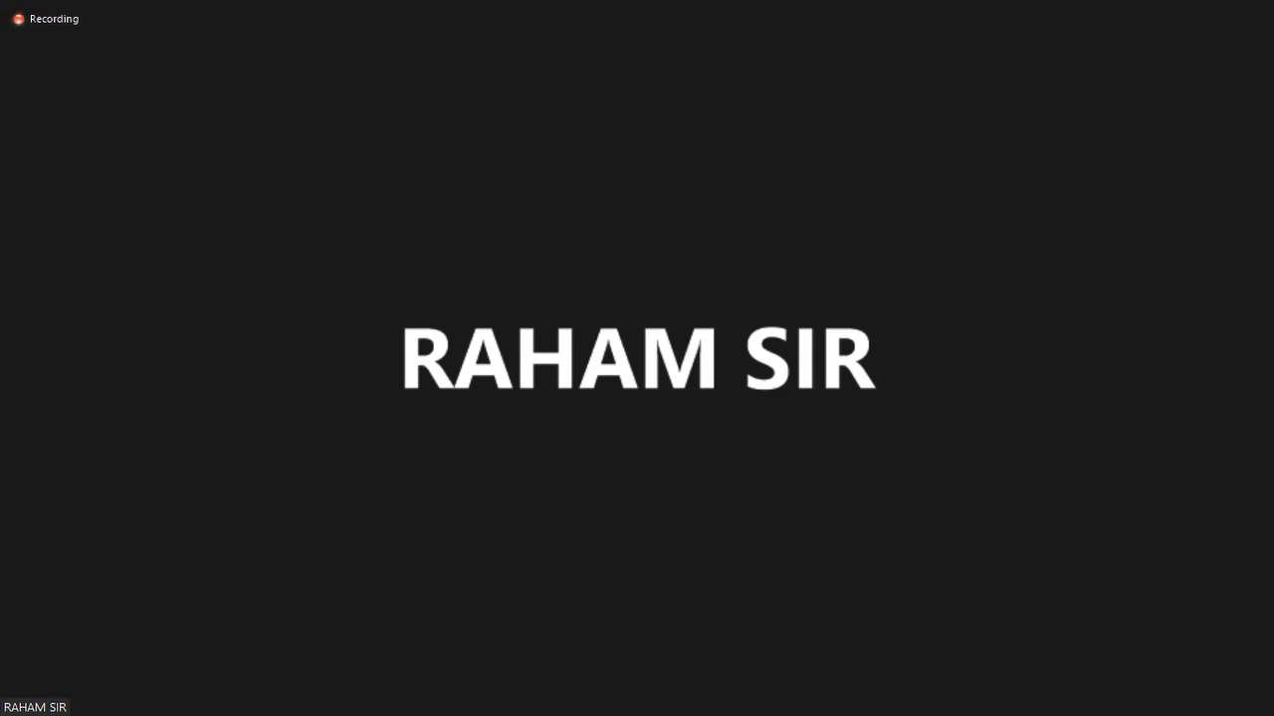
Take the Zoom meeting out of full screen and bring up Intel Graphics Command Center's 720p Default capture profile
key("Escape")
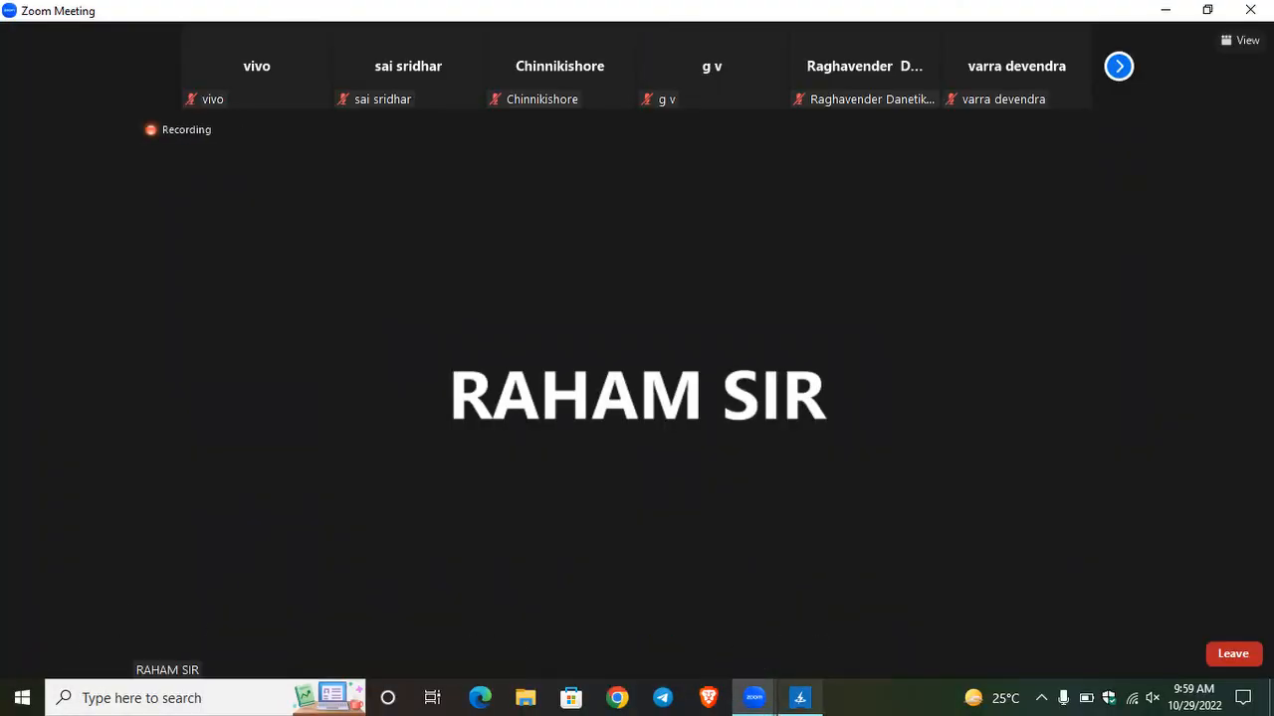
left_click(799, 697)
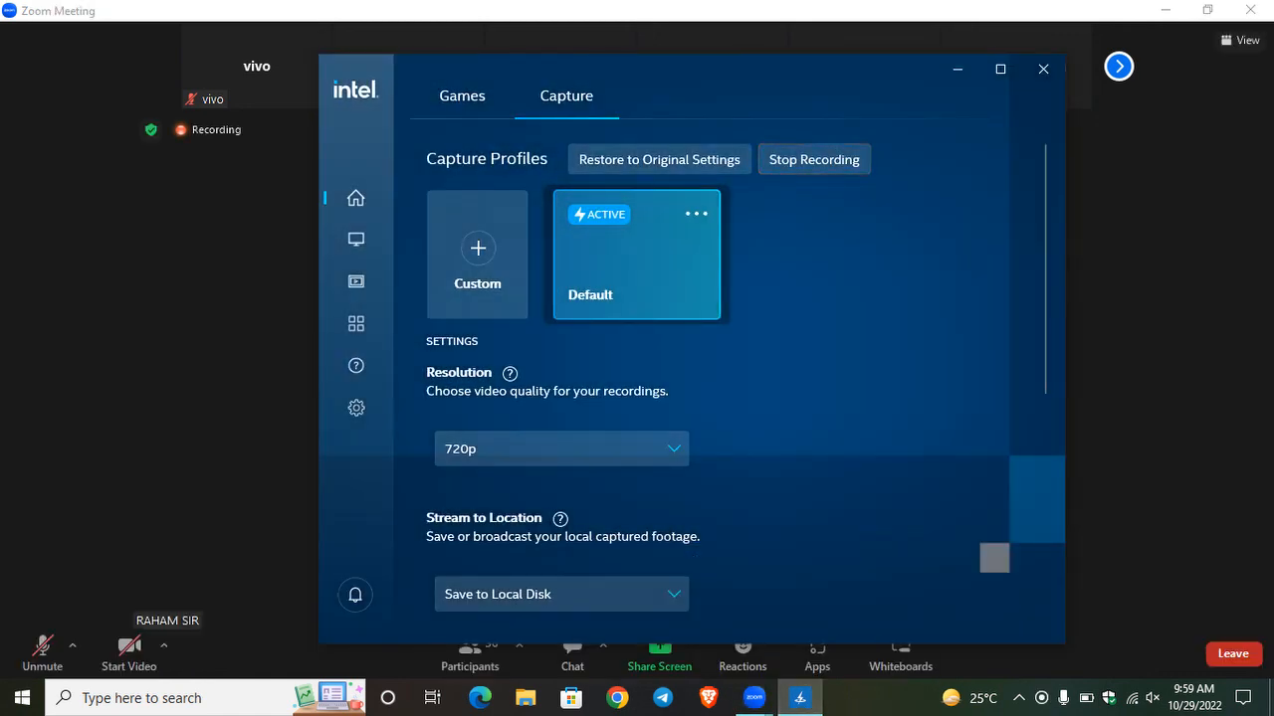